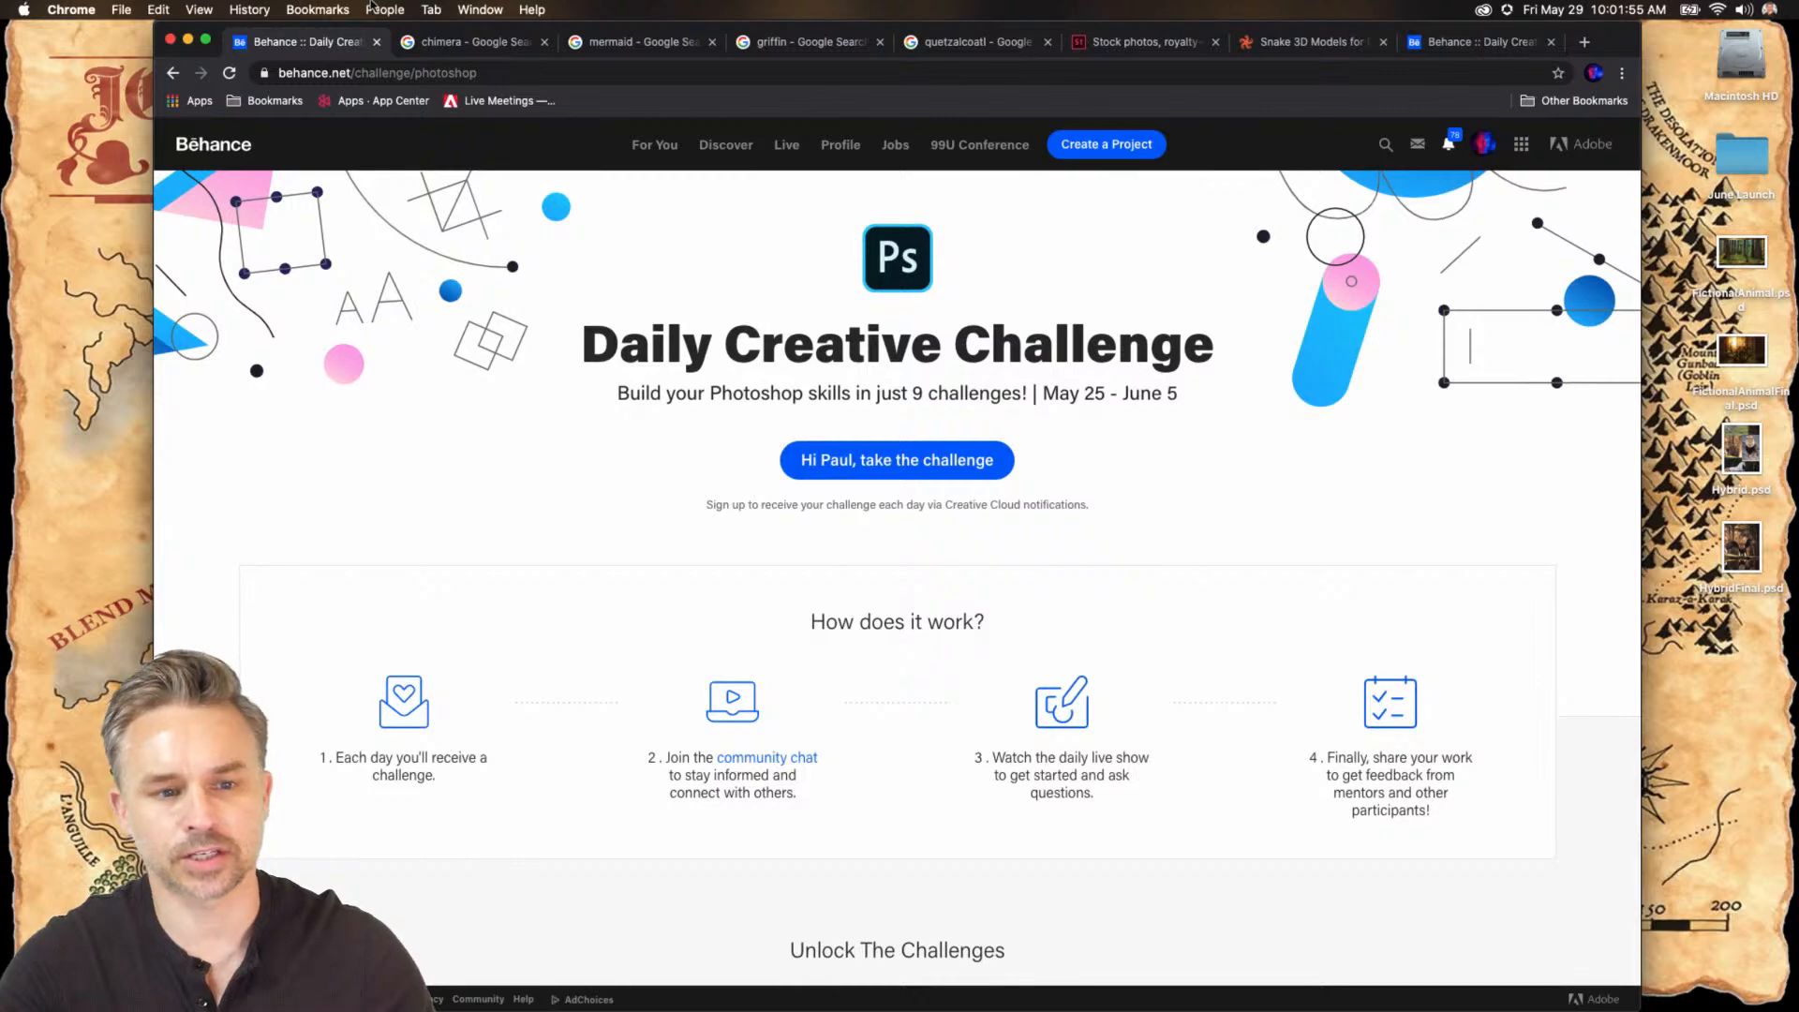
Open the Hybrid Animals challenge's Get Started files and switch over to Photoshop.
scroll(1031, 731, down, 10)
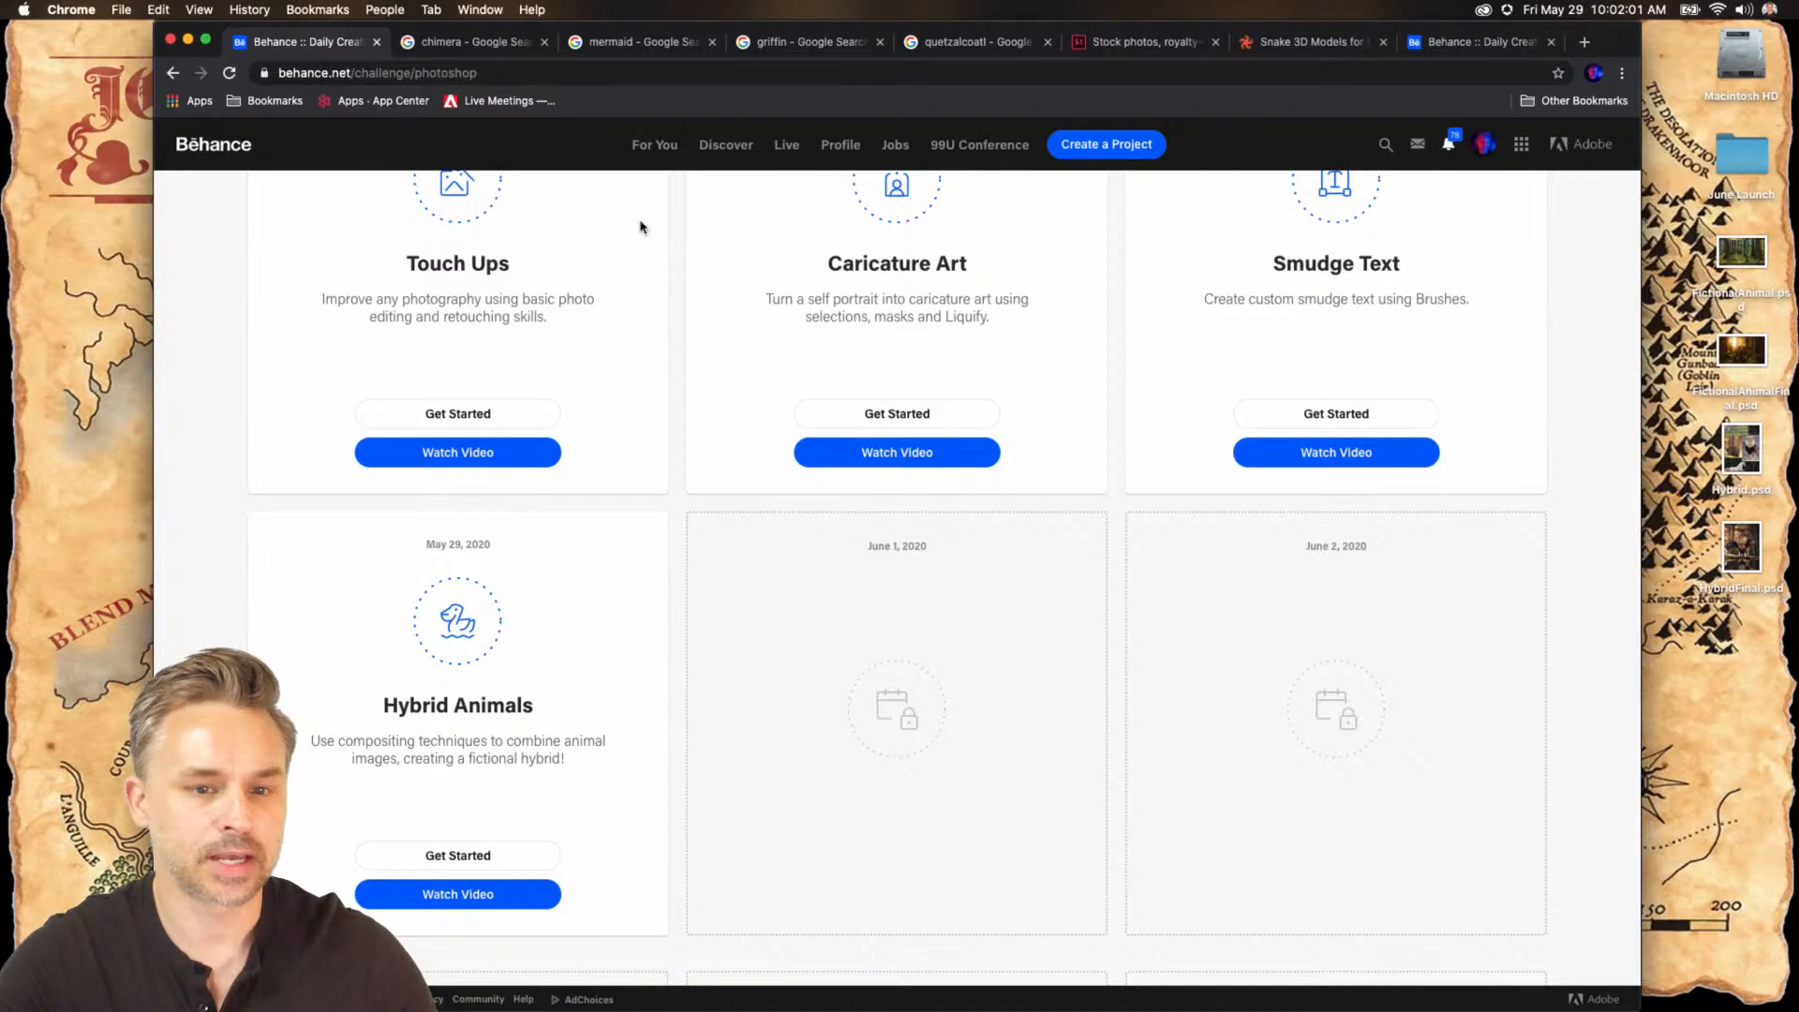
click(436, 855)
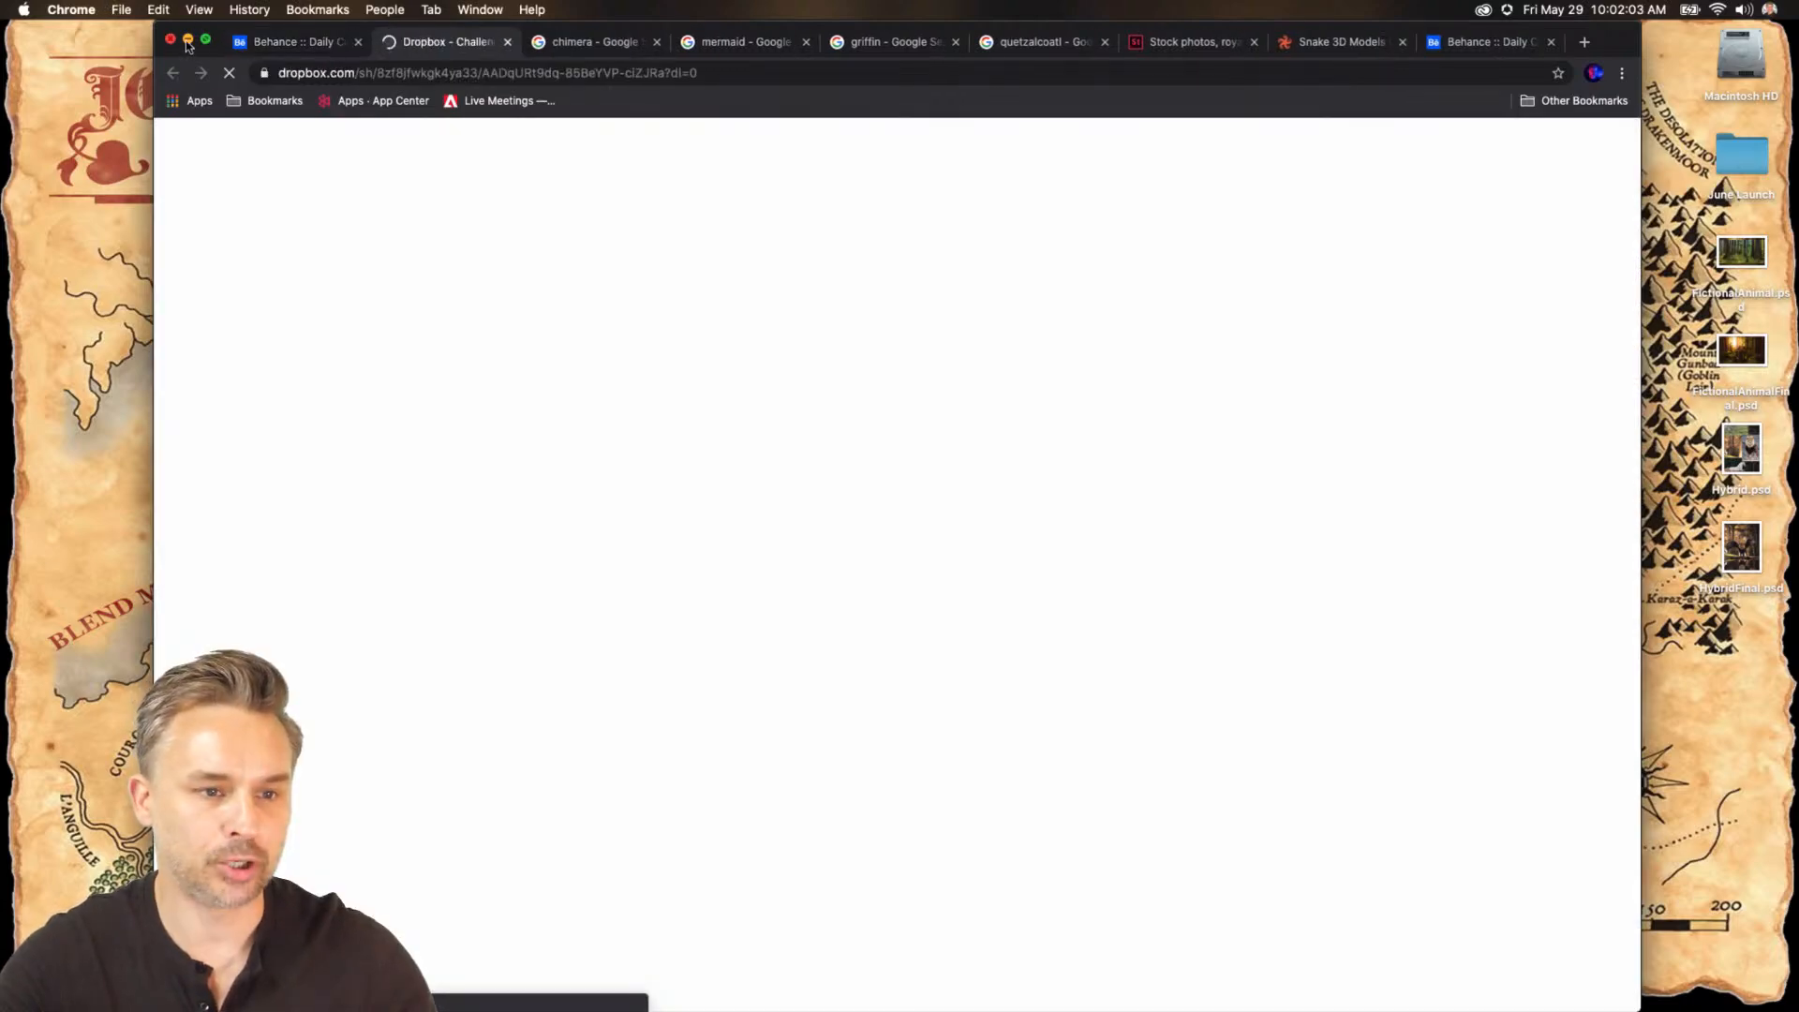
click(188, 39)
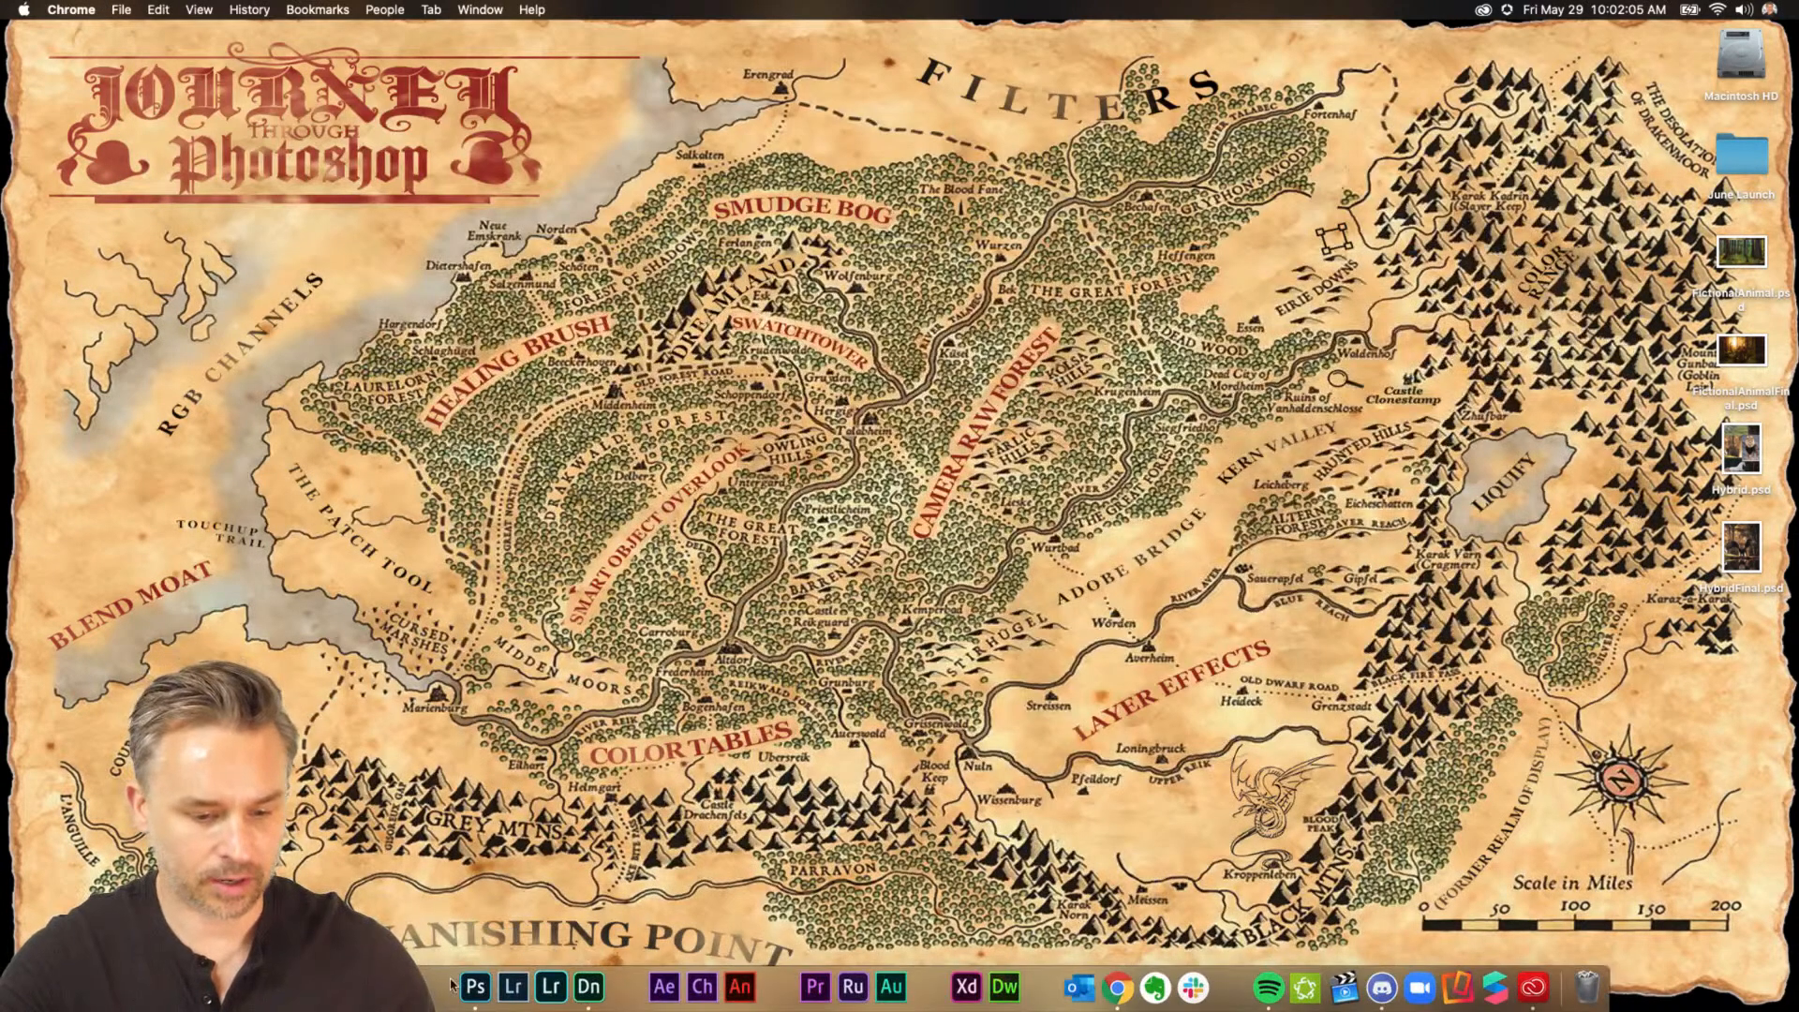
click(511, 975)
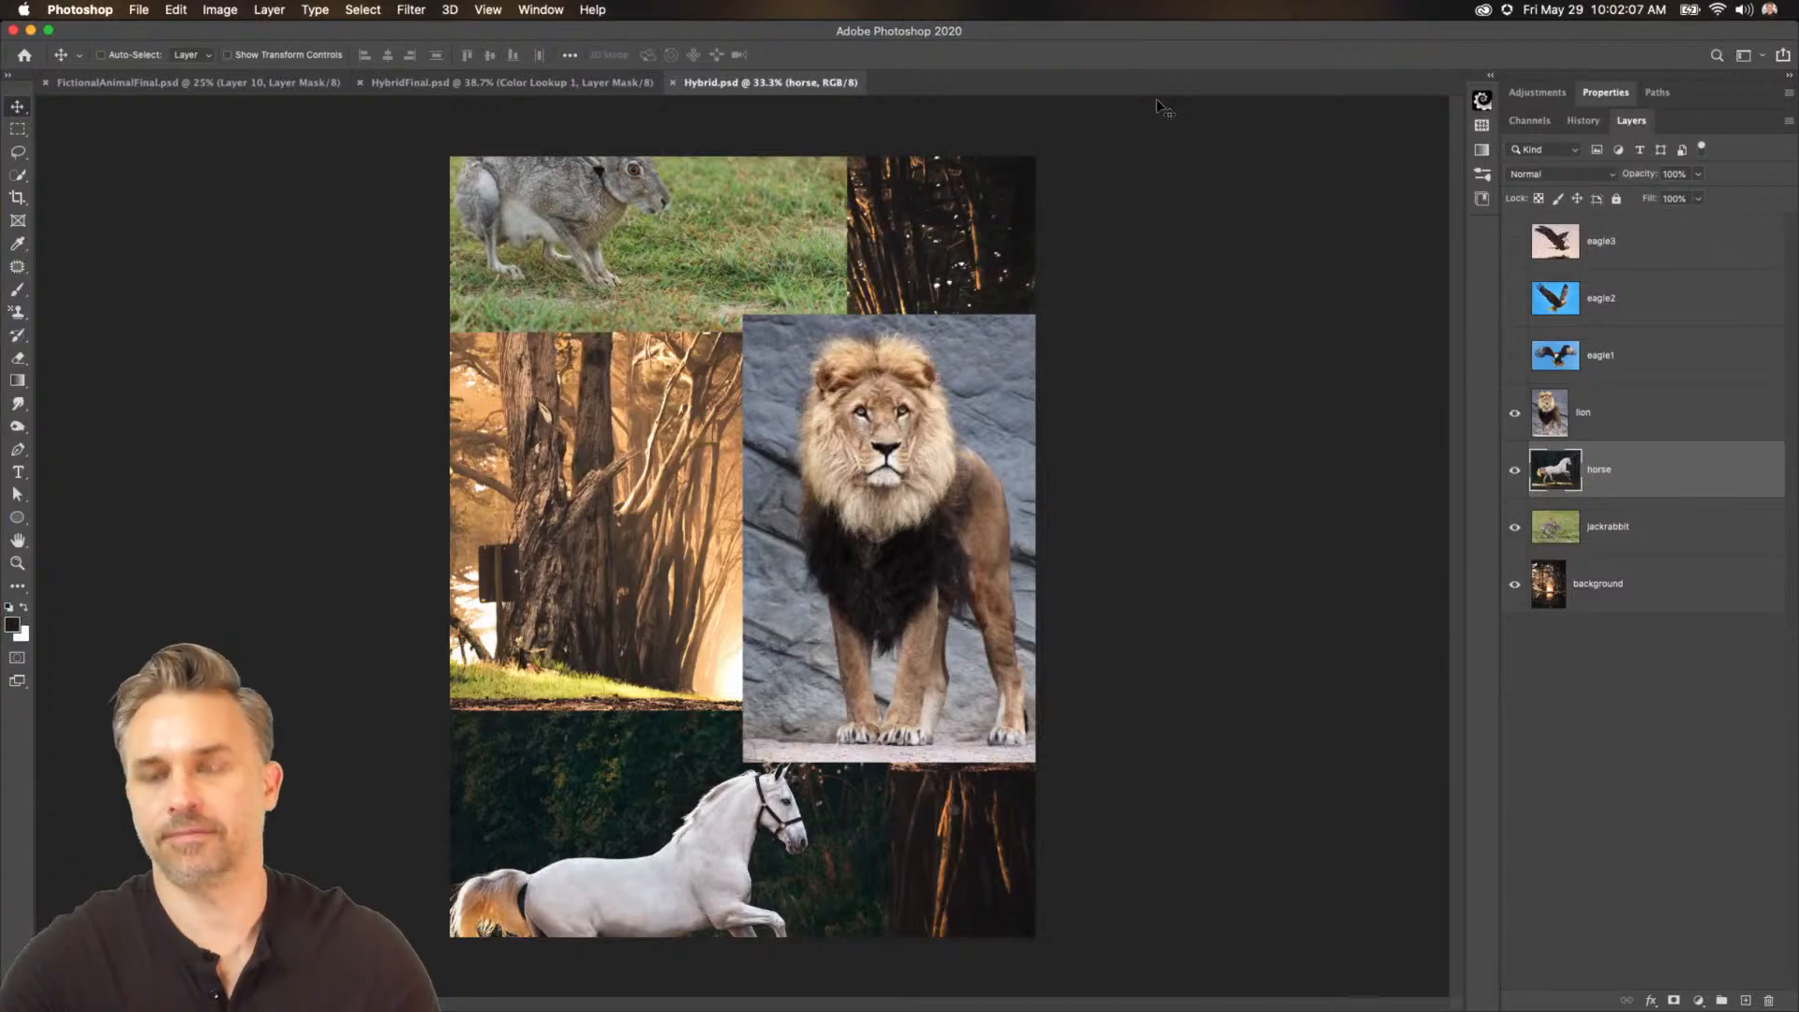
Preview the three eagle layers, then hide every layer except the background.
key(super+equal)
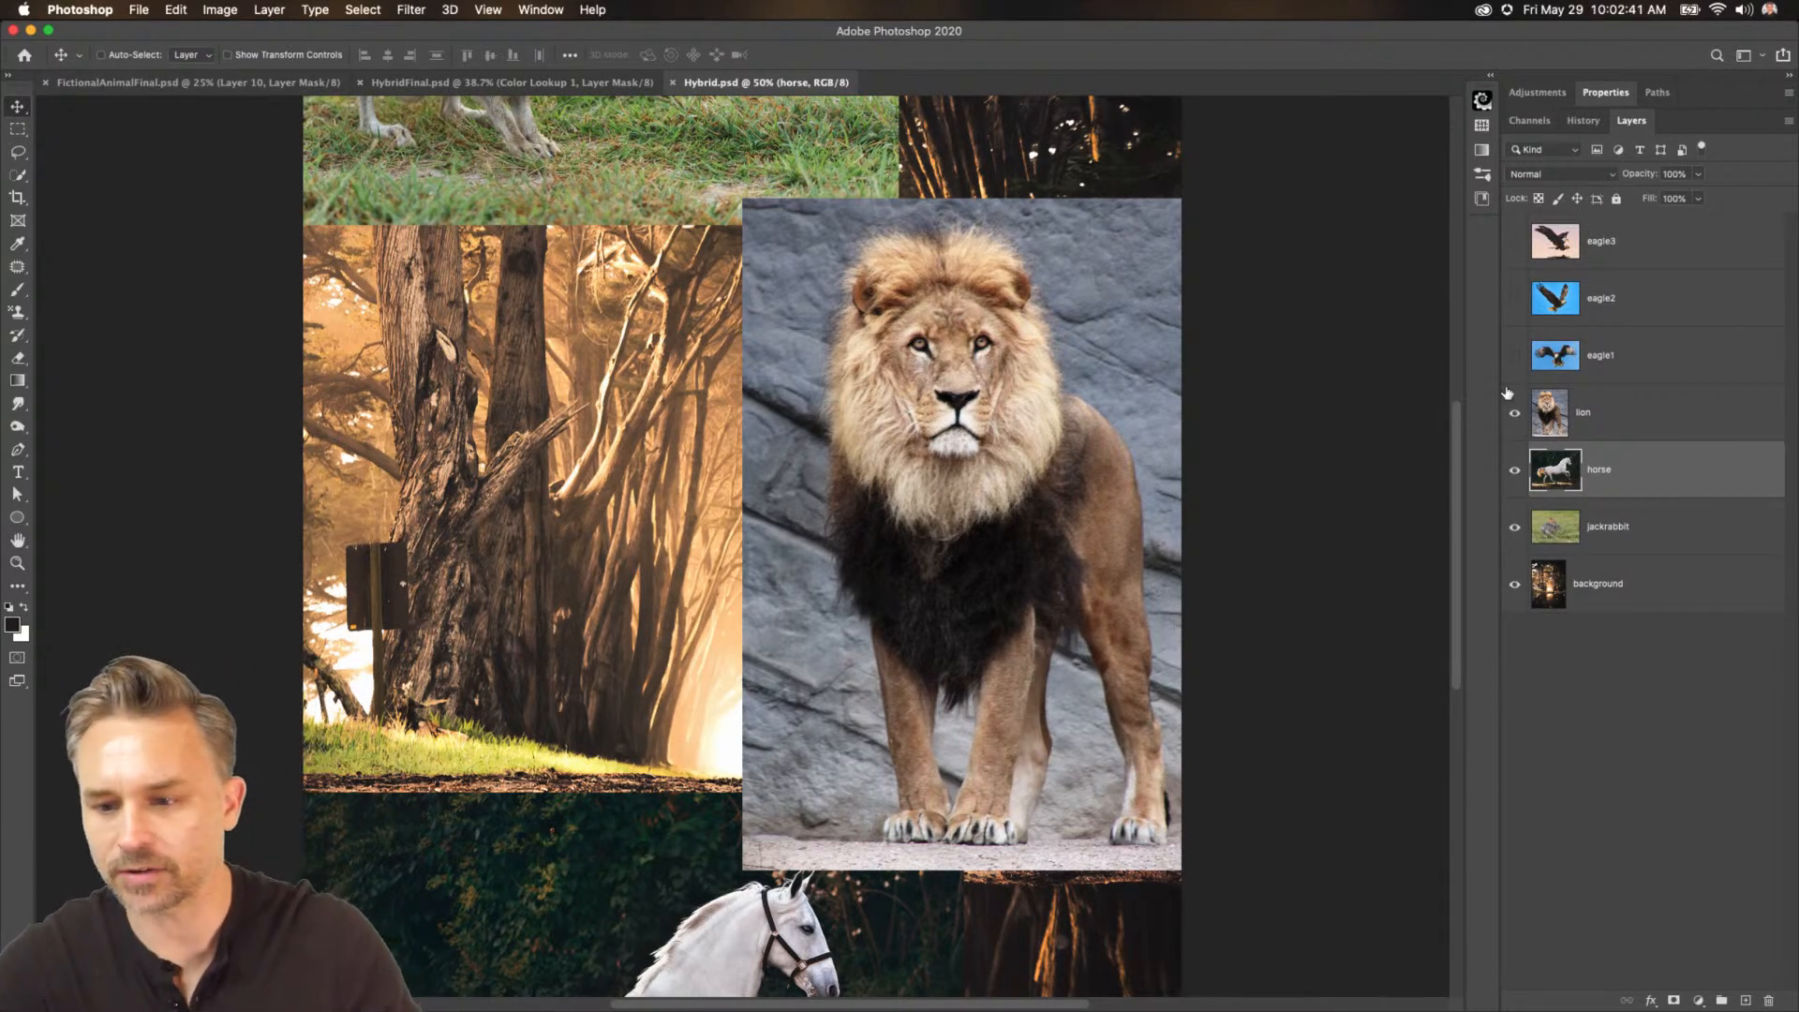
click(1515, 356)
click(1516, 299)
click(1515, 242)
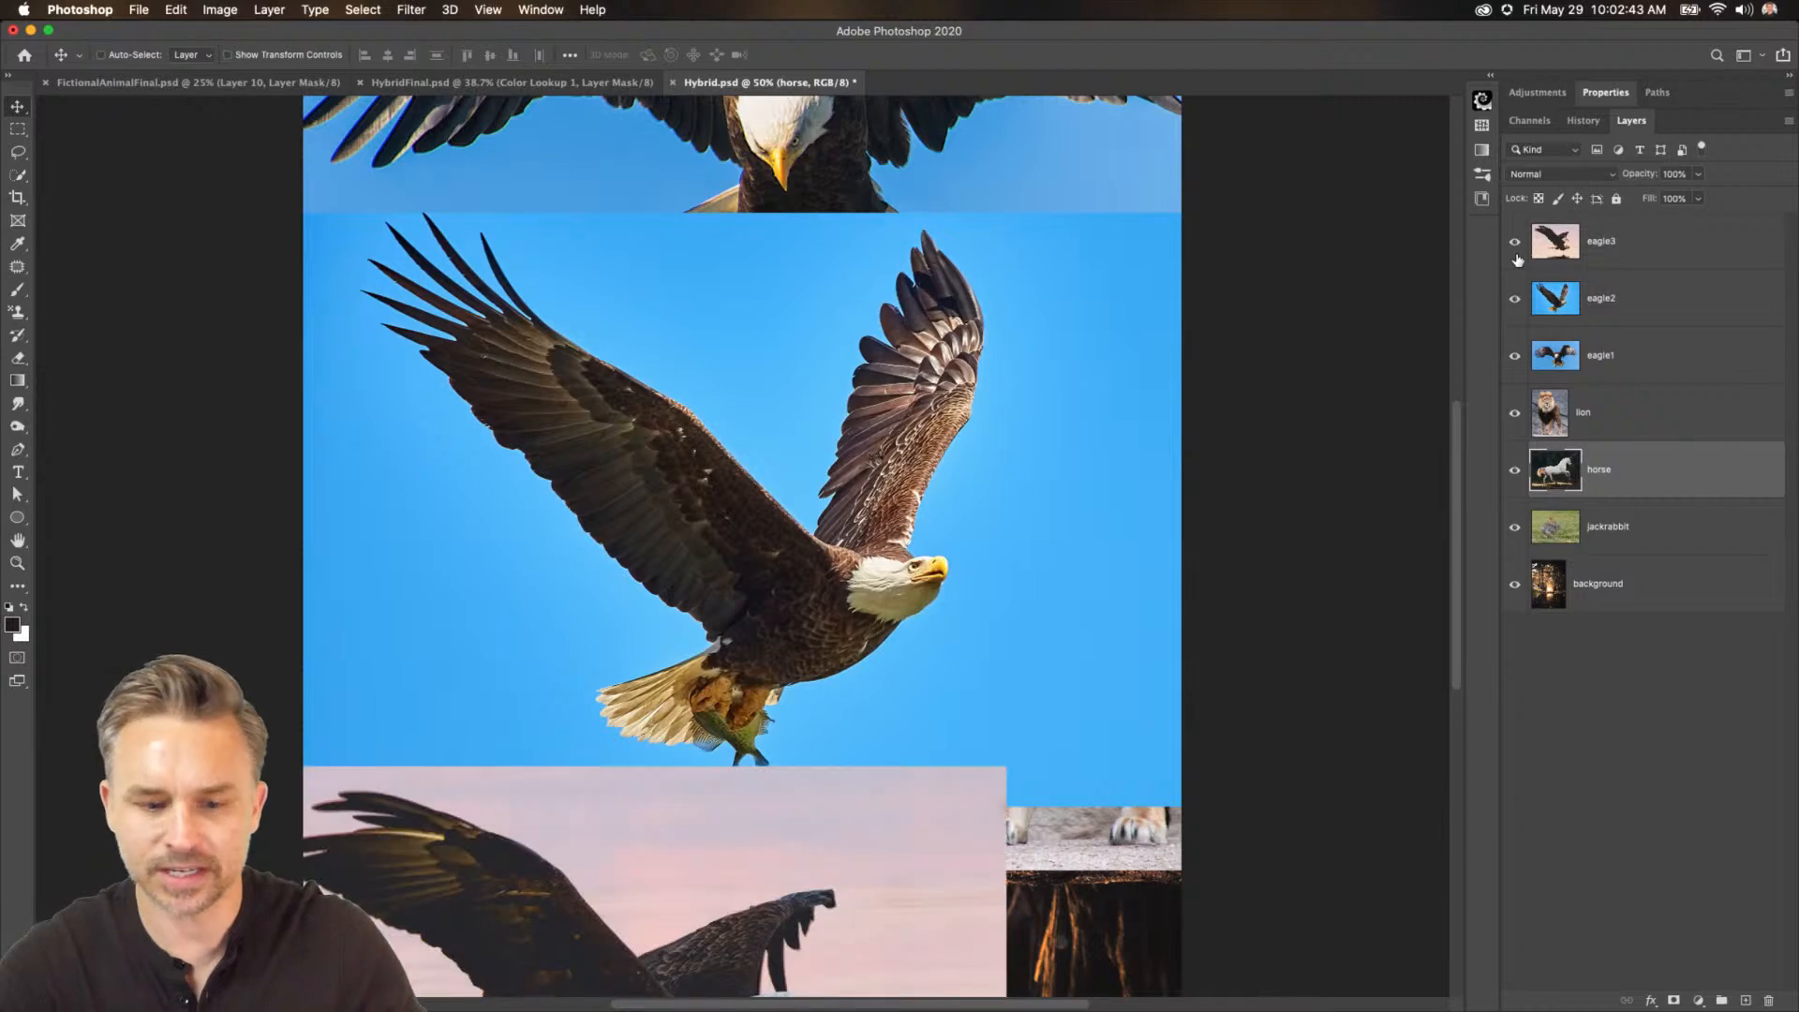
key(super+minus)
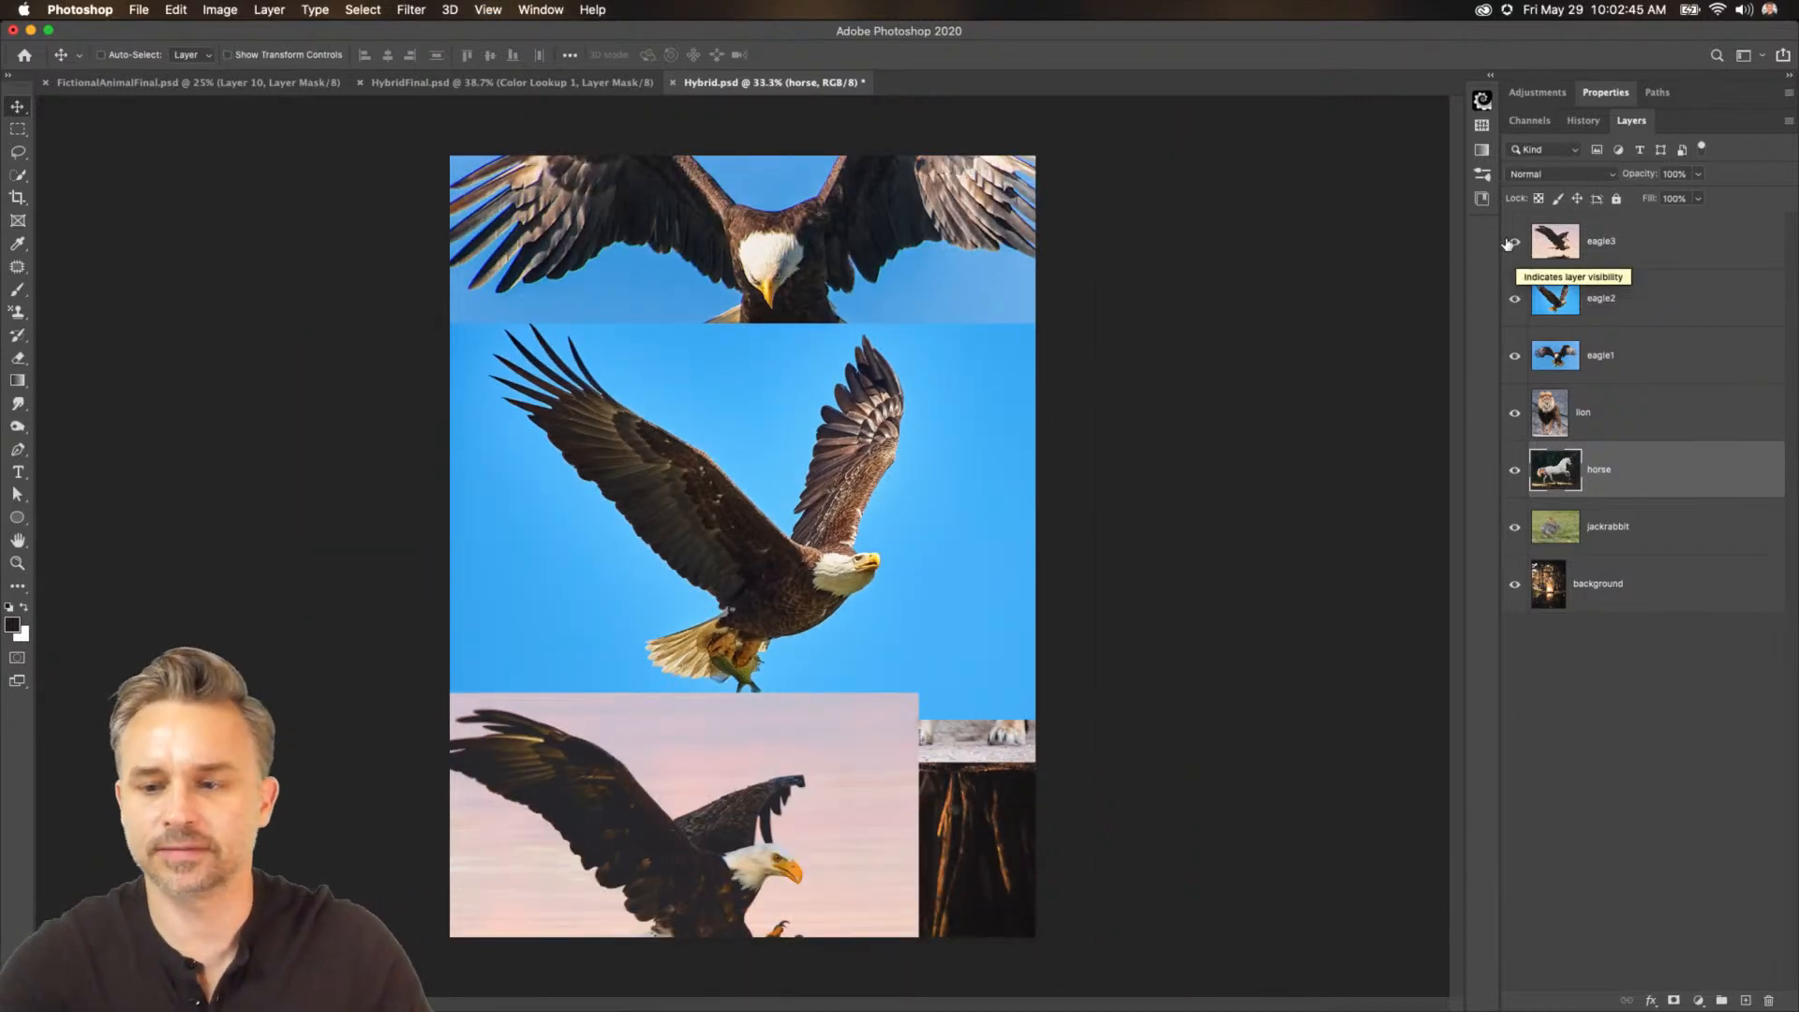
drag(1507, 244, 1511, 540)
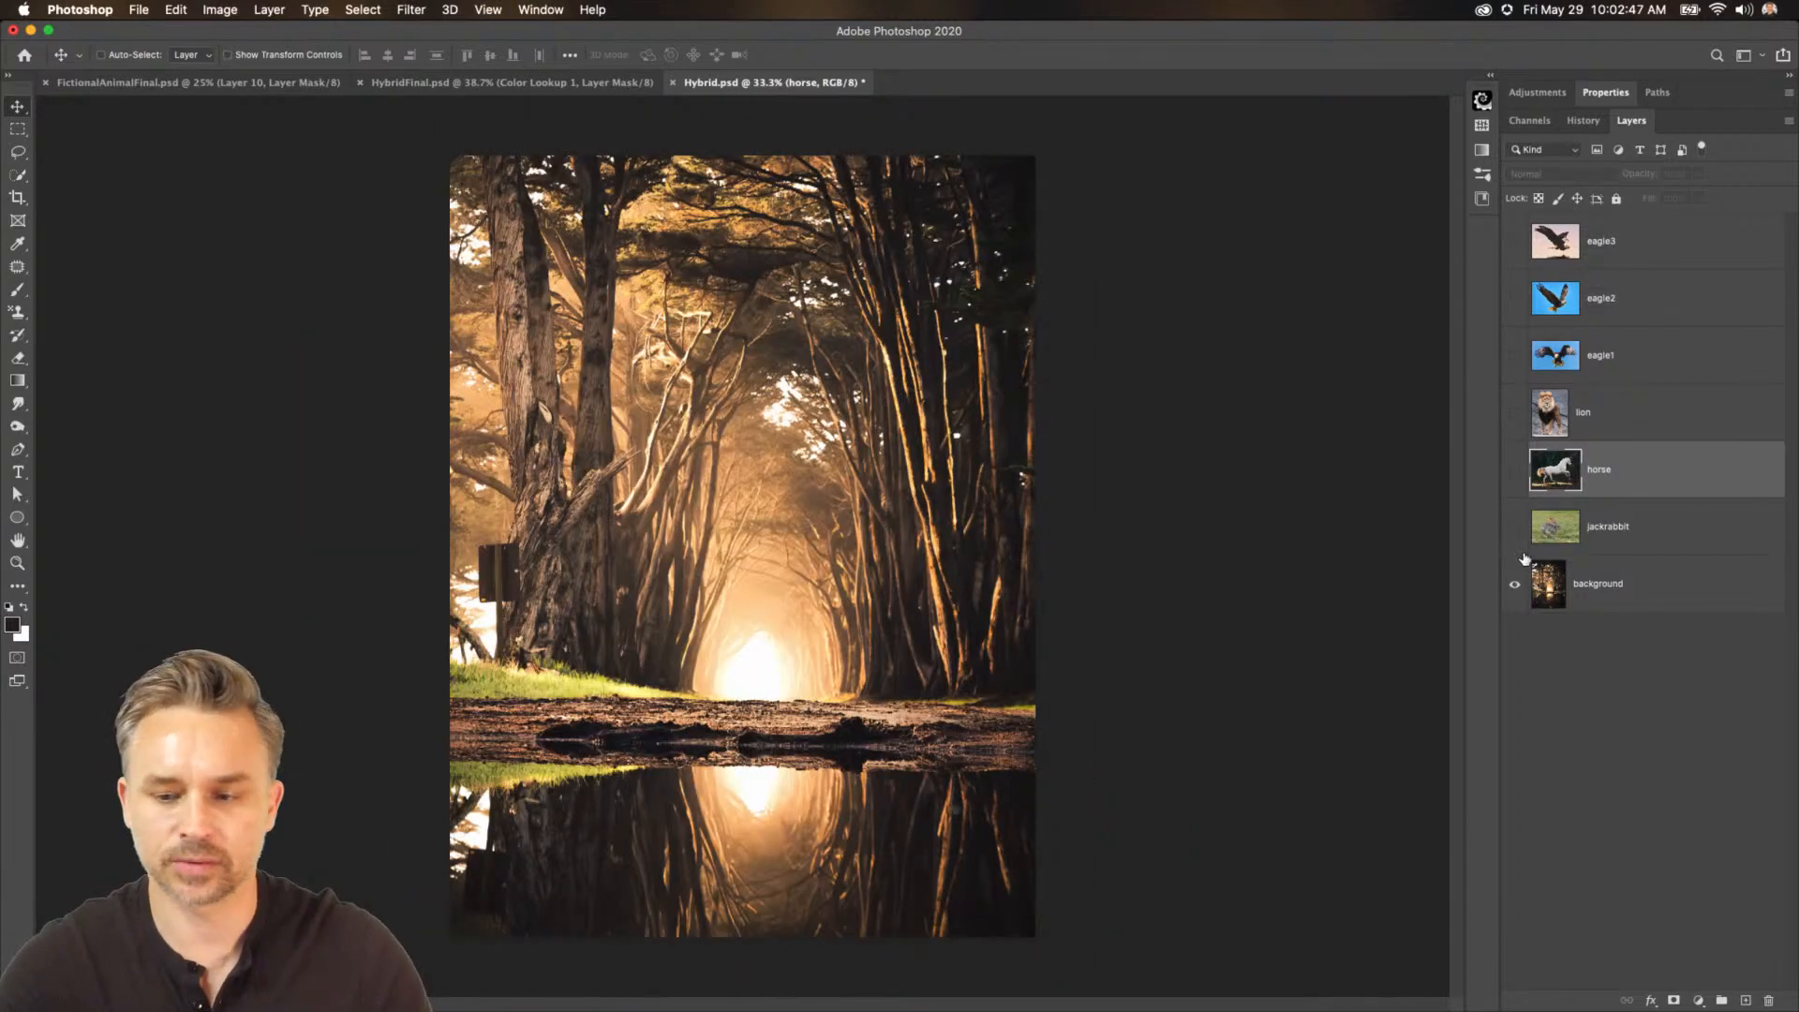
Show the jackrabbit layer and move the jackrabbit down into the middle of the forest scene.
click(1584, 605)
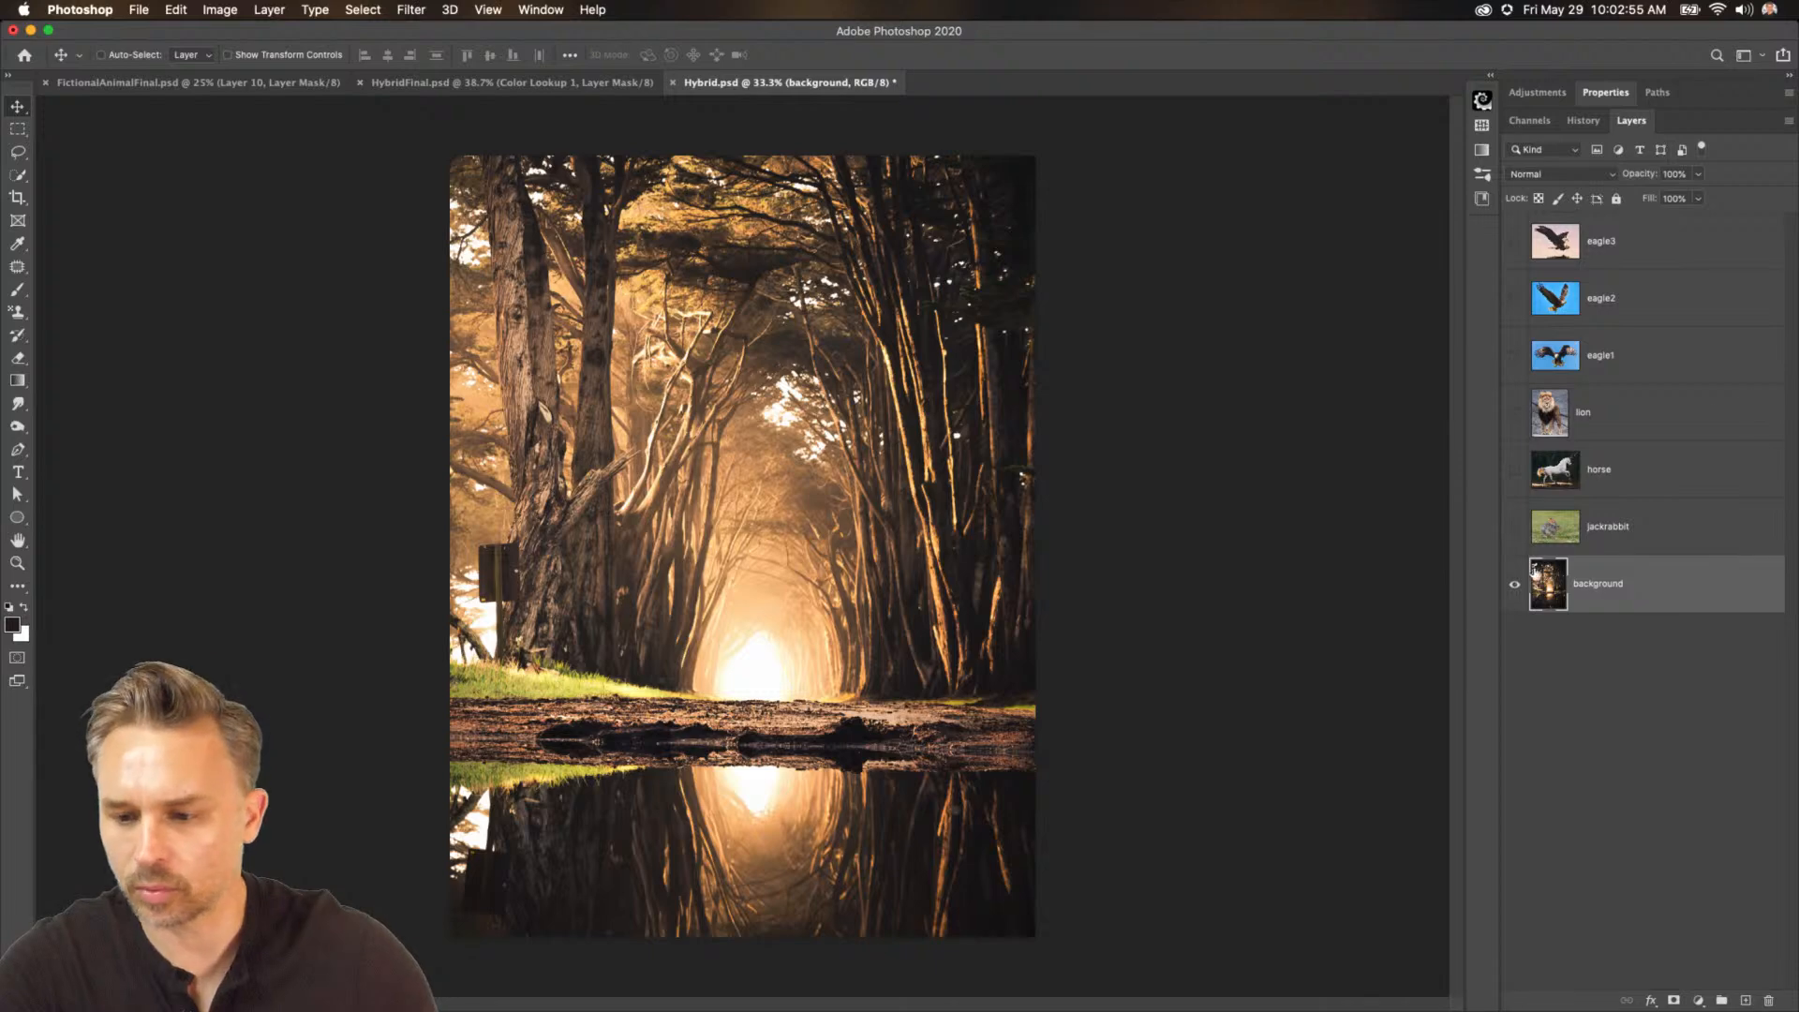
click(1512, 528)
click(1646, 537)
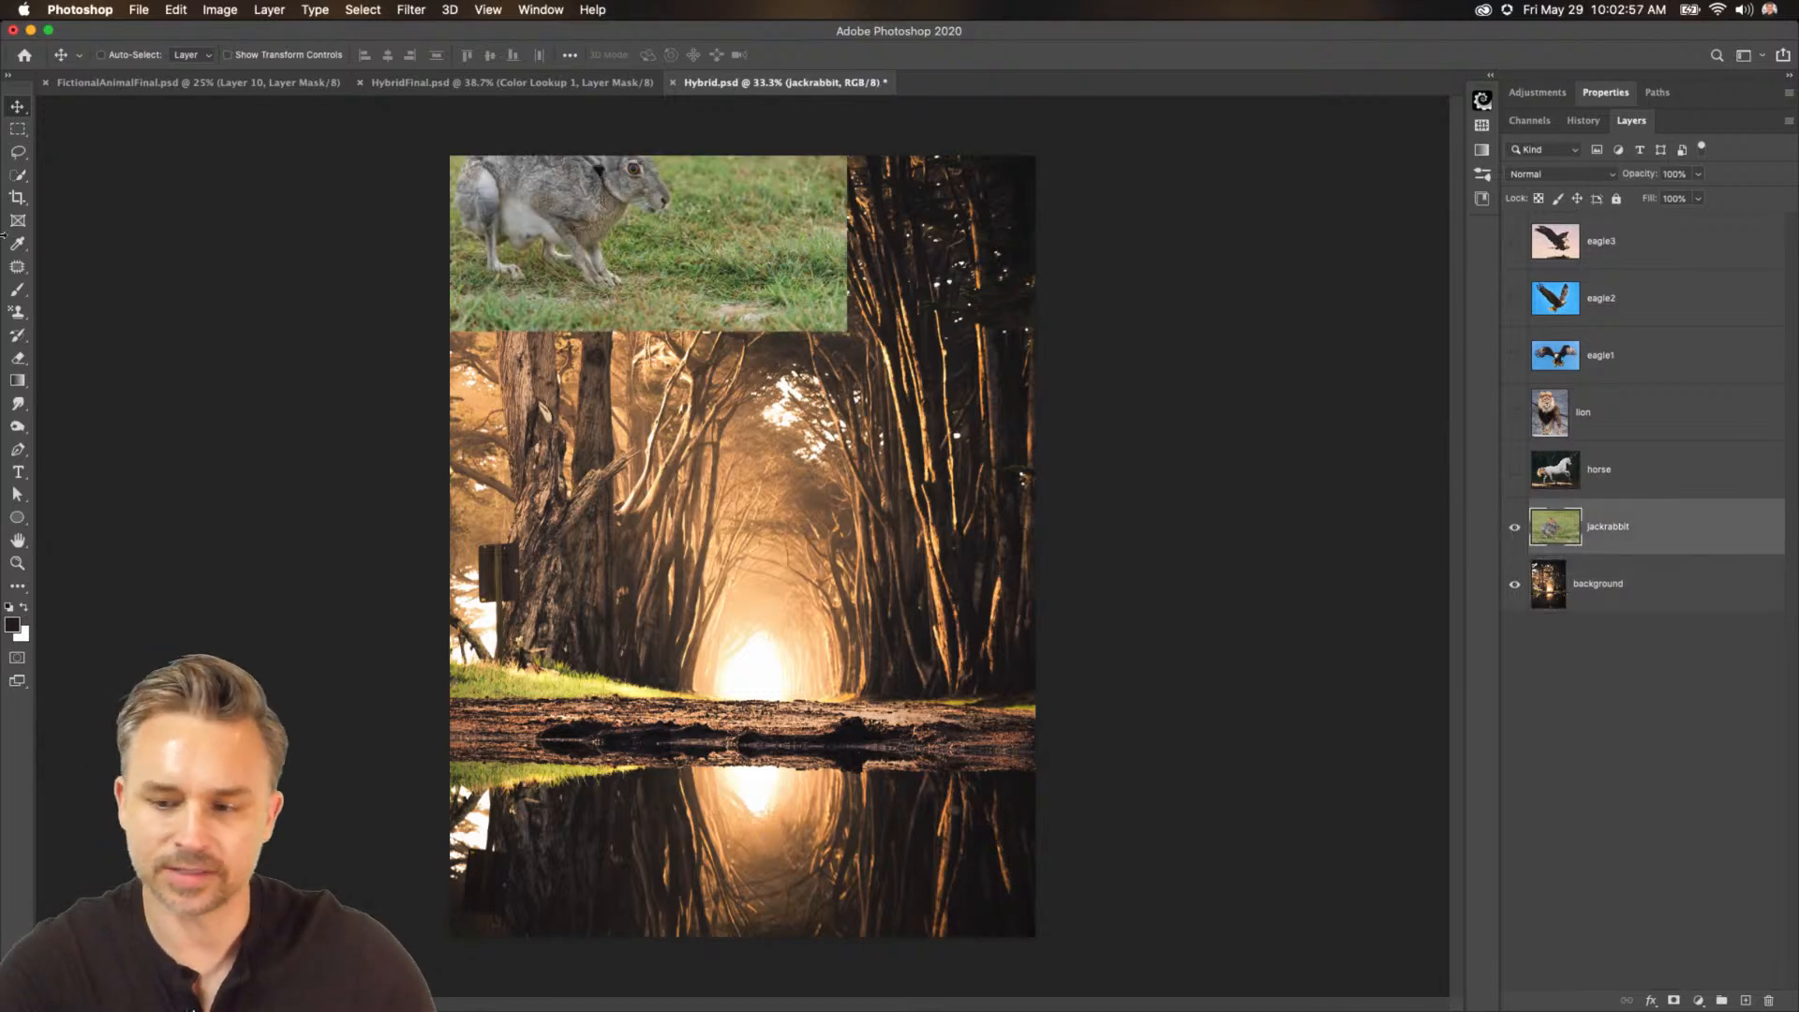
drag(562, 253, 694, 609)
key(super+plus)
key(super+plus)
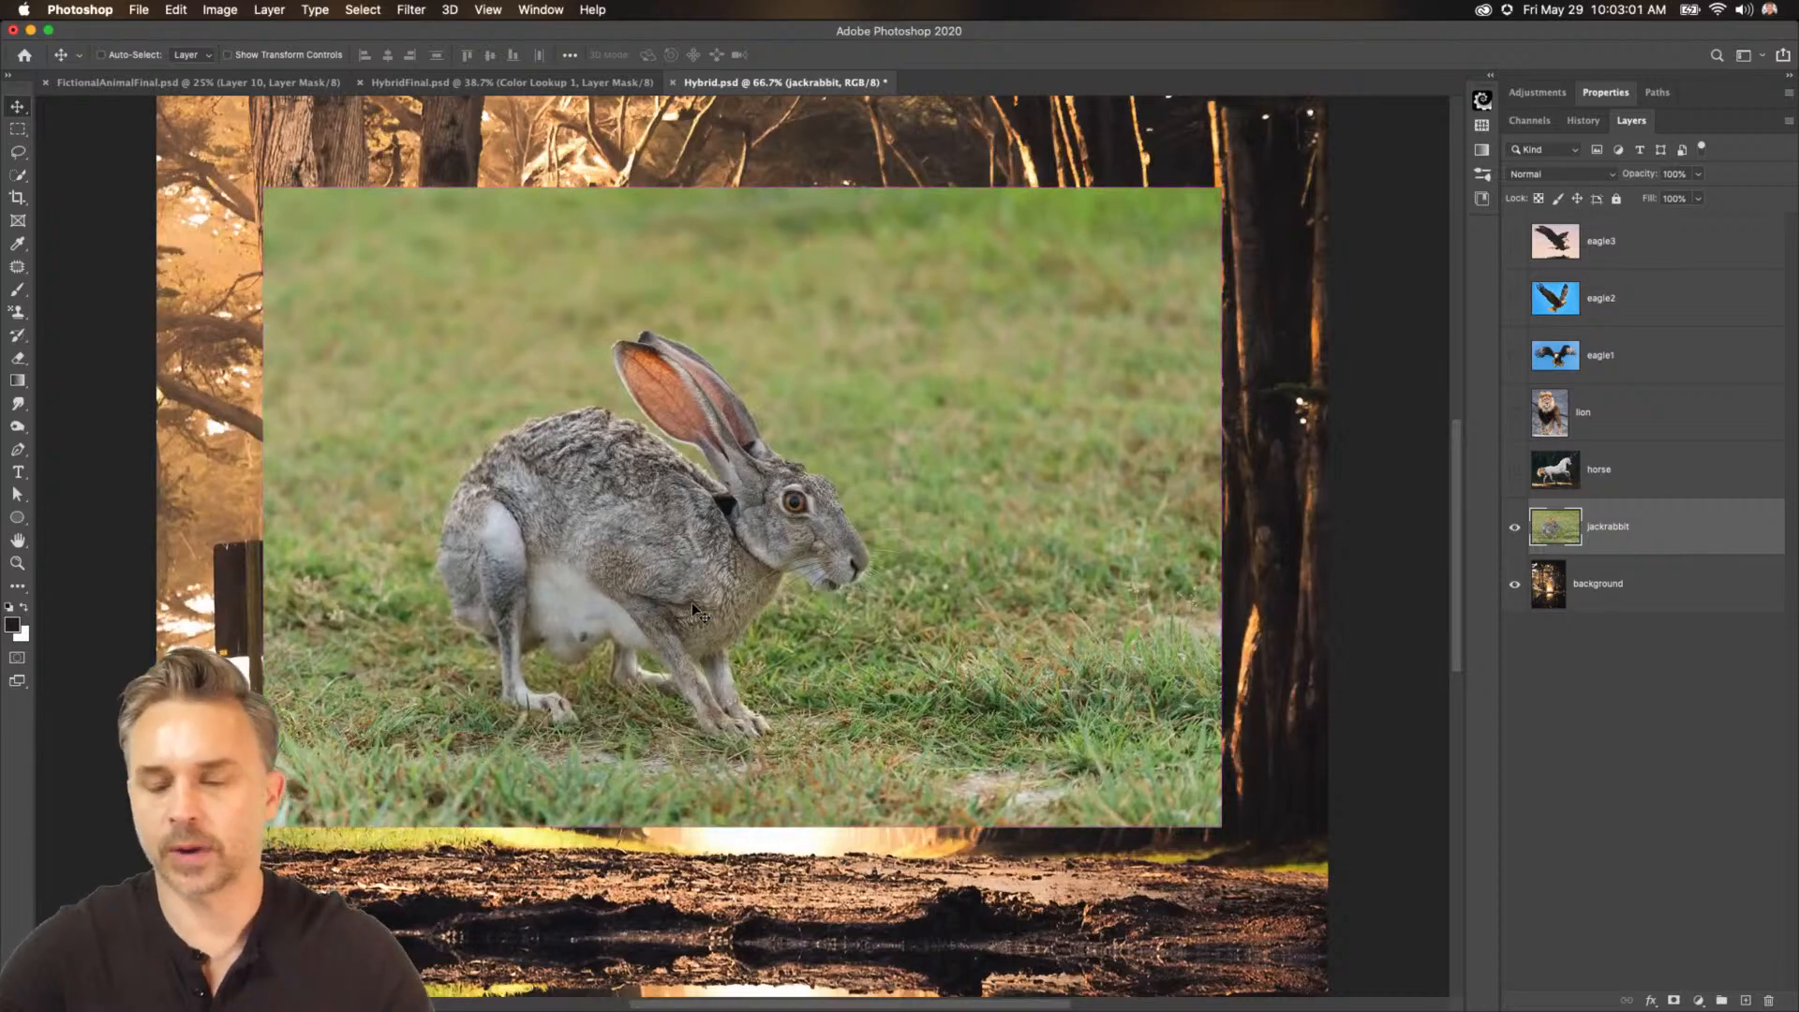
drag(667, 527, 681, 520)
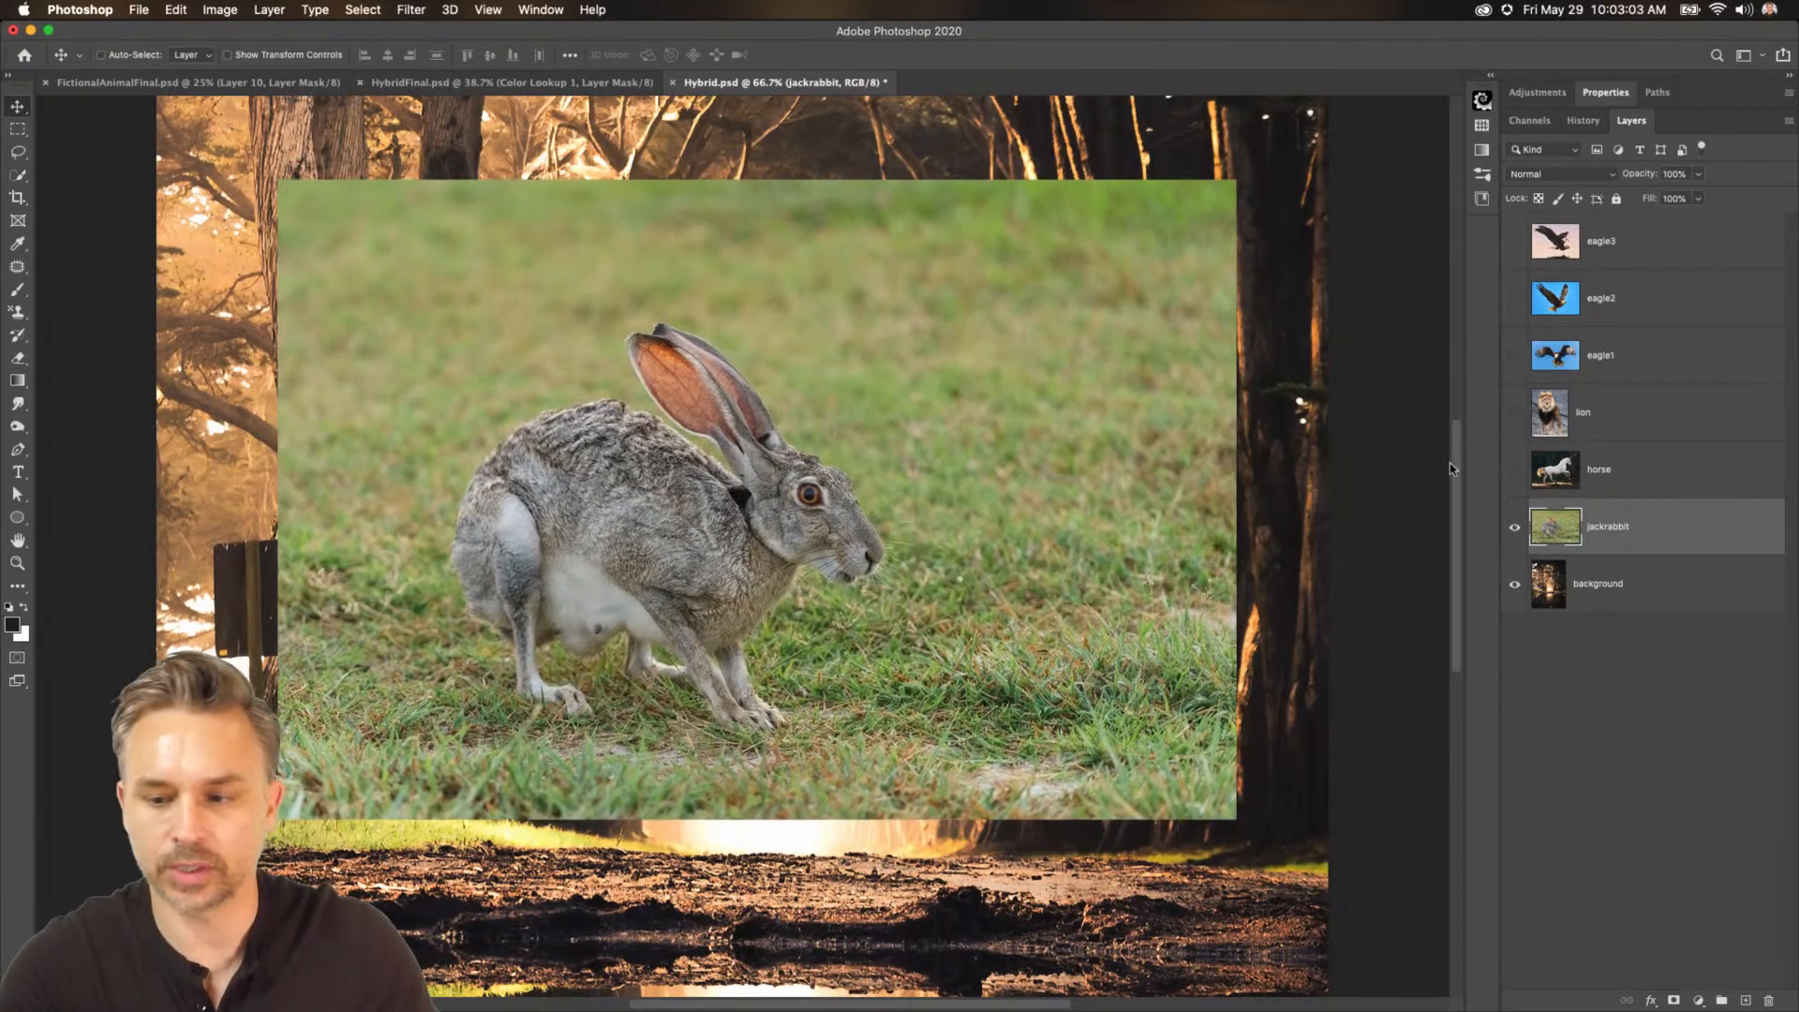
Show the horse layer and move the horse photo up over the jackrabbit.
click(1515, 469)
click(1598, 471)
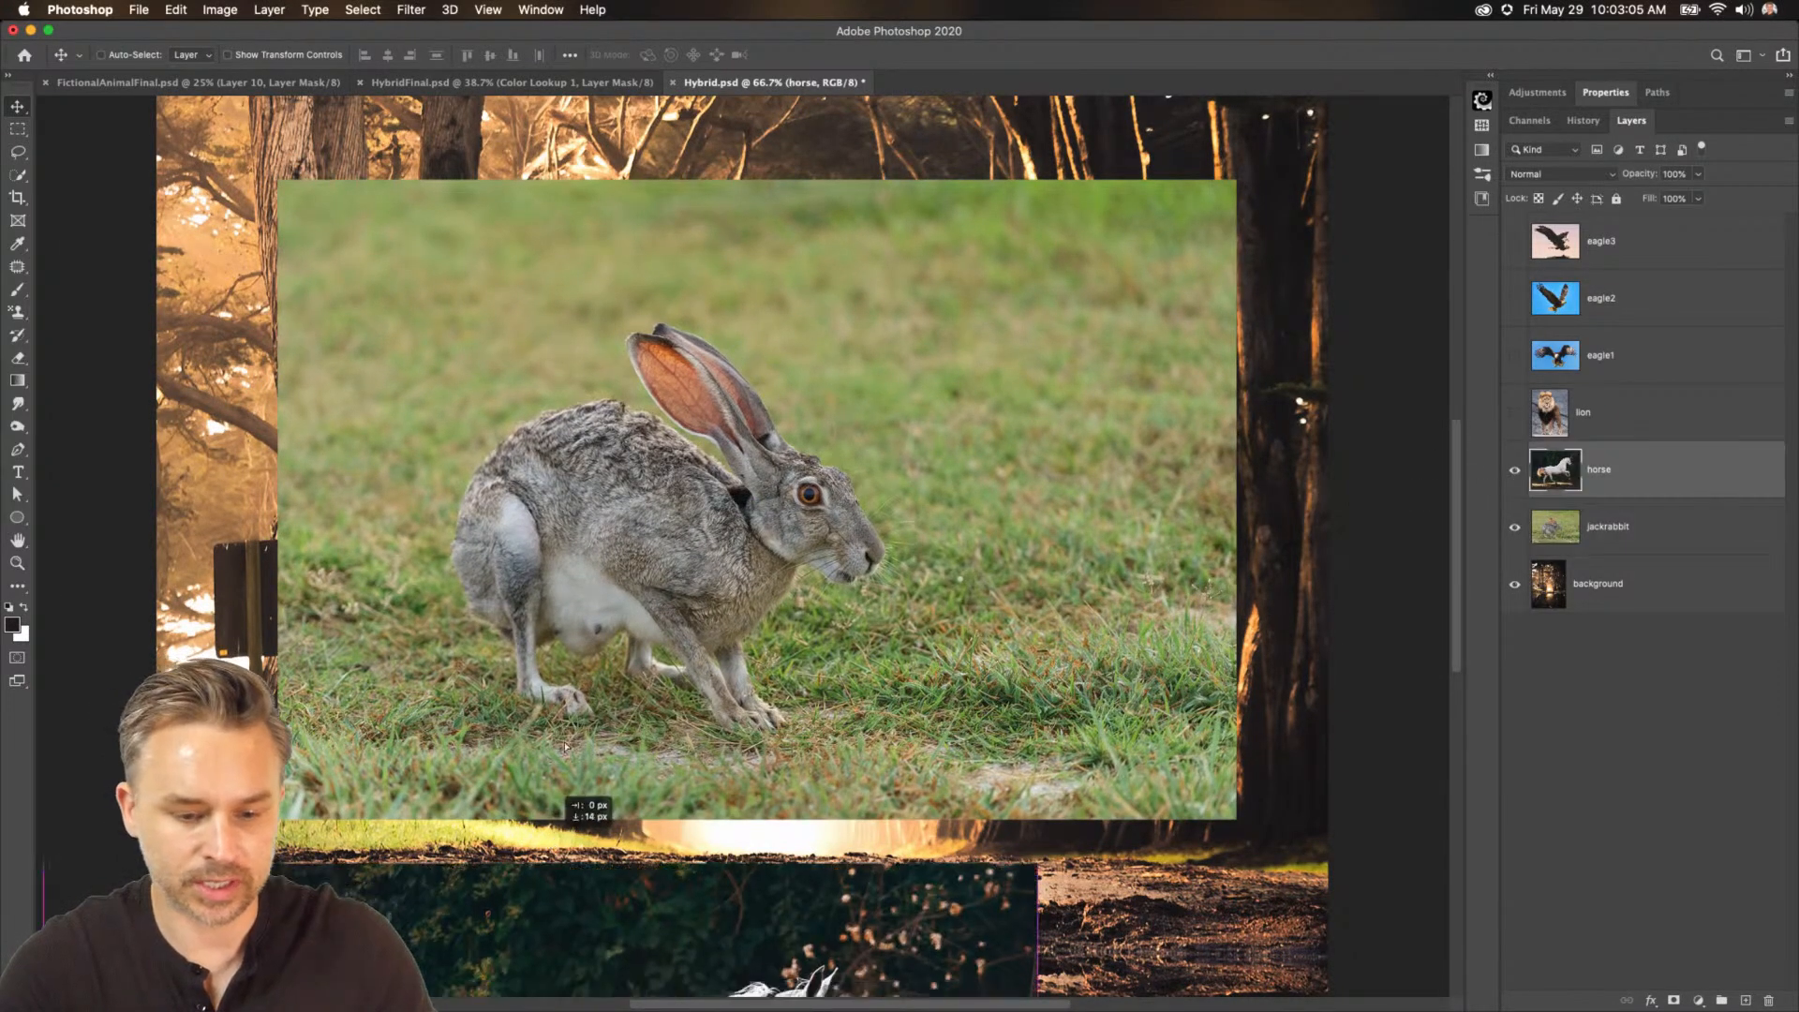
drag(802, 780, 783, 145)
Show the lion layer and move the lion photo leftward to the centre of the canvas.
click(1516, 413)
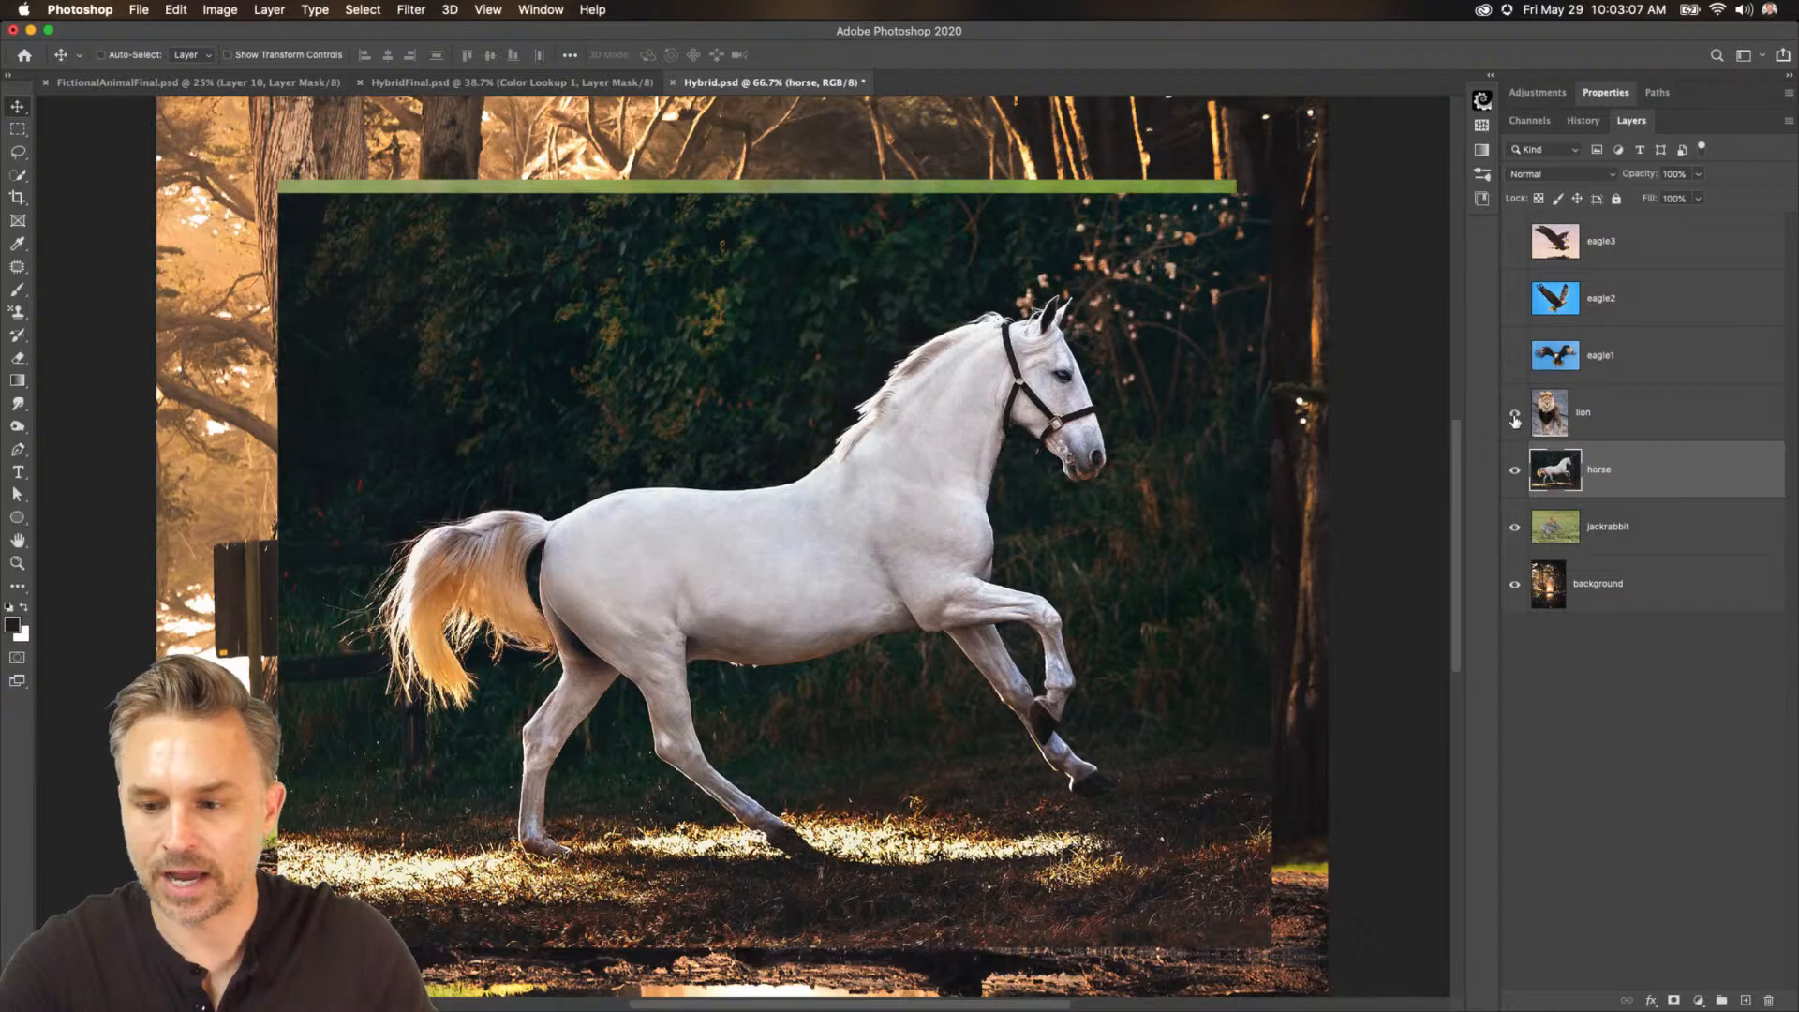
click(1584, 413)
drag(1112, 428, 787, 450)
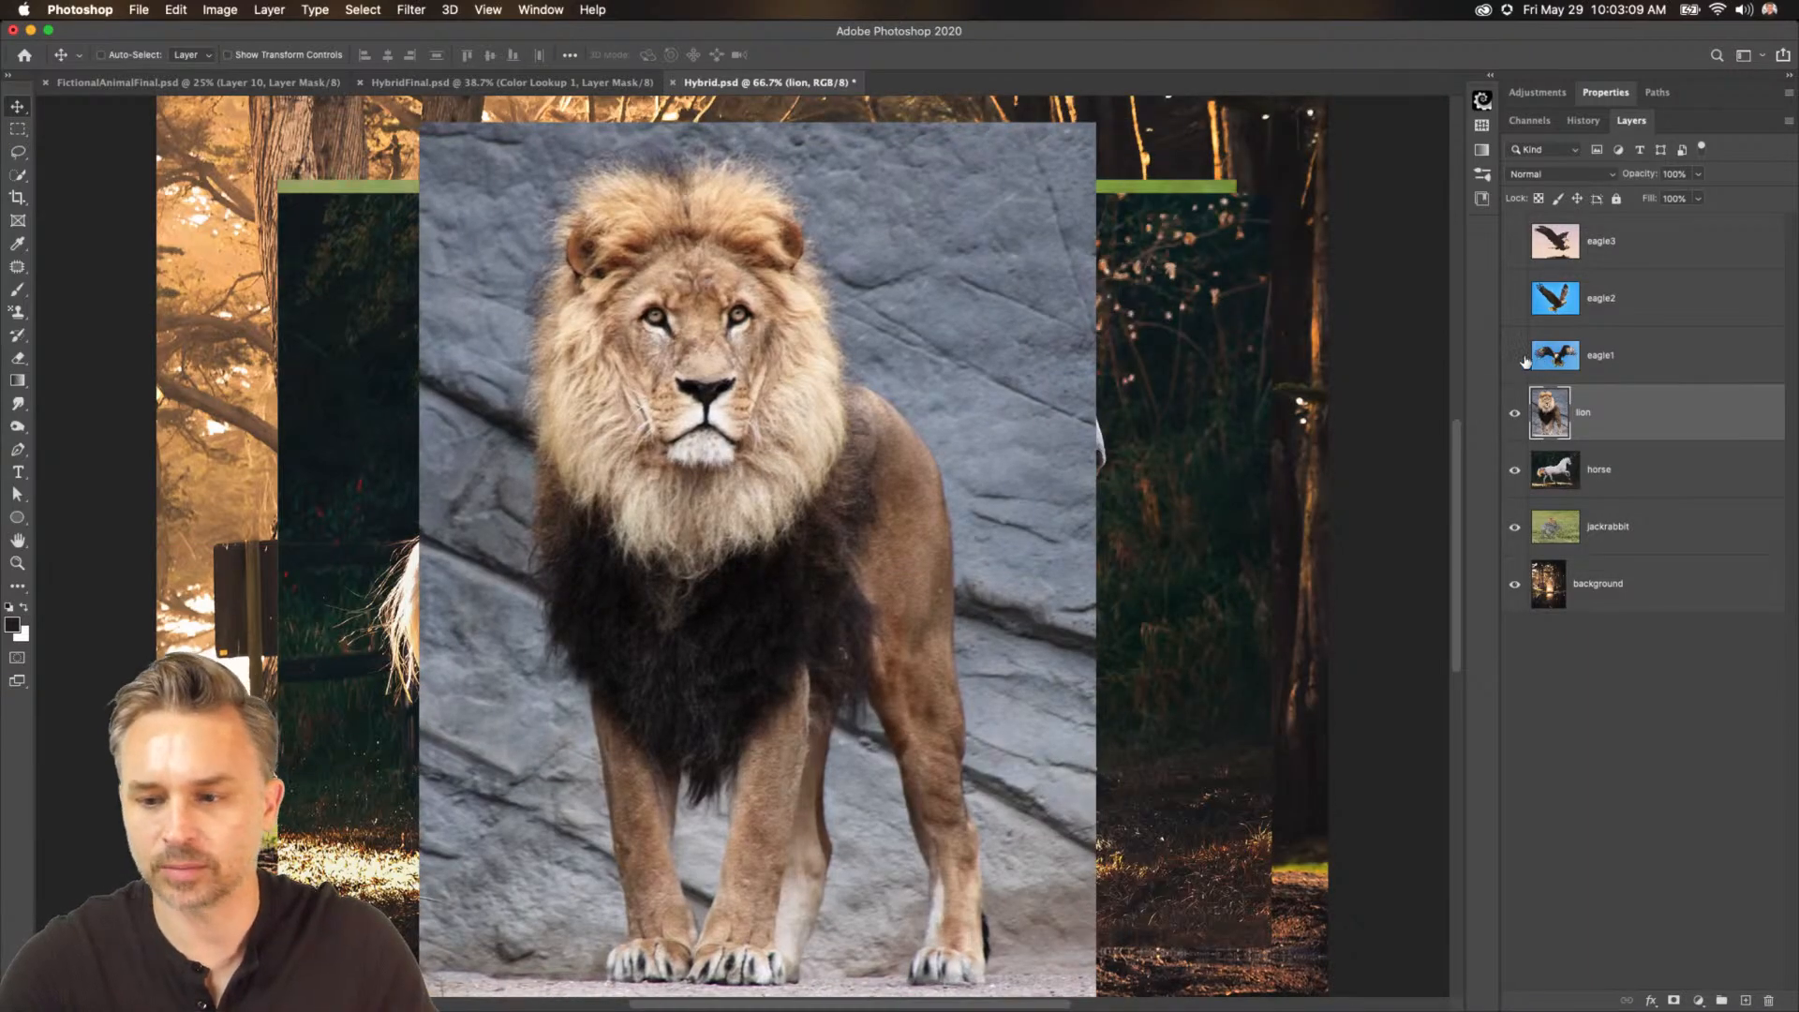
Show the eagle1 layer and move the eagle photo lower on the canvas.
click(1515, 355)
click(1598, 355)
drag(566, 265, 464, 840)
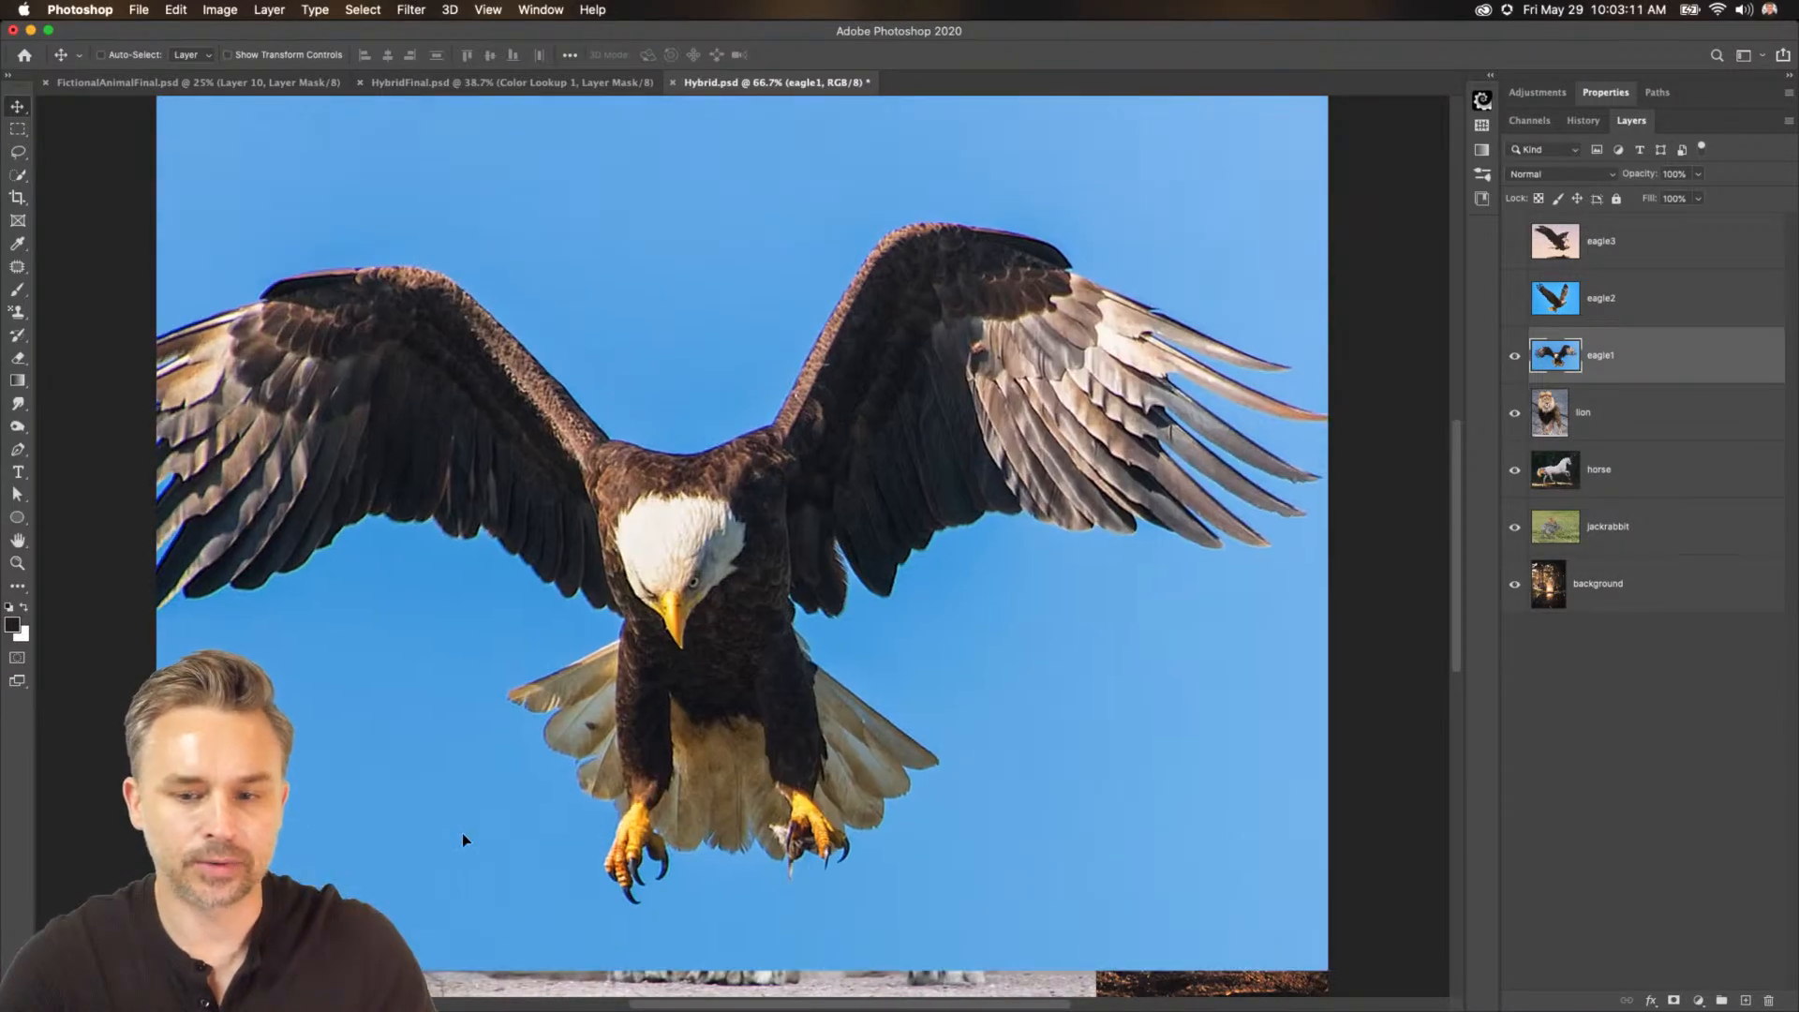
Preview the eagle2 layer, then hide both the eagle1 and eagle2 layers.
click(1515, 298)
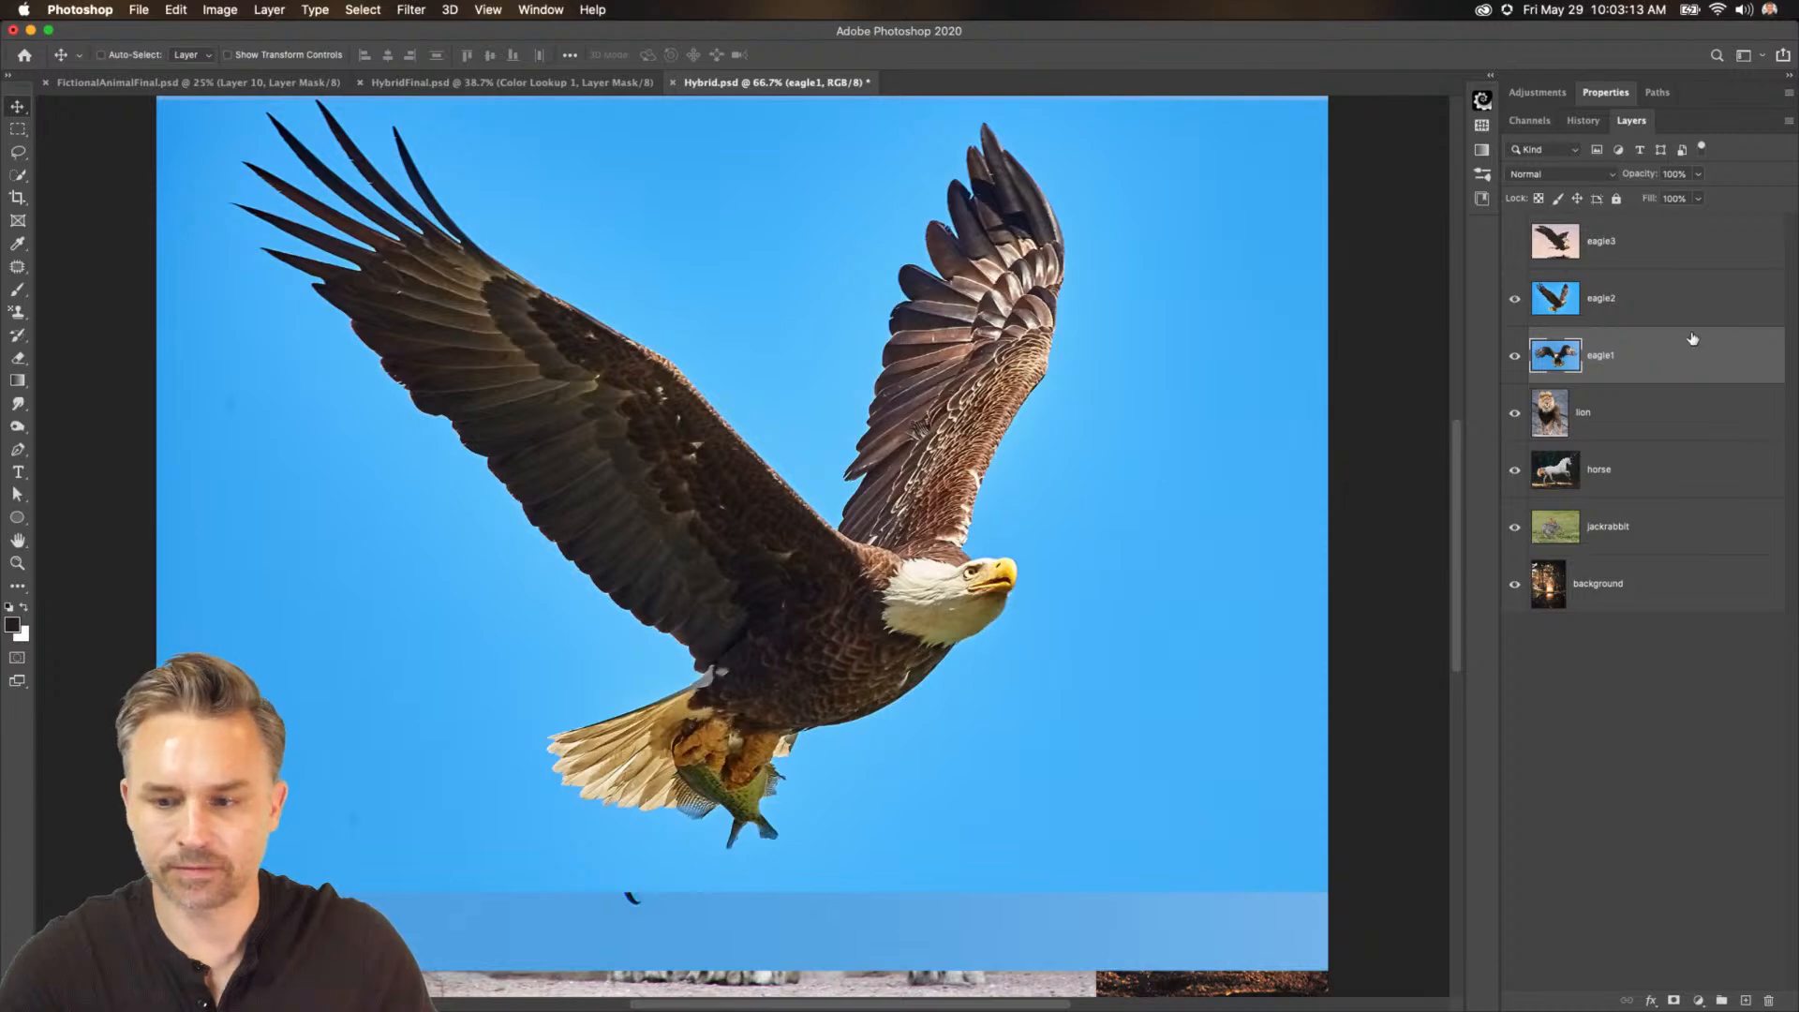
click(1515, 355)
click(1515, 298)
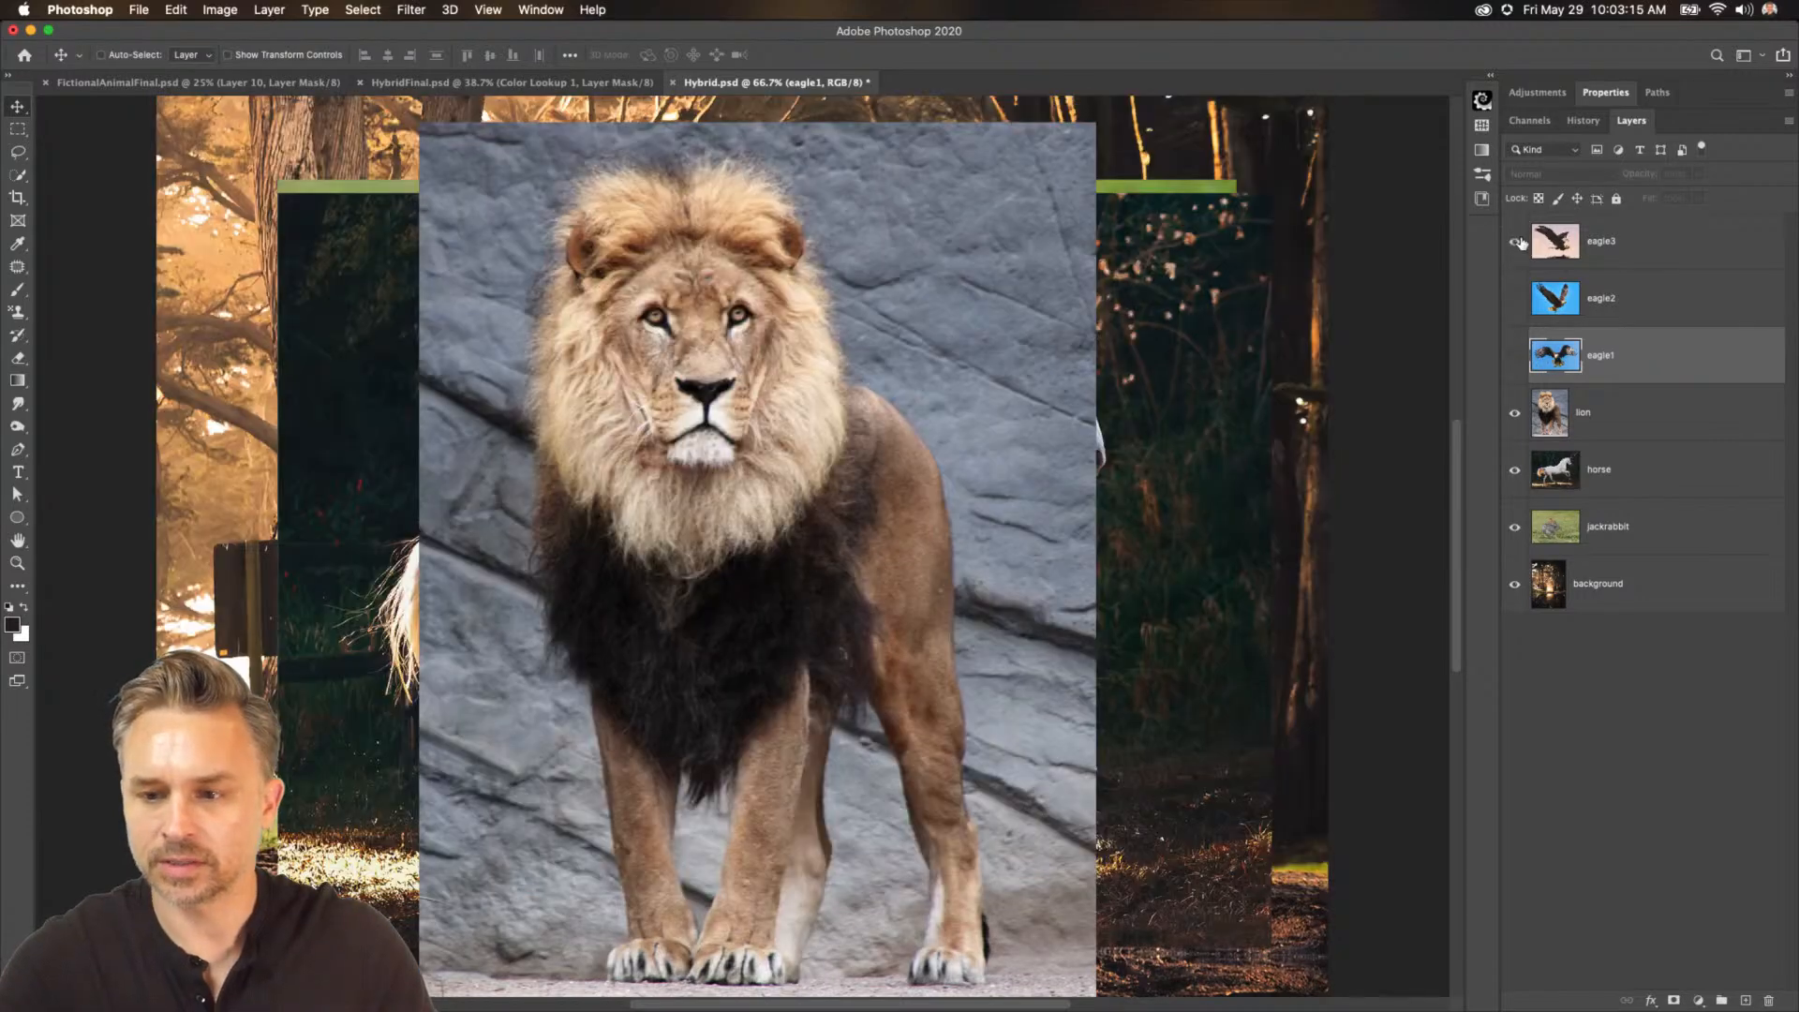
Show the eagle3 layer, move its photo up on the canvas, and hide it again.
click(1515, 242)
click(1628, 242)
drag(750, 787, 774, 141)
click(1515, 243)
Hide the lion and horse layers and remove the jackrabbit's background with the Remove Background quick action.
drag(1512, 414, 1515, 470)
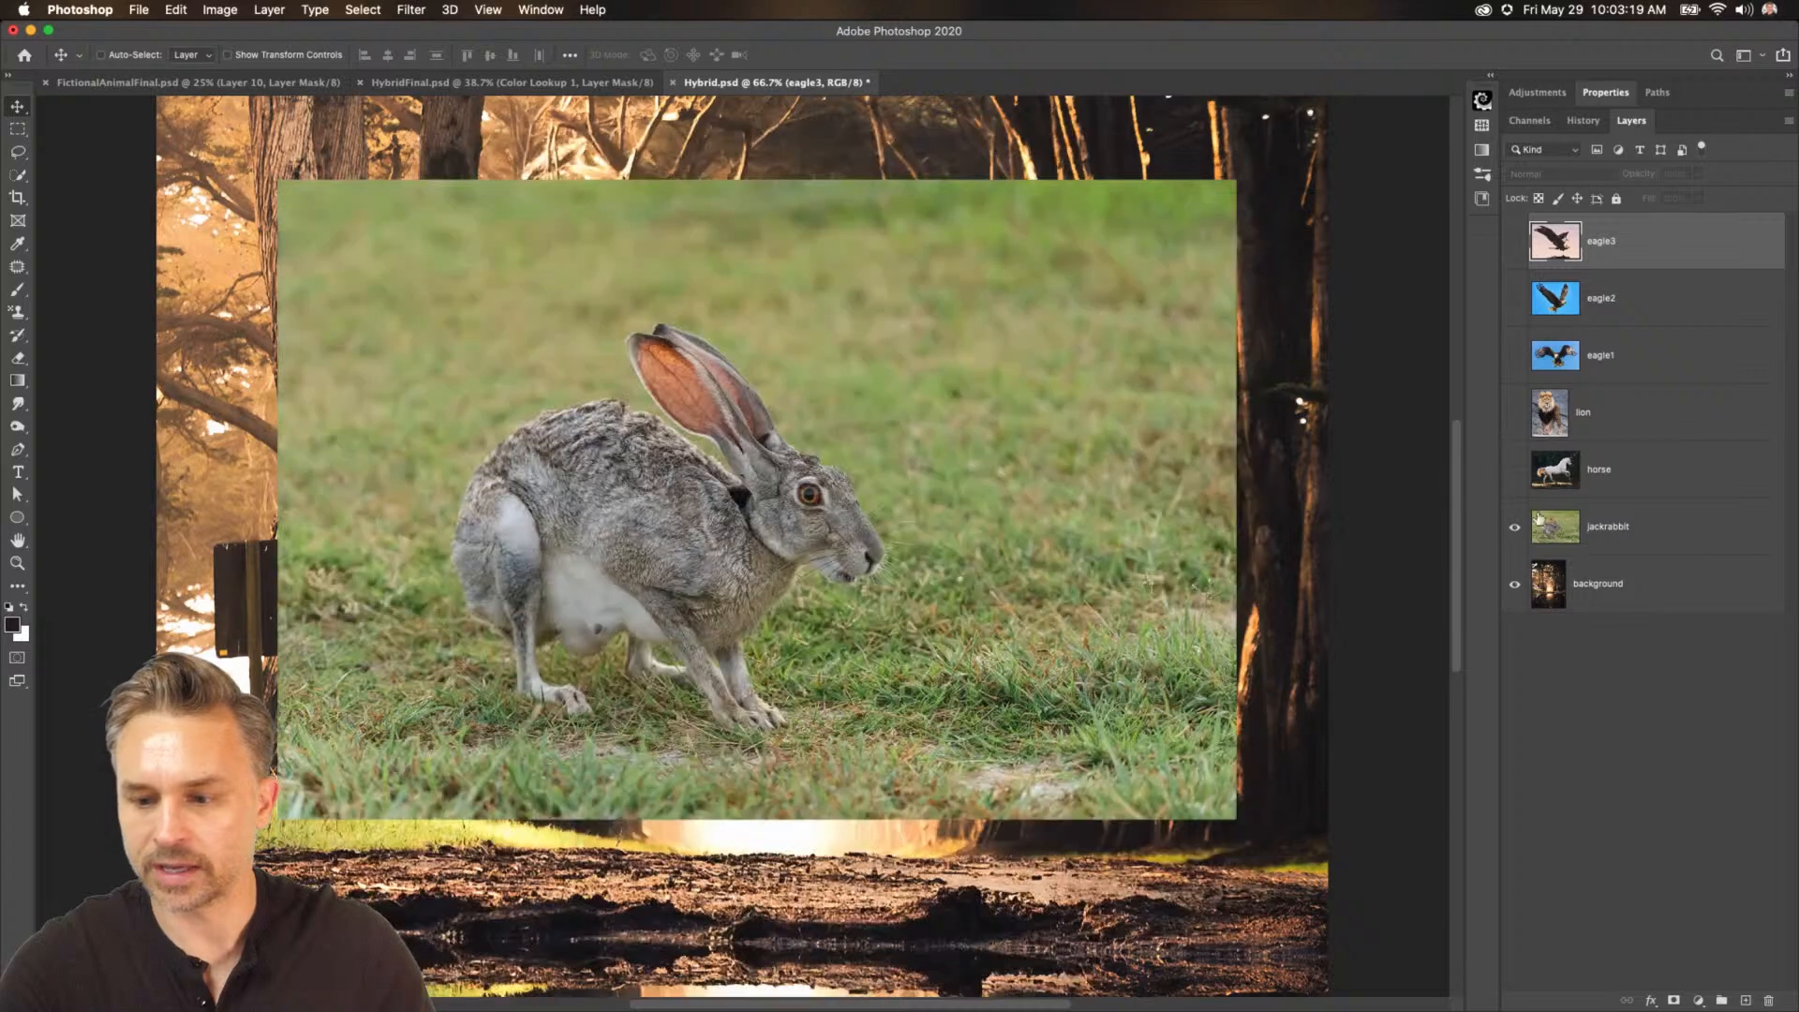
click(1563, 535)
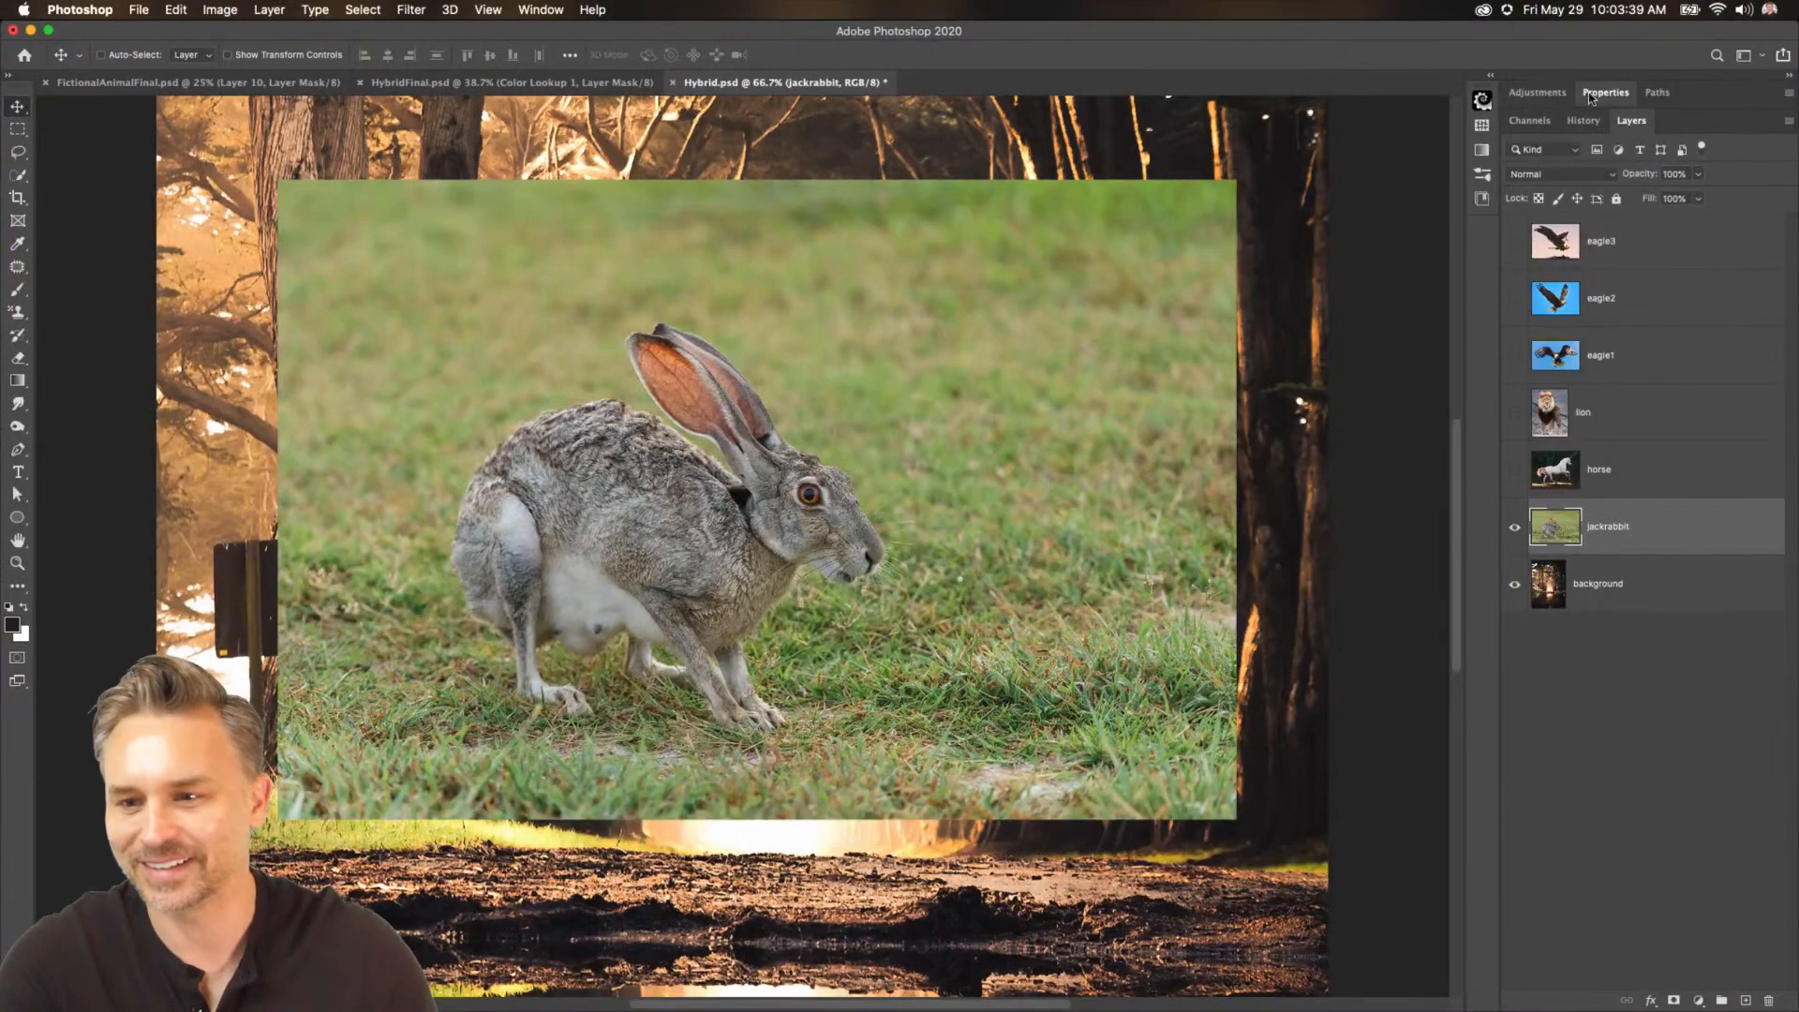
click(1593, 97)
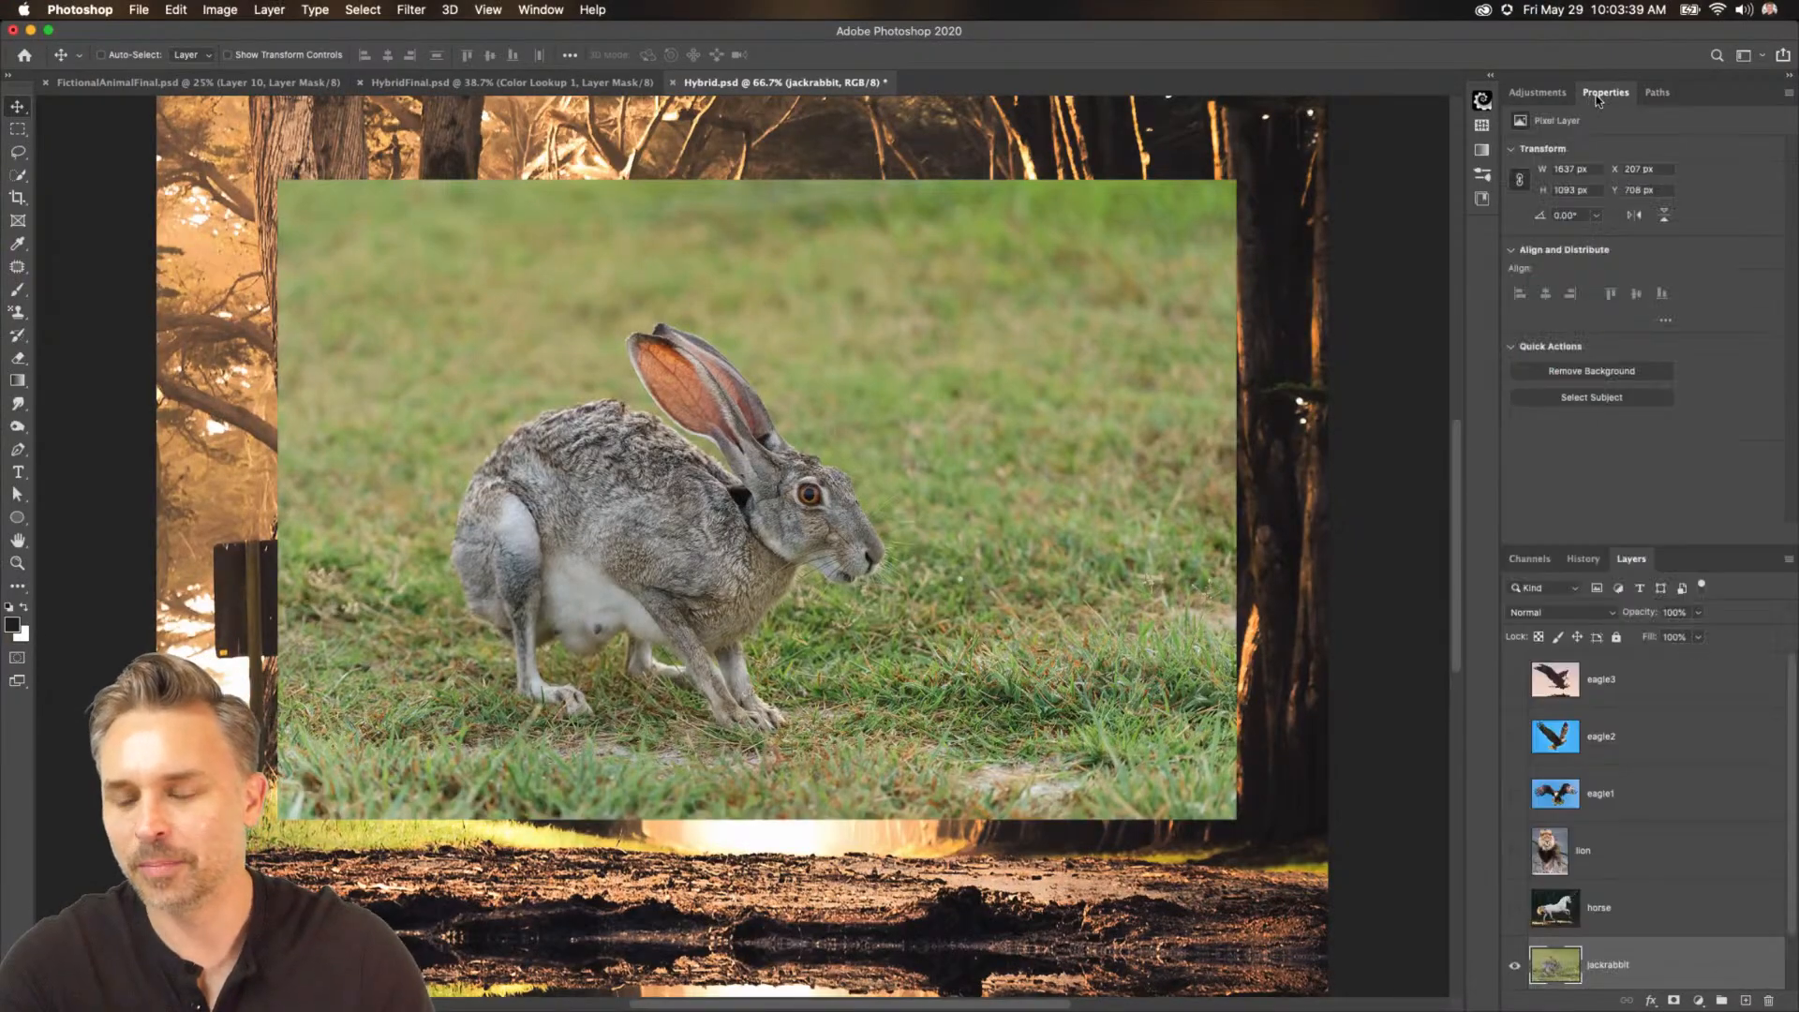
drag(1713, 545, 1712, 434)
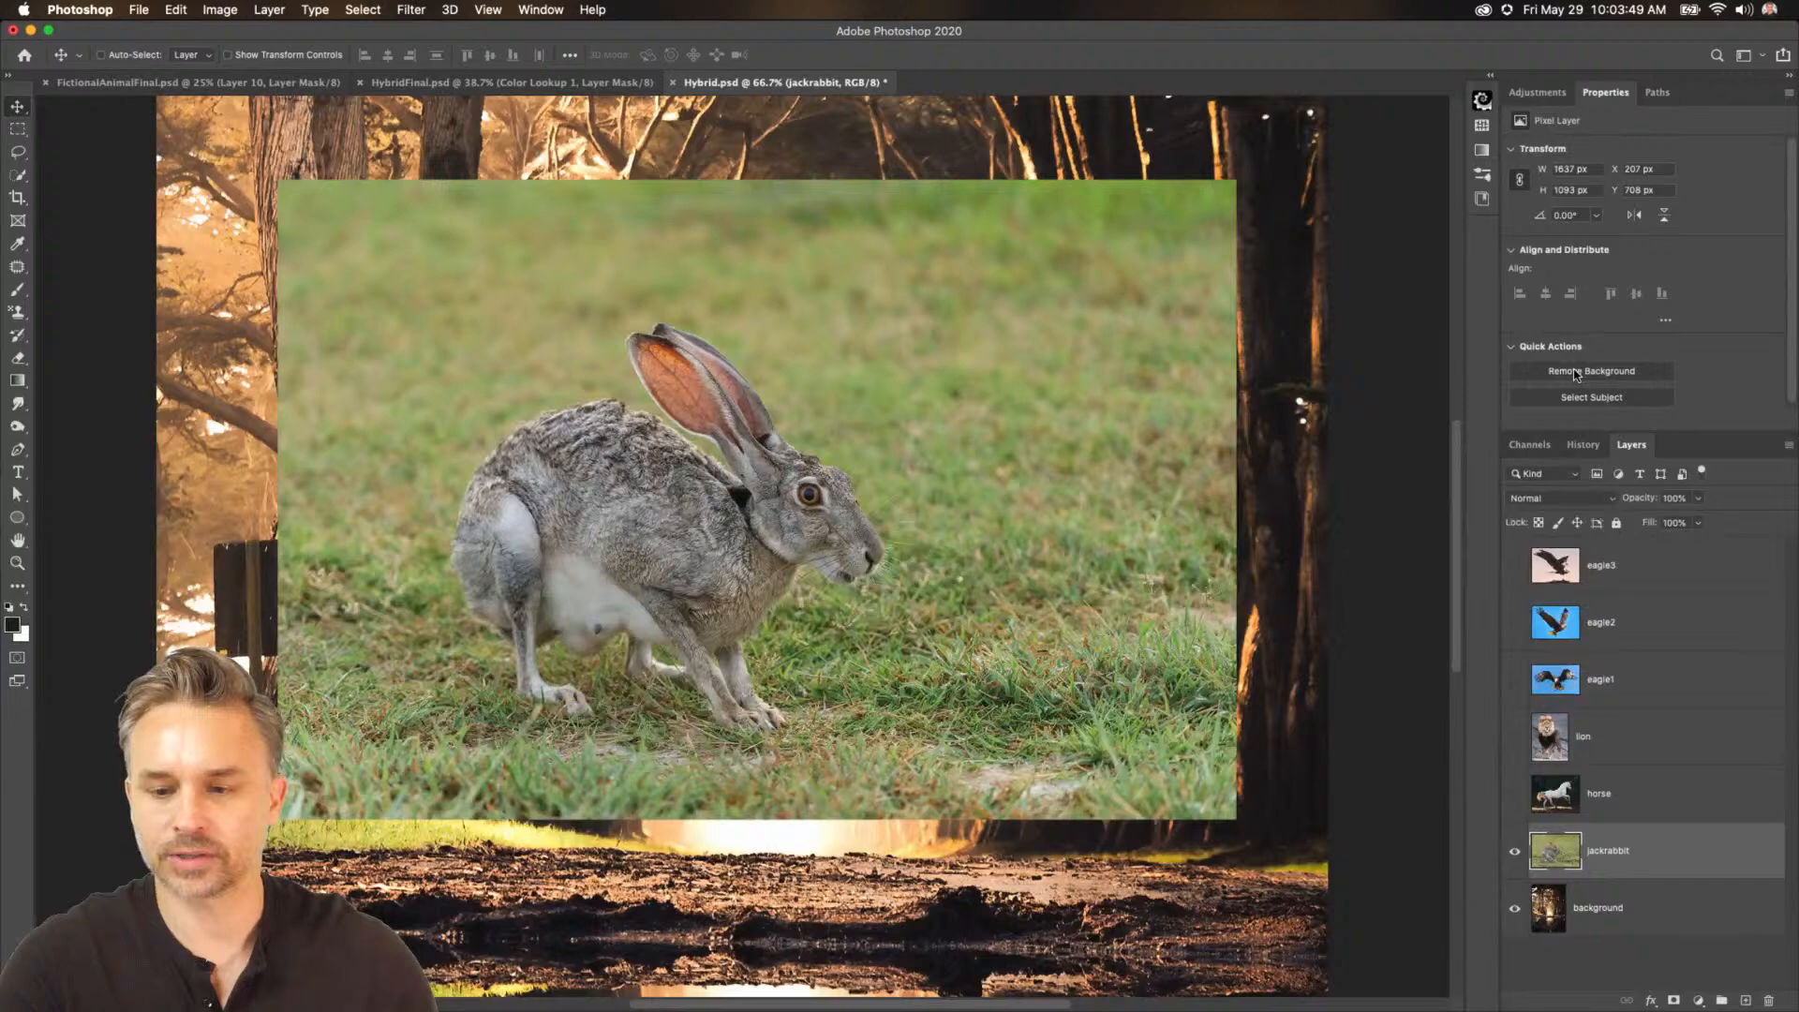
click(1577, 373)
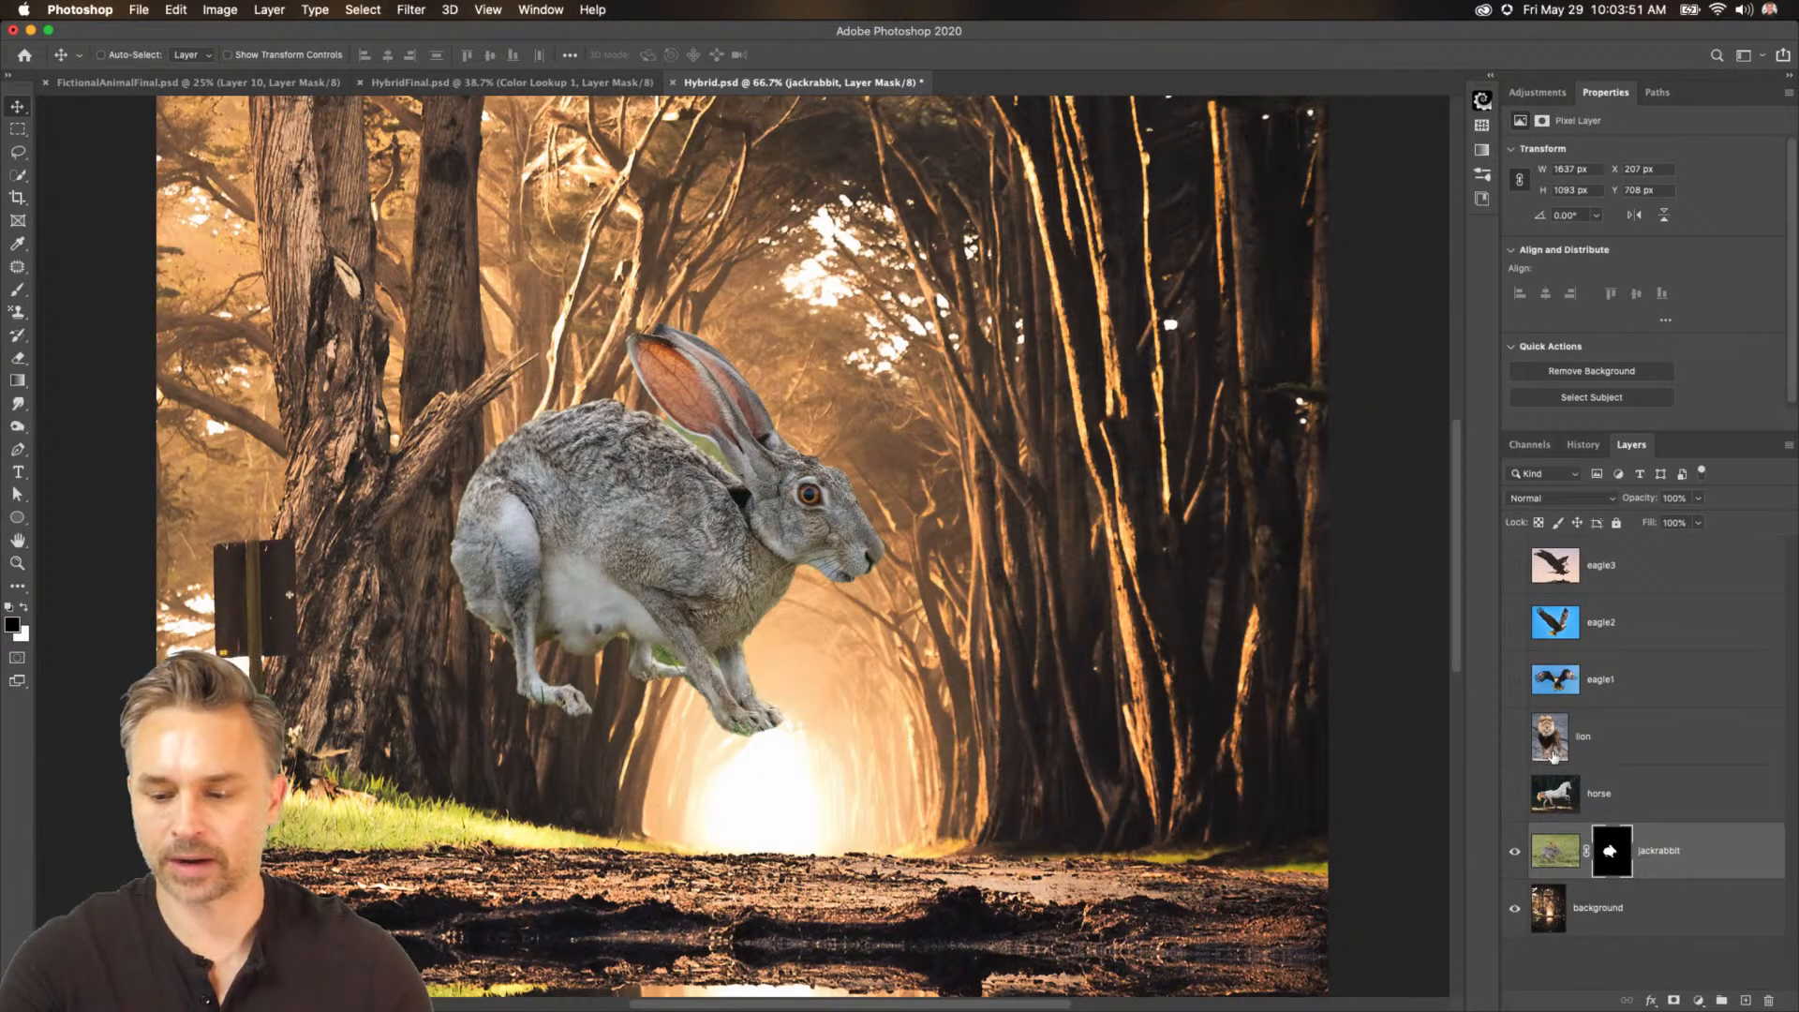
Show the horse layer and remove its background with the Remove Background quick action.
click(1515, 794)
click(1593, 794)
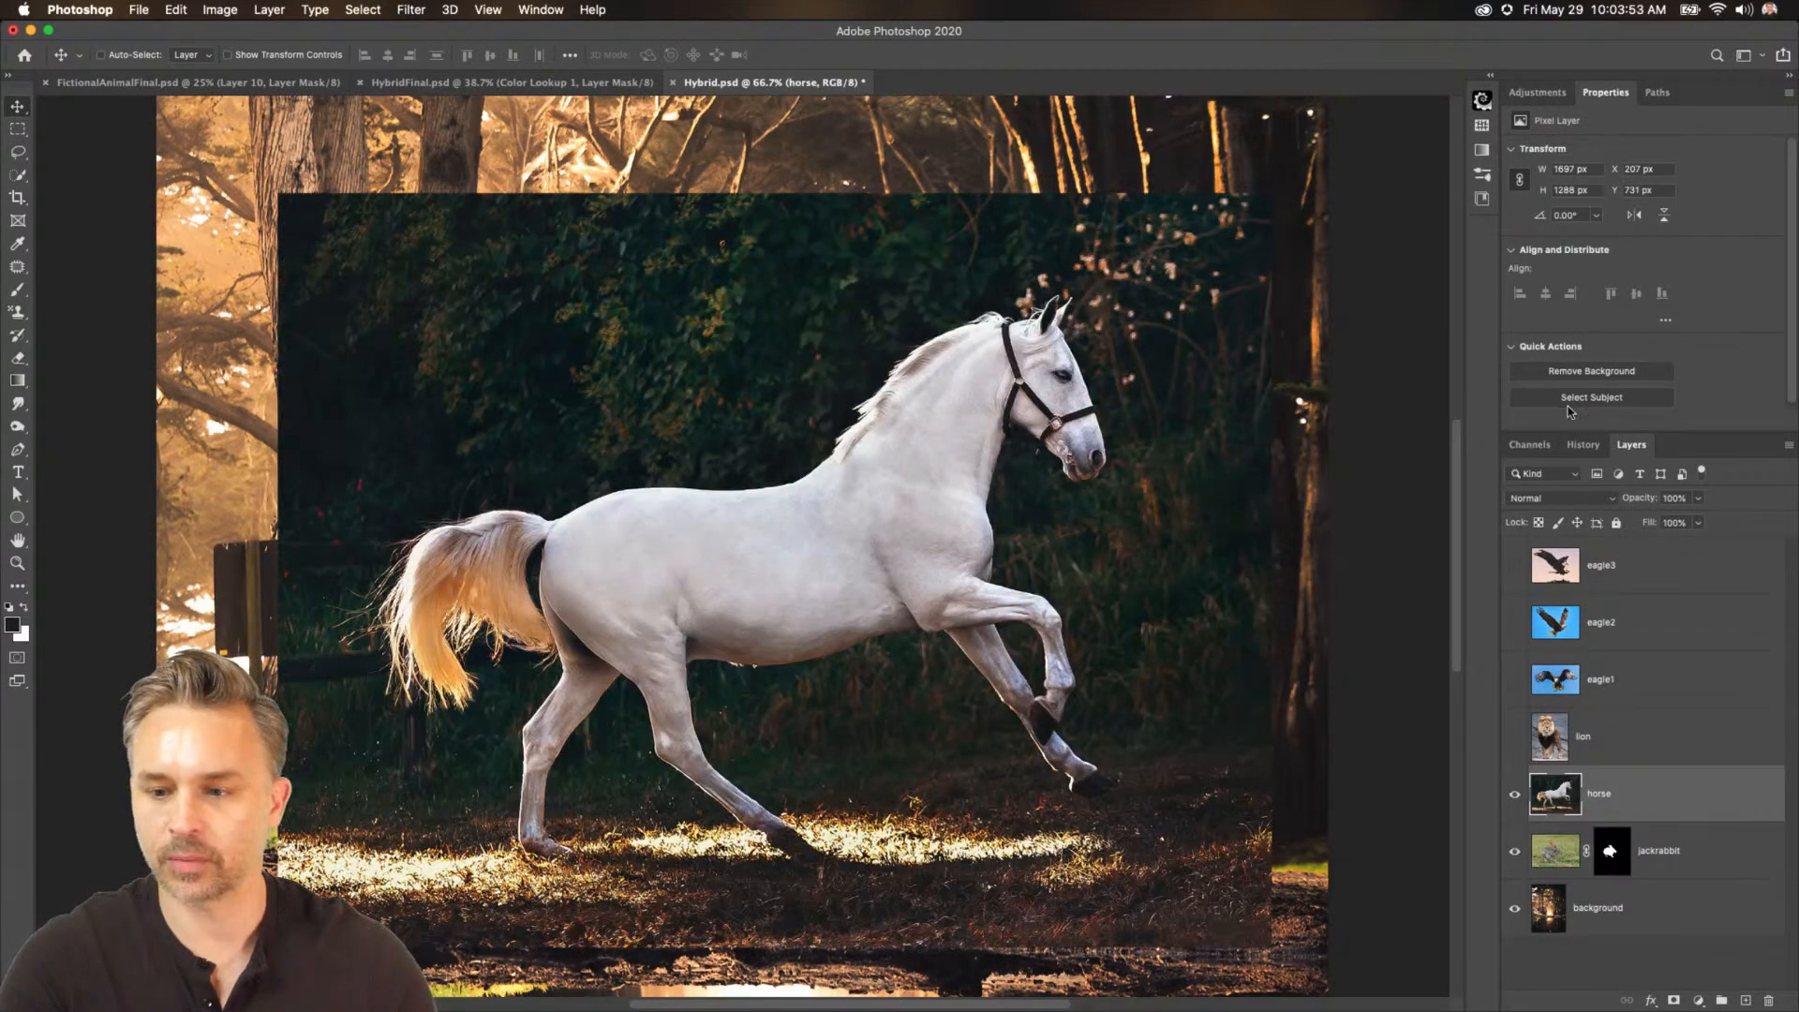
click(1572, 373)
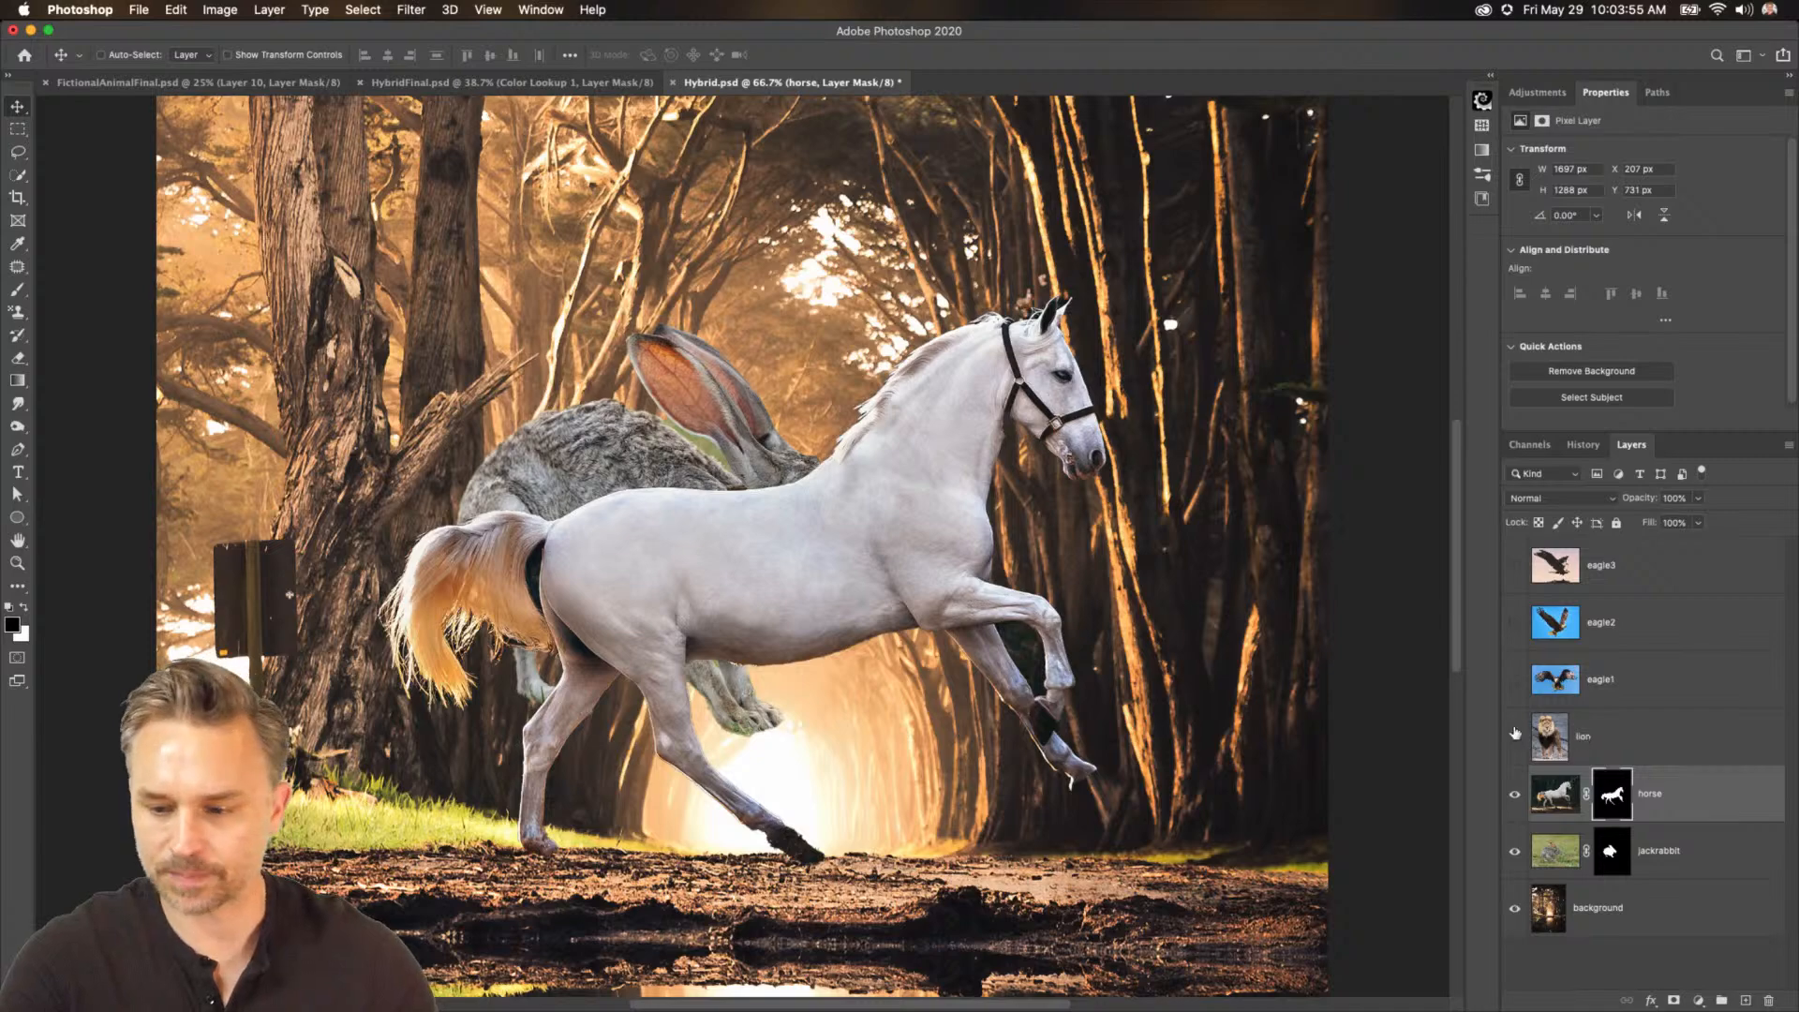
Show the lion layer and remove its background with the Remove Background quick action.
click(1515, 736)
click(1618, 743)
click(1589, 374)
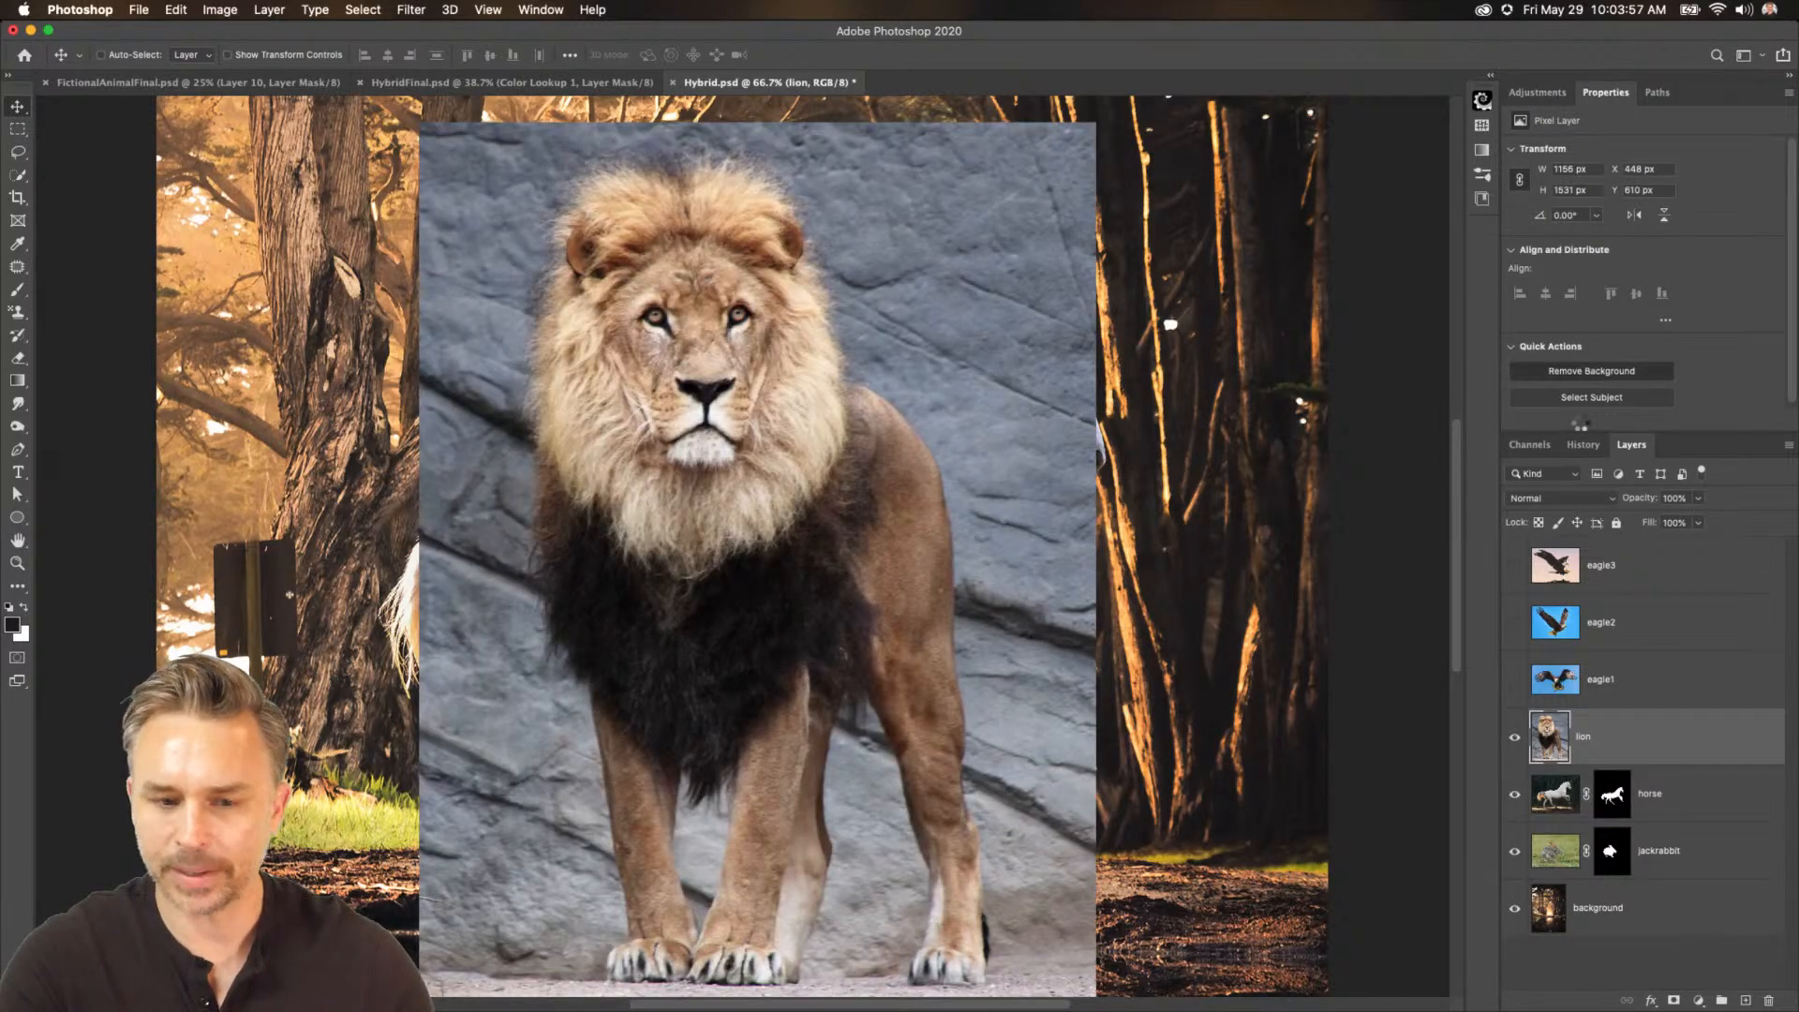
Show the eagle1 layer and remove its background with the Remove Background quick action.
click(1515, 680)
click(1594, 681)
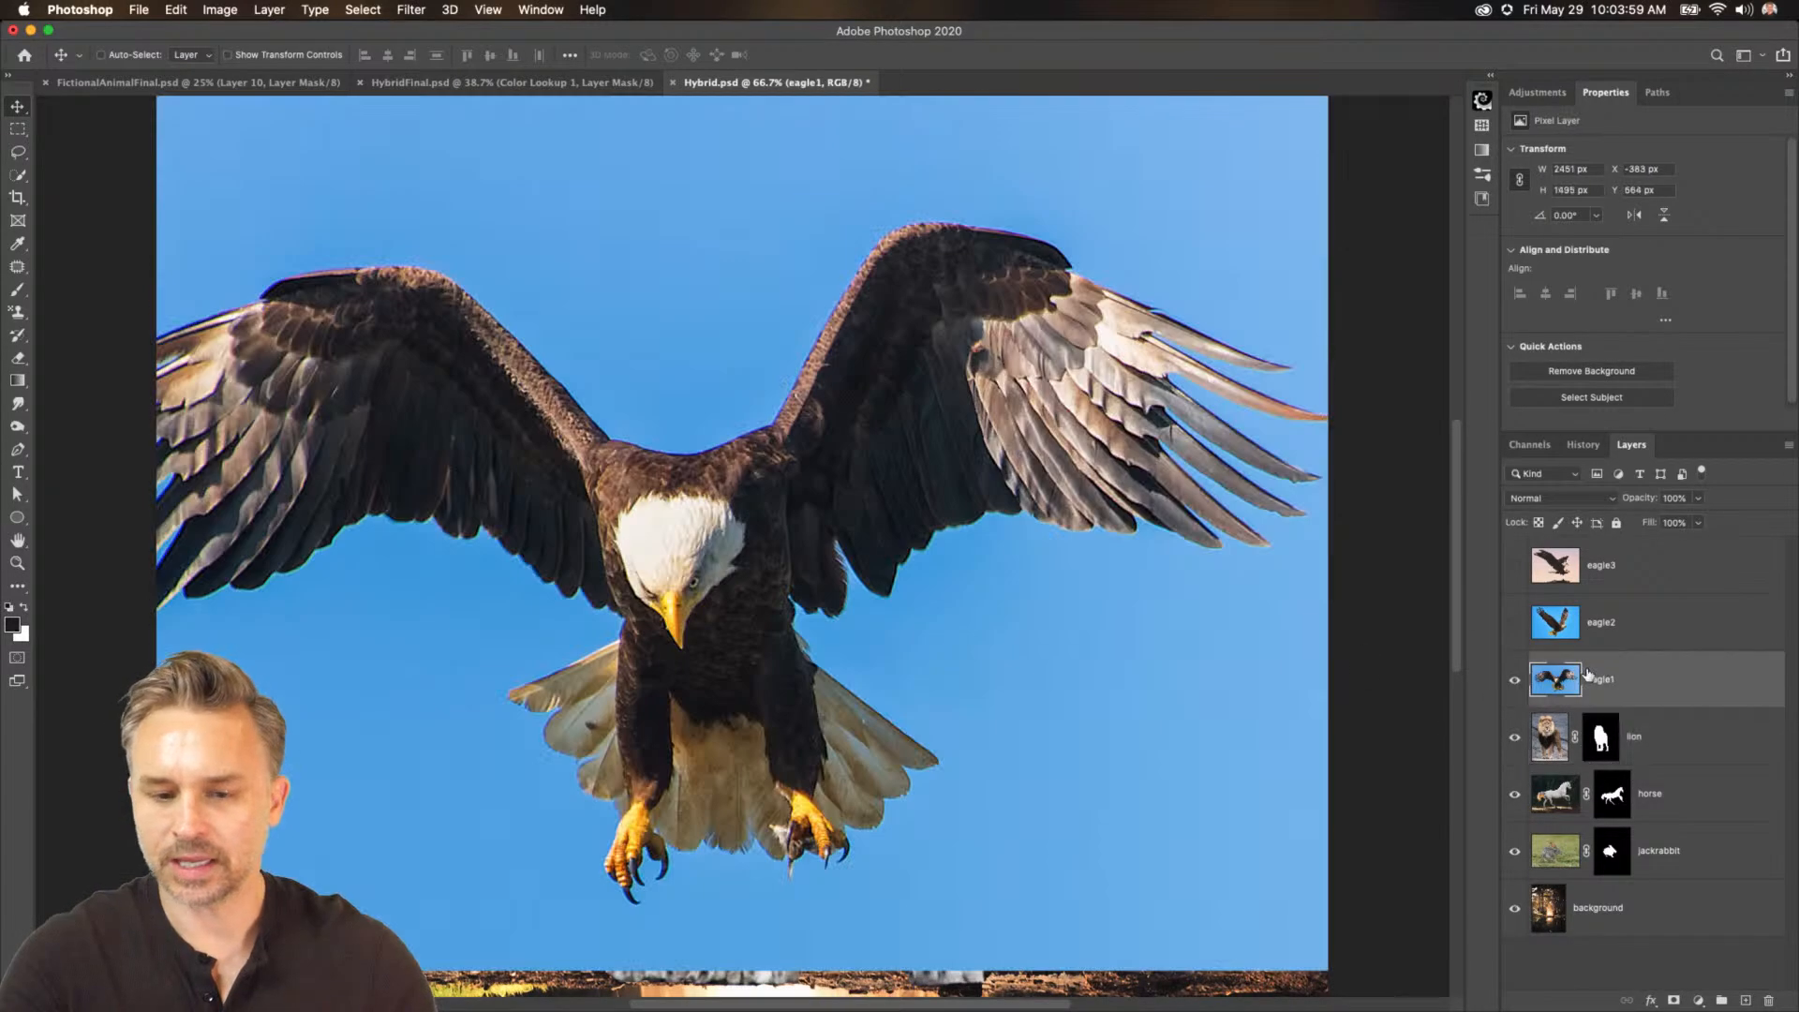
click(1591, 371)
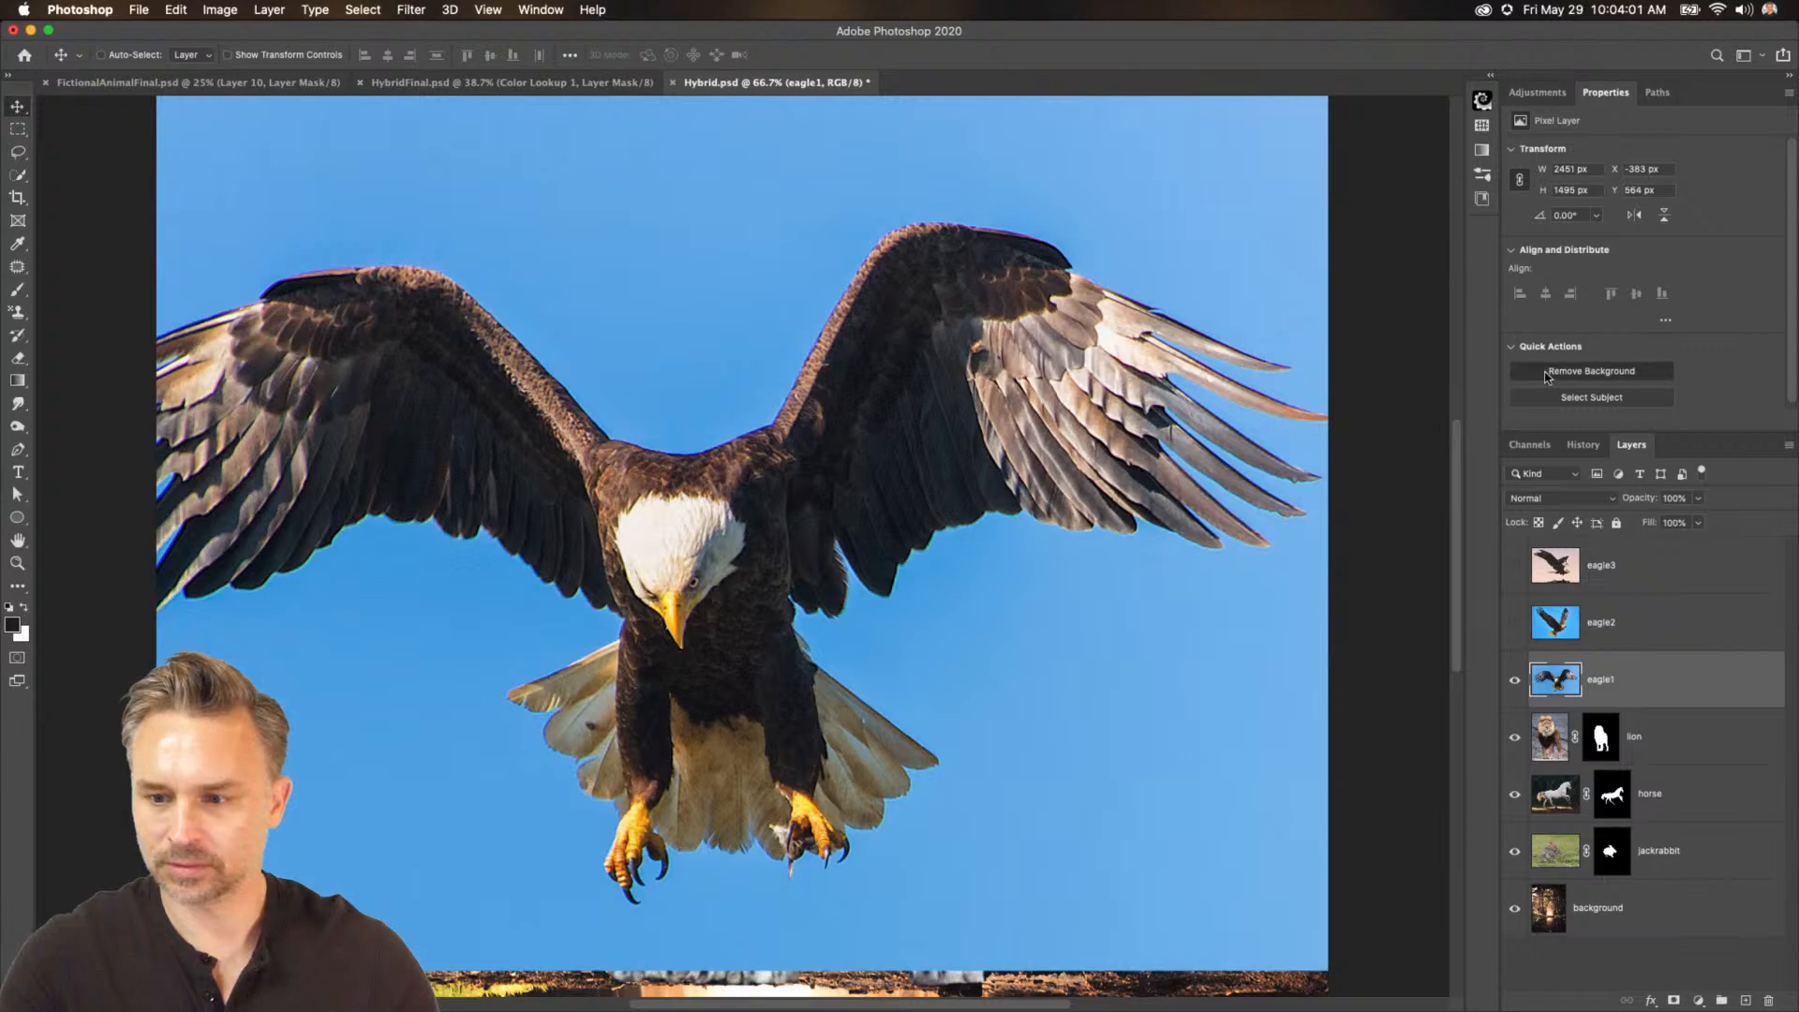
Free-transform the eagle, scaling it down and placing it over the lion's chest.
key(ctrl+t)
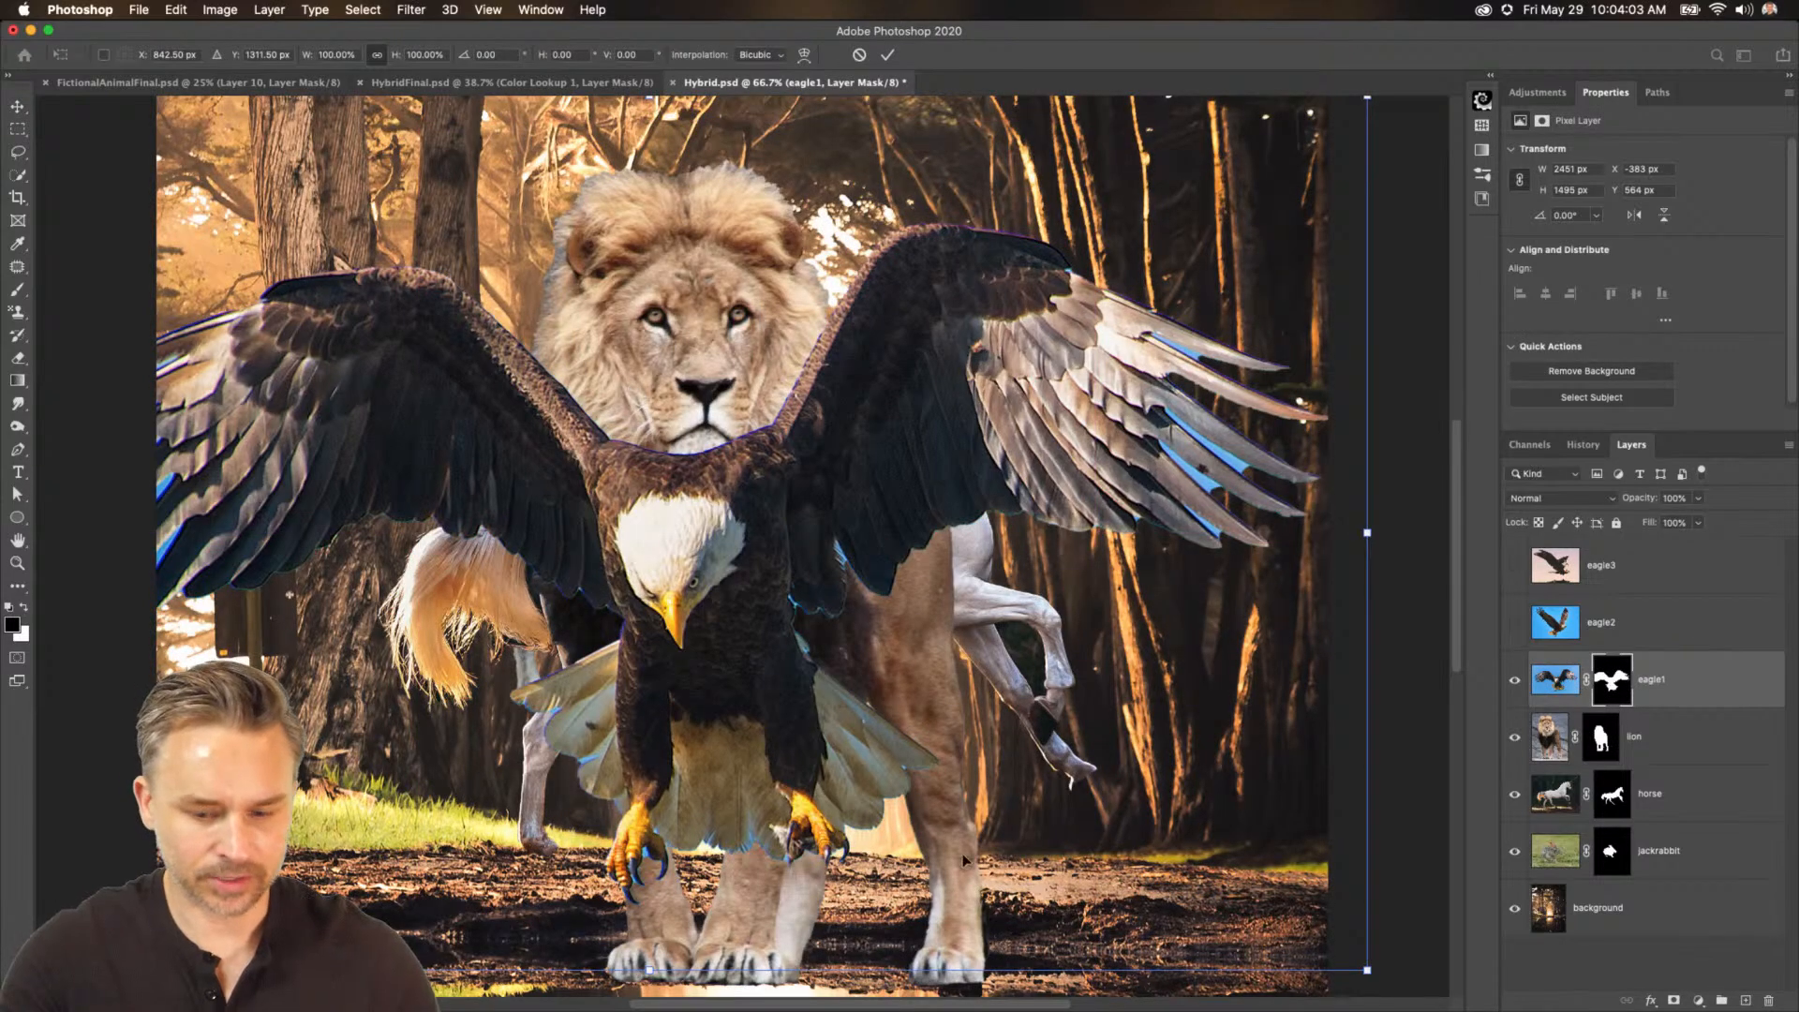
drag(1374, 974, 1061, 780)
drag(520, 445, 782, 558)
key(Return)
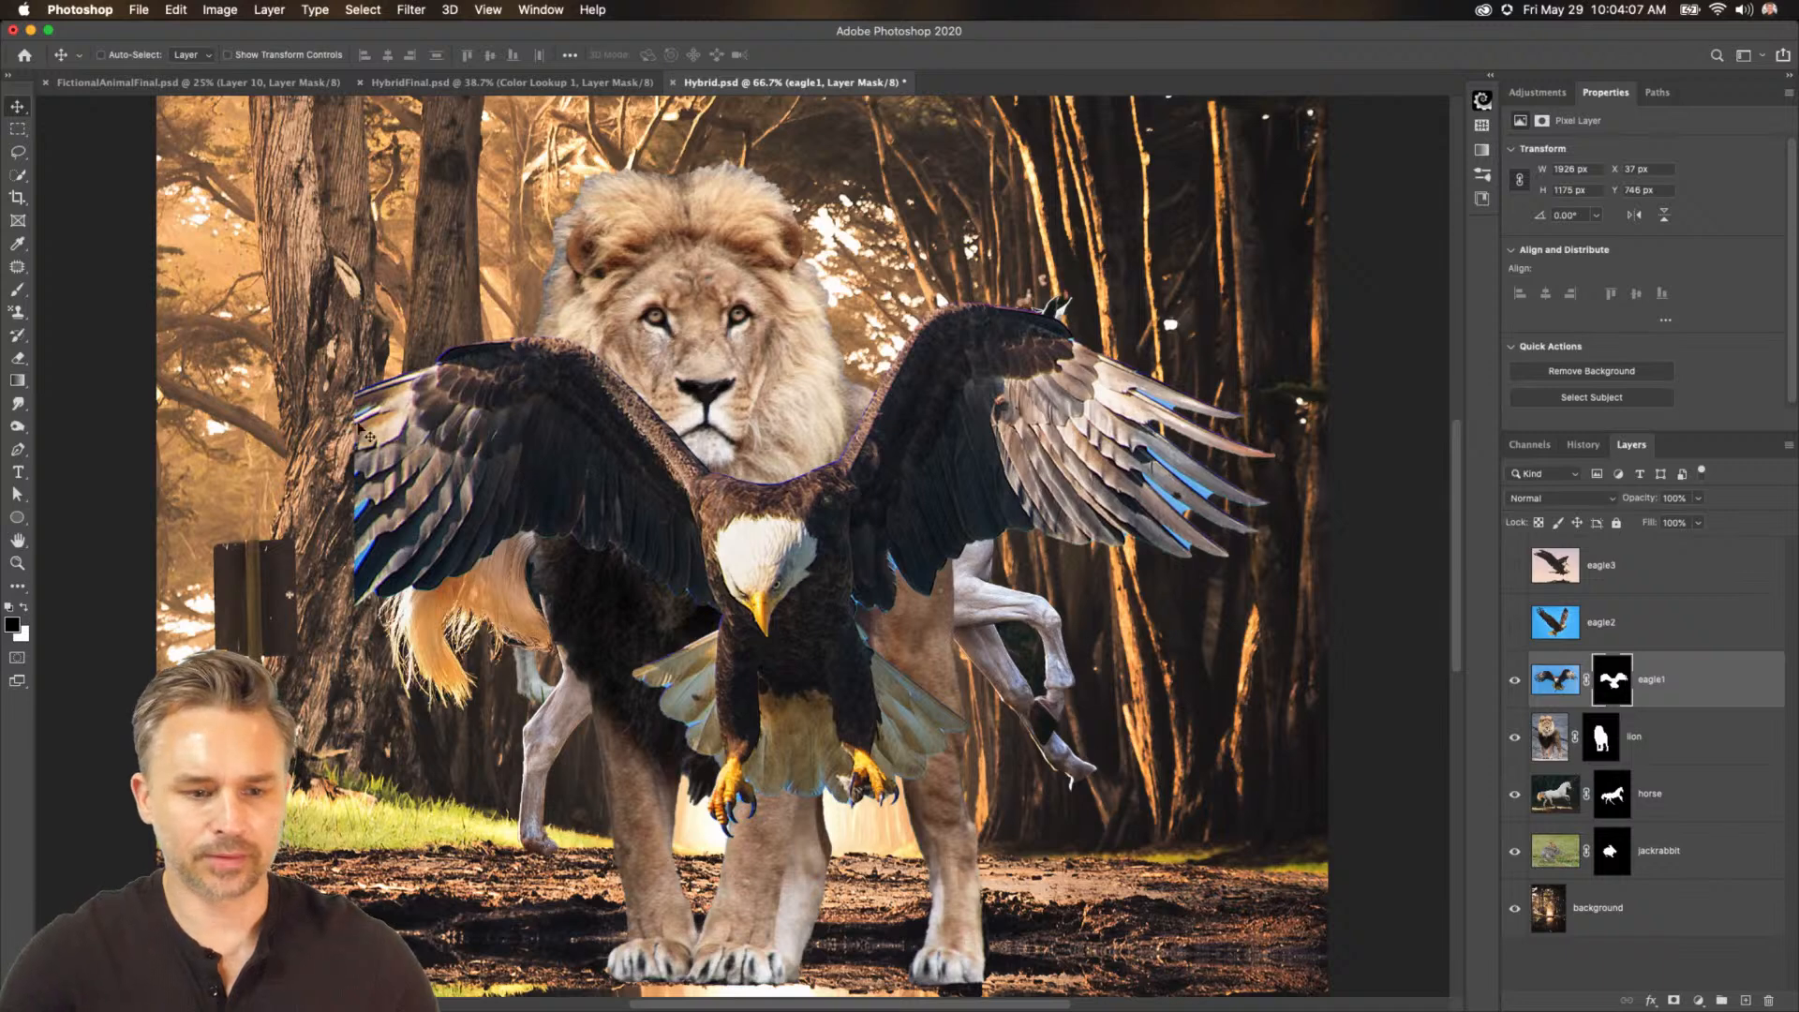
Delete the eagle1 layer mask, nudge the eagle slightly, and remove its background again.
right_click(1612, 676)
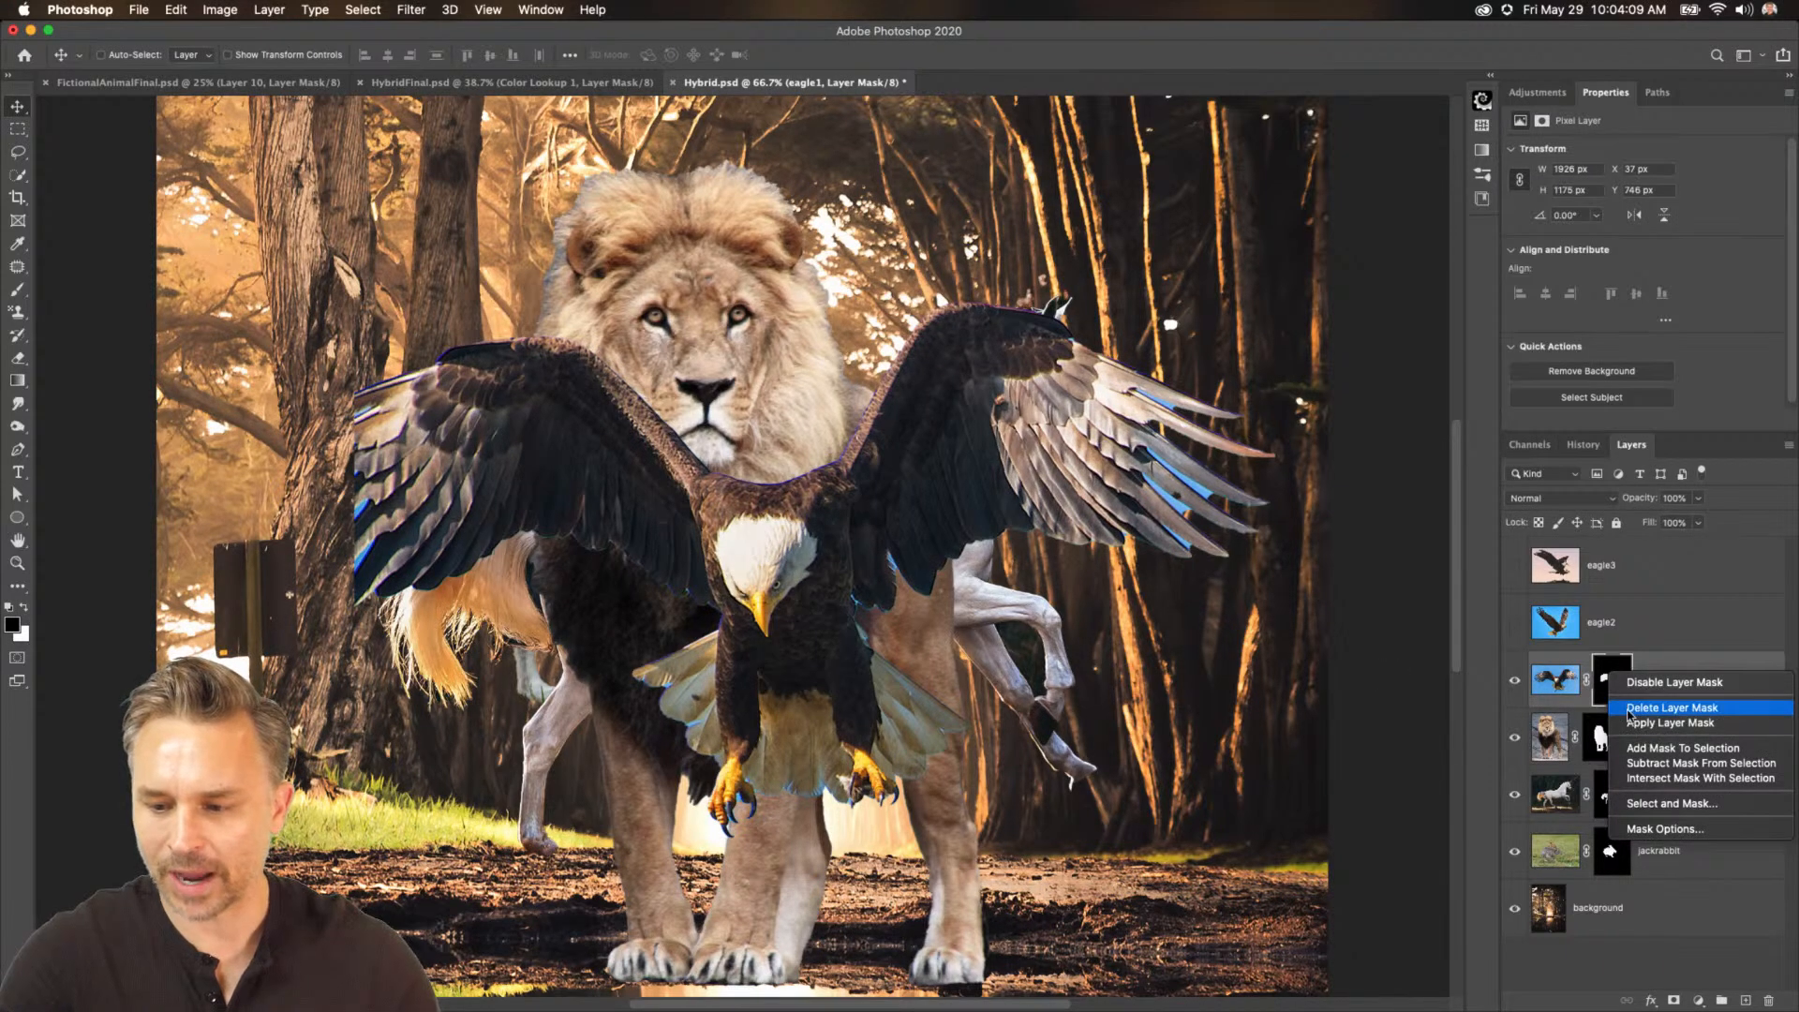
click(1673, 707)
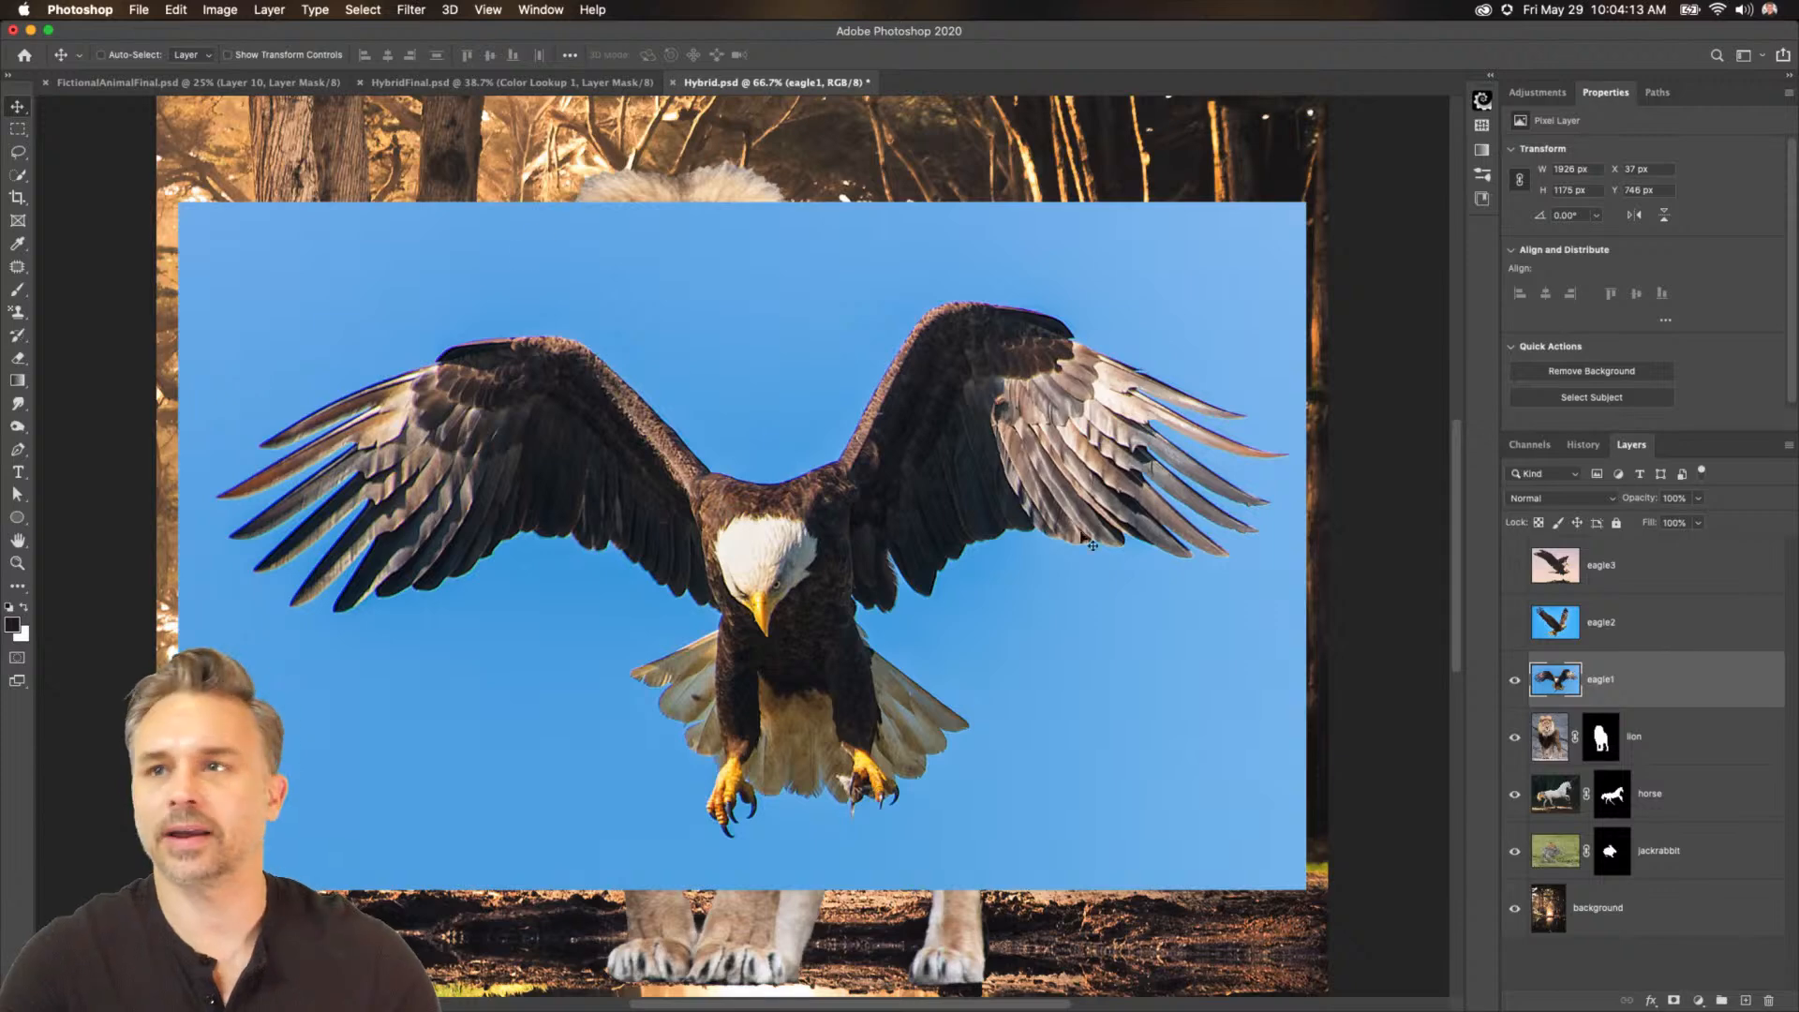
drag(387, 389, 379, 416)
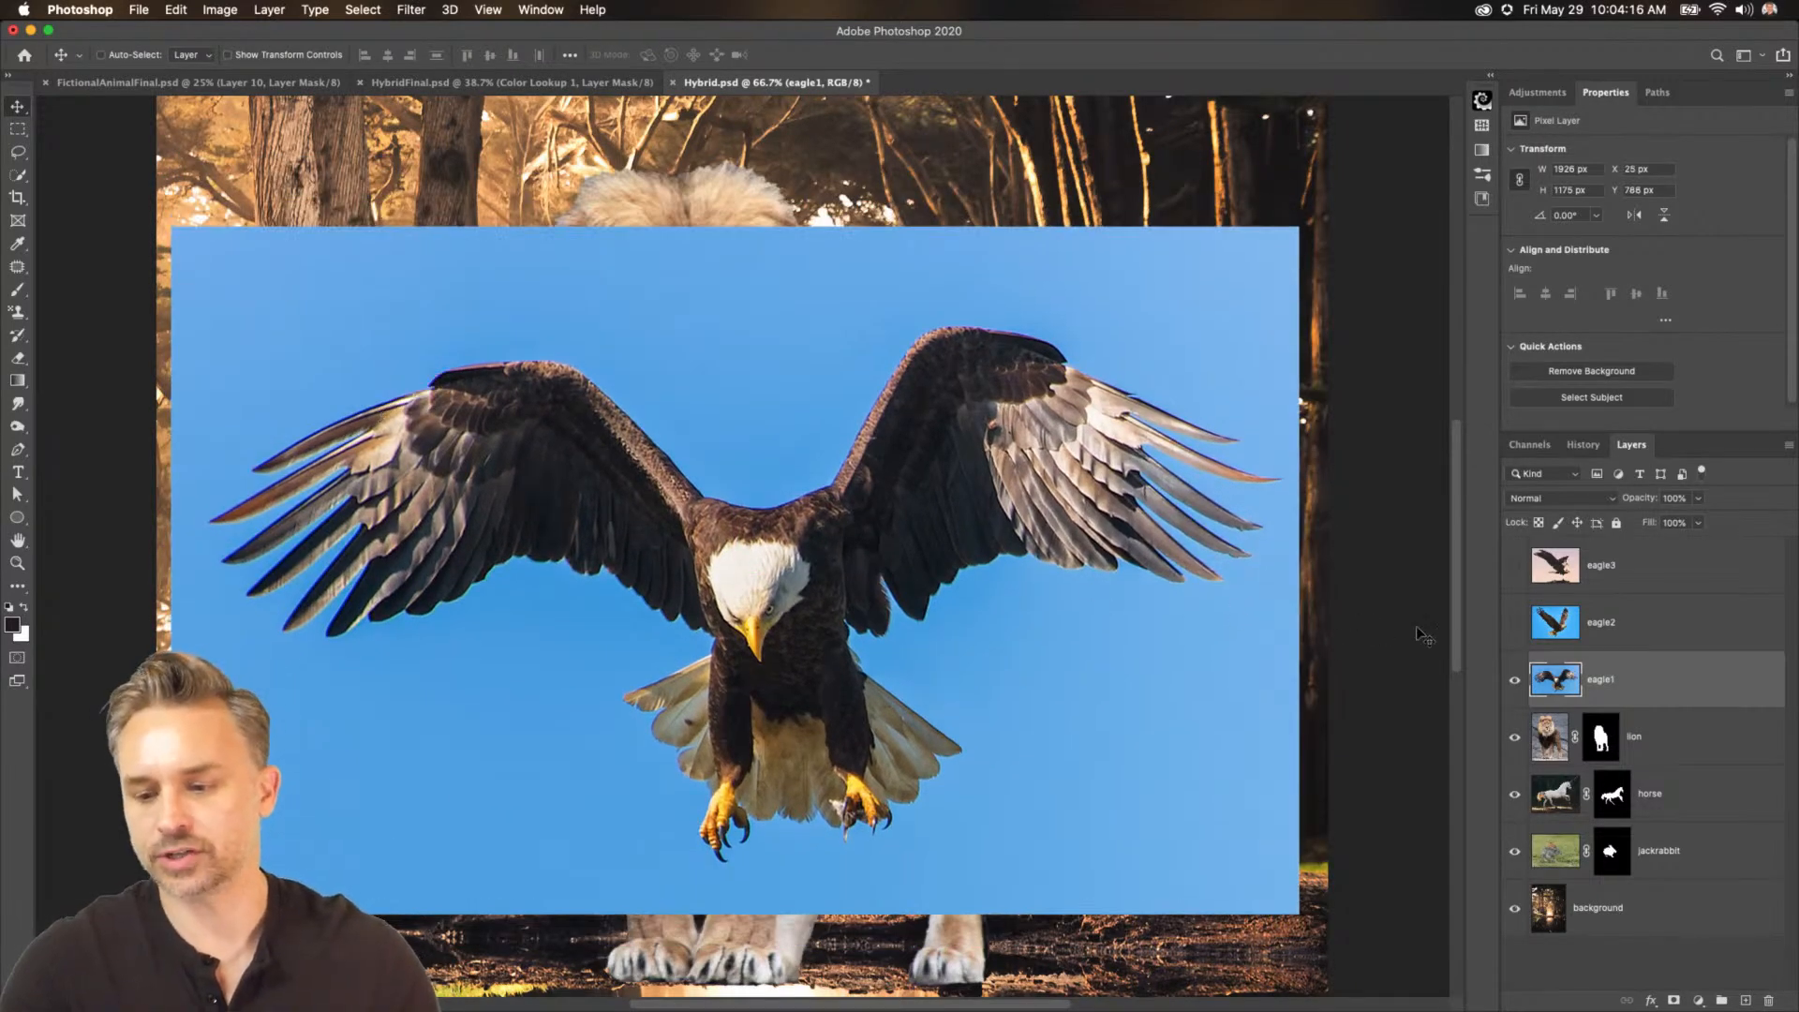
click(1595, 372)
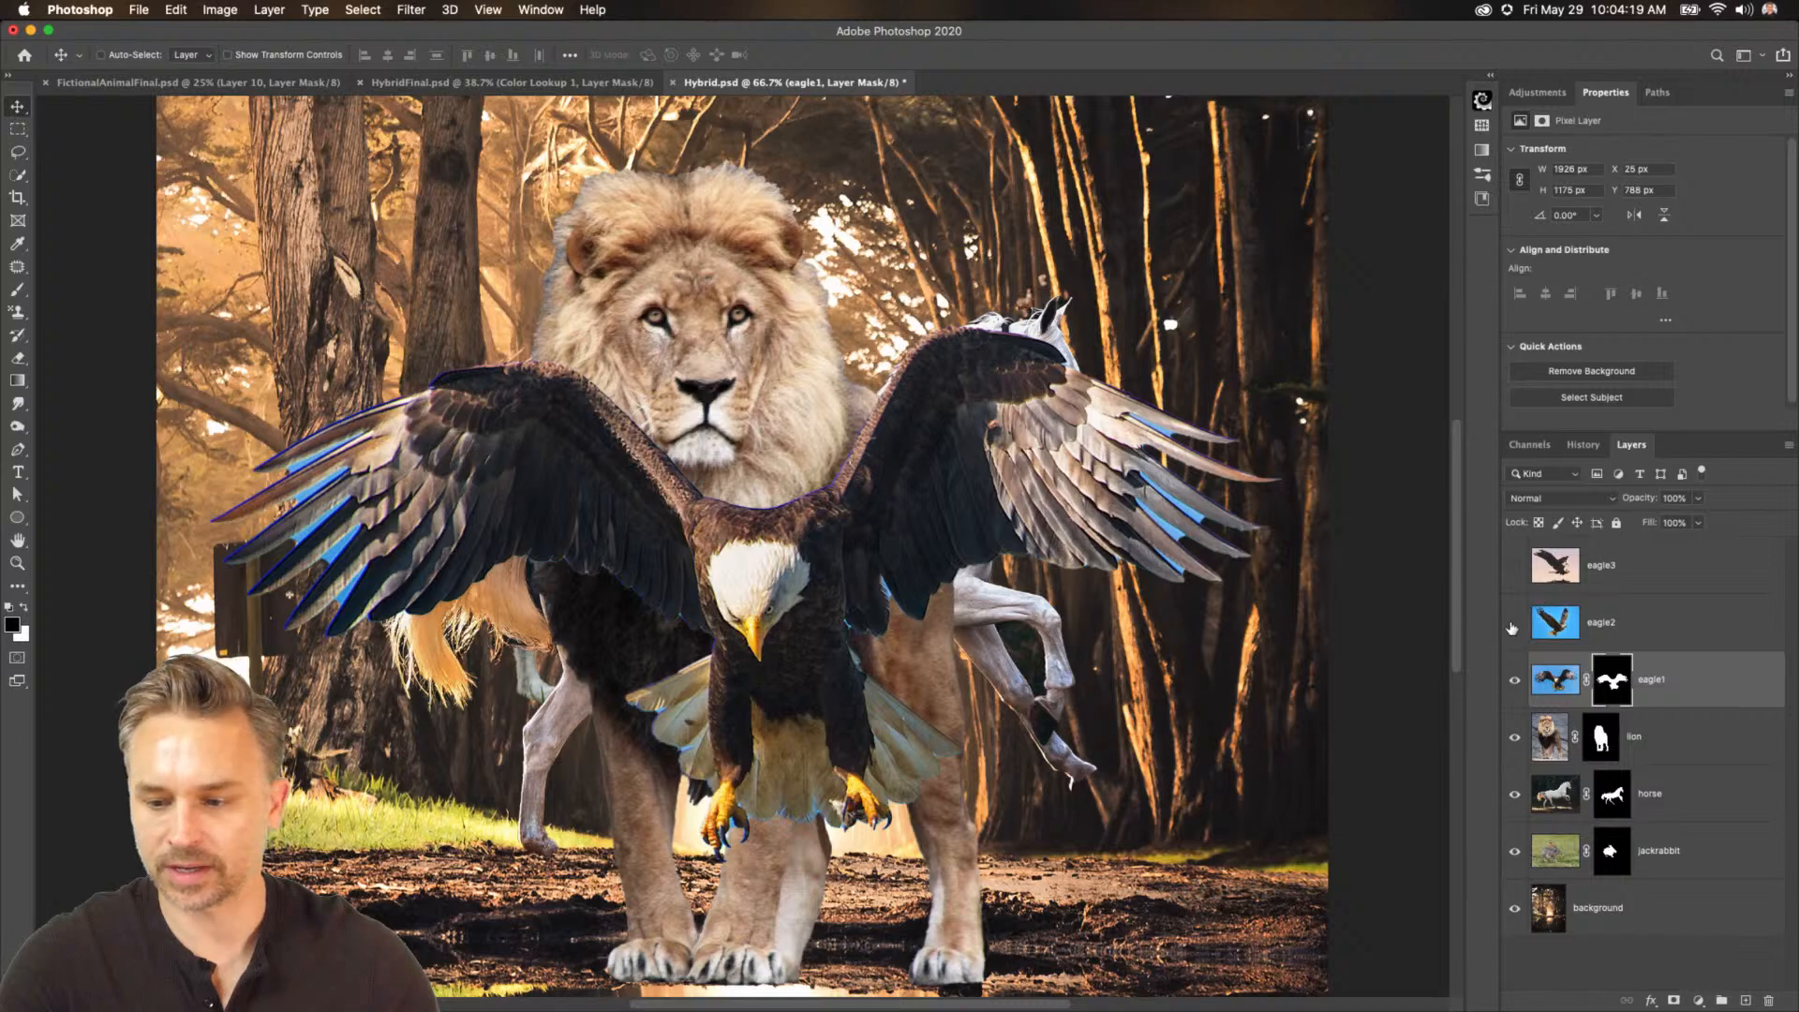
Show the eagle2 layer and remove its background with the Remove Background quick action.
click(1512, 622)
click(1547, 622)
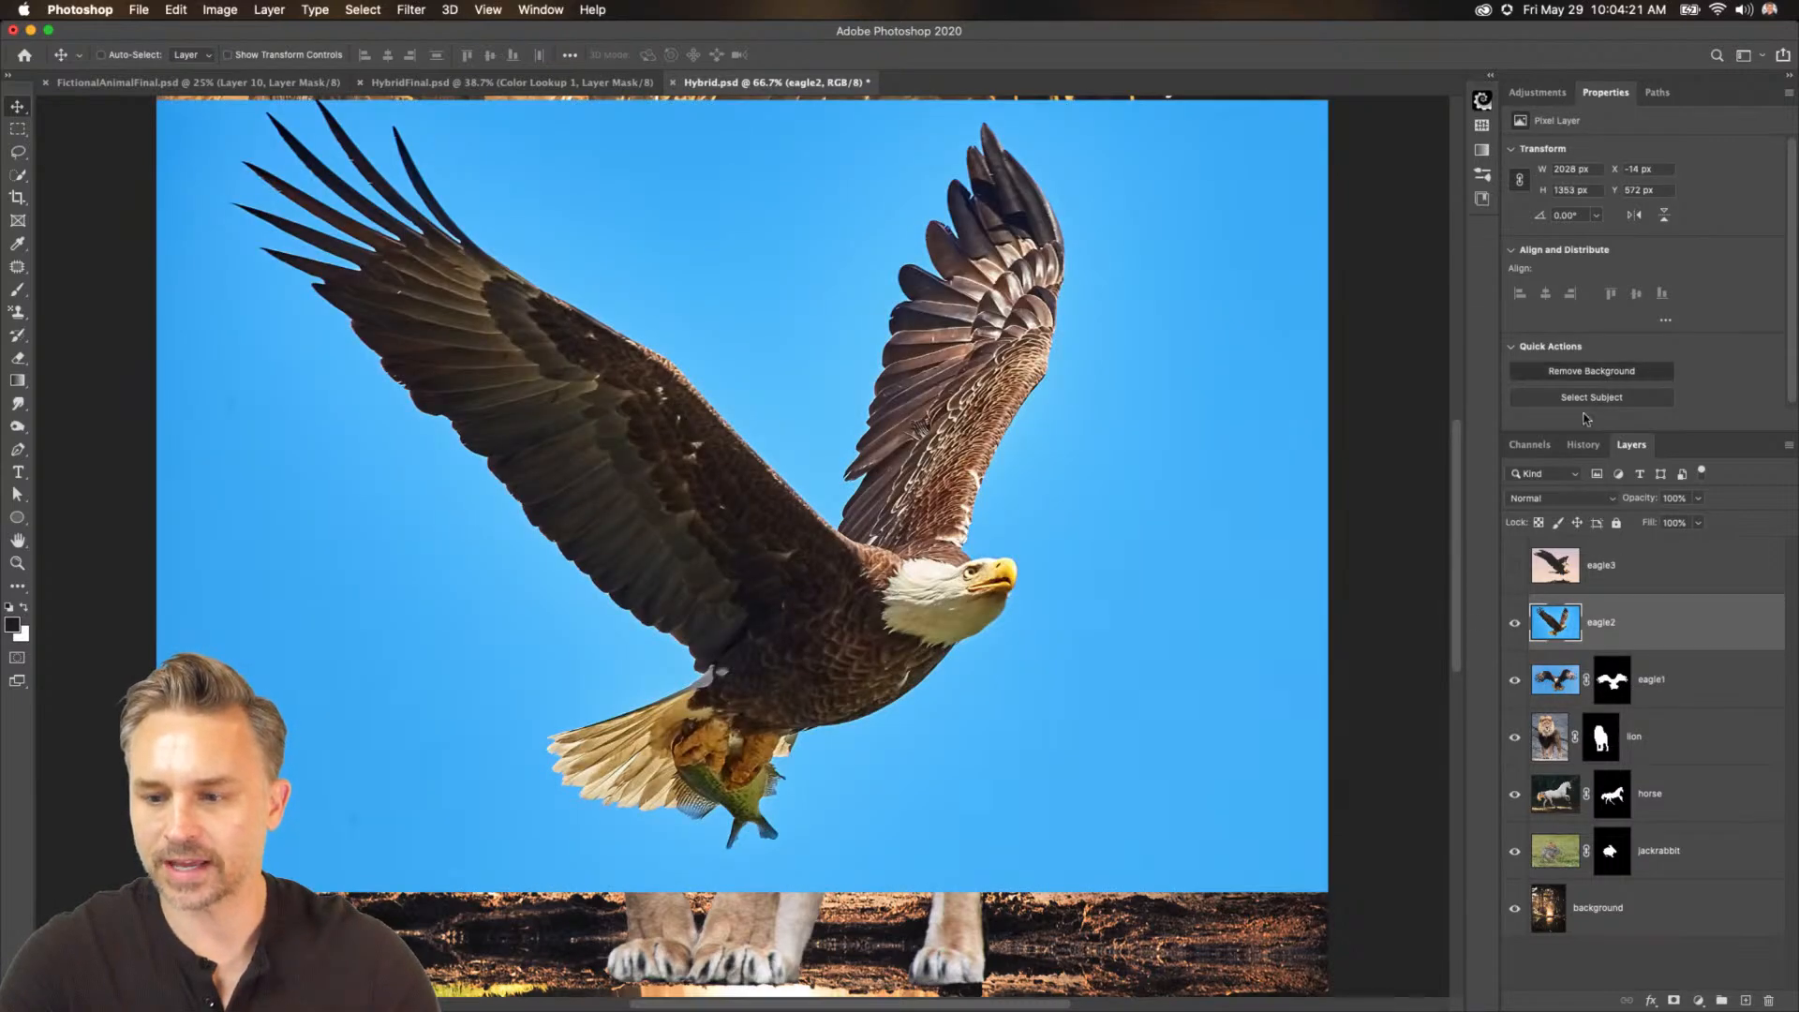
click(1591, 371)
Show the eagle3 layer and remove its background with the Remove Background quick action.
click(1514, 566)
click(1593, 567)
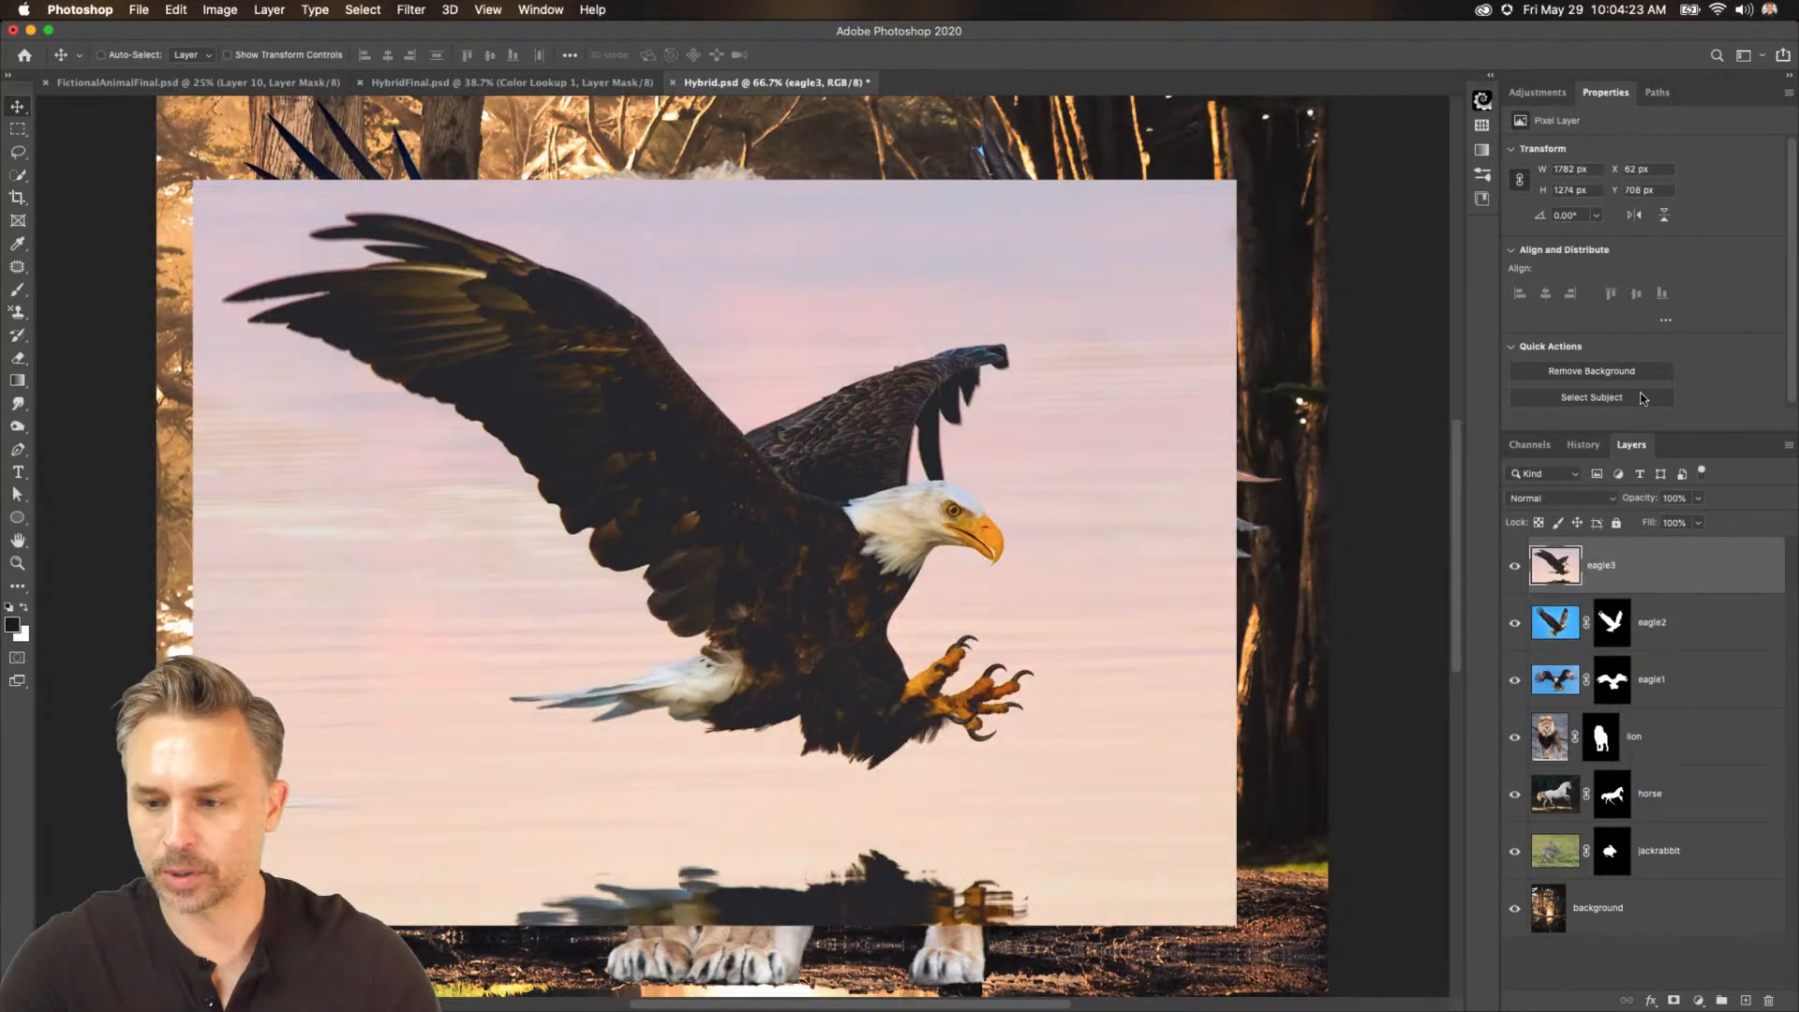
click(1591, 373)
Hide the three eagle layers, the lion and the horse, and select the jackrabbit layer.
drag(1515, 565, 1509, 701)
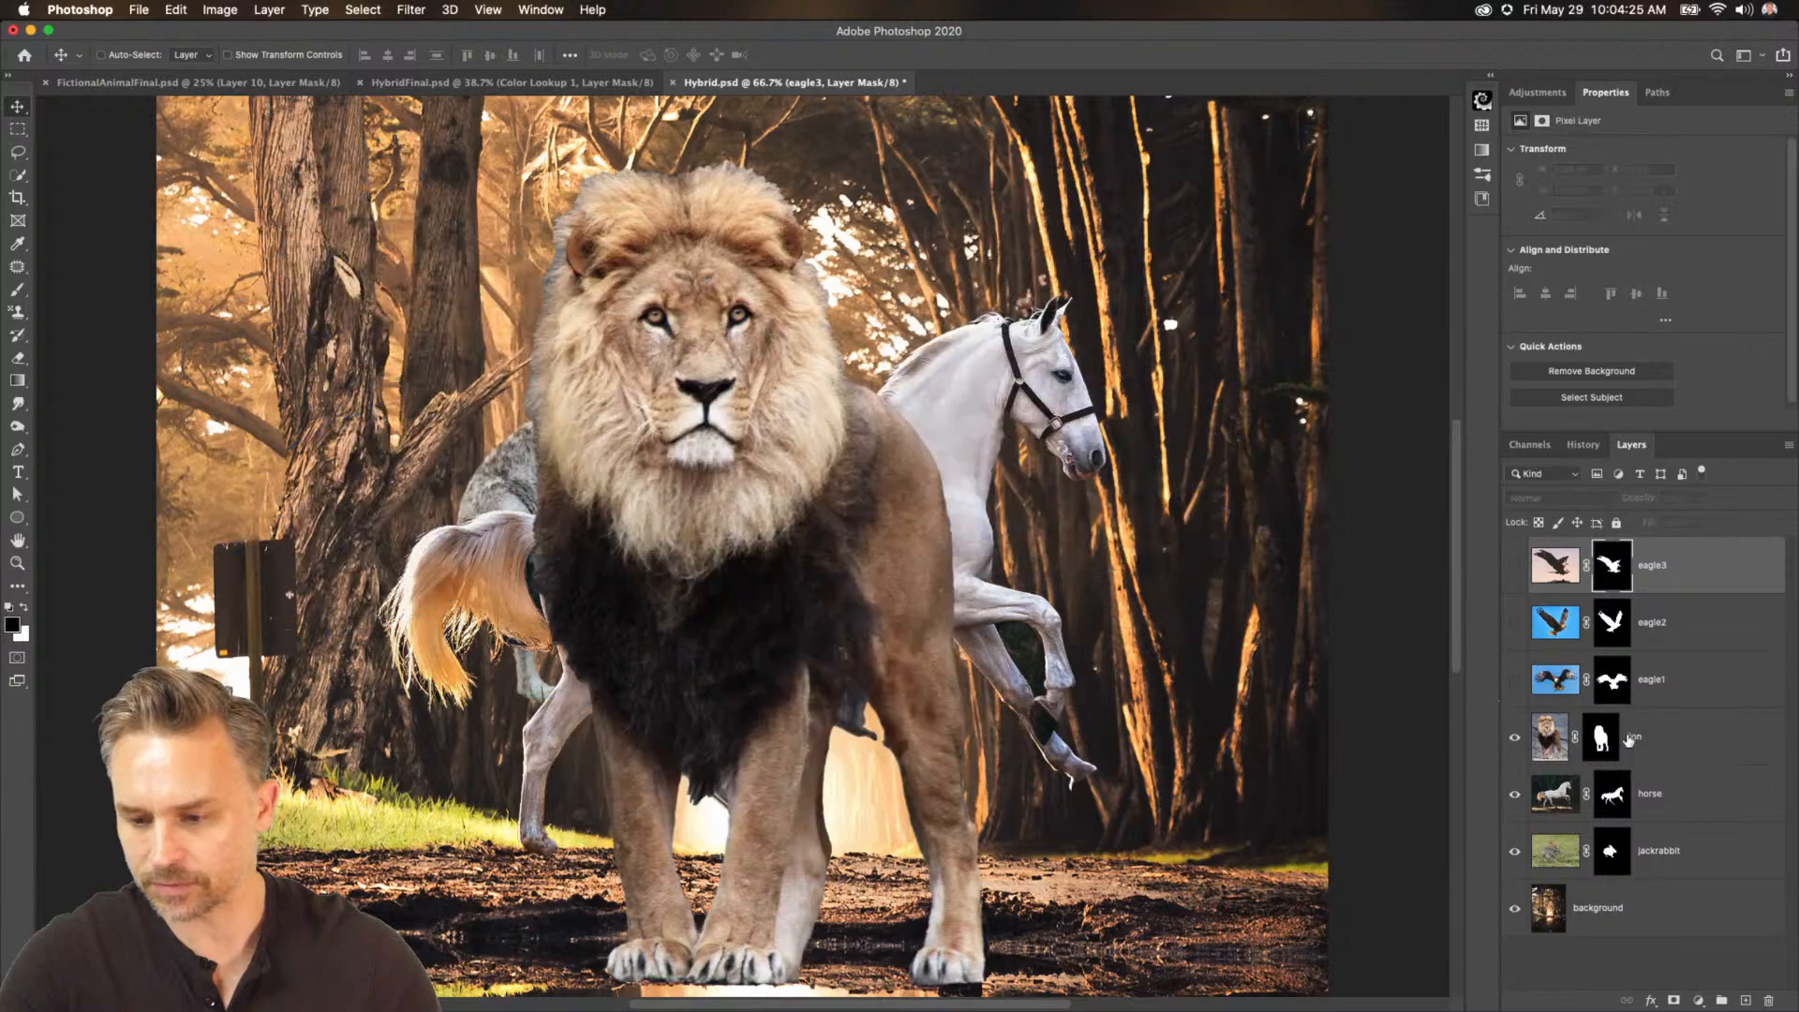
click(1629, 740)
click(1515, 740)
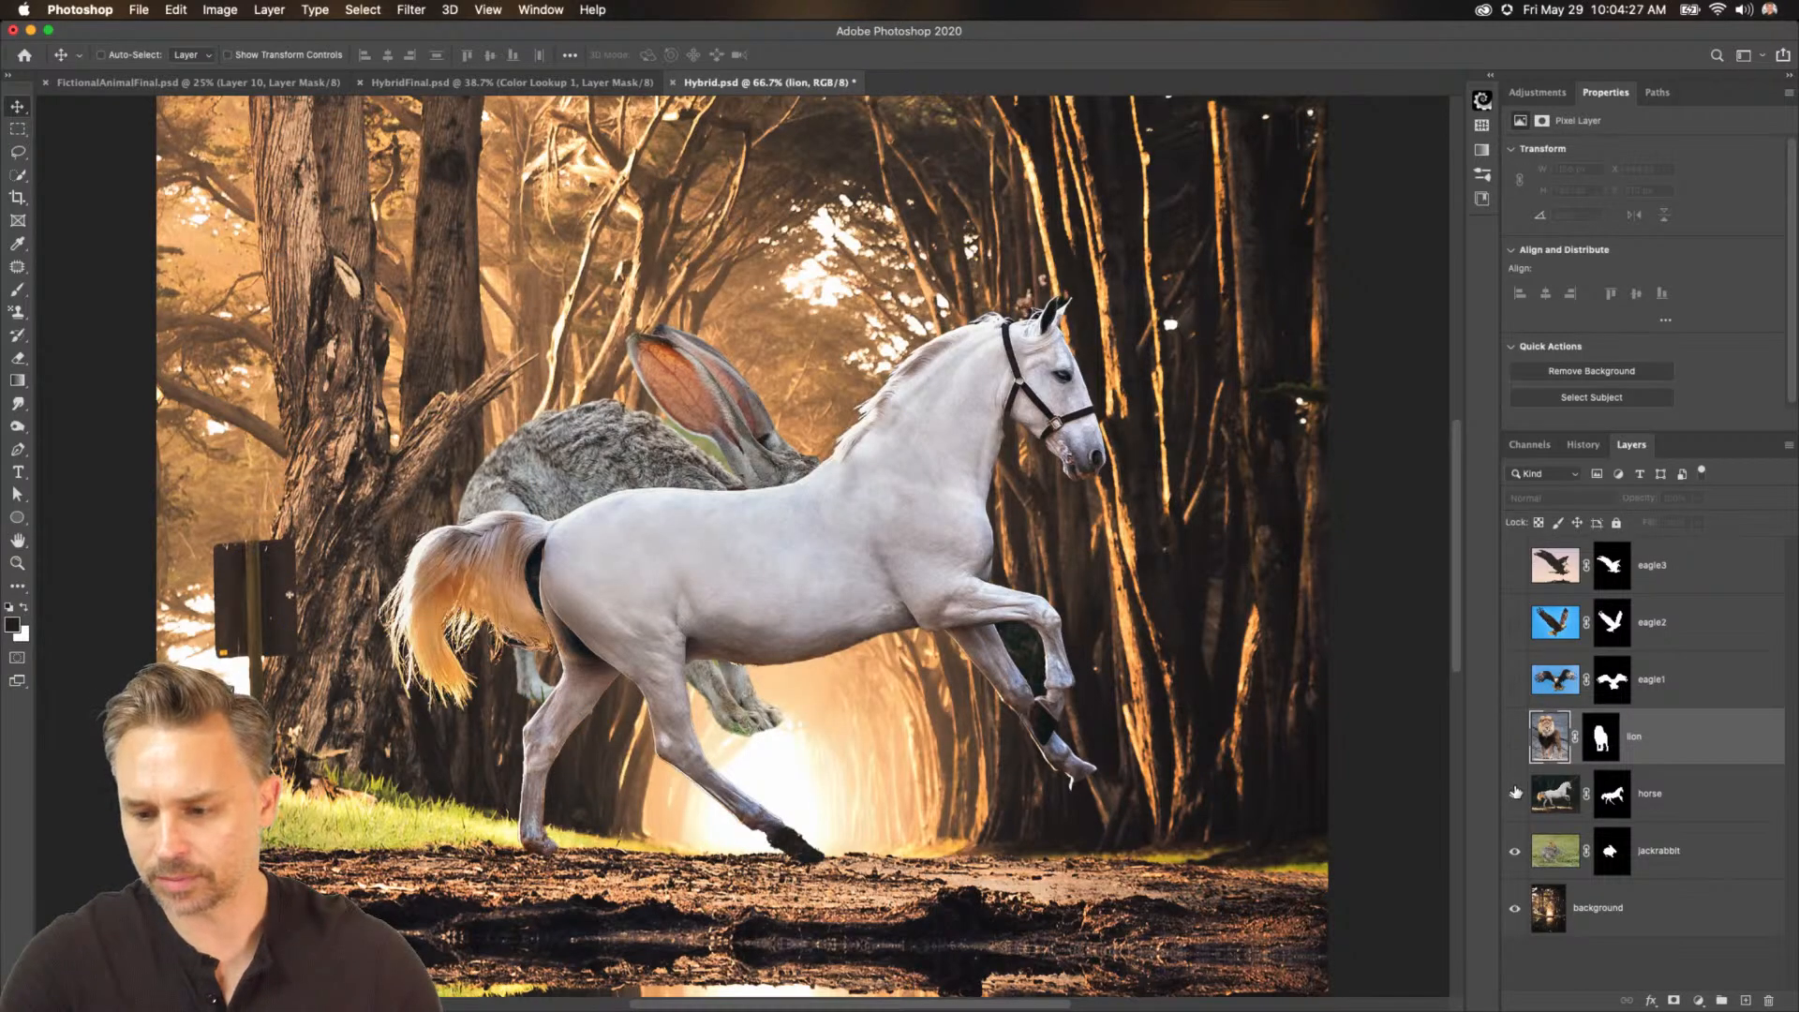
click(1515, 793)
click(1678, 855)
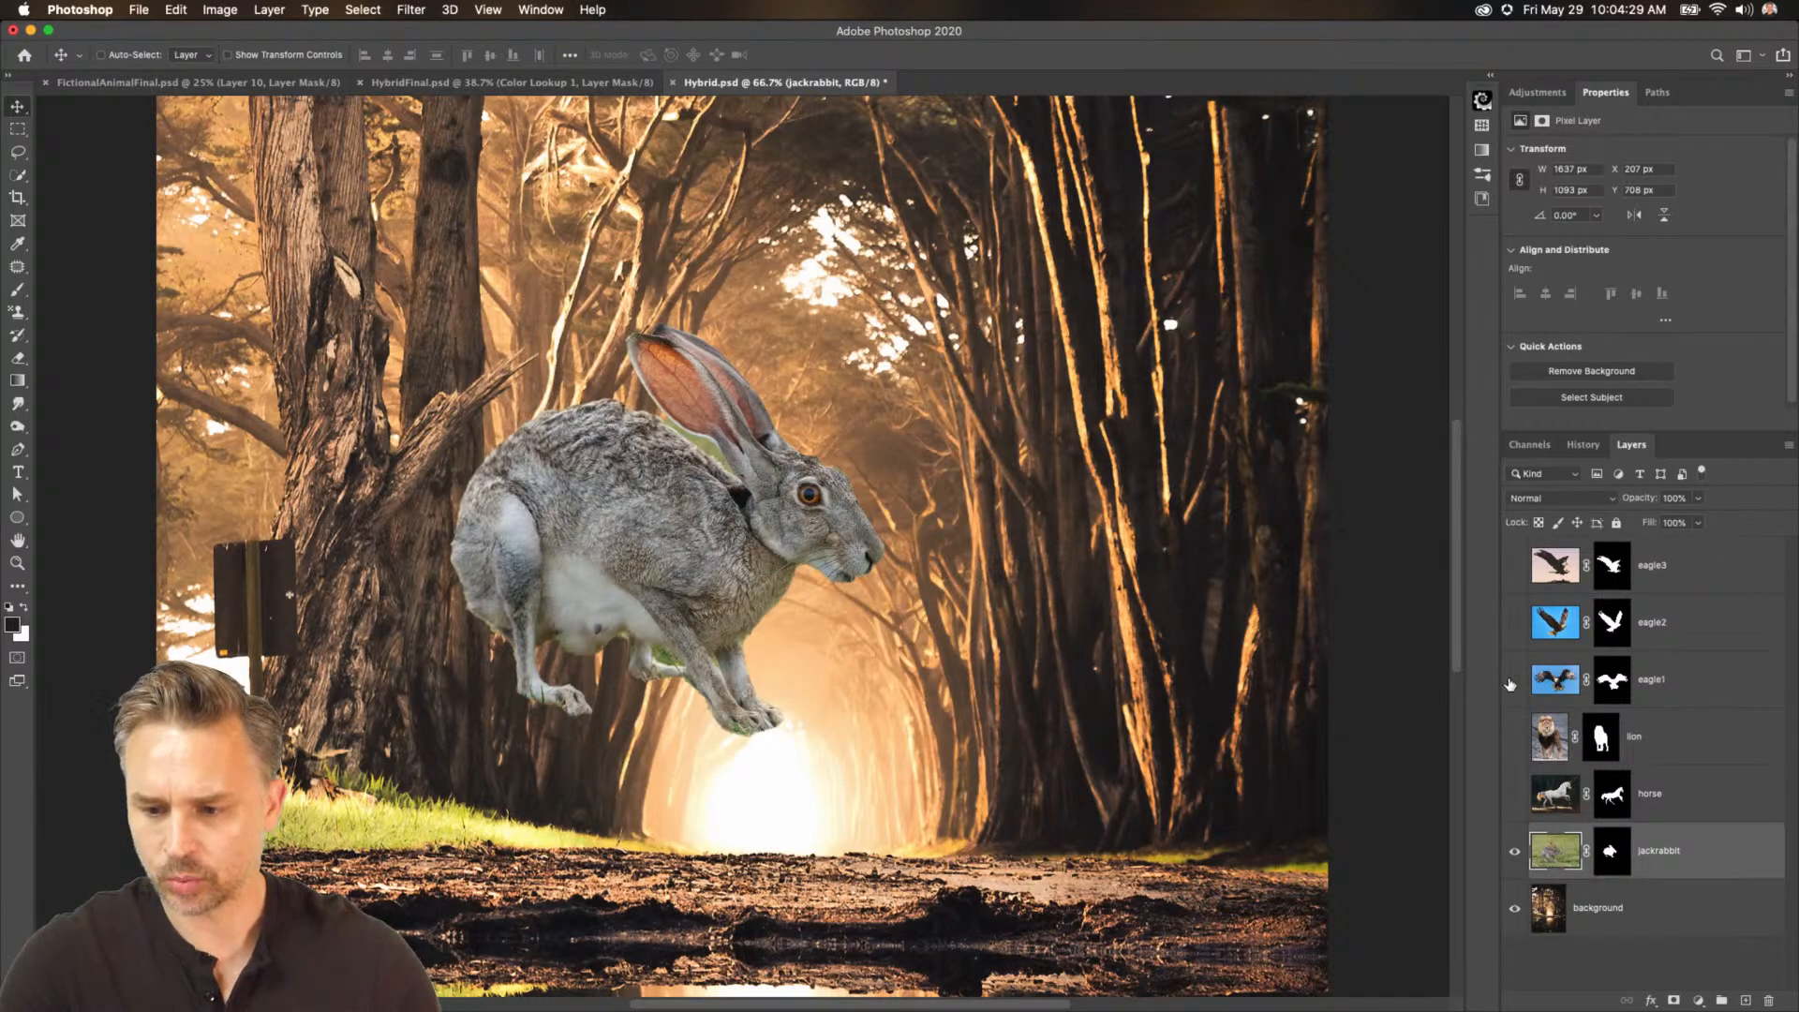
Show the eagle2 layer and move the eagle down so it sits over the jackrabbit's back.
click(1512, 624)
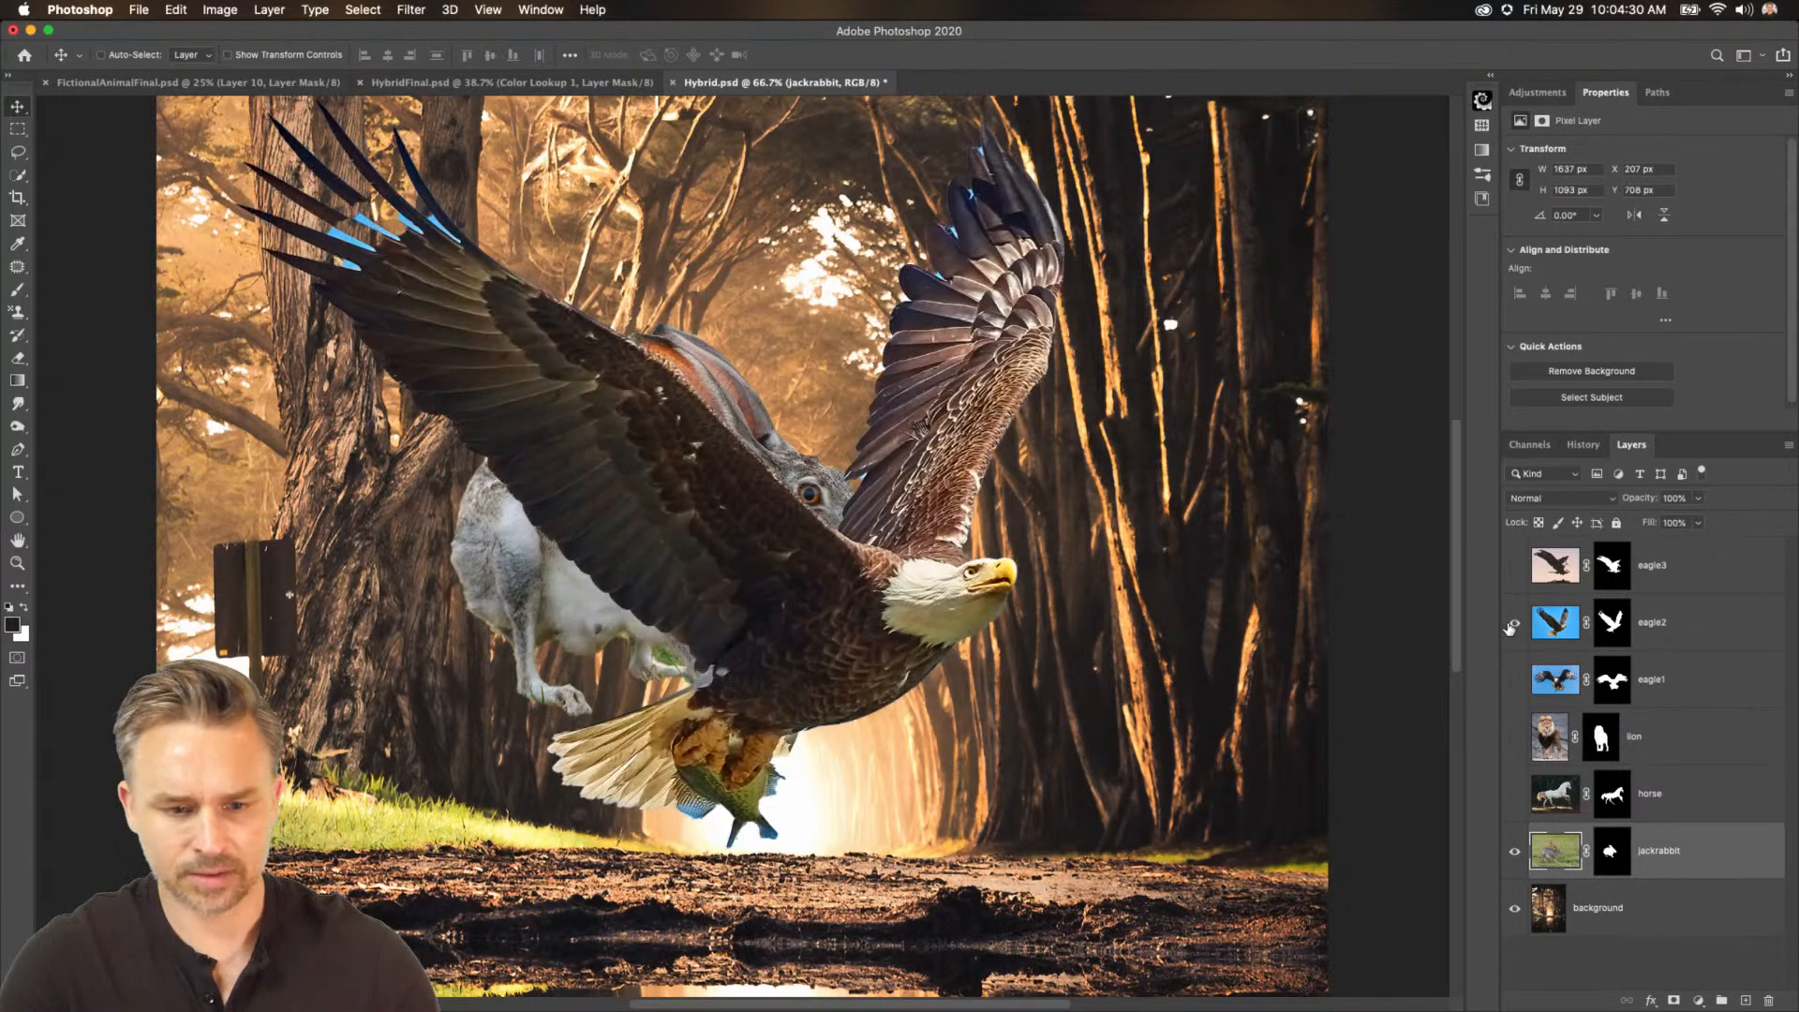
click(1629, 628)
drag(704, 520, 796, 708)
click(1678, 862)
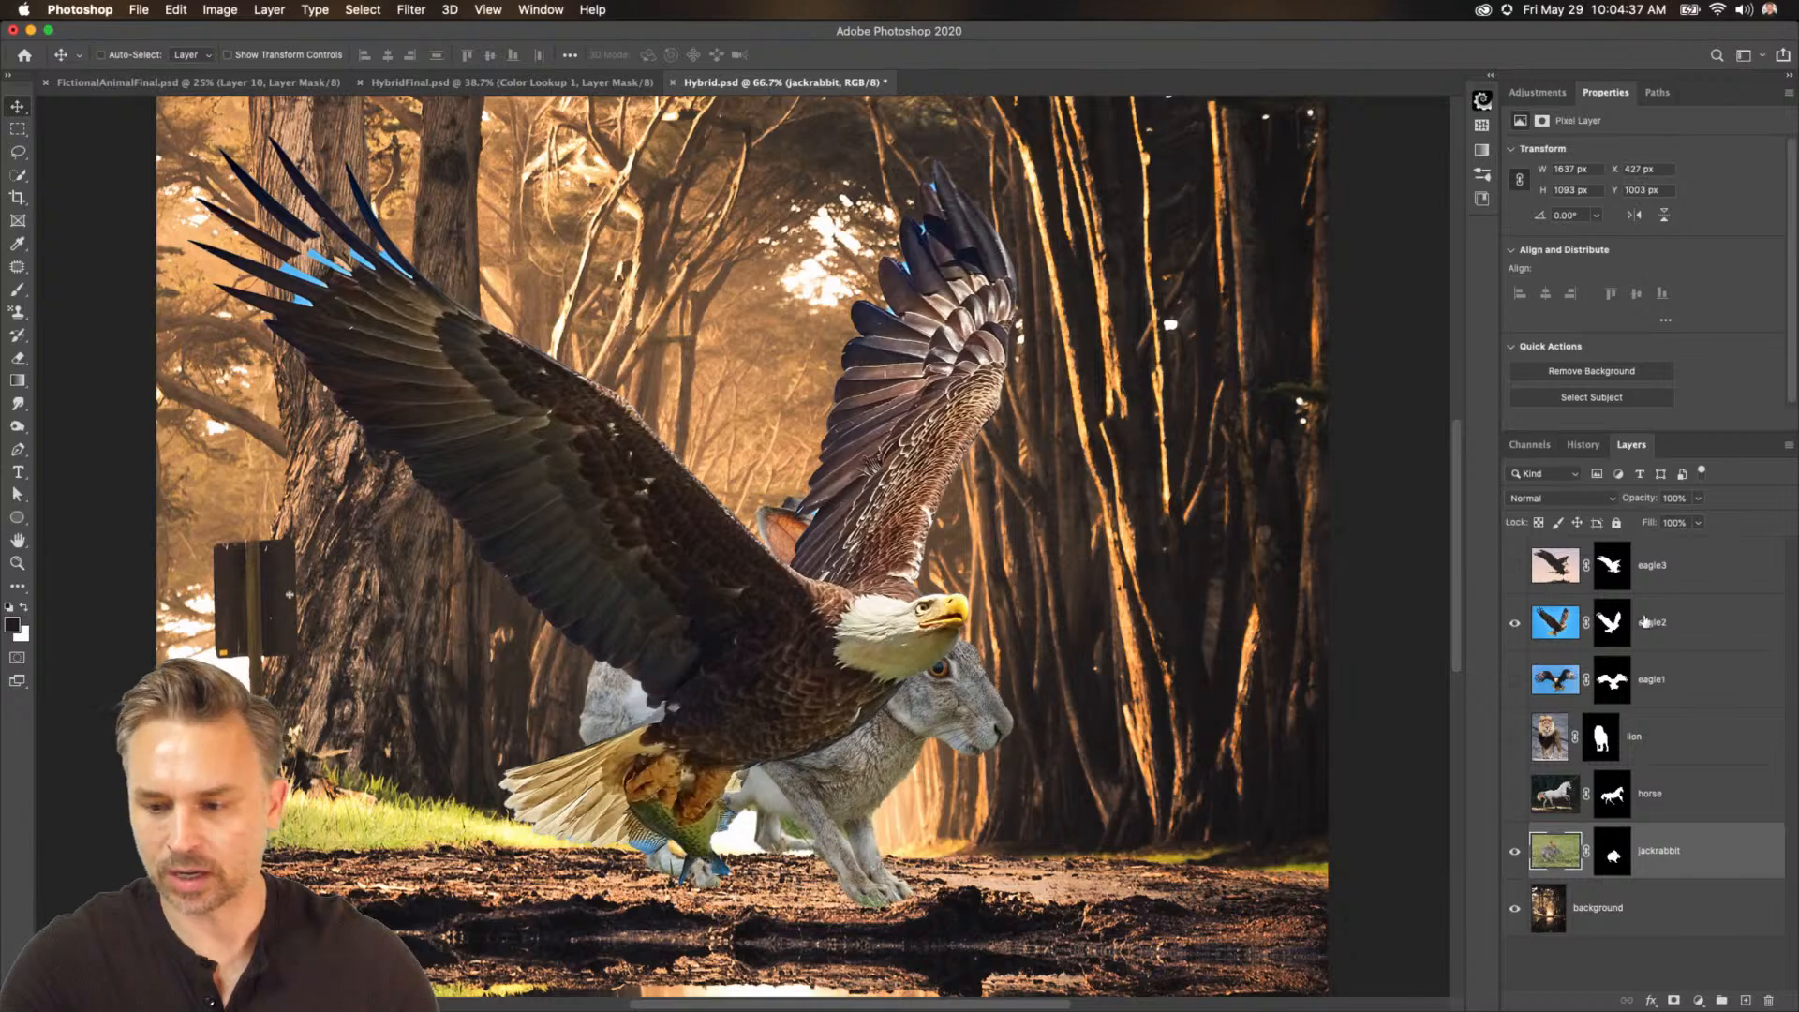
Paint on eagle2's layer mask with the Brush to hide the eagle's head and body, keeping only the wings.
click(1673, 637)
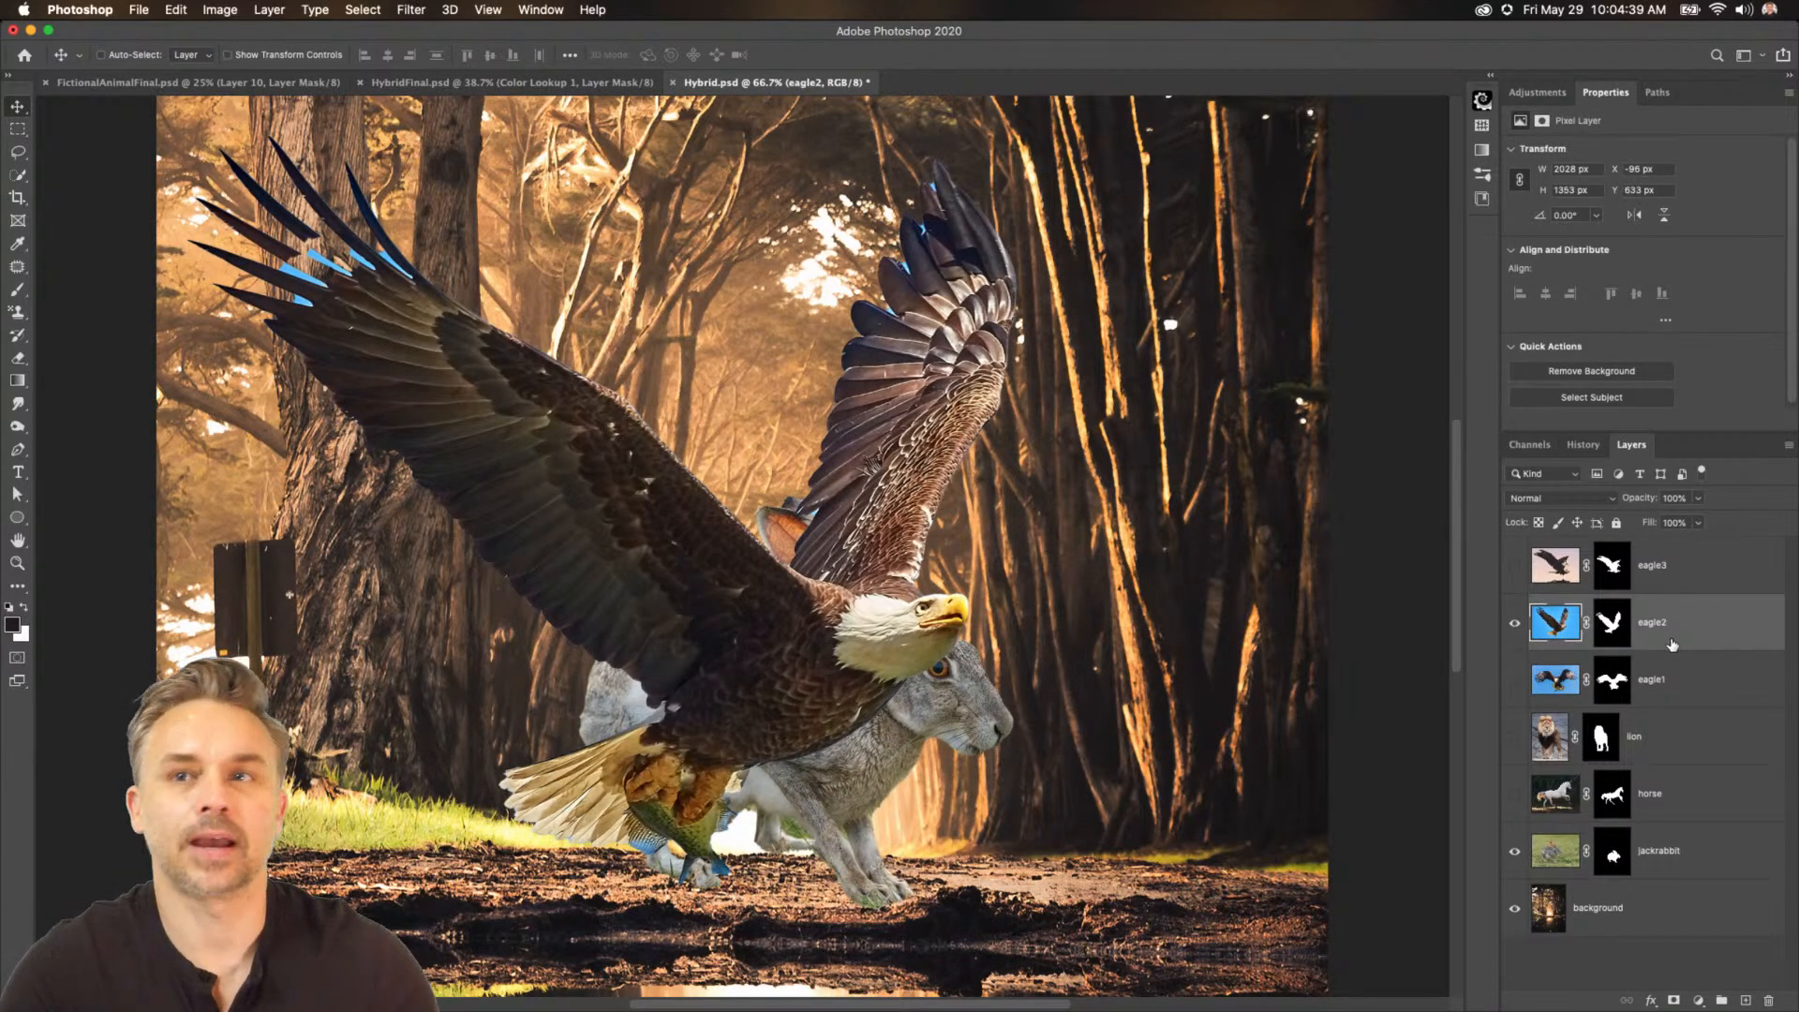
click(1626, 622)
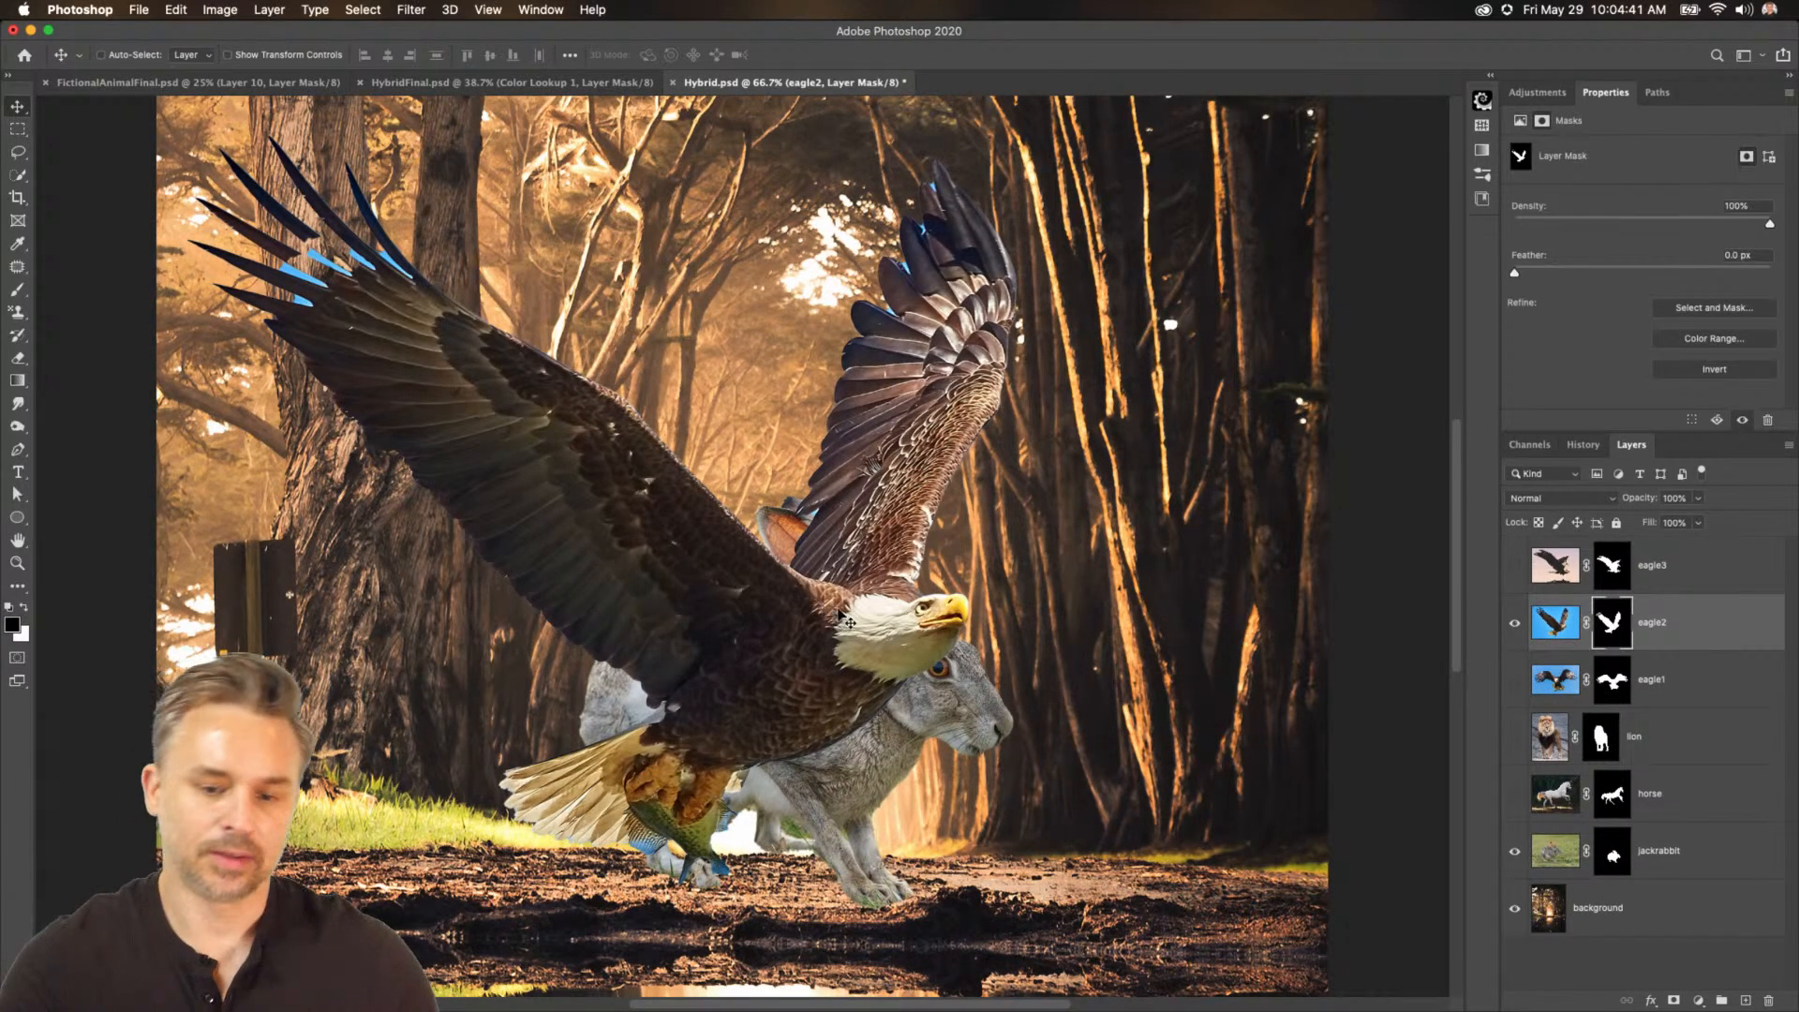
key(b)
mouse_move(895, 633)
mouse_down()
mouse_move(942, 623)
mouse_move(848, 684)
mouse_move(823, 741)
mouse_move(618, 750)
mouse_move(694, 750)
mouse_move(581, 792)
mouse_move(599, 825)
mouse_up()
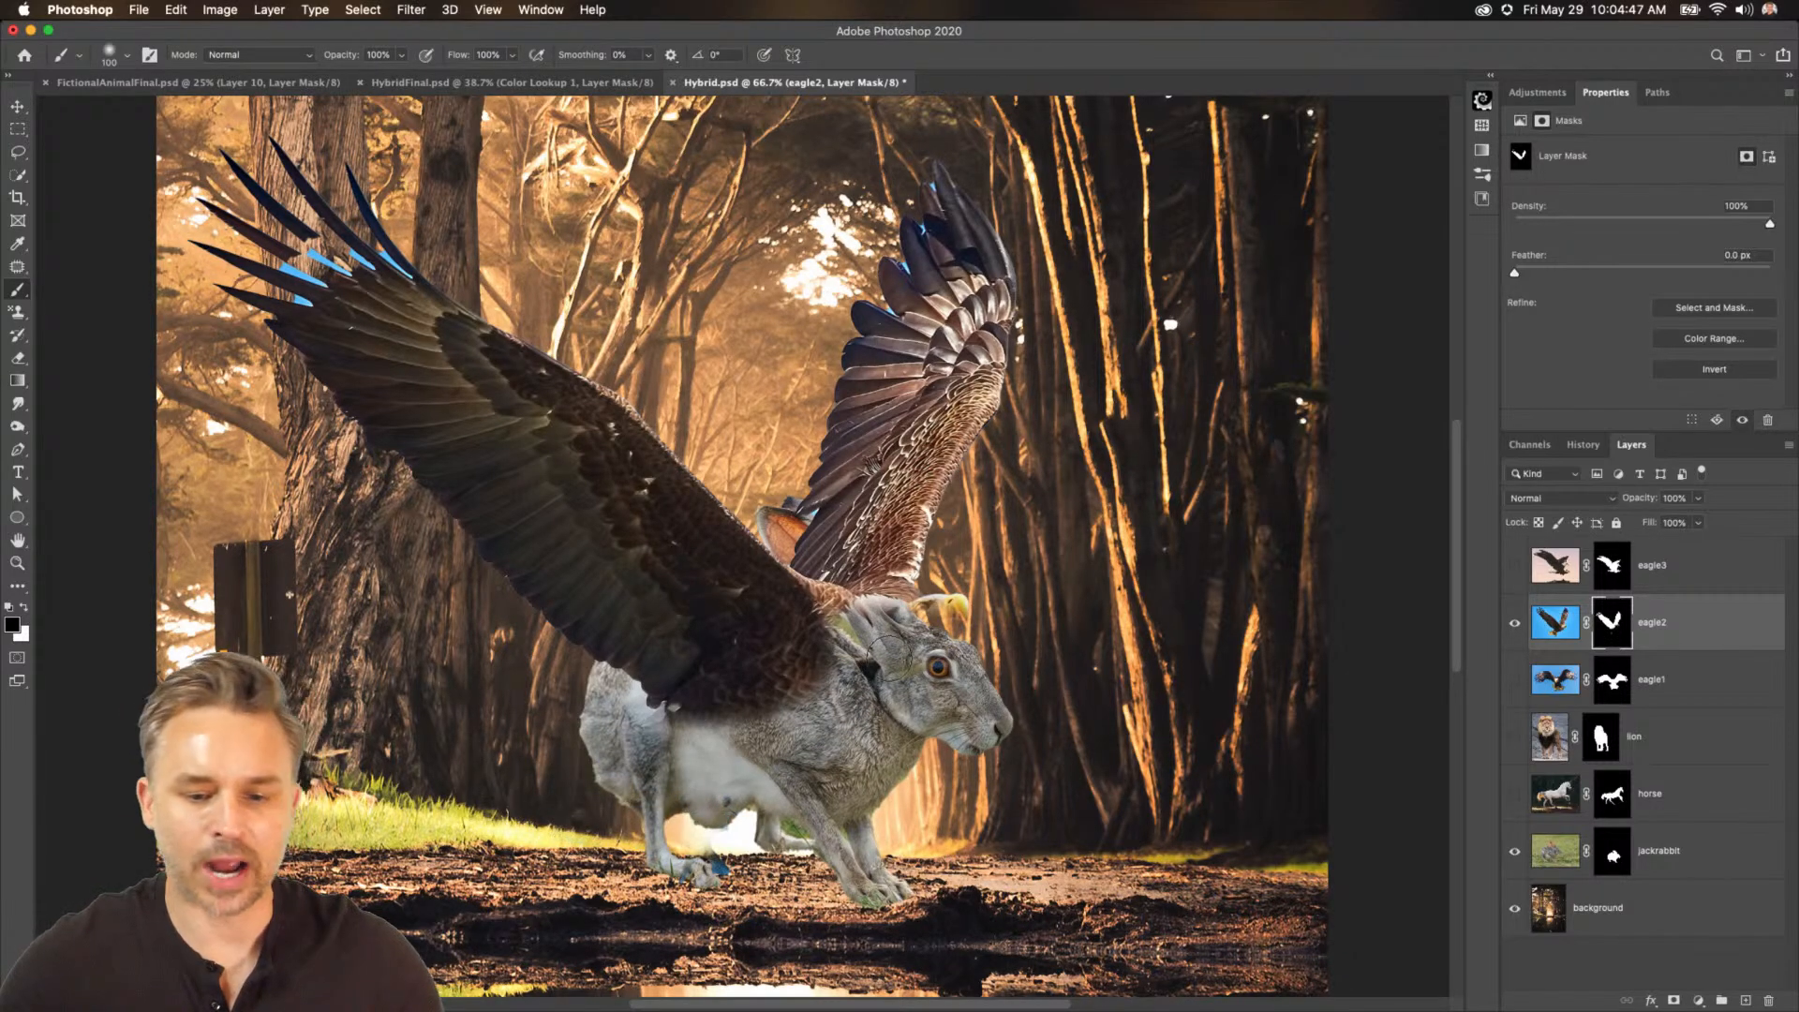
drag(961, 595, 946, 623)
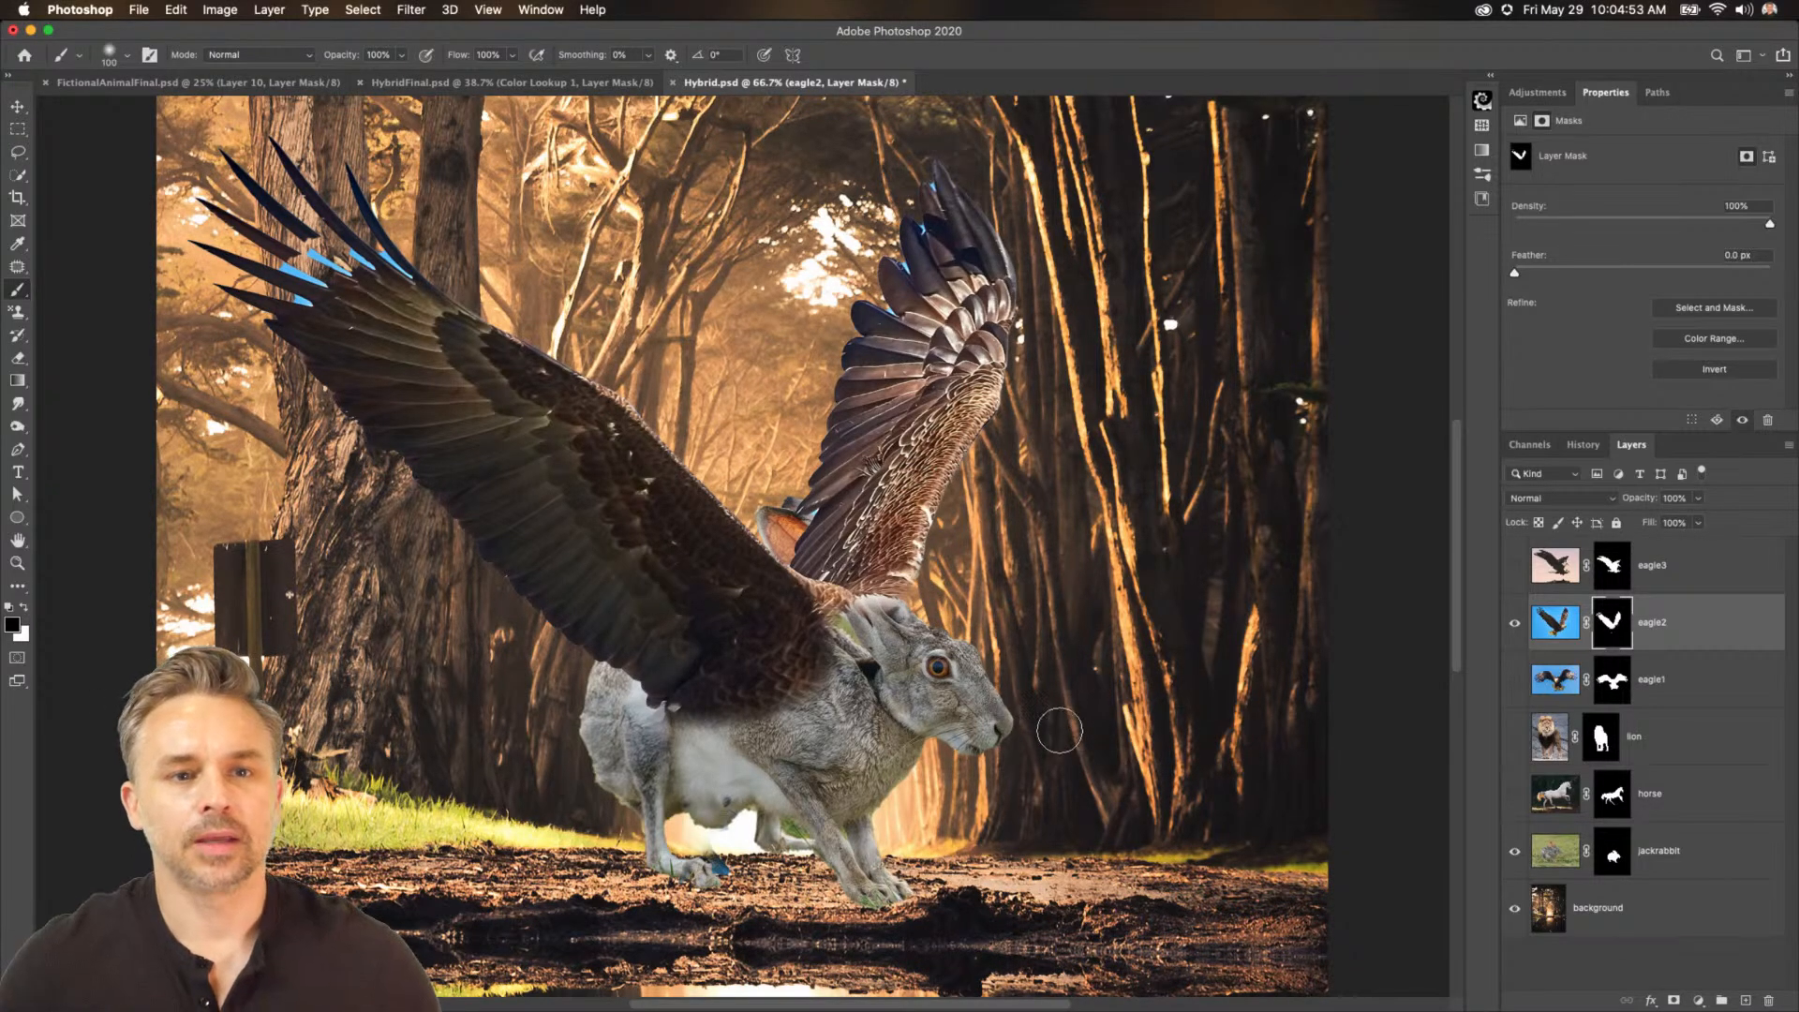
Hide eagle2, horse and jackrabbit so only the lion shows over the forest background.
click(1514, 623)
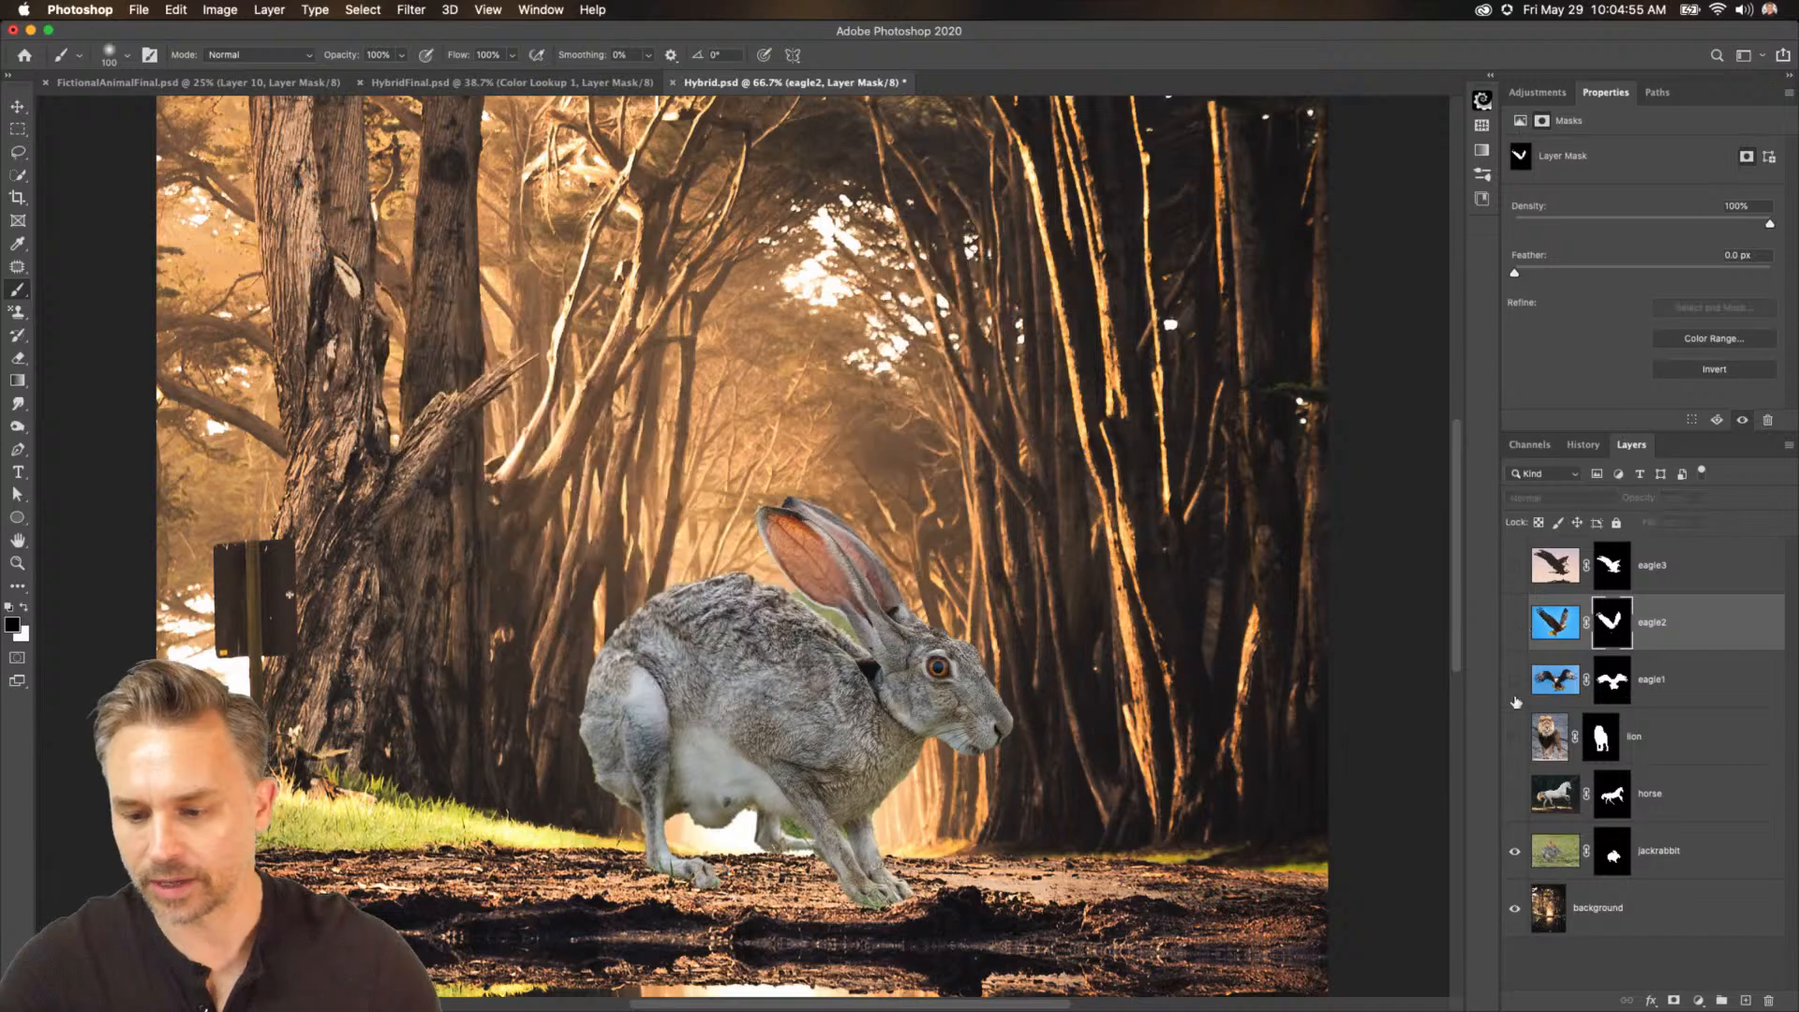
click(1633, 813)
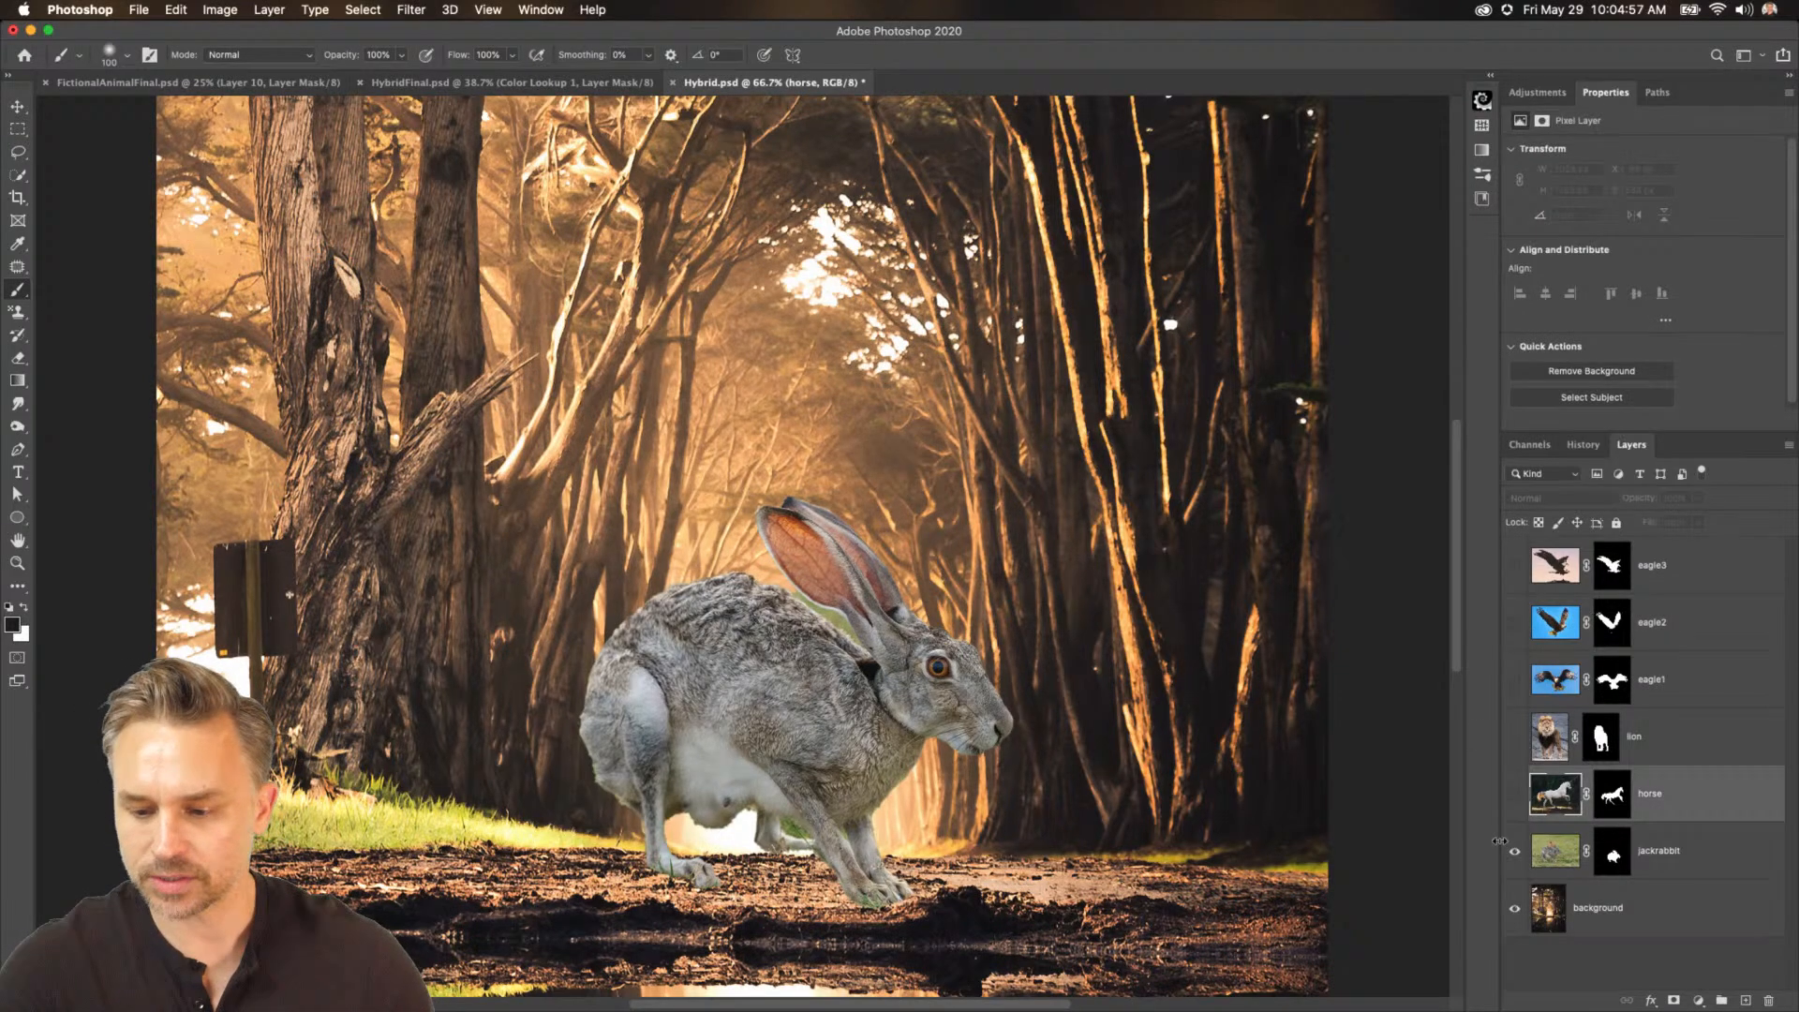
click(1514, 795)
click(1514, 739)
click(1675, 748)
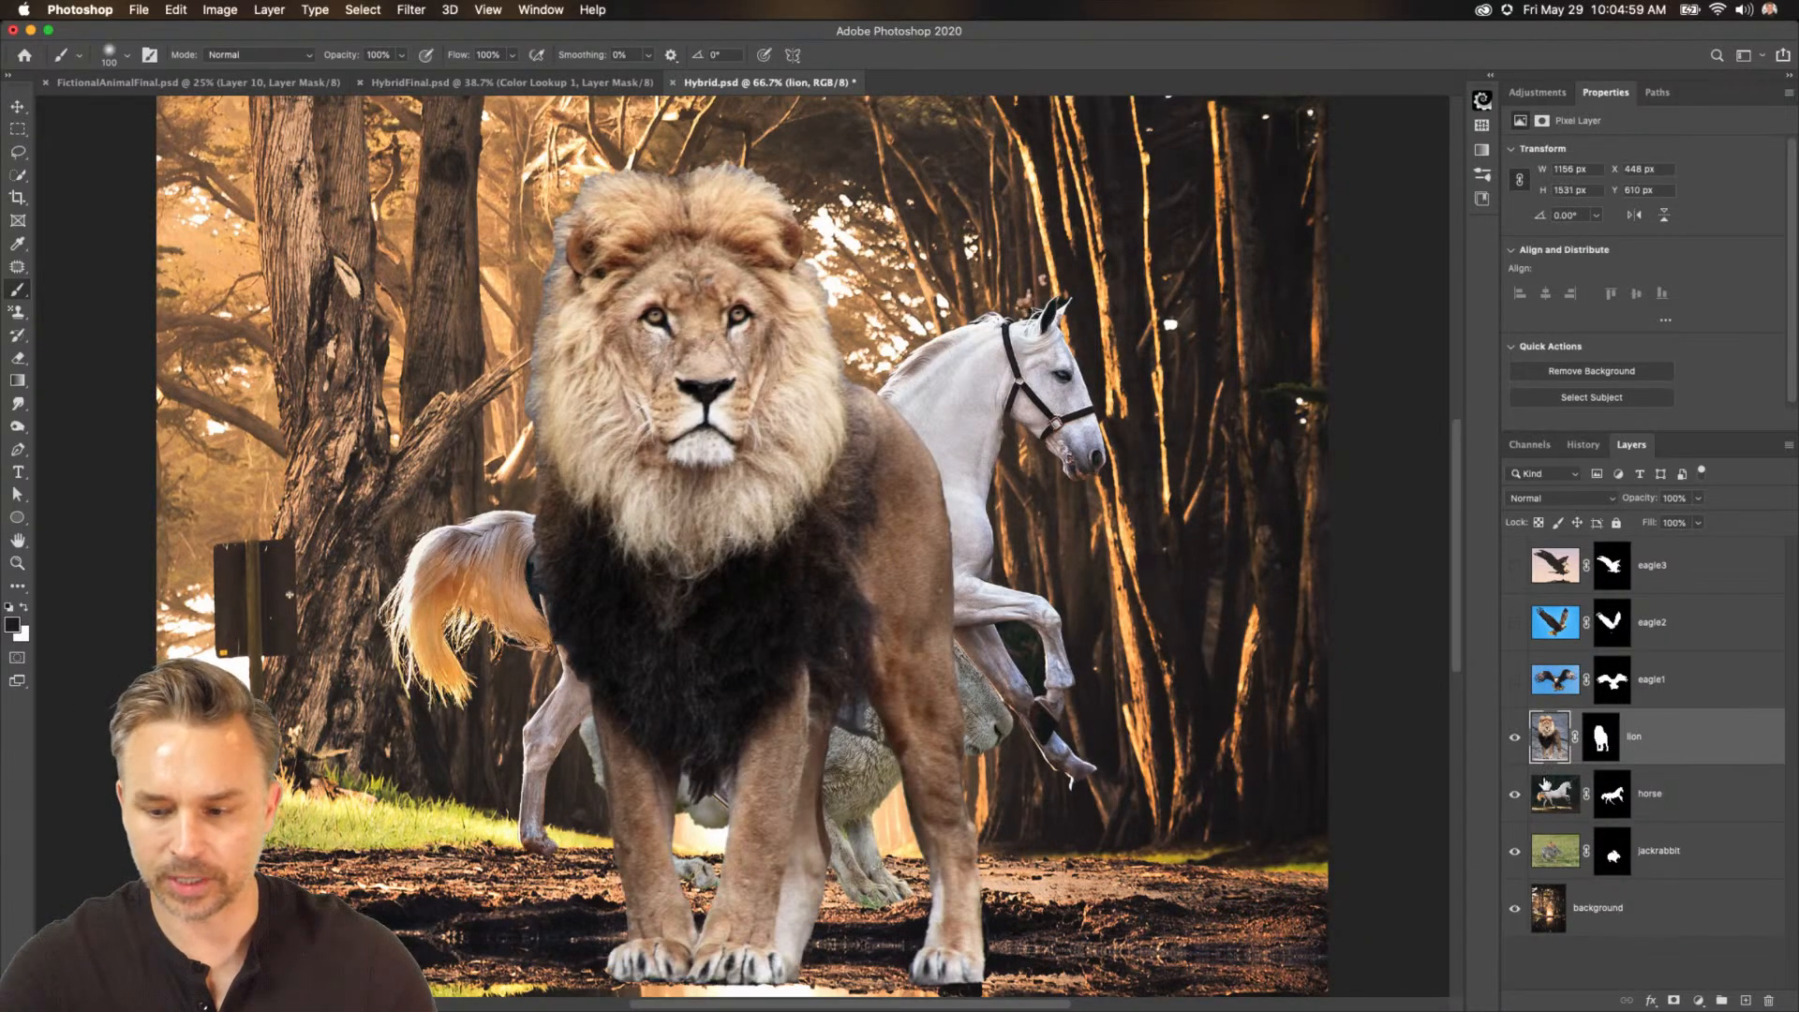
drag(1516, 796, 1518, 884)
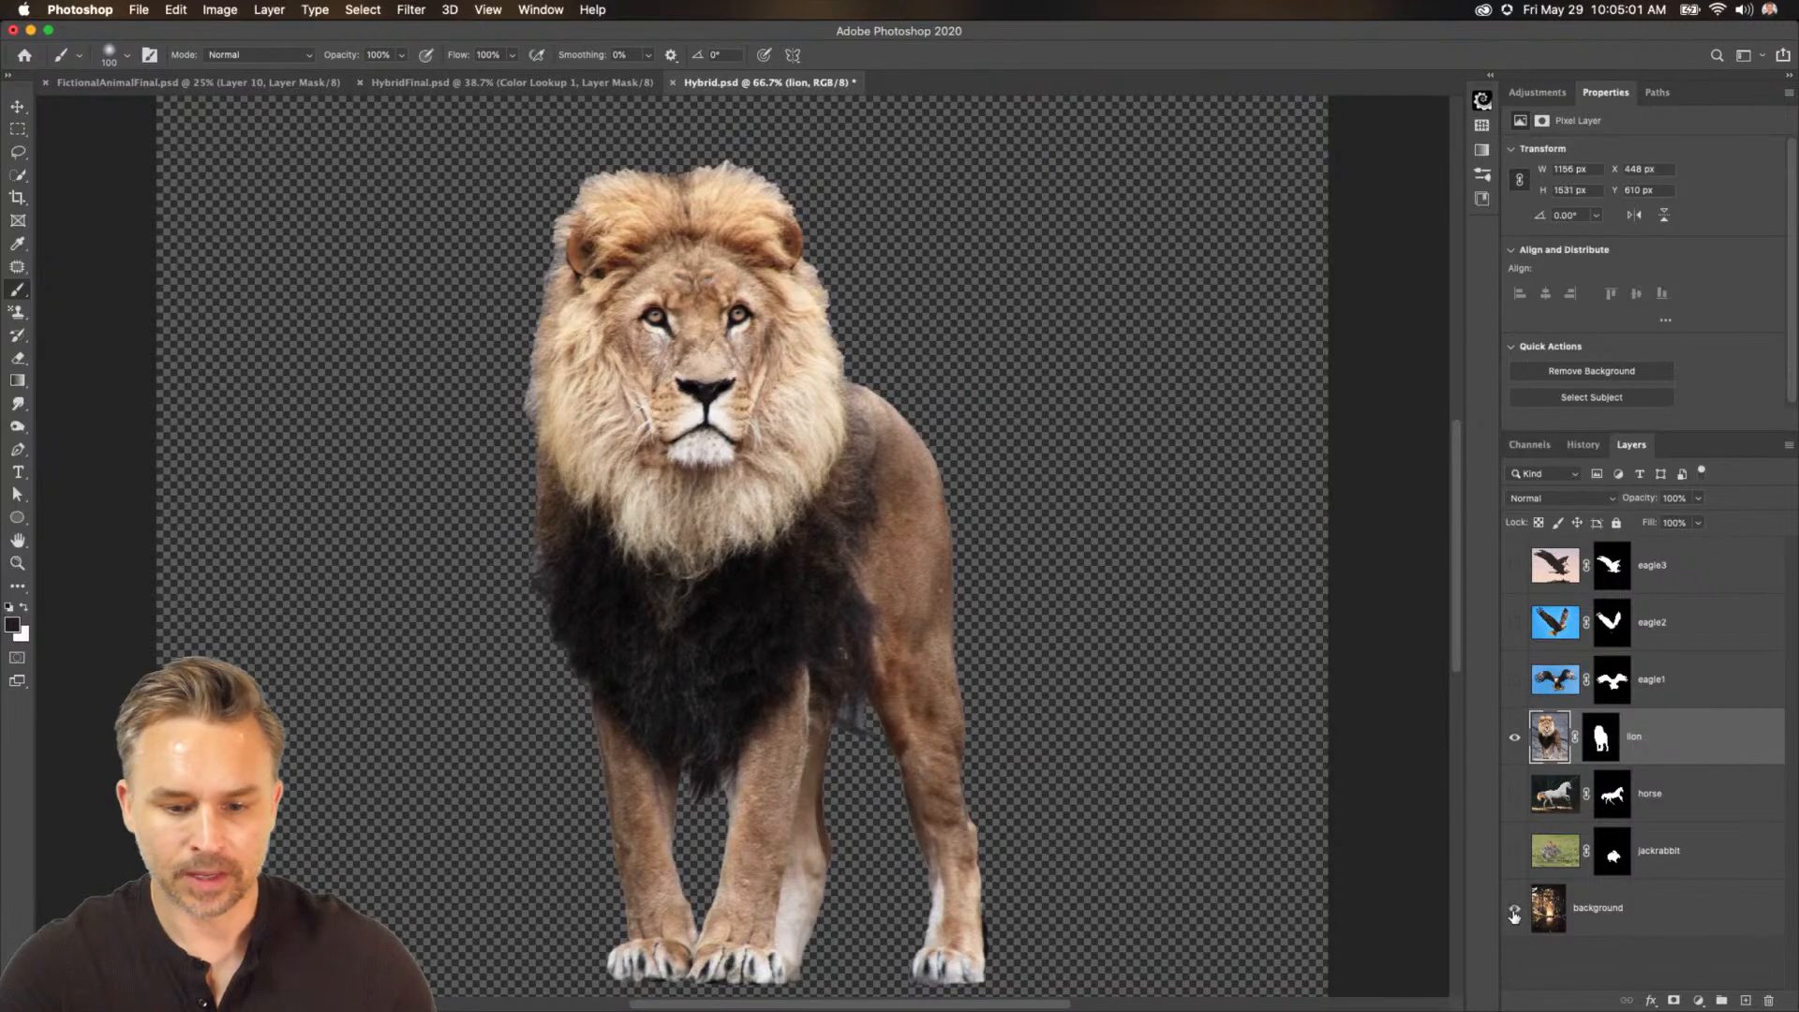
click(1514, 913)
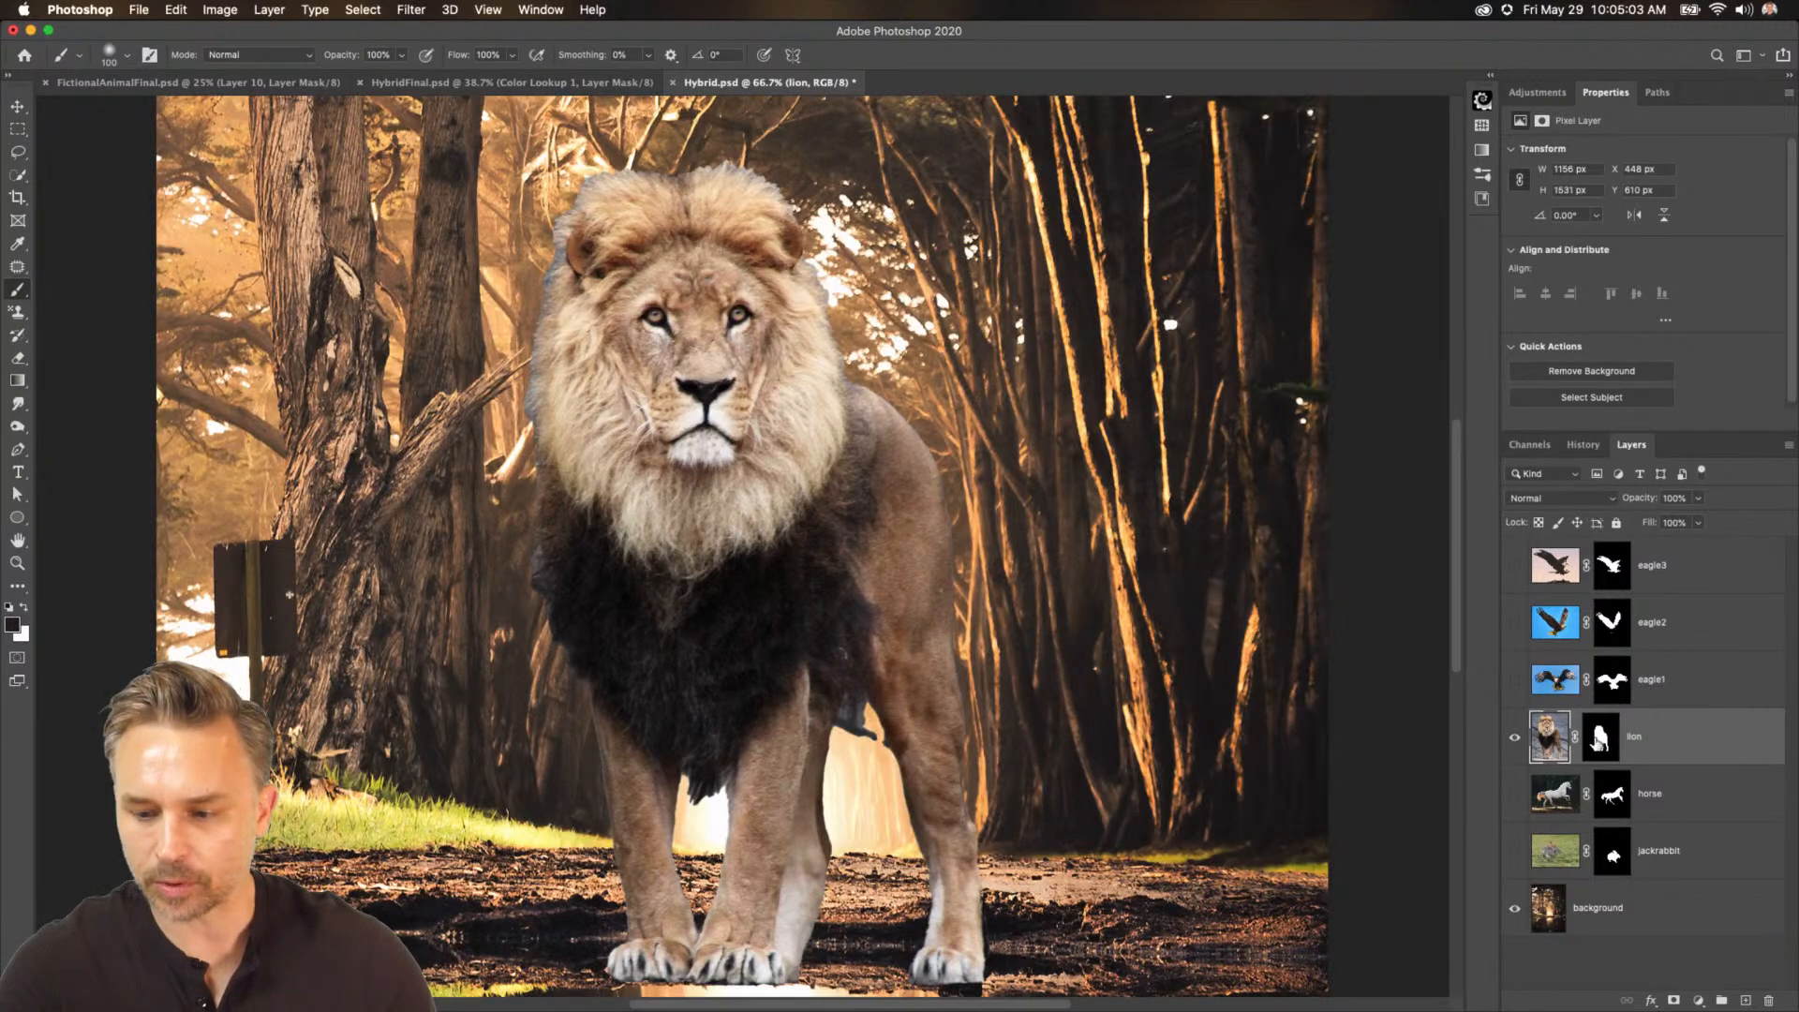
Zoom in on the lion's legs and toggle its layer mask off and on to compare the mask edges.
click(1601, 740)
scroll(827, 740, up, 8)
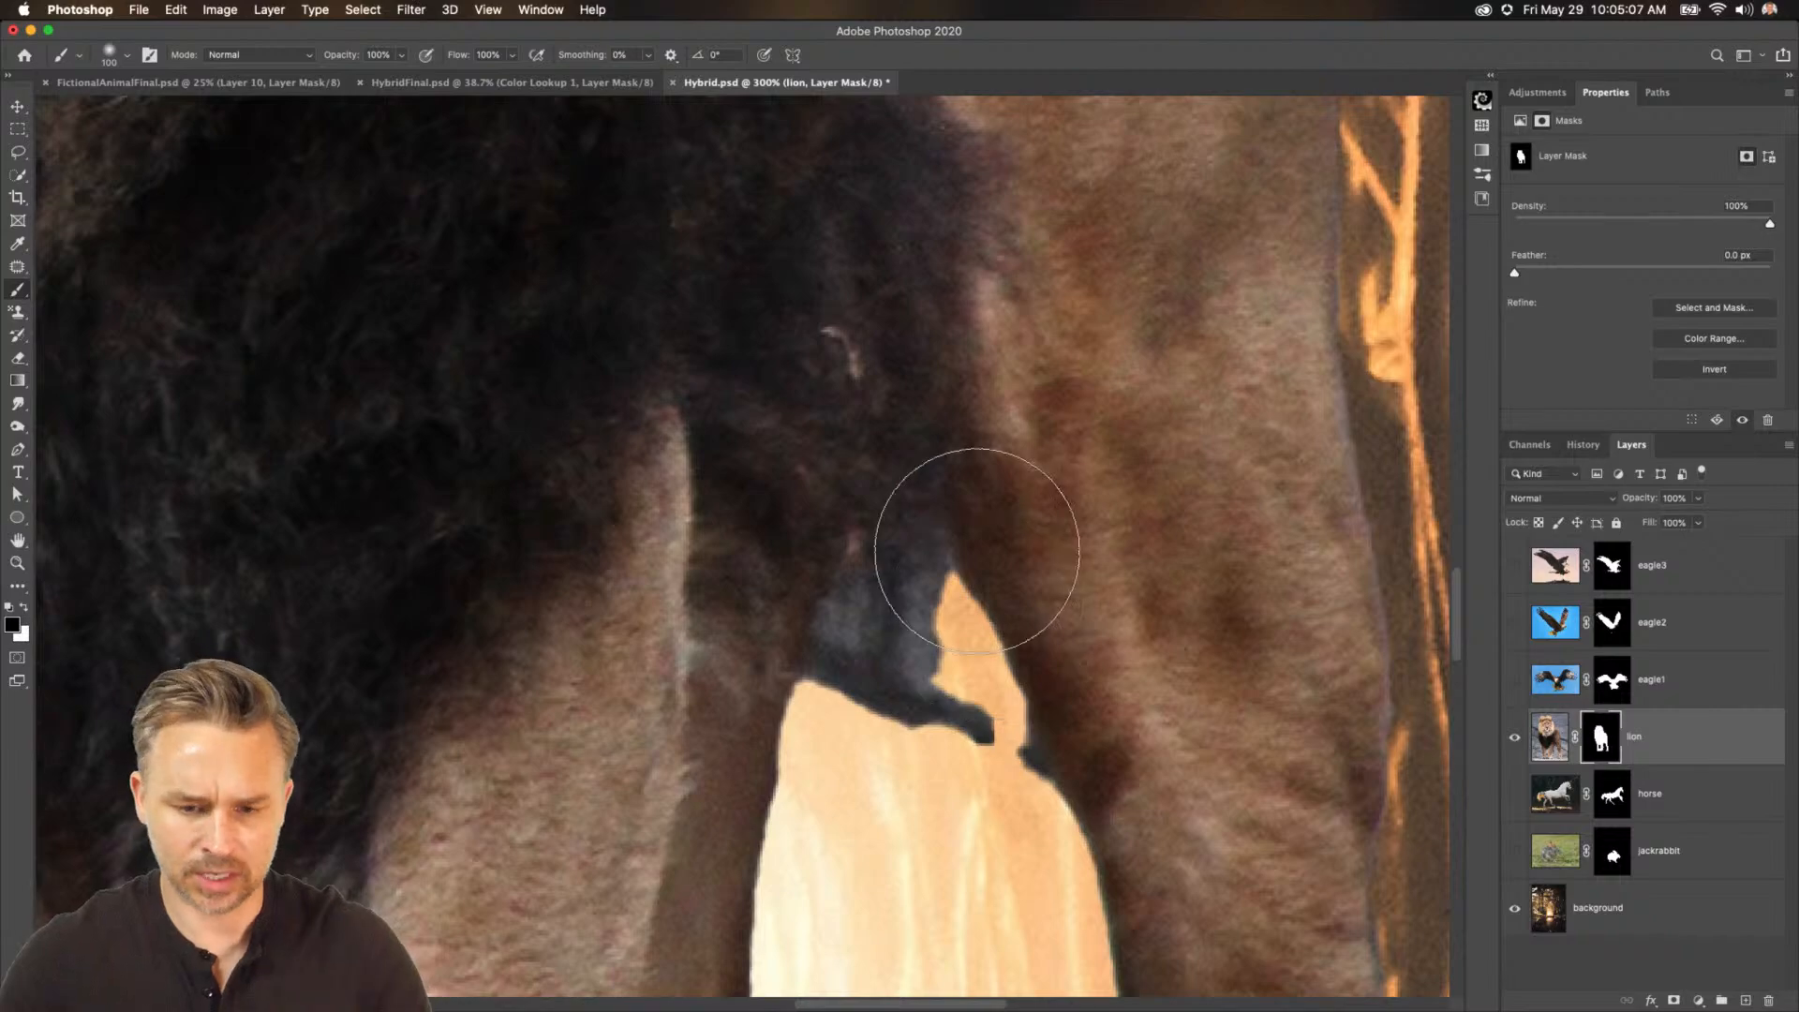
scroll(963, 522, down, 5)
right_click(1611, 744)
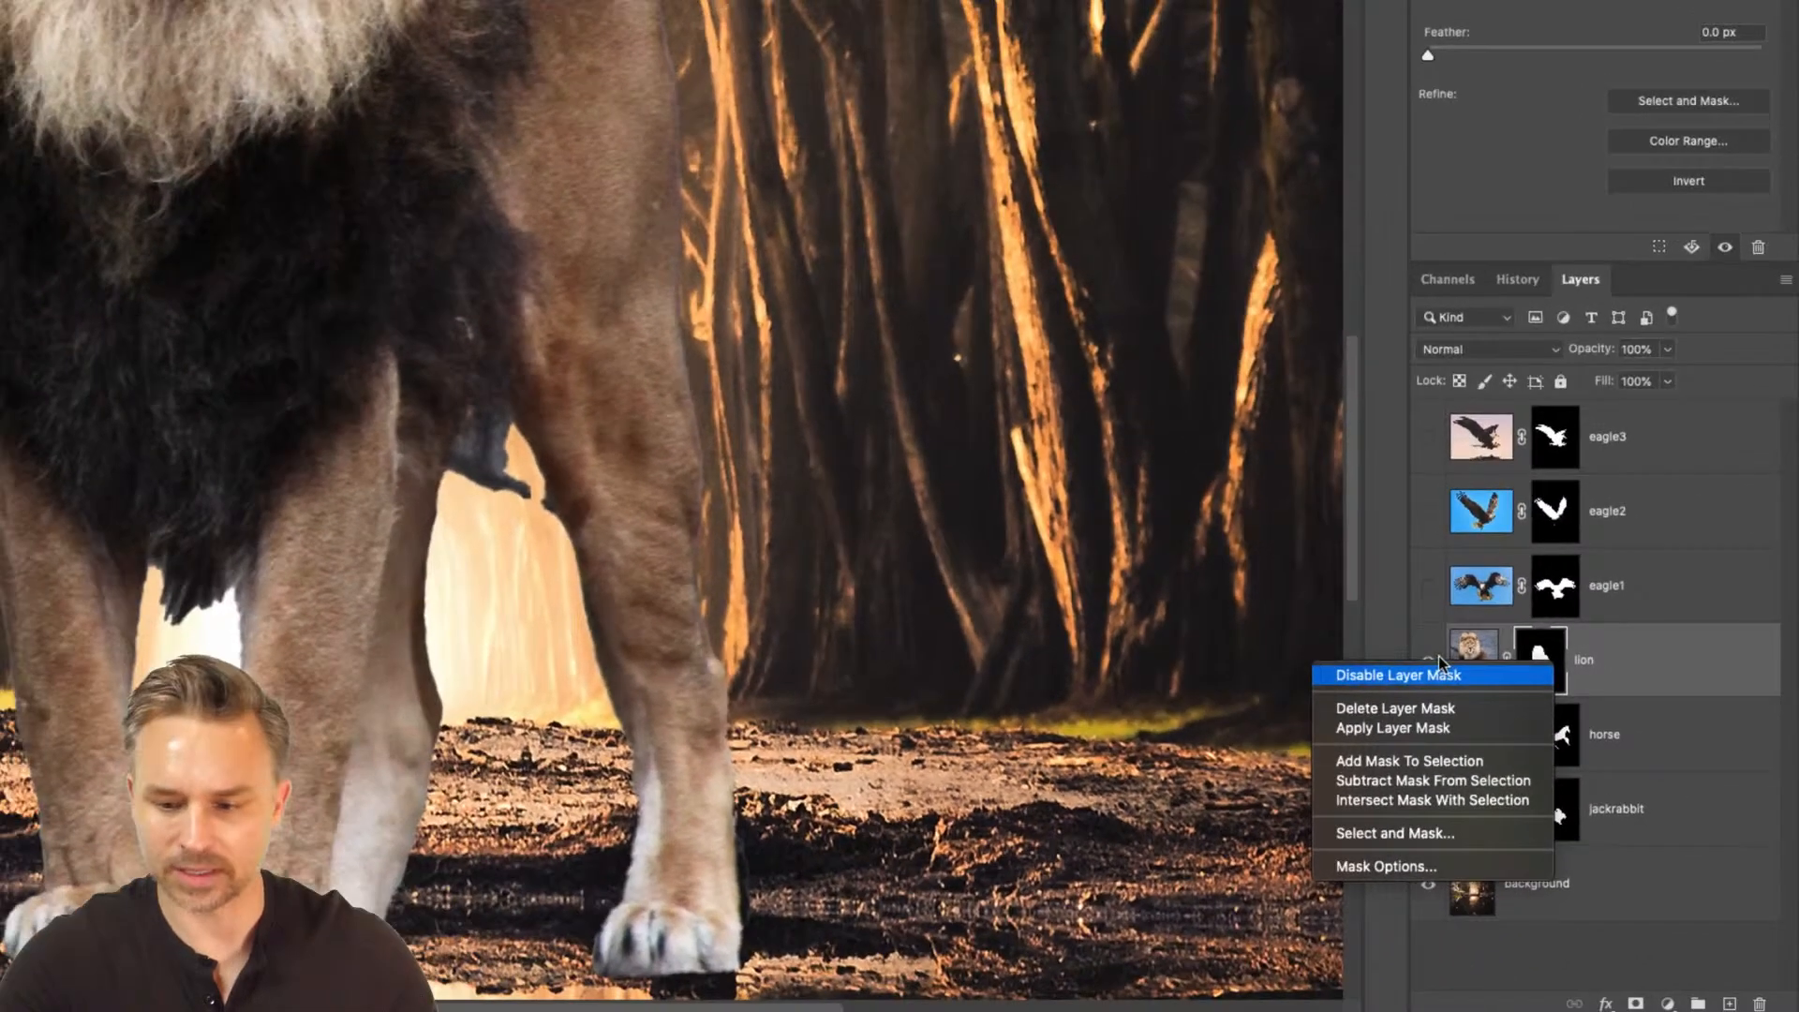
click(1440, 661)
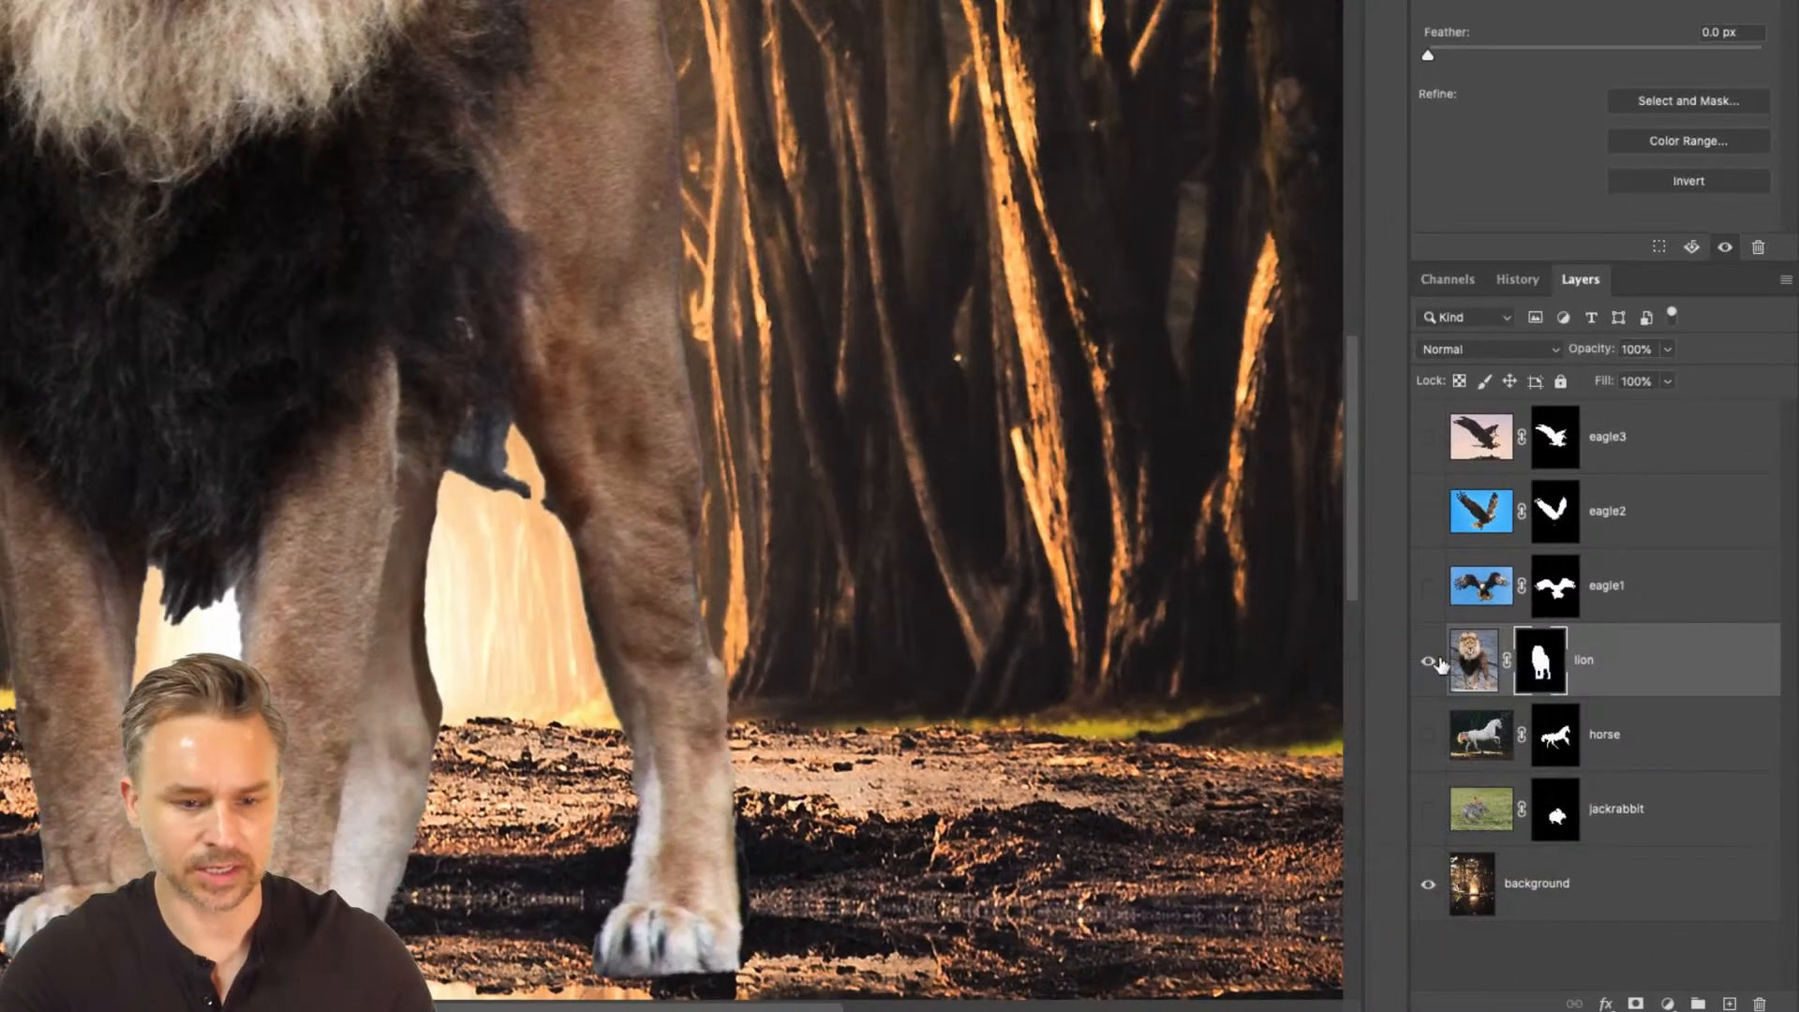
right_click(1540, 662)
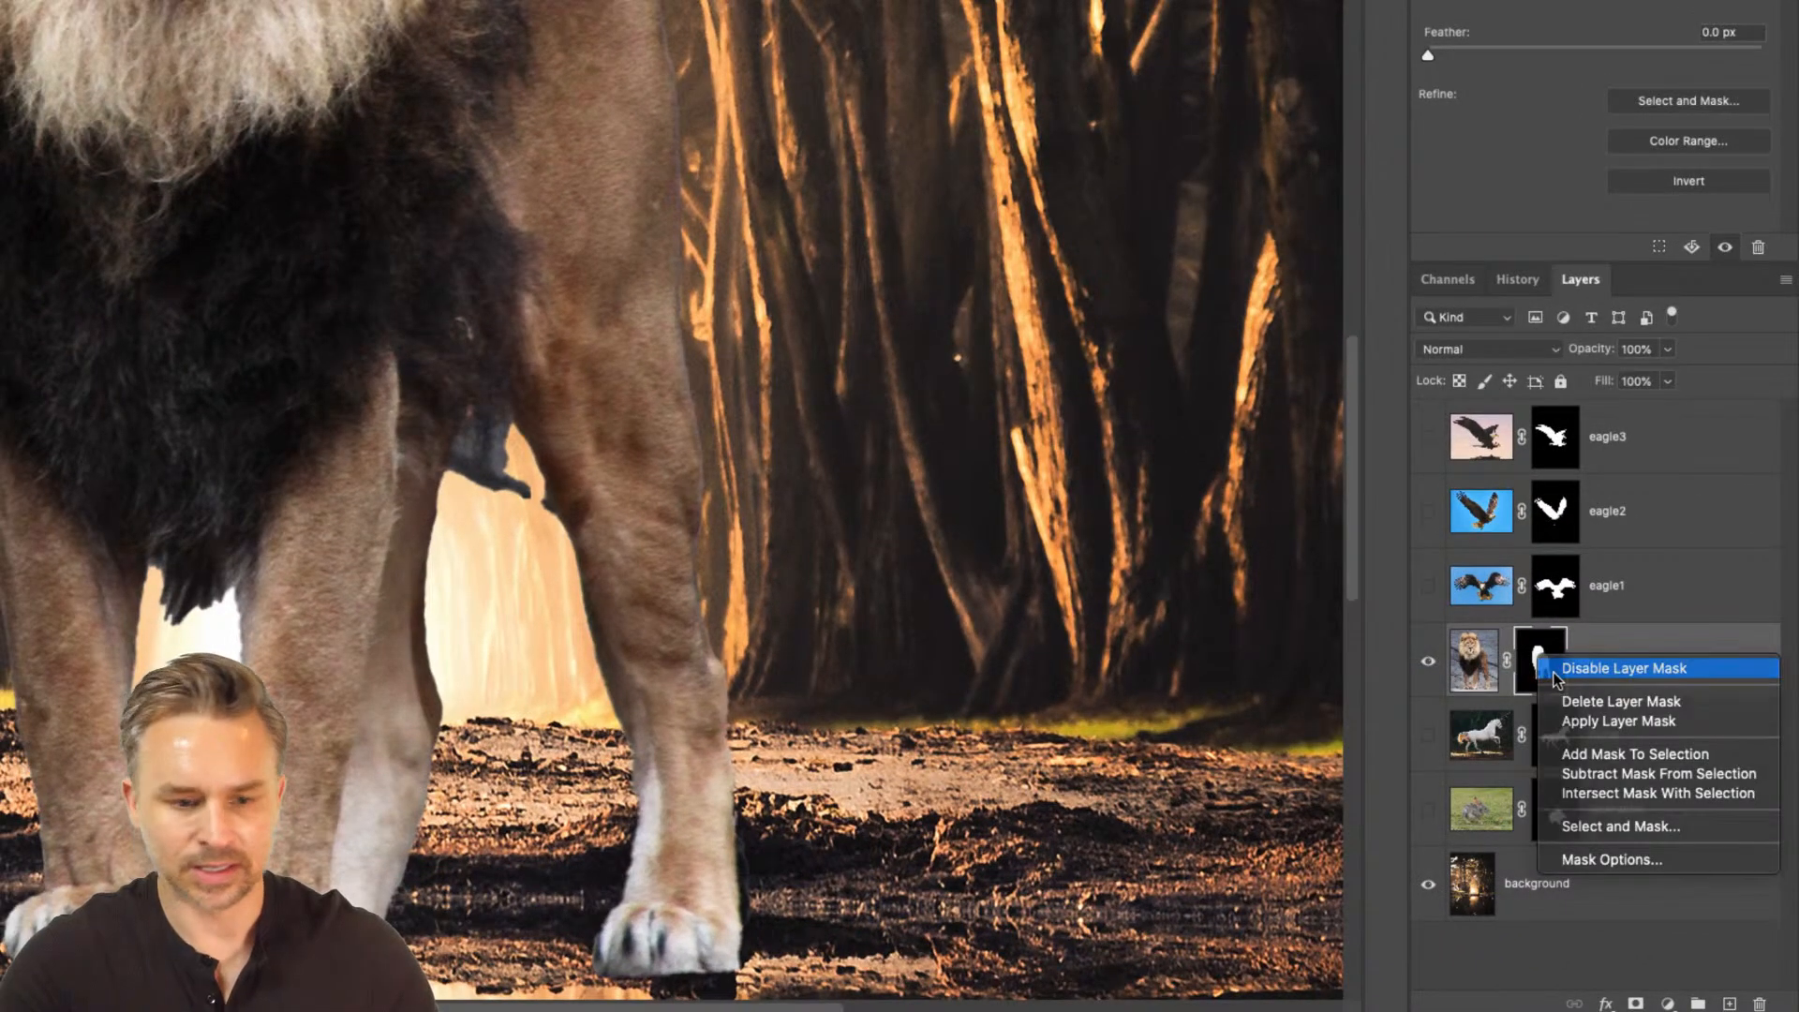
click(1561, 666)
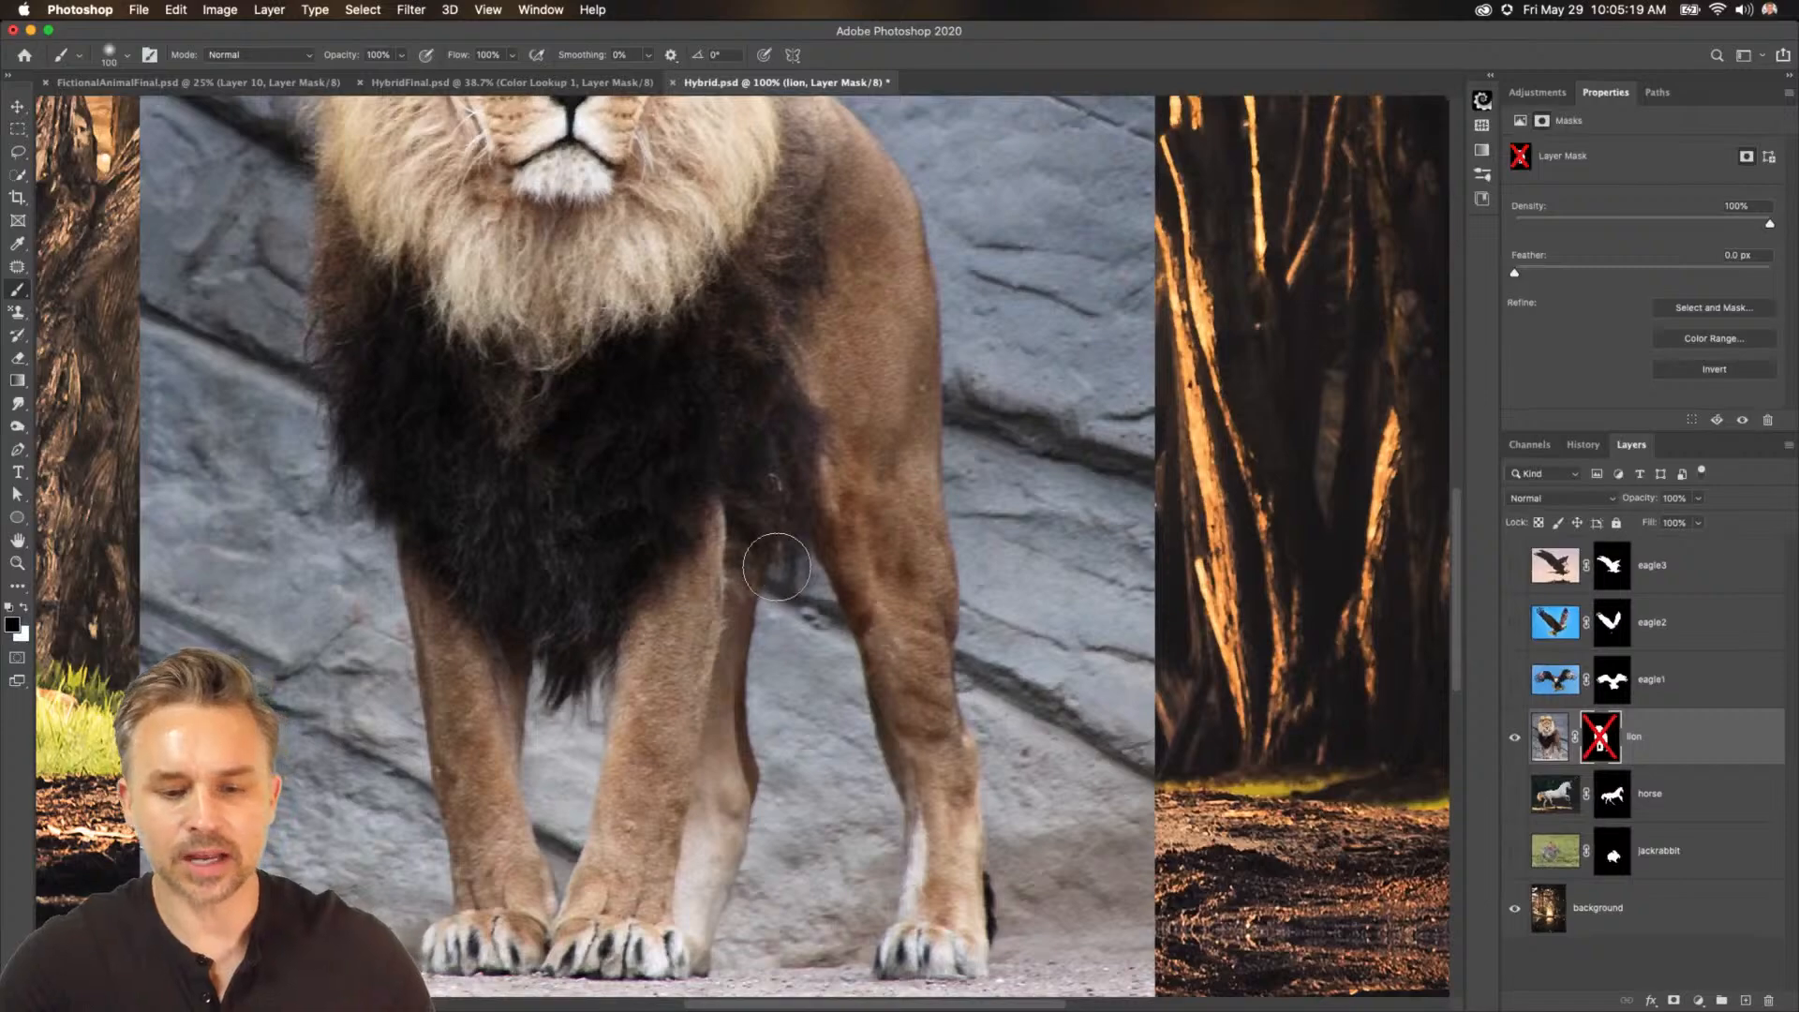
click(1613, 751)
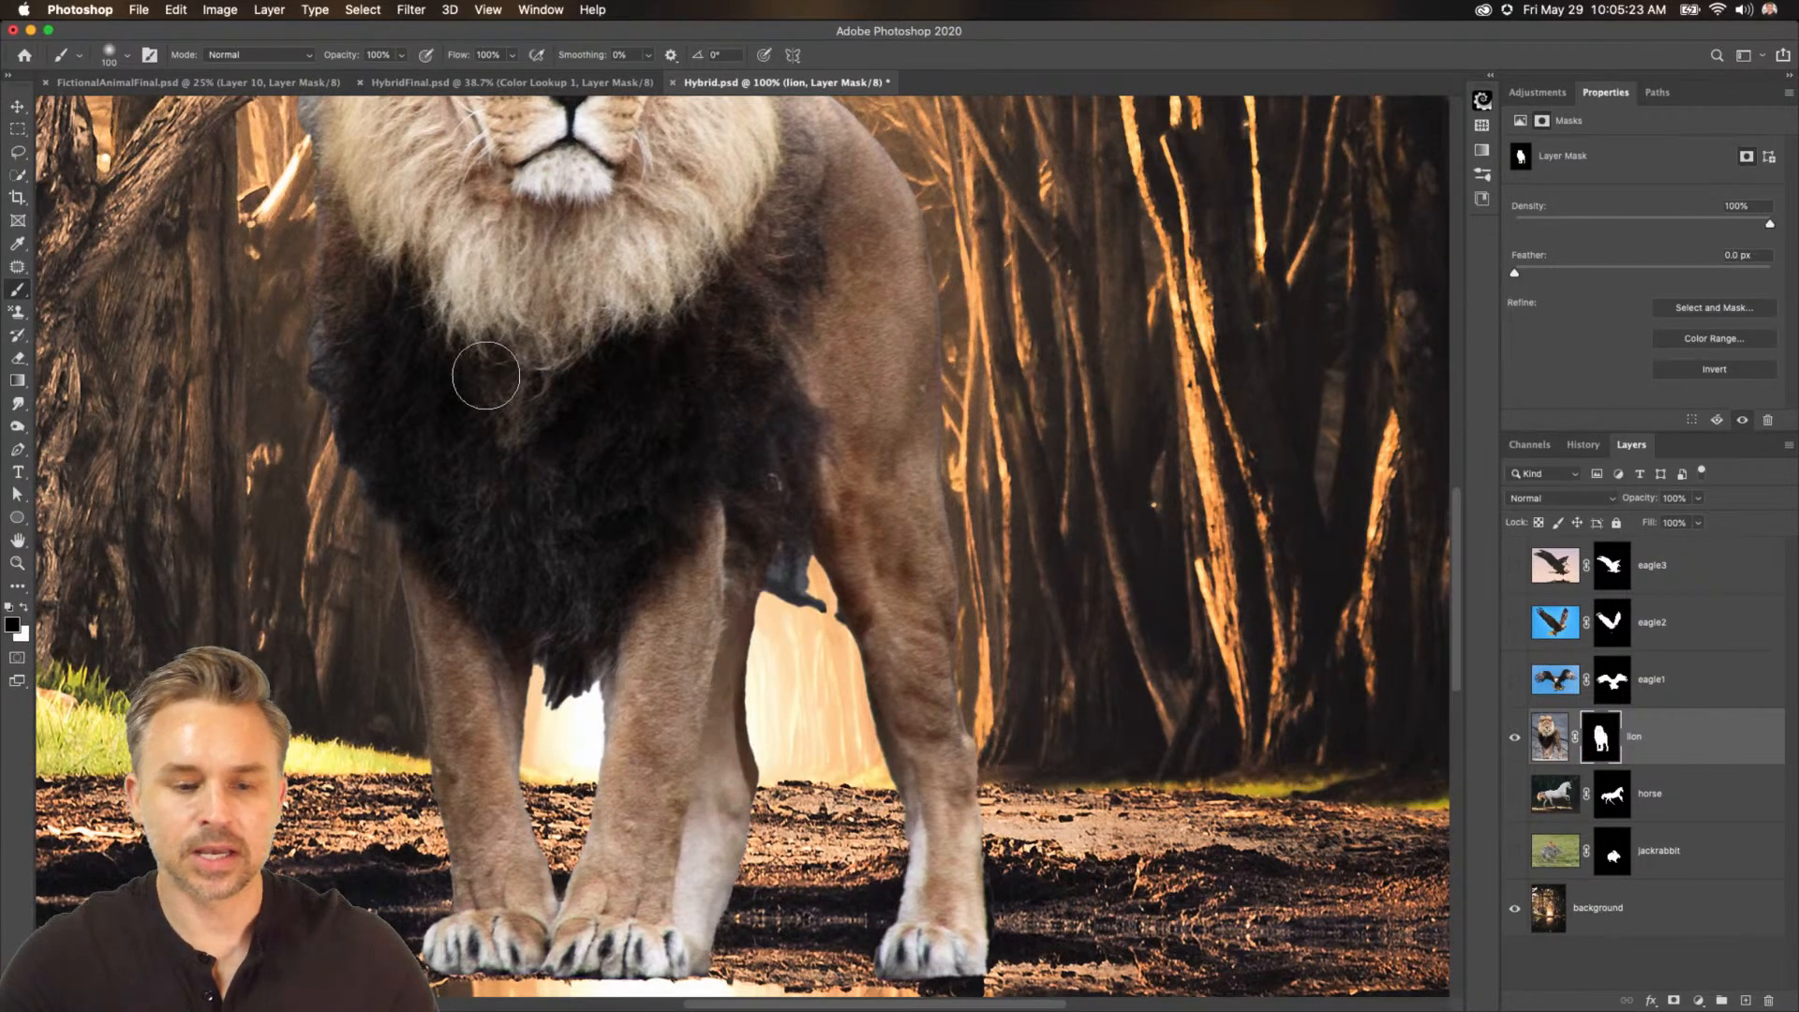
Open Select and Mask on the lion's layer mask and refine the mane's outer edges with the Refine Edge Brush.
drag(459, 305, 678, 844)
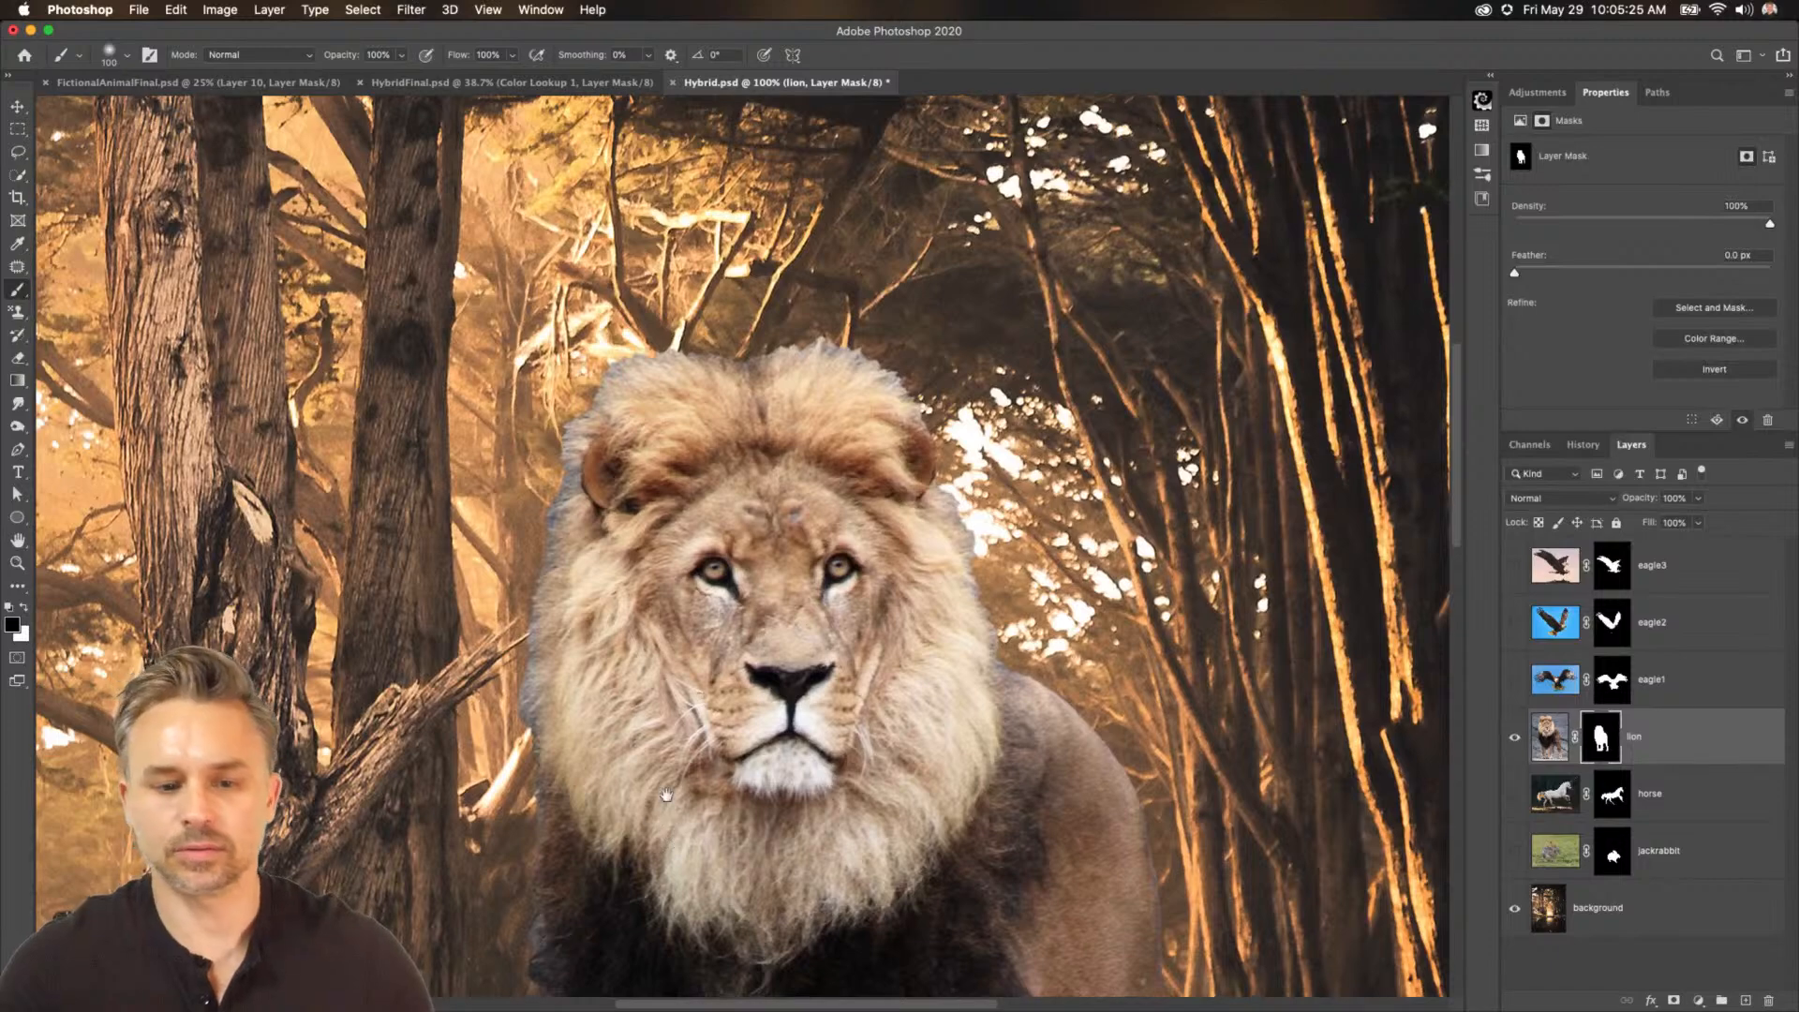
right_click(666, 789)
click(677, 651)
drag(678, 594, 669, 456)
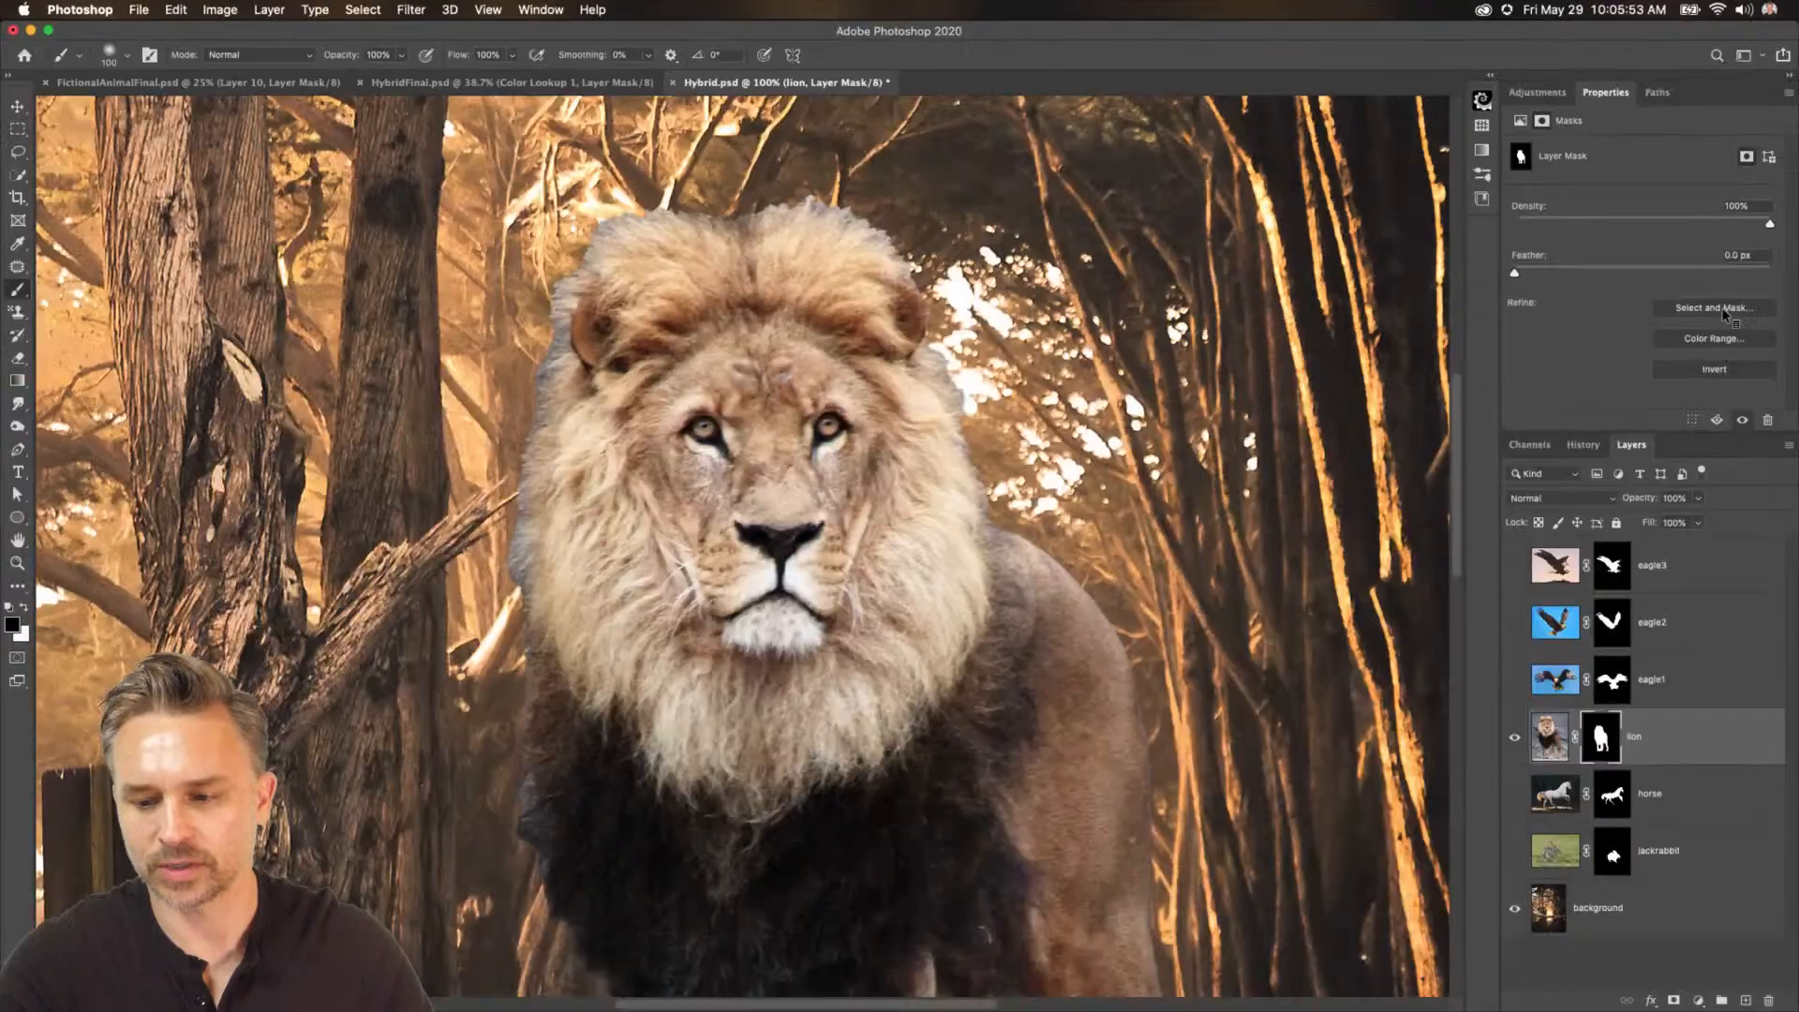
click(1717, 307)
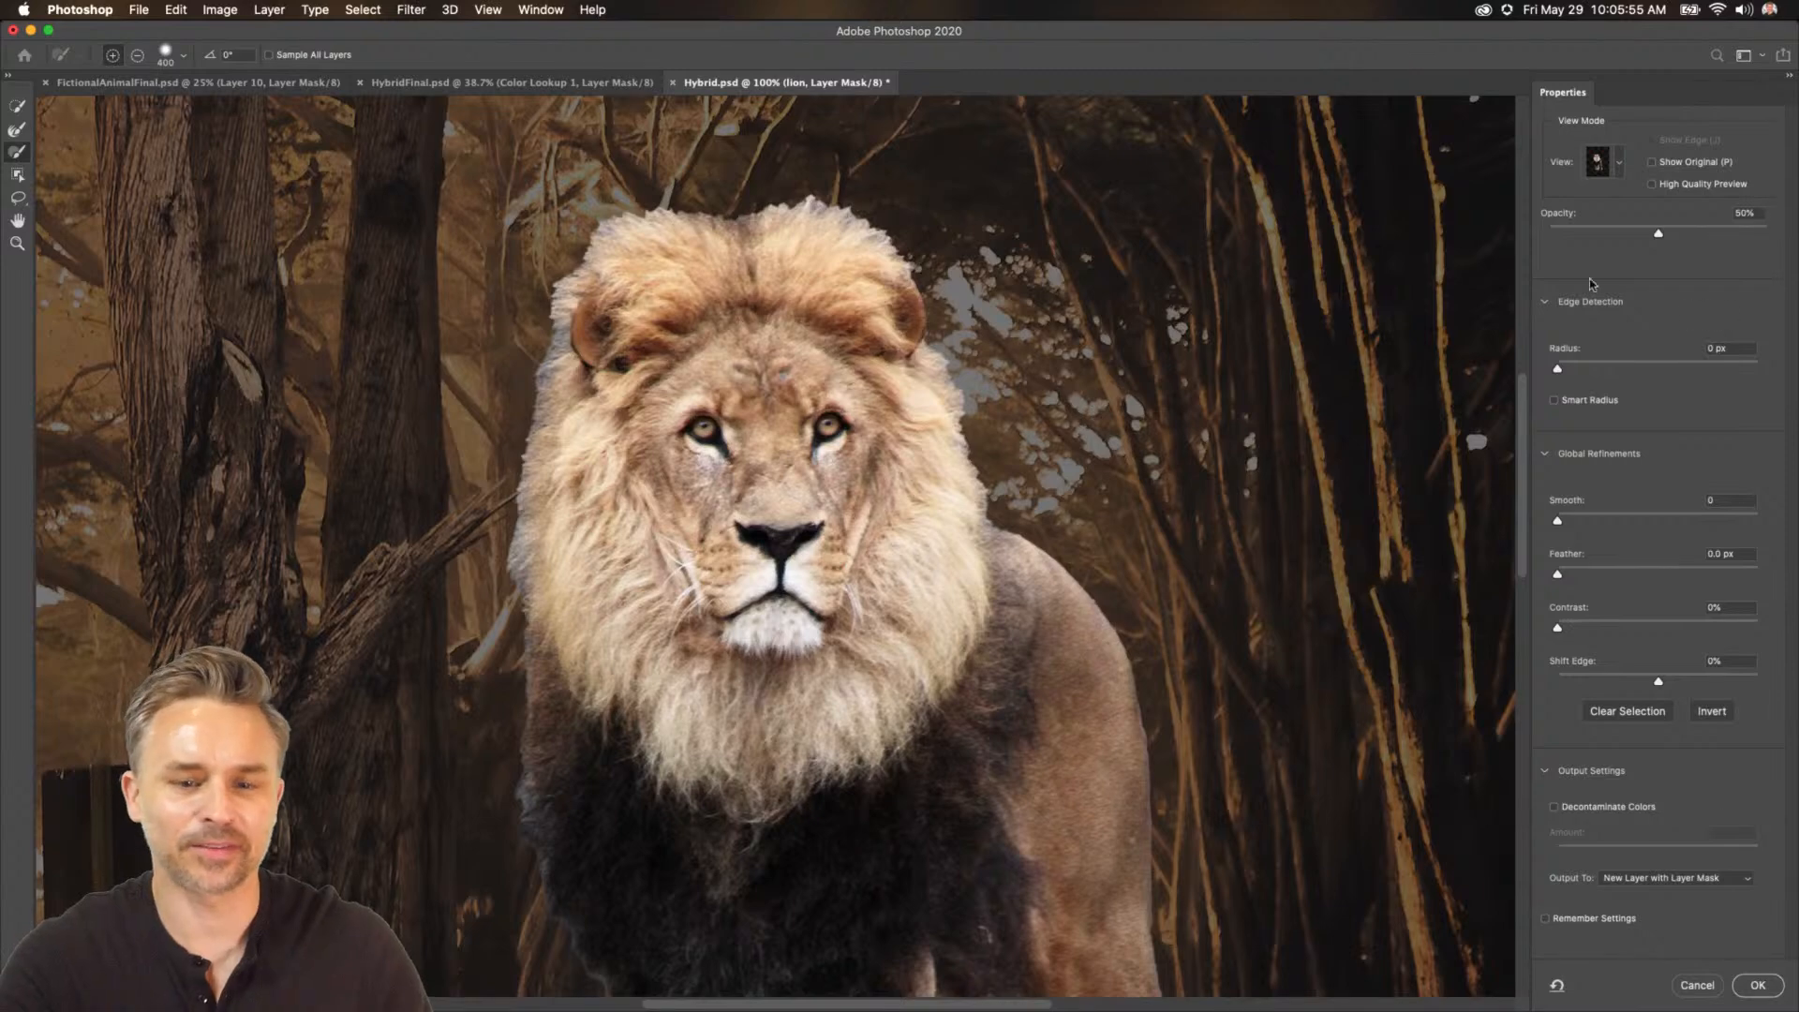
click(15, 134)
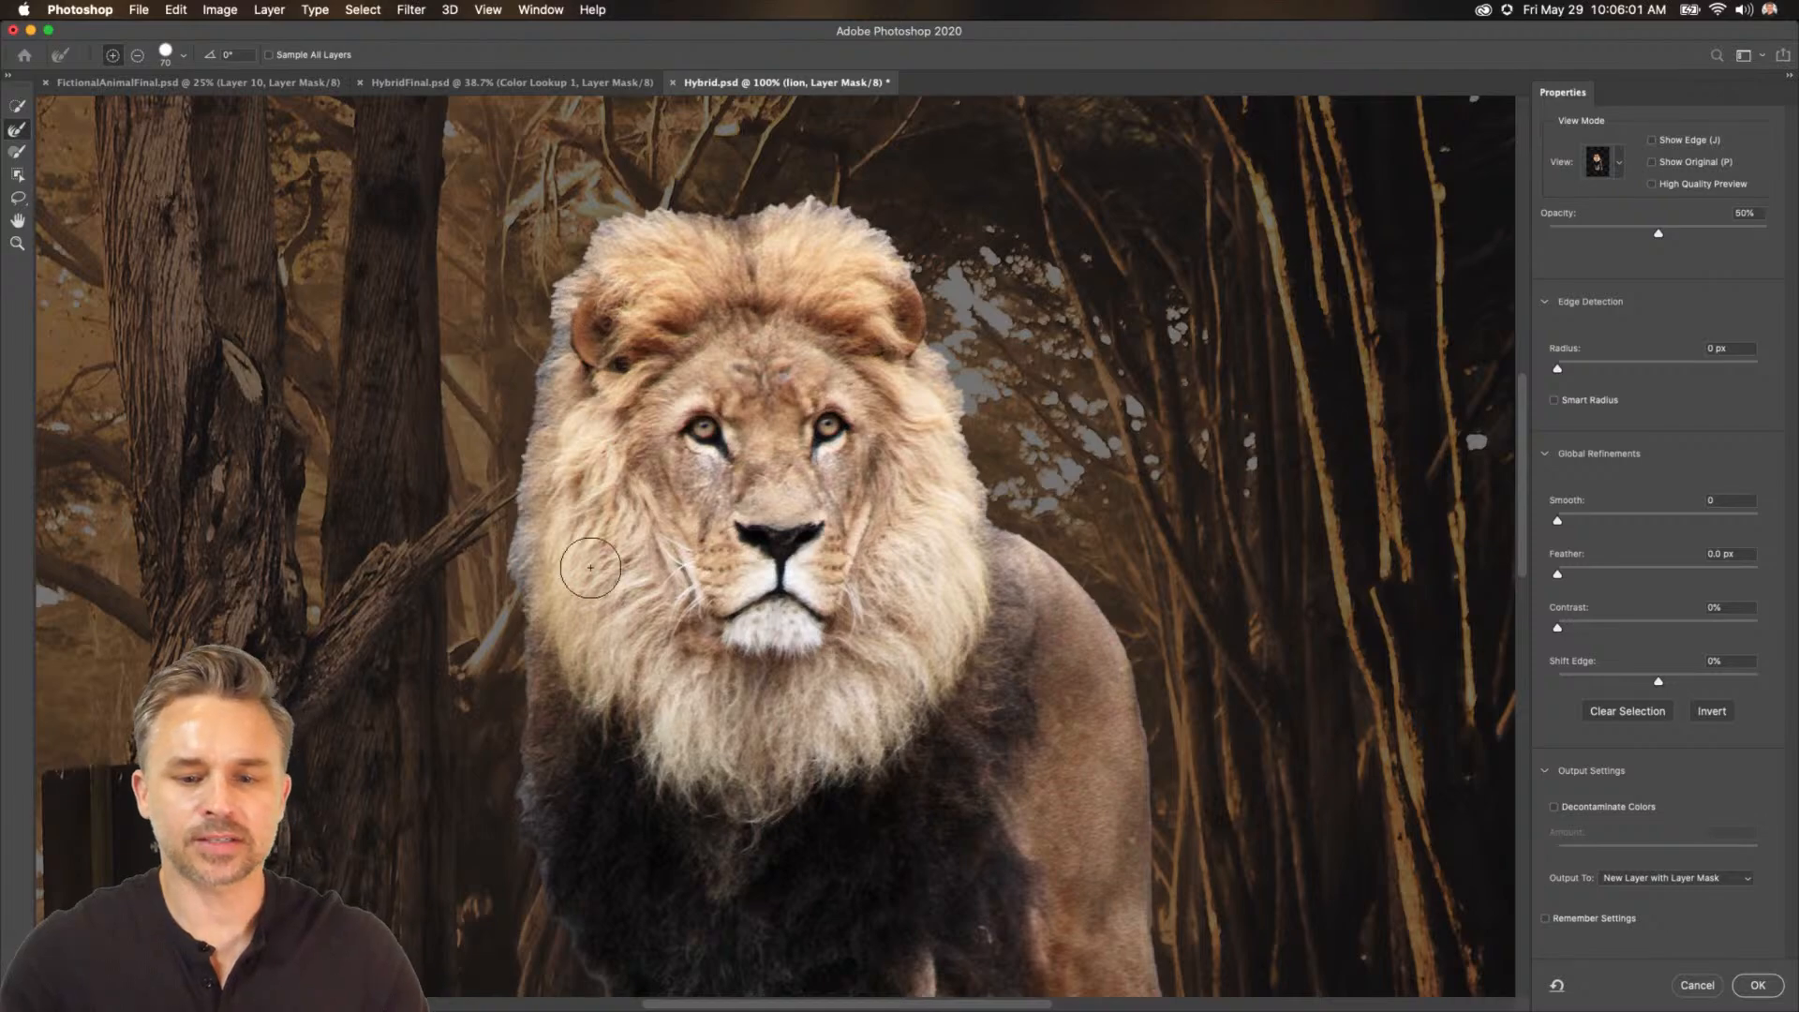
drag(892, 880, 960, 923)
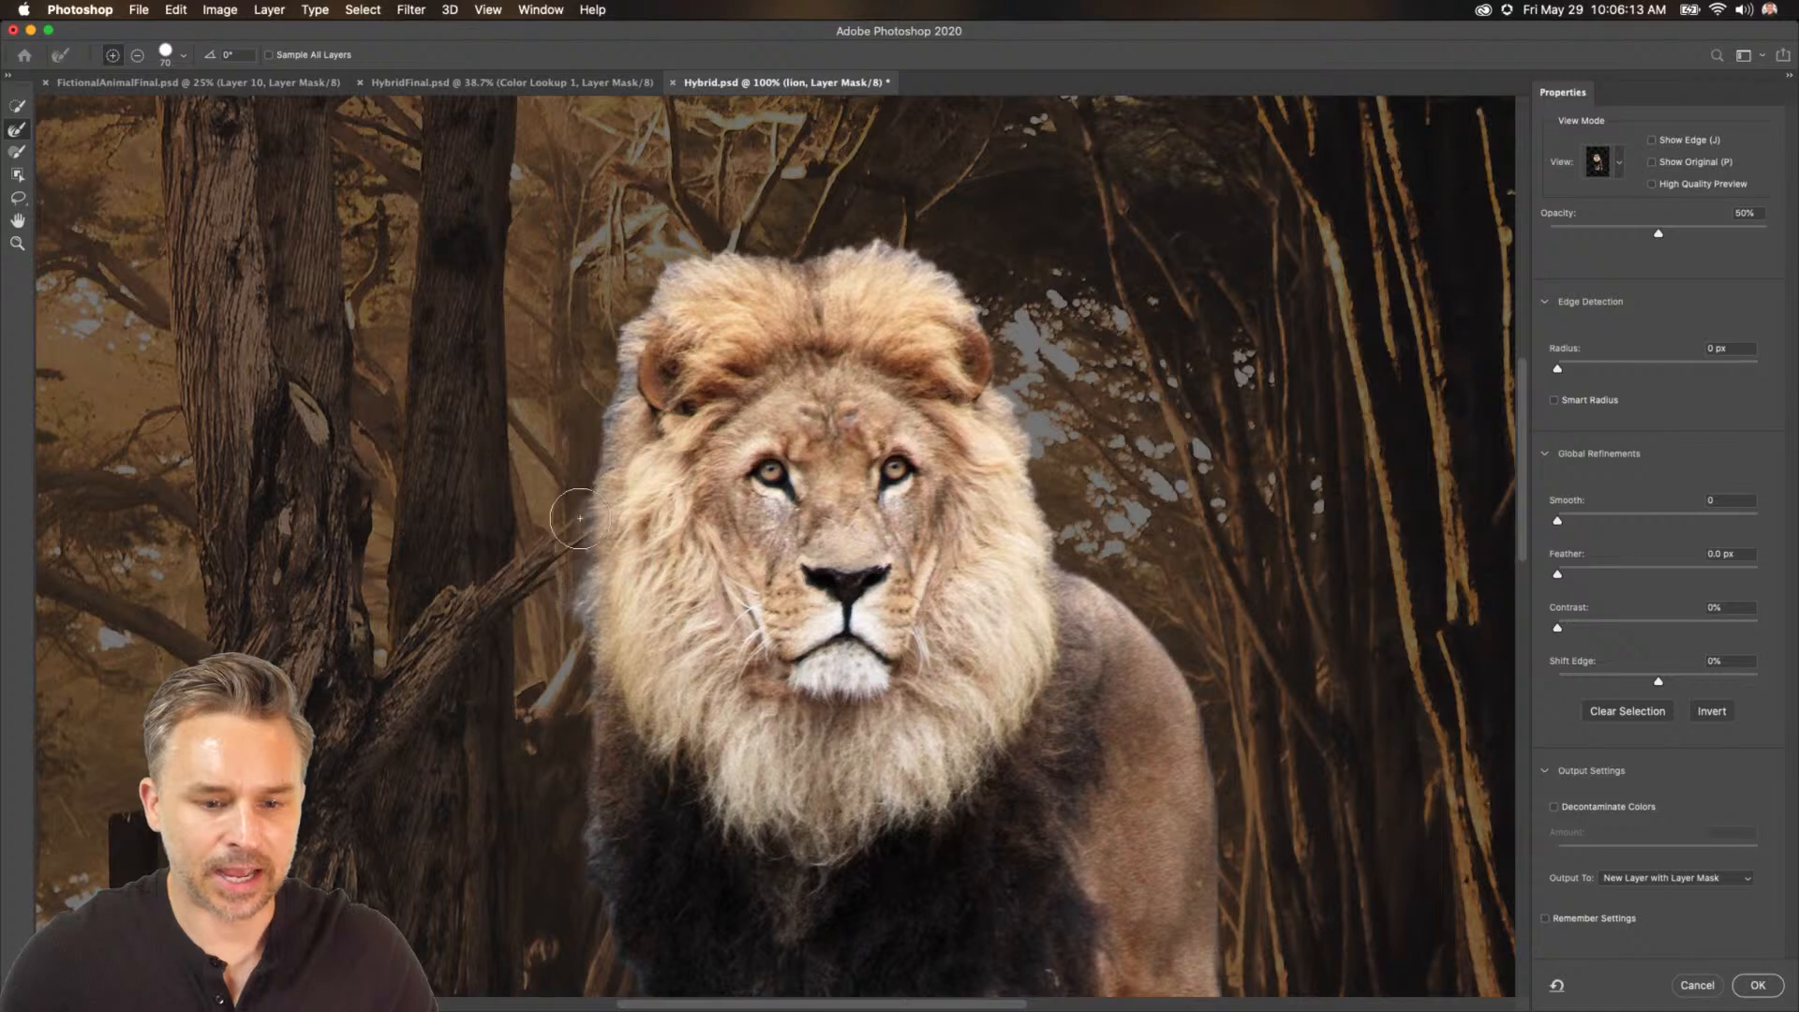
mouse_move(621, 328)
mouse_down()
mouse_move(653, 279)
mouse_move(853, 246)
mouse_move(925, 252)
mouse_move(992, 333)
mouse_up()
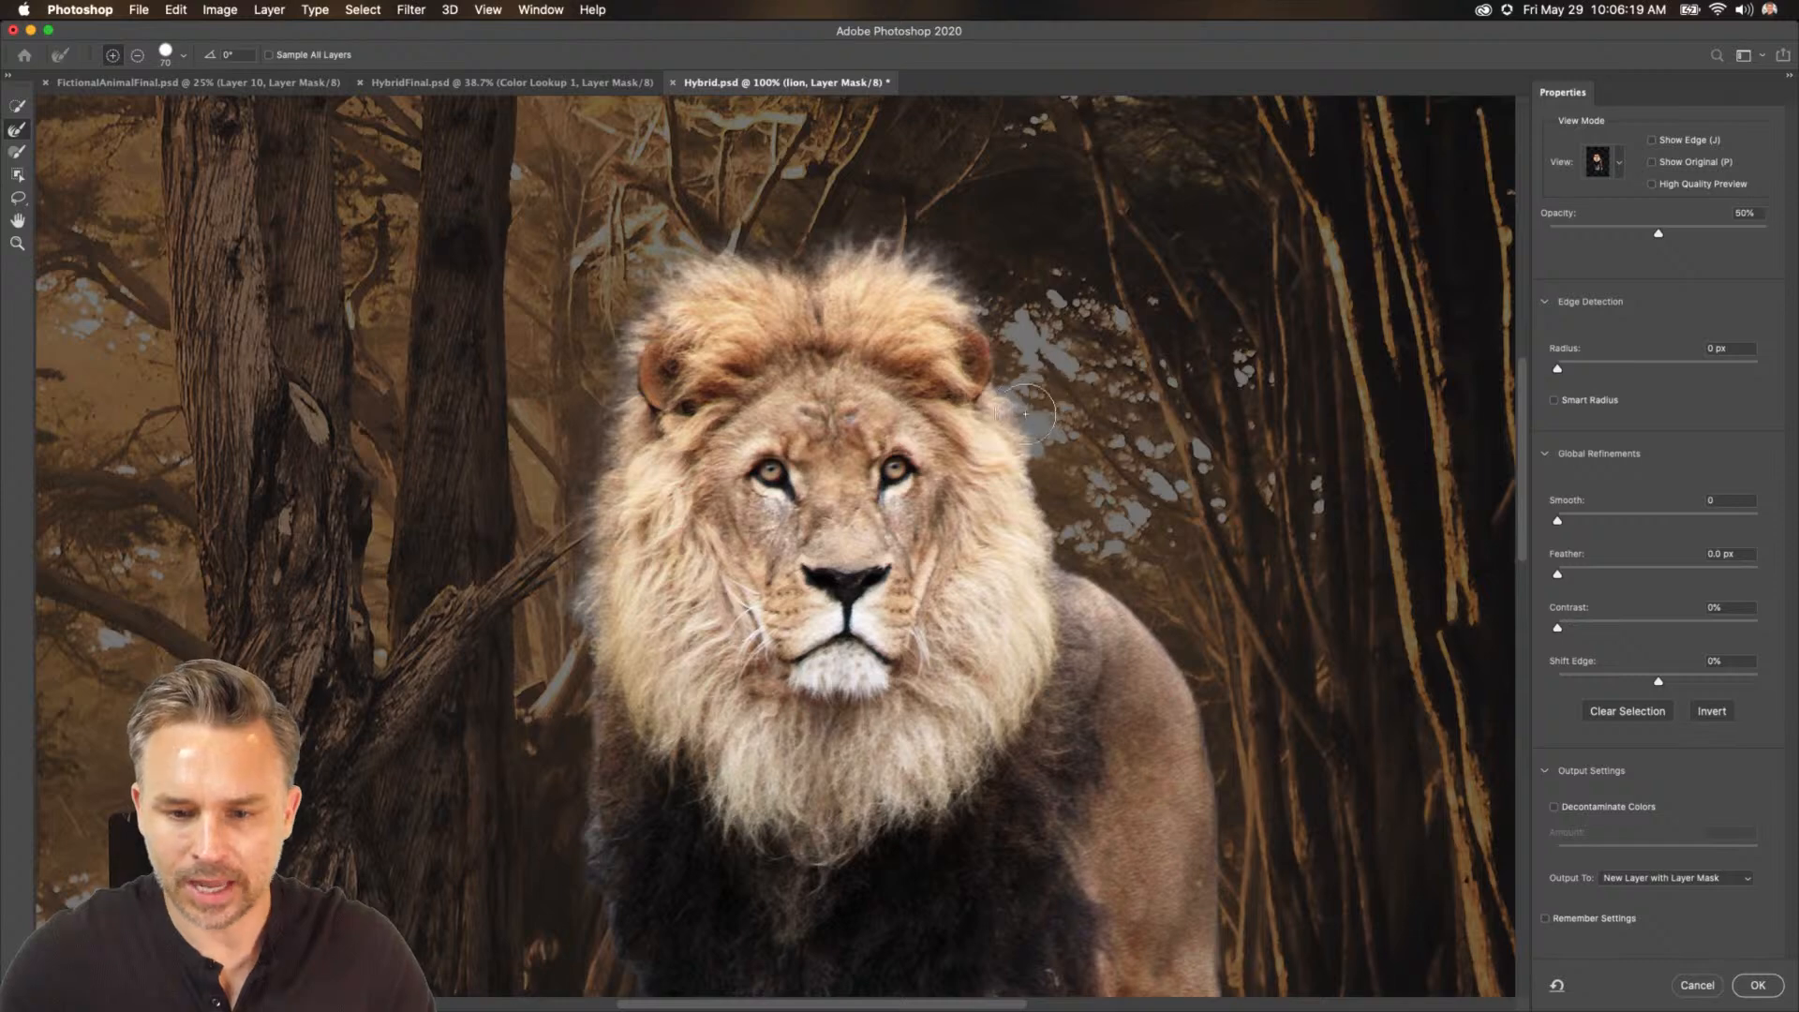
drag(1026, 402, 1062, 538)
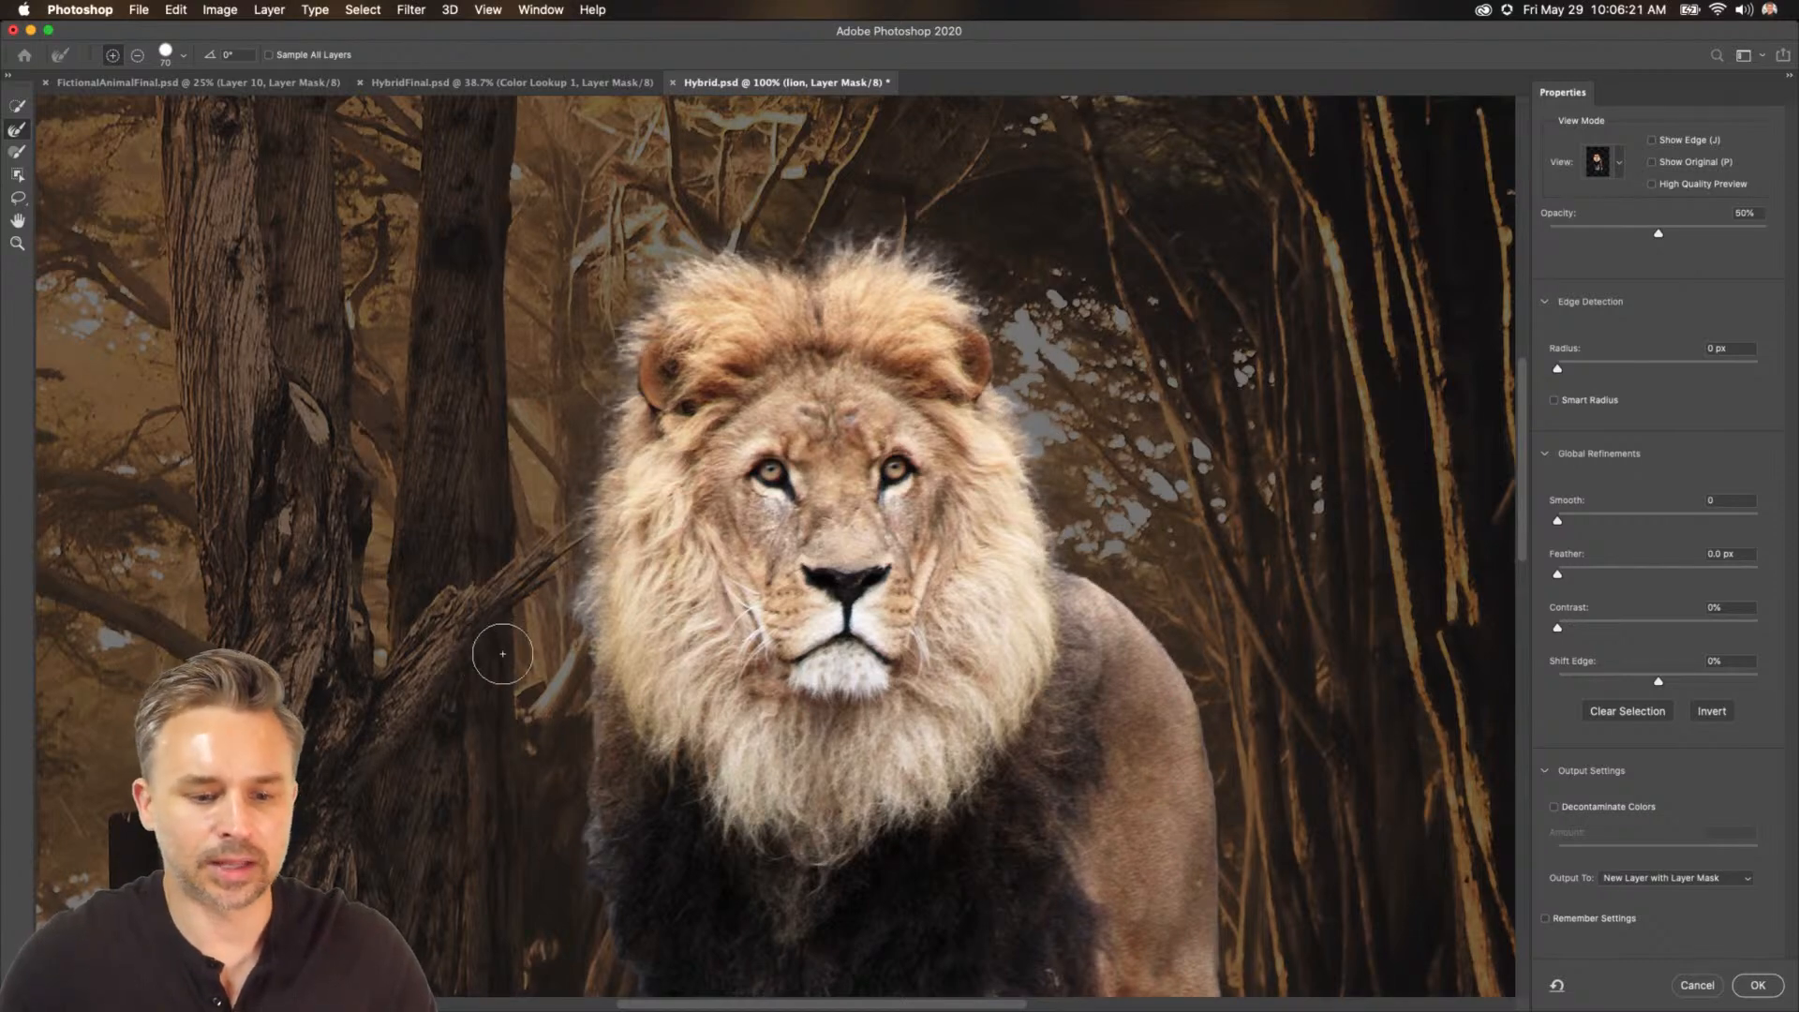
mouse_move(586, 601)
mouse_down()
mouse_move(577, 748)
mouse_move(552, 652)
mouse_move(547, 403)
mouse_up()
Shrink the Refine Edge Brush and refine the edges along the lion's chest and legs.
key(bracketleft)
key(bracketleft)
key(bracketleft)
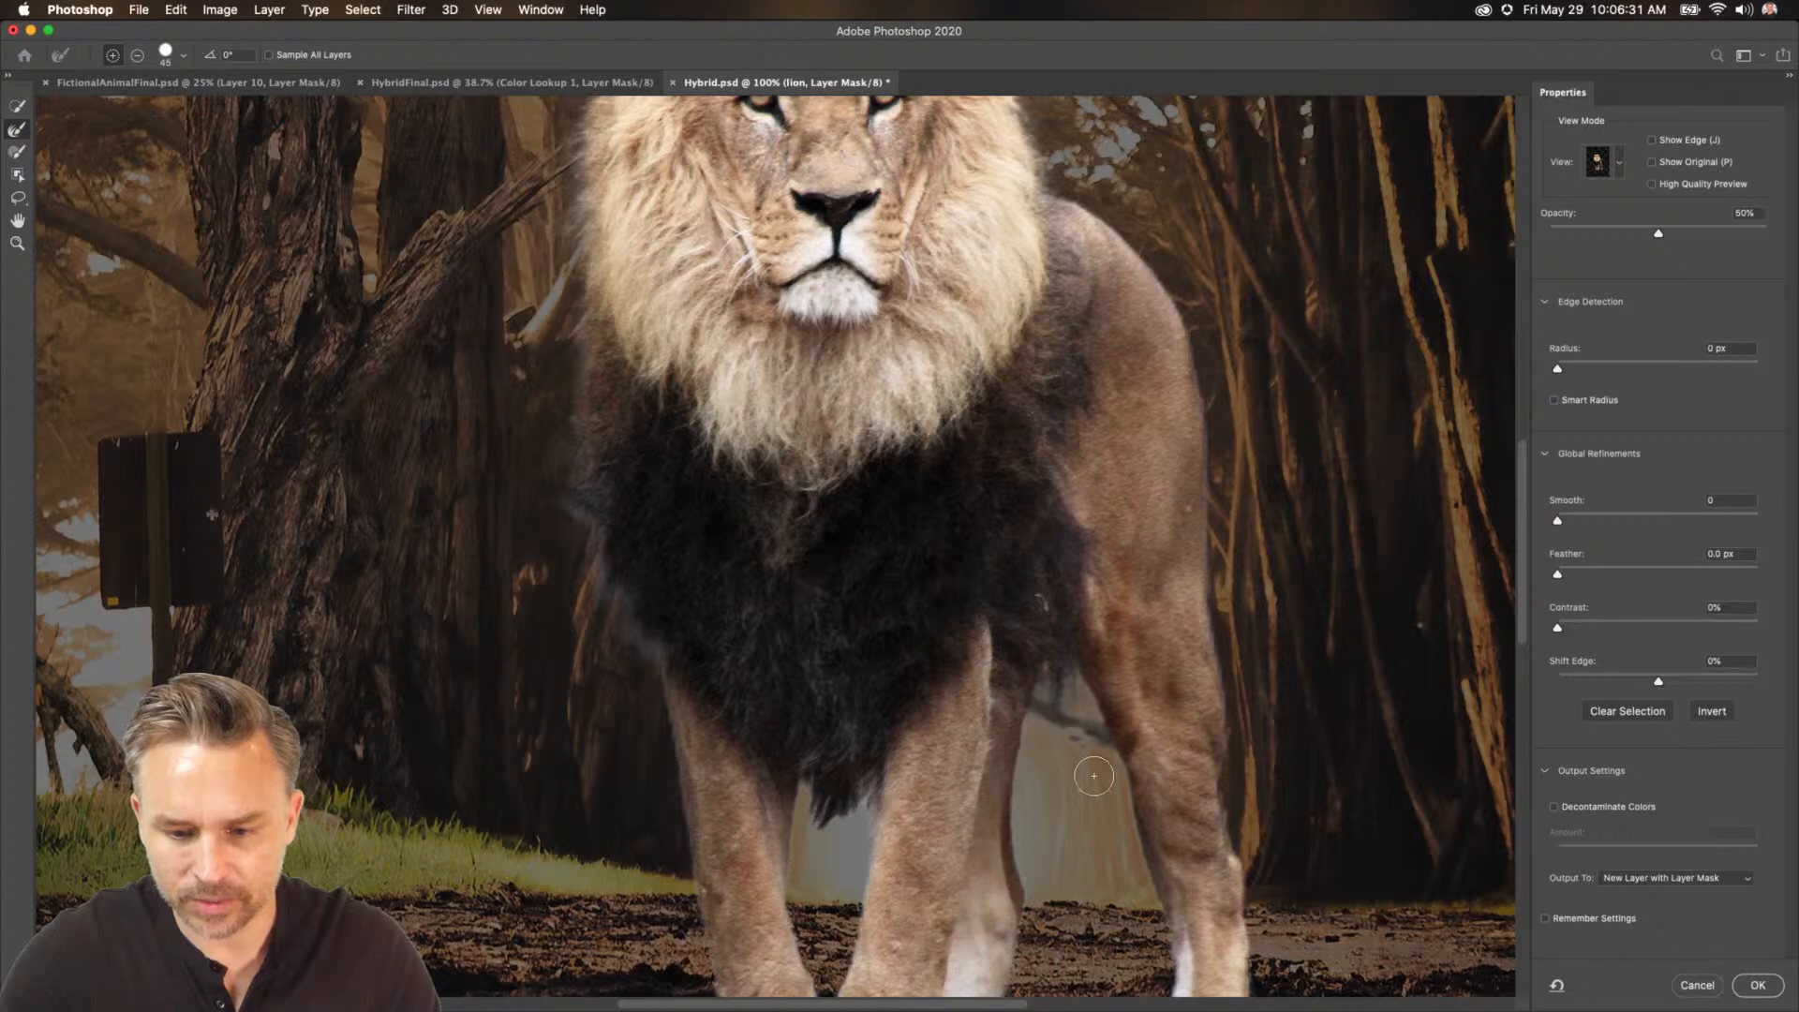
drag(1076, 824, 1068, 344)
mouse_move(1023, 471)
mouse_down()
mouse_move(965, 816)
mouse_move(937, 431)
mouse_up()
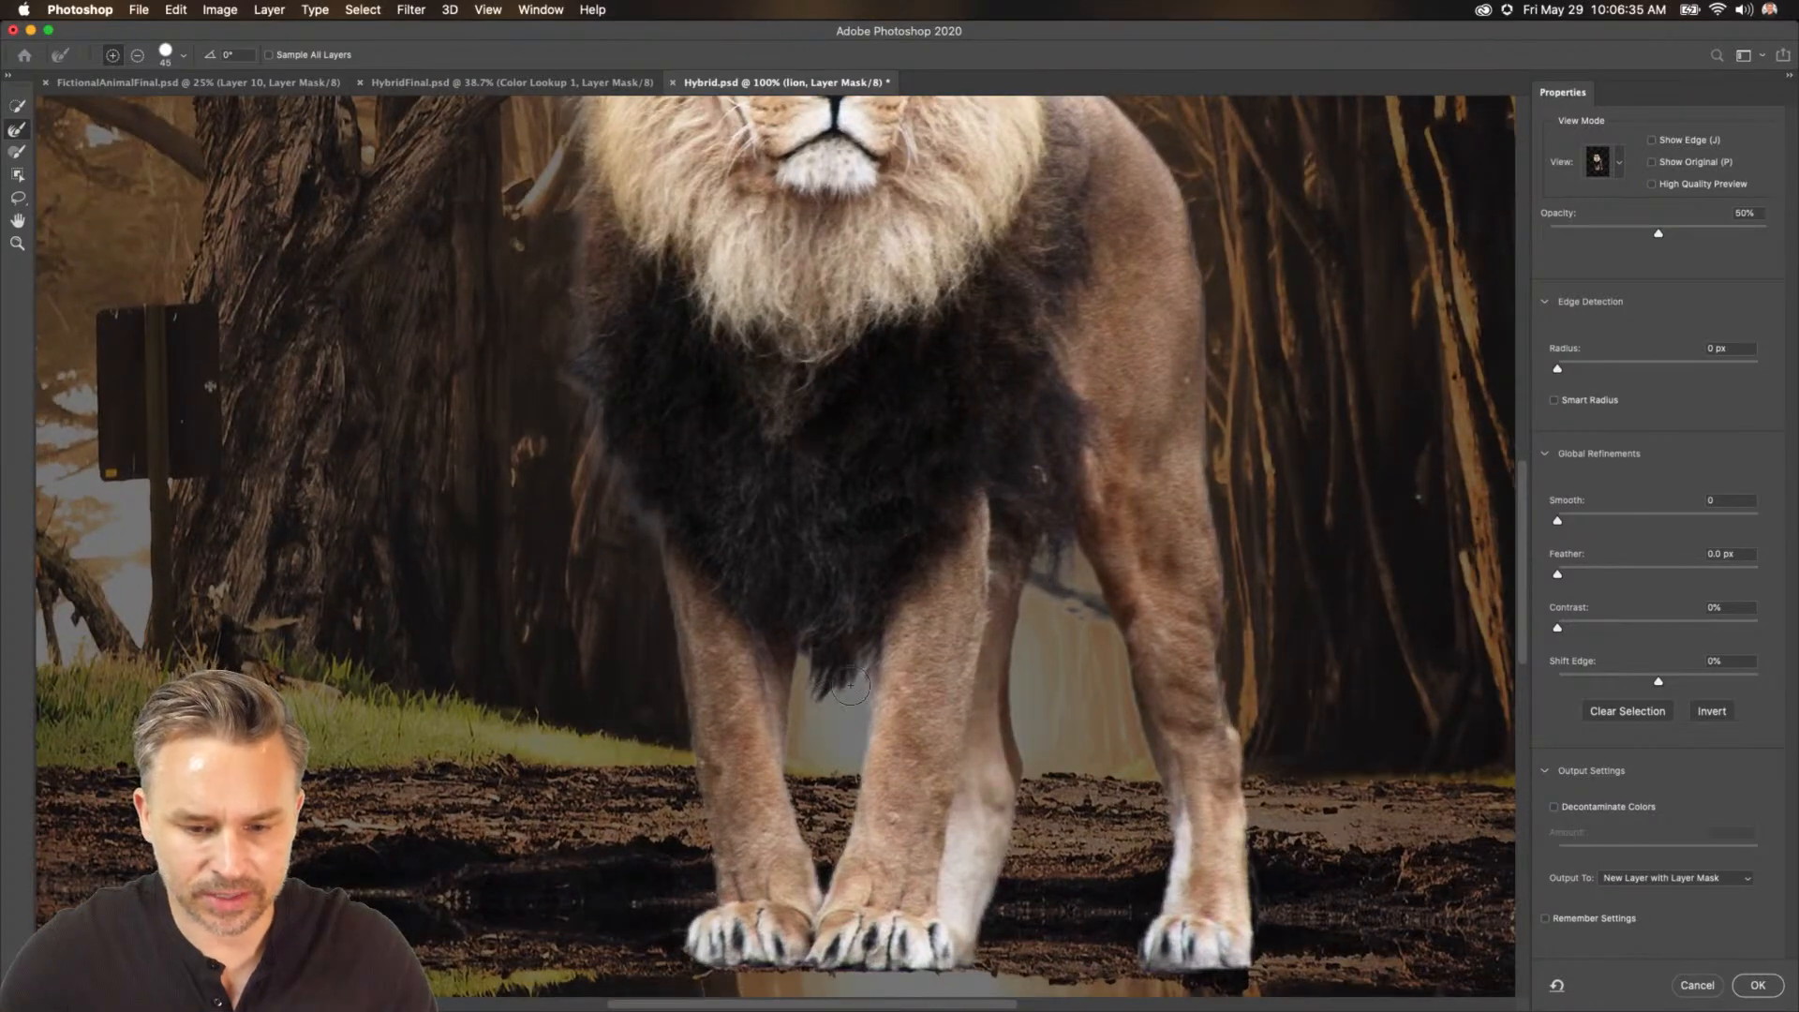
drag(596, 402, 602, 755)
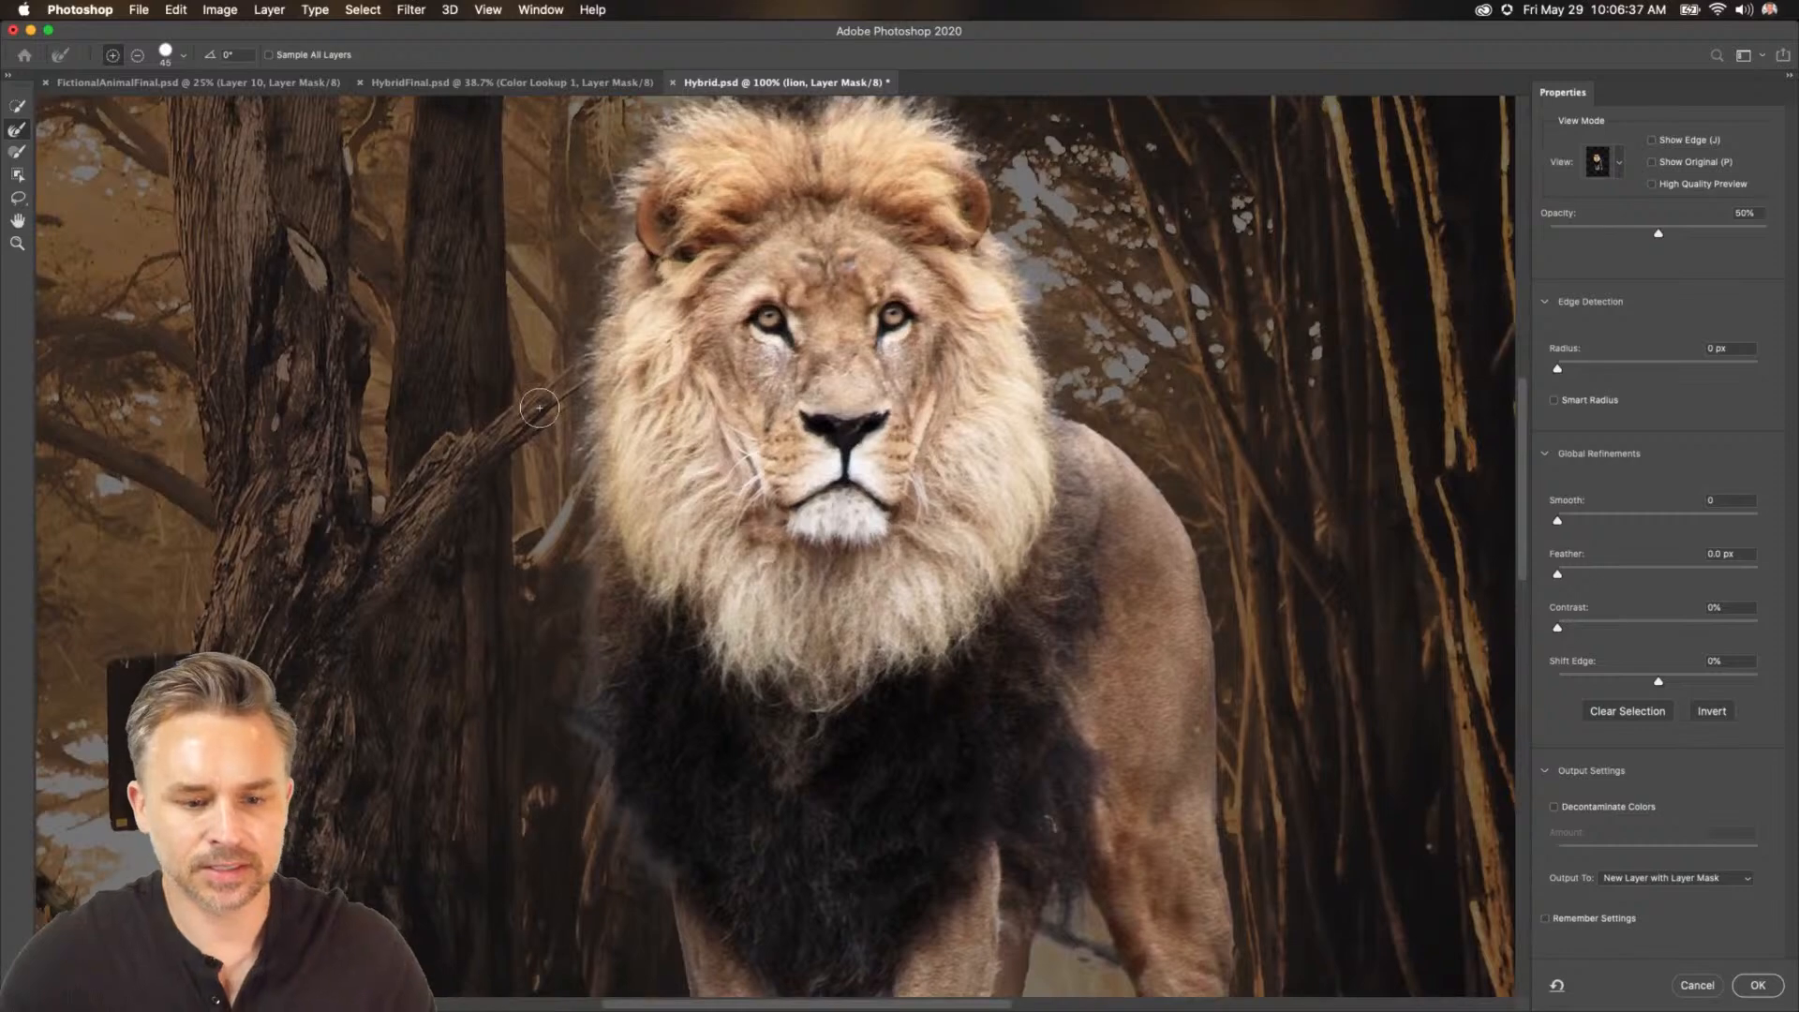
Switch to the Brush tool in Select and Mask, set its size to 150 px and adjust its hardness.
click(16, 155)
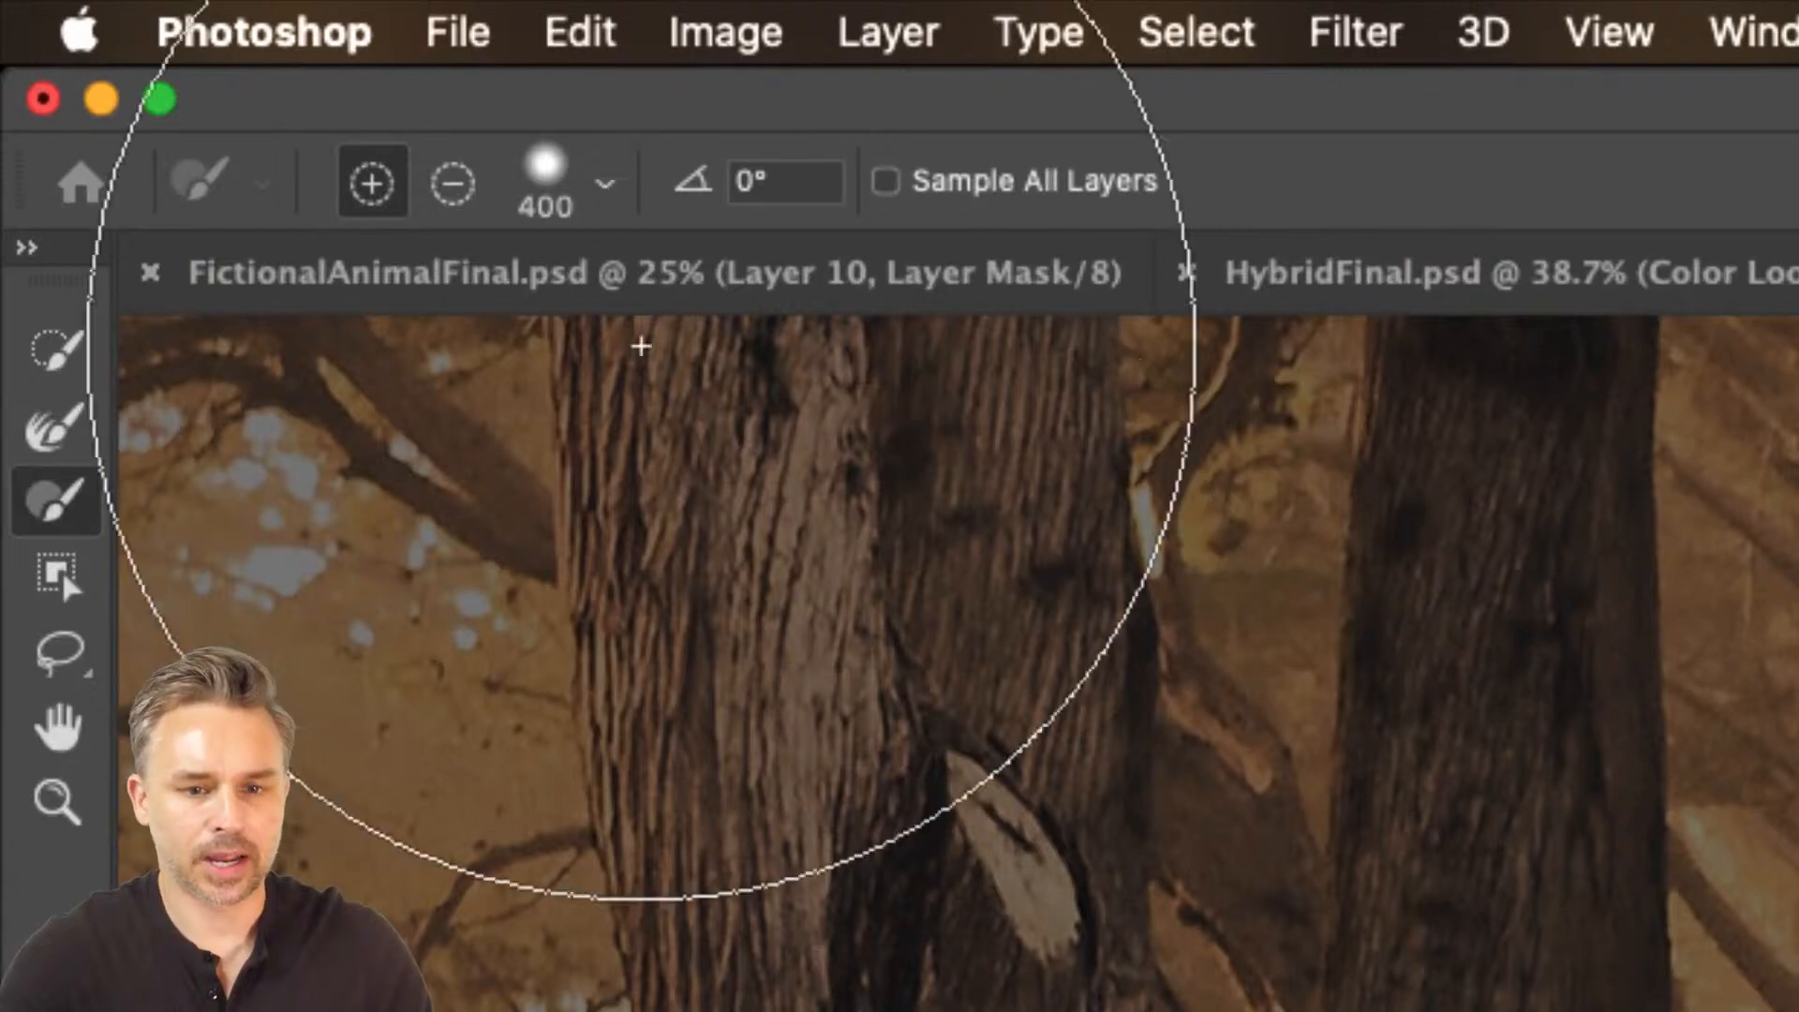
key(bracketleft)
key(bracketleft)
key(bracketleft)
key(bracketleft)
key(bracketleft)
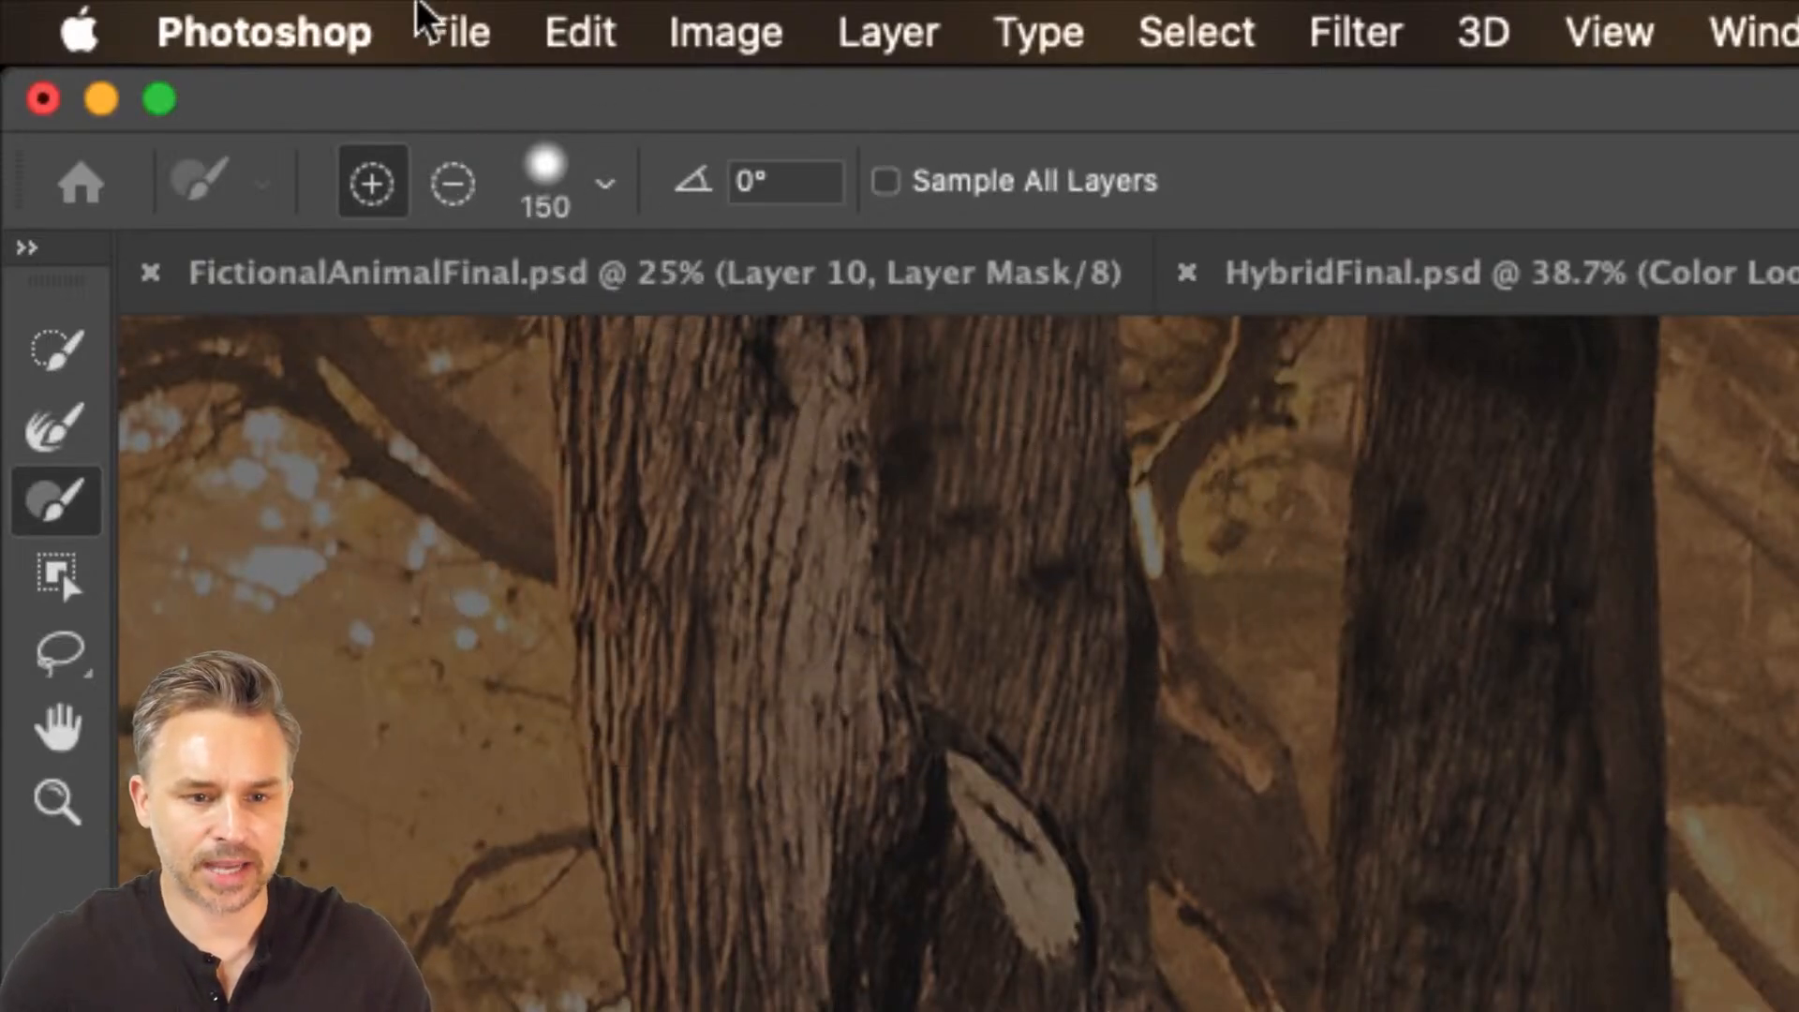
click(602, 188)
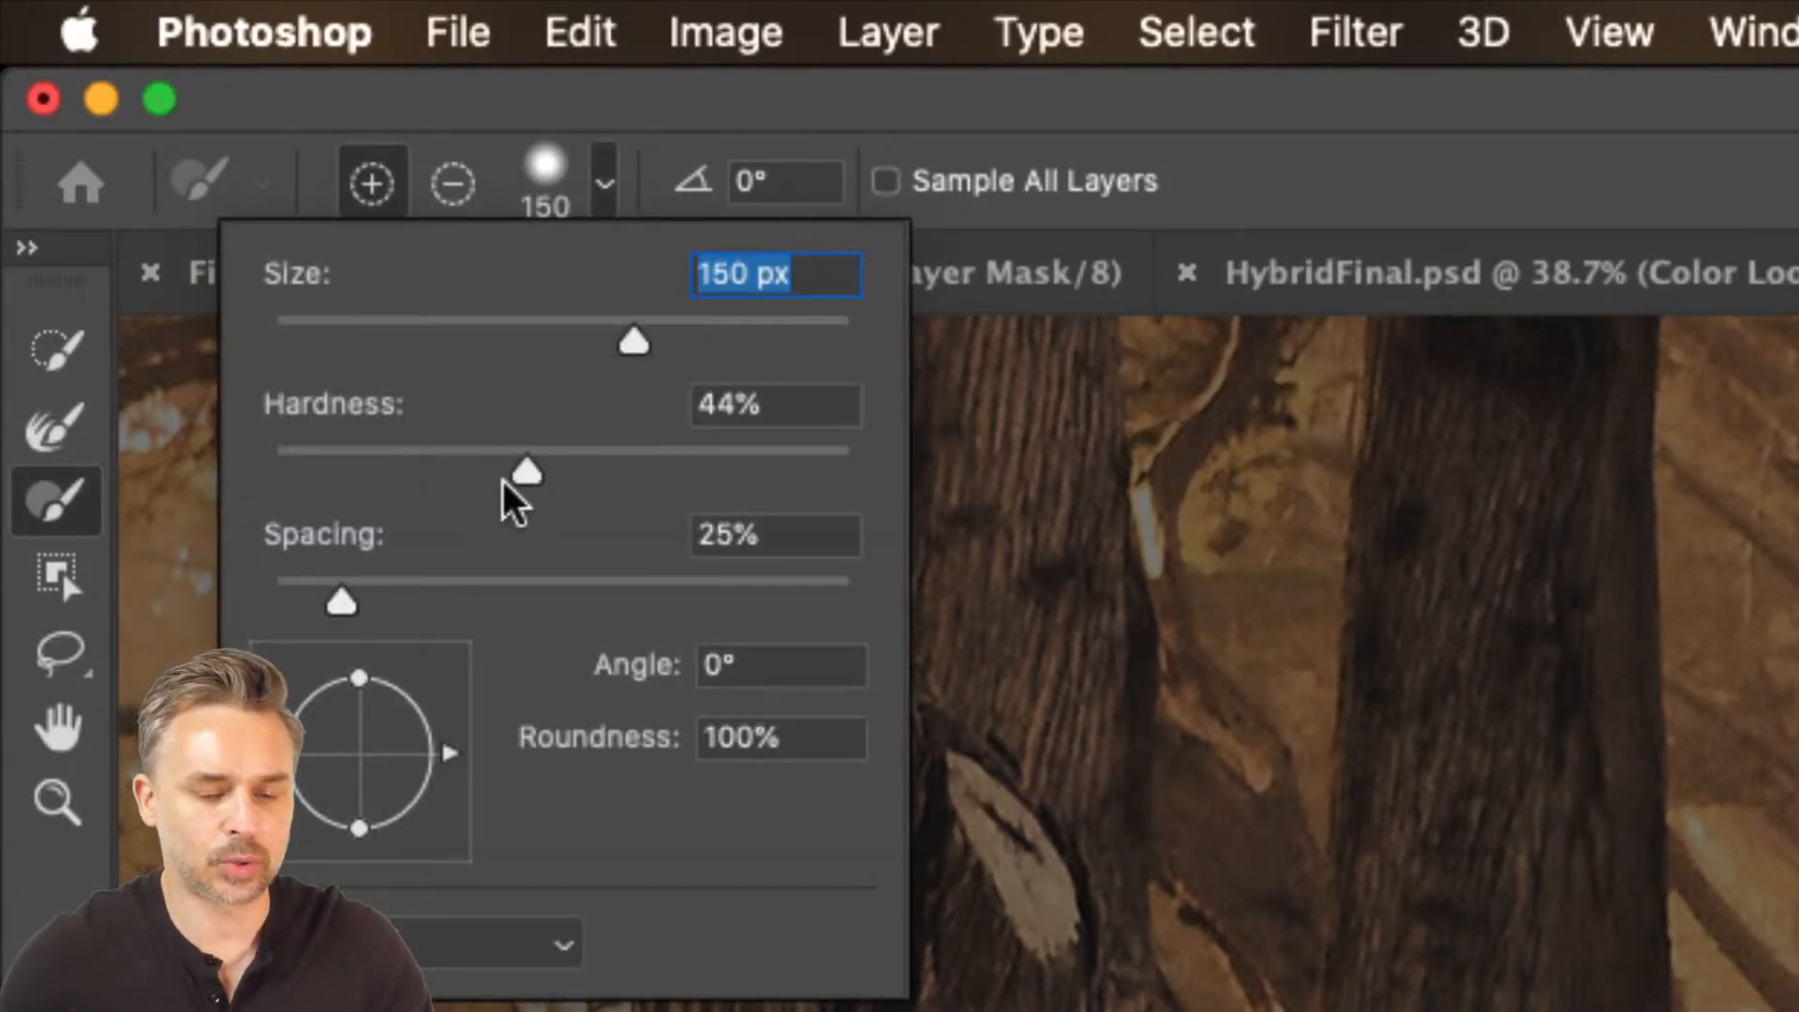
click(703, 205)
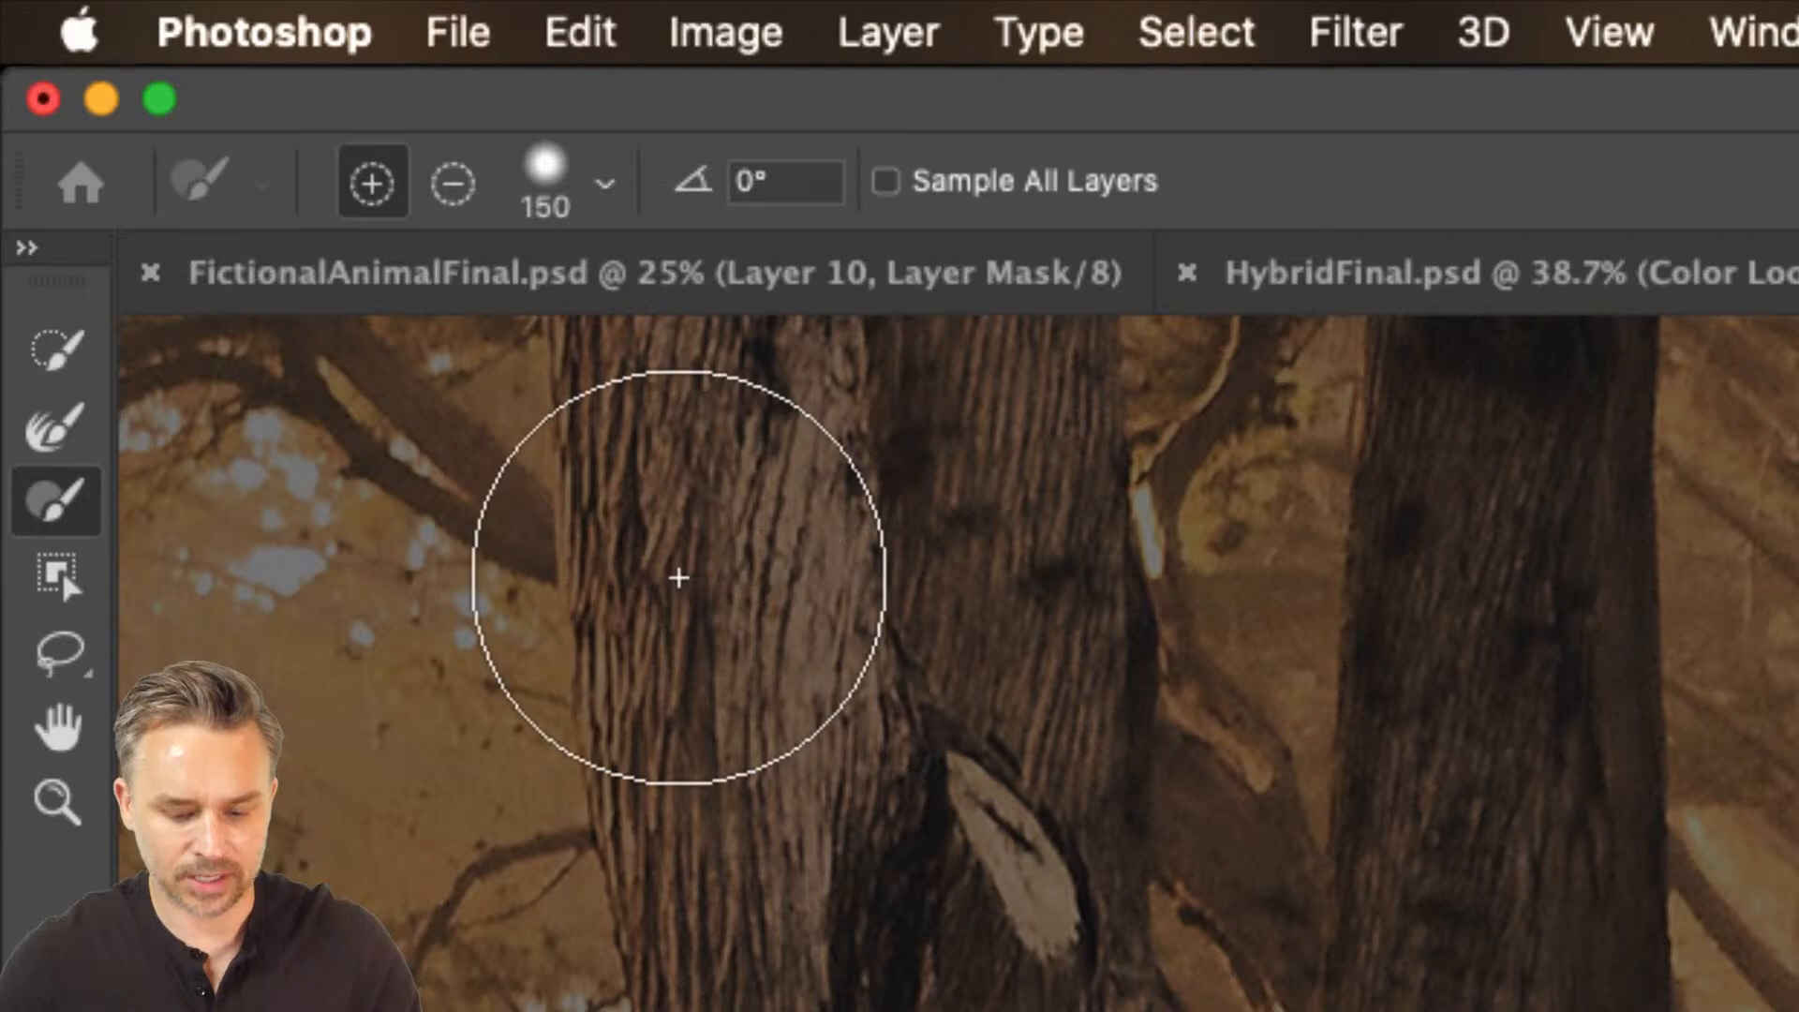
key(shift+bracketleft)
key(shift+bracketleft)
key(shift+bracketright)
key(shift+bracketright)
key(shift+bracketright)
key(shift+bracketright)
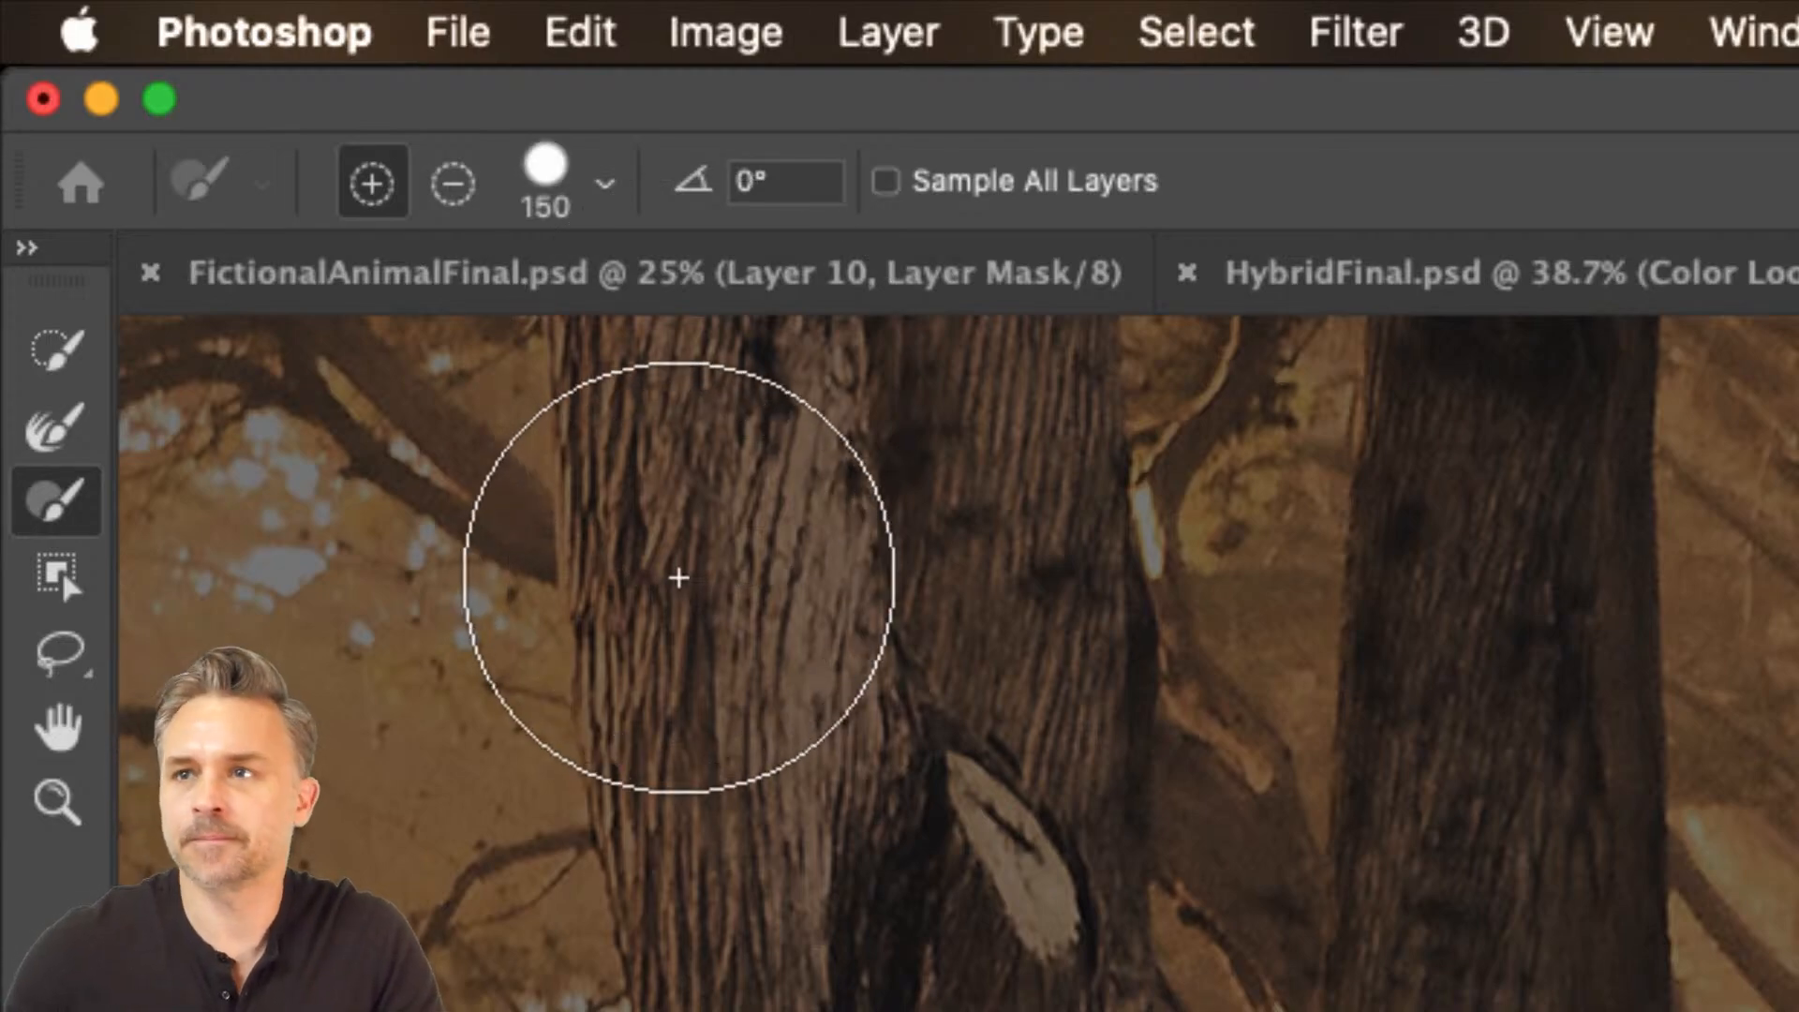
key(shift+bracketleft)
key(shift+bracketleft)
key(shift+bracketleft)
key(shift+bracketleft)
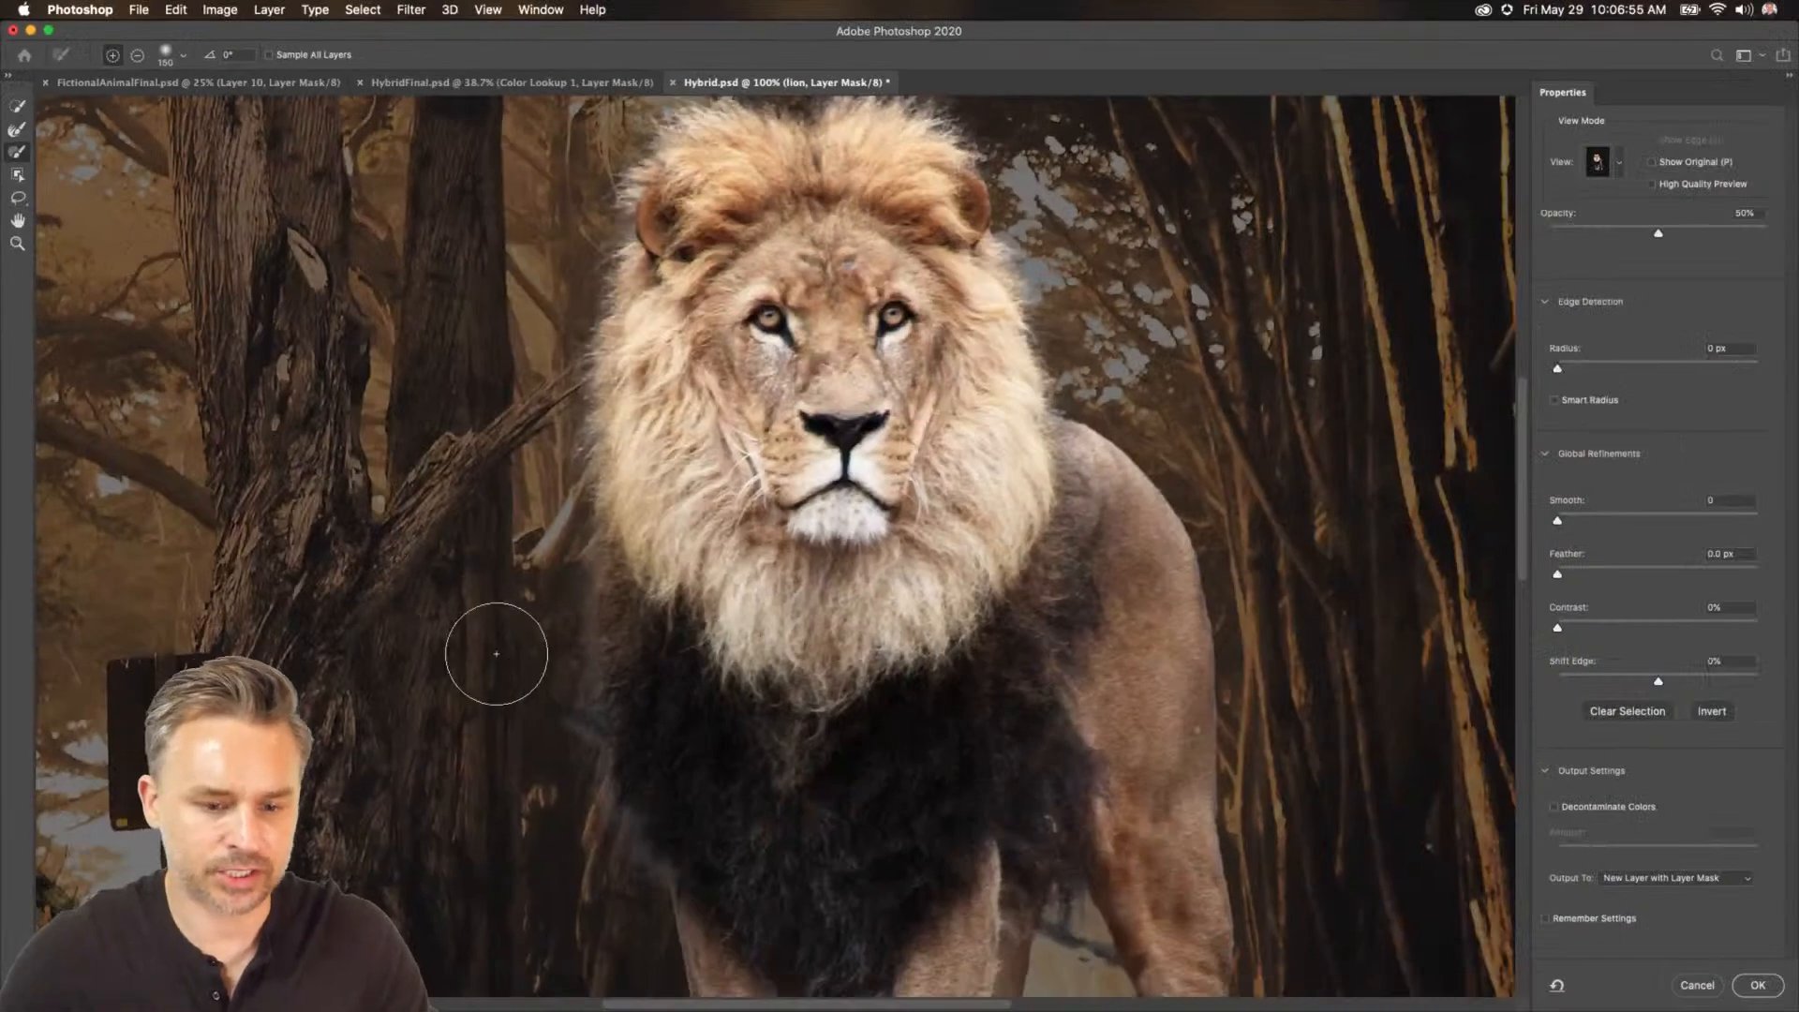
Paint with the brush along the lion's left side and mane to restore the mask there.
drag(527, 621, 537, 689)
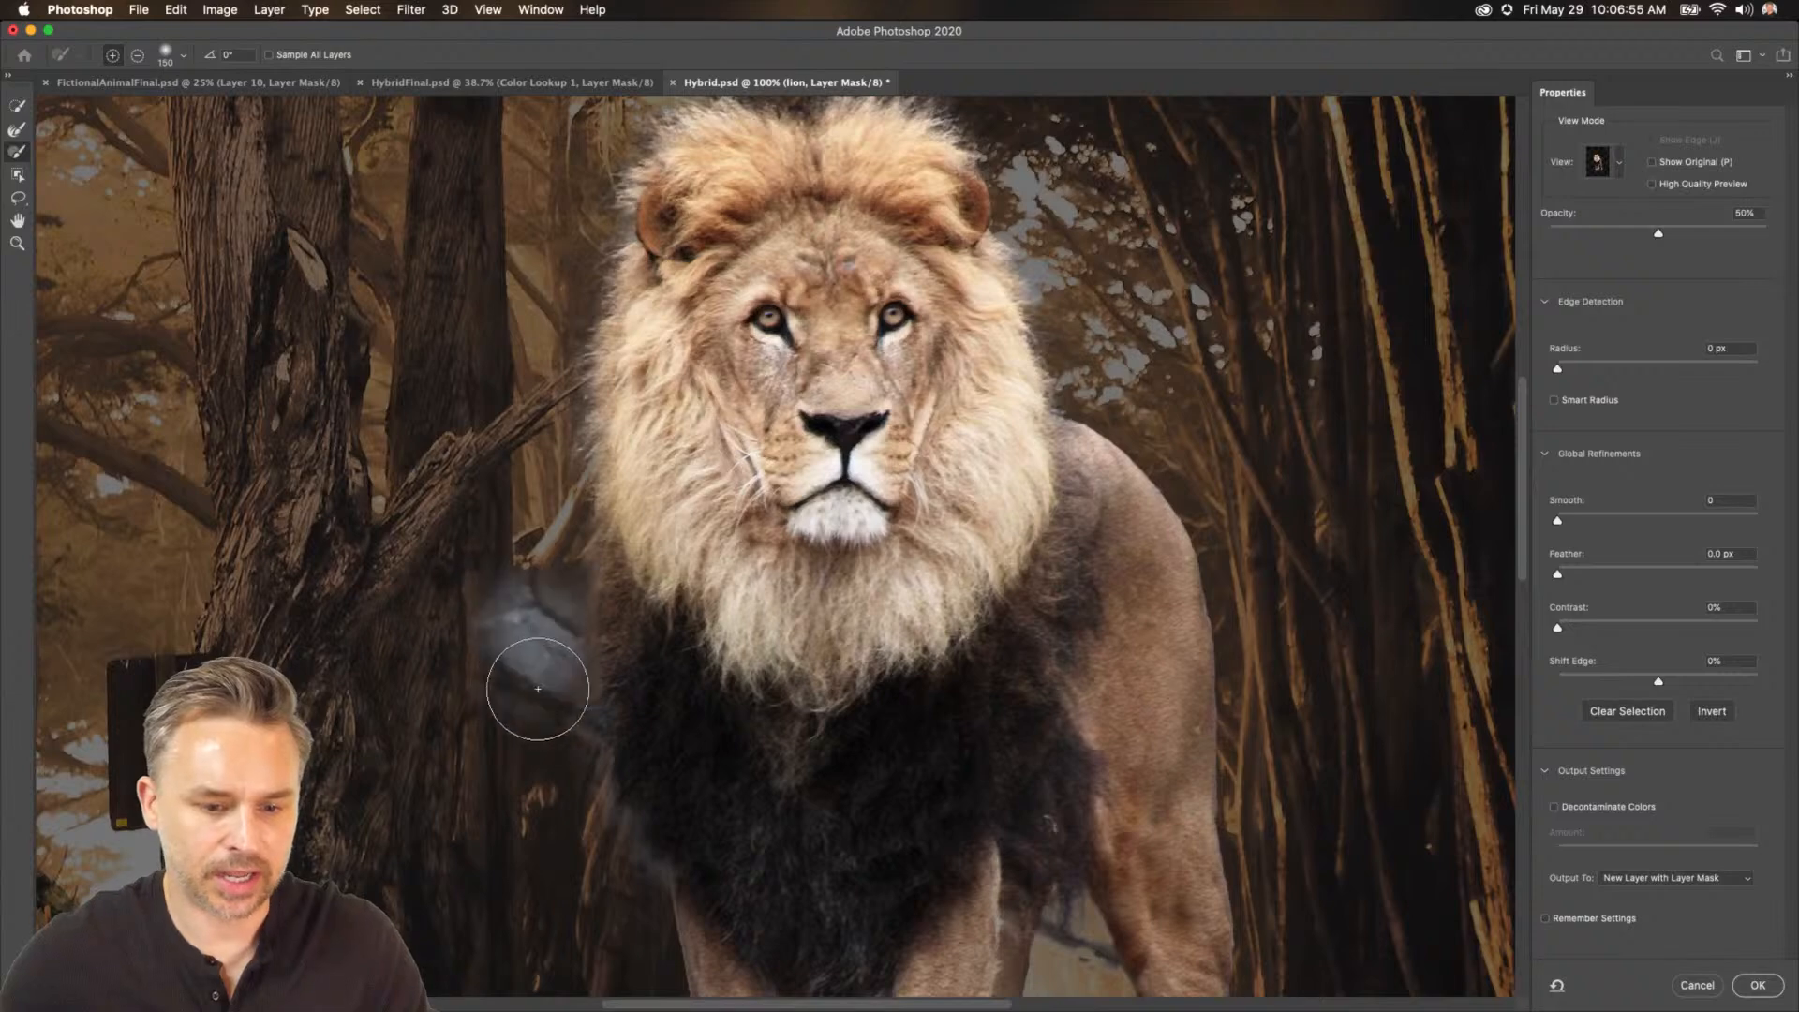
key(super+z)
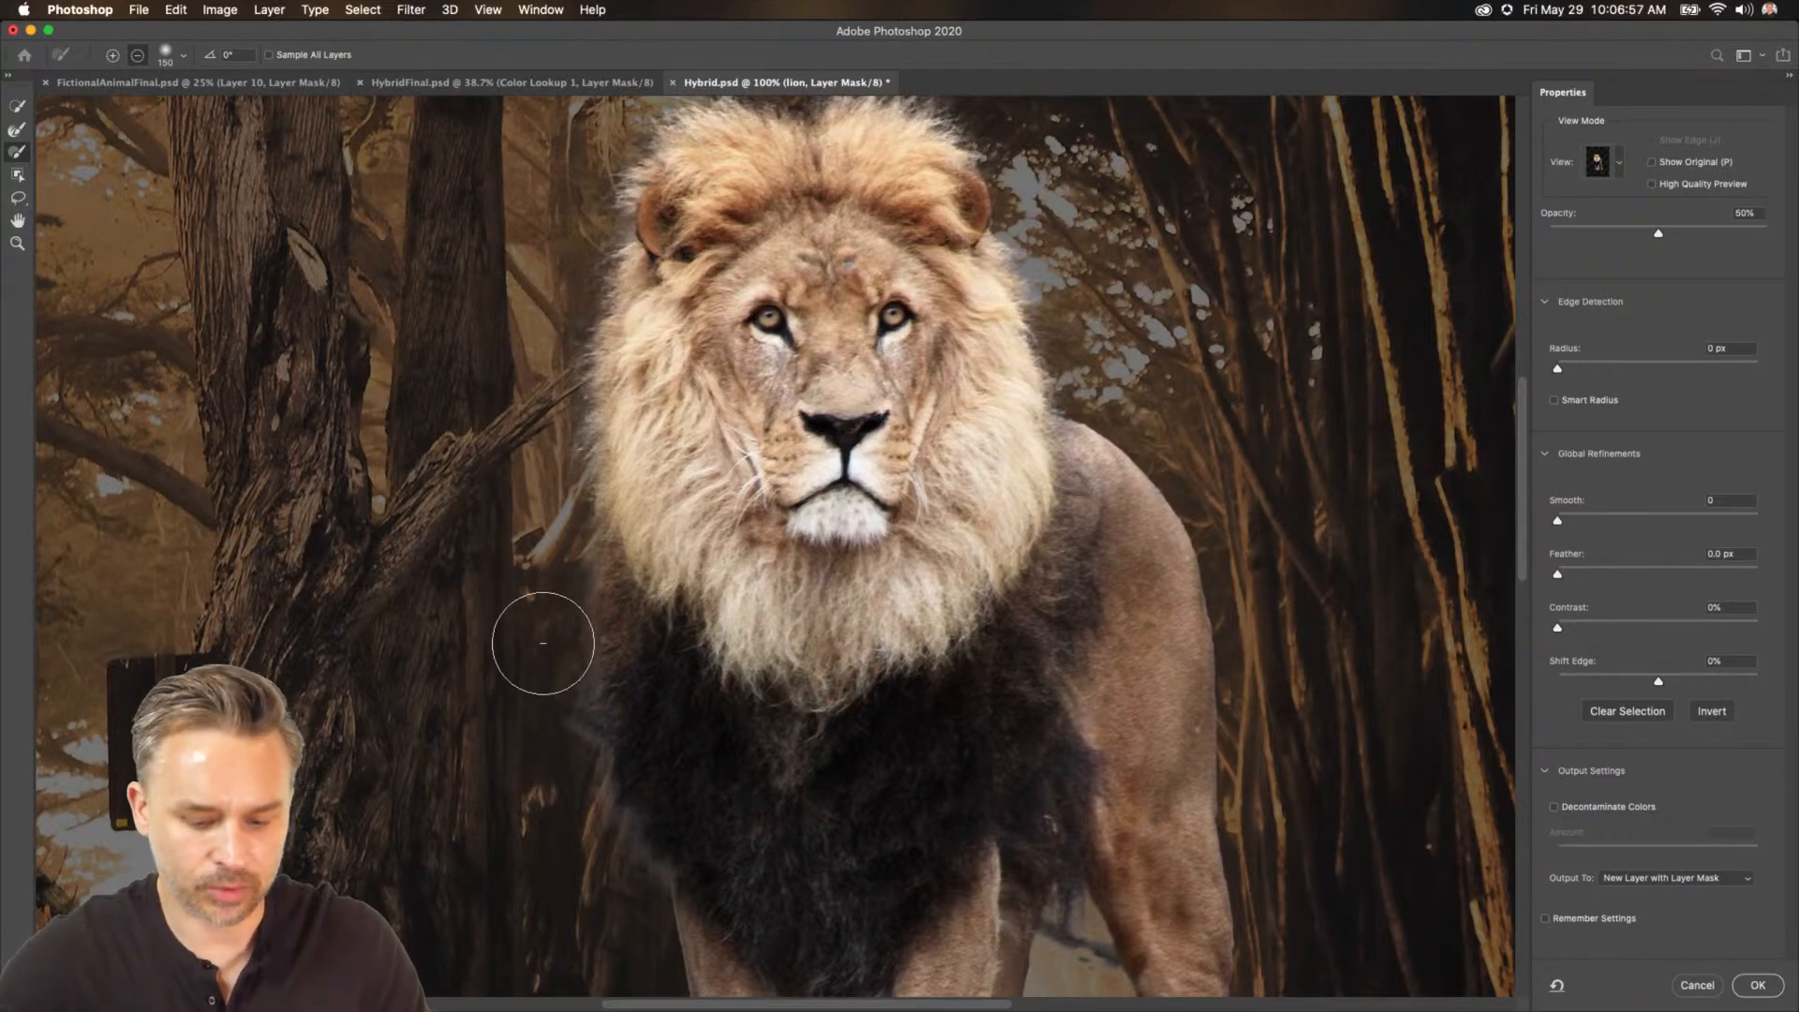
mouse_move(544, 666)
mouse_down()
mouse_move(540, 770)
mouse_move(570, 813)
mouse_move(554, 756)
mouse_move(586, 867)
mouse_up()
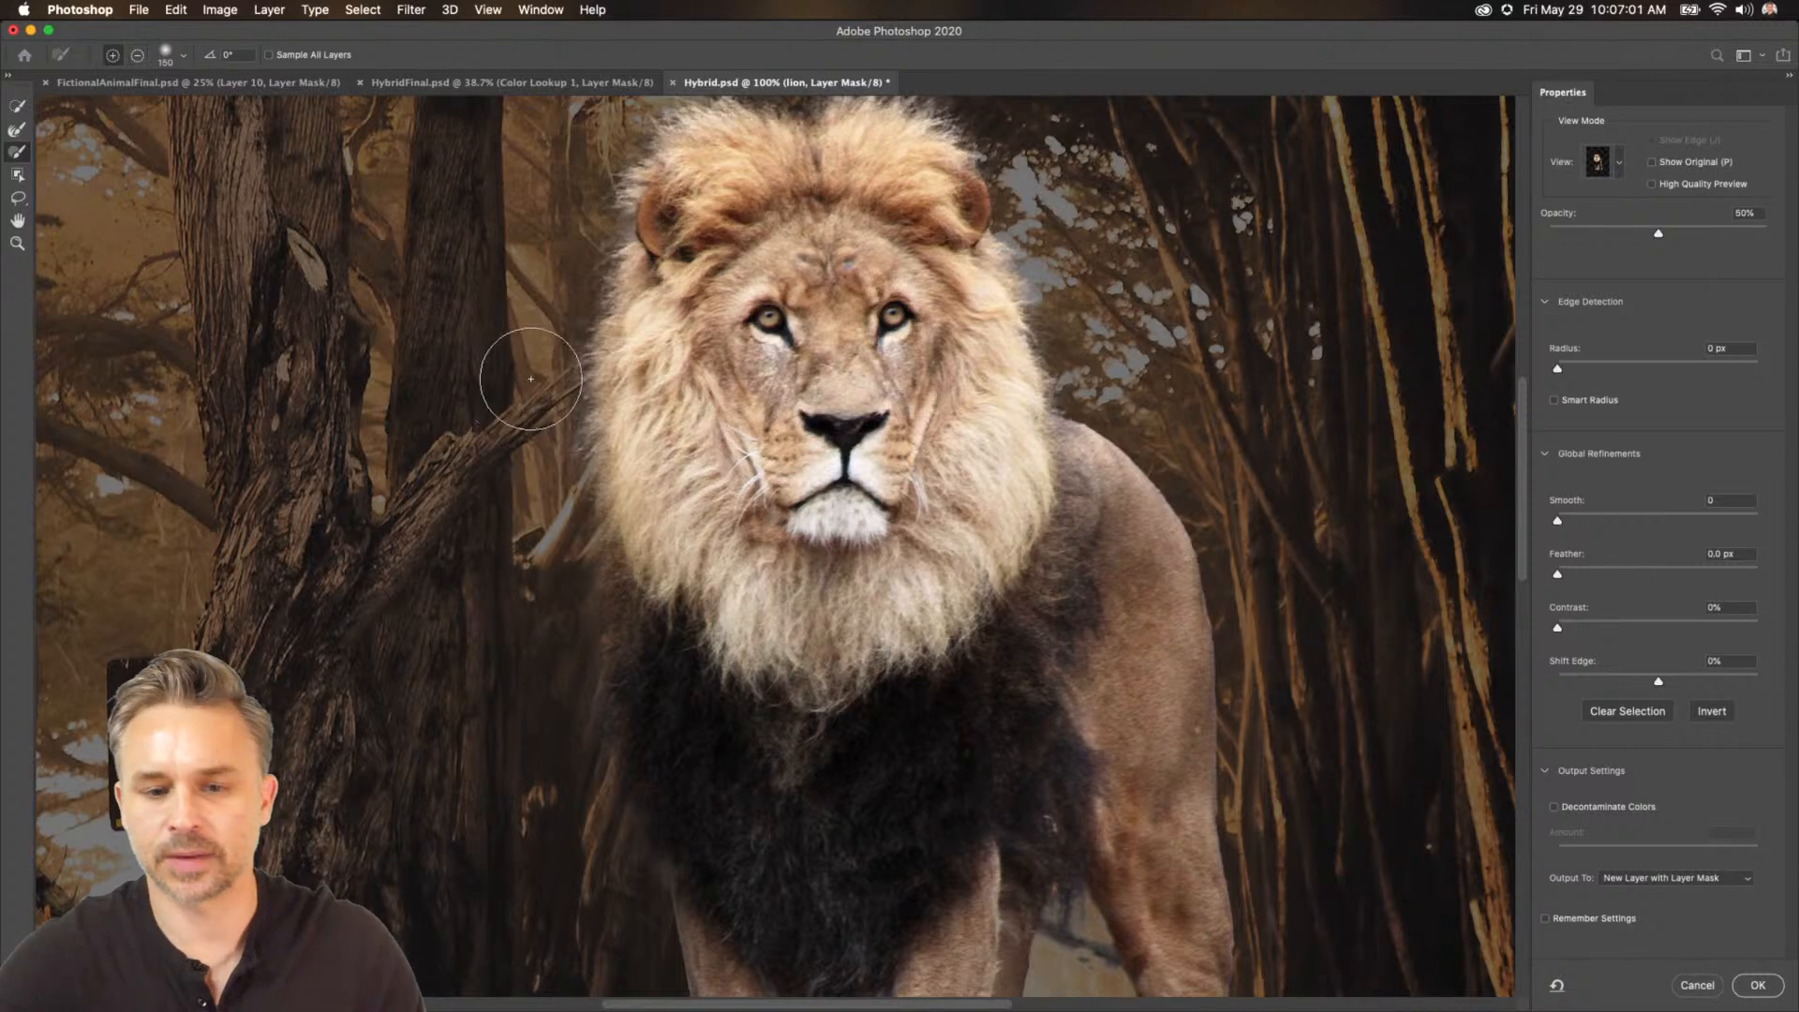
drag(870, 631, 847, 500)
drag(956, 370, 995, 521)
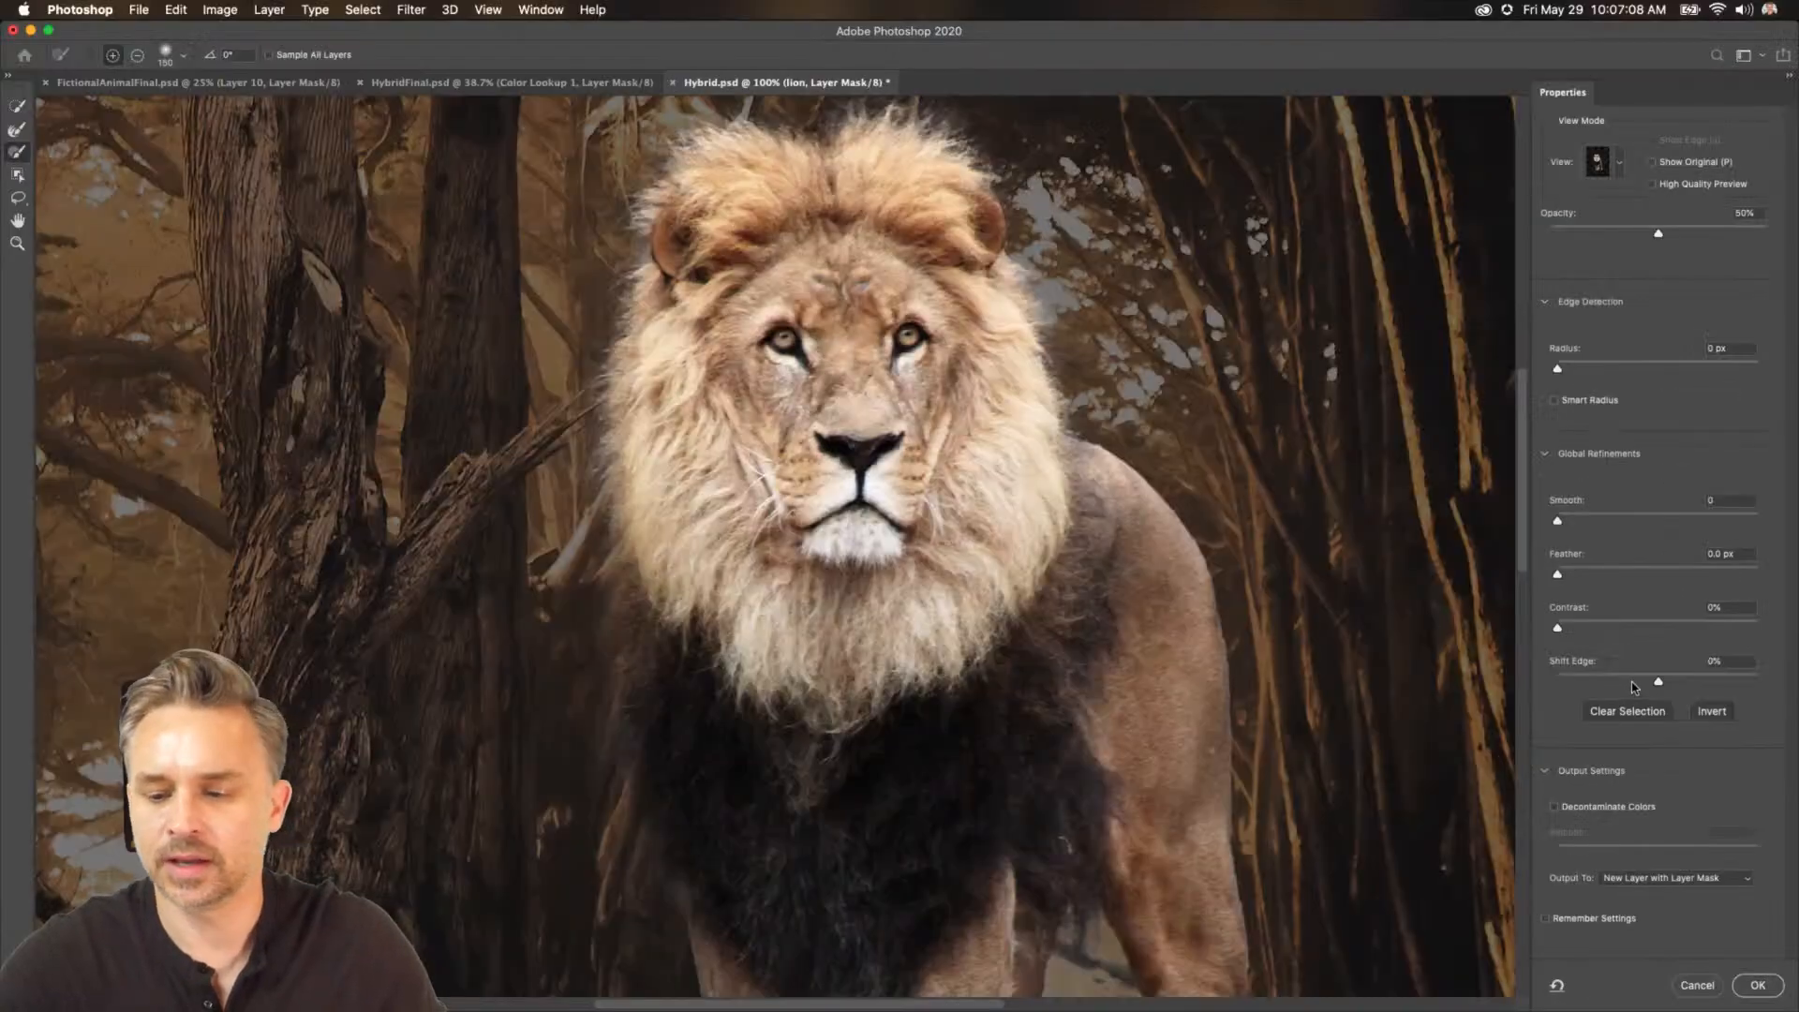
Set Shift Edge to -32% and apply the Select and Mask refinement.
click(1269, 661)
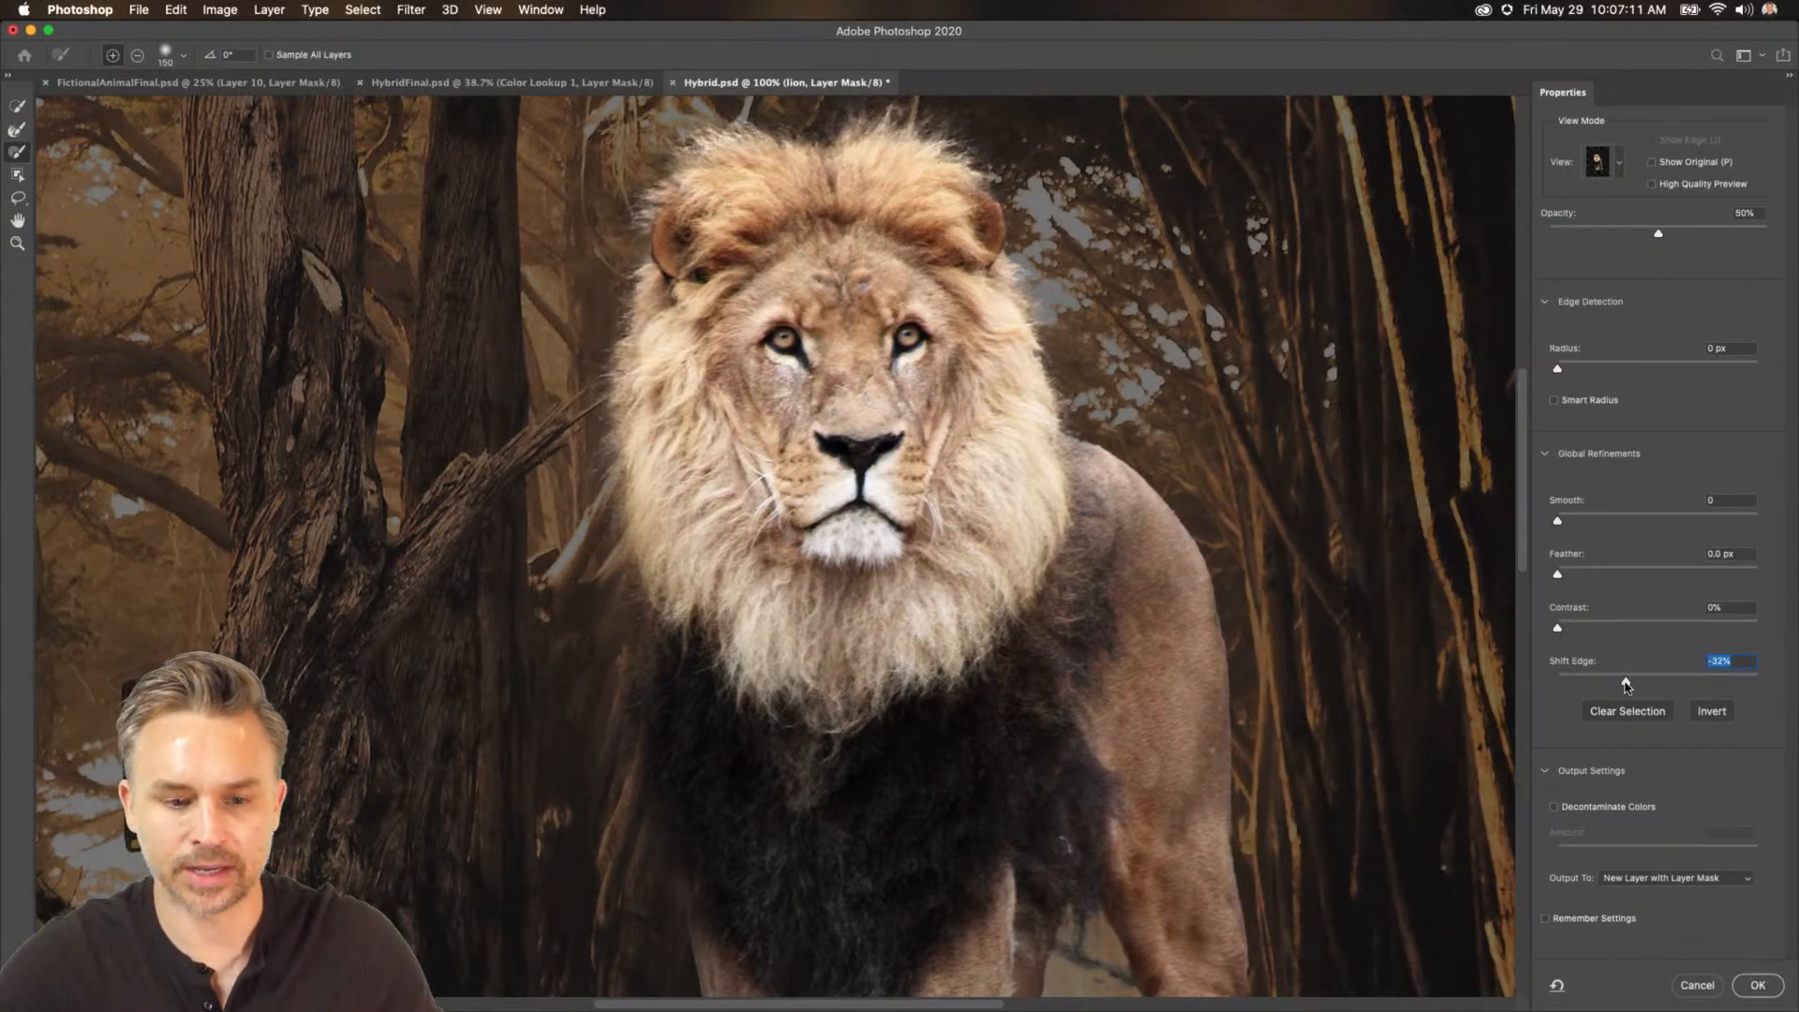
click(1758, 985)
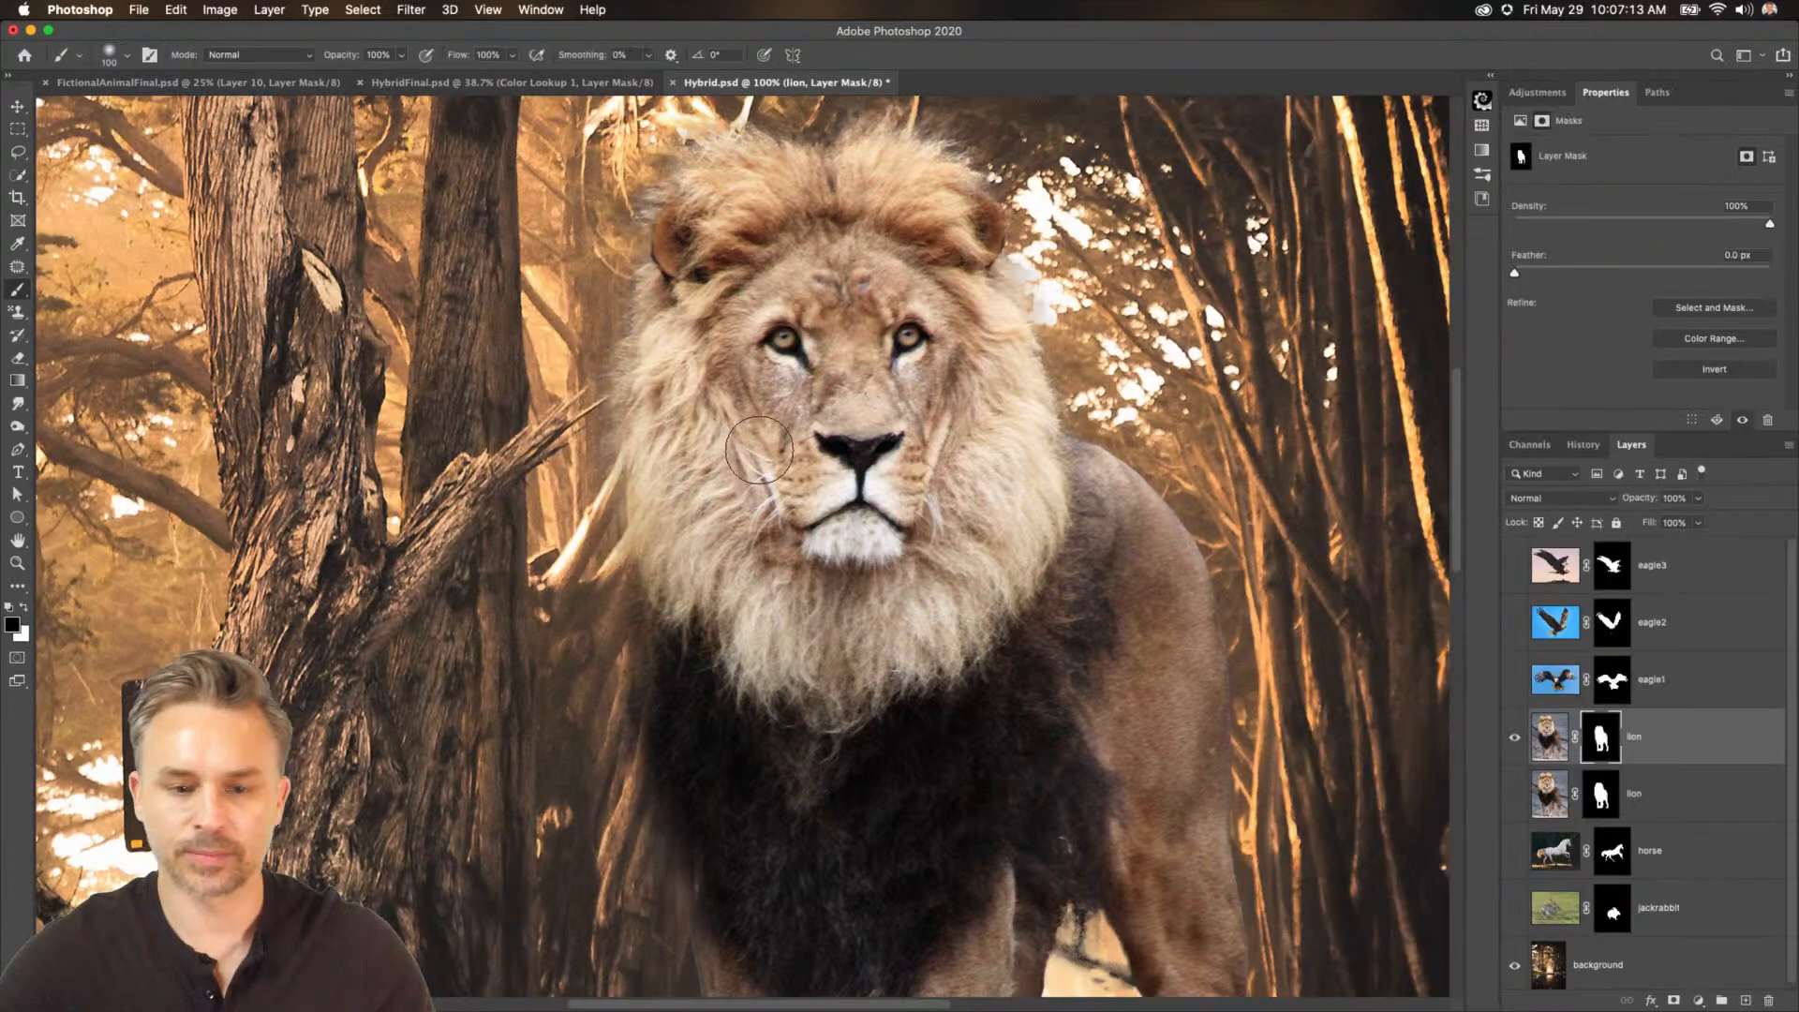
Show the eagle1 layer, hide the lion, and select eagle1's layer mask.
key(super+minus)
key(super+minus)
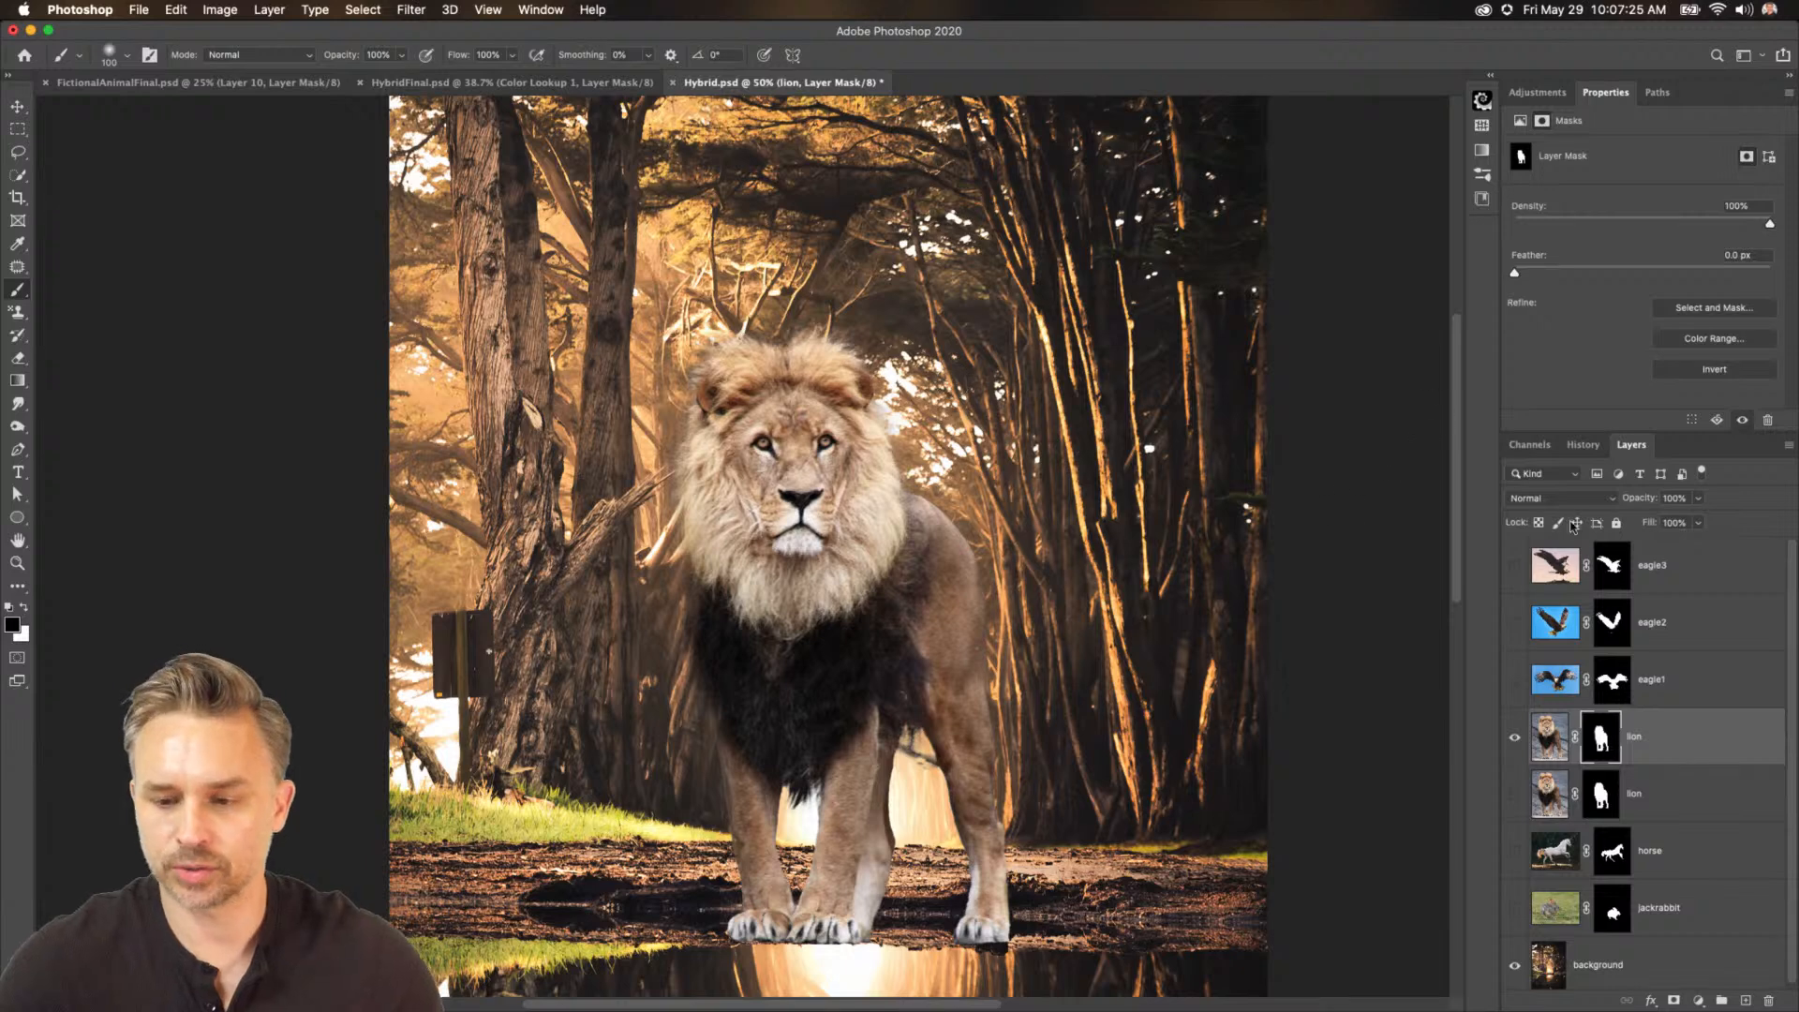
click(1514, 679)
click(1654, 681)
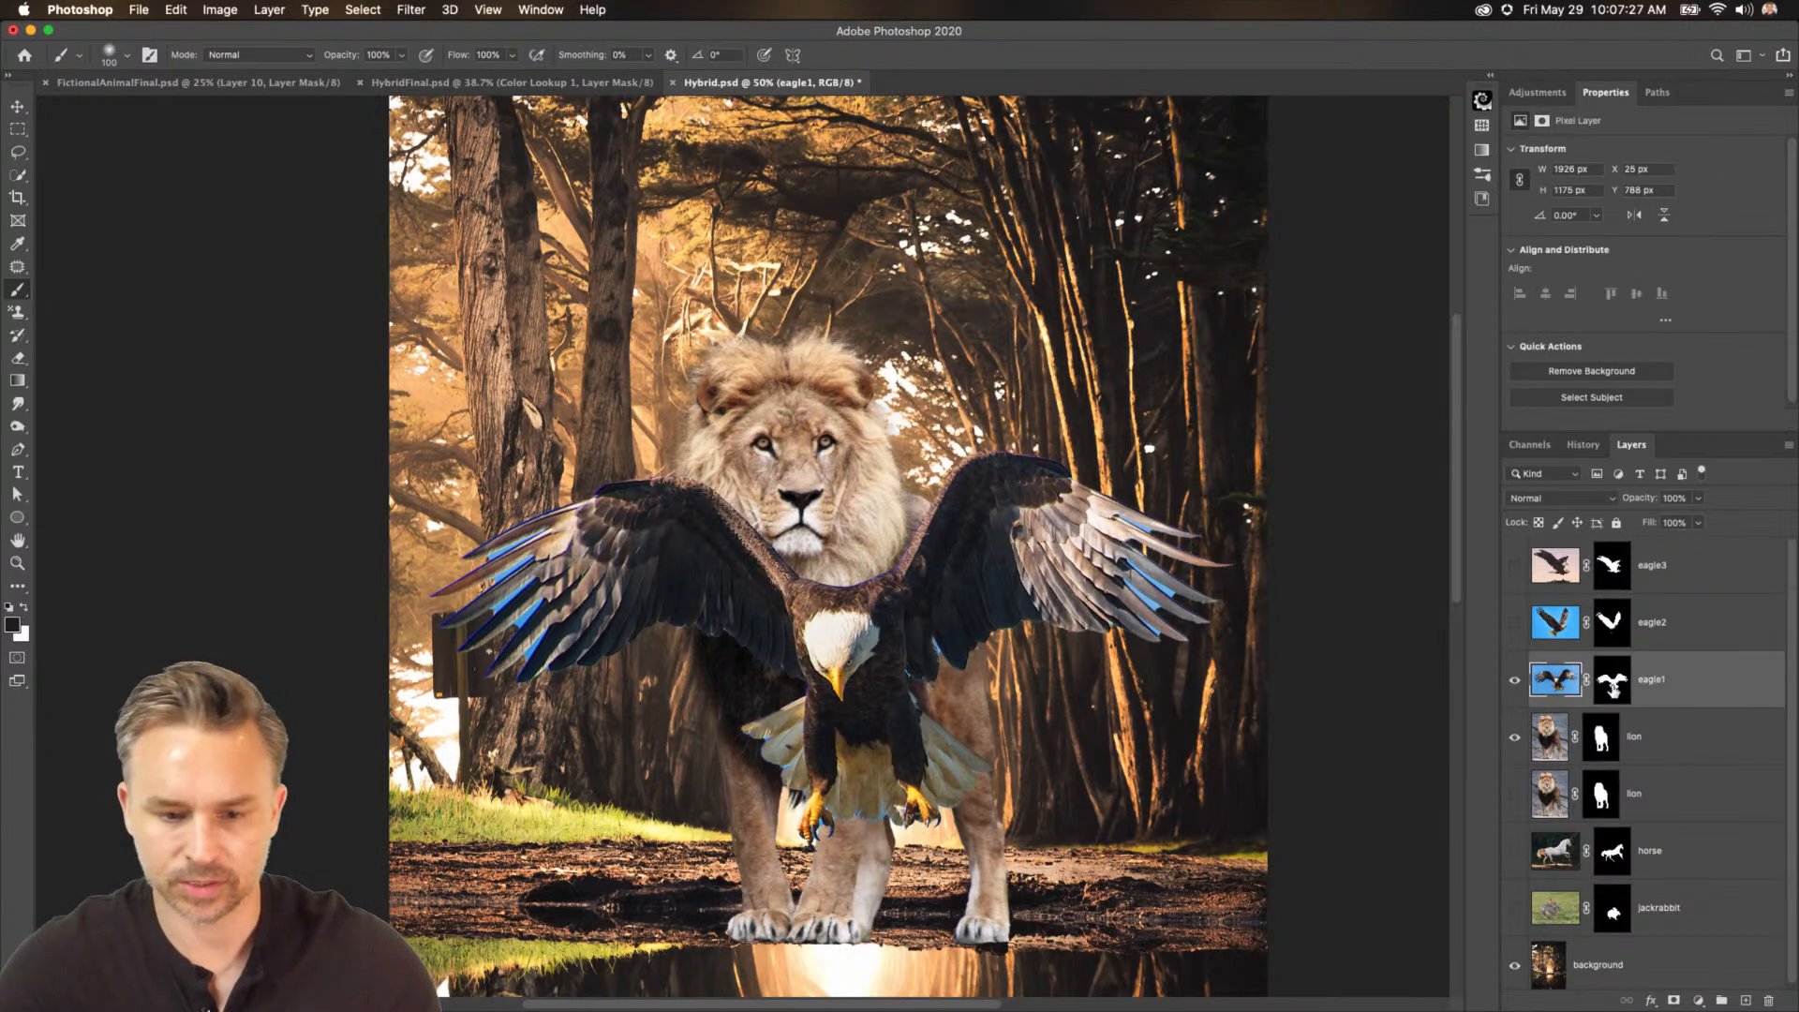
click(1515, 737)
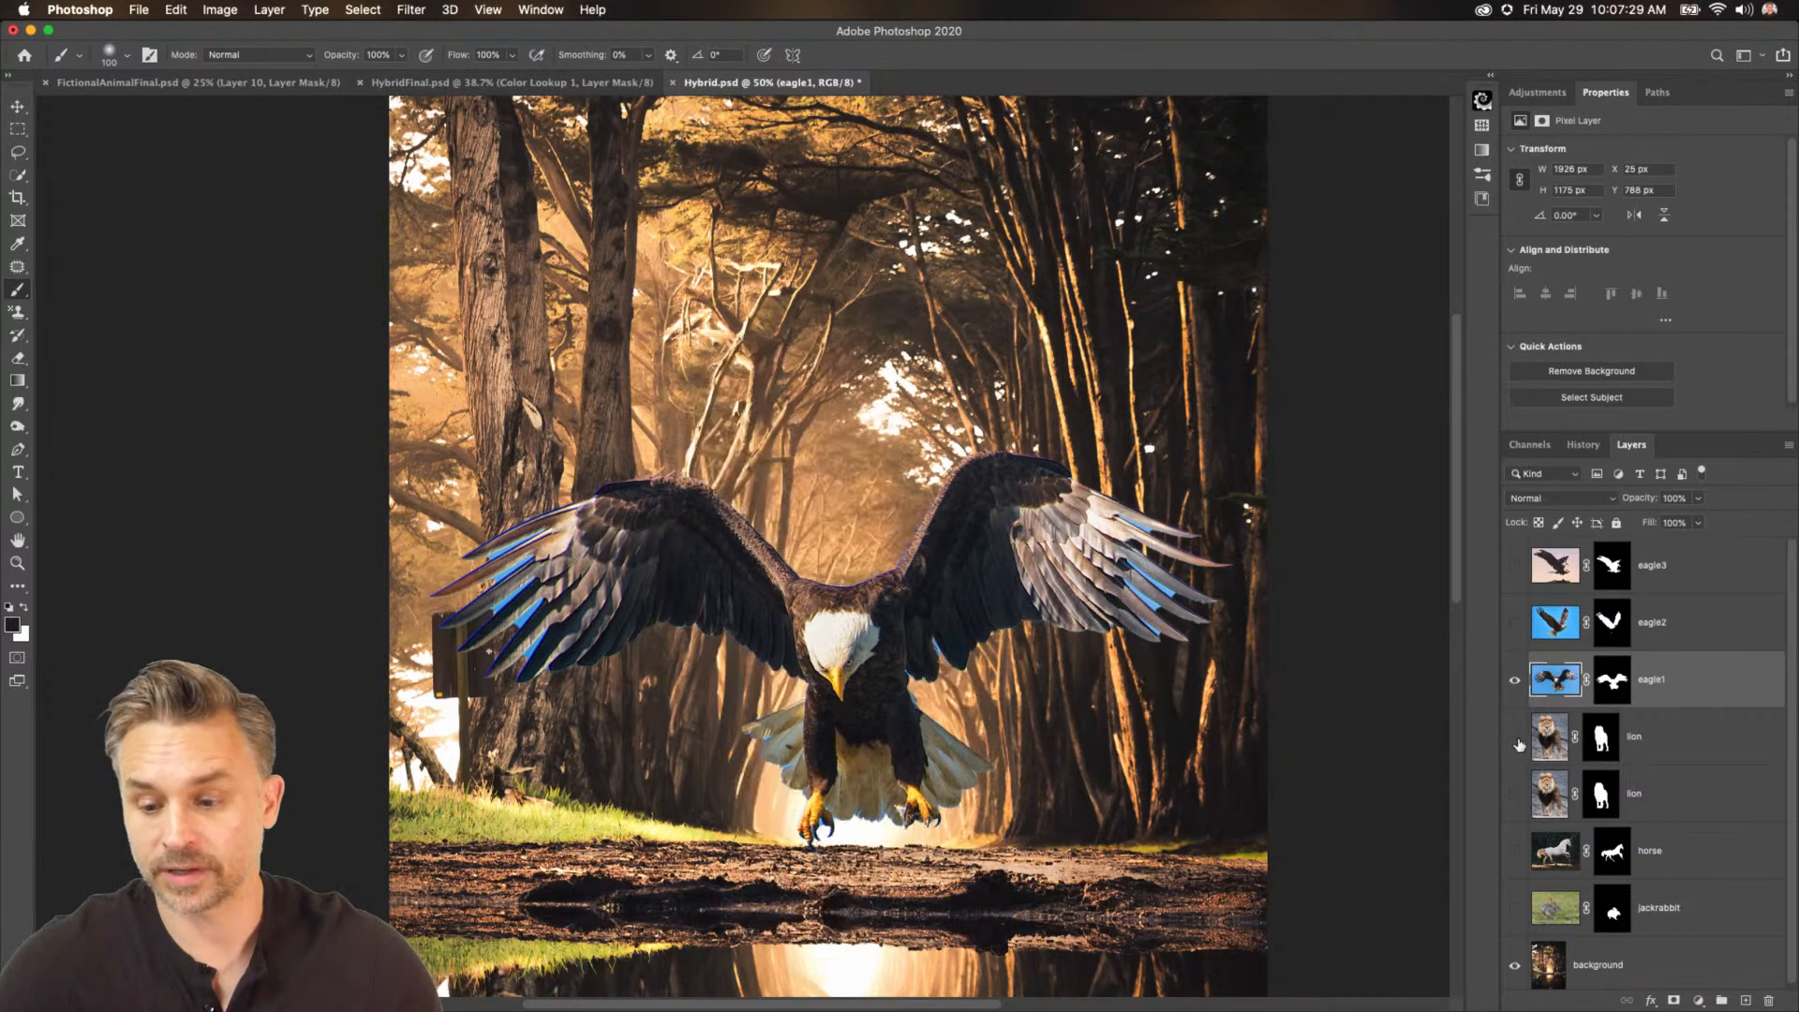
click(1611, 684)
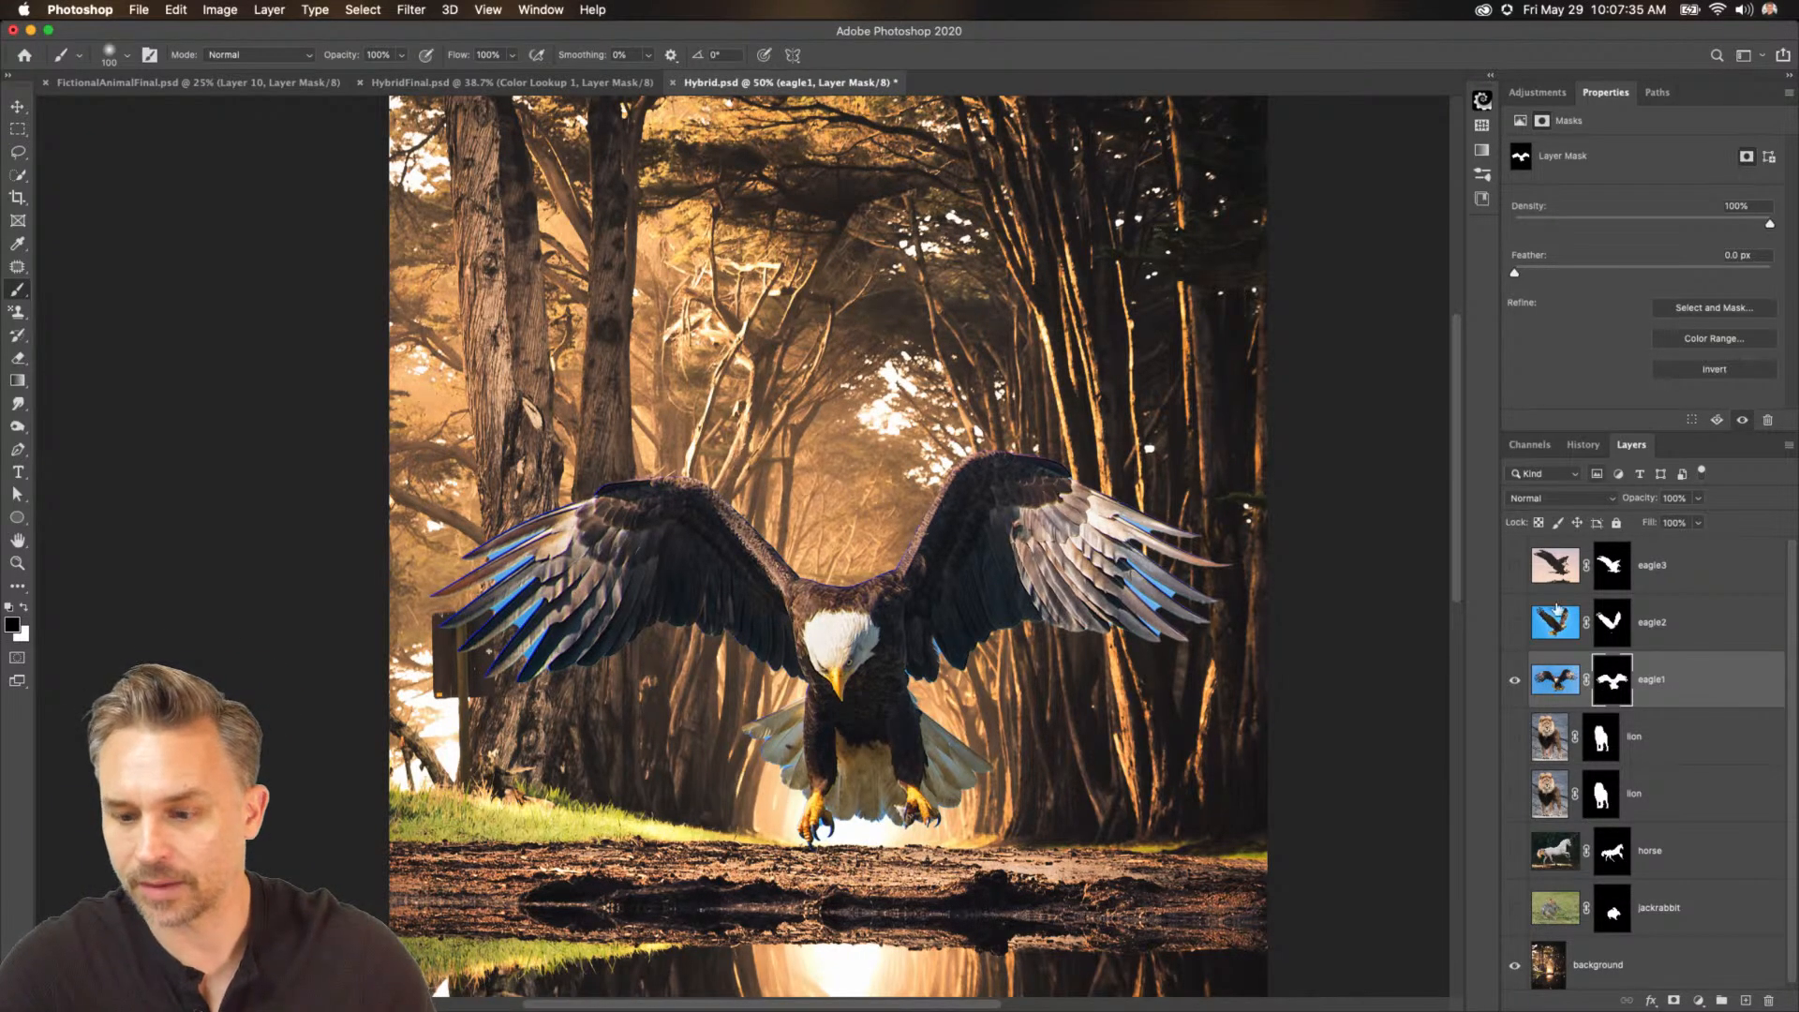
Open Select and Mask on eagle1's mask and refine the left wing's feather edges with the Refine Edge Brush.
click(1703, 307)
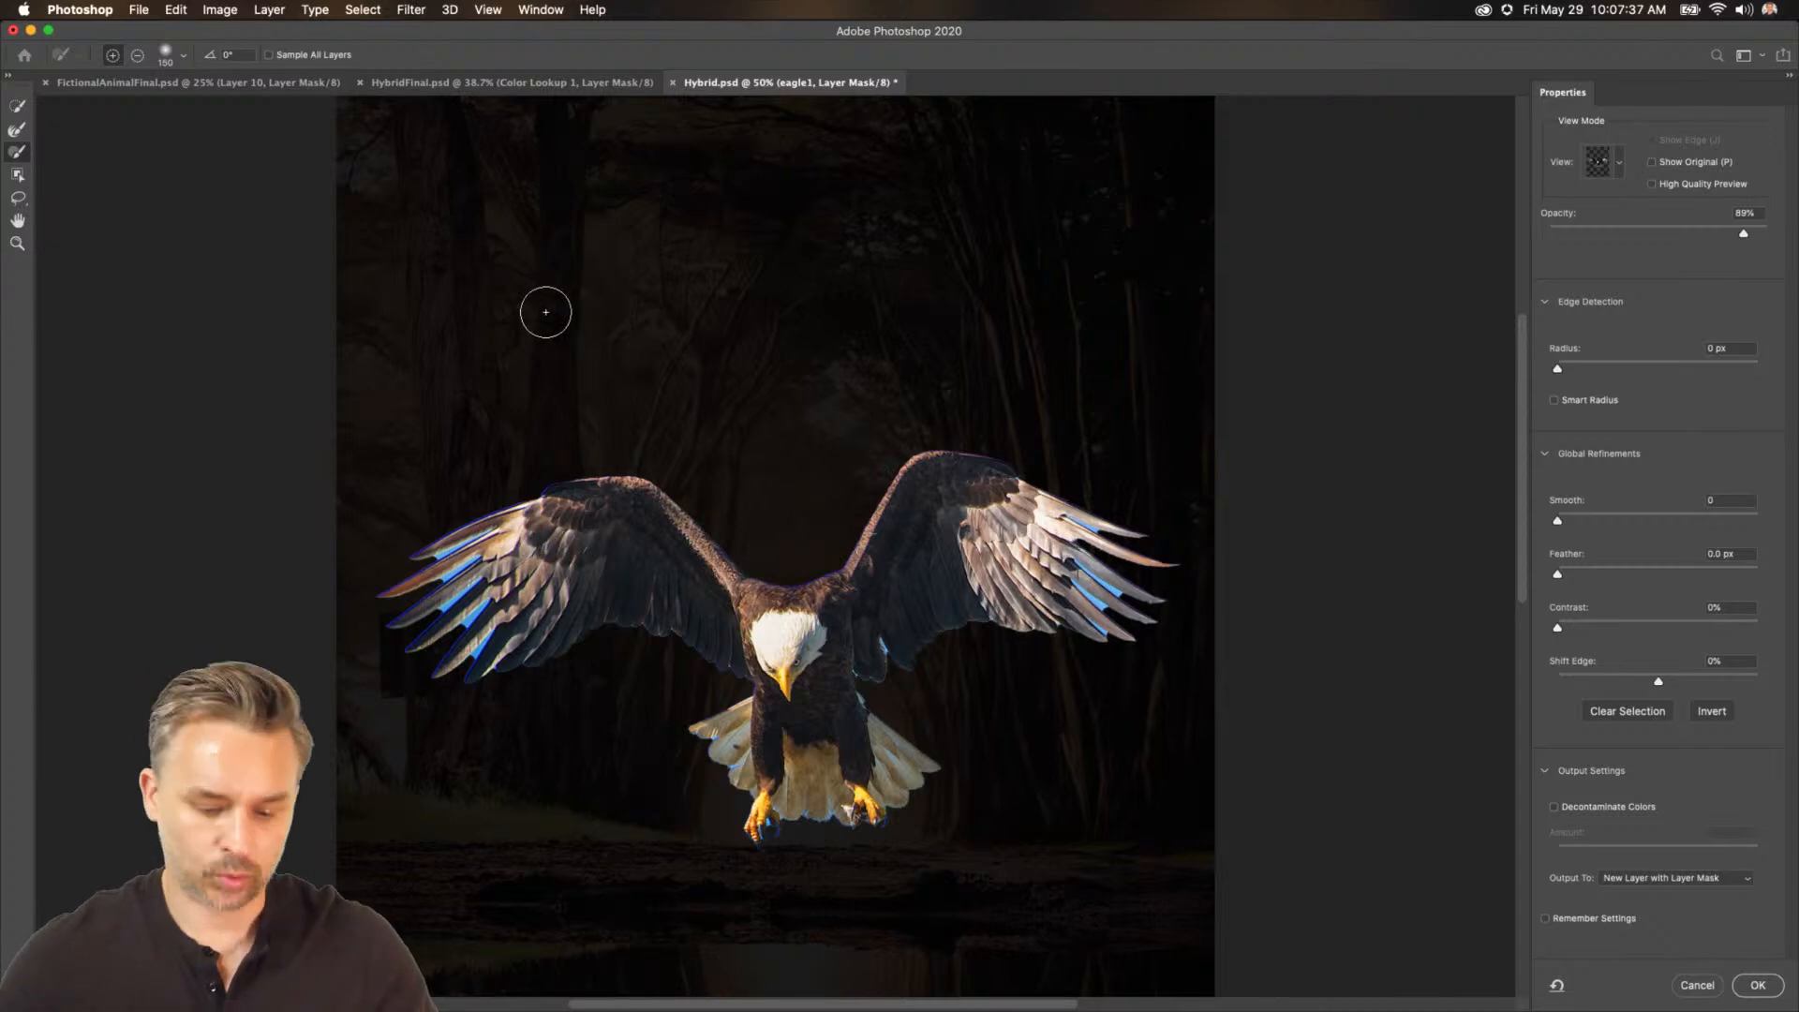
key(super+plus)
key(super+plus)
key(super+plus)
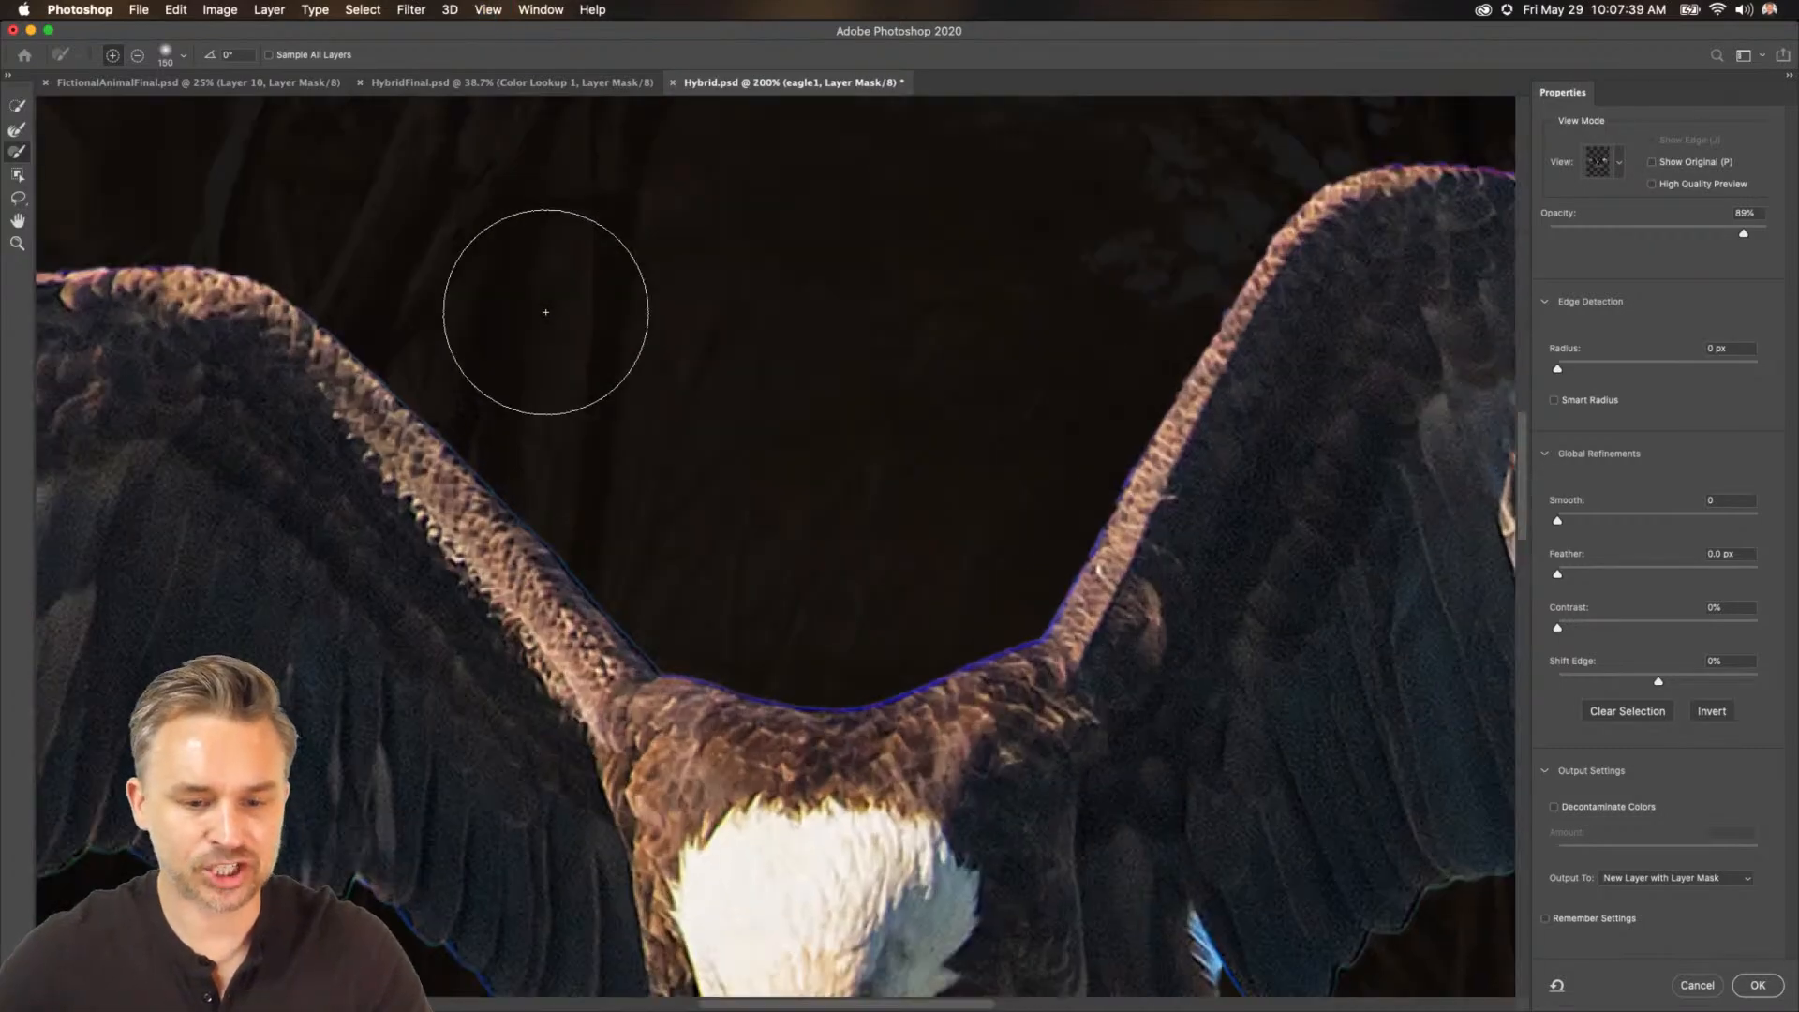
key(super+minus)
key(super+minus)
drag(565, 465, 935, 447)
key(super+plus)
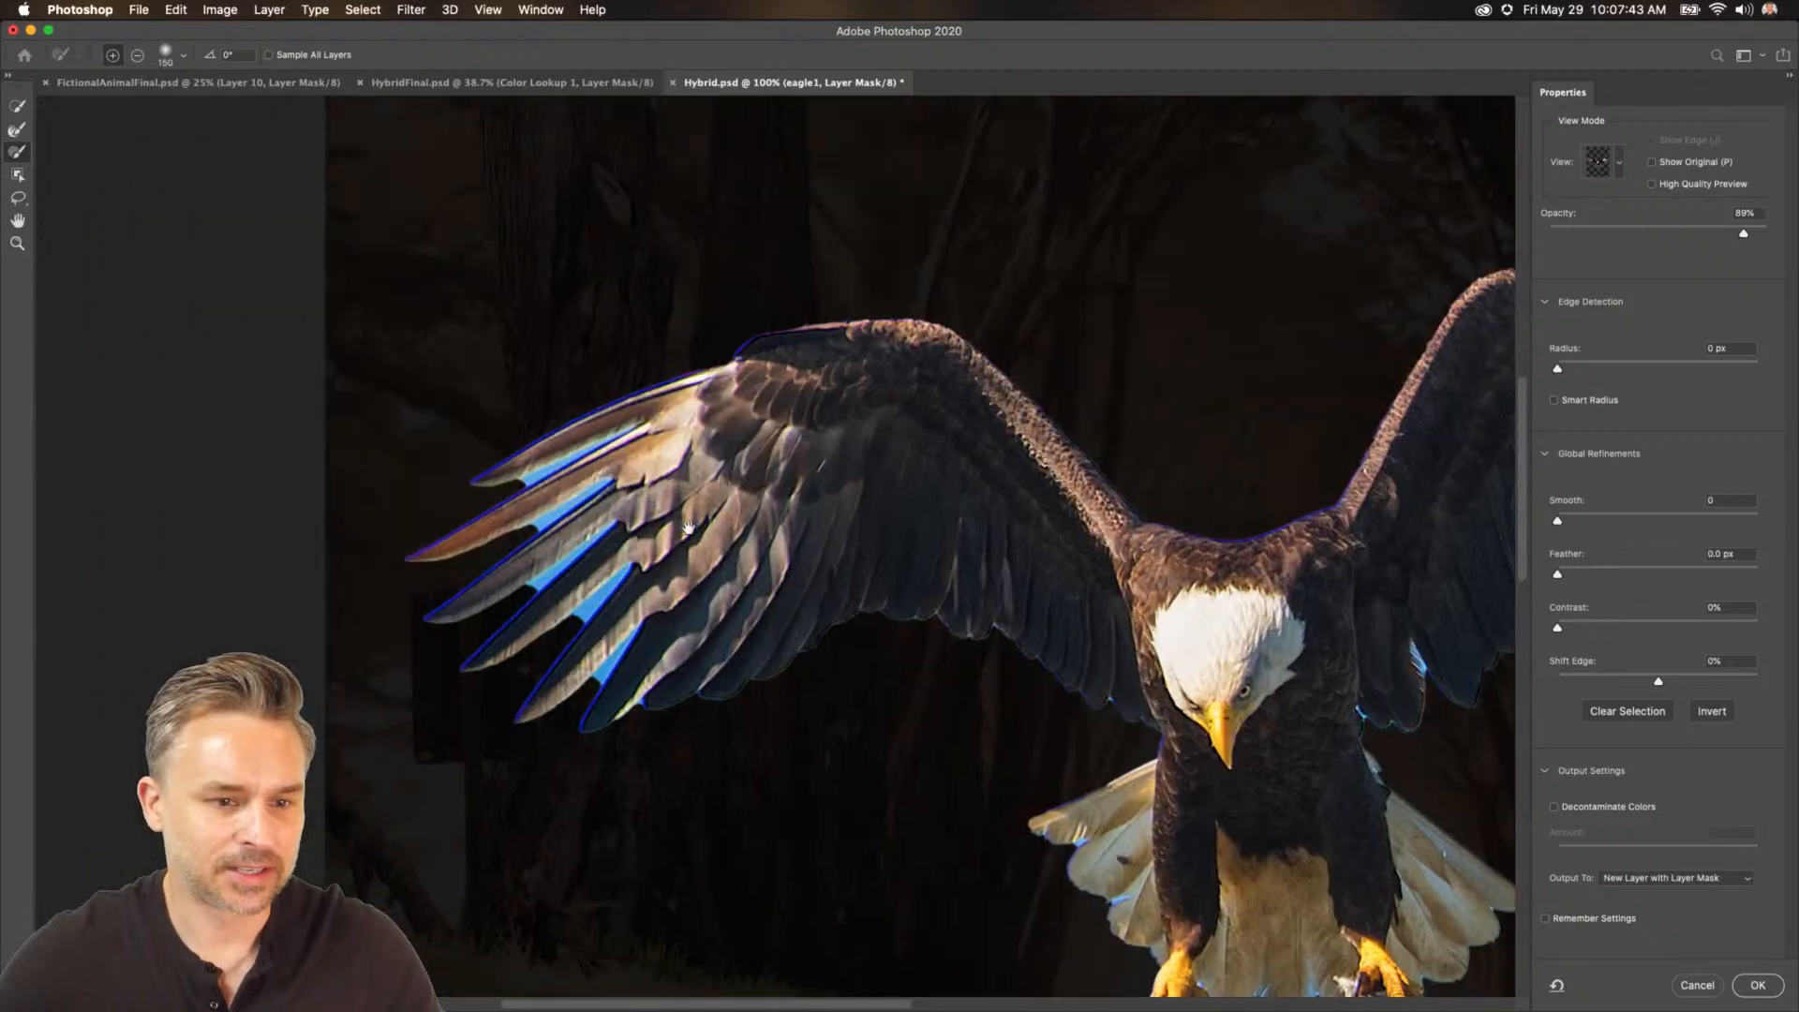
click(15, 130)
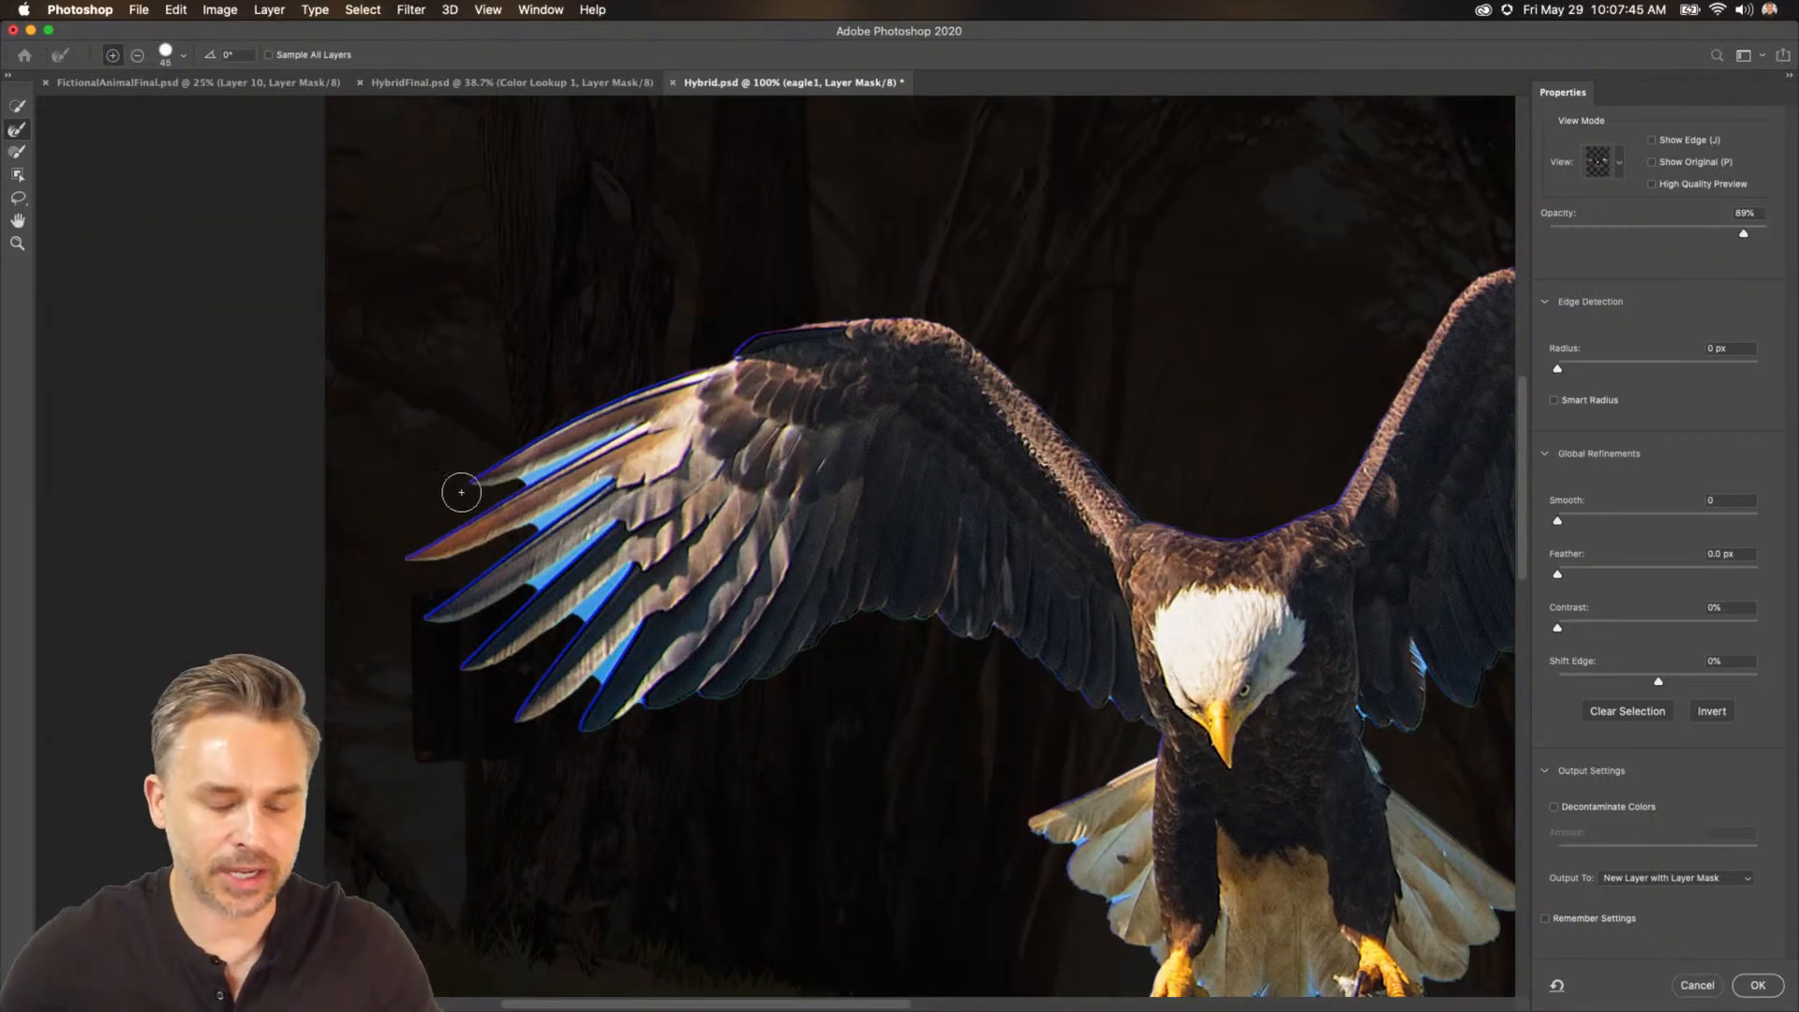
drag(531, 484, 639, 427)
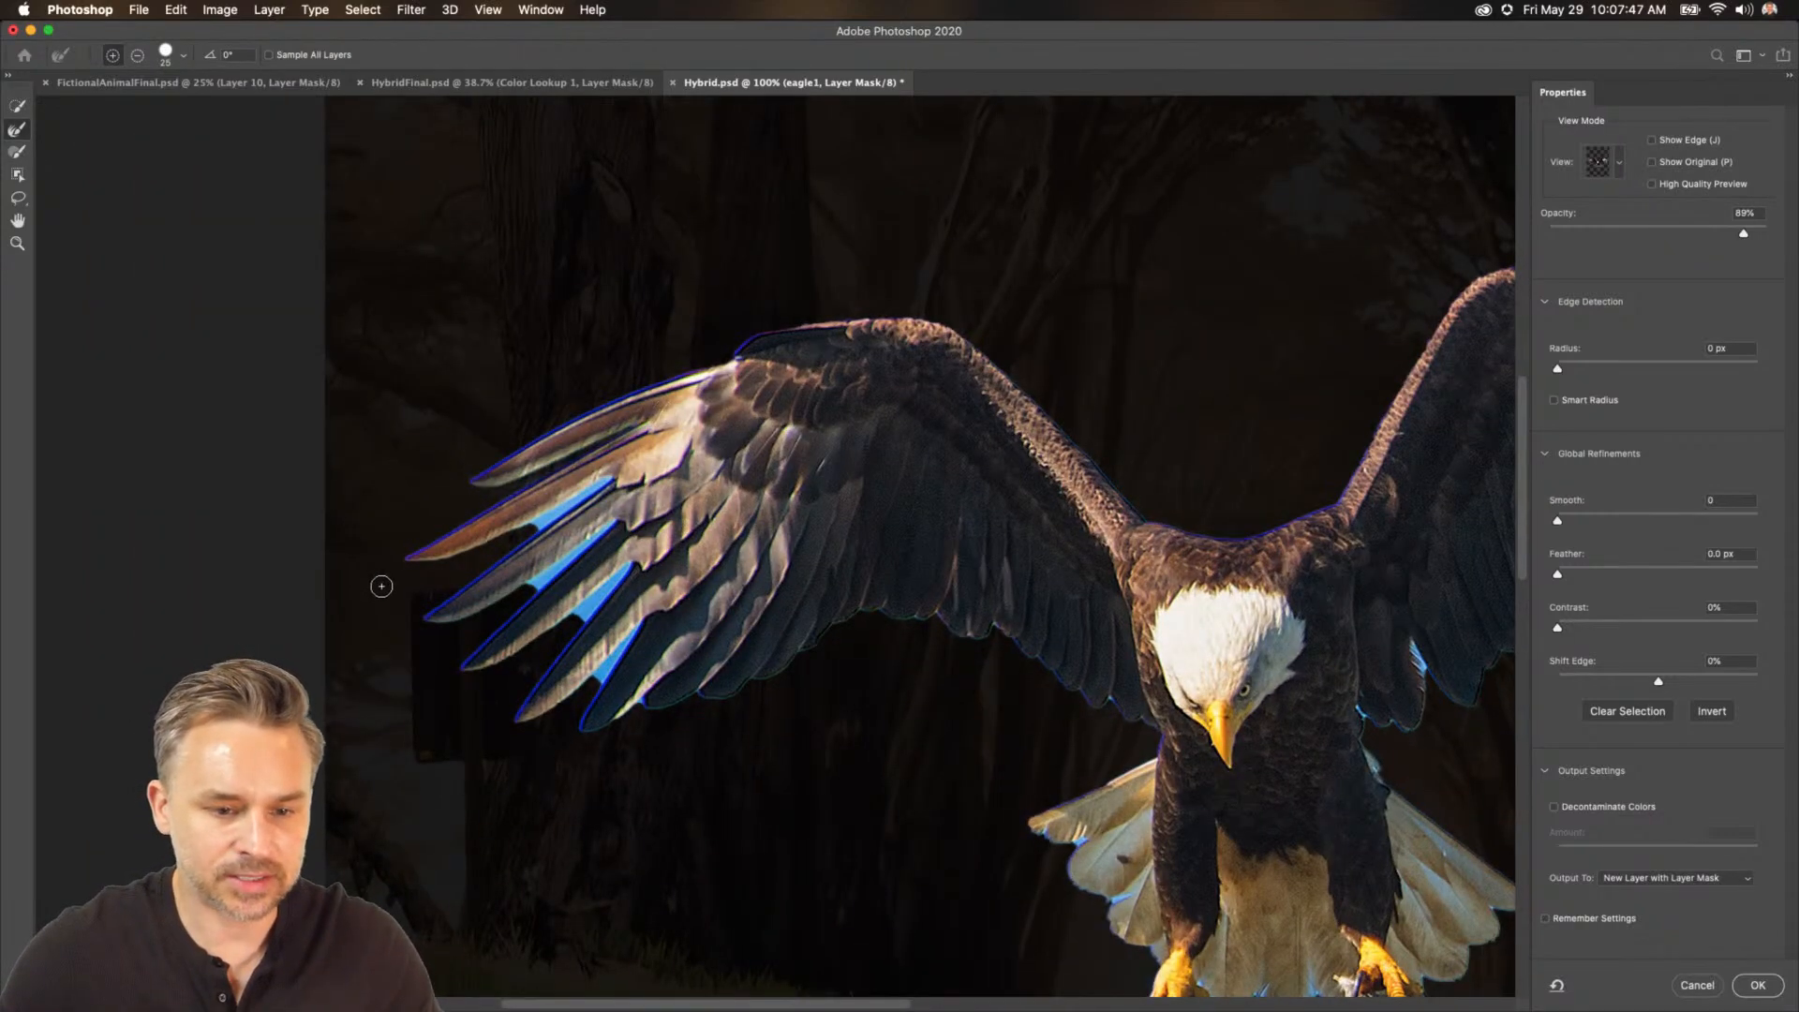
drag(463, 555, 622, 483)
drag(485, 633, 623, 513)
drag(530, 658, 620, 564)
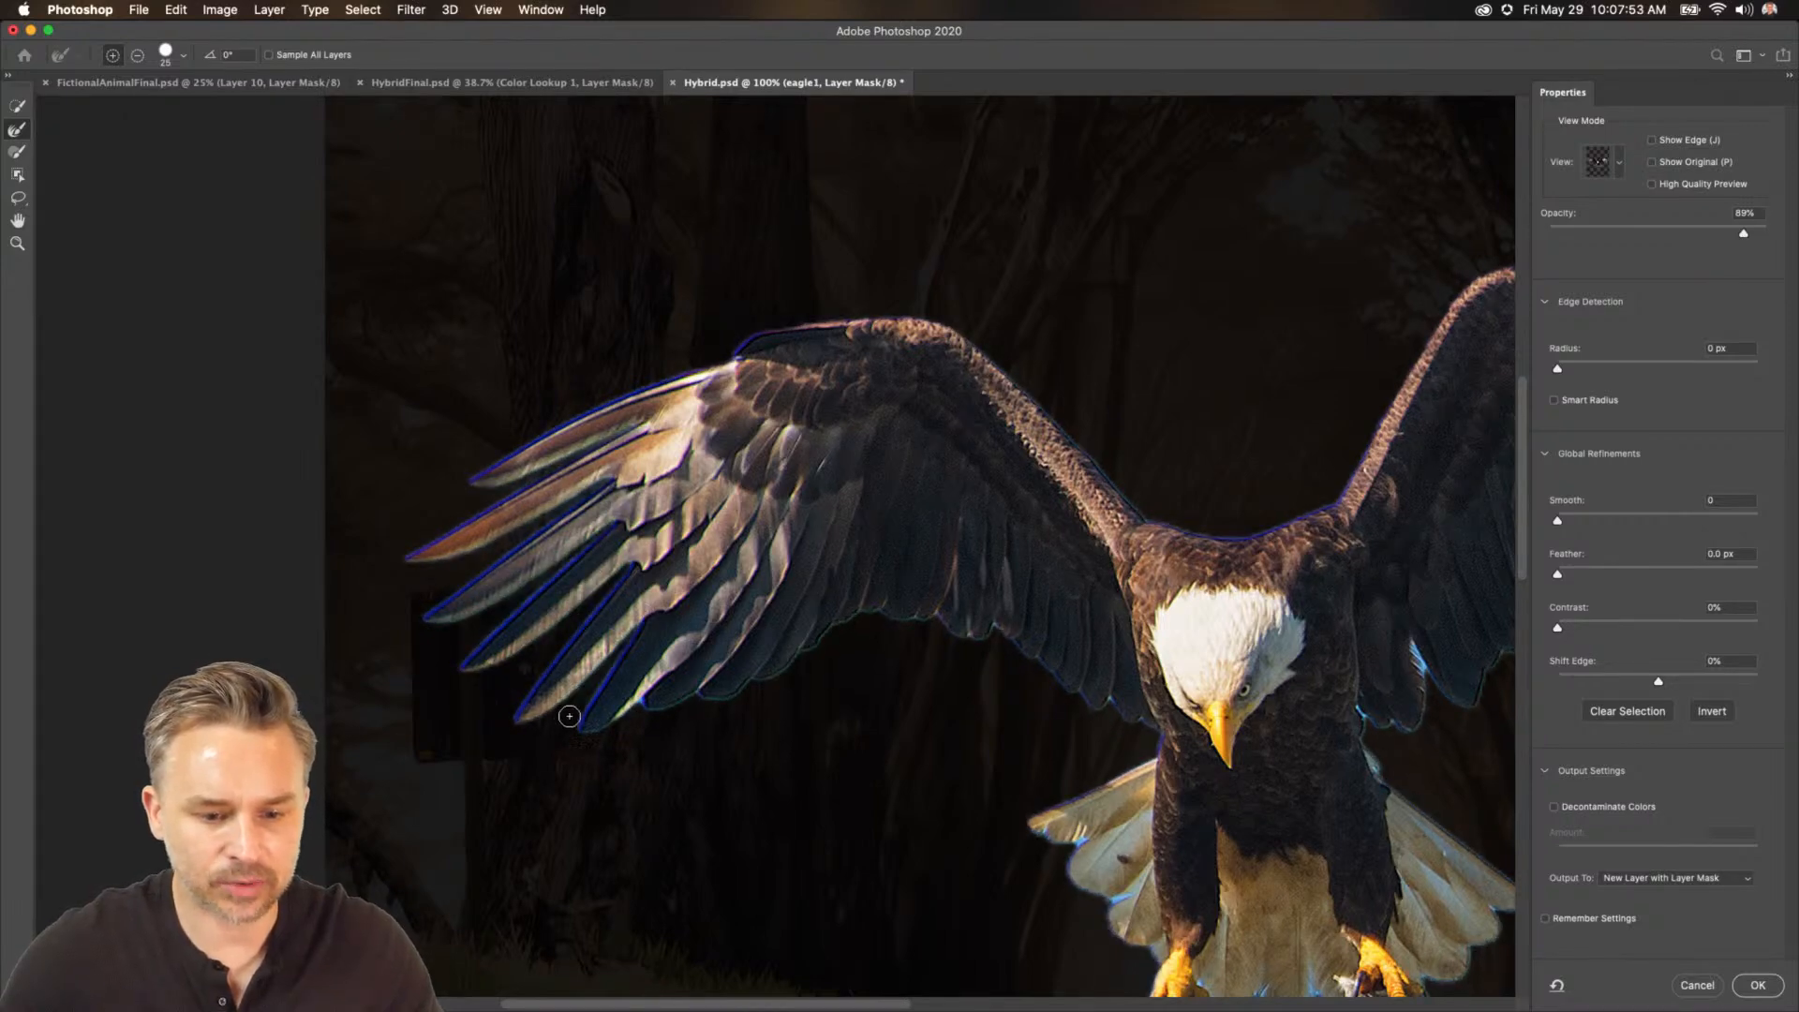
Refine the edges around the eagle's body, shoulders and right wing with the Refine Edge Brush.
scroll(570, 499, down, 5)
scroll(569, 500, right, 10)
scroll(570, 499, up, 2)
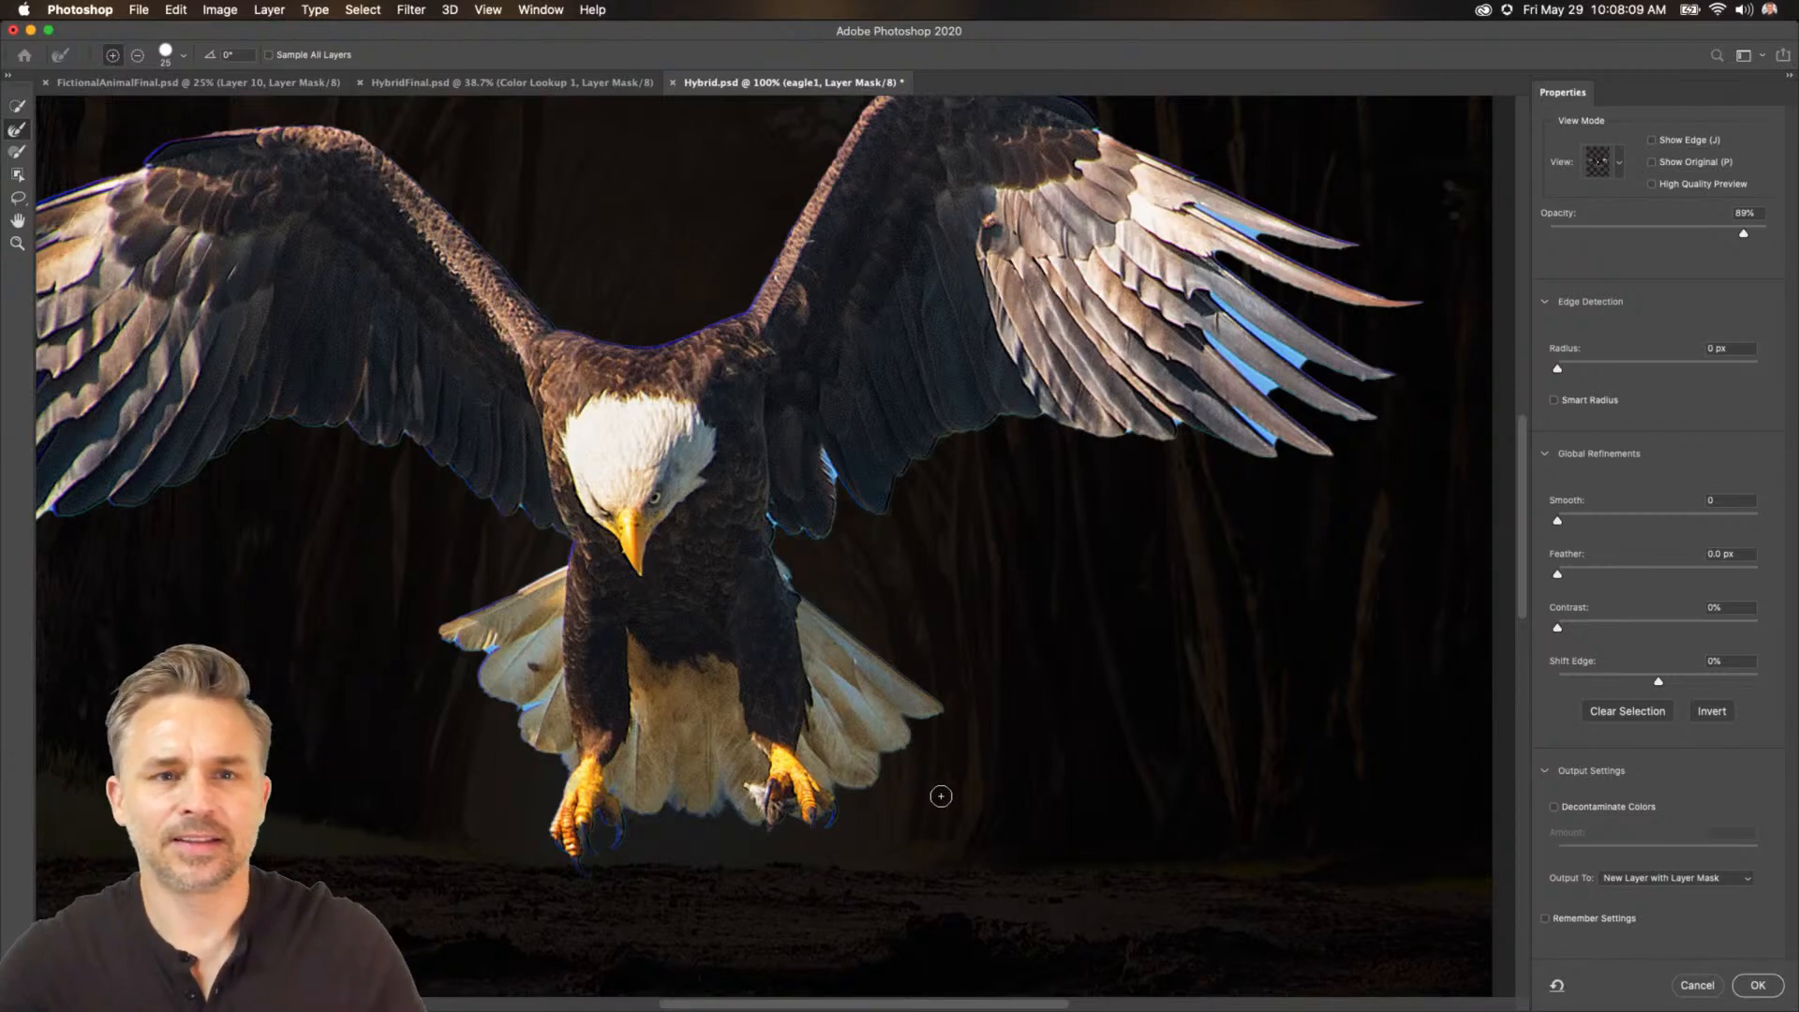
drag(877, 625, 836, 704)
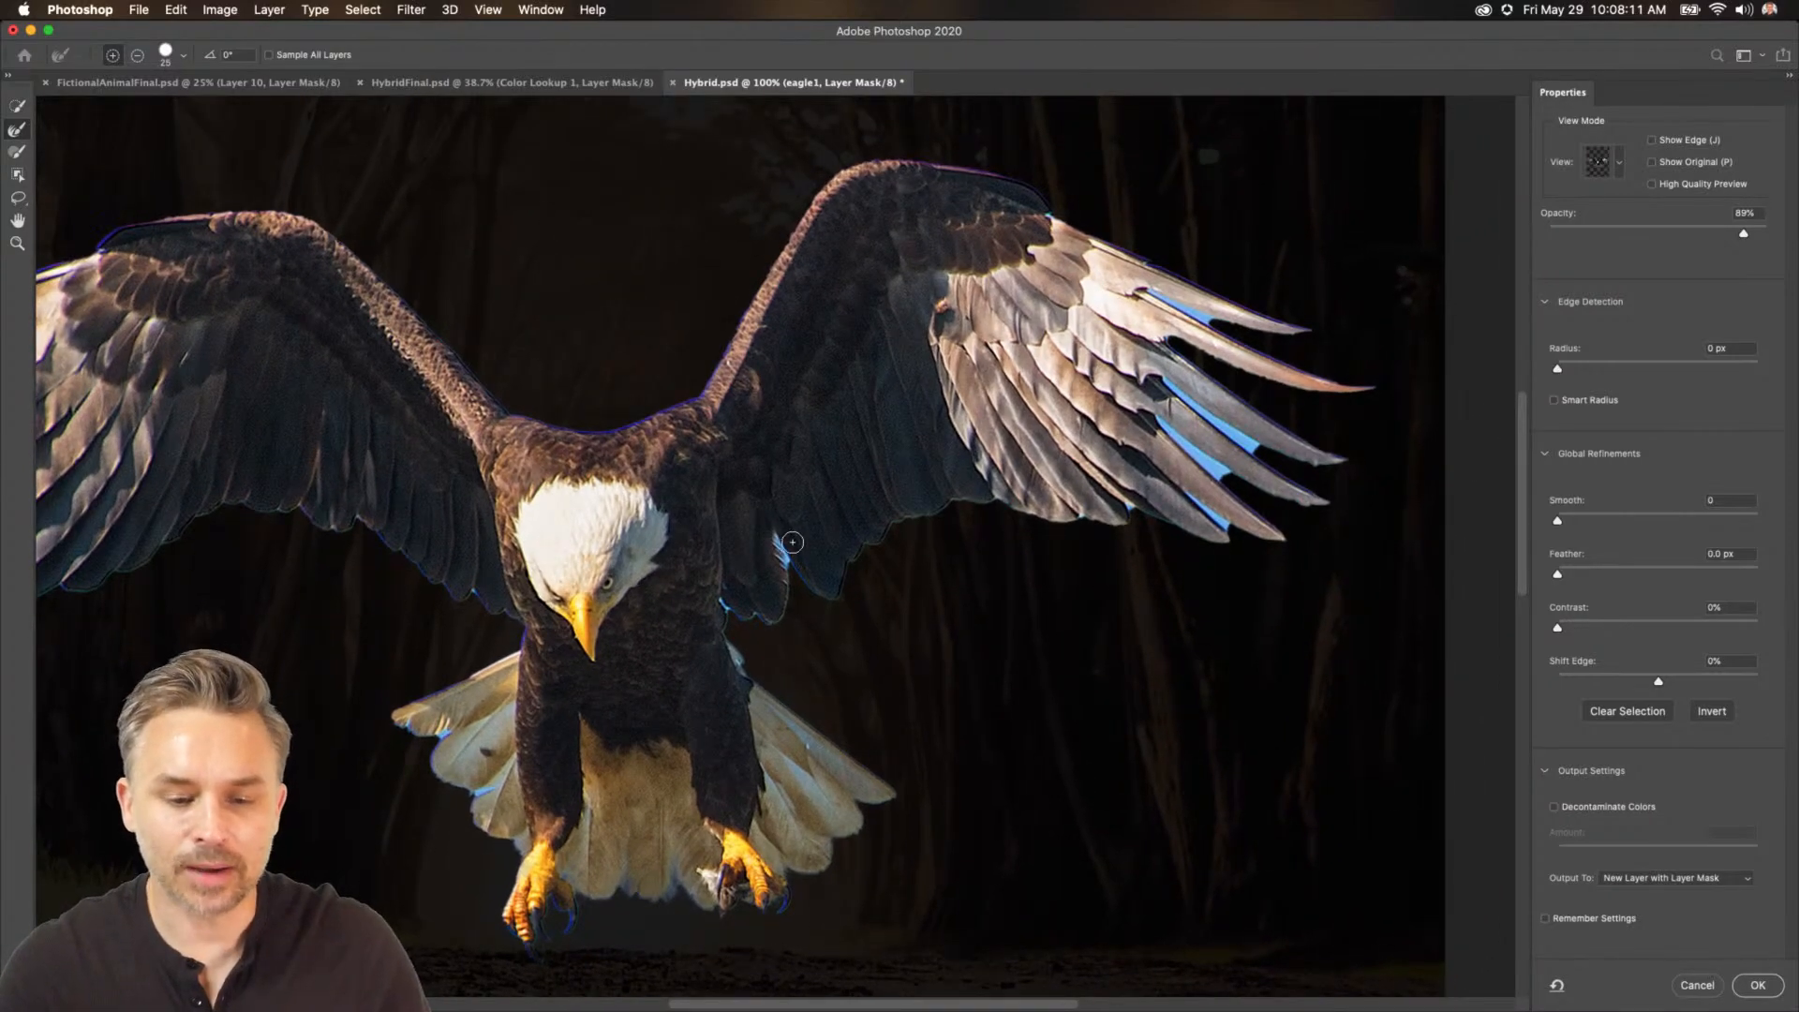
drag(789, 567, 778, 536)
drag(790, 608, 717, 597)
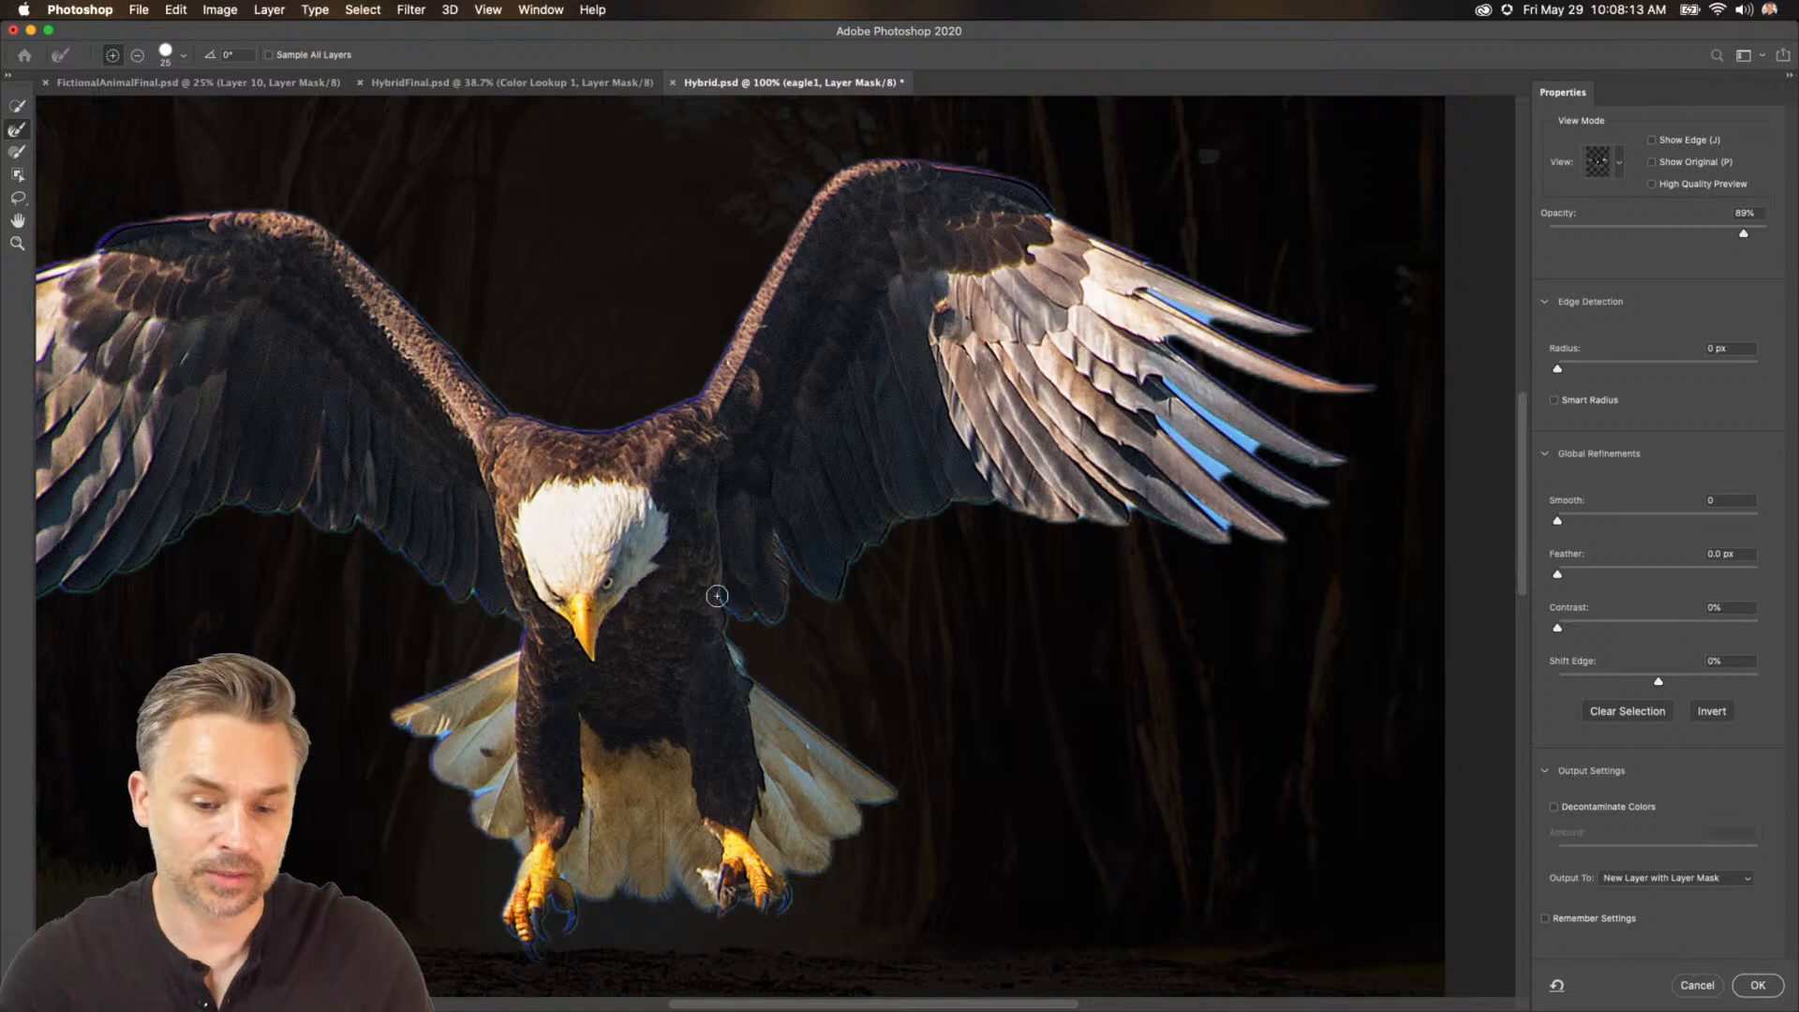
mouse_move(1231, 482)
mouse_down()
mouse_move(1142, 411)
mouse_move(1316, 530)
mouse_move(1266, 551)
mouse_move(1174, 489)
mouse_move(1279, 580)
mouse_move(1292, 471)
mouse_move(1154, 366)
mouse_move(1286, 468)
mouse_up()
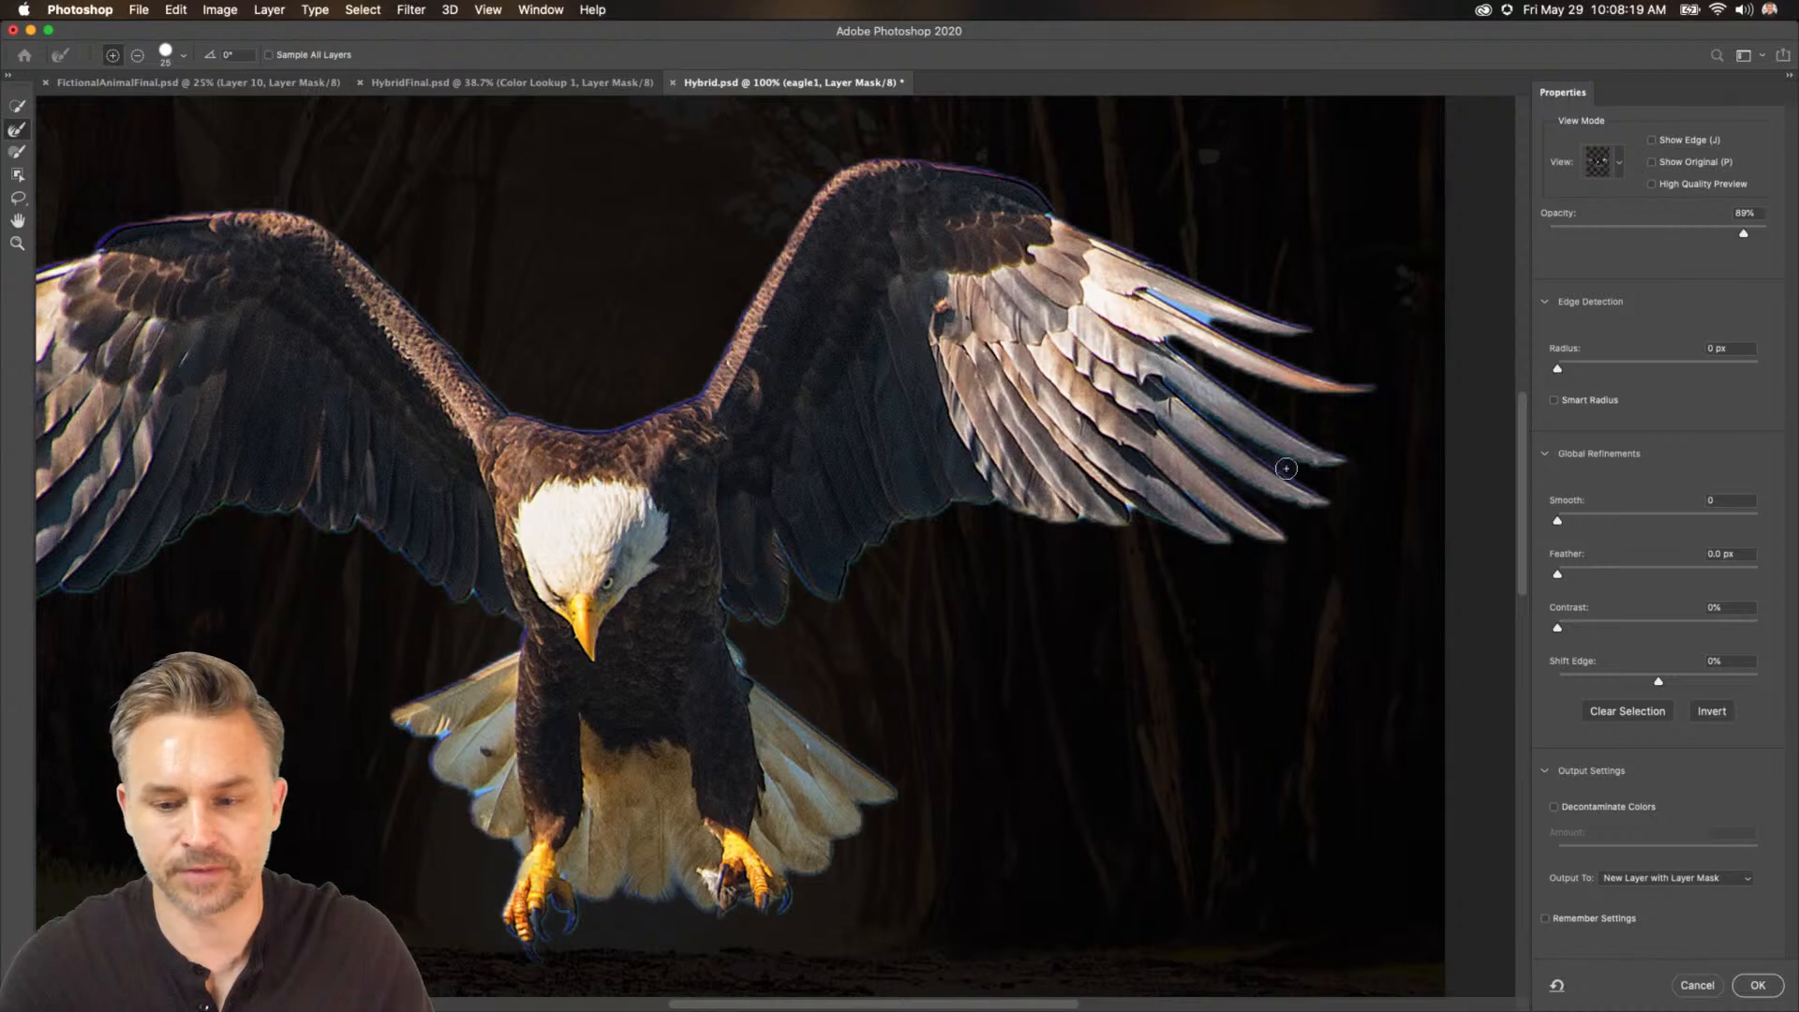
mouse_move(1171, 387)
mouse_down()
mouse_move(1218, 374)
mouse_move(1181, 313)
mouse_move(1257, 339)
mouse_move(1134, 275)
mouse_move(1271, 335)
mouse_up()
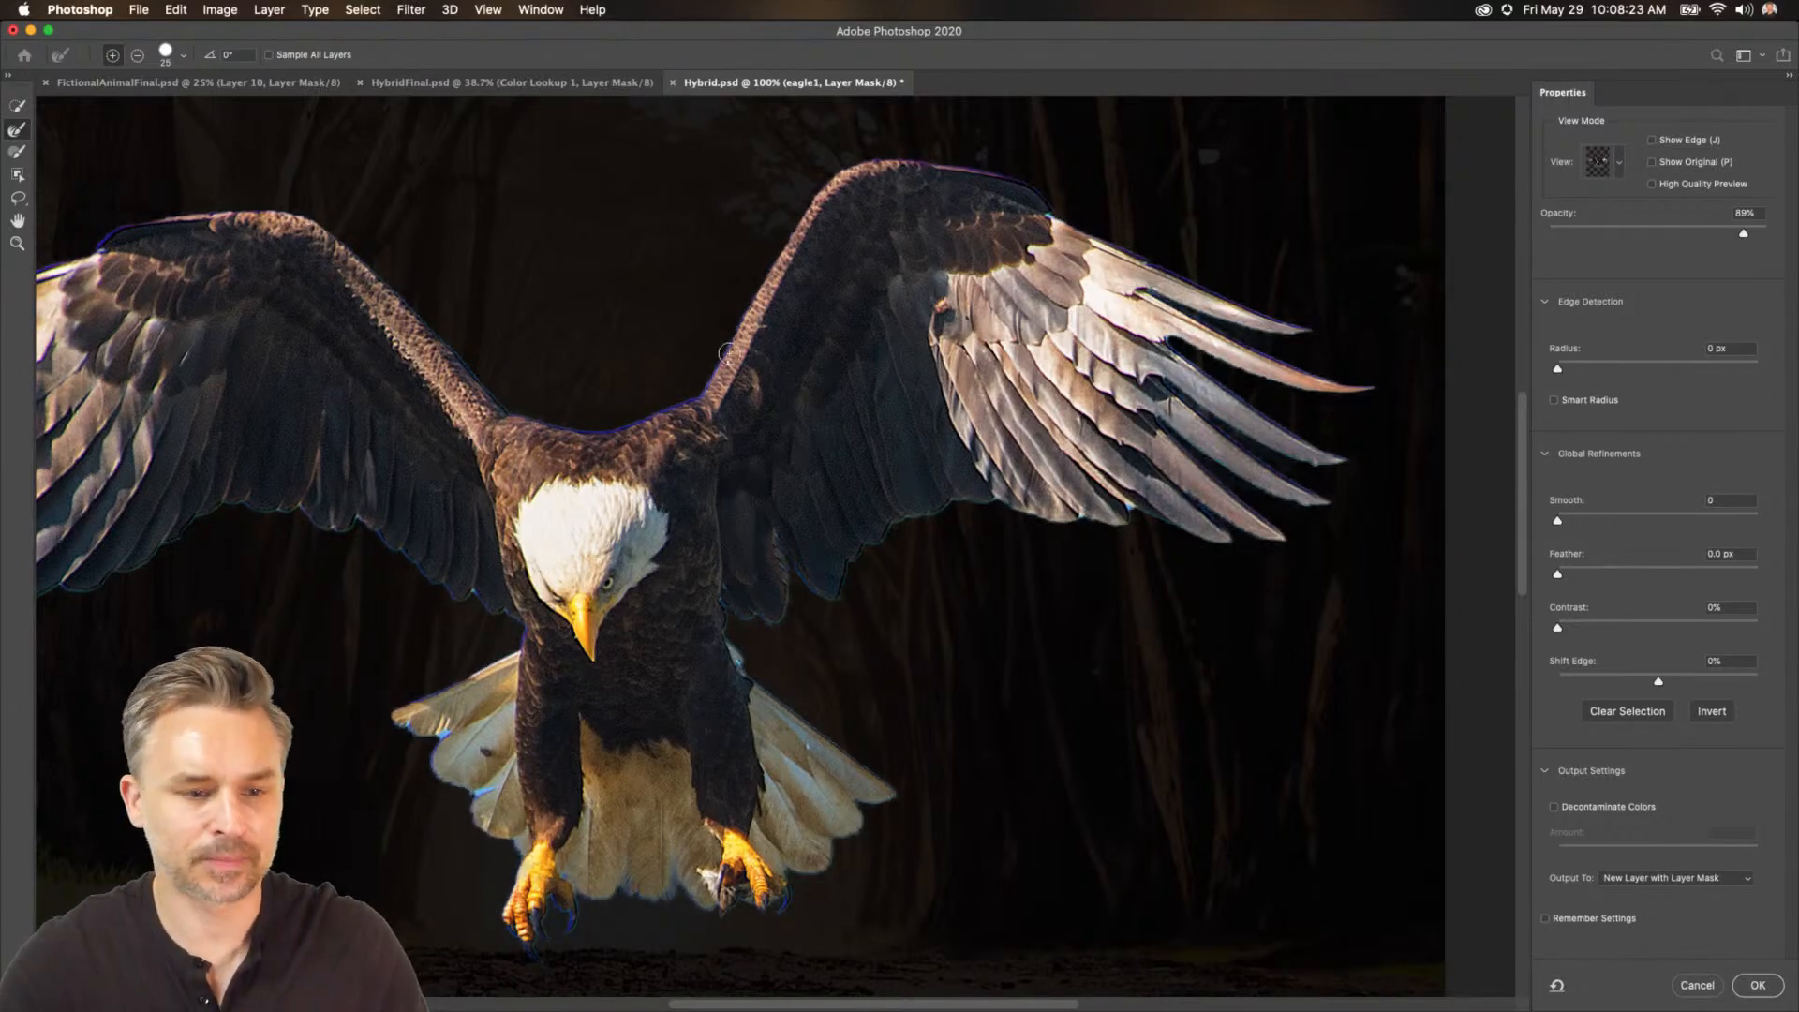
mouse_move(542, 315)
mouse_down()
mouse_move(783, 341)
mouse_move(804, 322)
mouse_move(622, 296)
mouse_move(712, 265)
mouse_move(738, 209)
mouse_up()
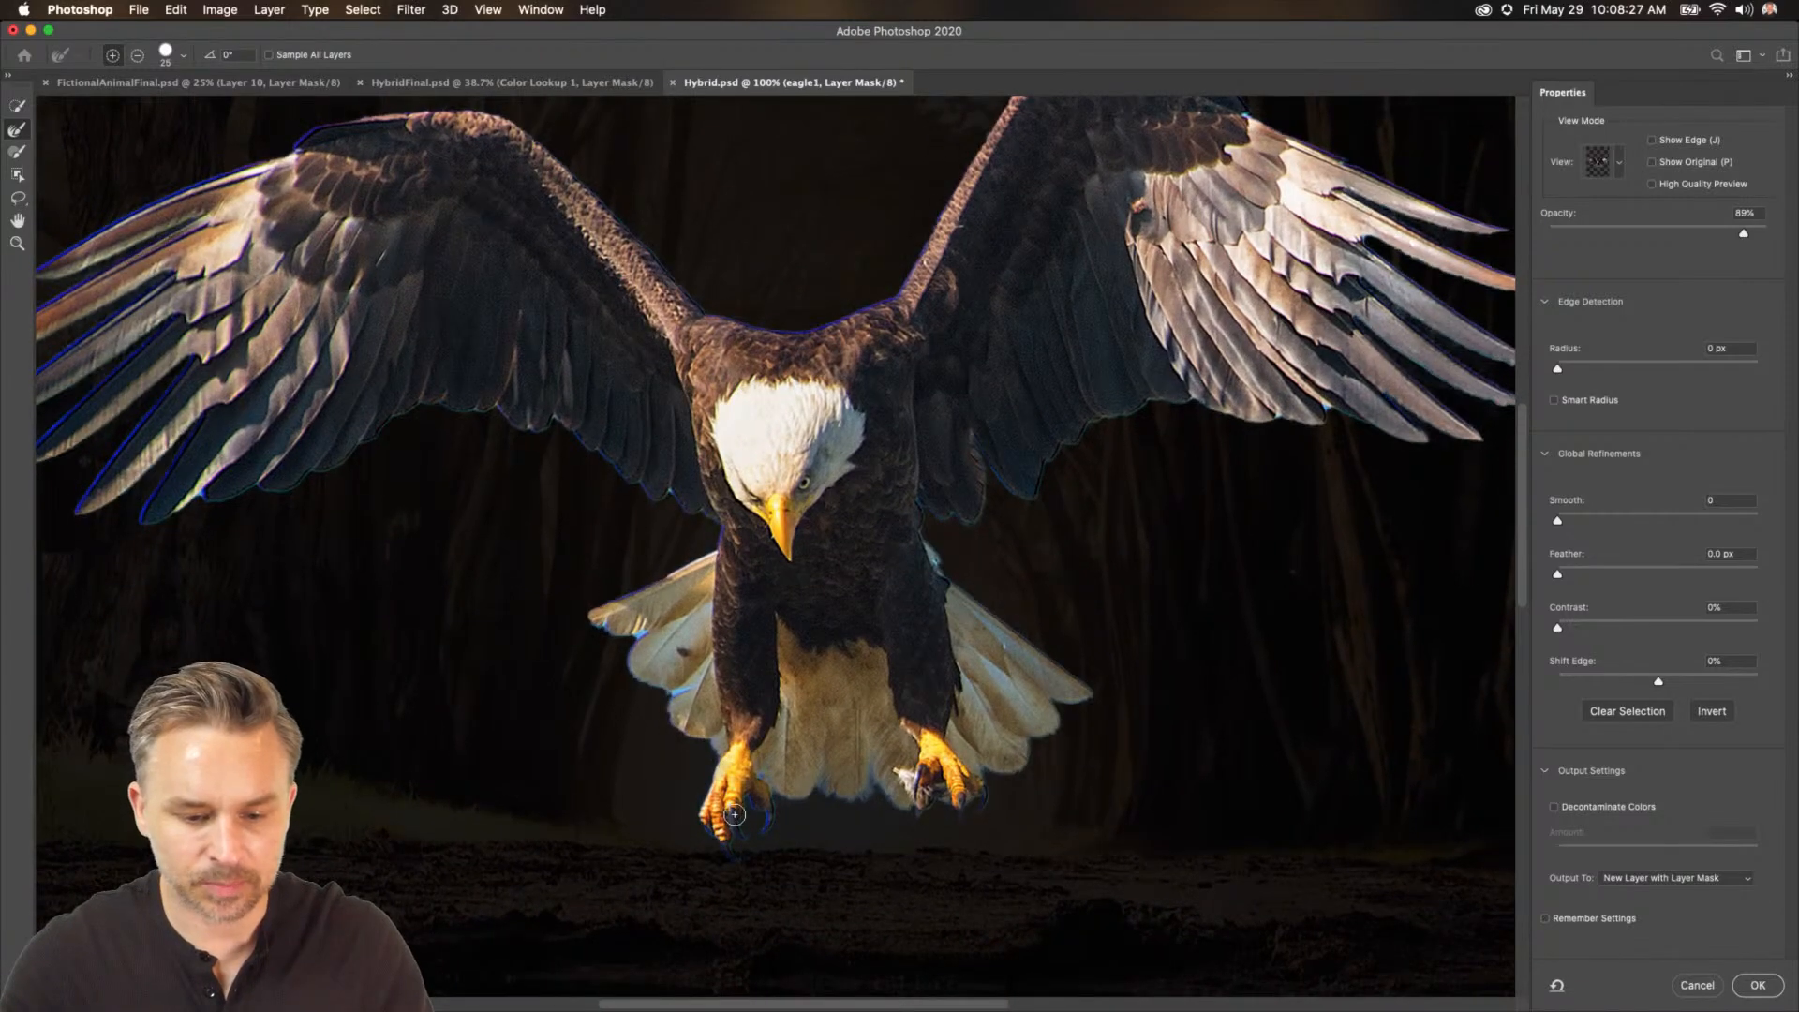
Set Shift Edge to -40%, turn on Decontaminate Colors, and apply the eagle mask refinement.
click(1630, 680)
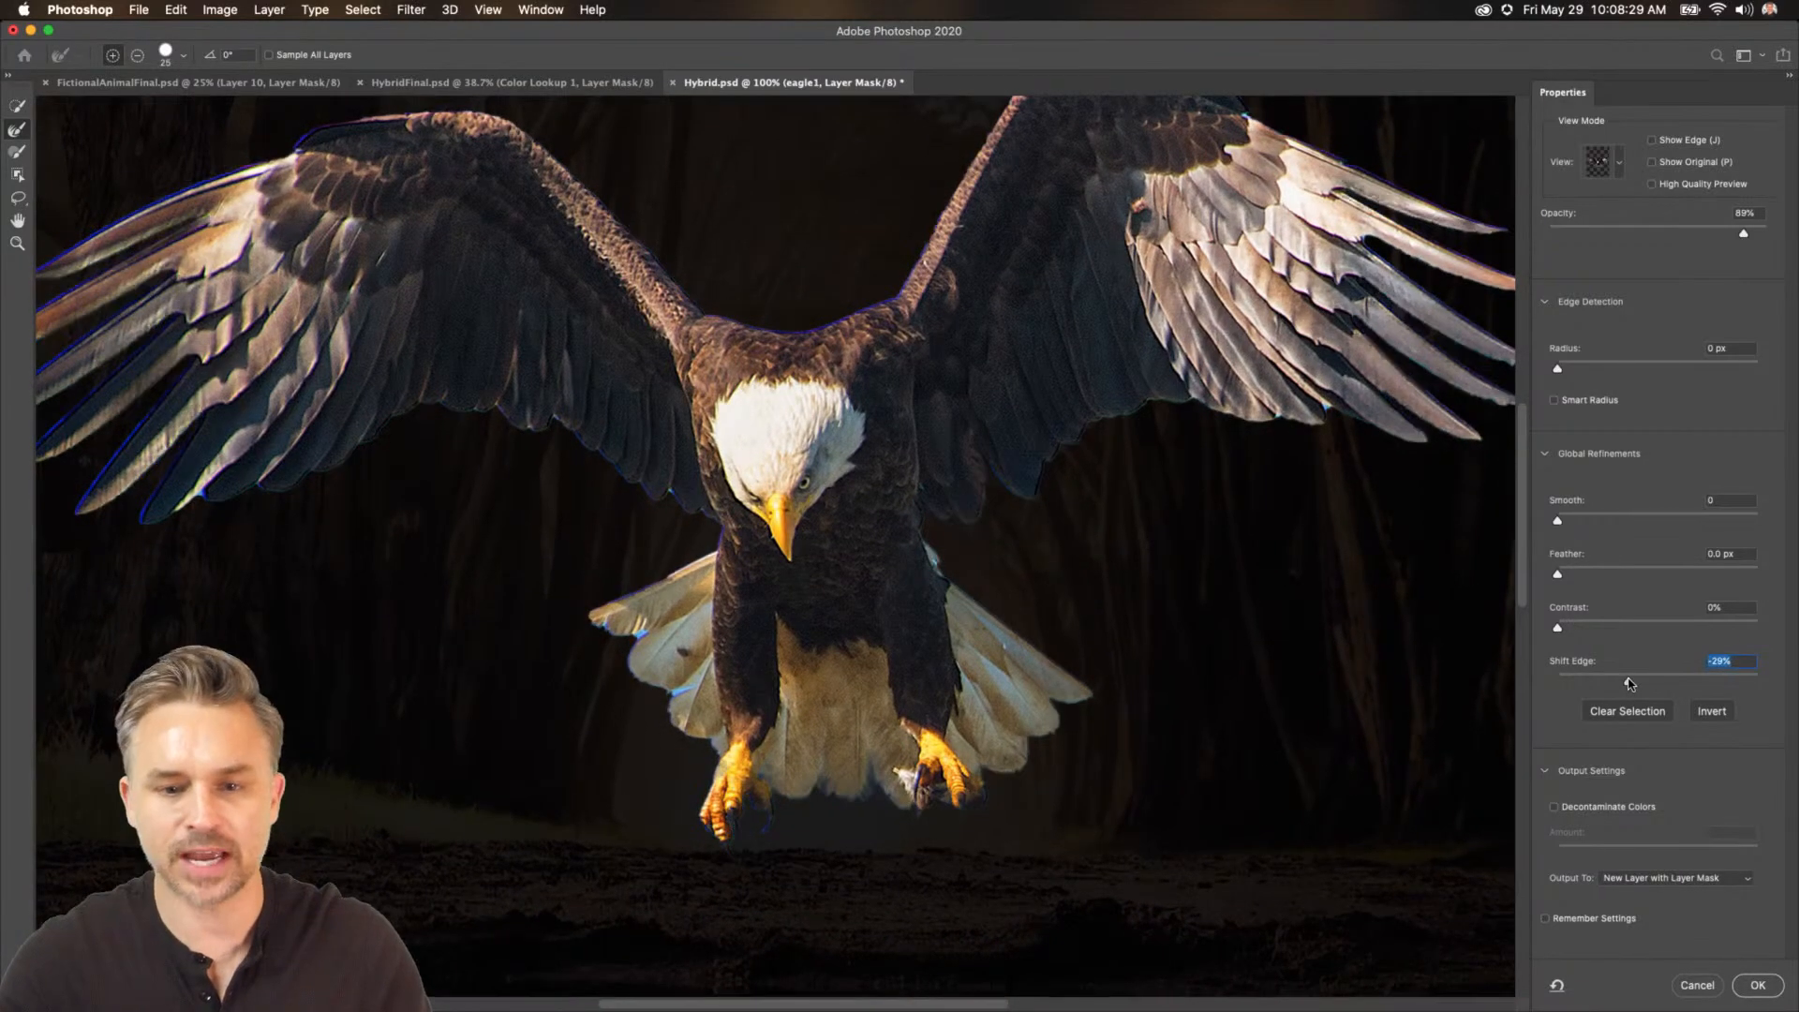
drag(1622, 681, 1617, 681)
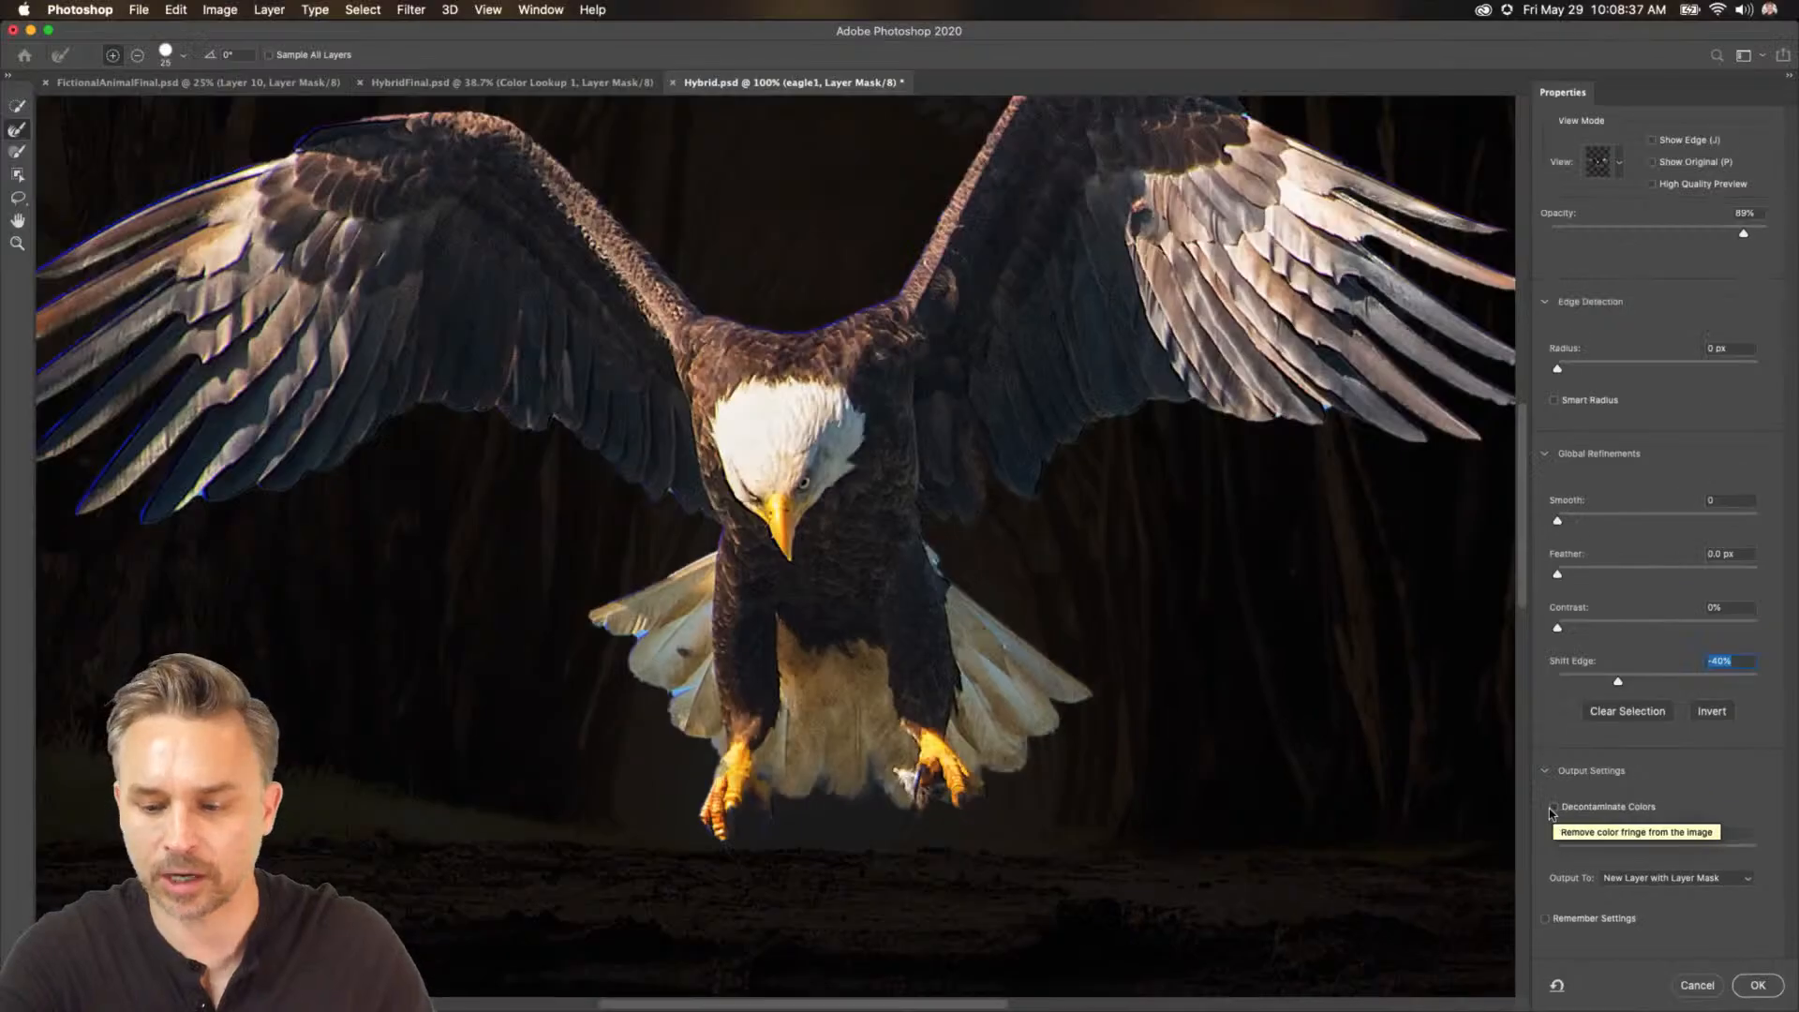
click(1552, 808)
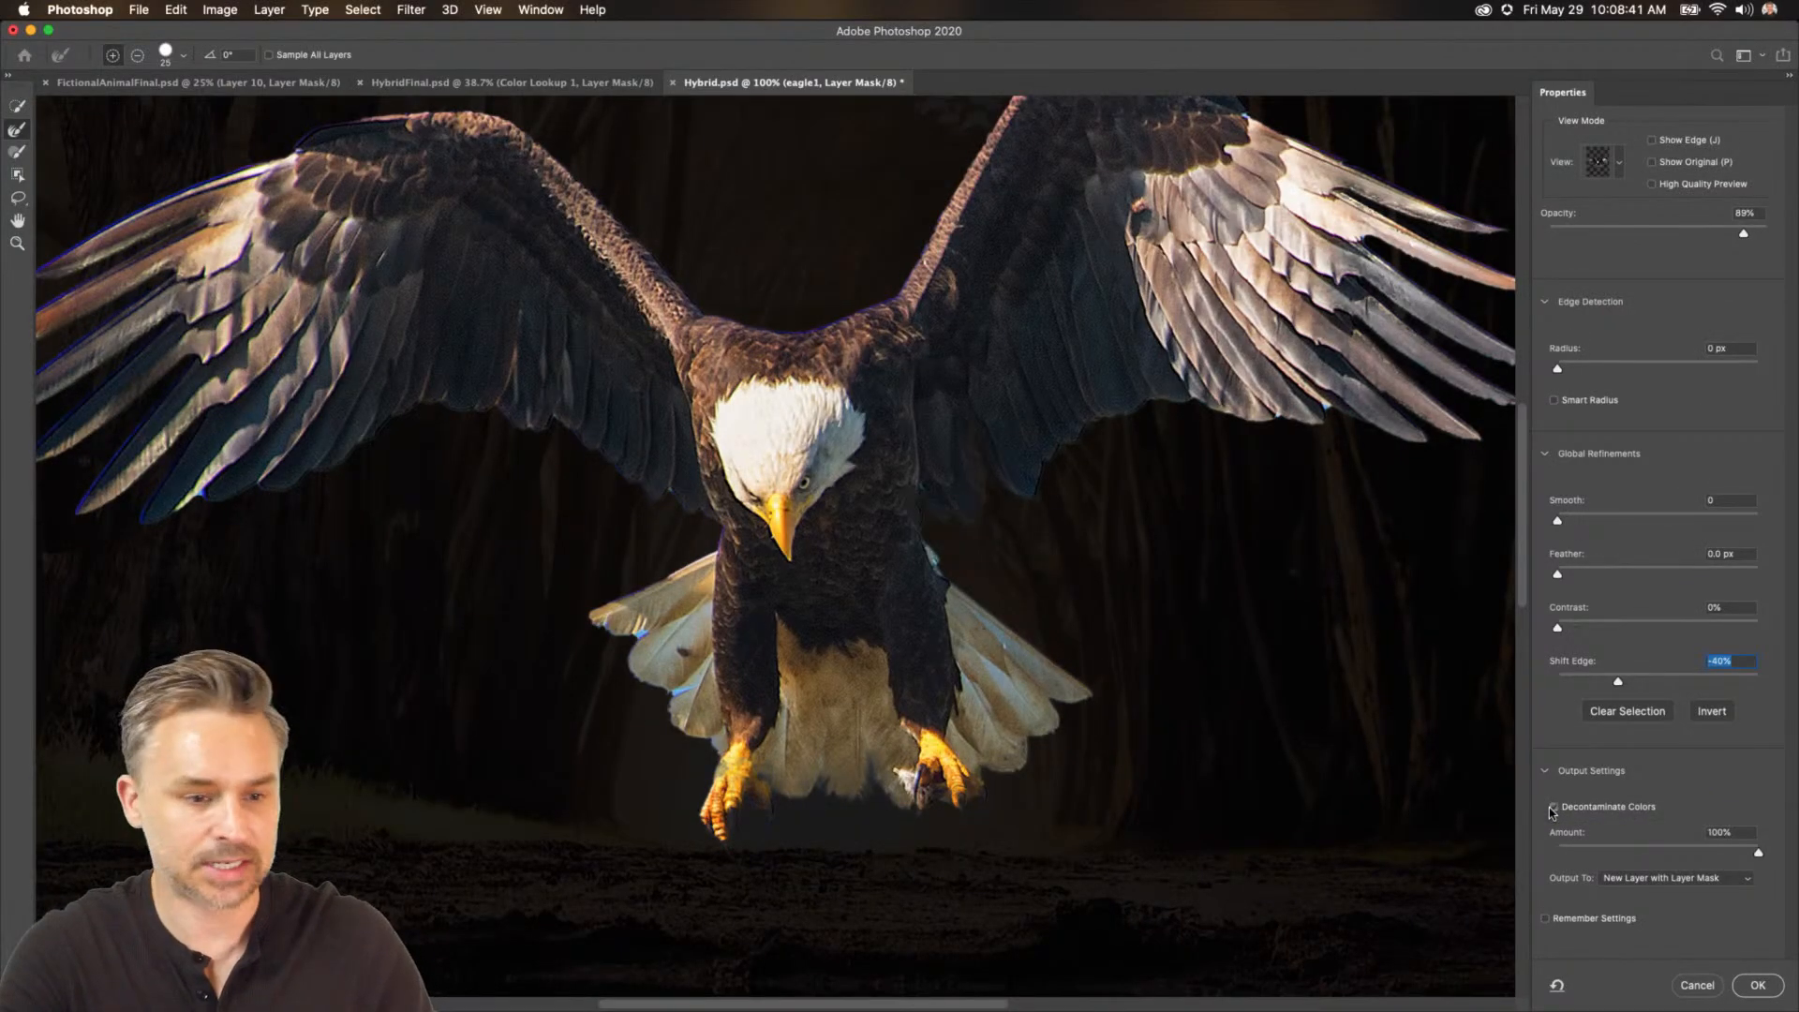
click(1552, 808)
click(1552, 808)
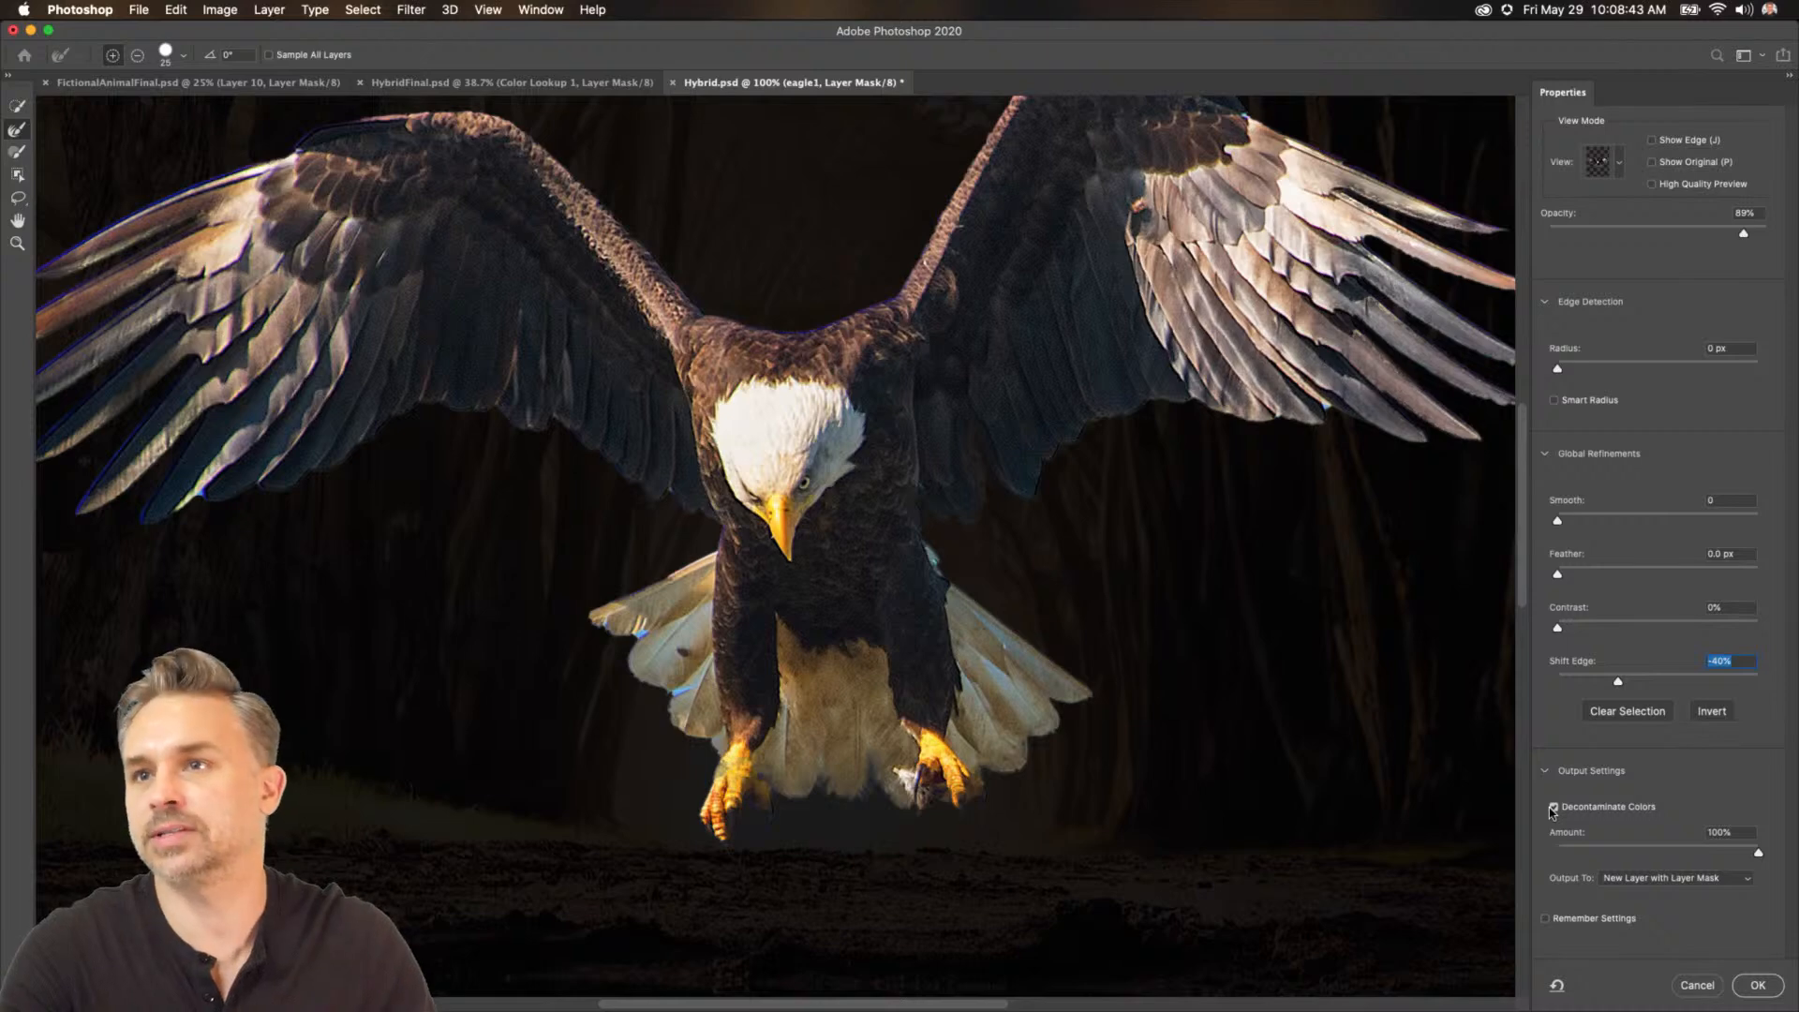
click(1552, 808)
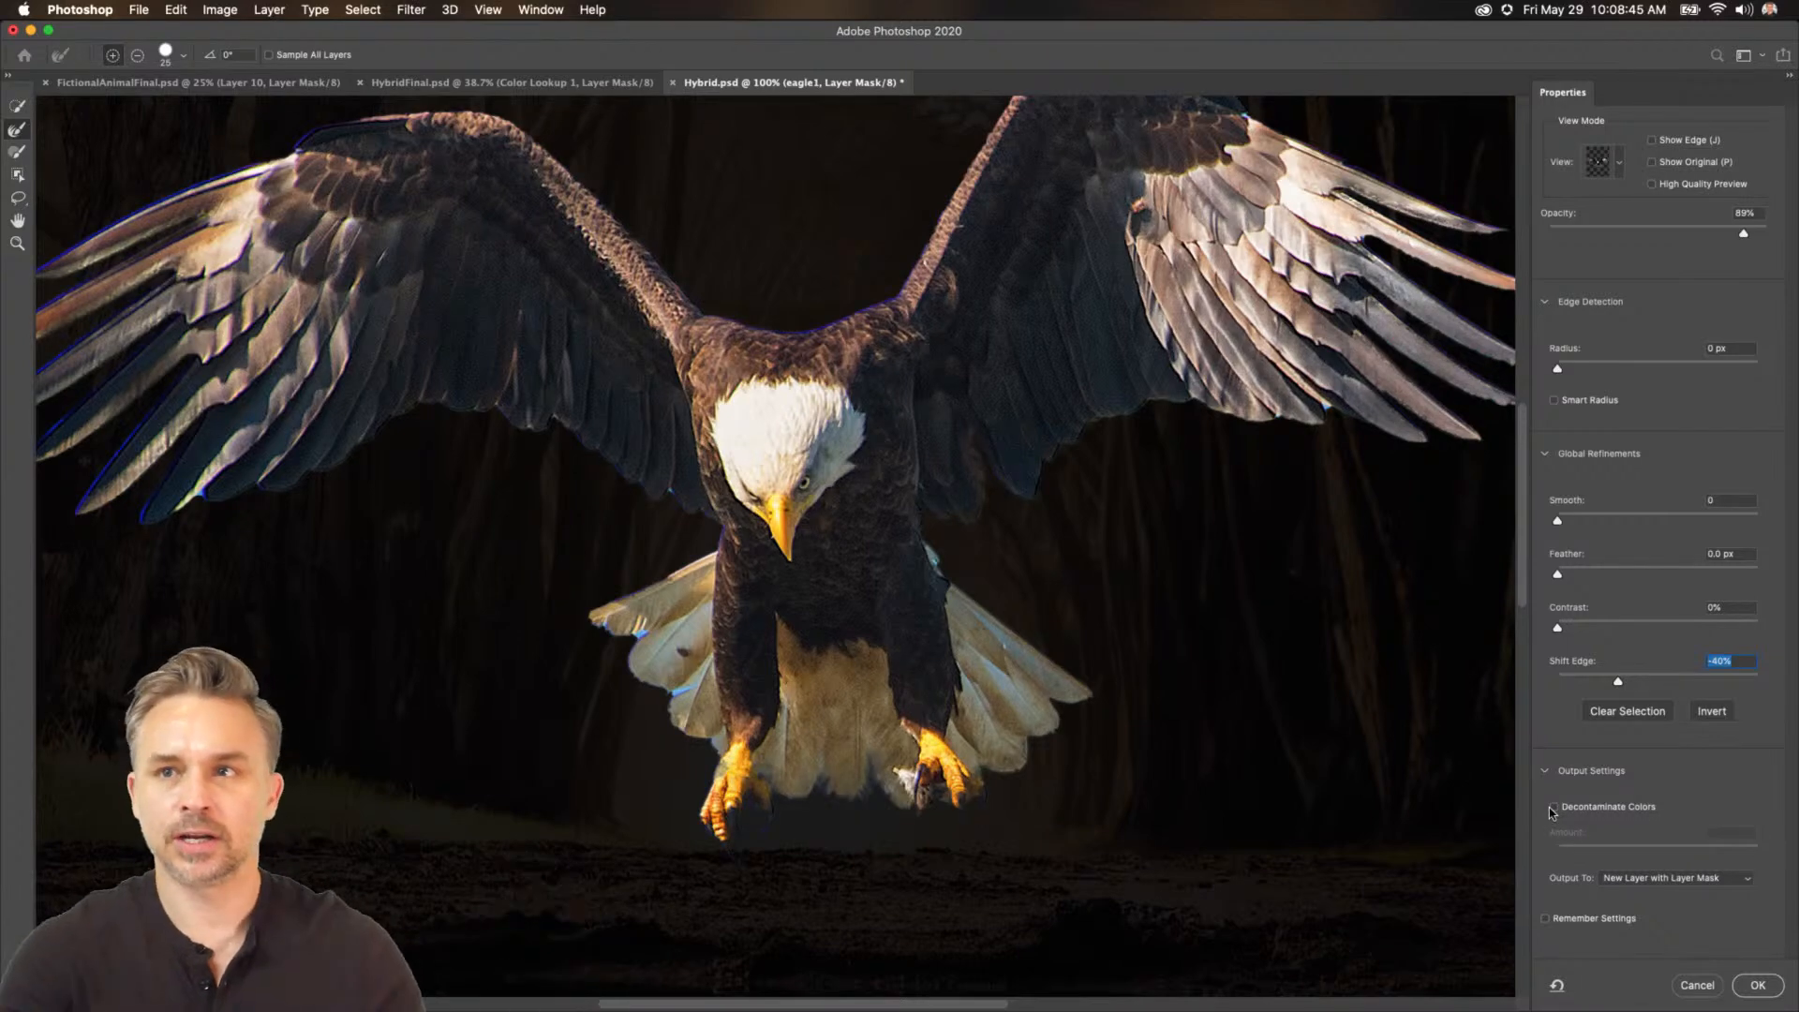
click(1552, 808)
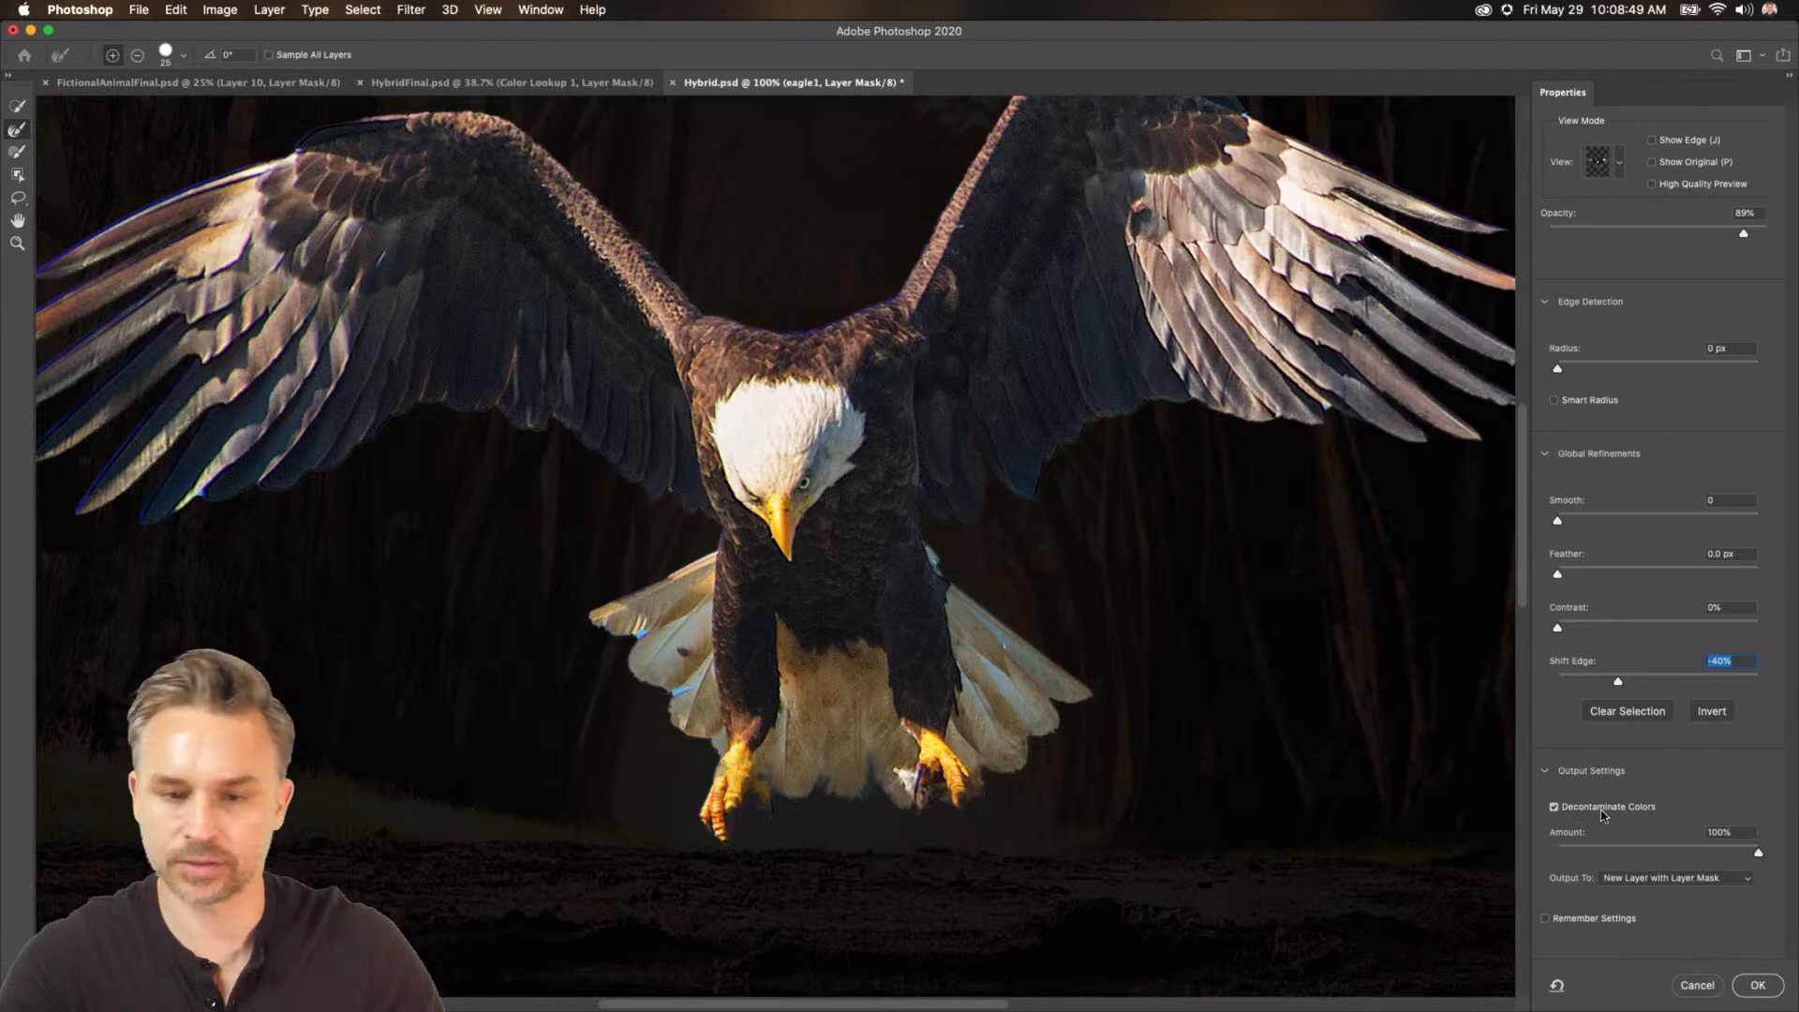
click(1758, 985)
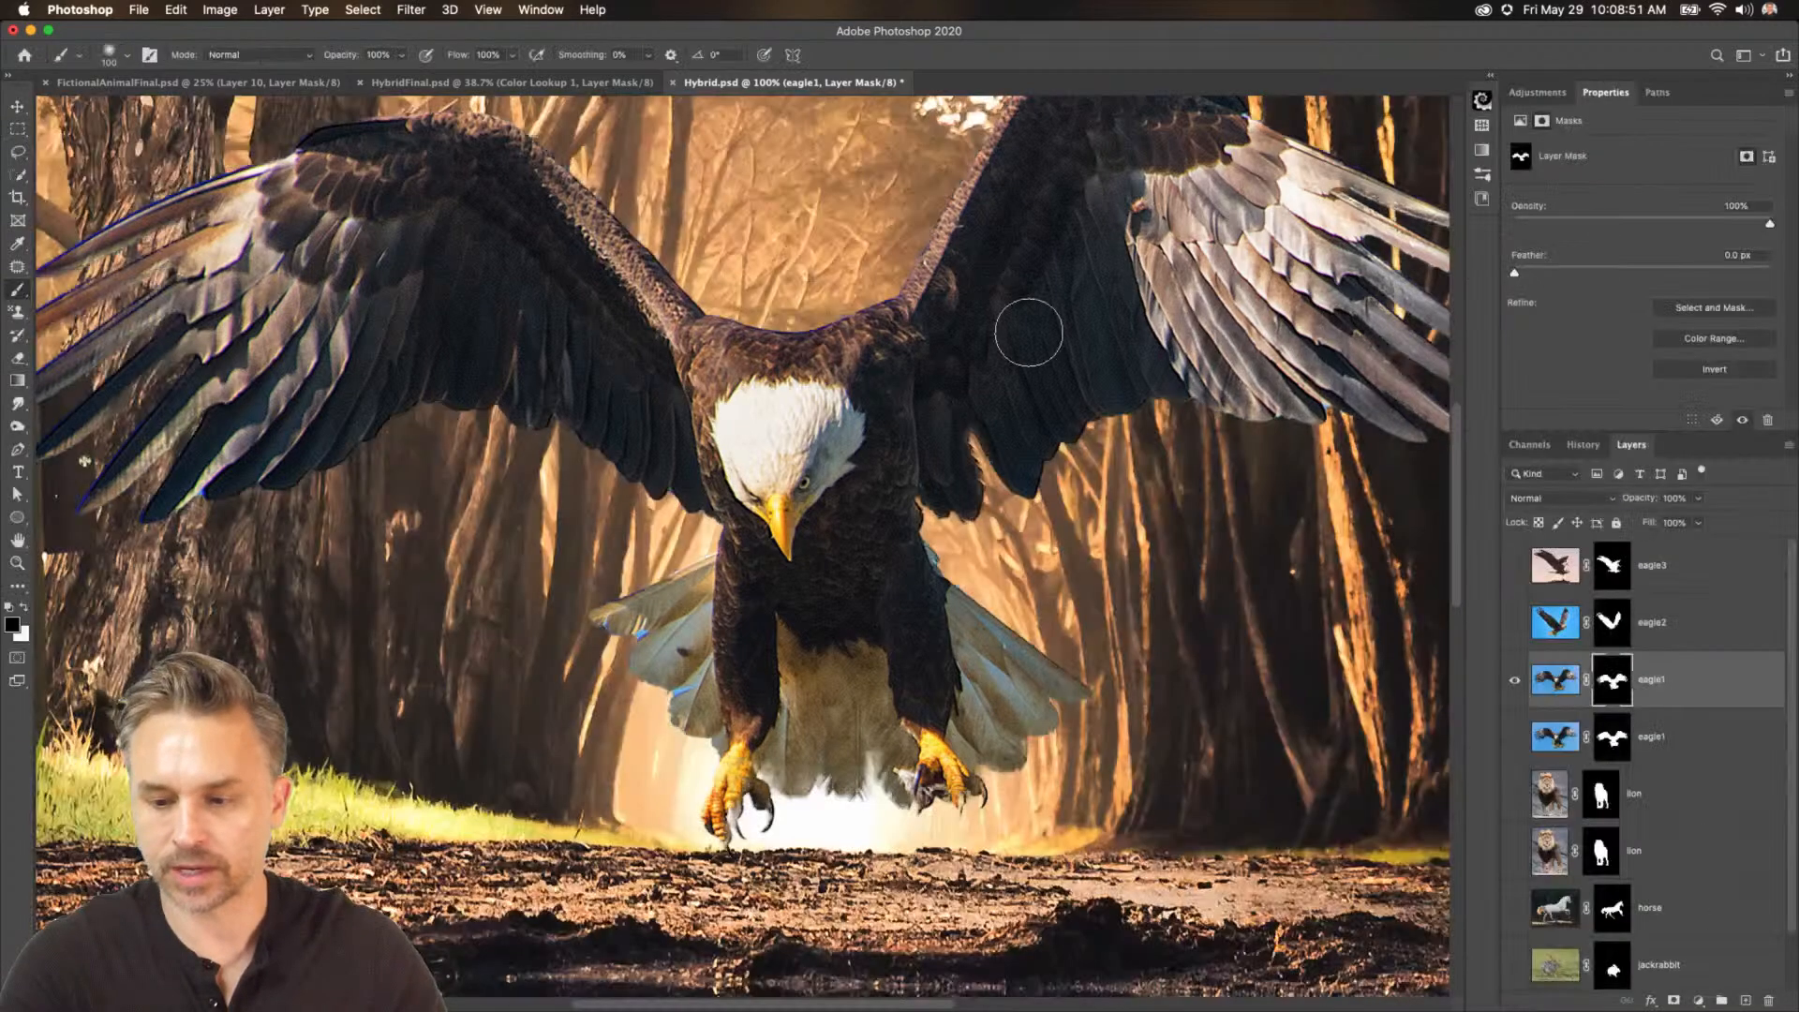
Select eagle1's image layer and zoom in to inspect the left wing tip's feather edges closely.
click(1679, 683)
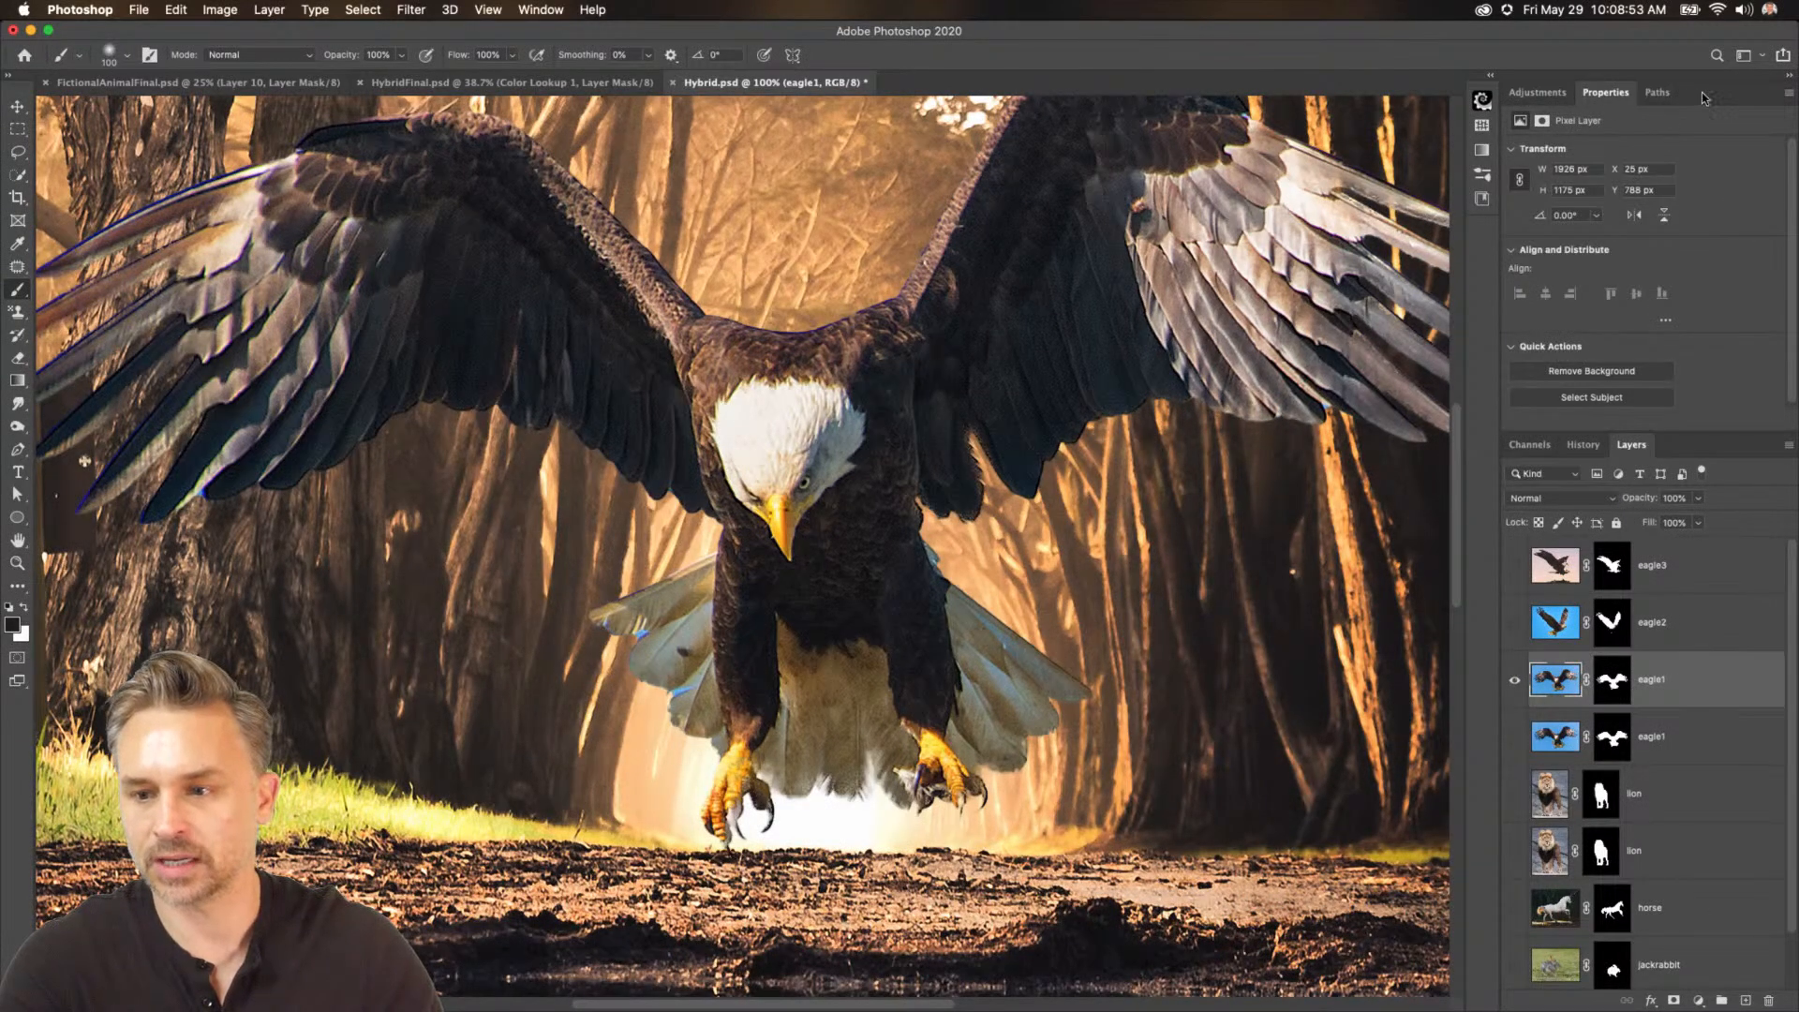
double_click(1703, 98)
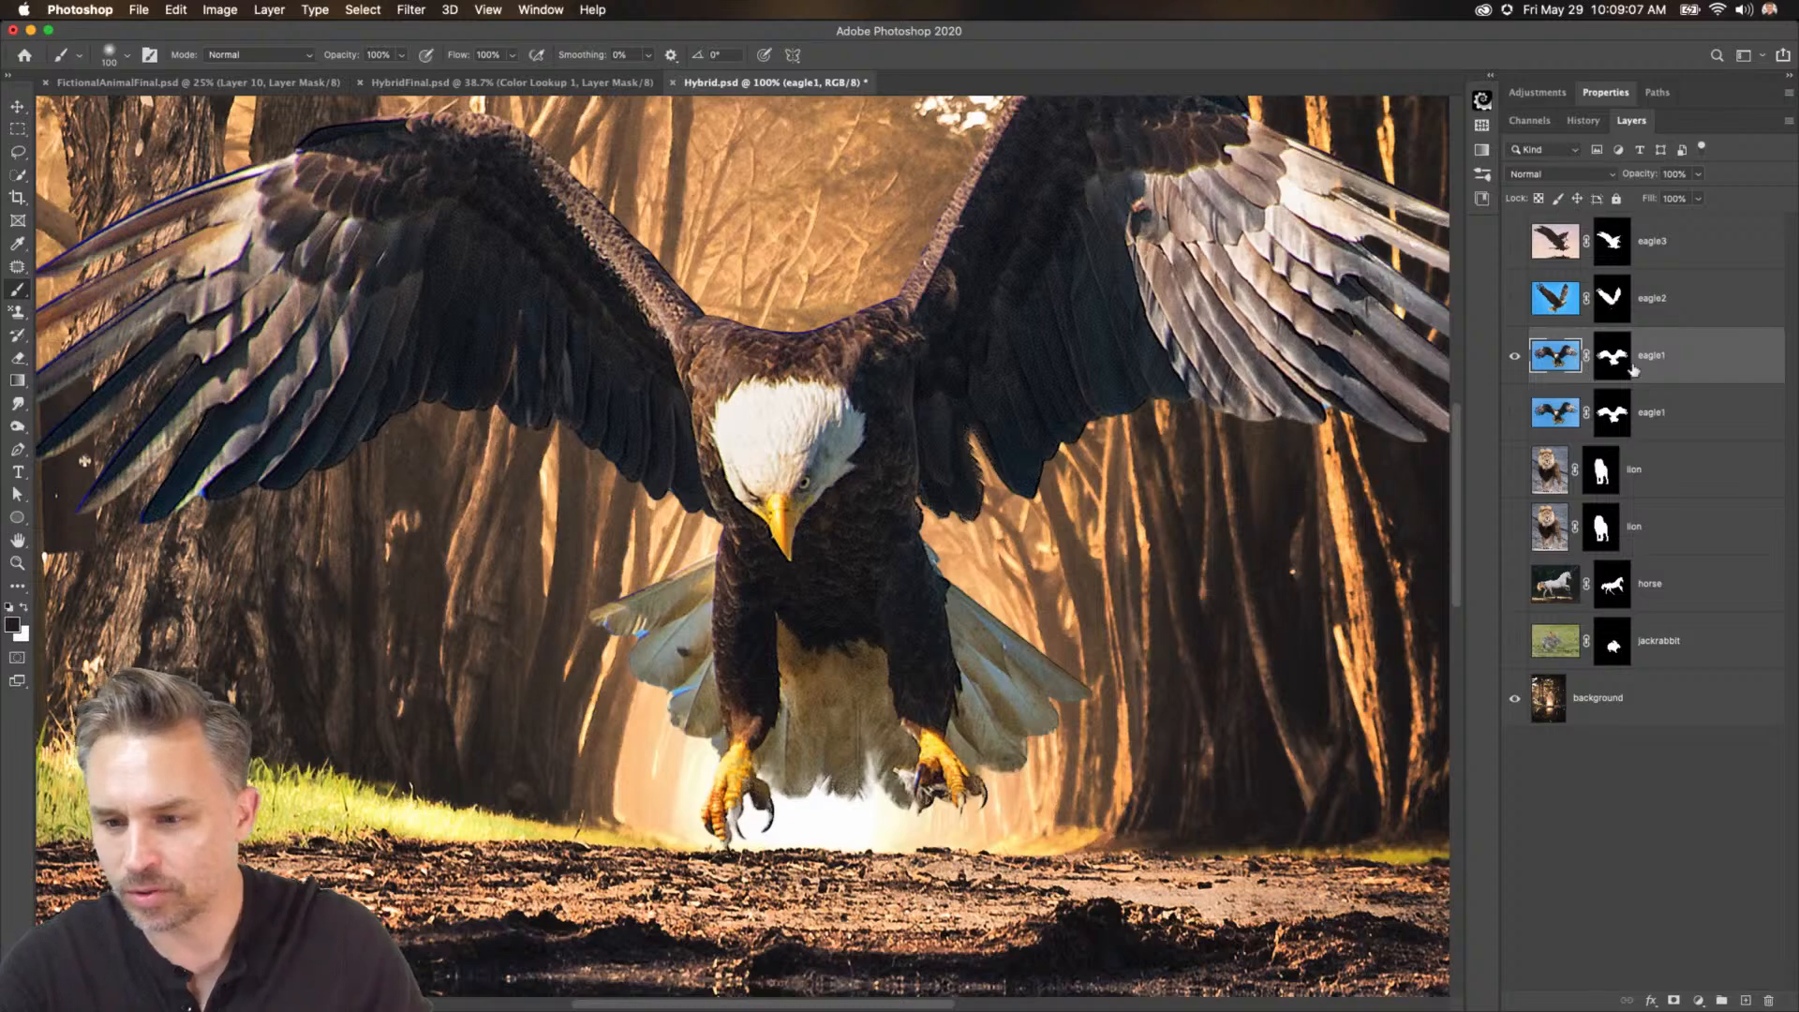
drag(245, 508, 715, 647)
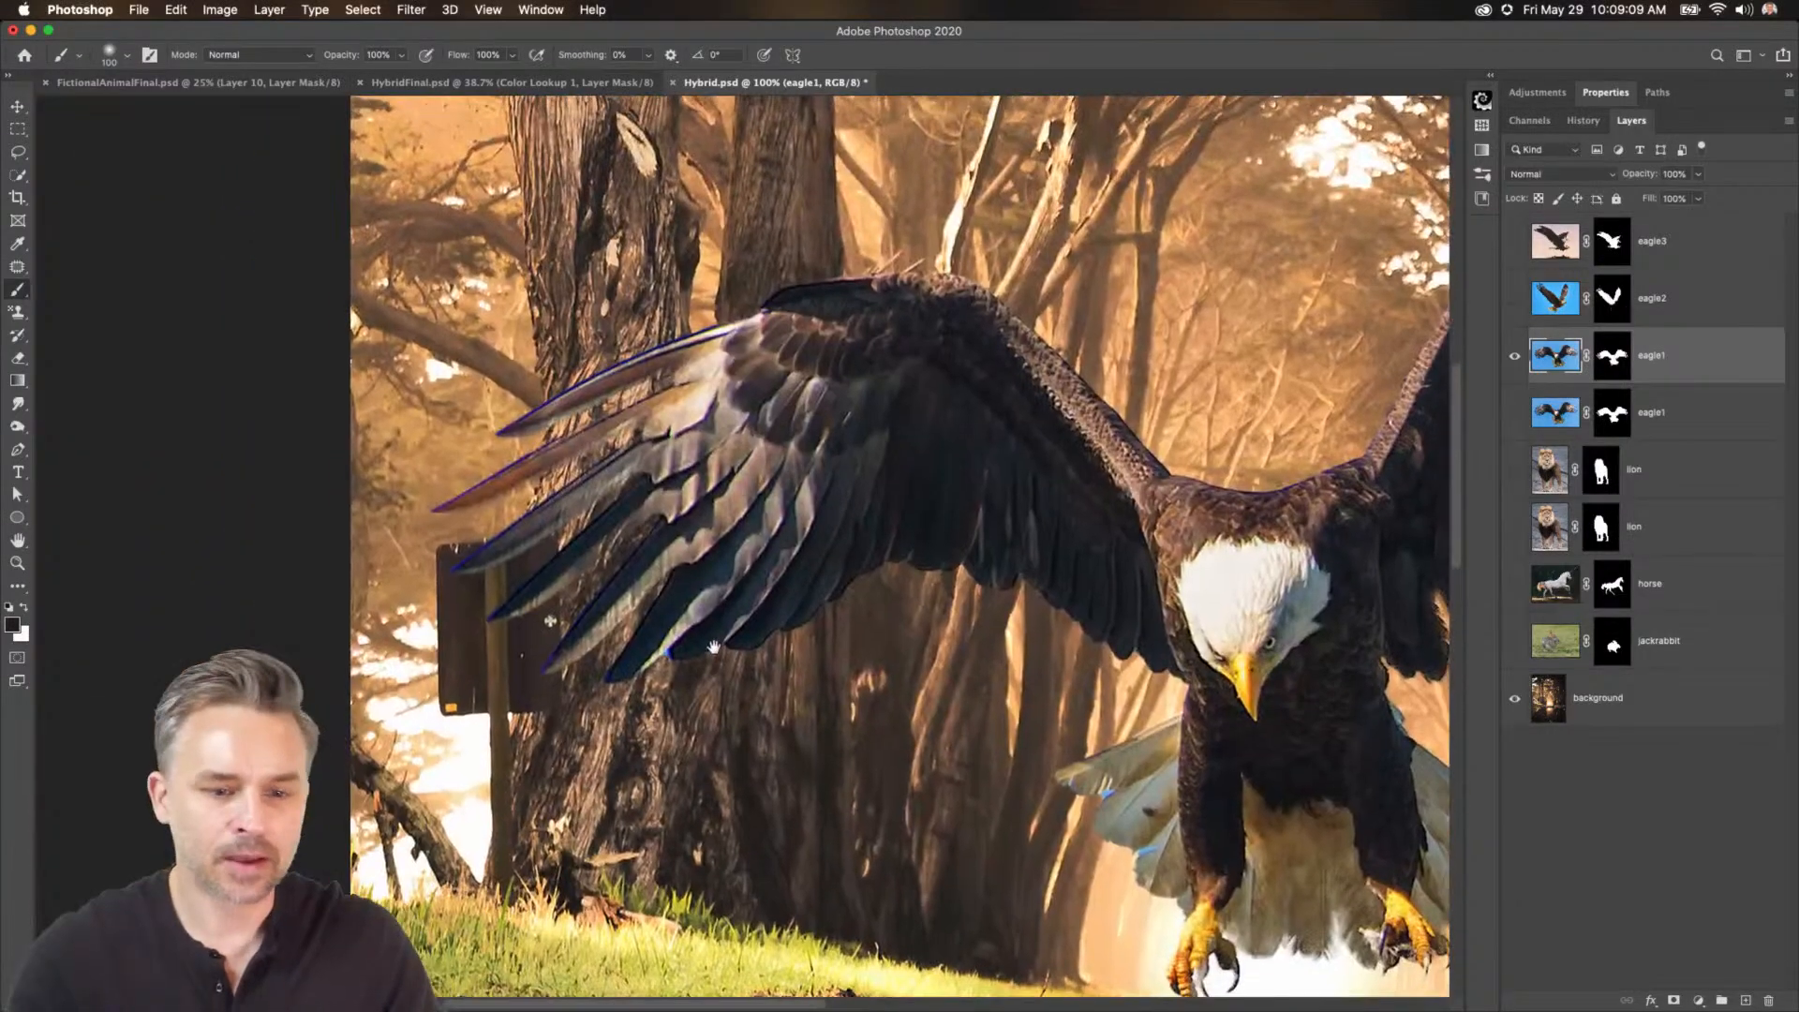
key(super+plus)
key(super+plus)
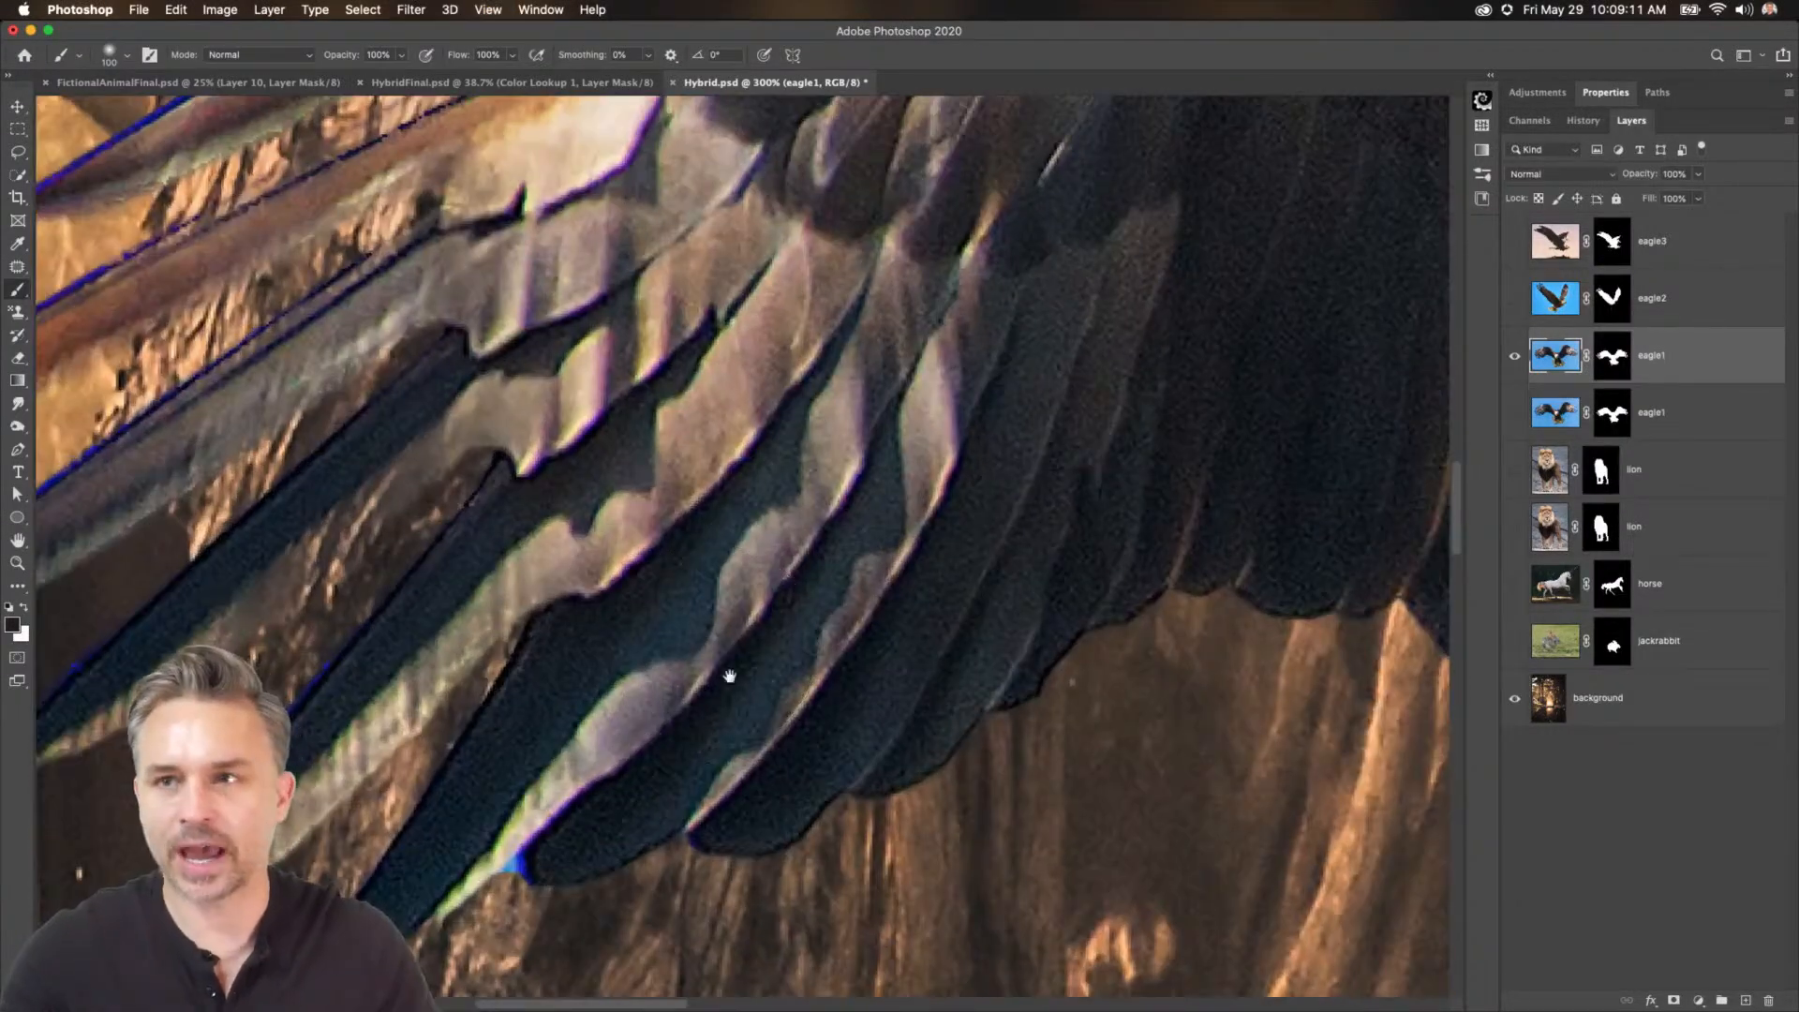
mouse_move(209, 672)
mouse_down()
mouse_move(748, 429)
mouse_move(814, 498)
mouse_up()
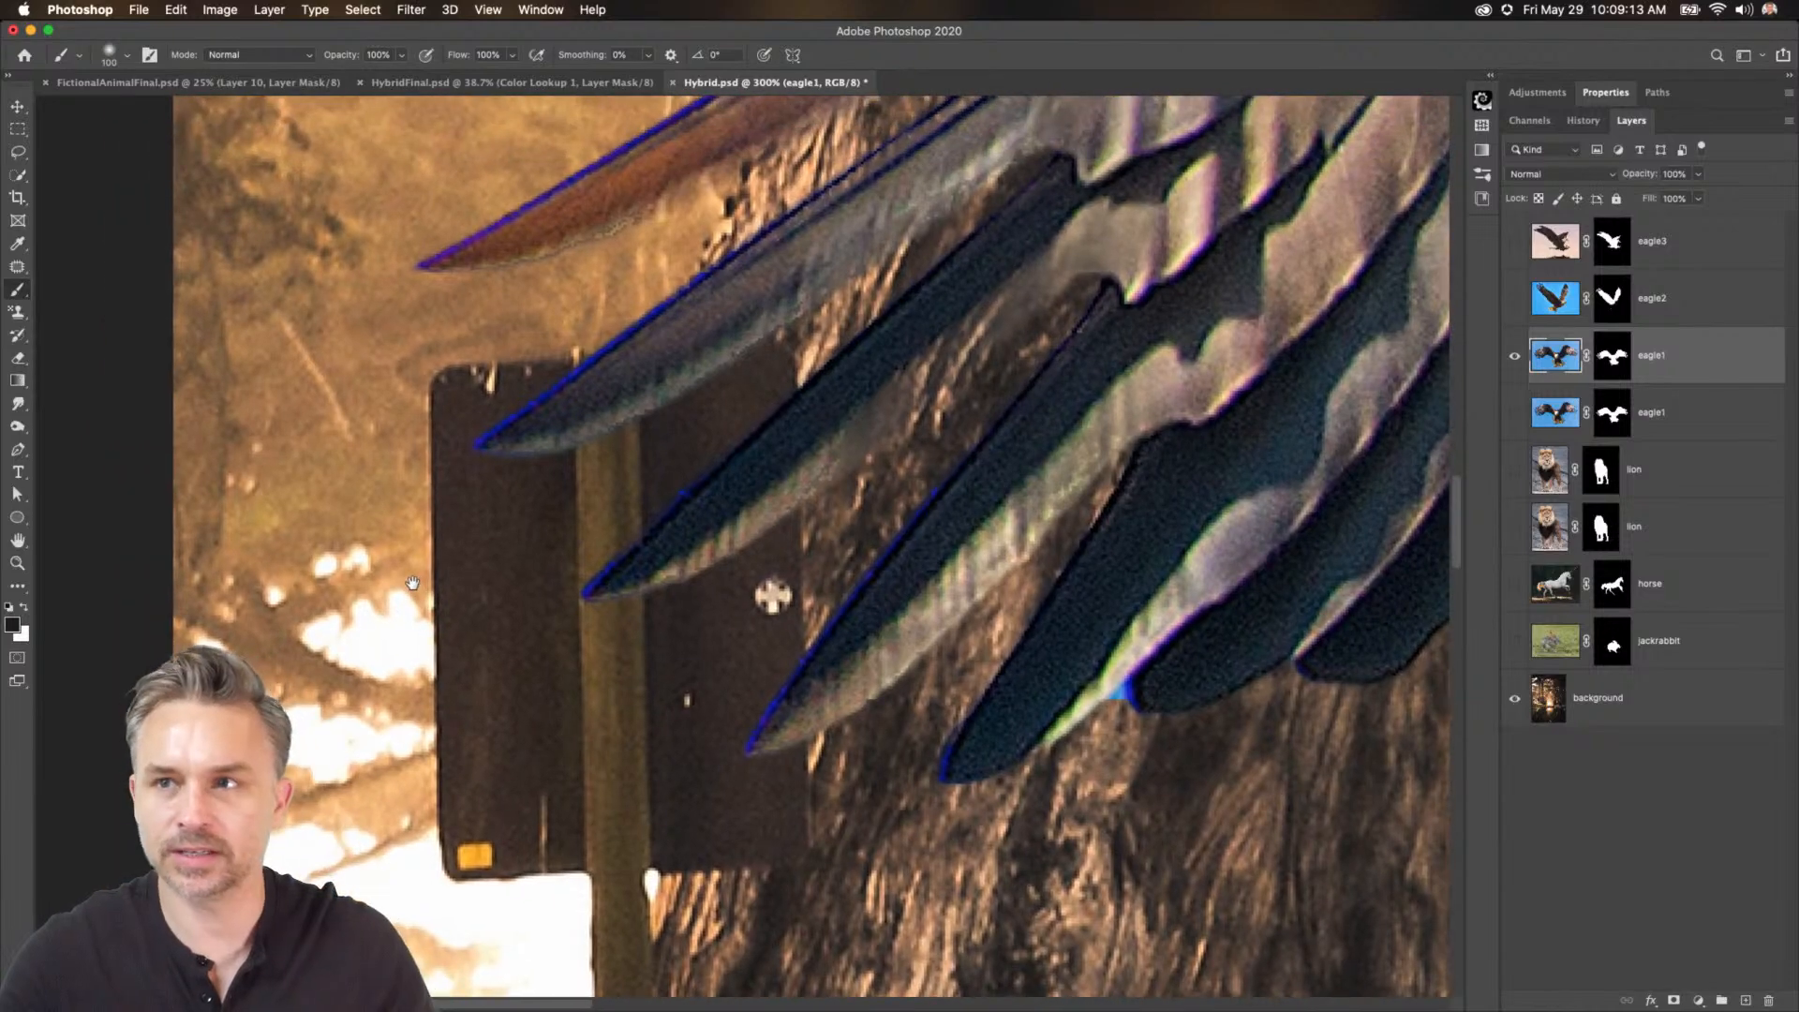
Add a new layer above the background and fill it with a dark gray gradient fill.
click(1551, 702)
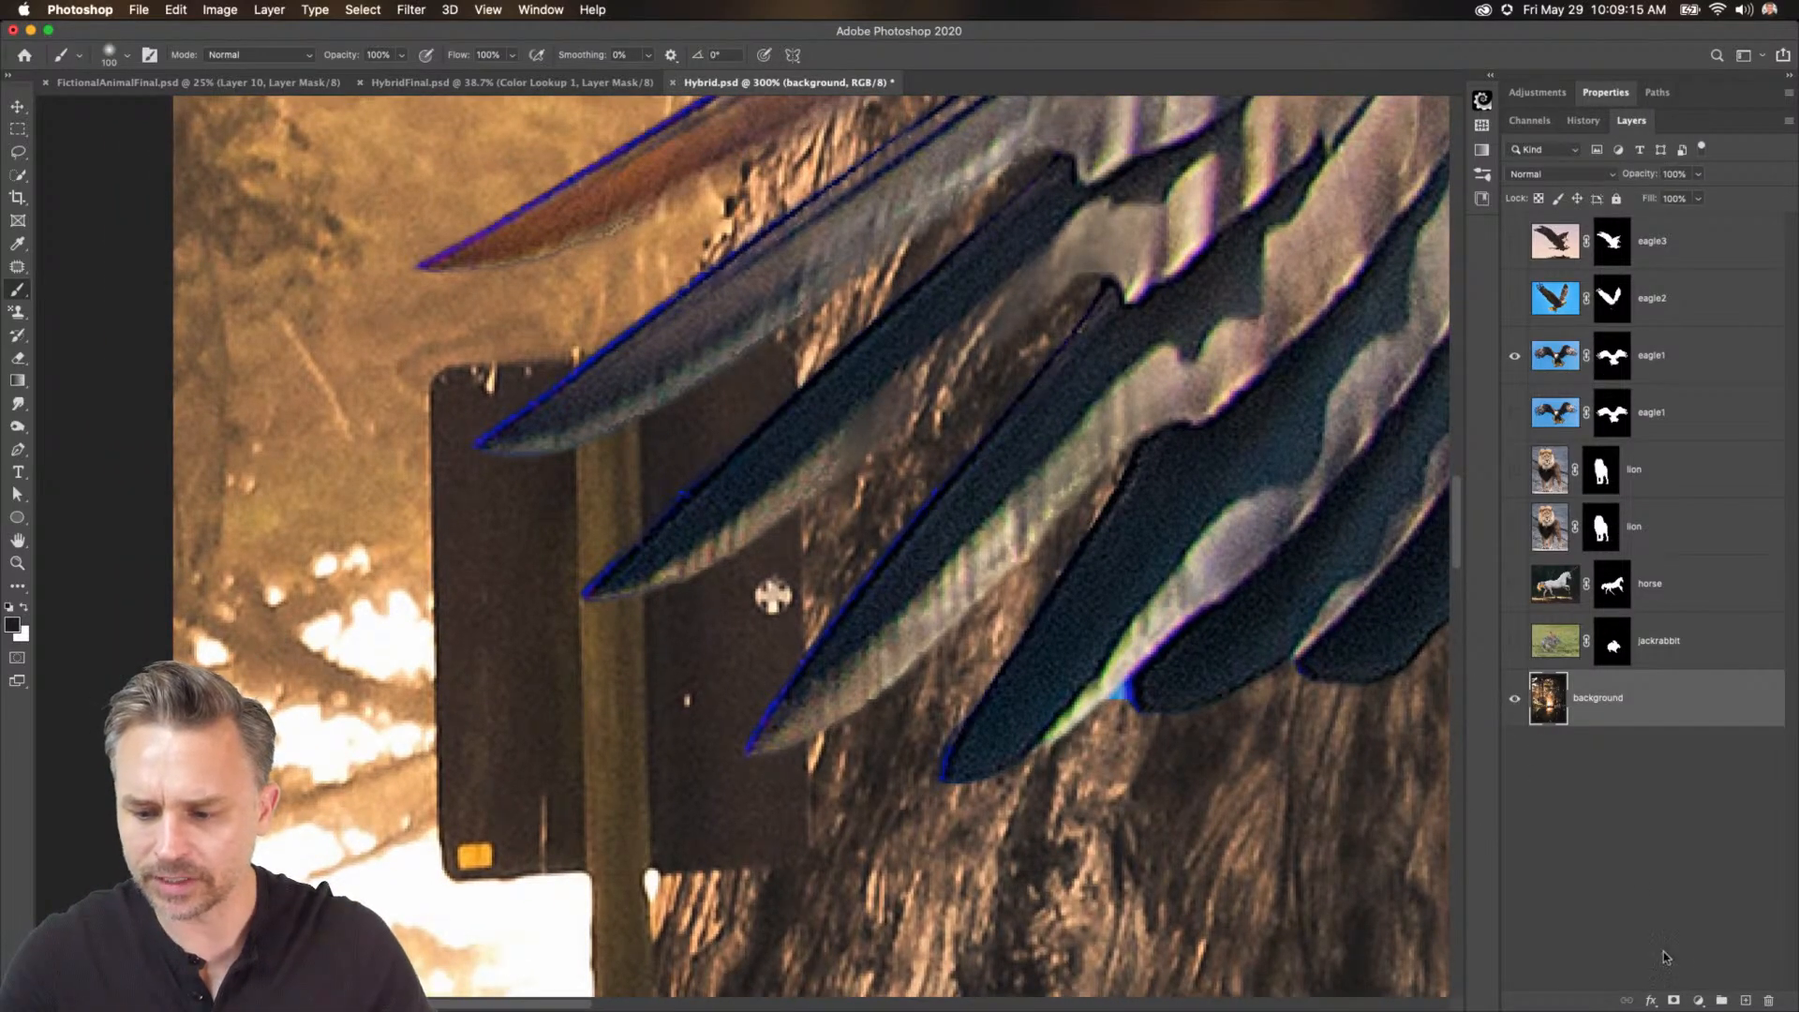
click(1746, 1001)
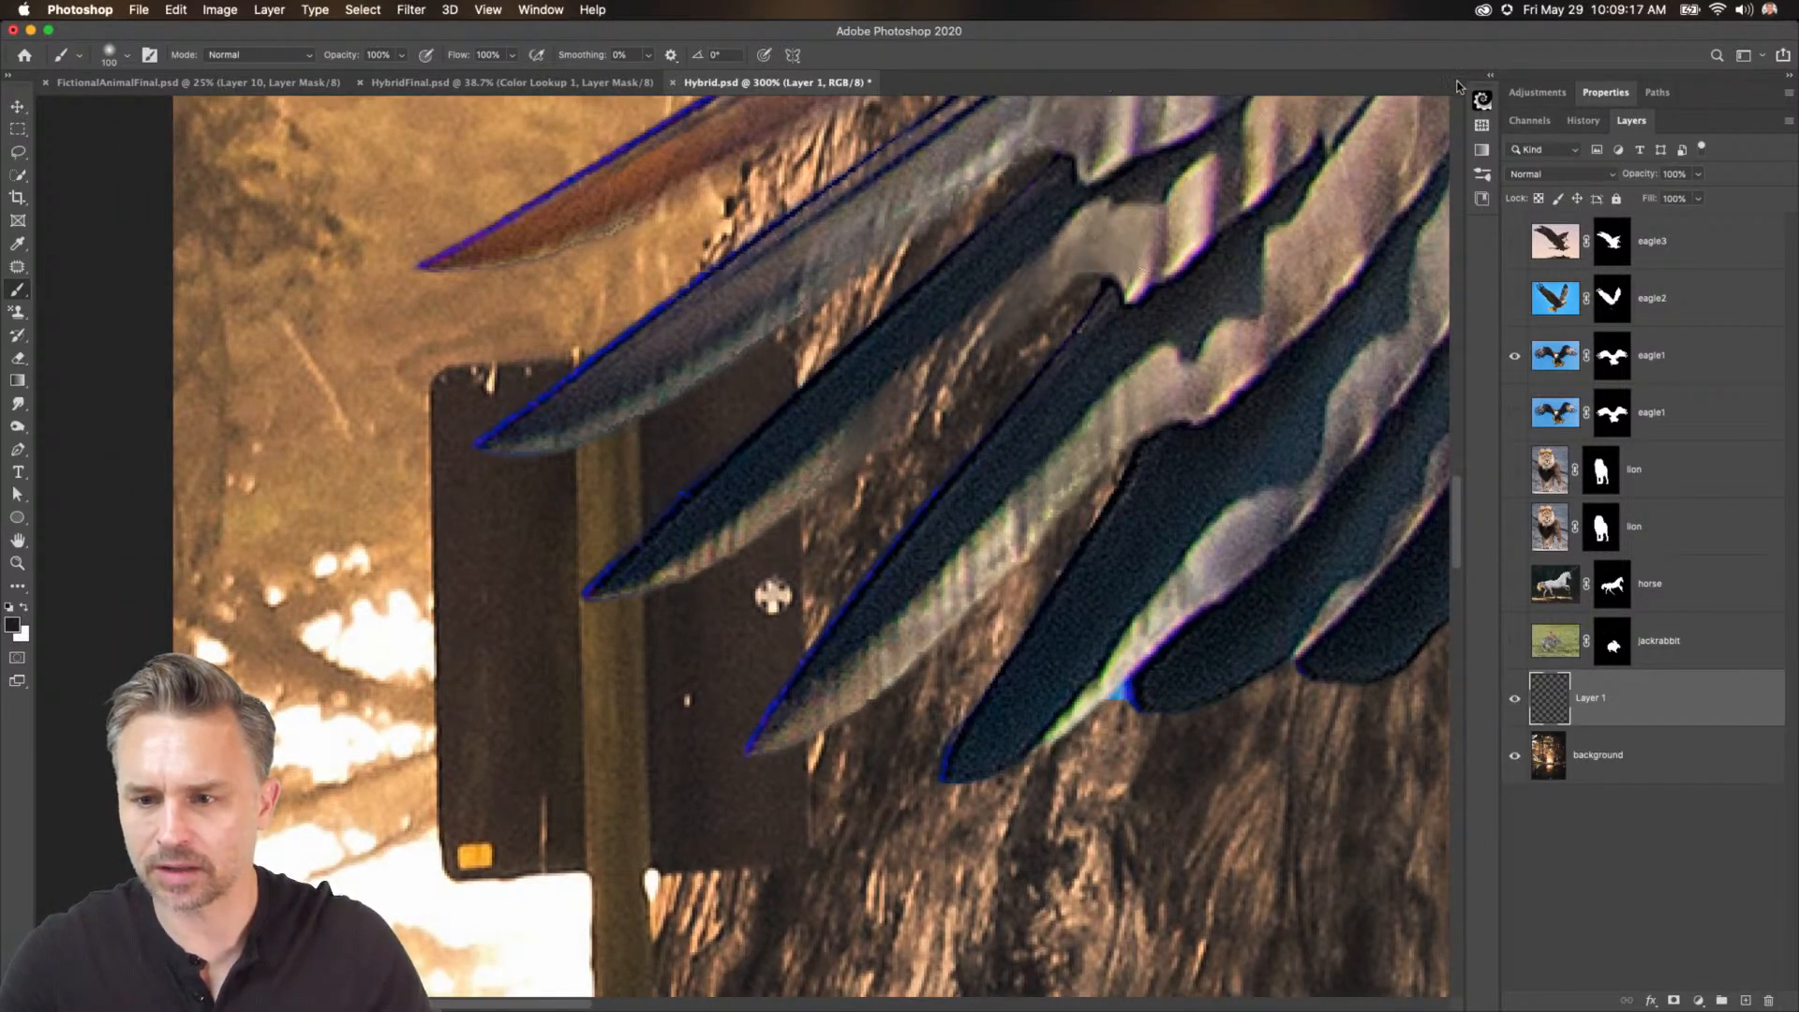
click(1482, 150)
scroll(1290, 178, down, 5)
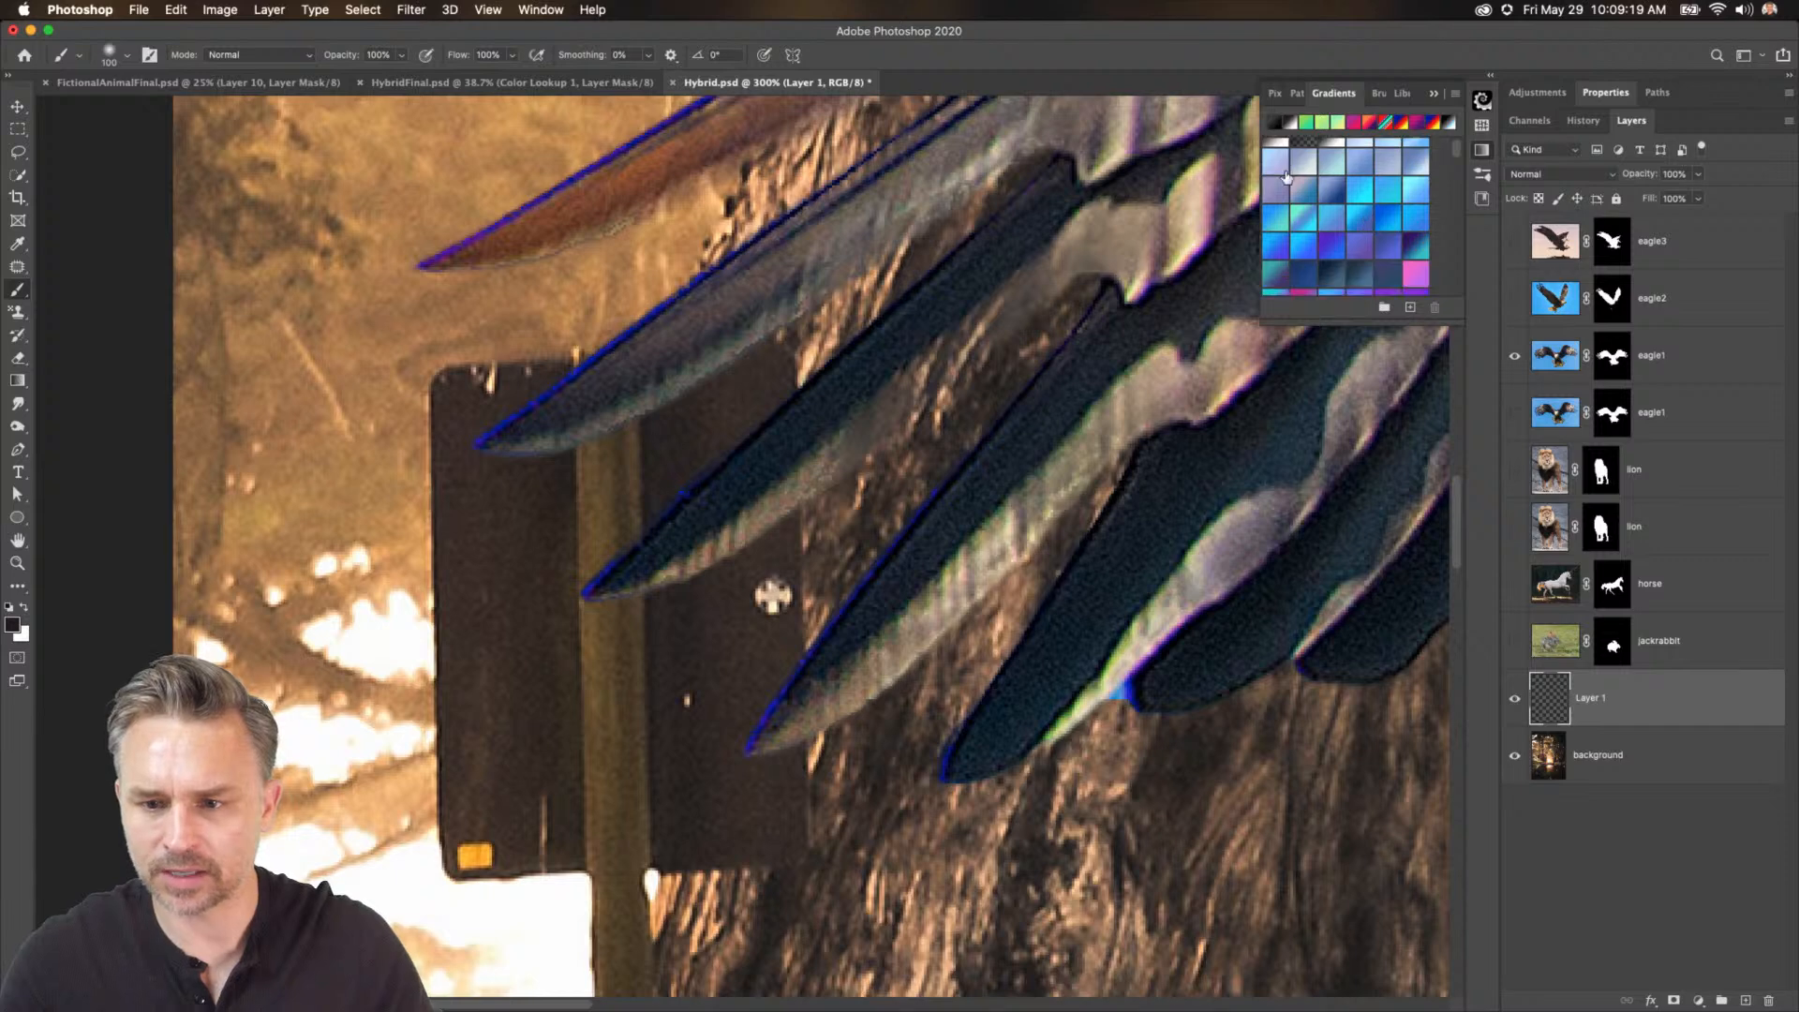
scroll(1290, 178, down, 5)
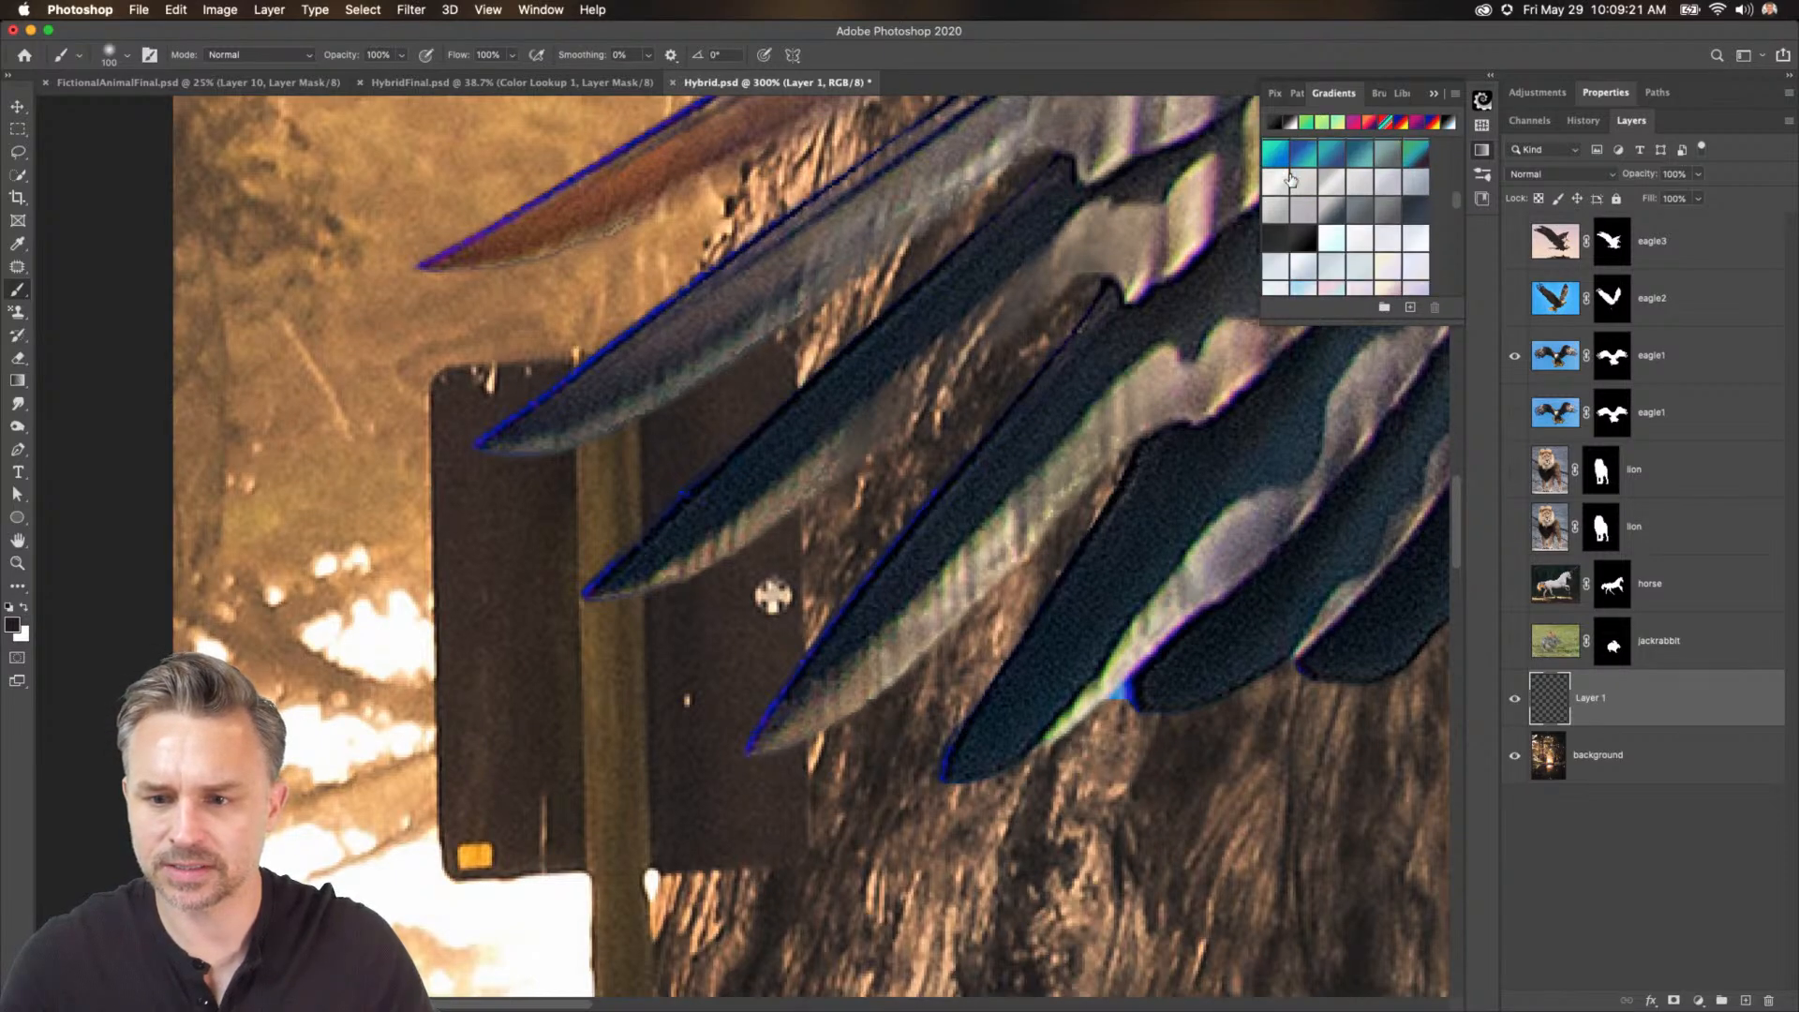
click(1304, 242)
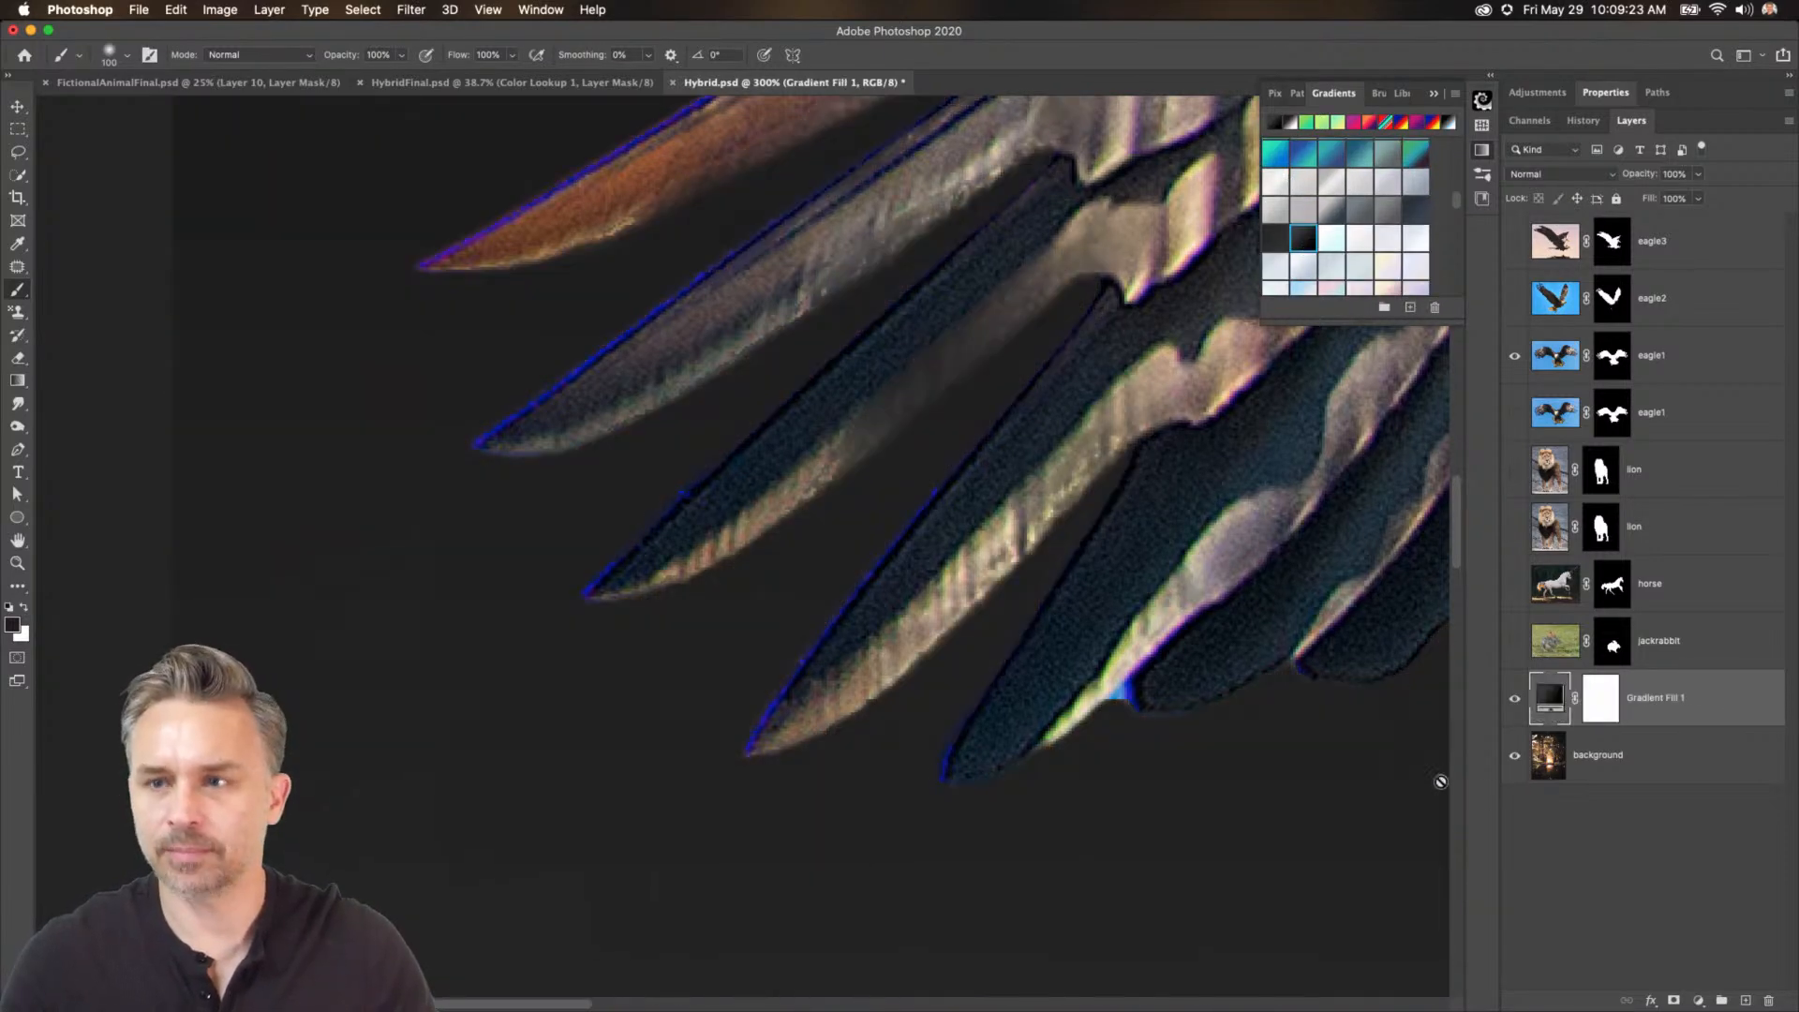
click(1600, 827)
Switch to the Sponge tool in Desaturate mode on eagle1 with a smaller brush and desaturate the blue fringe on a left-wing feather.
click(1546, 366)
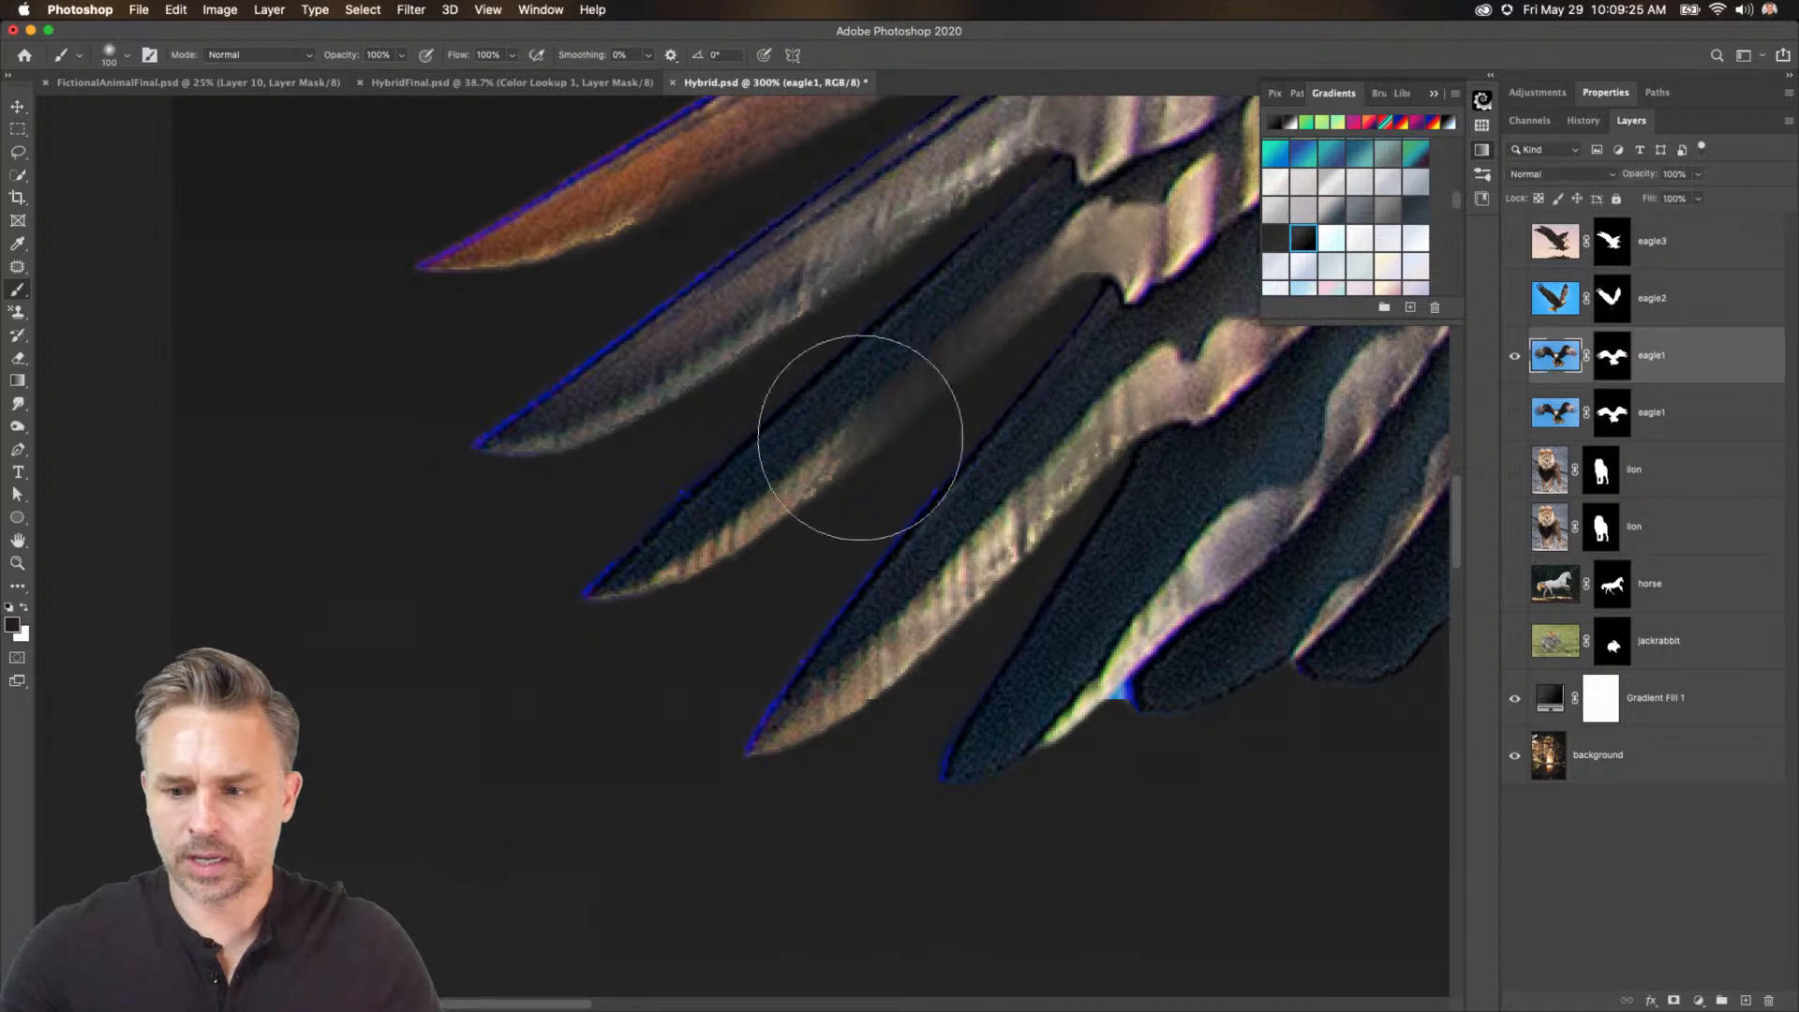
key(super+plus)
drag(394, 311, 440, 460)
click(16, 405)
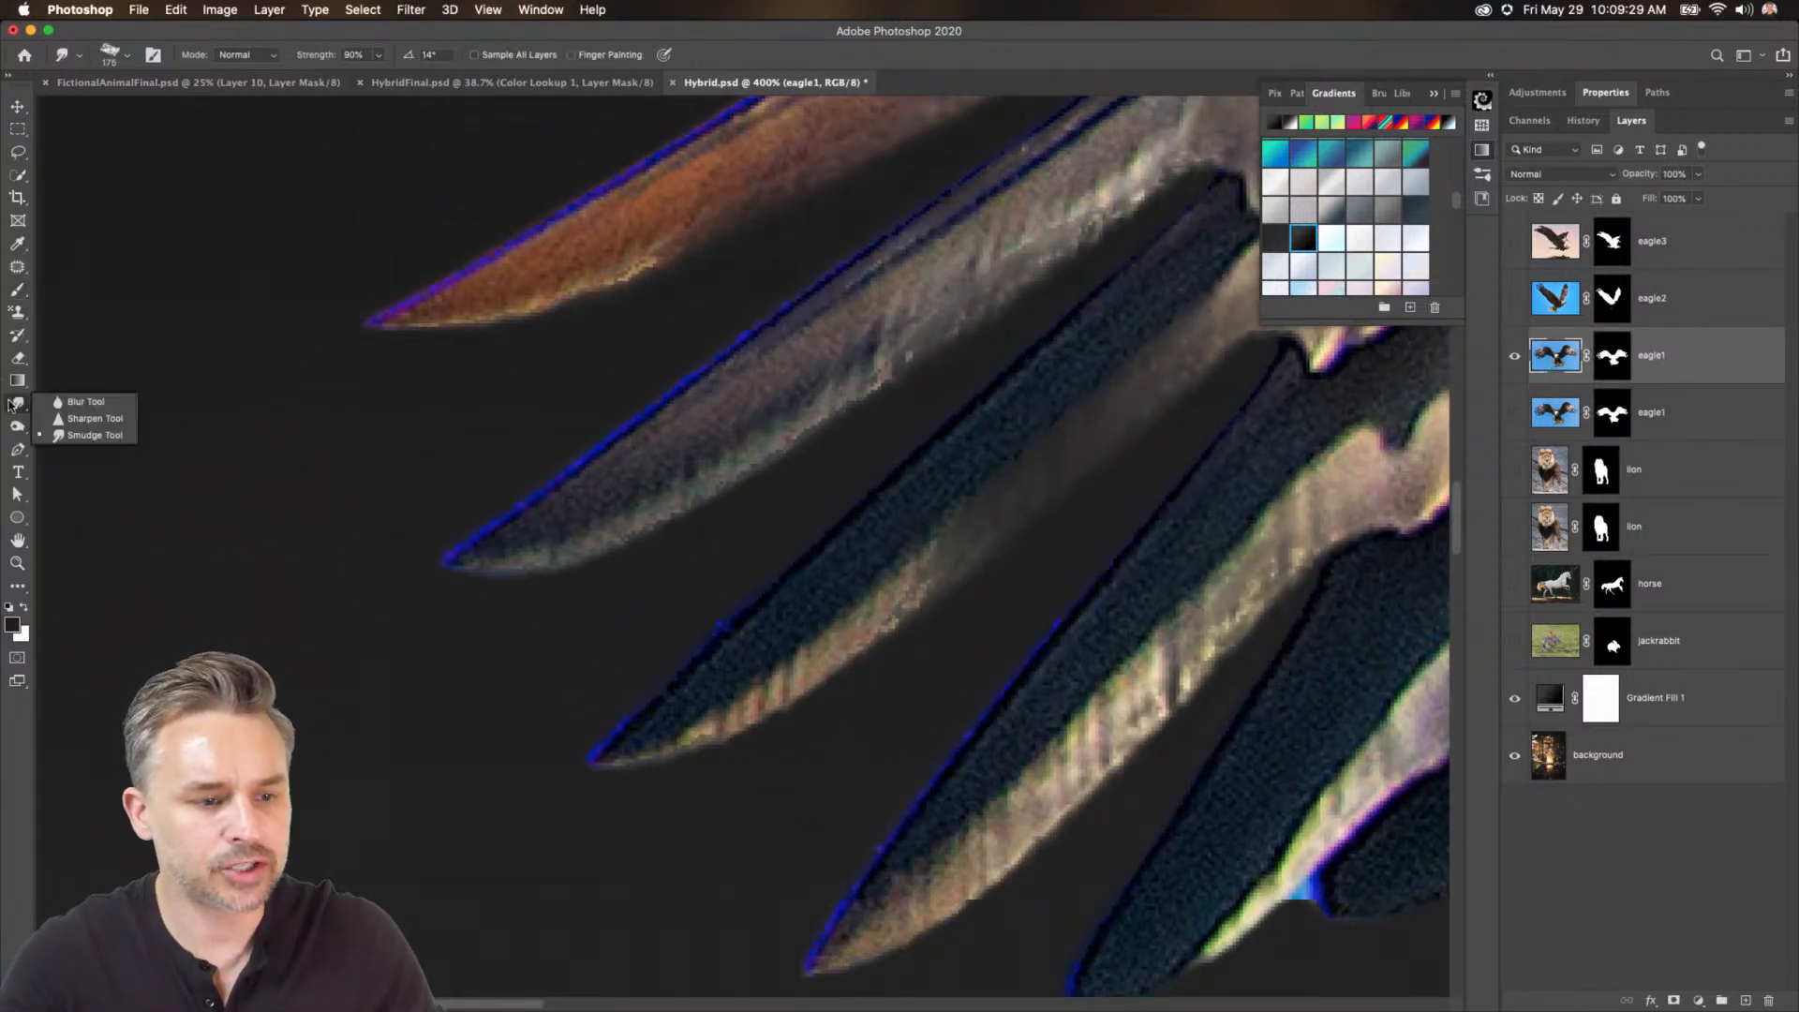
click(18, 429)
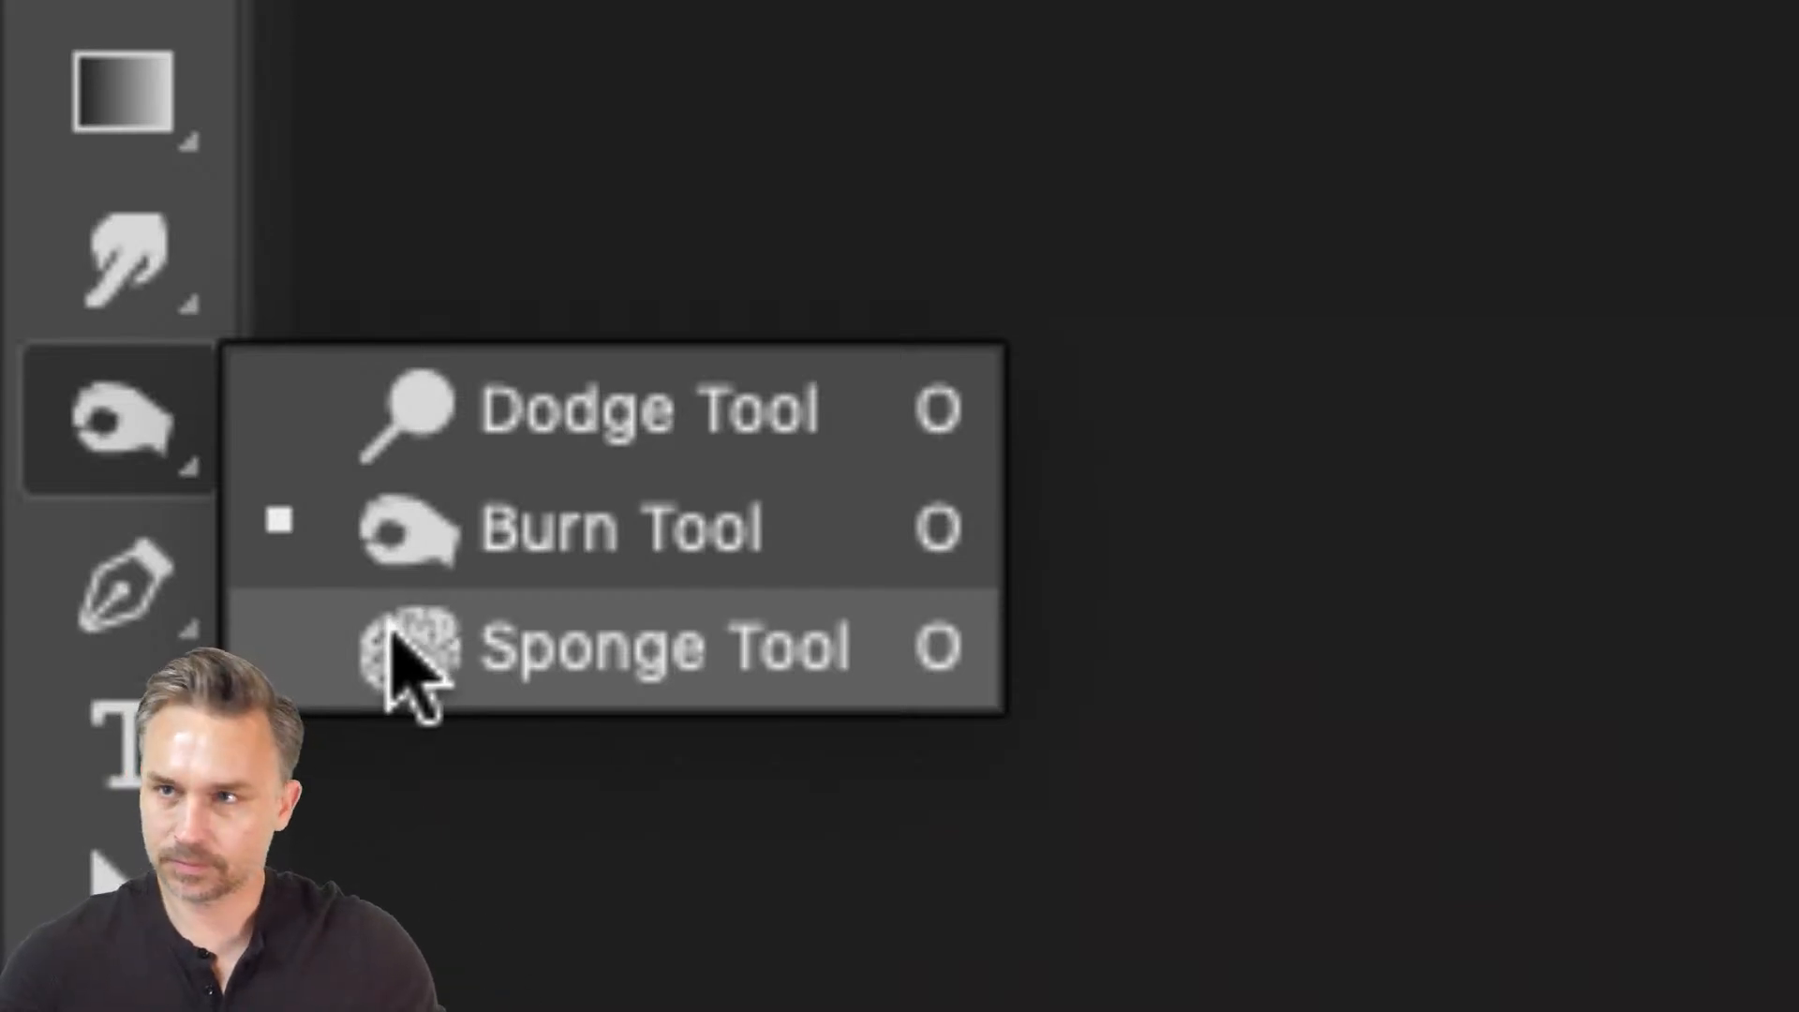
click(387, 620)
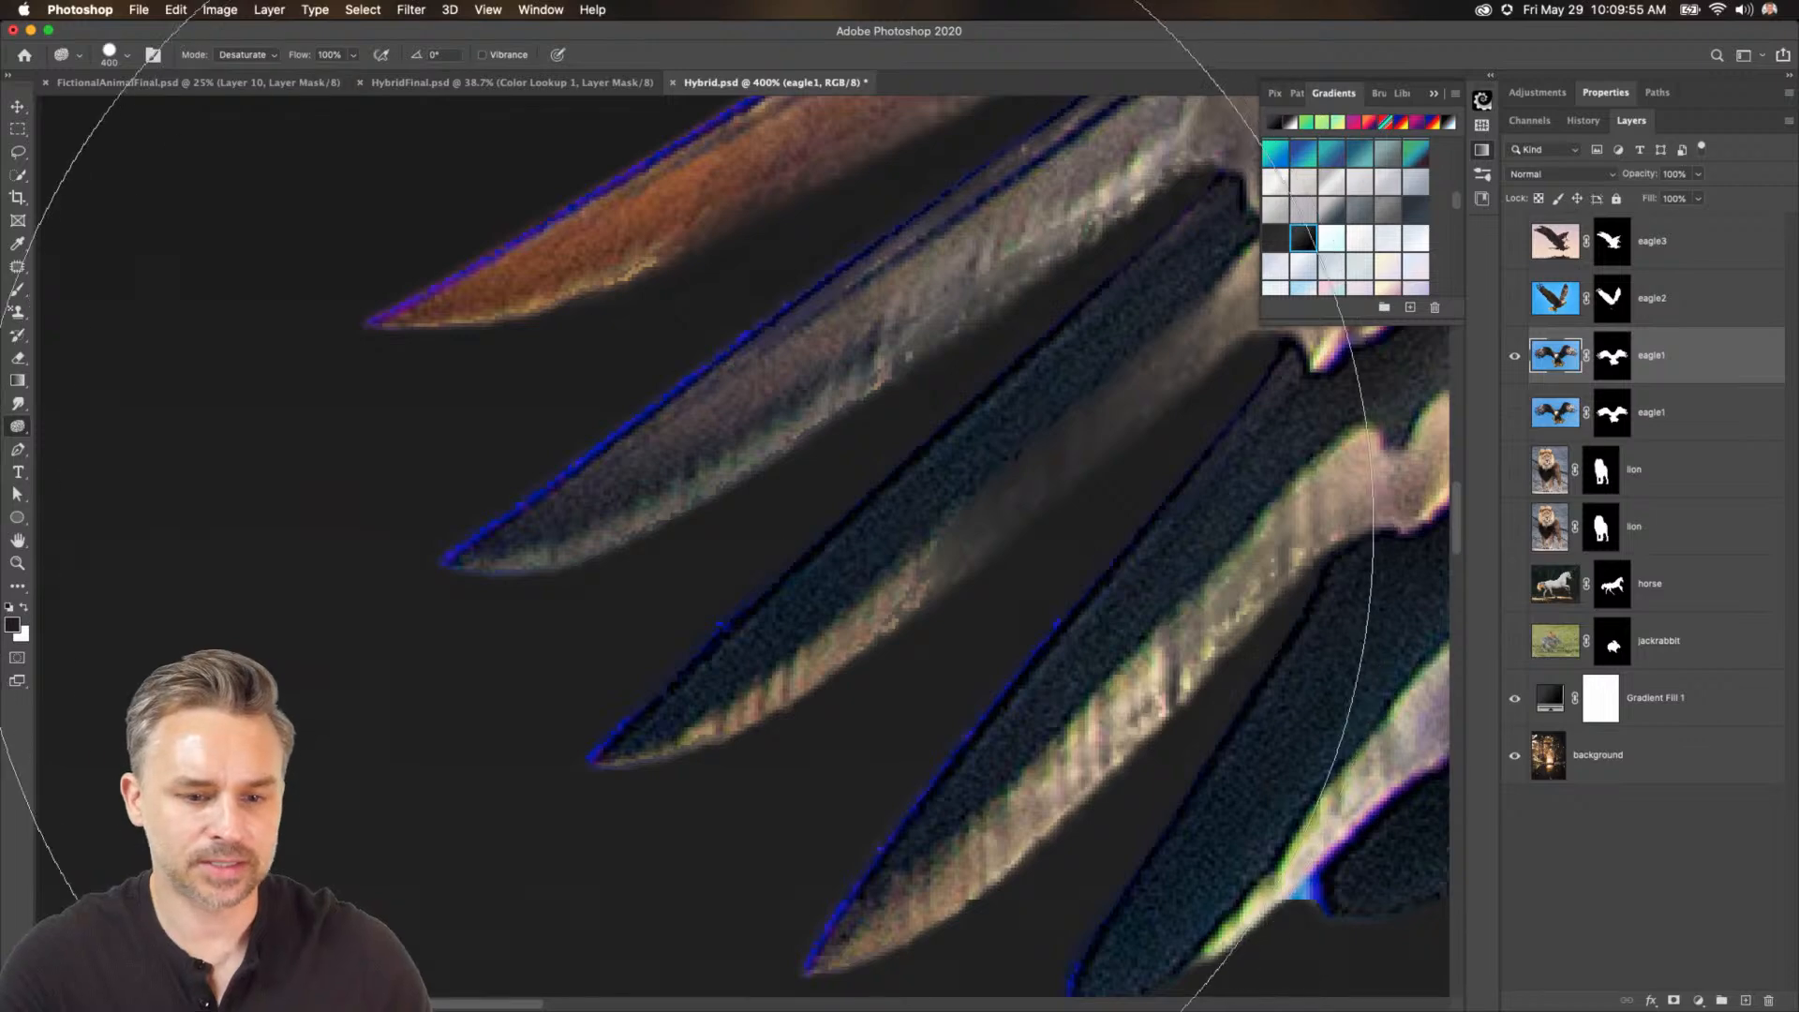
key(bracketleft)
key(bracketleft)
key(bracketleft)
key(bracketleft)
key(bracketleft)
key(bracketleft)
key(bracketleft)
key(bracketleft)
key(bracketleft)
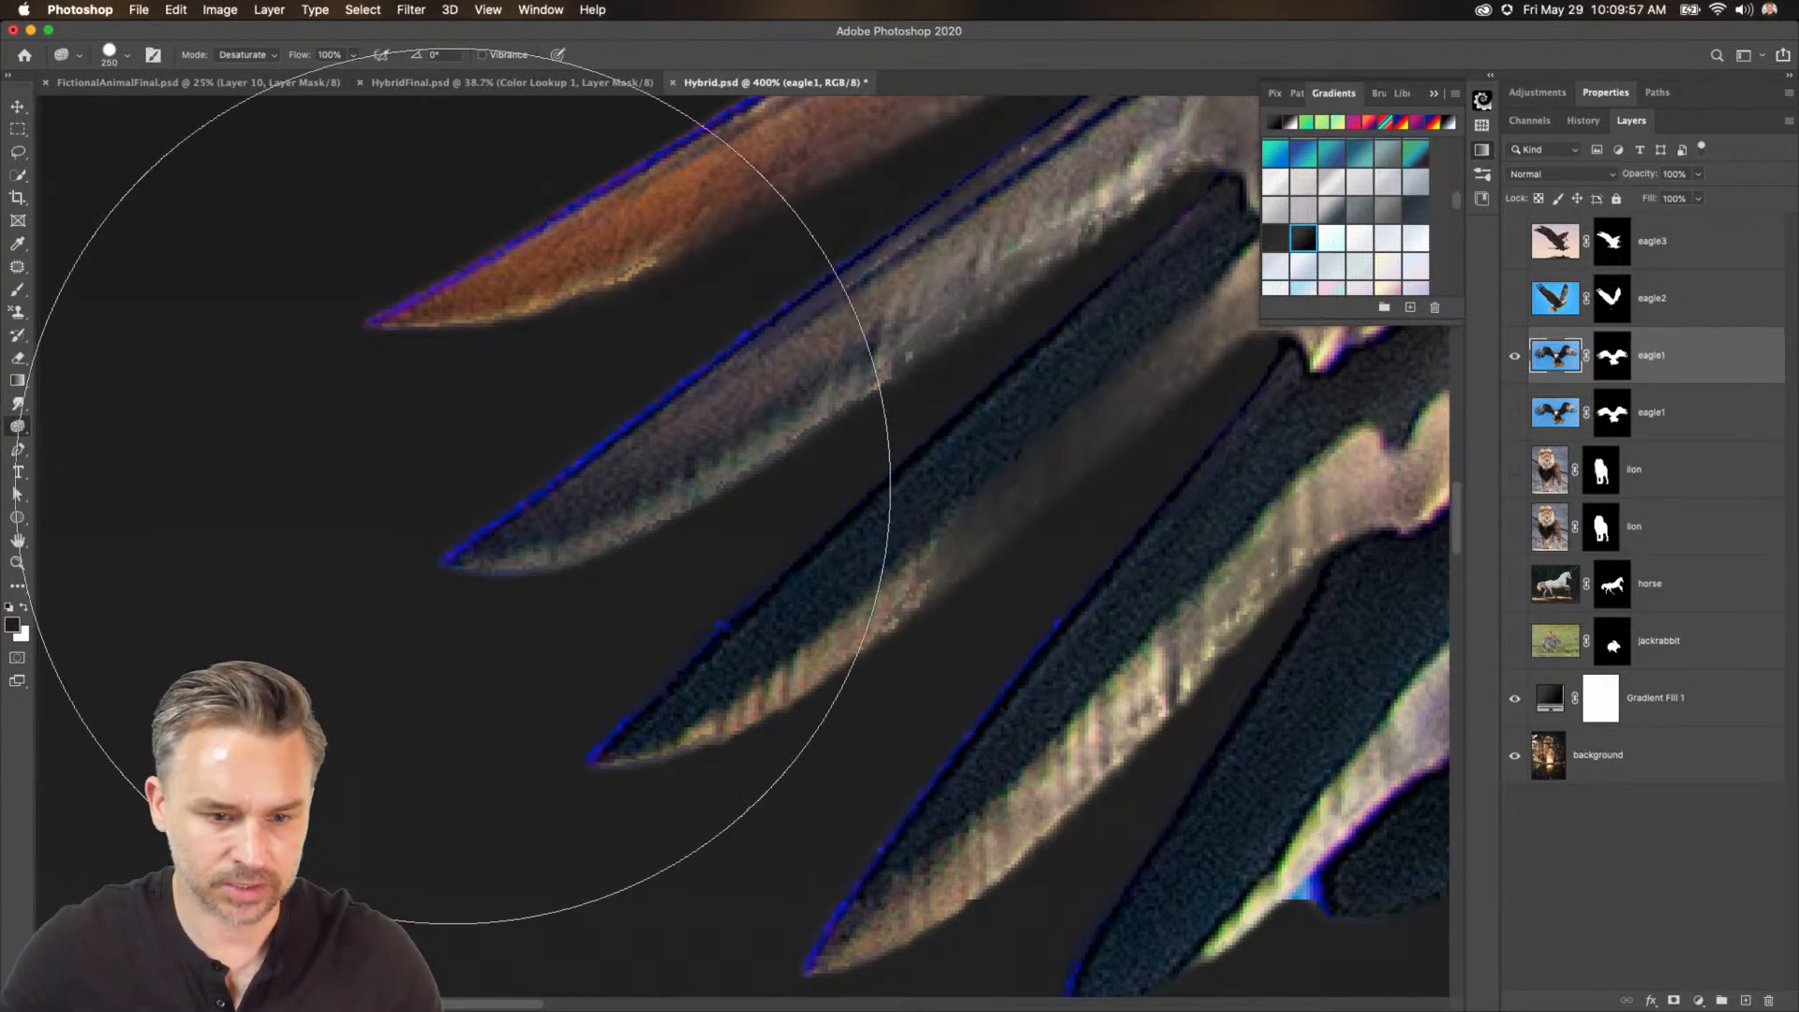
key(bracketleft)
key(bracketleft)
key(bracketleft)
key(bracketleft)
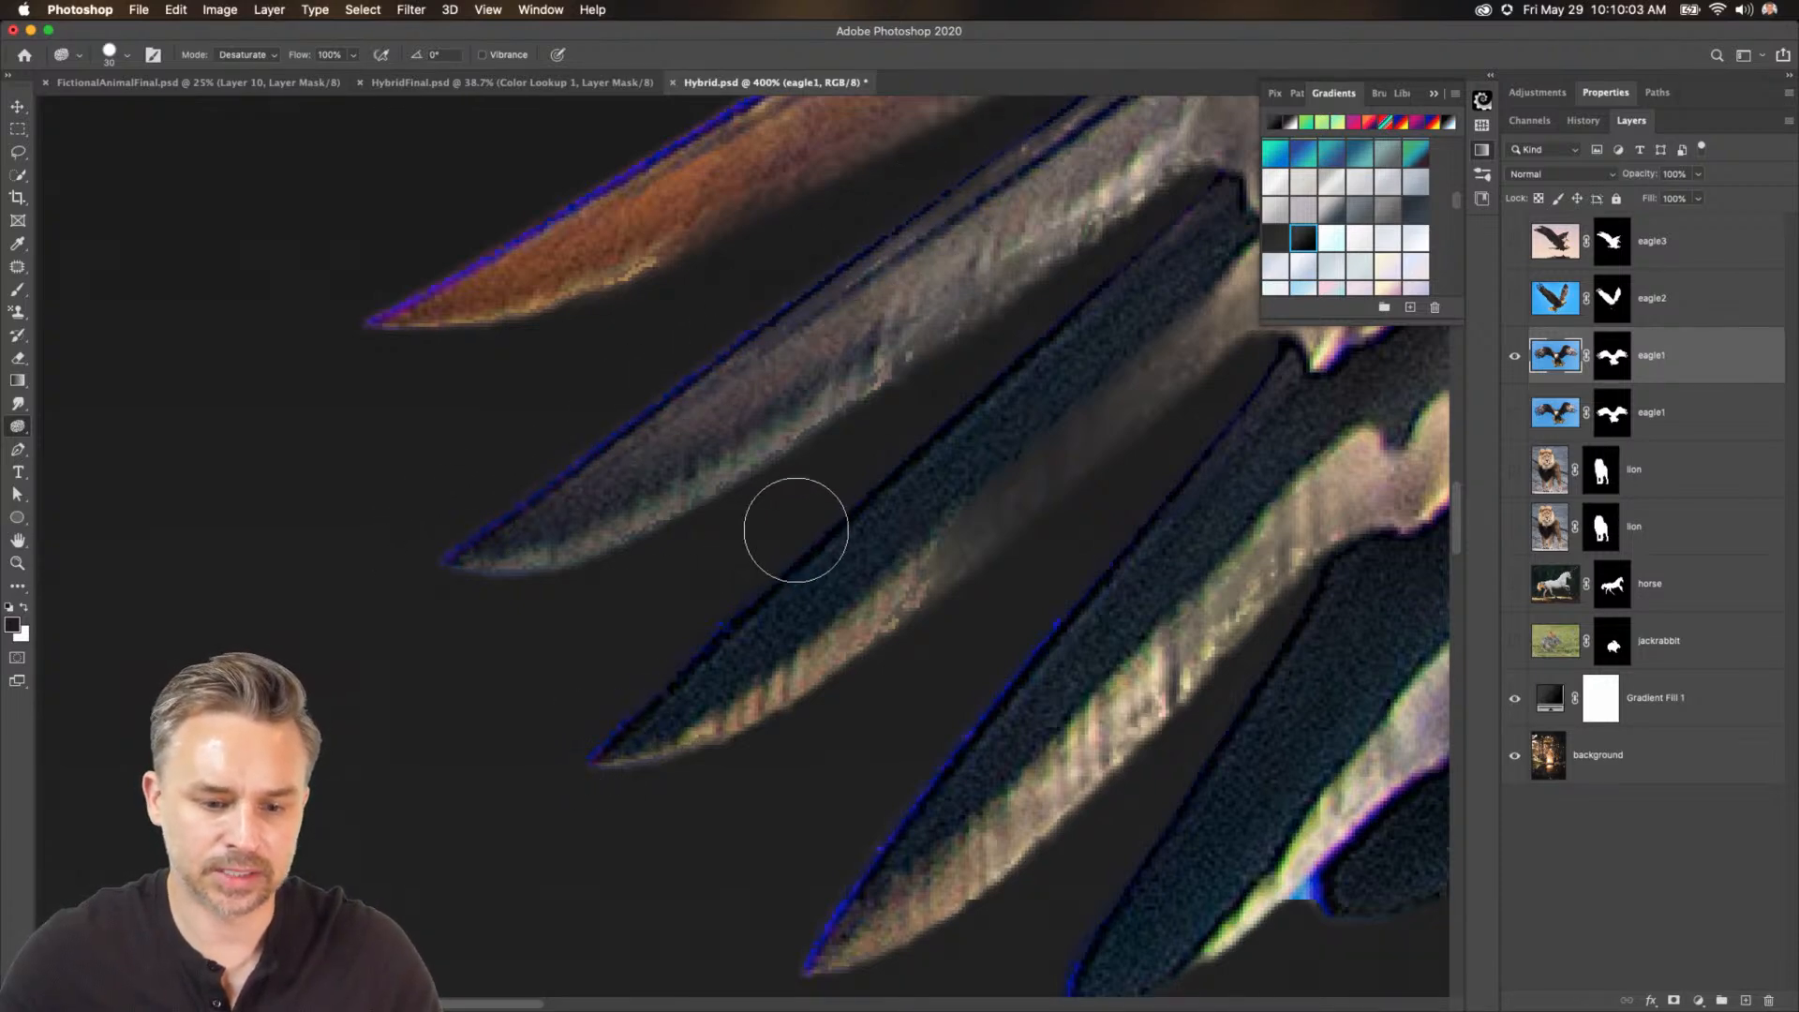
mouse_move(1048, 601)
mouse_down()
mouse_move(815, 989)
mouse_move(1088, 560)
mouse_move(759, 966)
mouse_move(830, 888)
mouse_up()
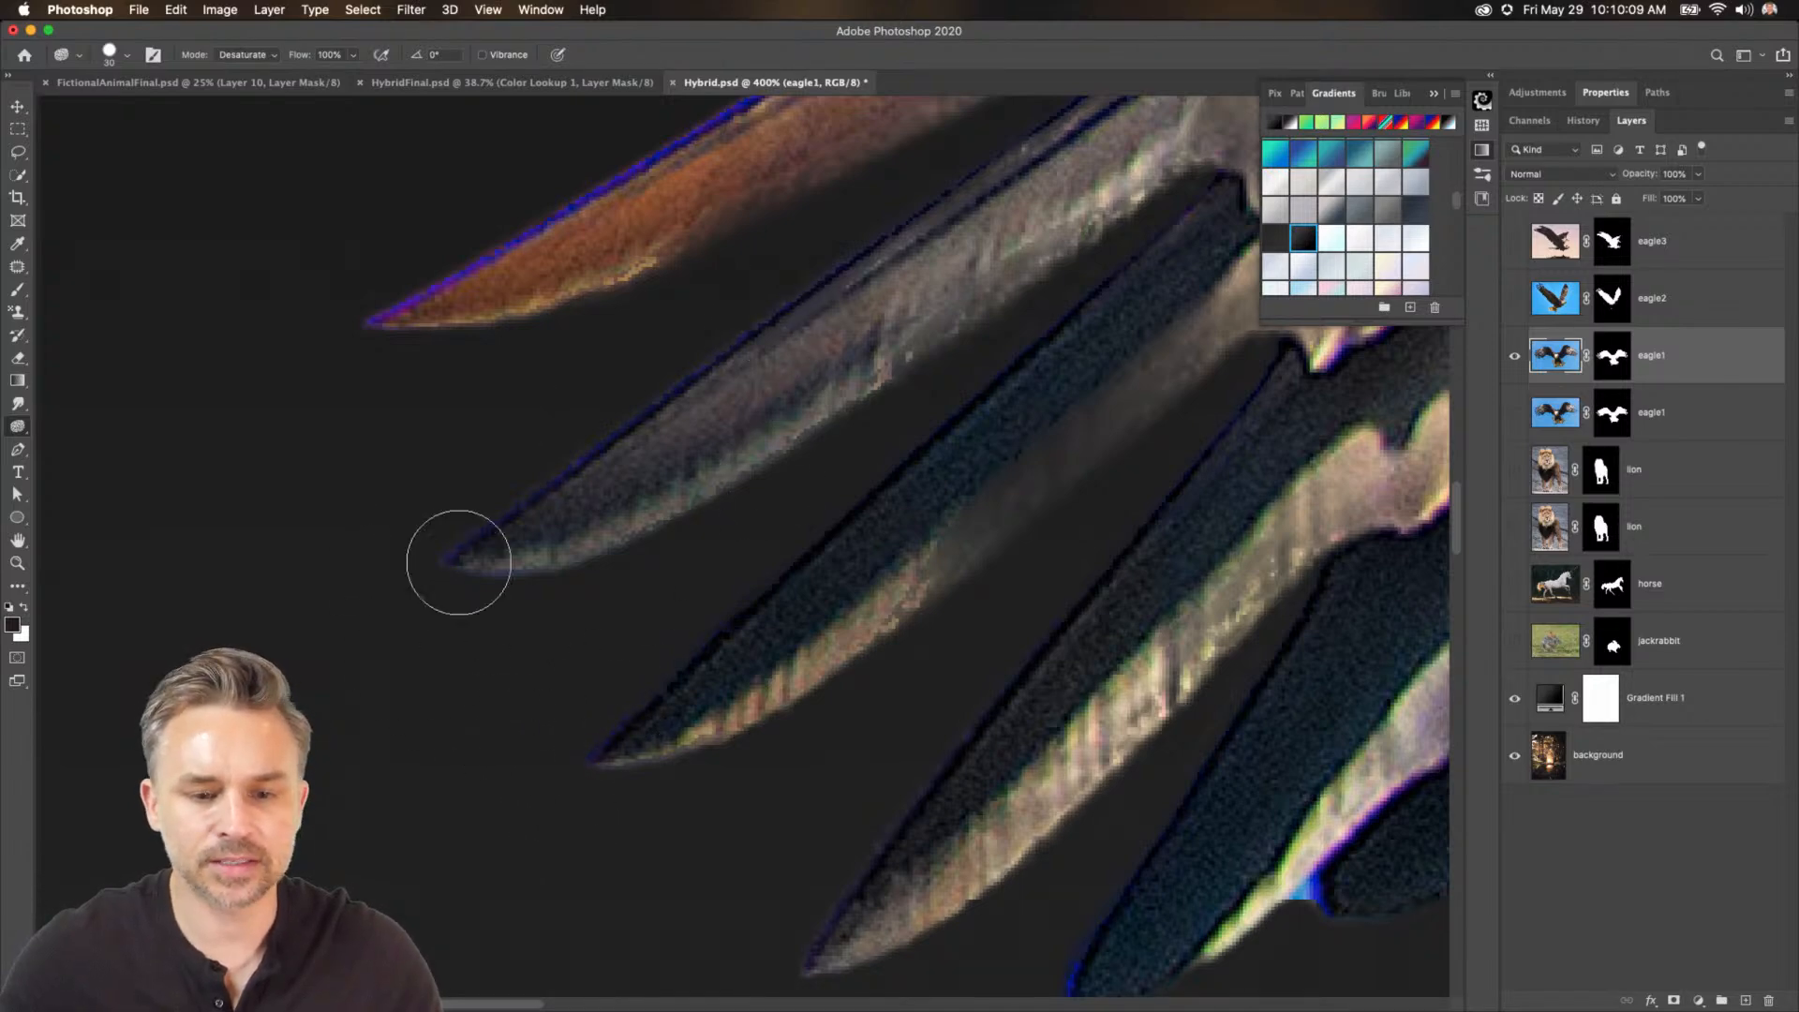
Desaturate the blue edge fringing along the remaining left-wing feathers with the Sponge tool.
scroll(474, 541, up, 5)
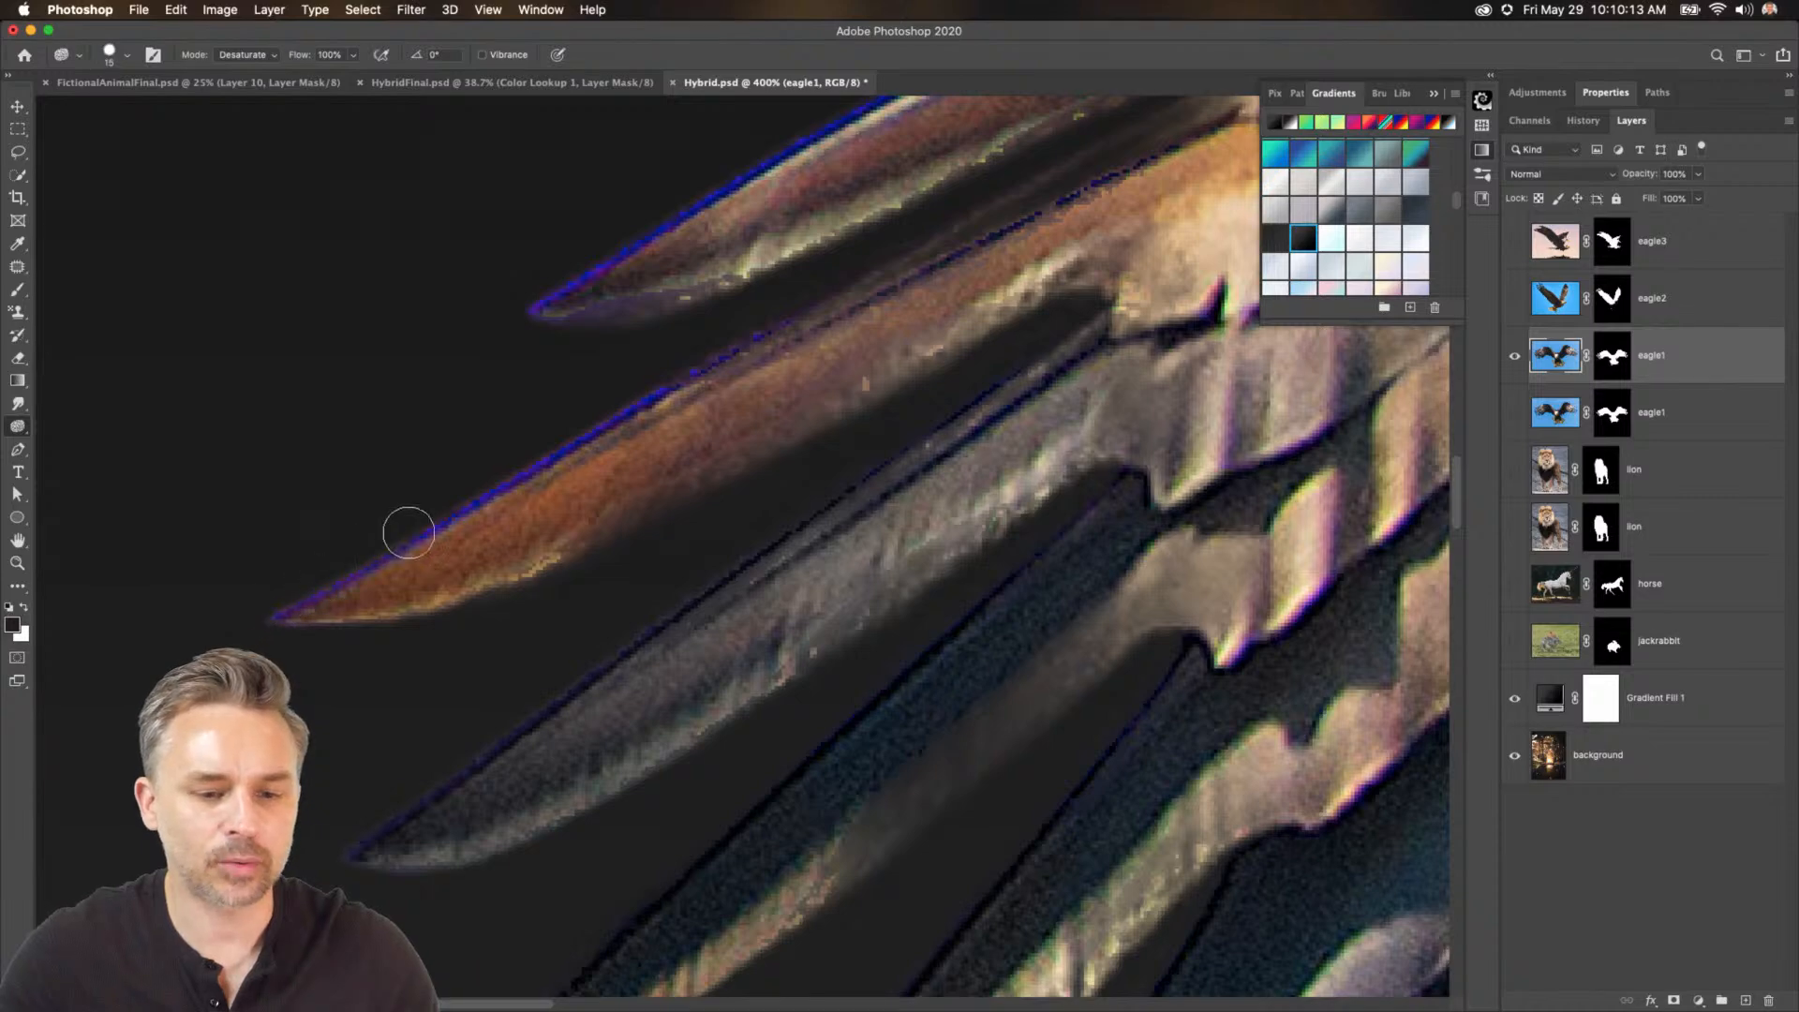
mouse_move(365, 462)
mouse_down()
mouse_move(287, 860)
mouse_move(274, 849)
mouse_up()
mouse_move(609, 568)
mouse_down()
mouse_move(775, 471)
mouse_move(1094, 346)
mouse_up()
drag(821, 607, 879, 122)
drag(736, 872, 792, 504)
mouse_move(750, 633)
mouse_down()
mouse_move(751, 749)
mouse_move(767, 581)
mouse_move(745, 714)
mouse_move(971, 634)
mouse_move(1017, 525)
mouse_move(981, 584)
mouse_move(1055, 621)
mouse_up()
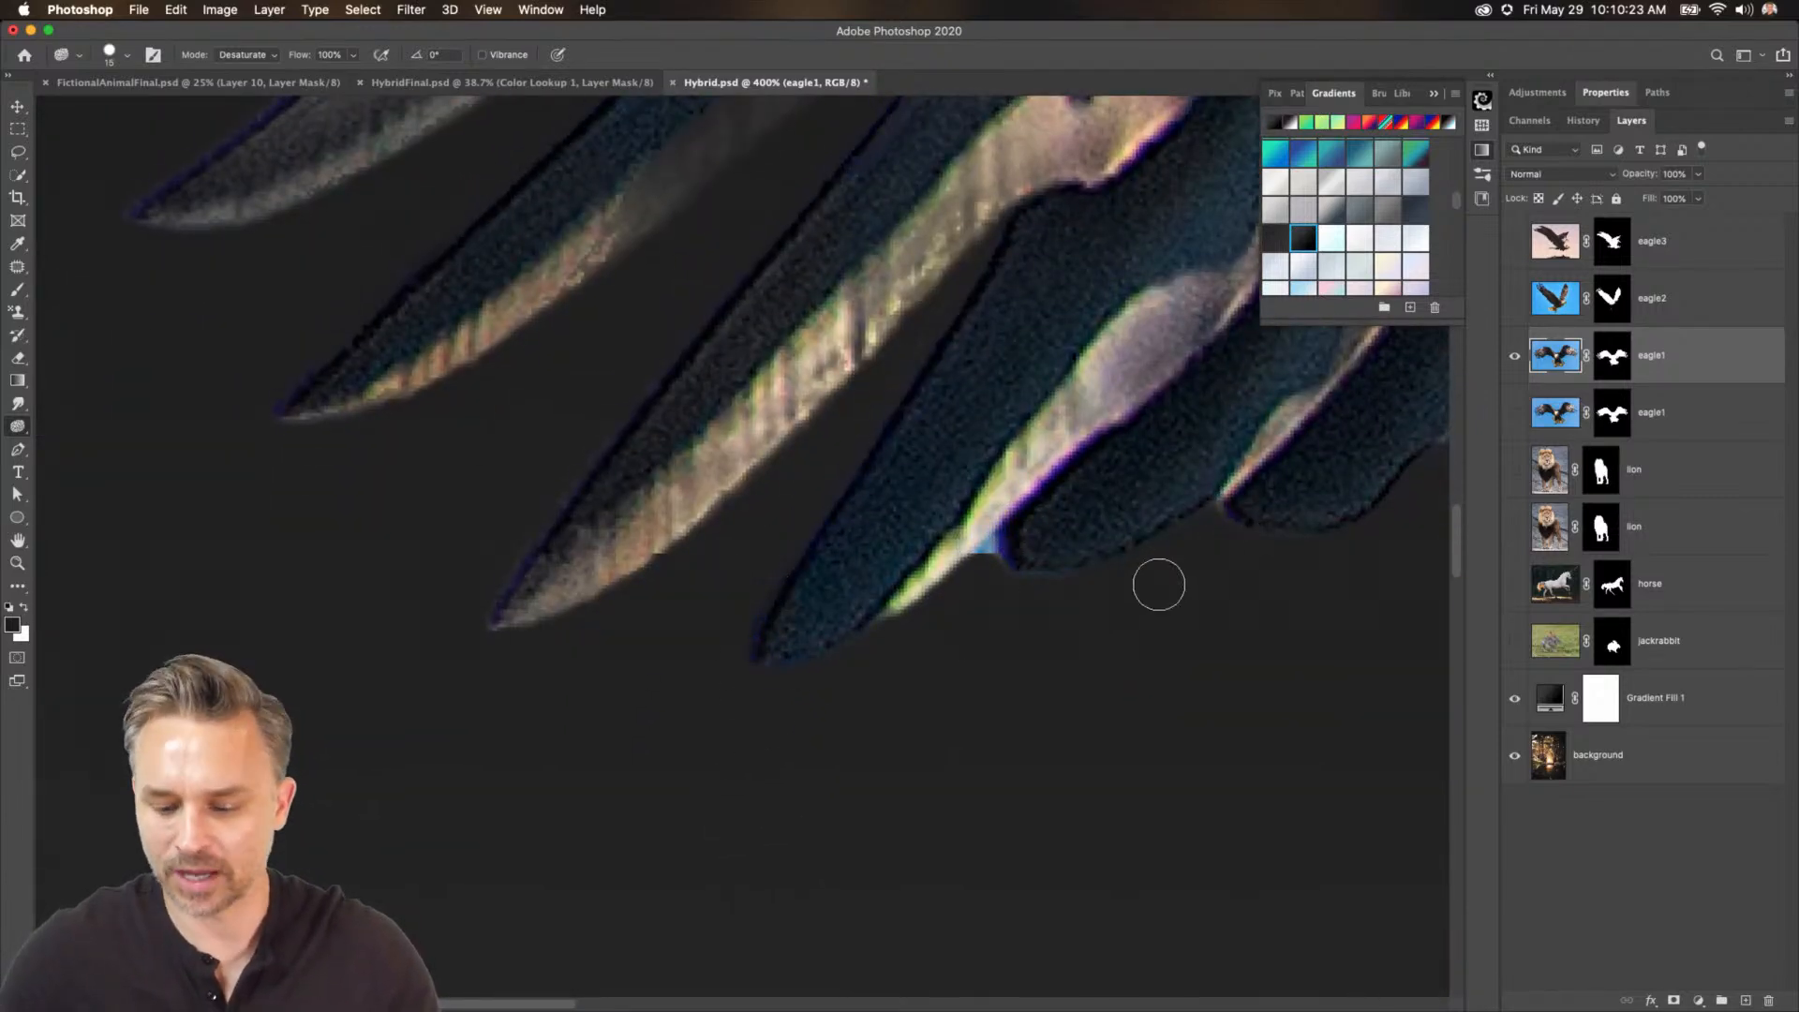
key(super+minus)
drag(592, 370, 507, 823)
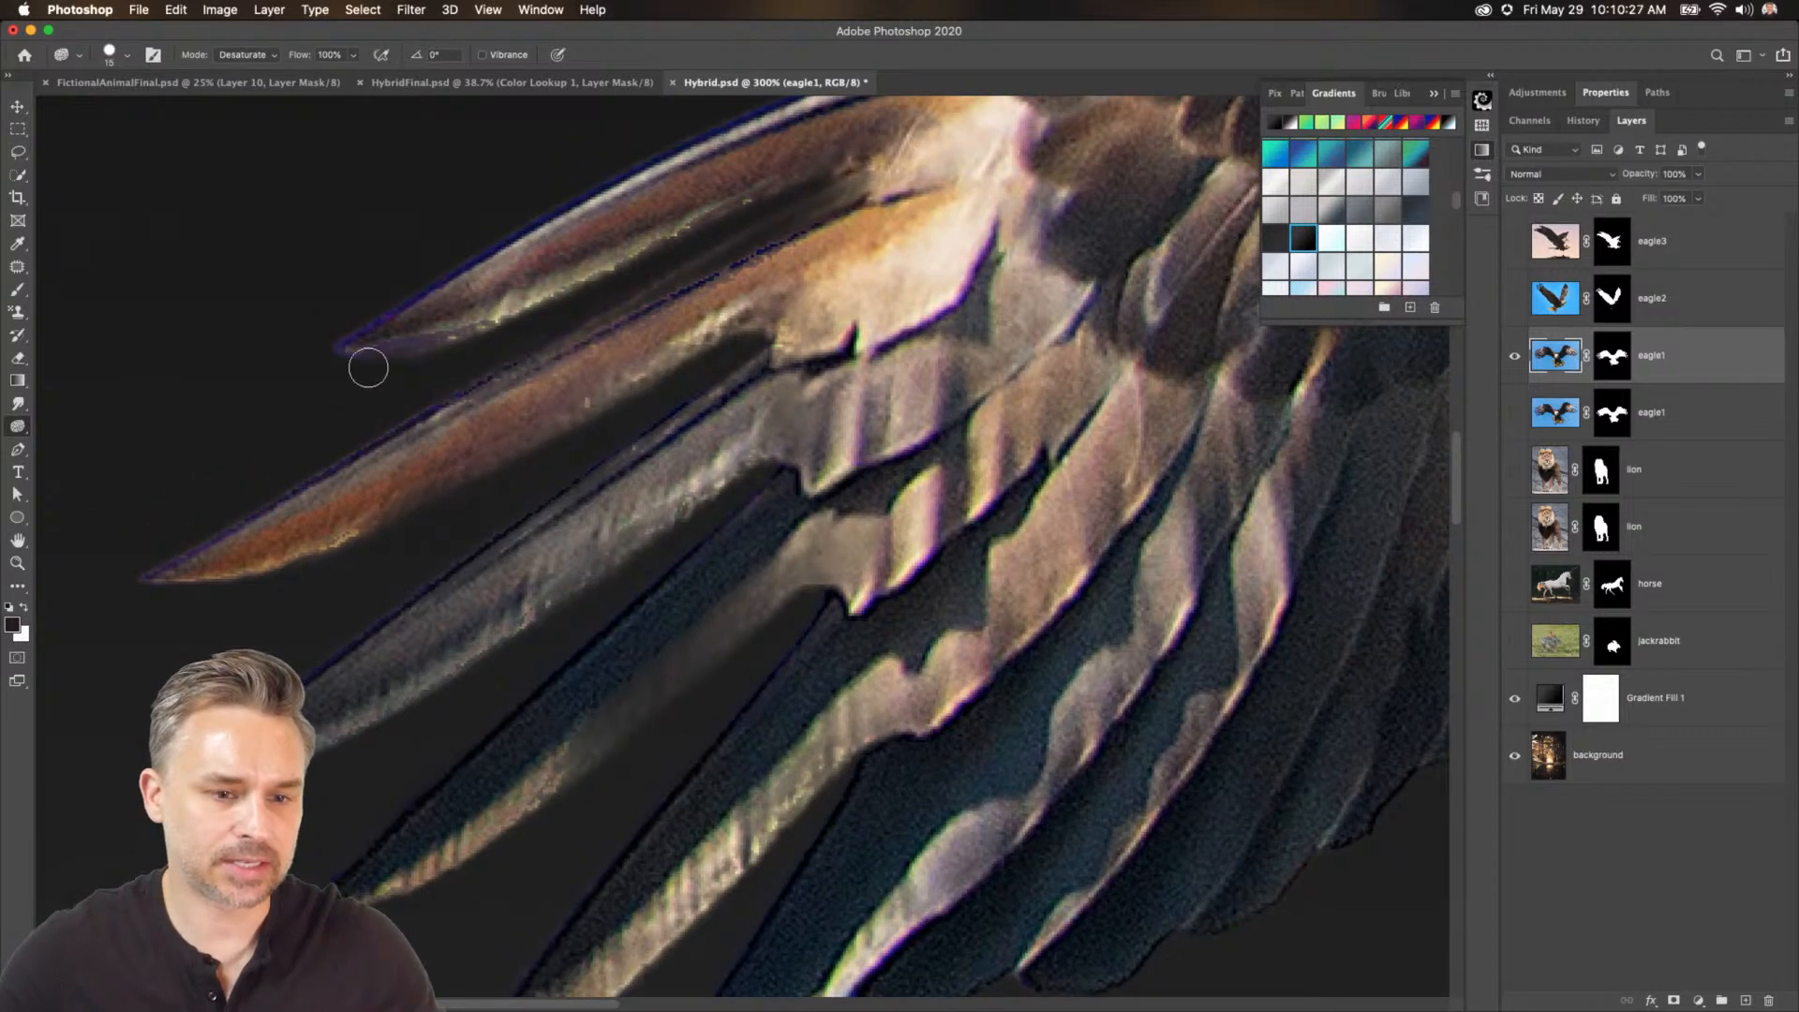
drag(550, 221, 164, 628)
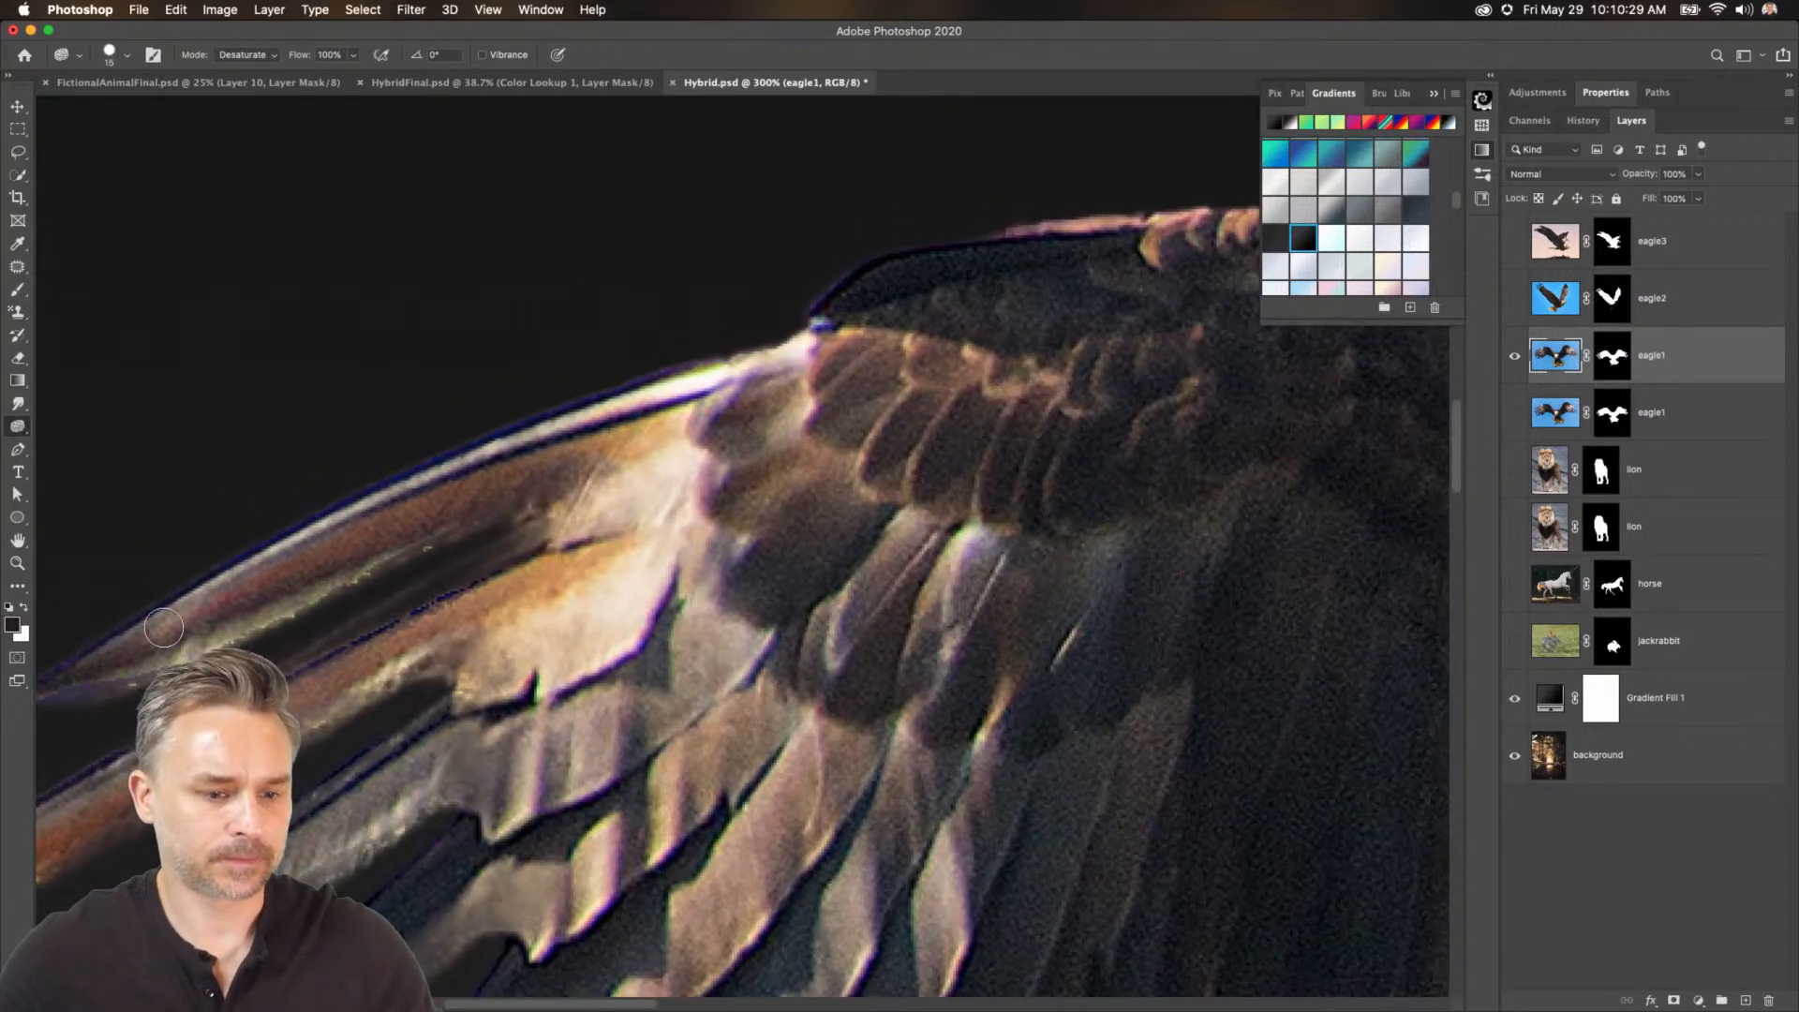
Enlarge the sponge brush and desaturate the fringe along the left wing's upper edge and the tail feathers.
key(bracketright)
key(bracketright)
key(bracketright)
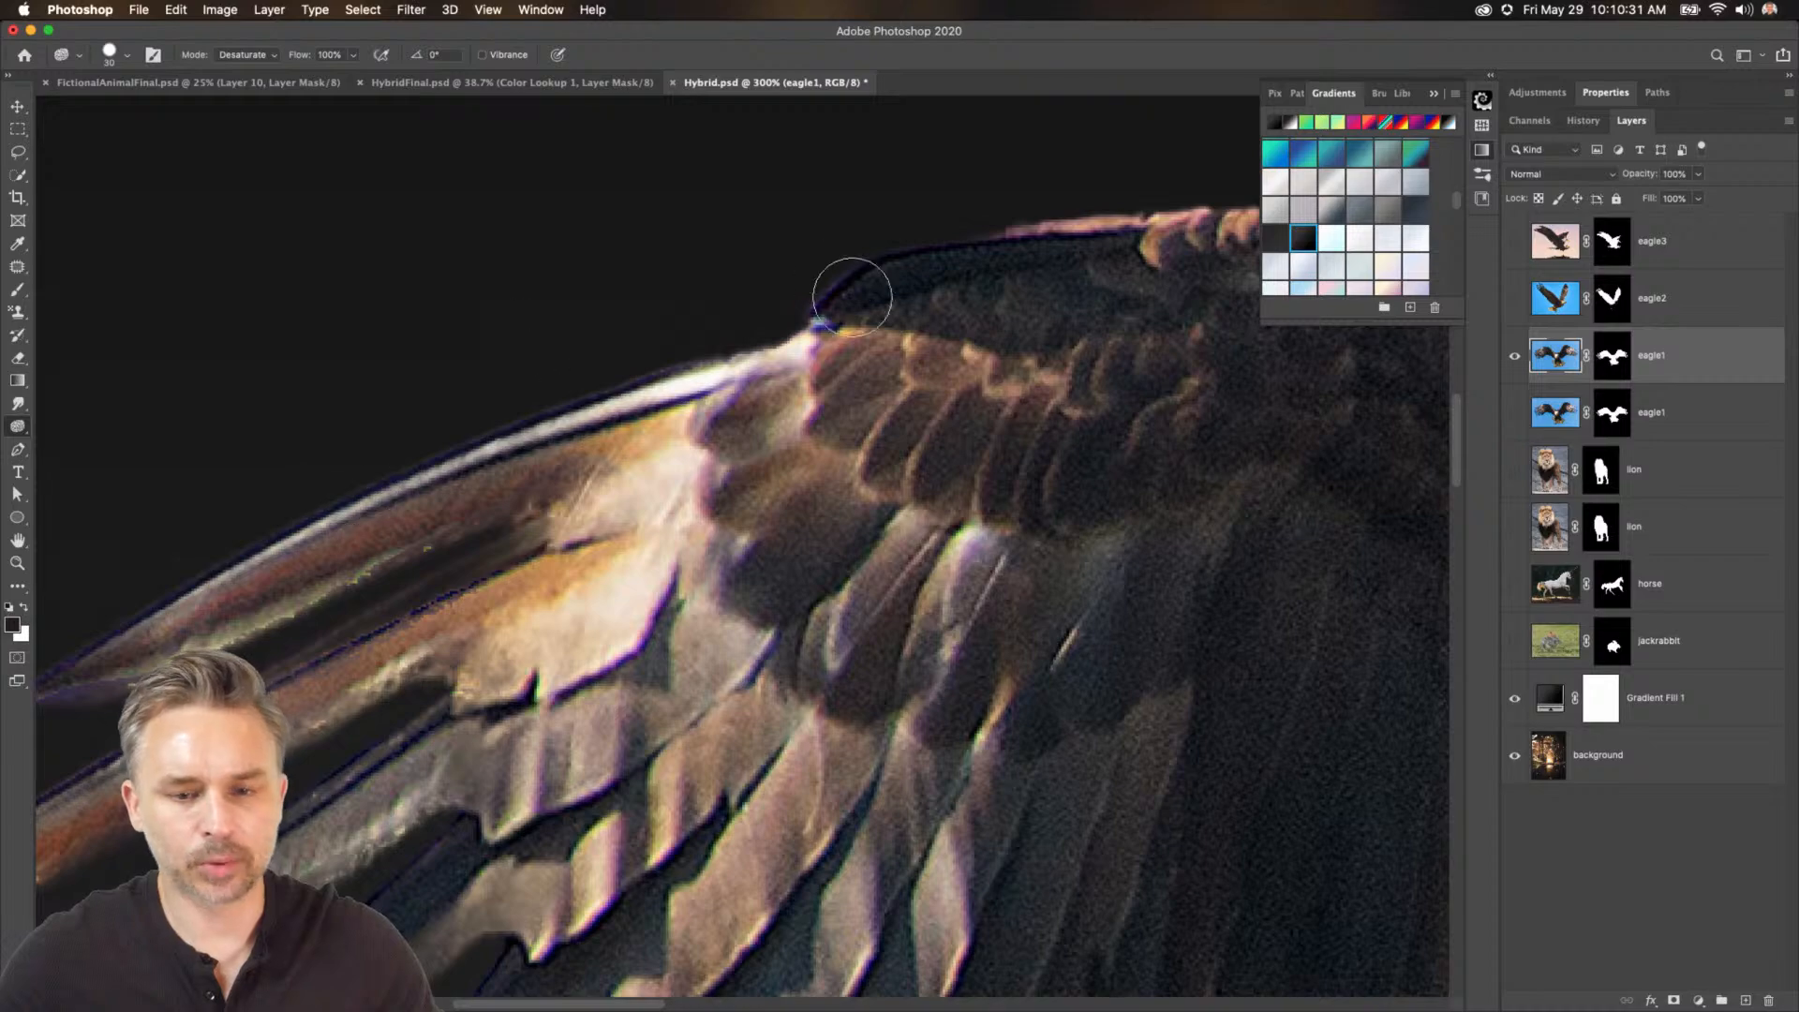
drag(852, 297, 148, 408)
drag(1078, 862, 627, 245)
mouse_move(984, 919)
mouse_down()
mouse_move(621, 163)
mouse_move(934, 497)
mouse_move(970, 628)
mouse_up()
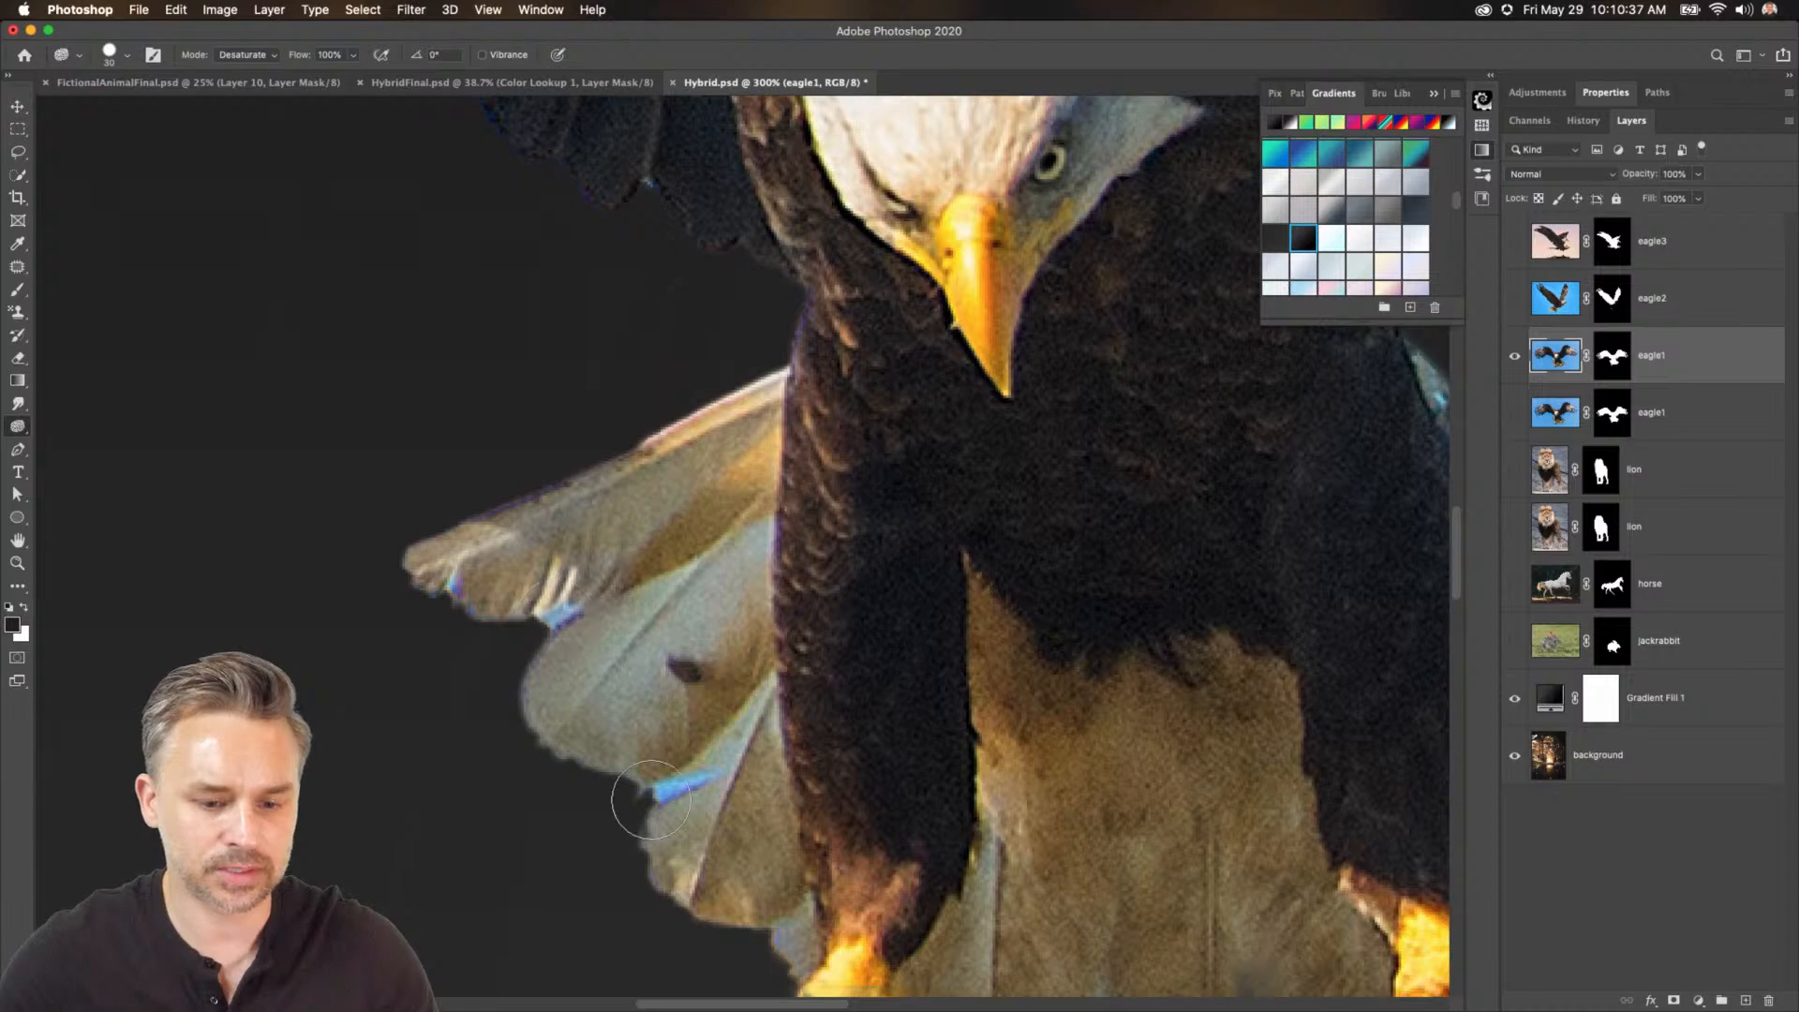
mouse_move(924, 868)
mouse_down()
mouse_move(582, 422)
mouse_move(422, 482)
mouse_move(688, 778)
mouse_move(353, 654)
mouse_move(1060, 598)
mouse_up()
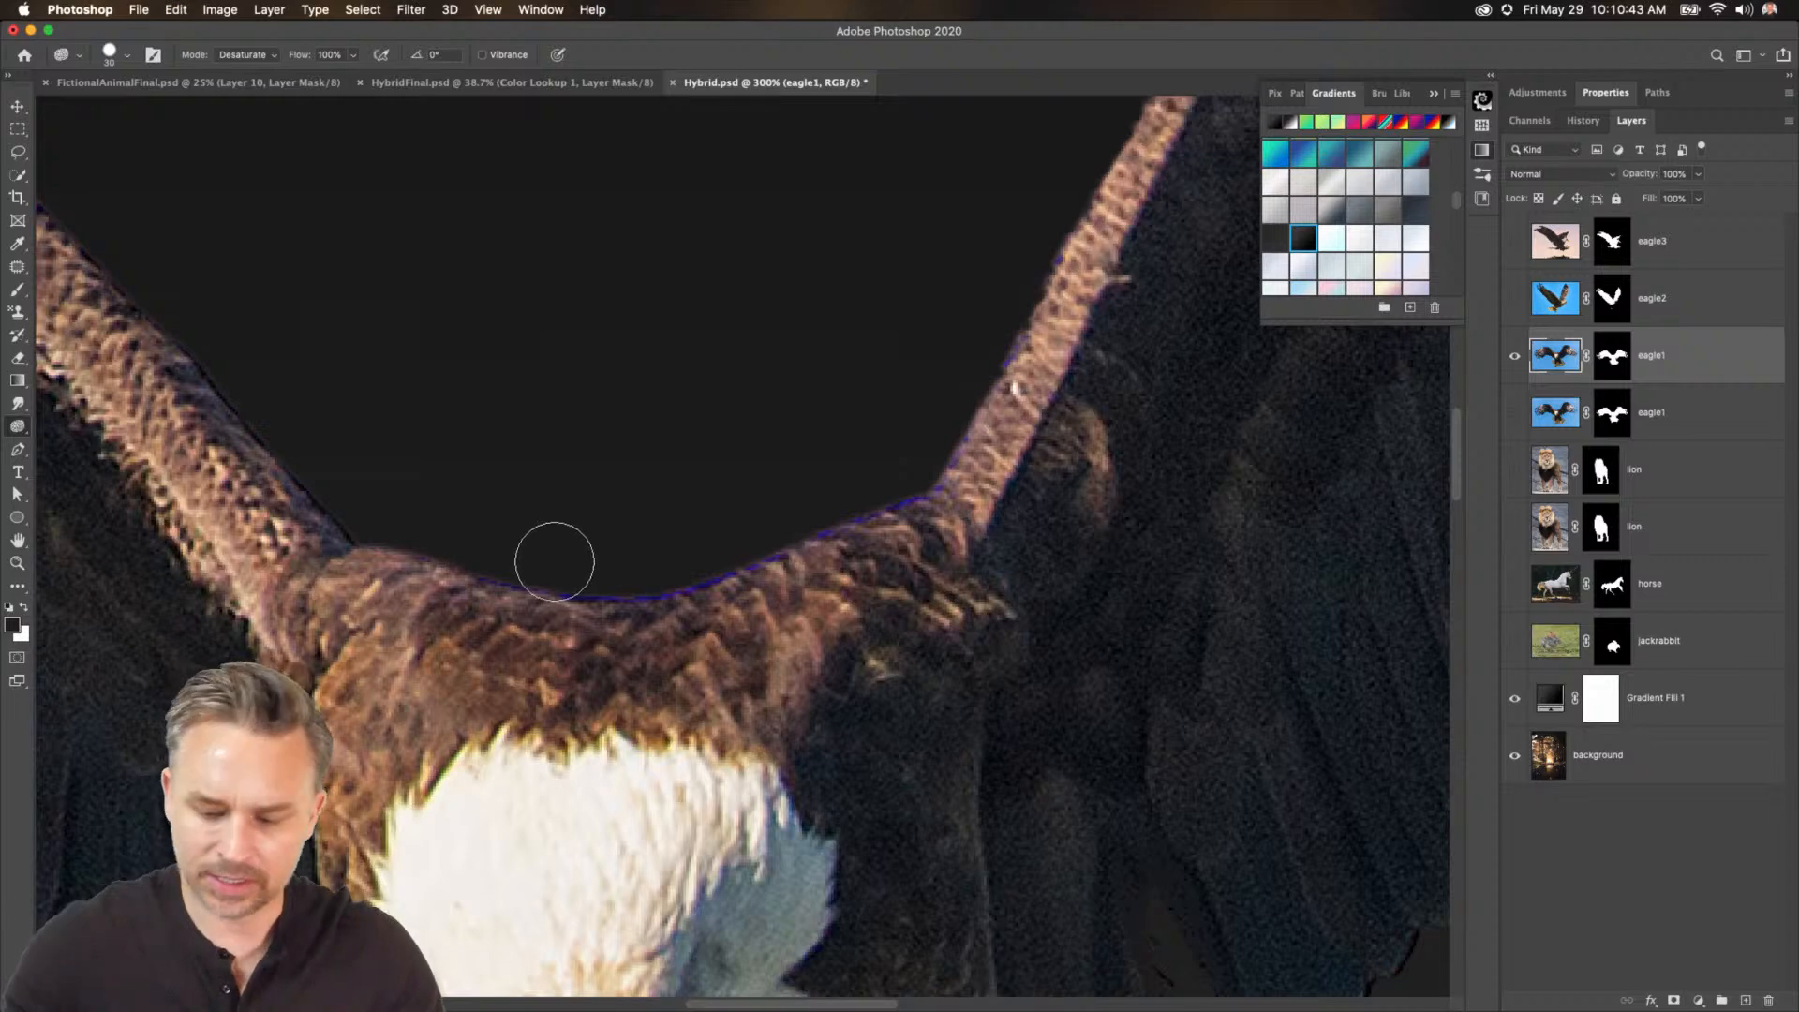
Show the lion layer and move it directly beneath the eagle1 layer.
key(bracketleft)
key(bracketleft)
key(bracketleft)
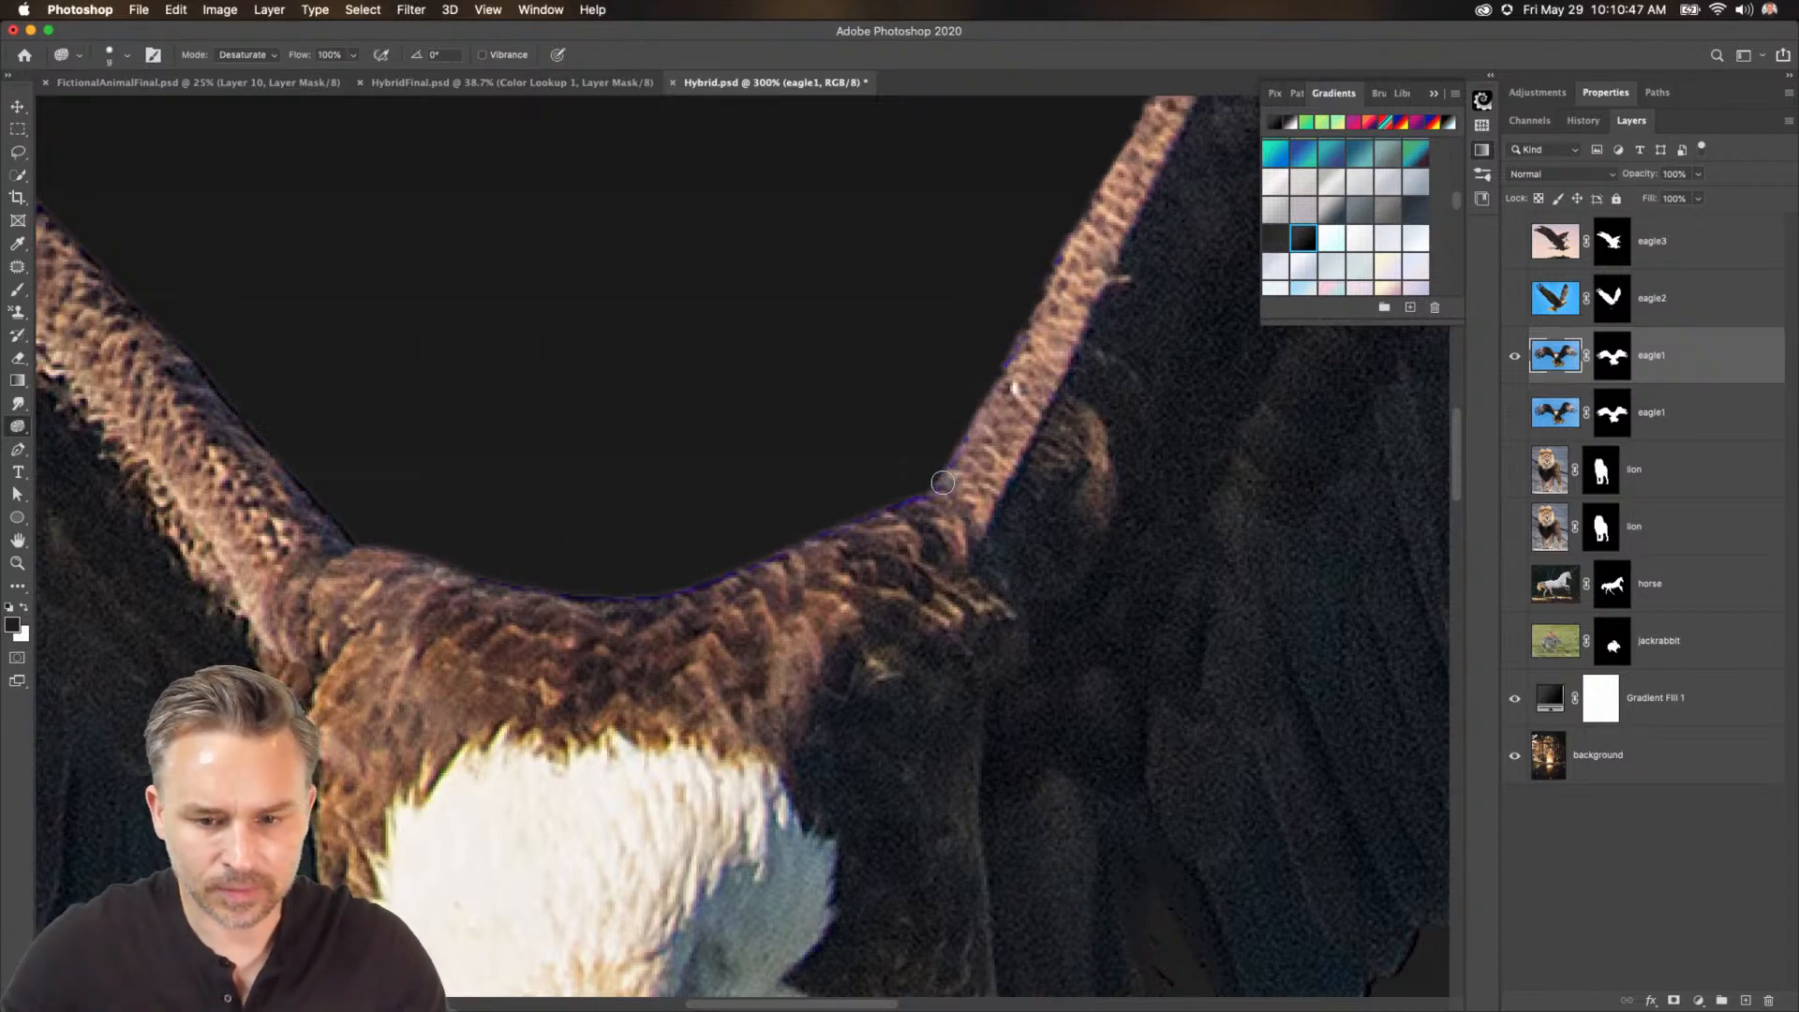
key(super+minus)
key(super+minus)
key(super+minus)
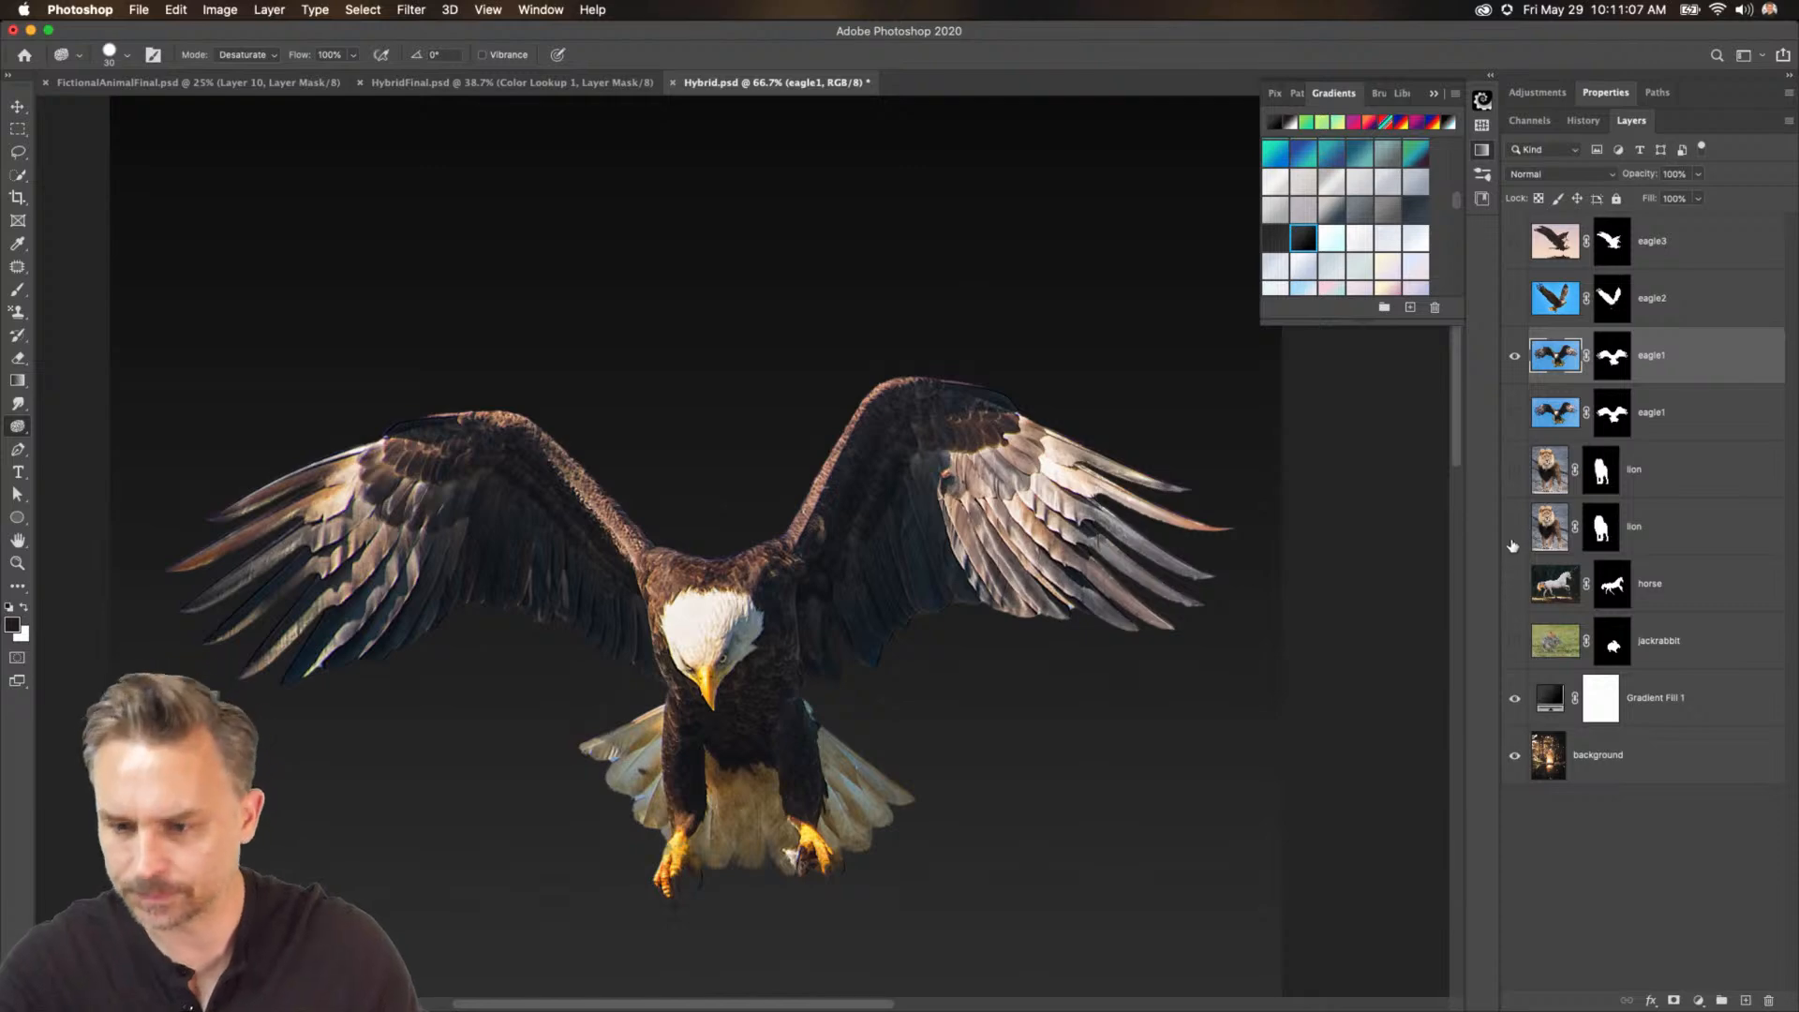
click(1514, 470)
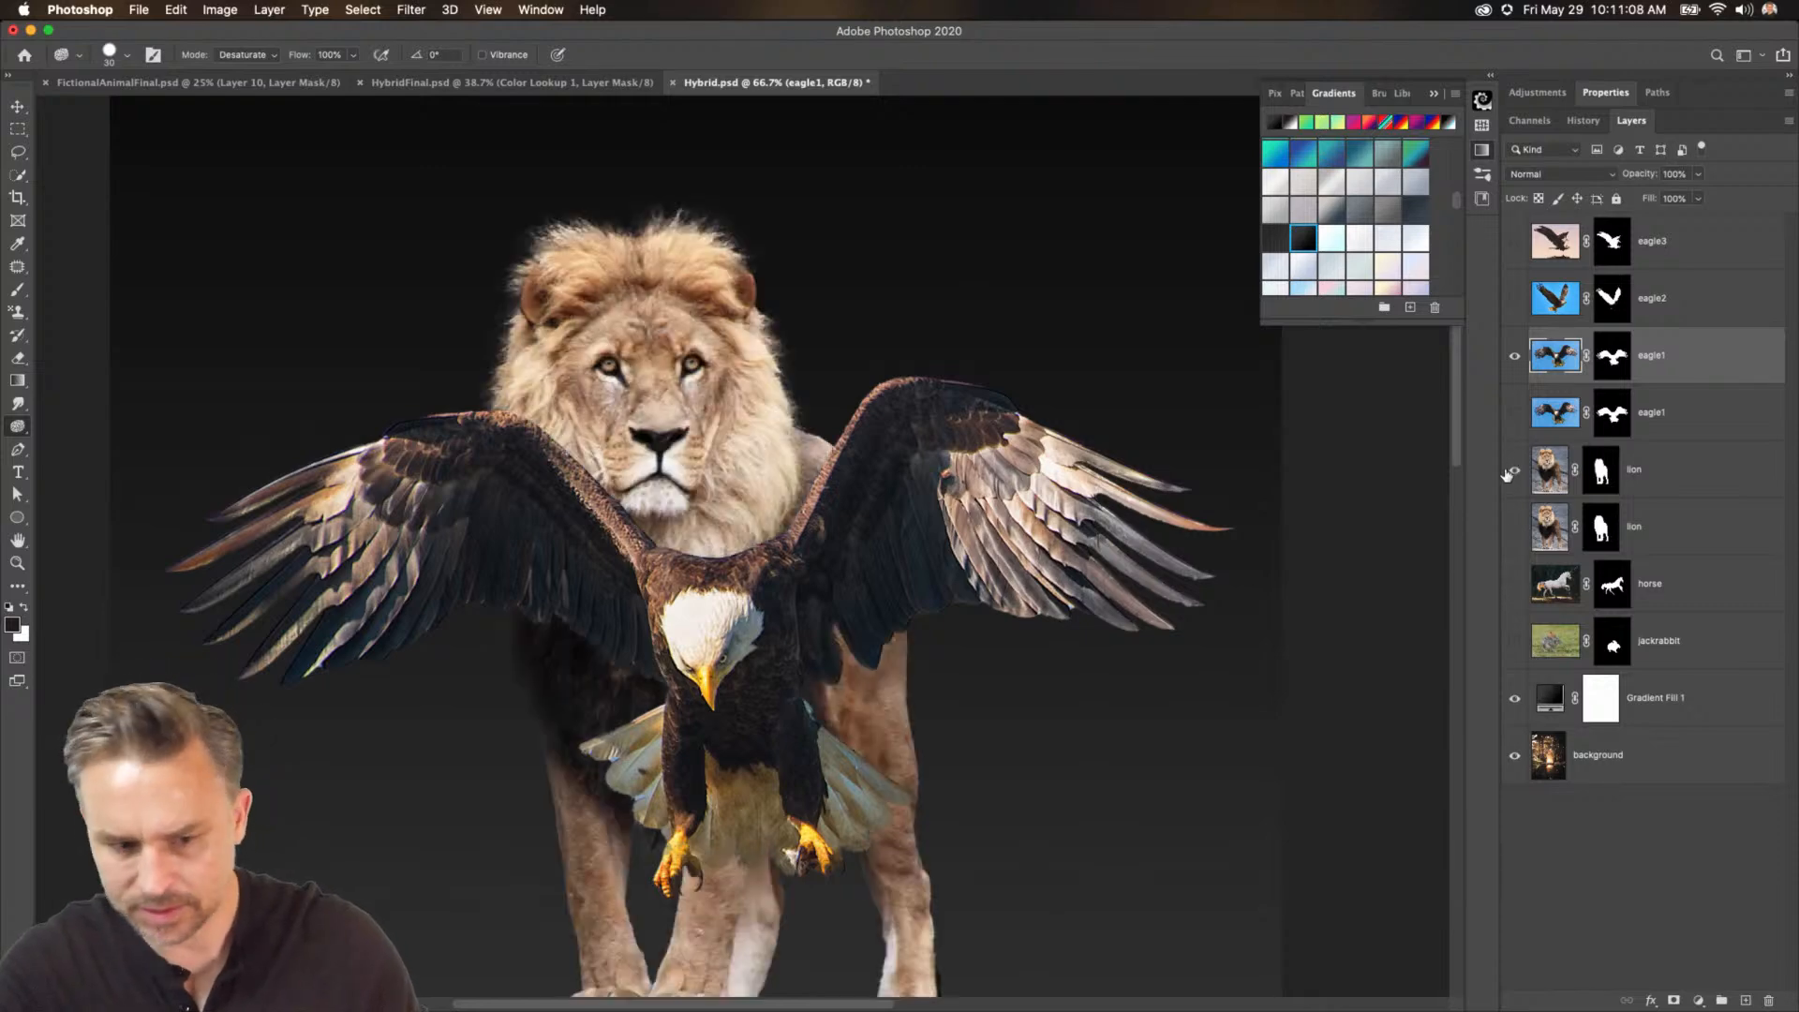
click(1636, 482)
key(super+minus)
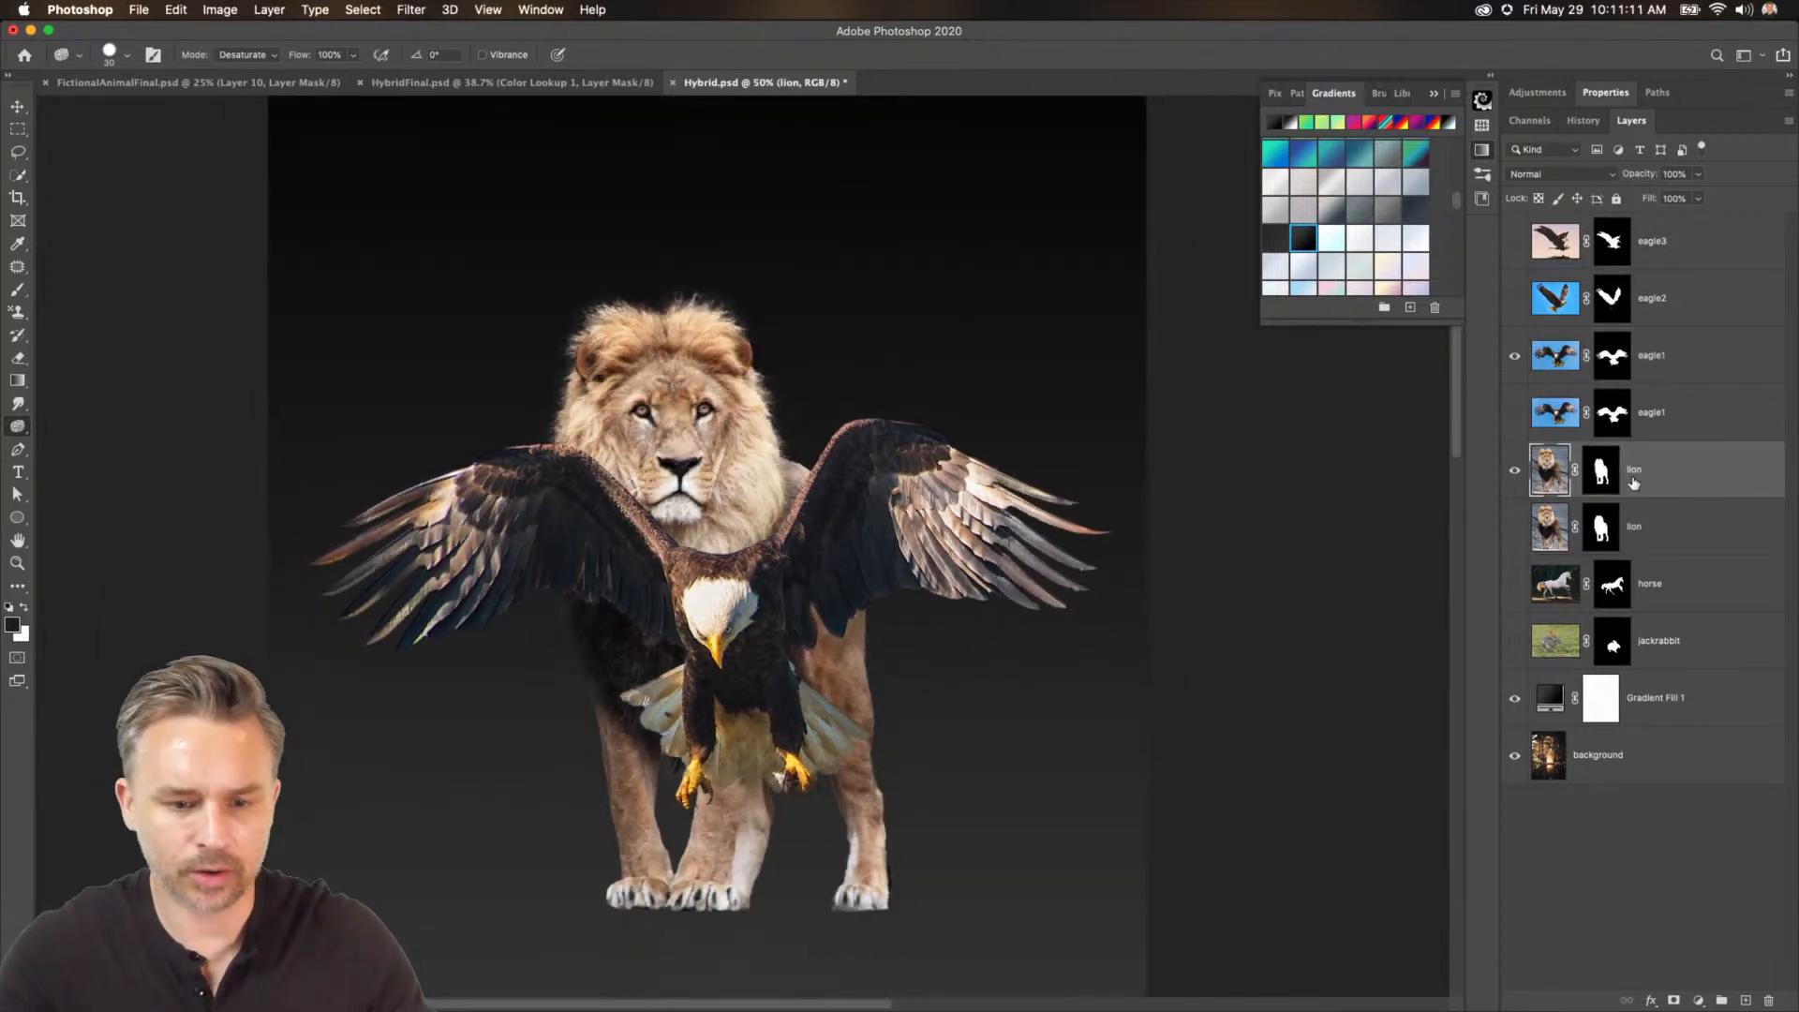
drag(1703, 483, 1687, 384)
Collect the unused eagle, lion, horse, jackrabbit and gradient fill layers into a hidden group, then select the lion layer.
click(1687, 490)
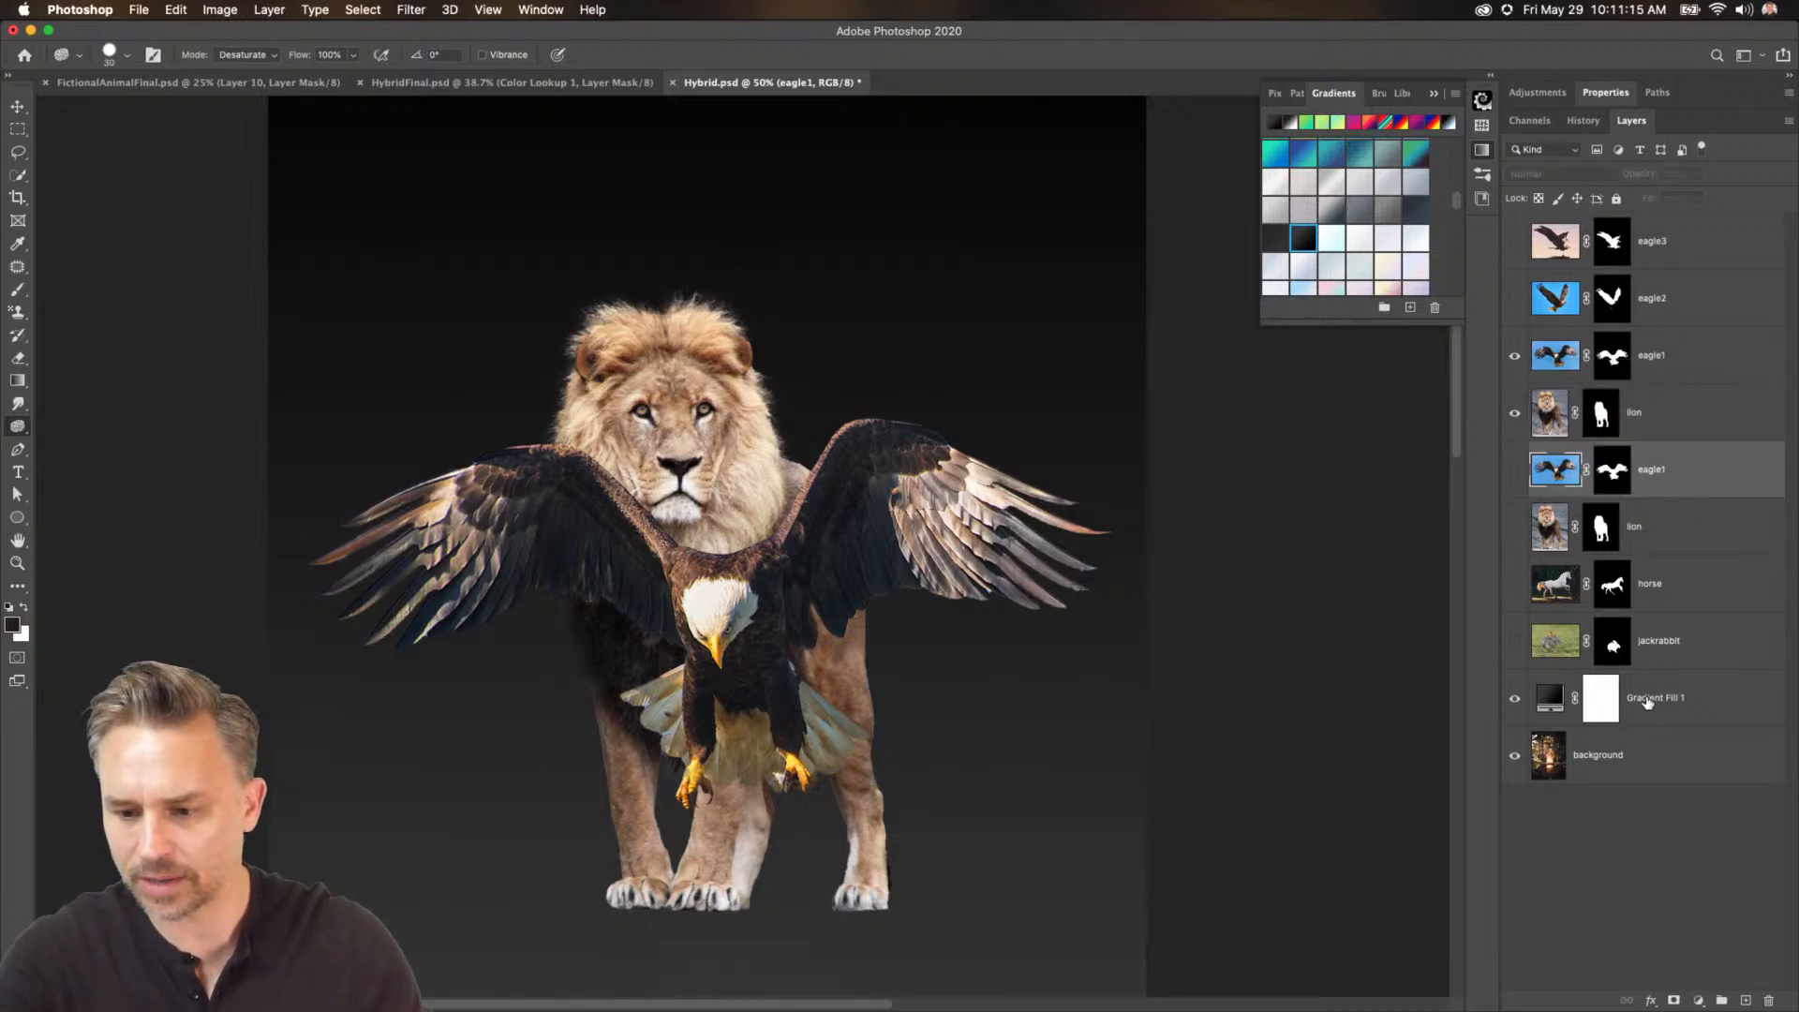
shift+click(1669, 701)
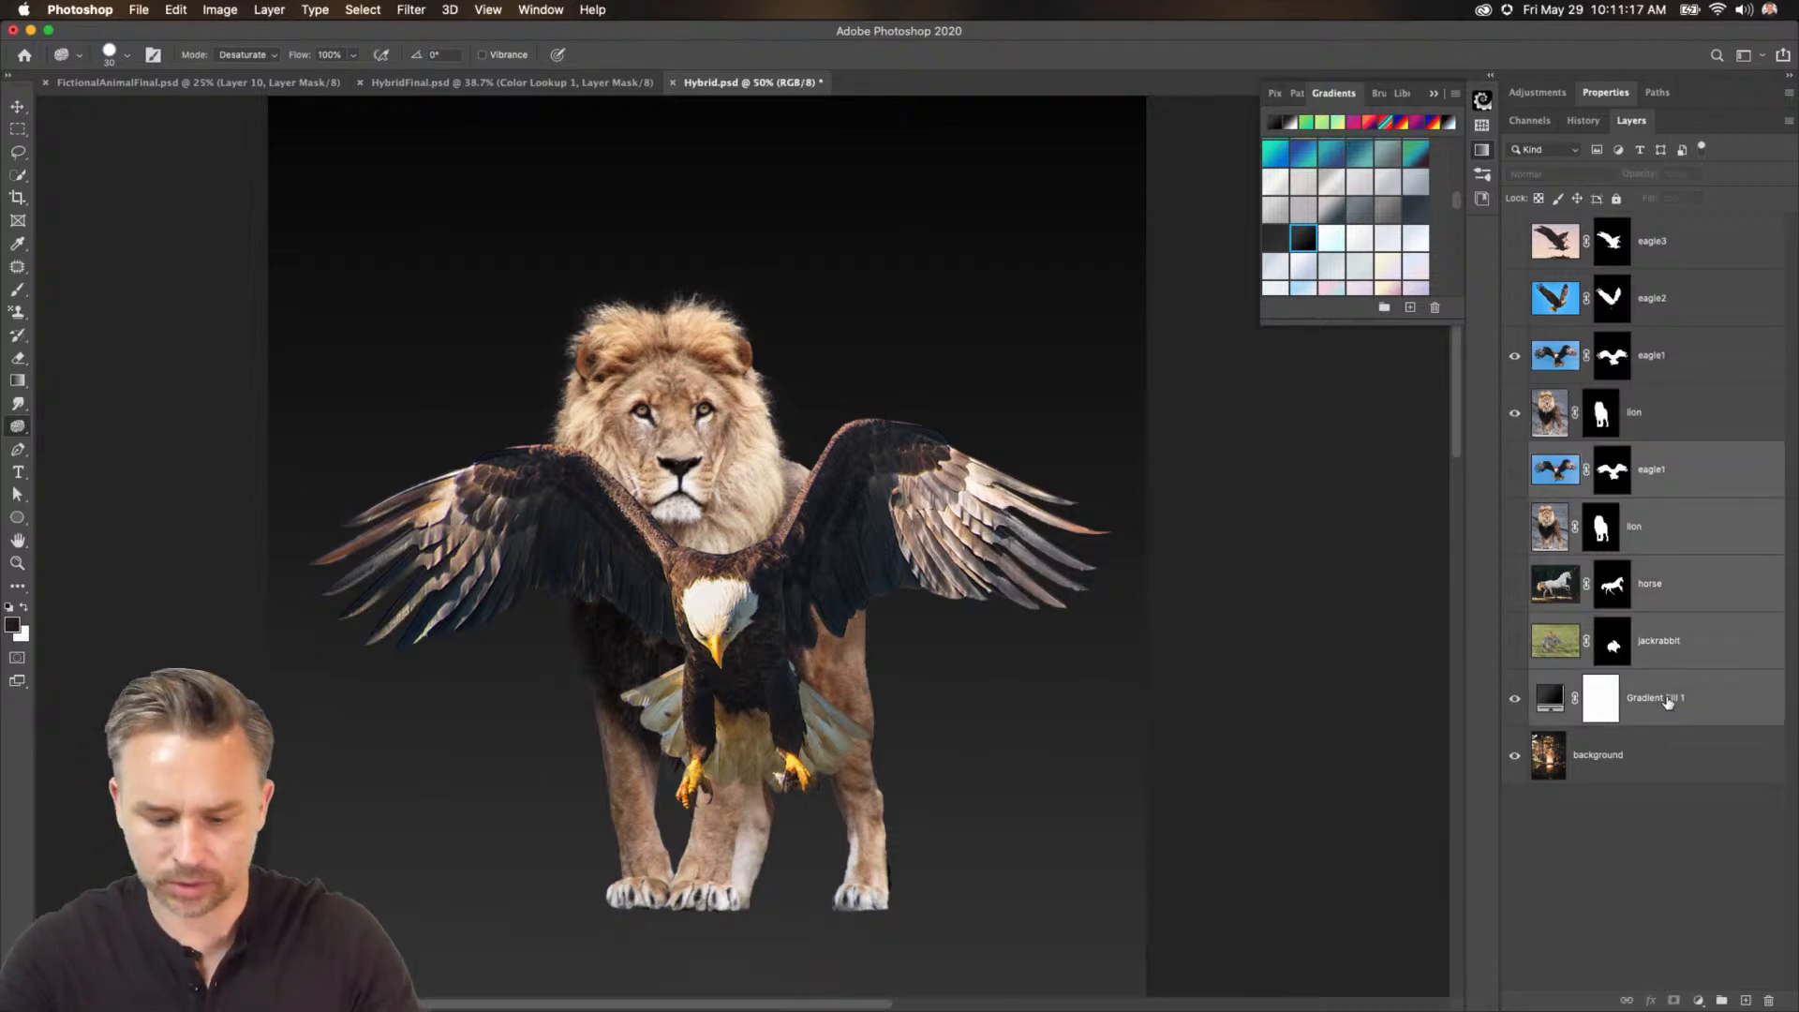
key(super+g)
drag(1649, 450, 1654, 330)
click(1658, 241)
shift+click(1682, 309)
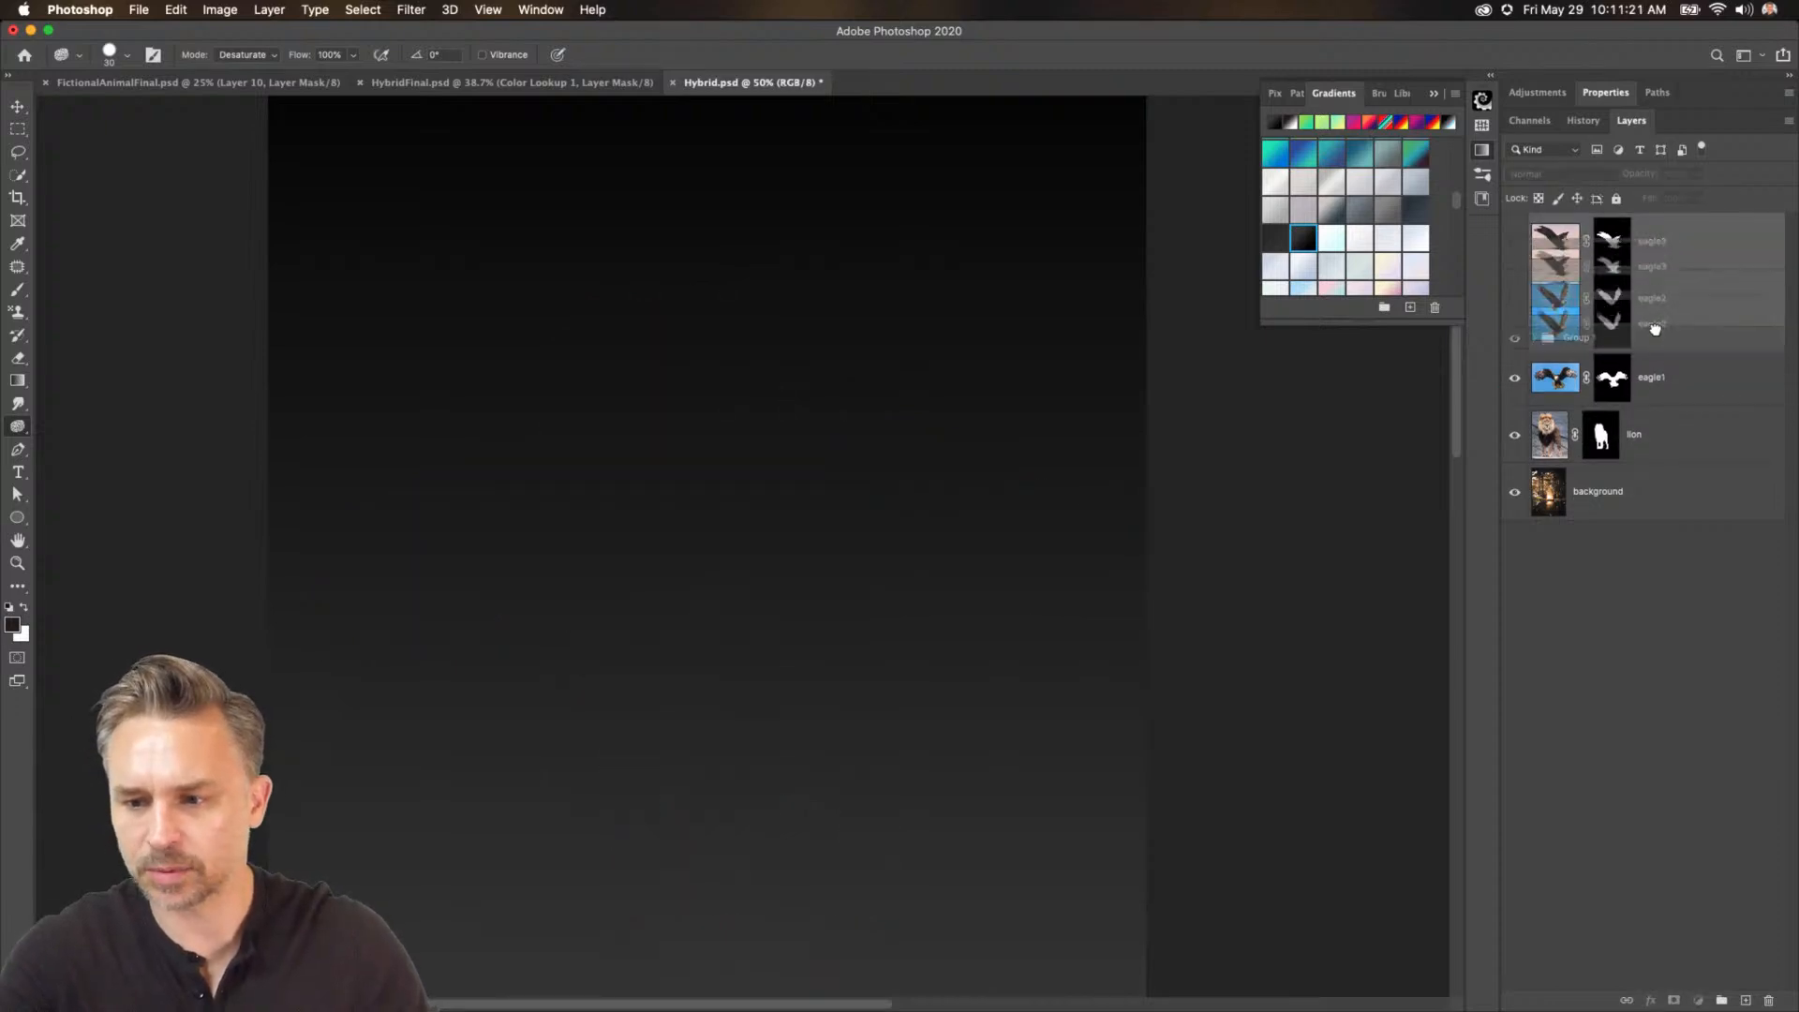
key(Delete)
click(1515, 230)
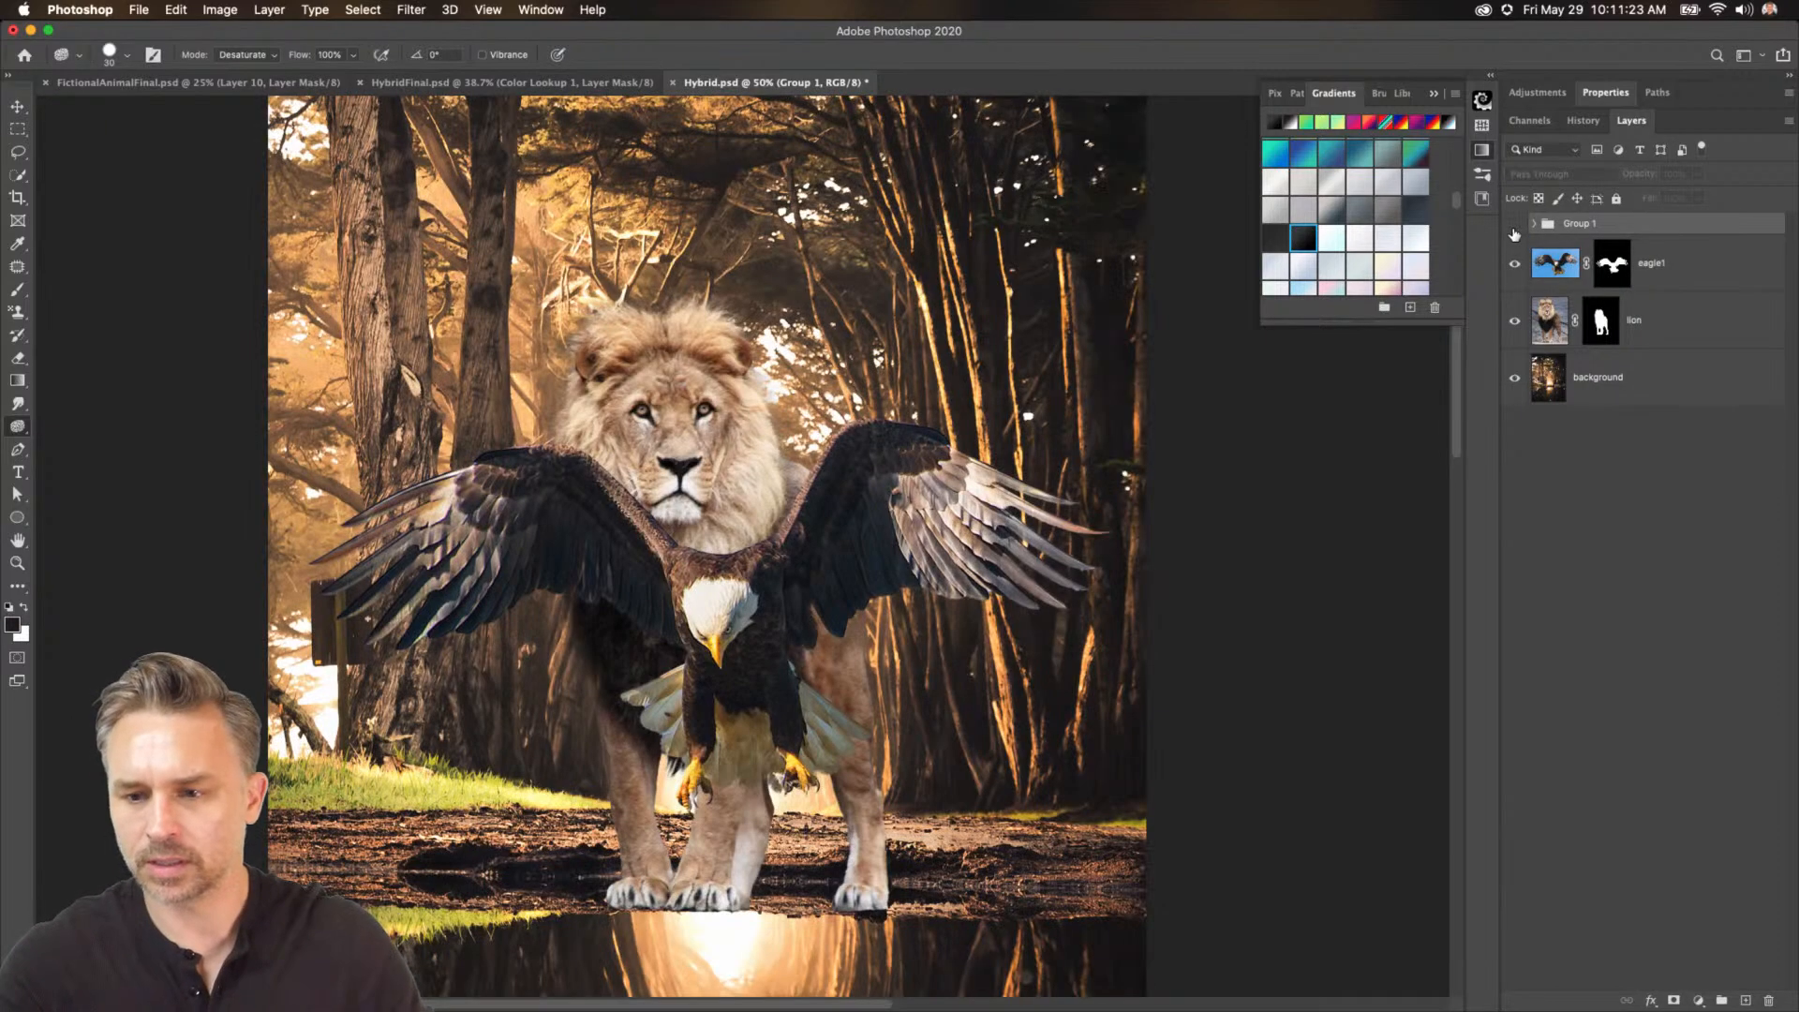
click(1515, 230)
click(1515, 227)
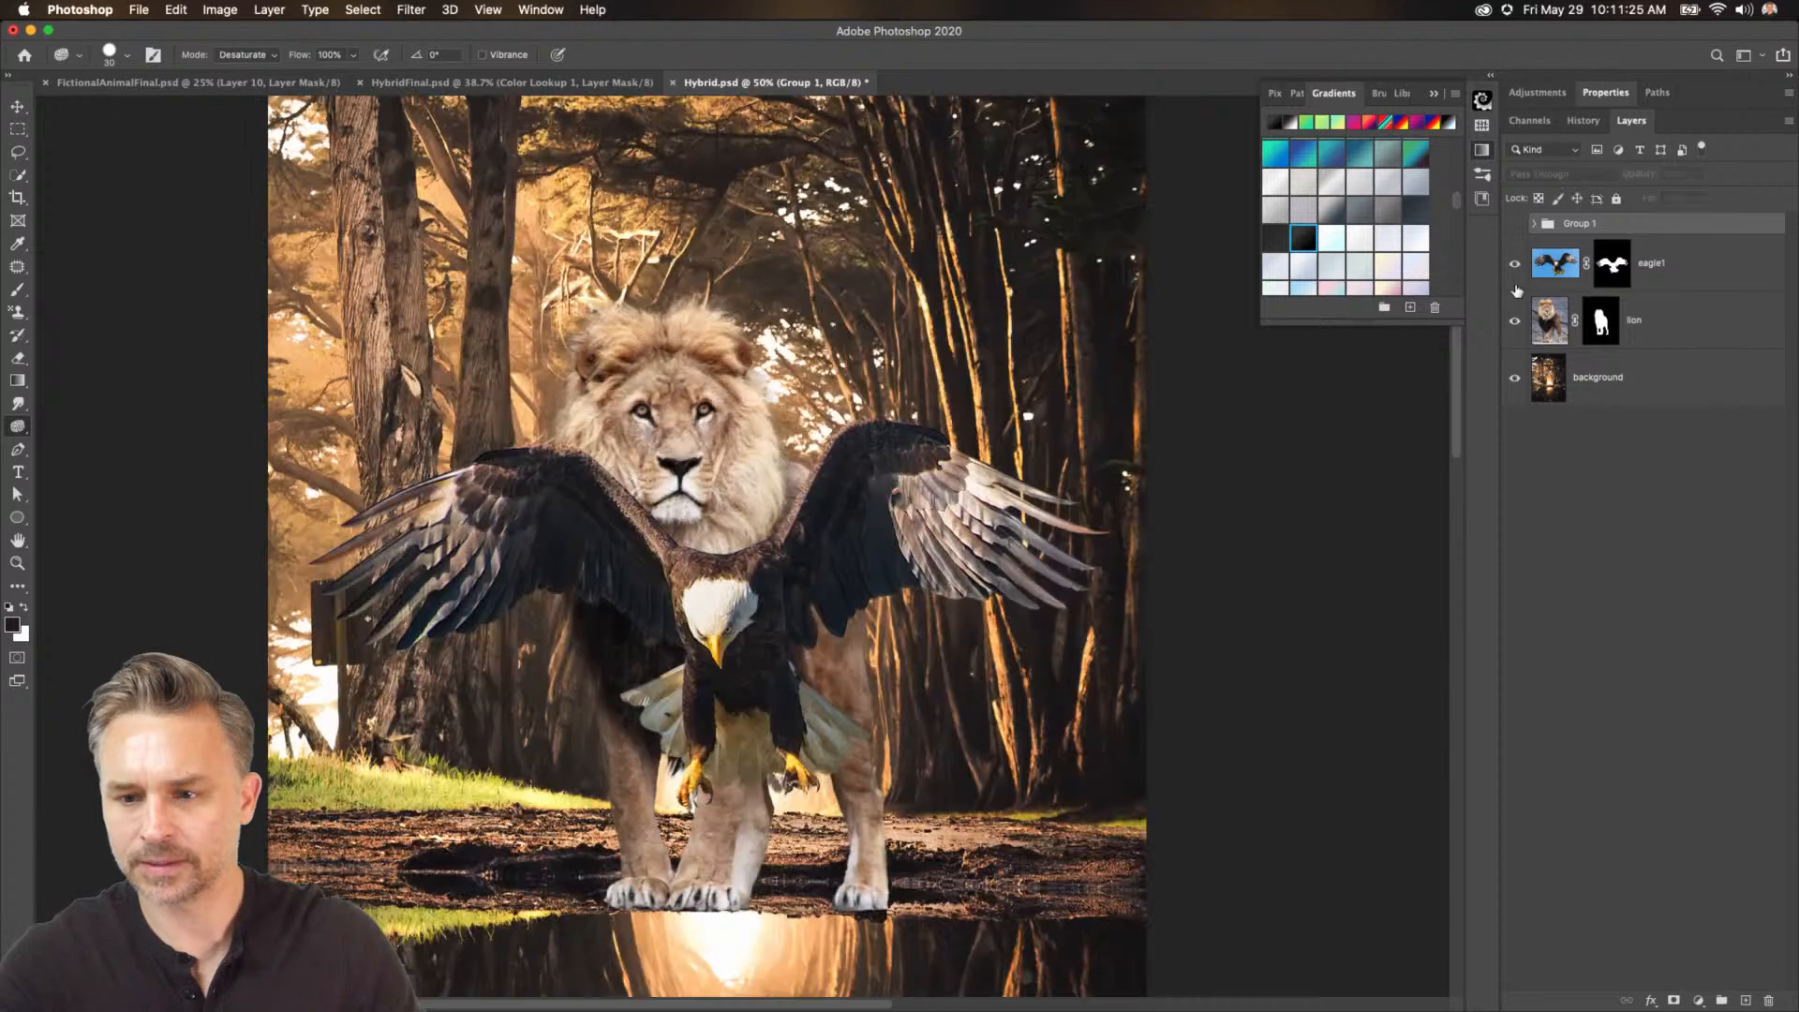
click(1563, 379)
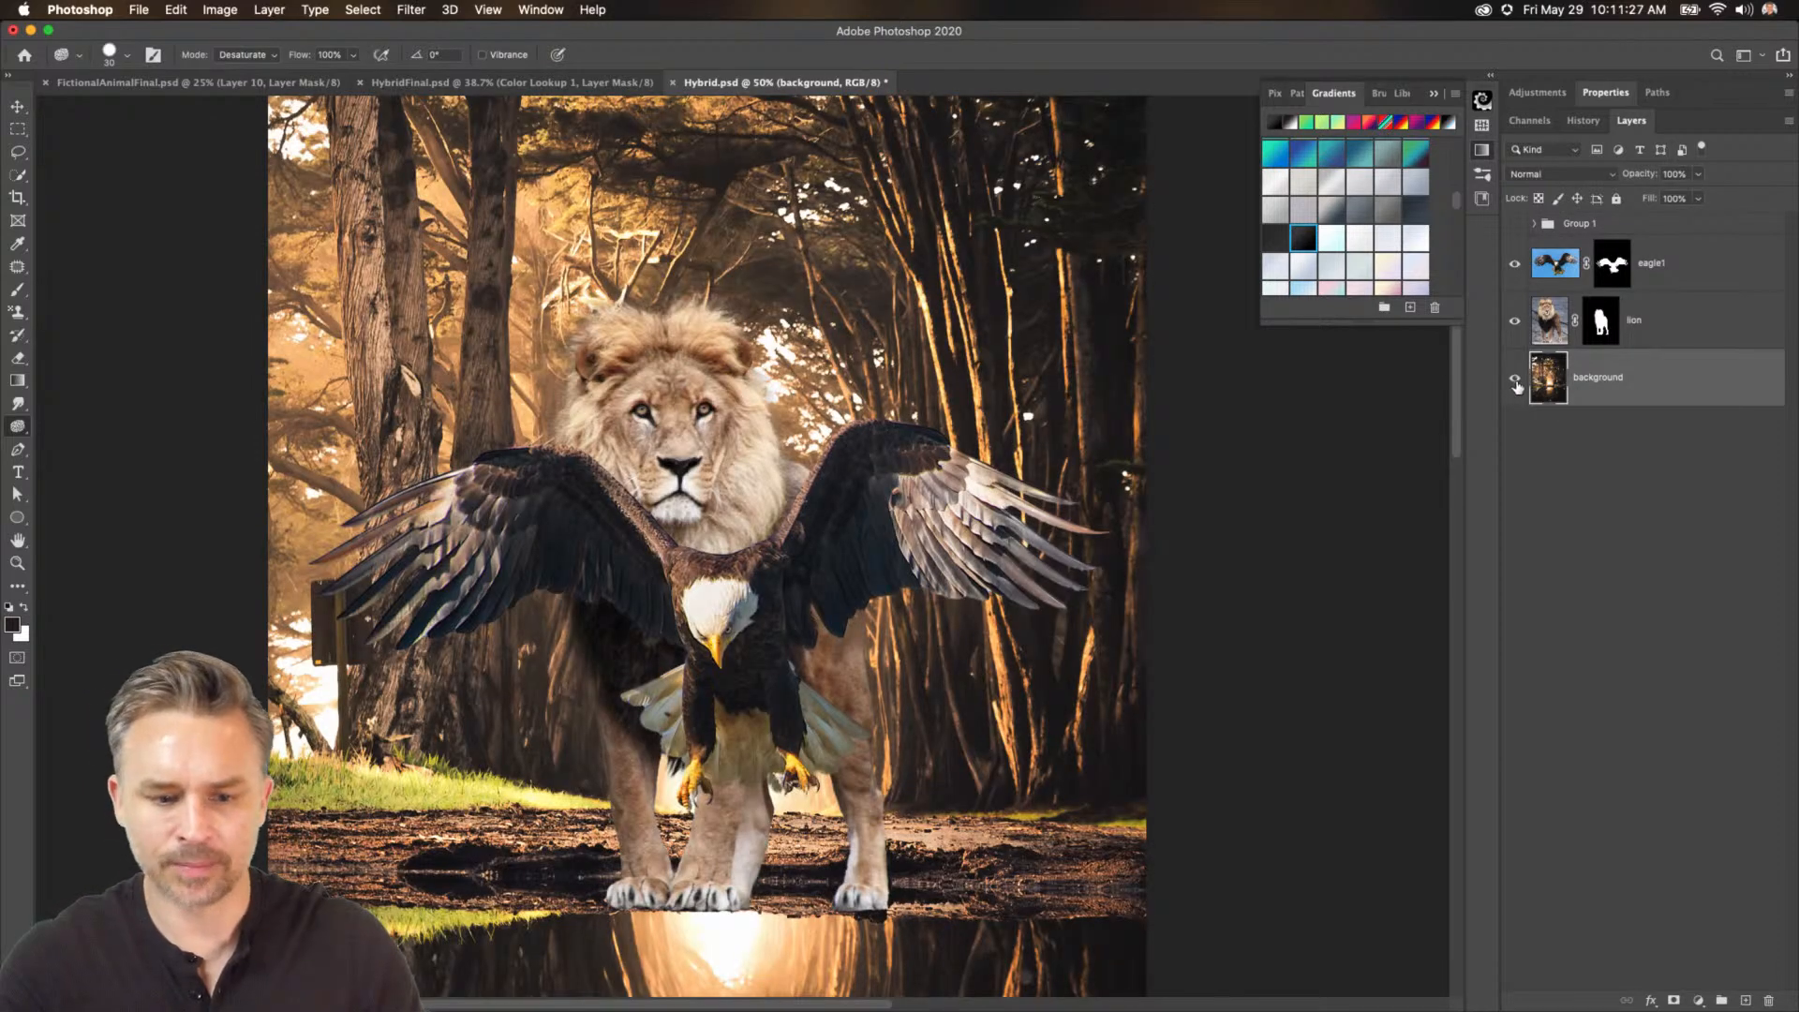
click(1637, 320)
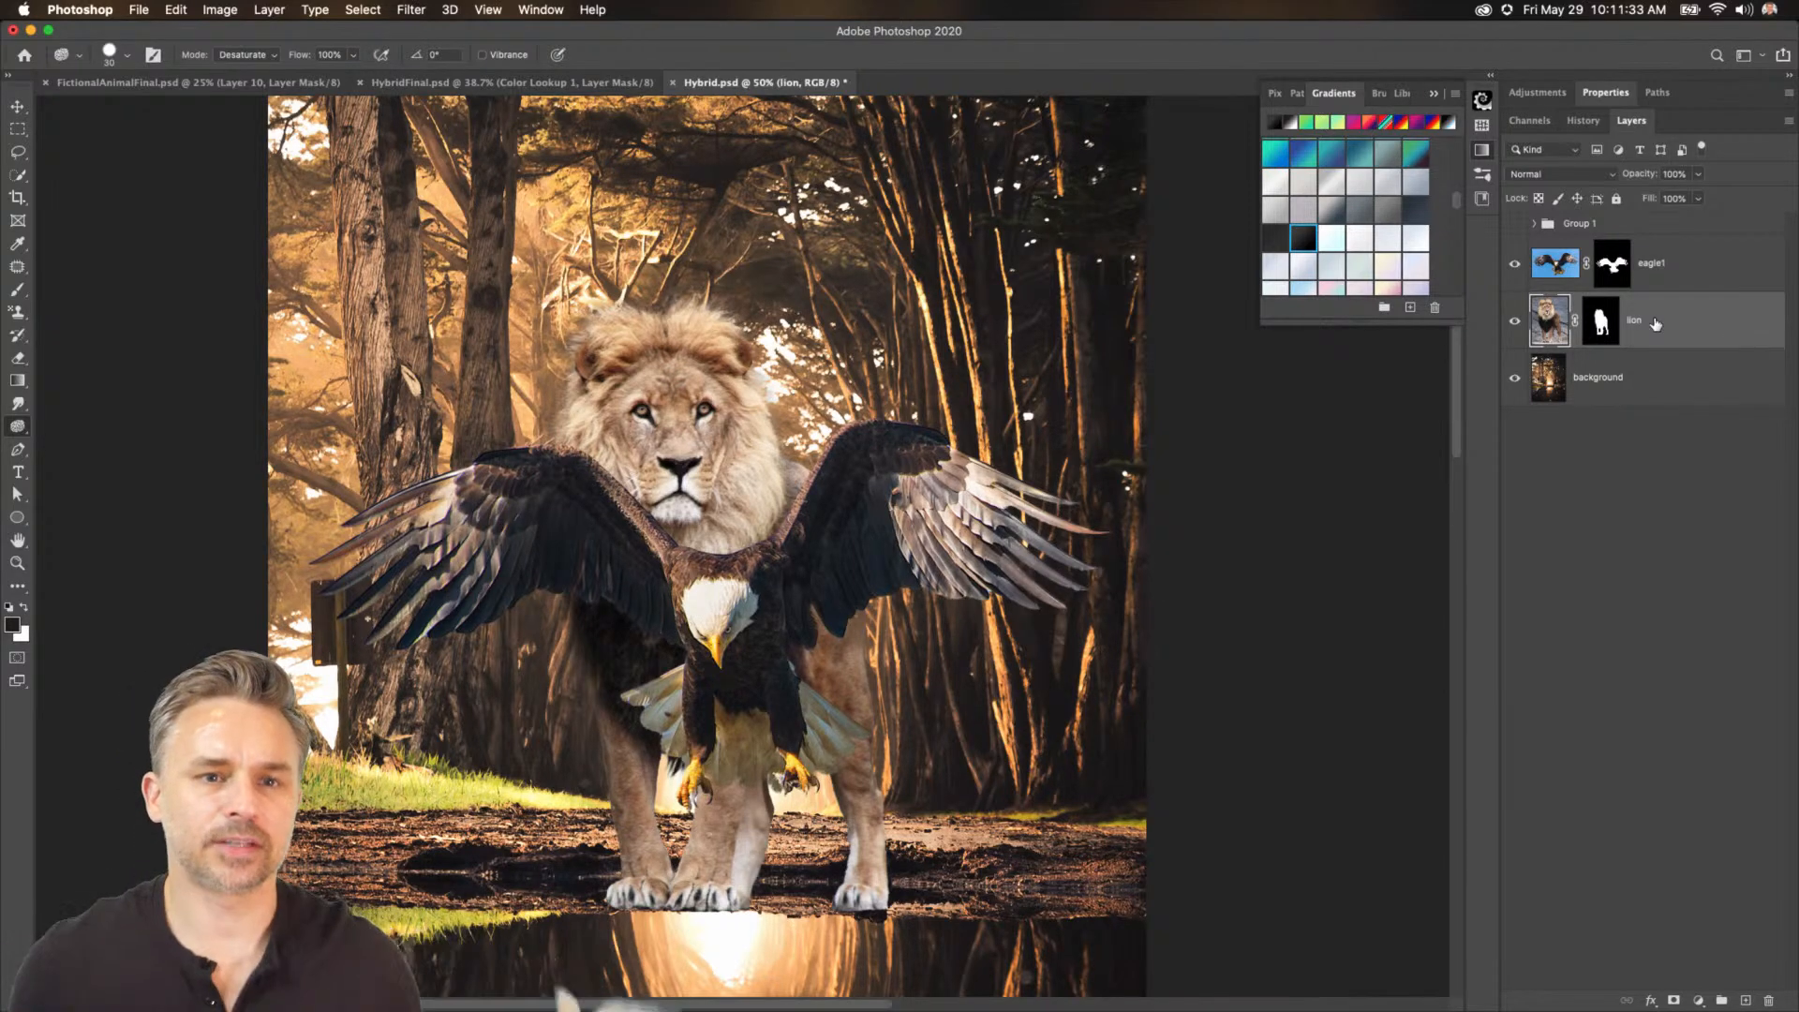
Hide the eagle1 layer and convert the lion layer to a smart object.
click(1513, 265)
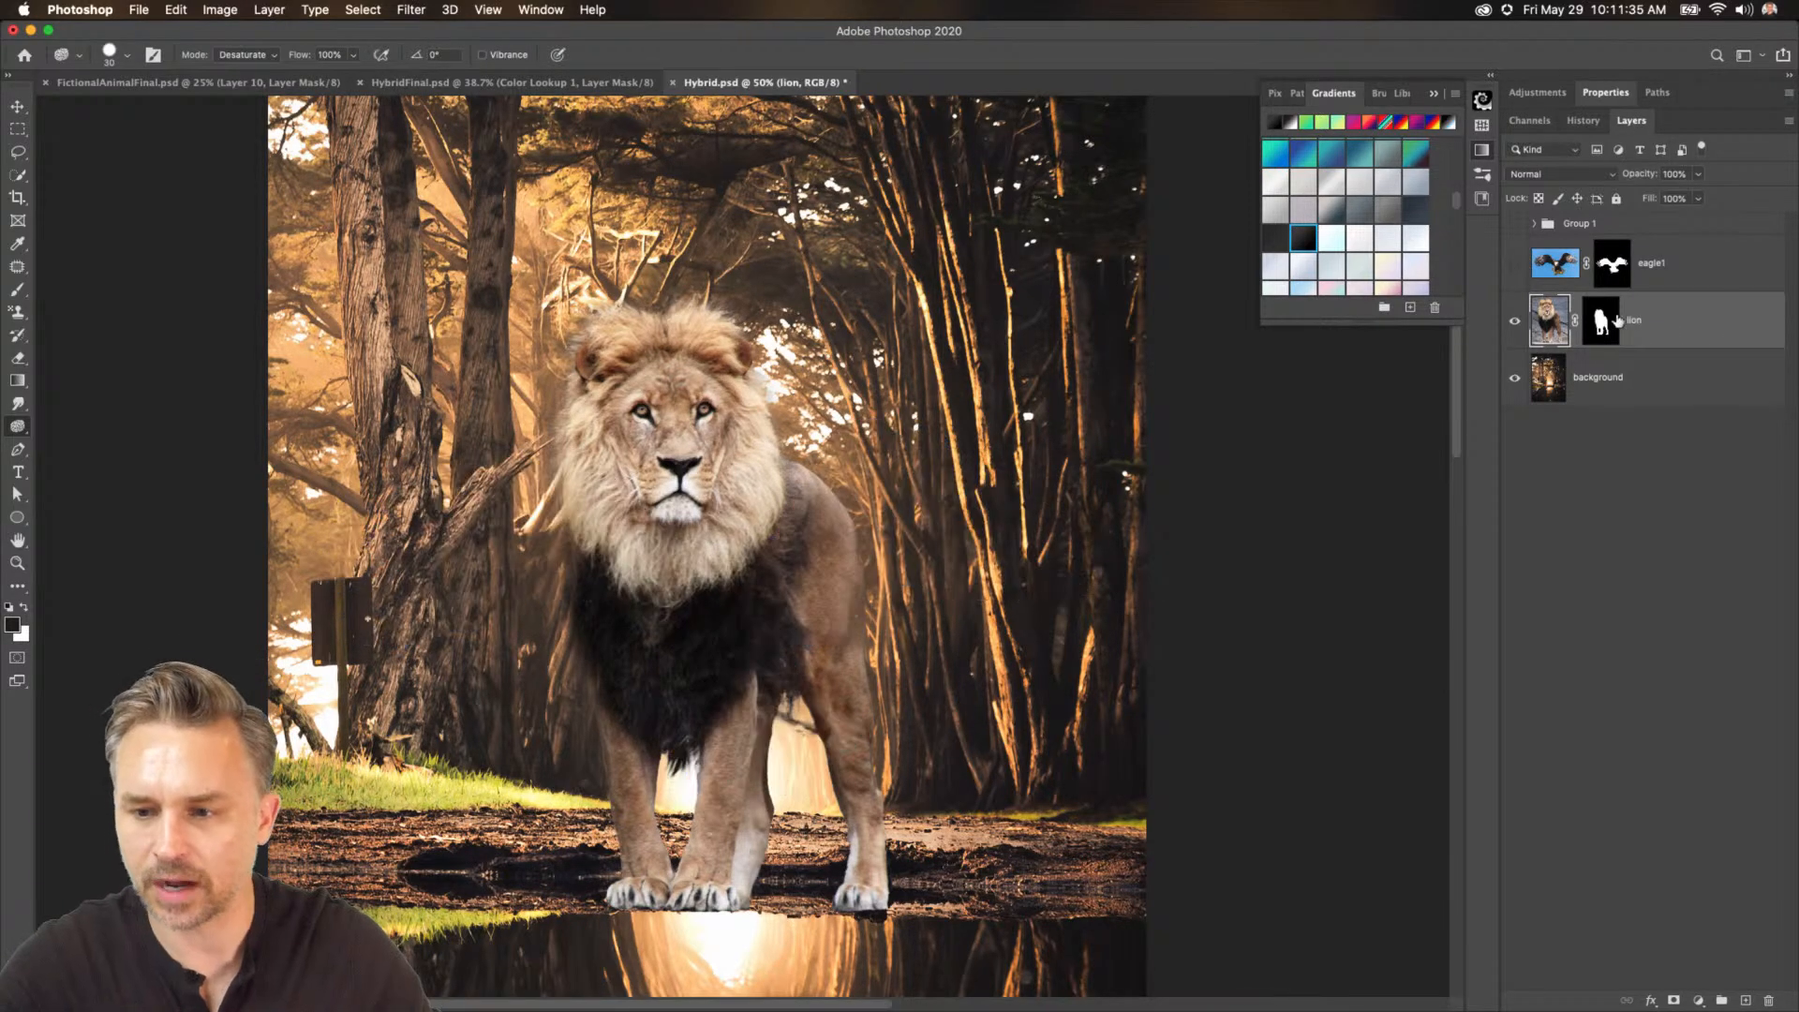
right_click(1667, 330)
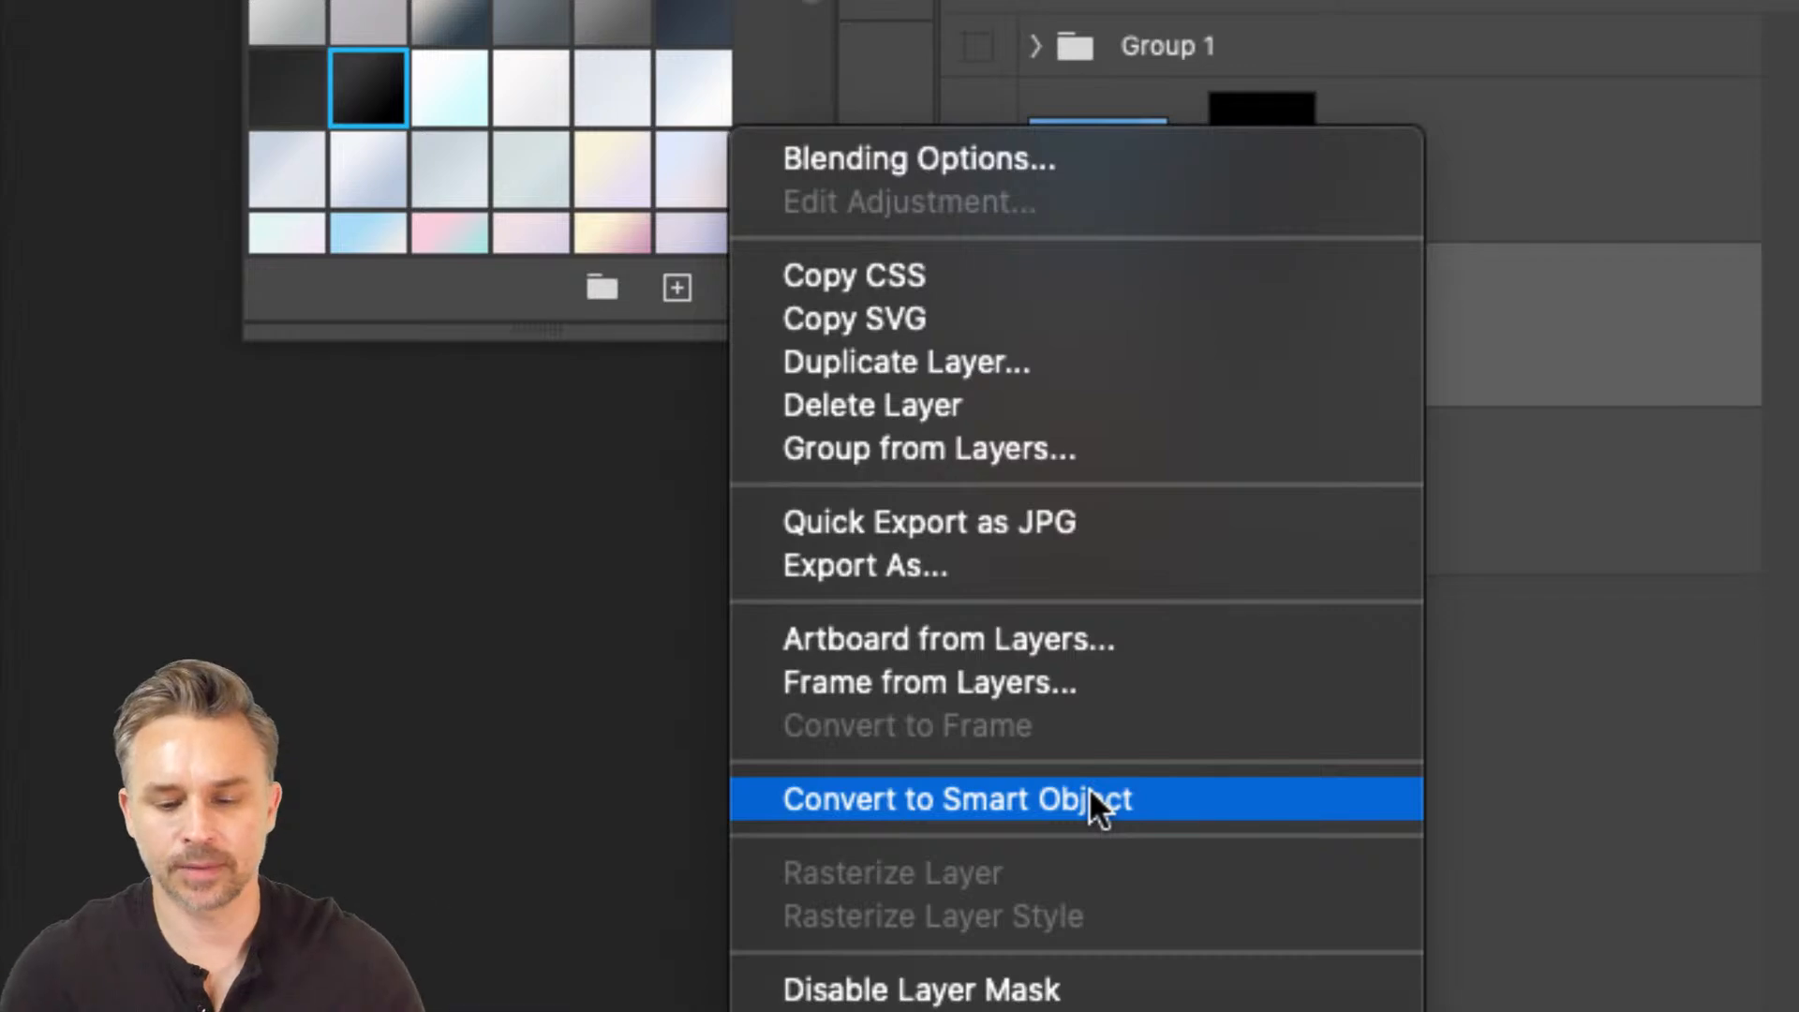
click(1089, 799)
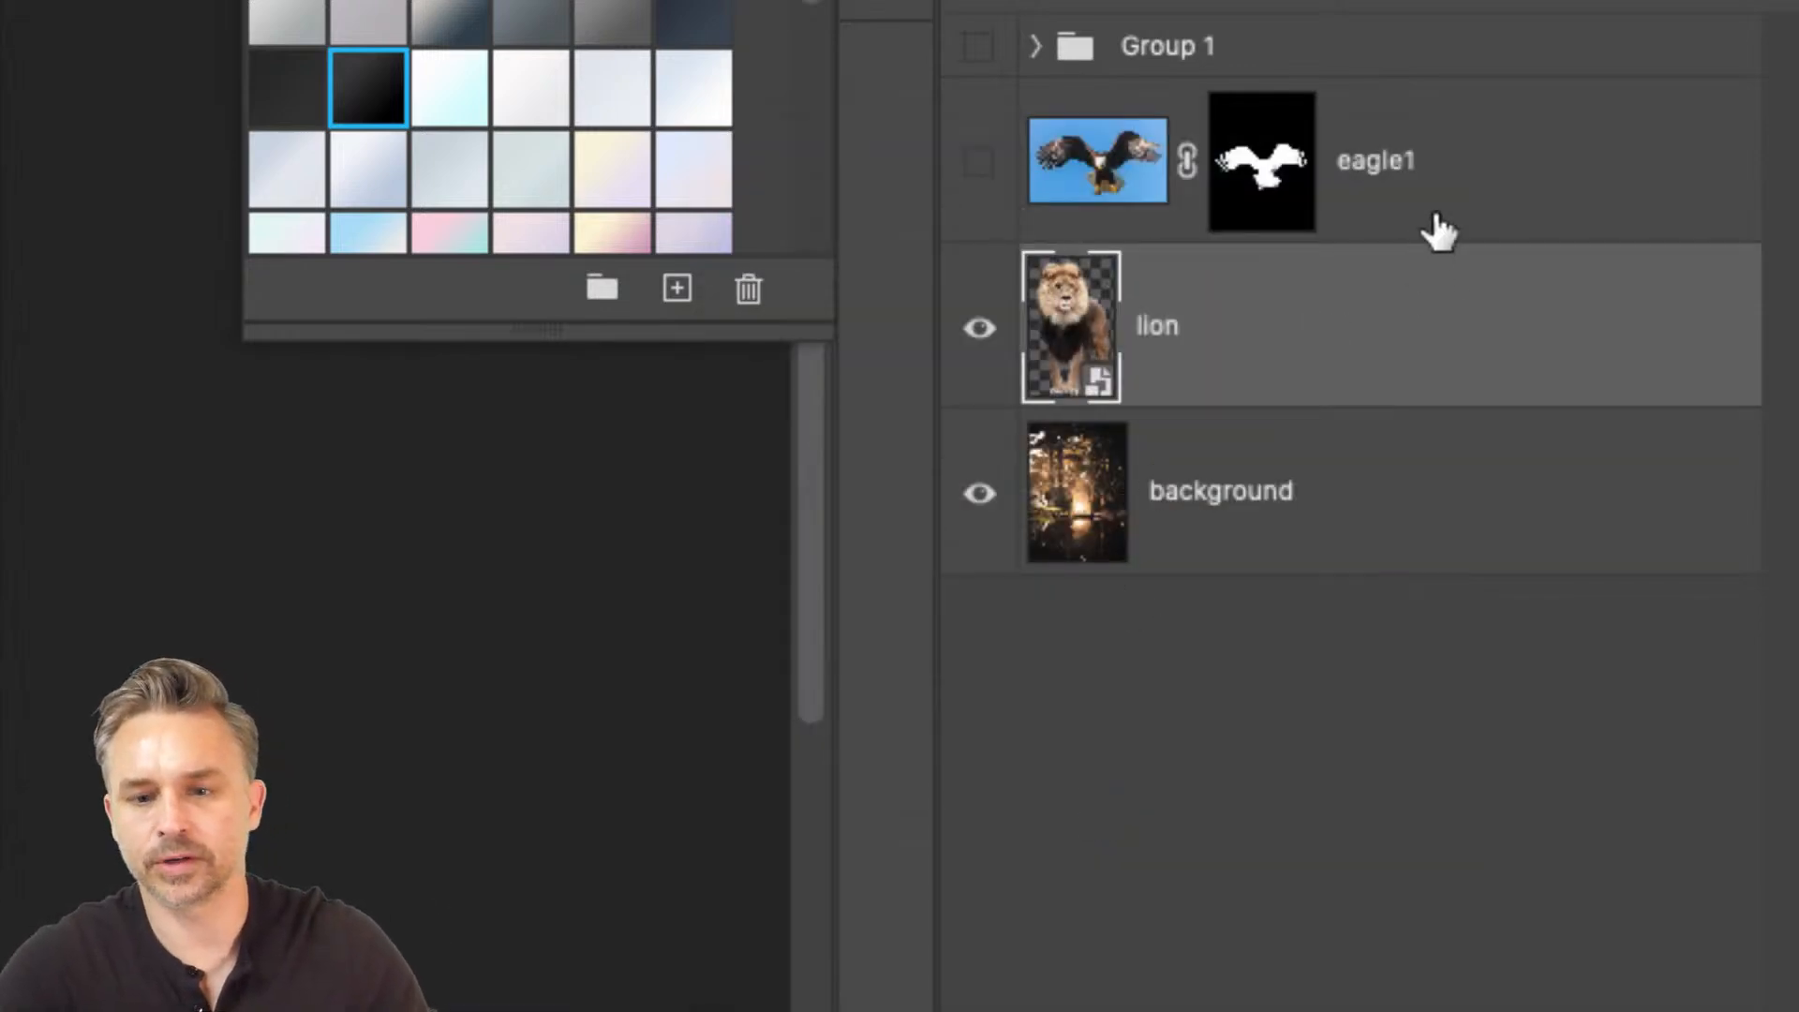
Show the eagle1 layer again and convert it to a smart object as well.
click(1434, 231)
click(978, 161)
right_click(1497, 142)
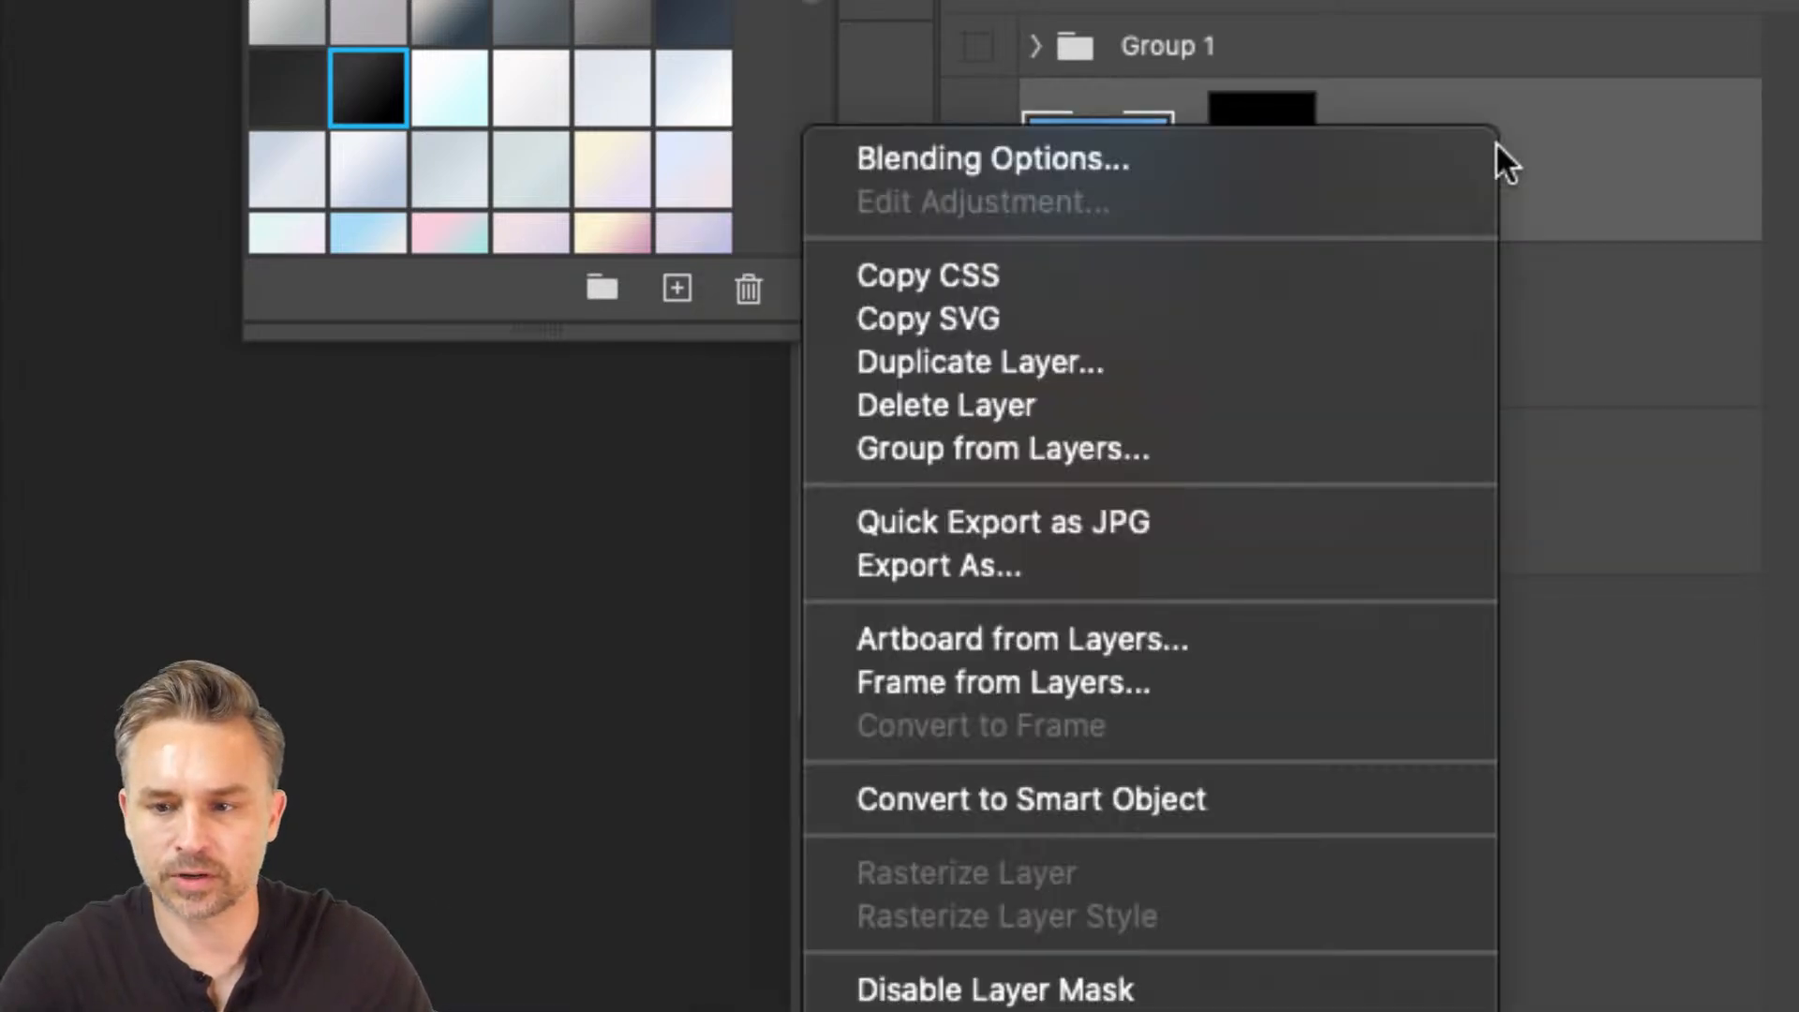
click(1150, 792)
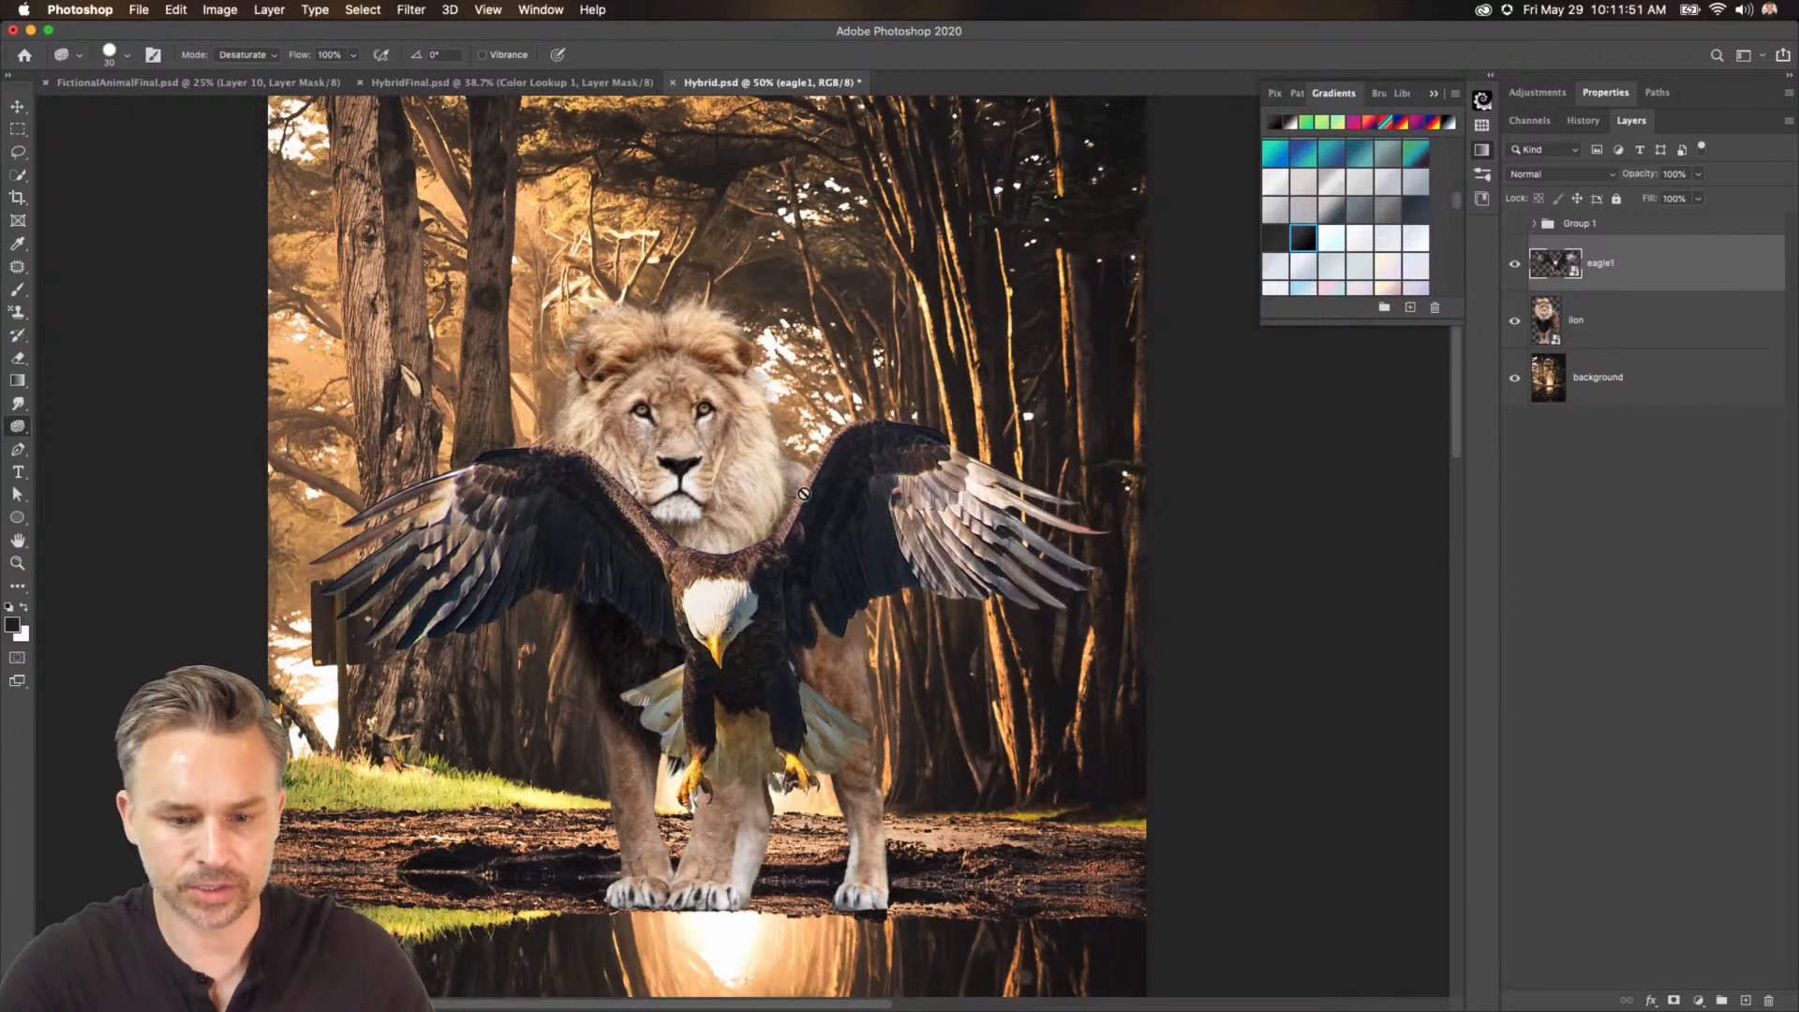
Scale the lion down with Free Transform so its head sits behind the eagle.
click(1588, 330)
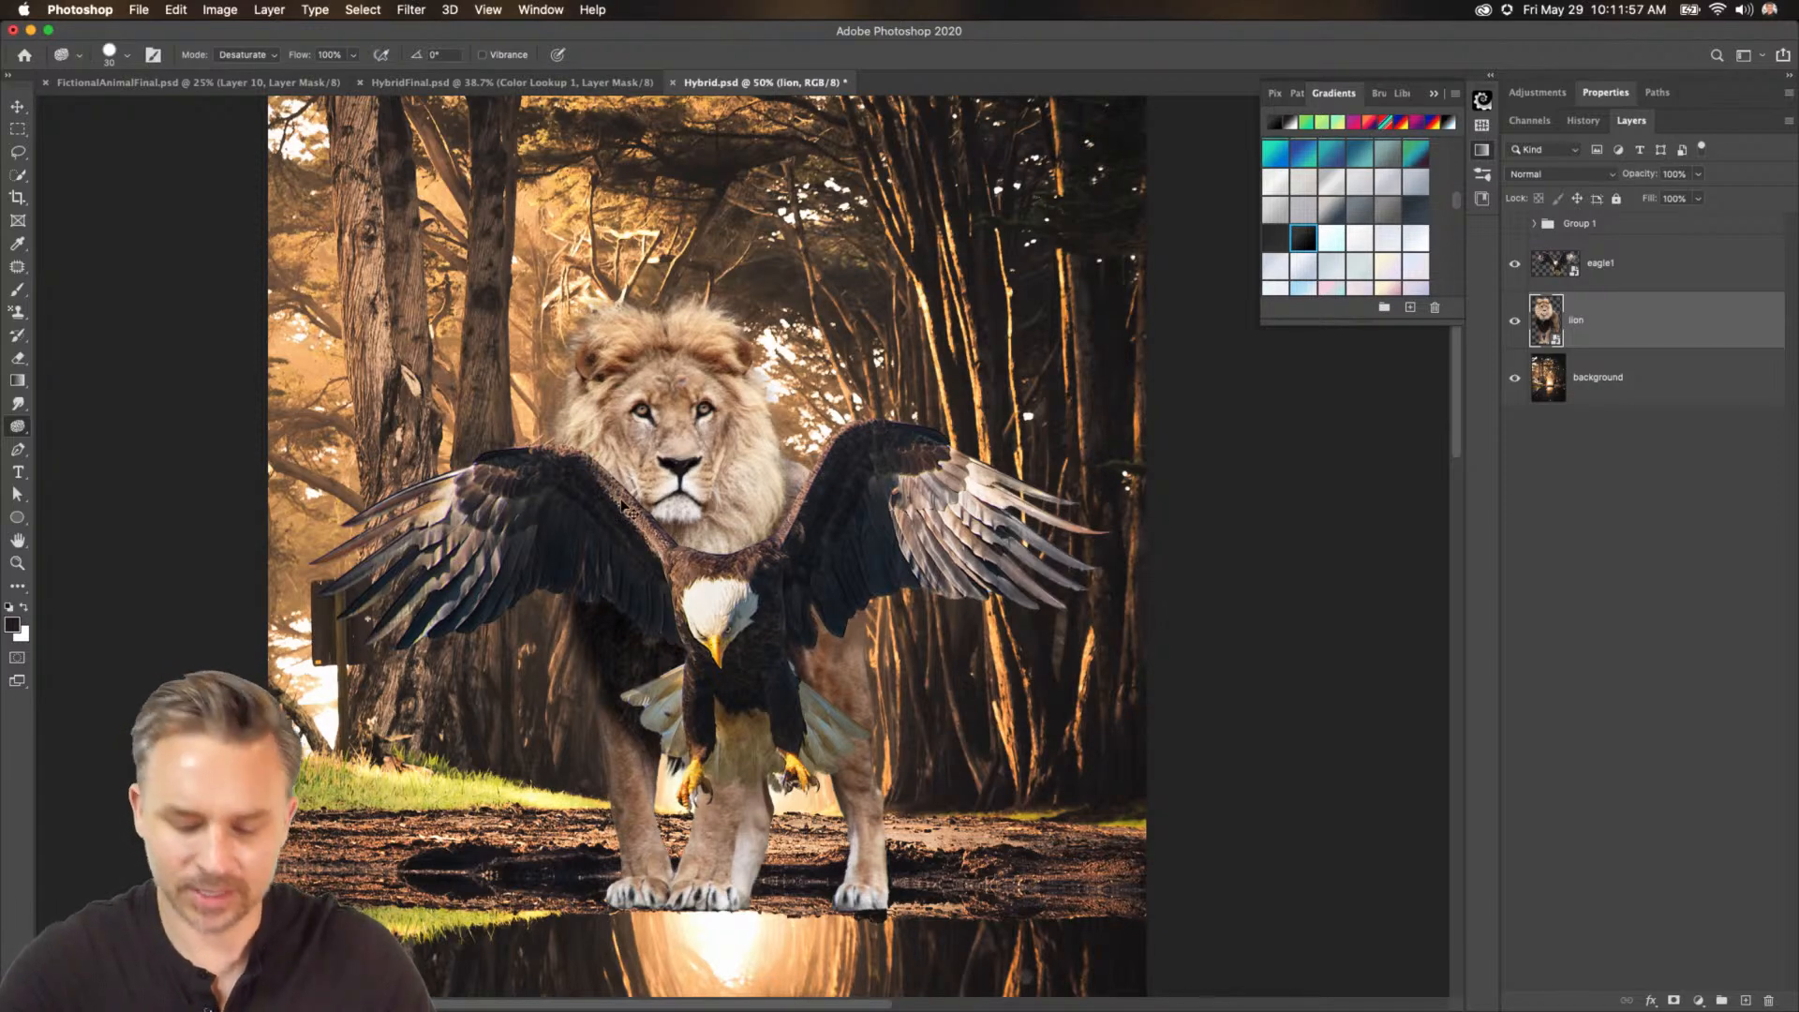
key(super+t)
drag(532, 286, 593, 392)
key(Return)
key(o)
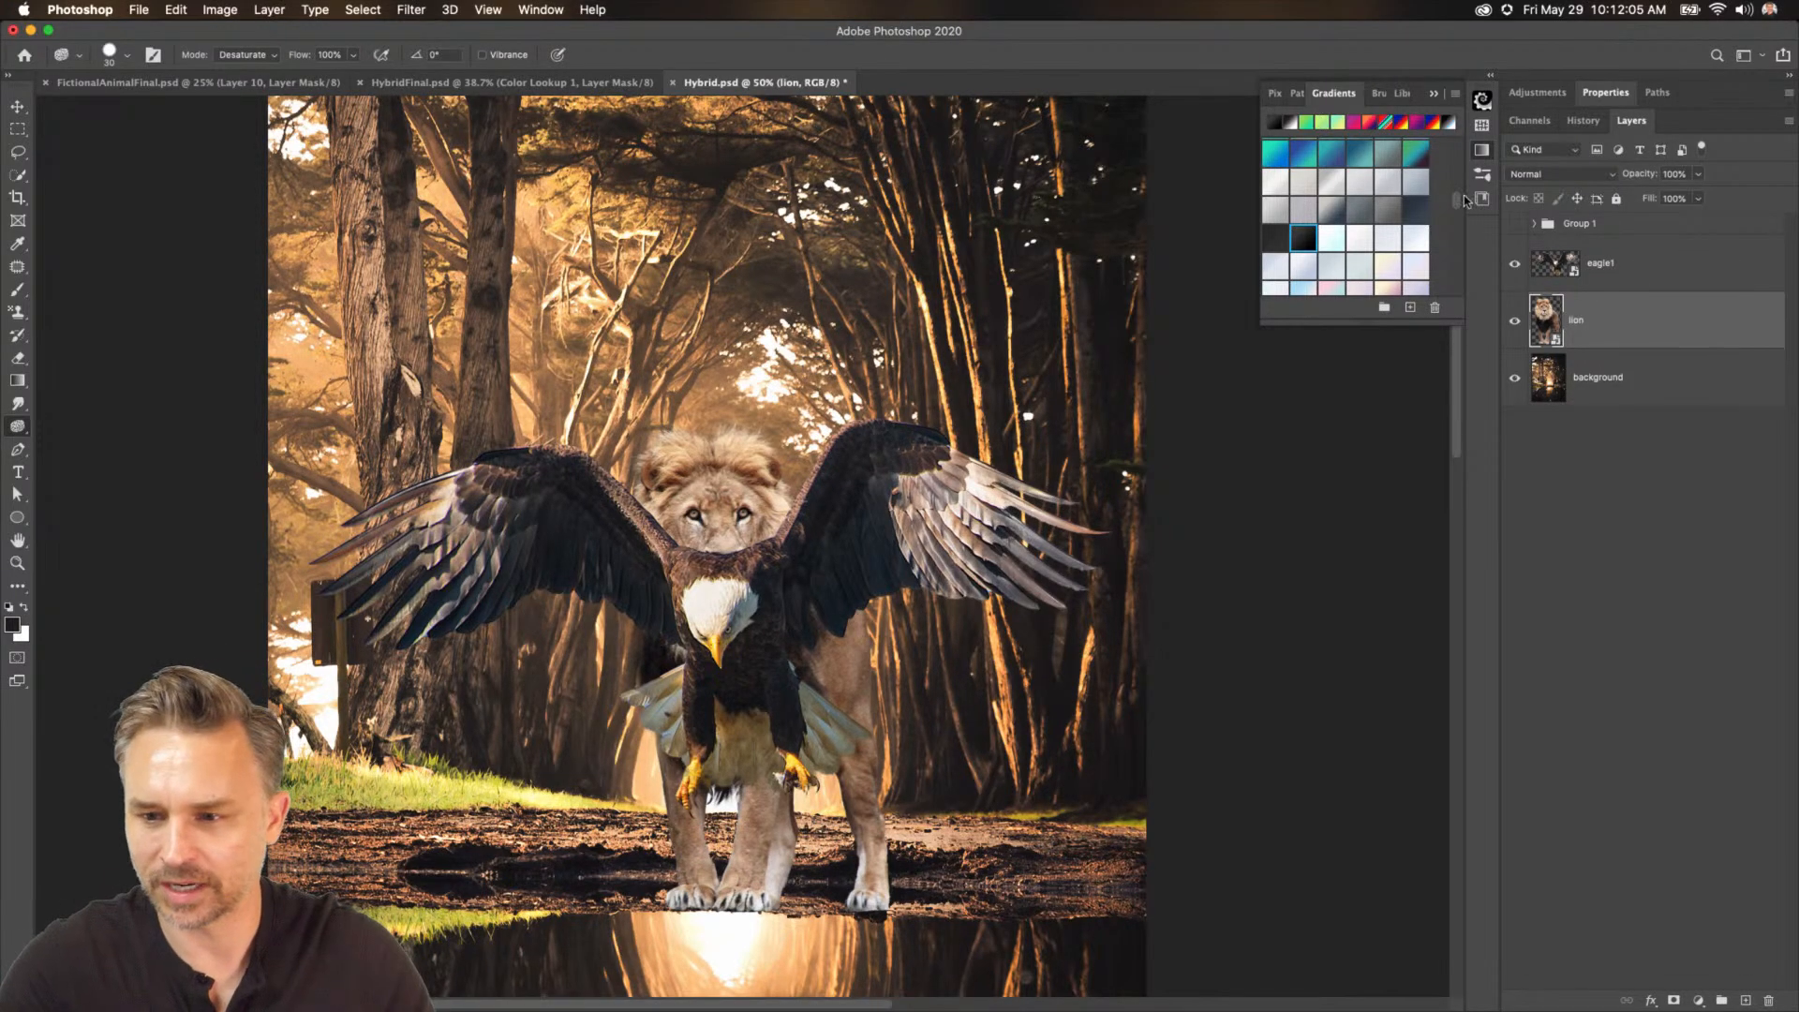
Move the eagle1 layer upward and enlarge it slightly with Free Transform.
click(1512, 266)
click(1512, 269)
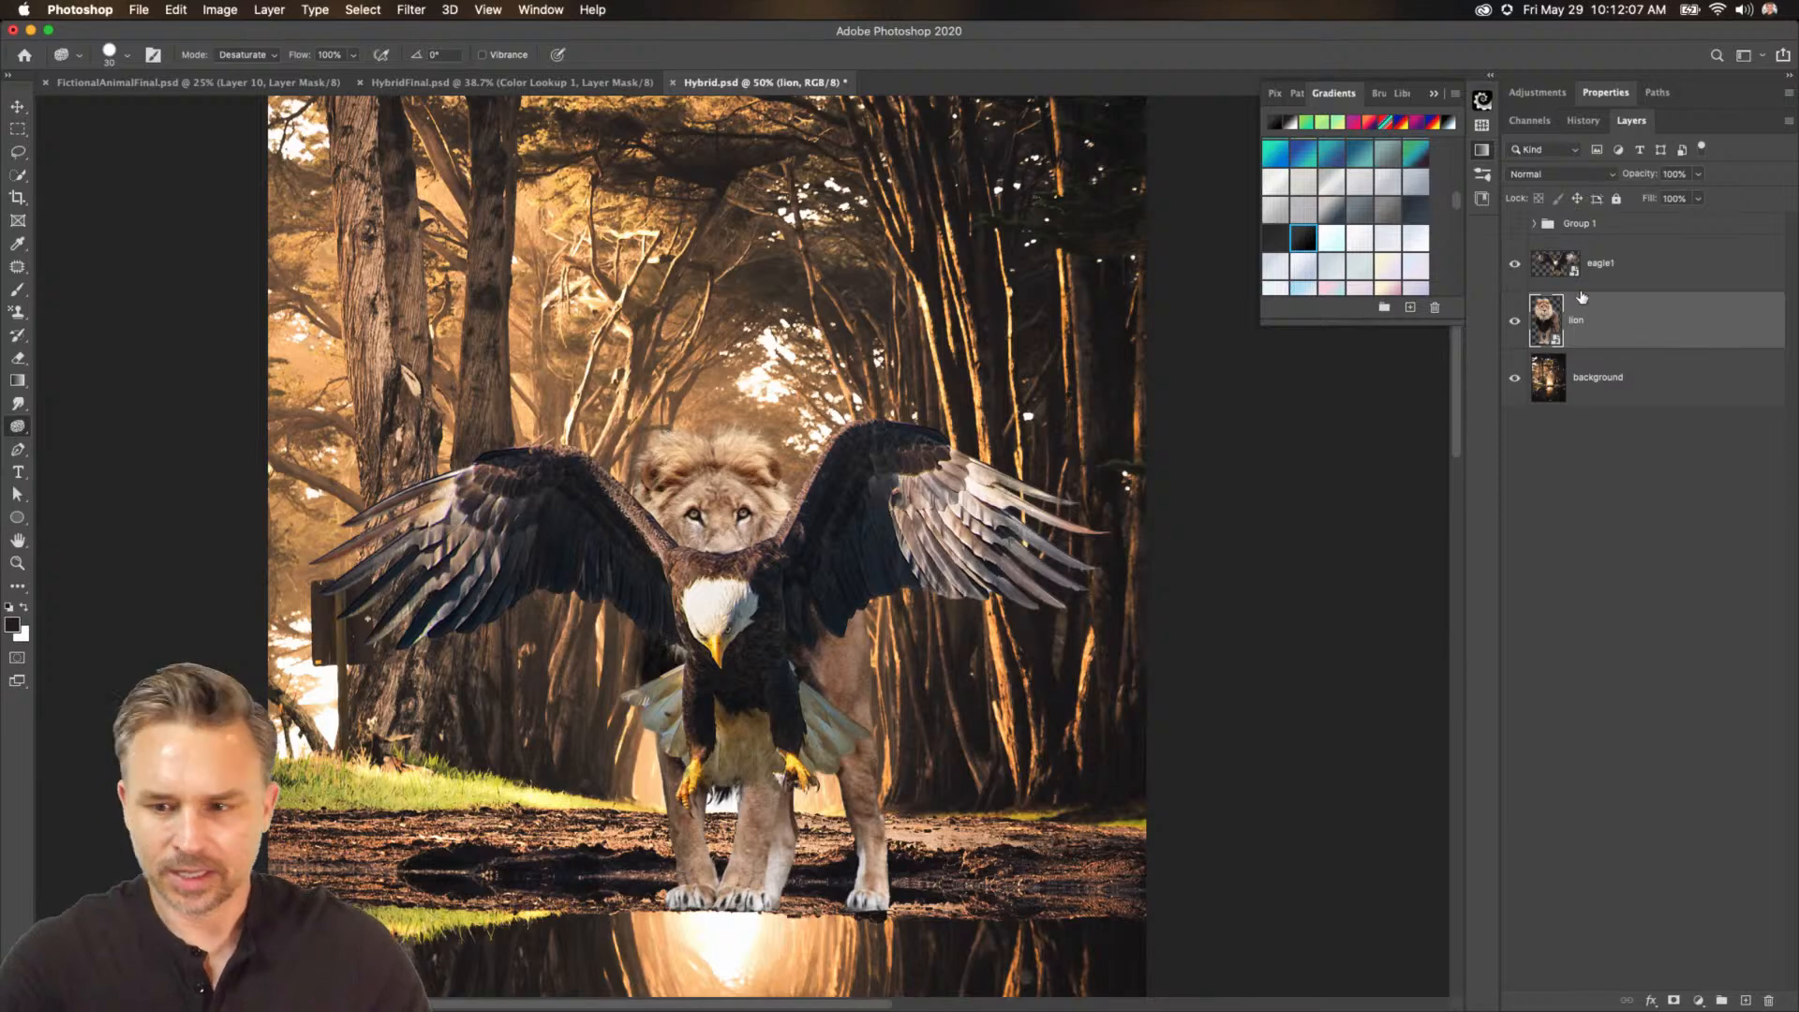
click(1608, 266)
click(22, 107)
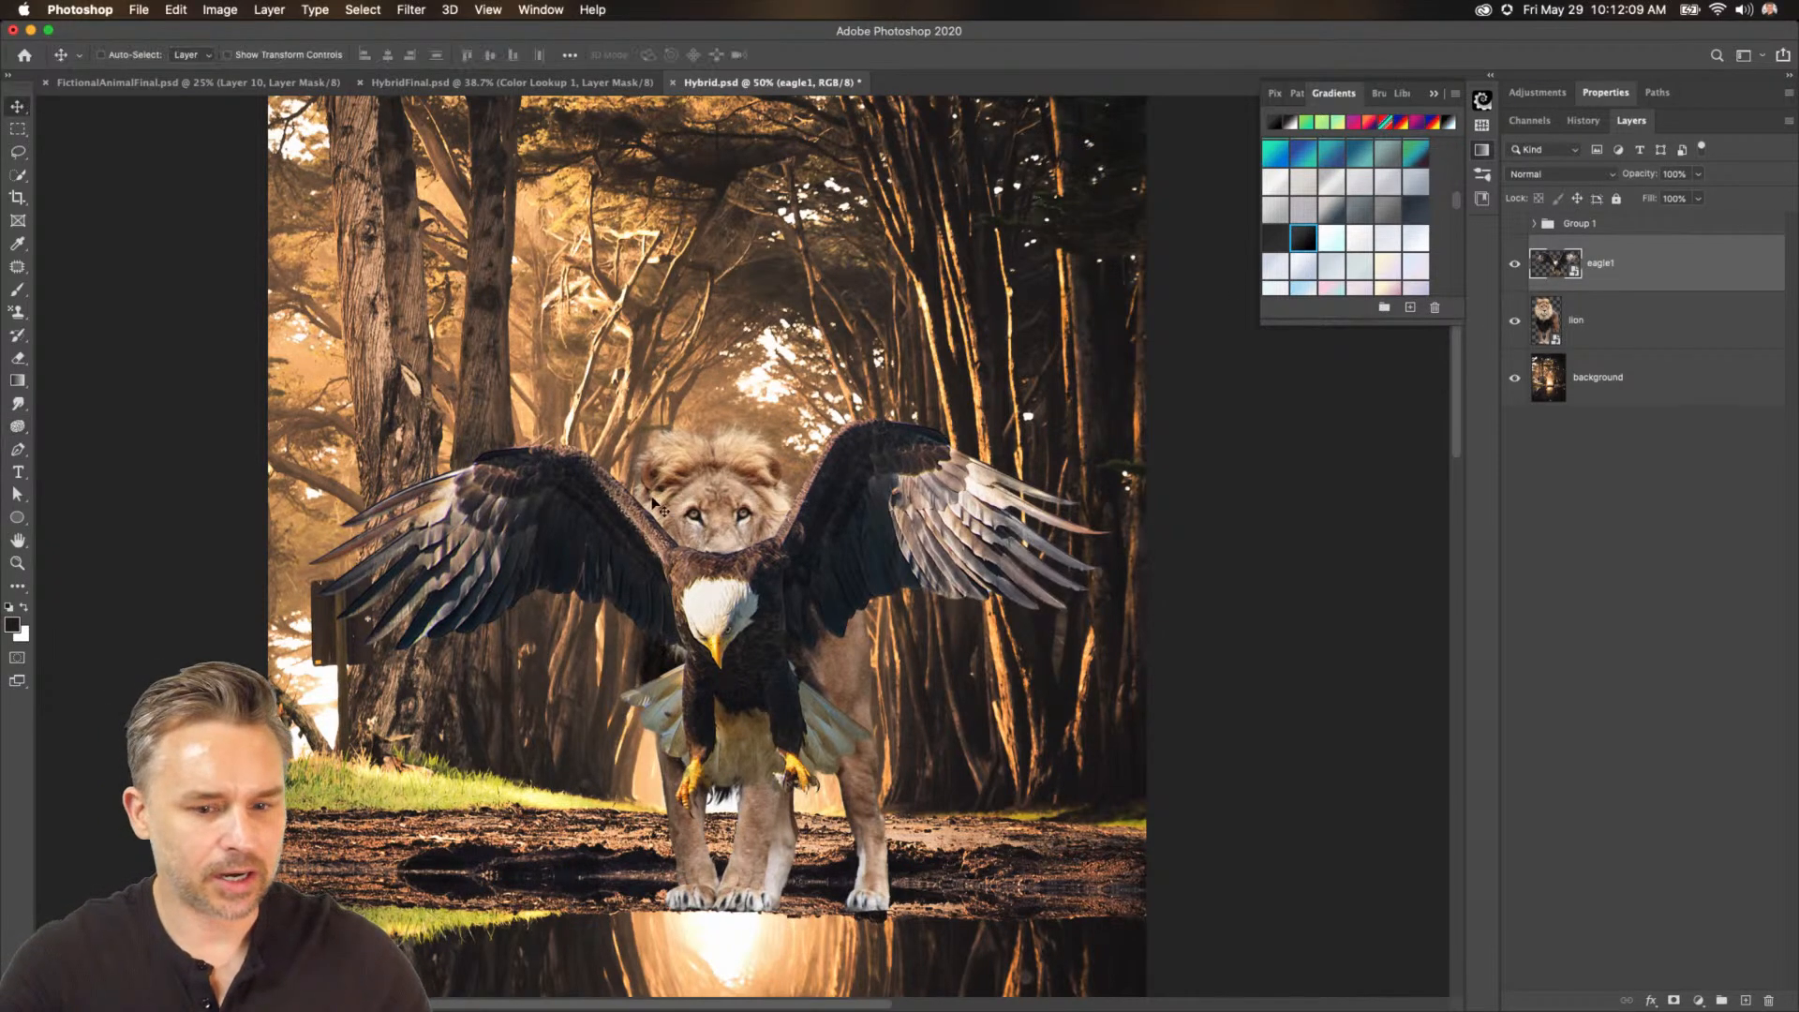
drag(657, 510, 640, 456)
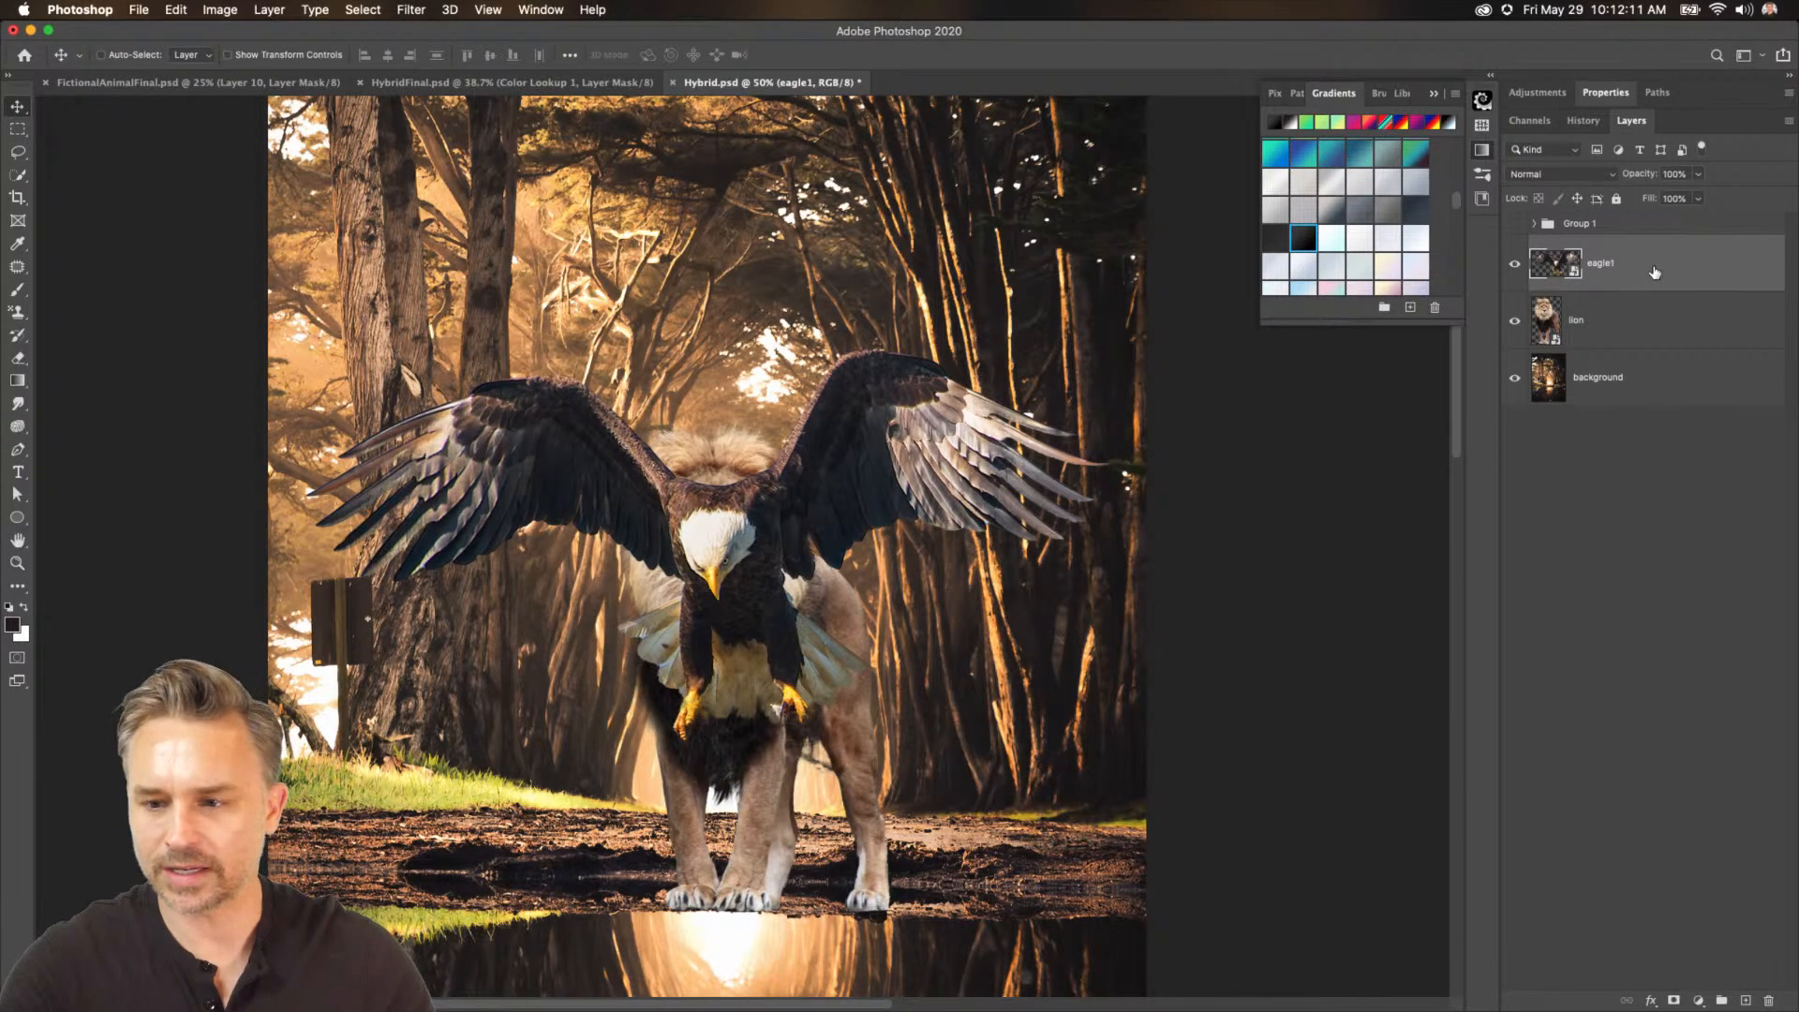
key(super+t)
drag(308, 350, 251, 321)
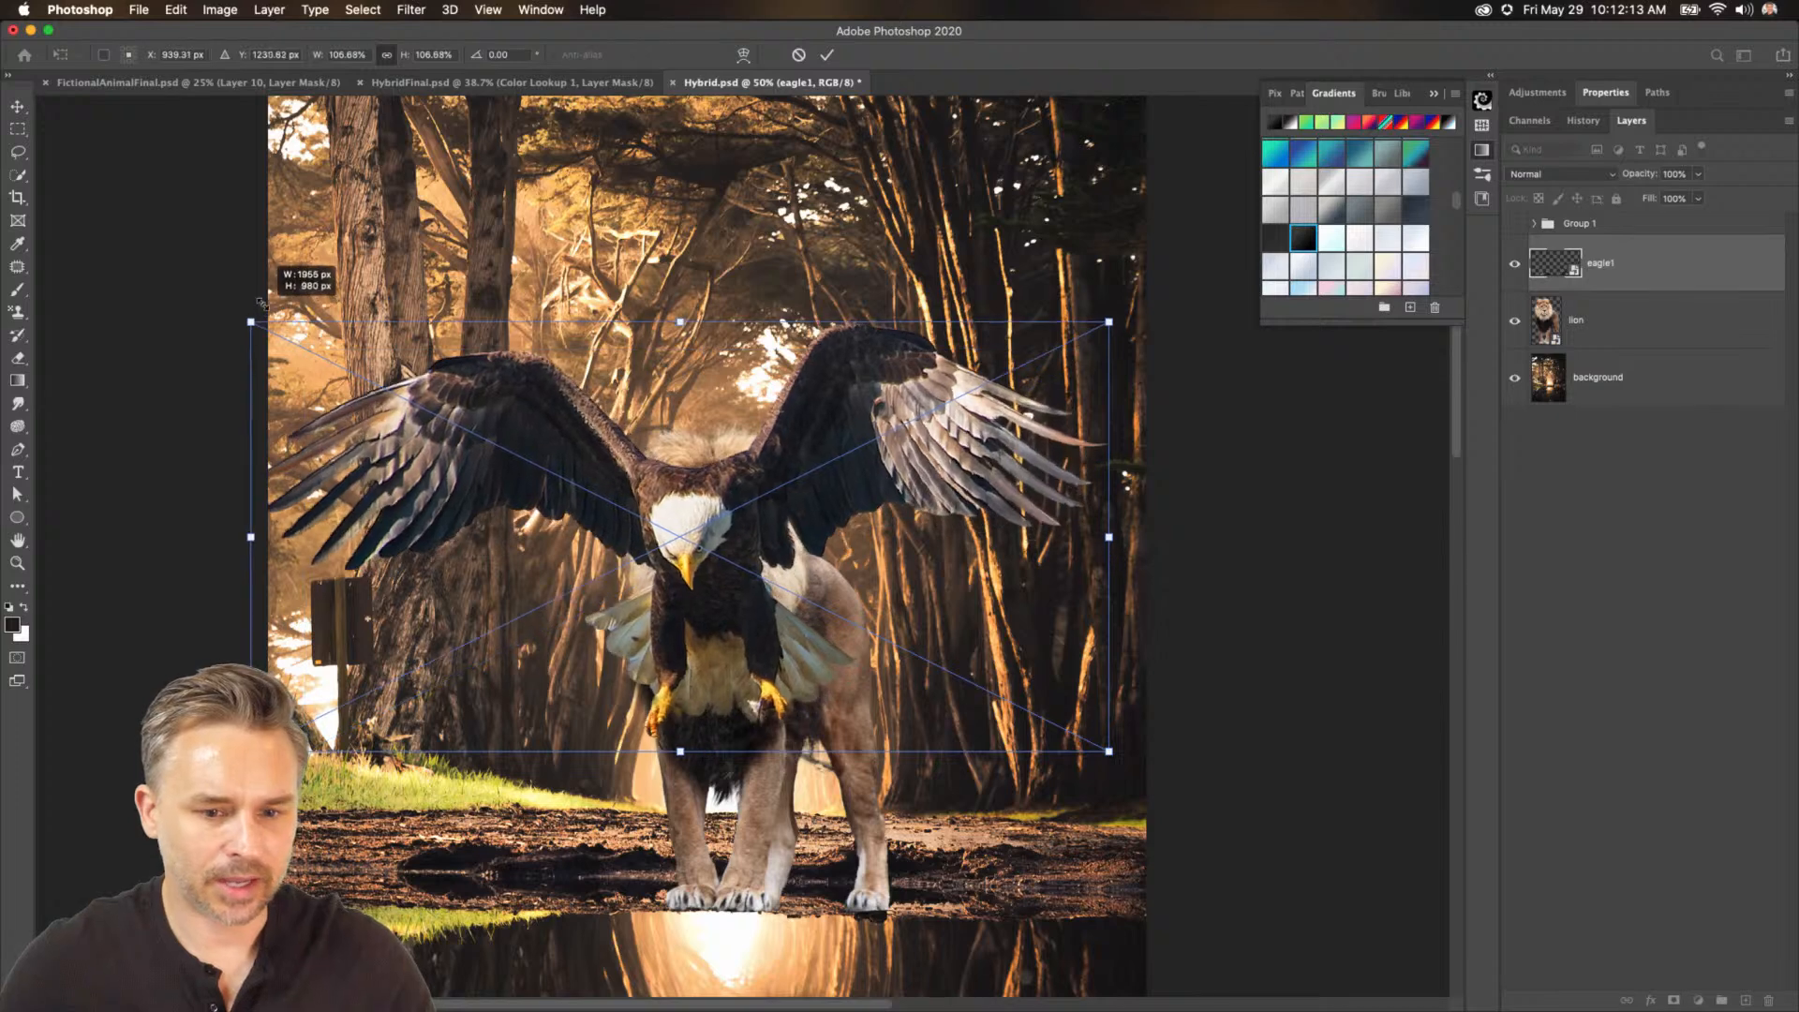
drag(419, 509, 437, 515)
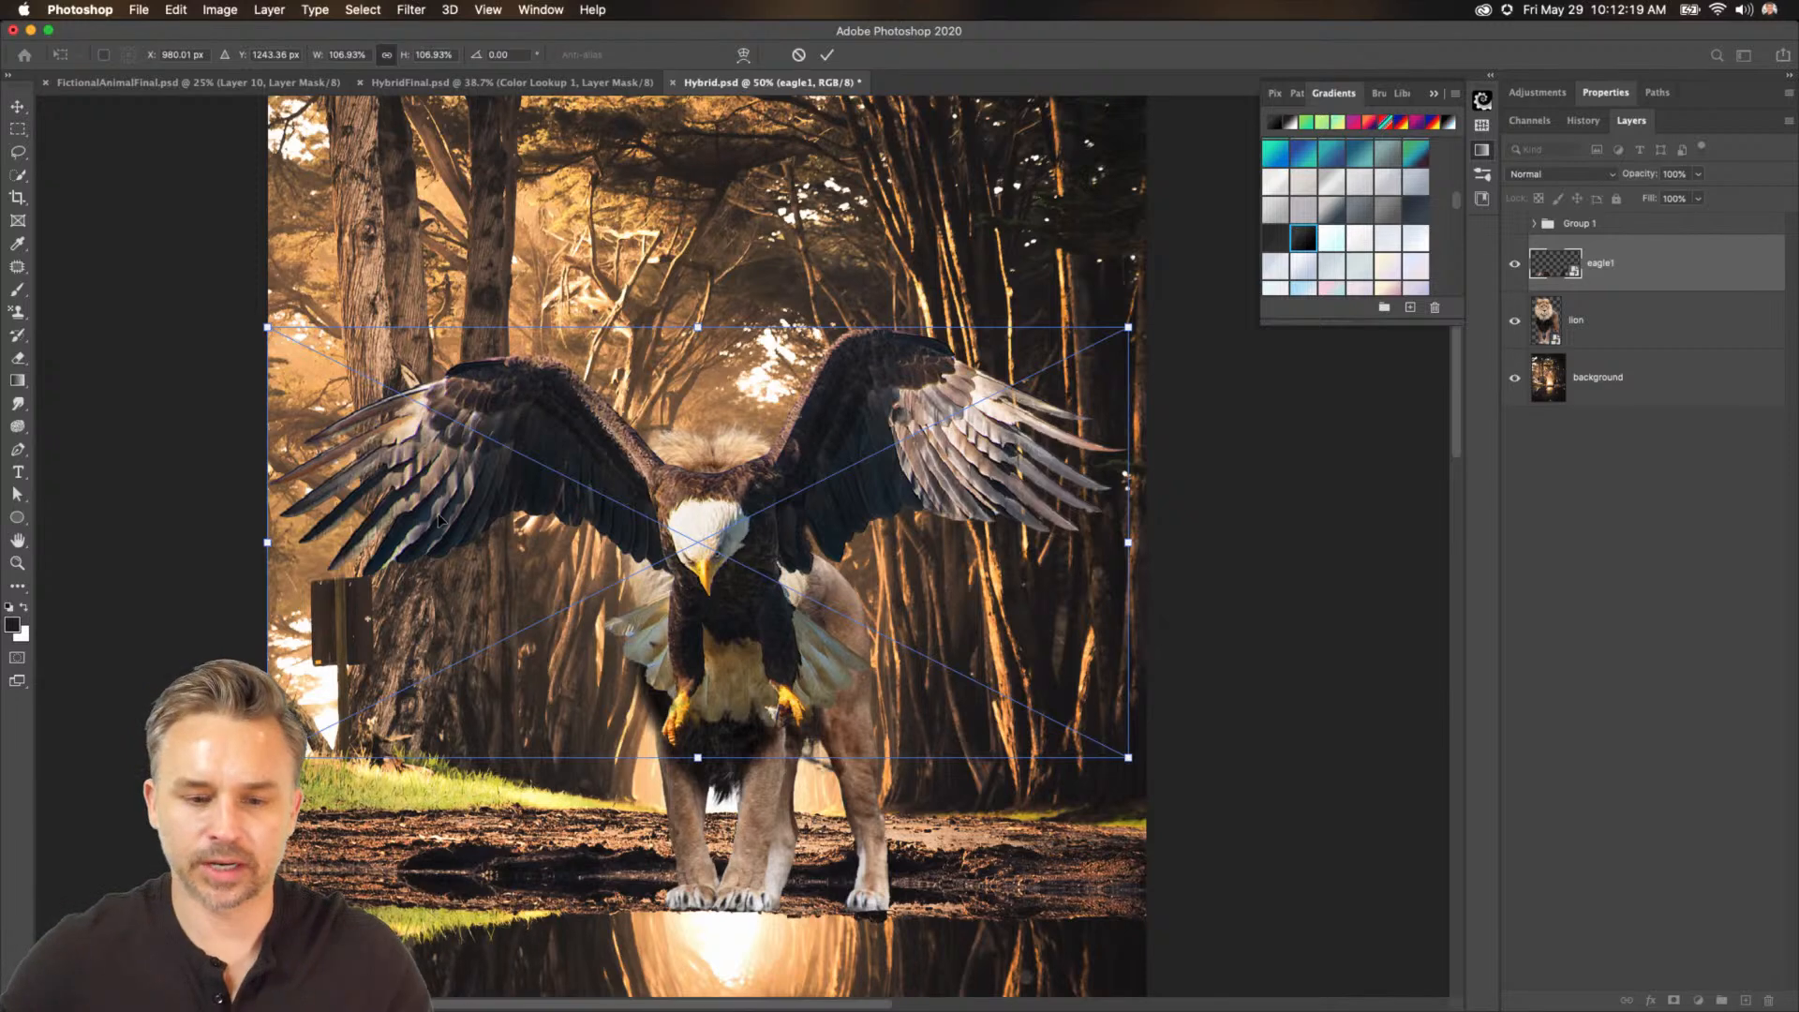
key(Return)
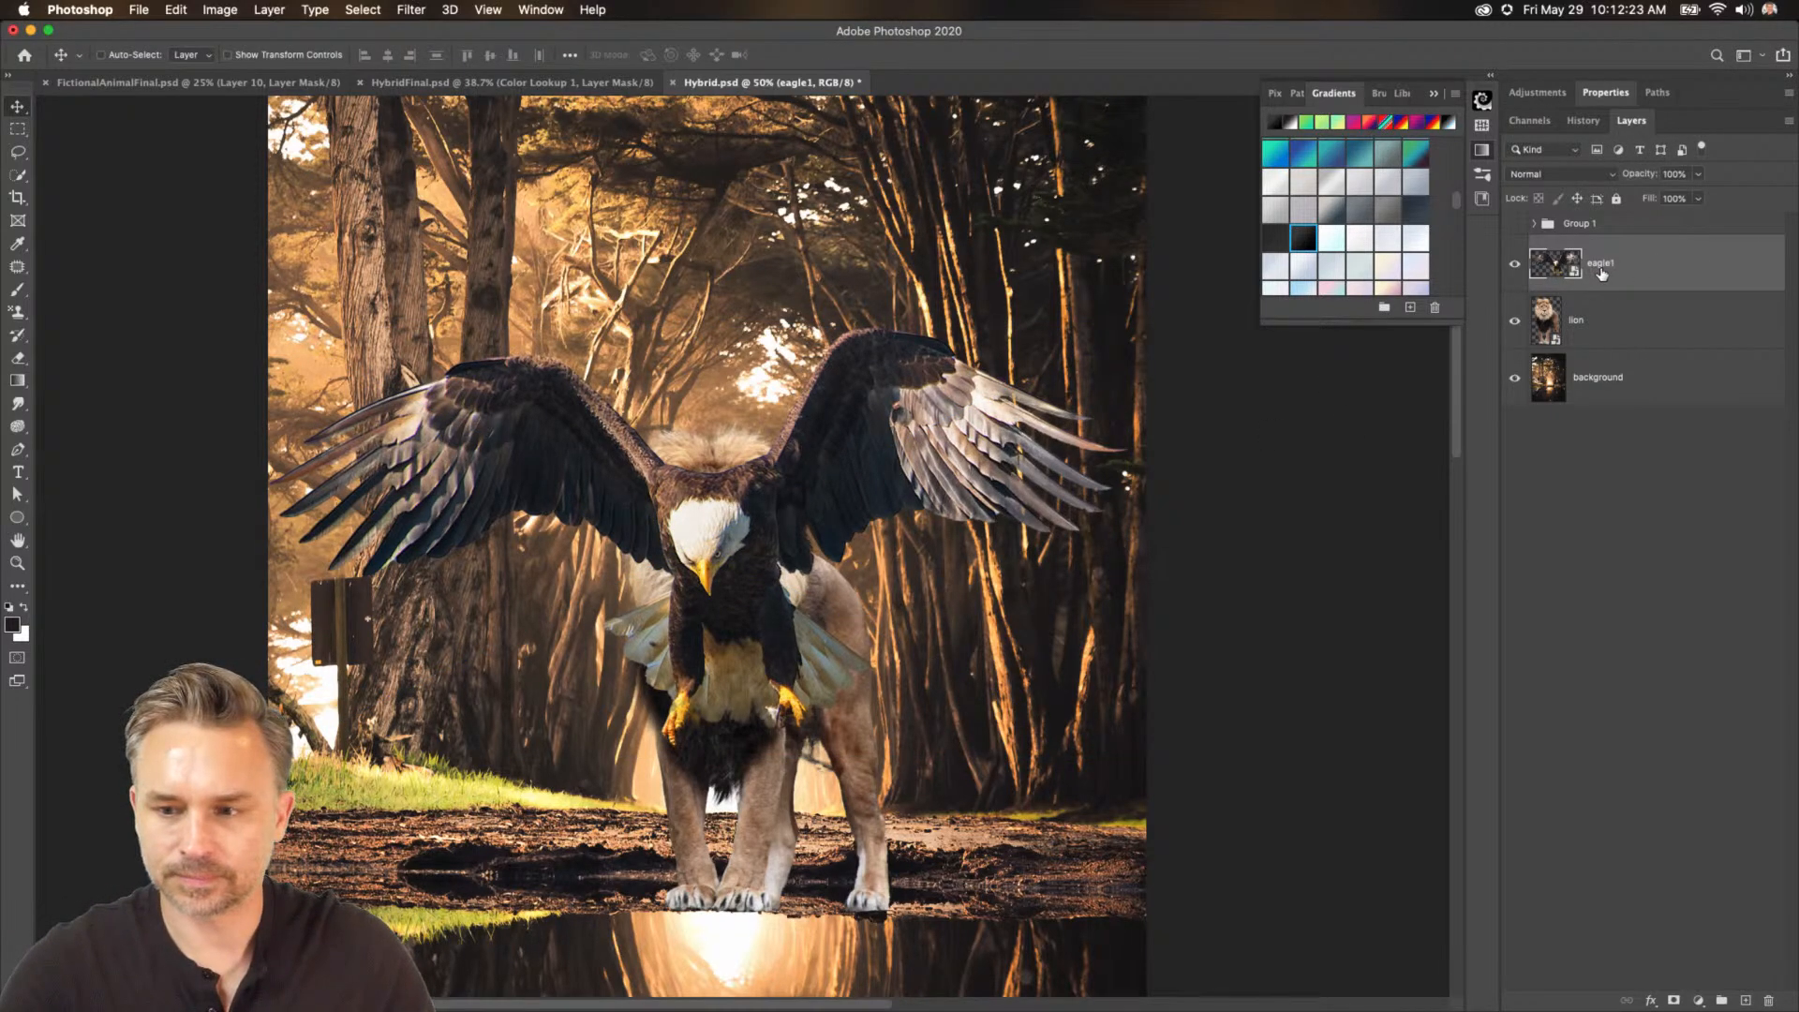
Add a layer mask to eagle1 and paint out the eagle's body and left wing, keeping the right wing.
click(1675, 1001)
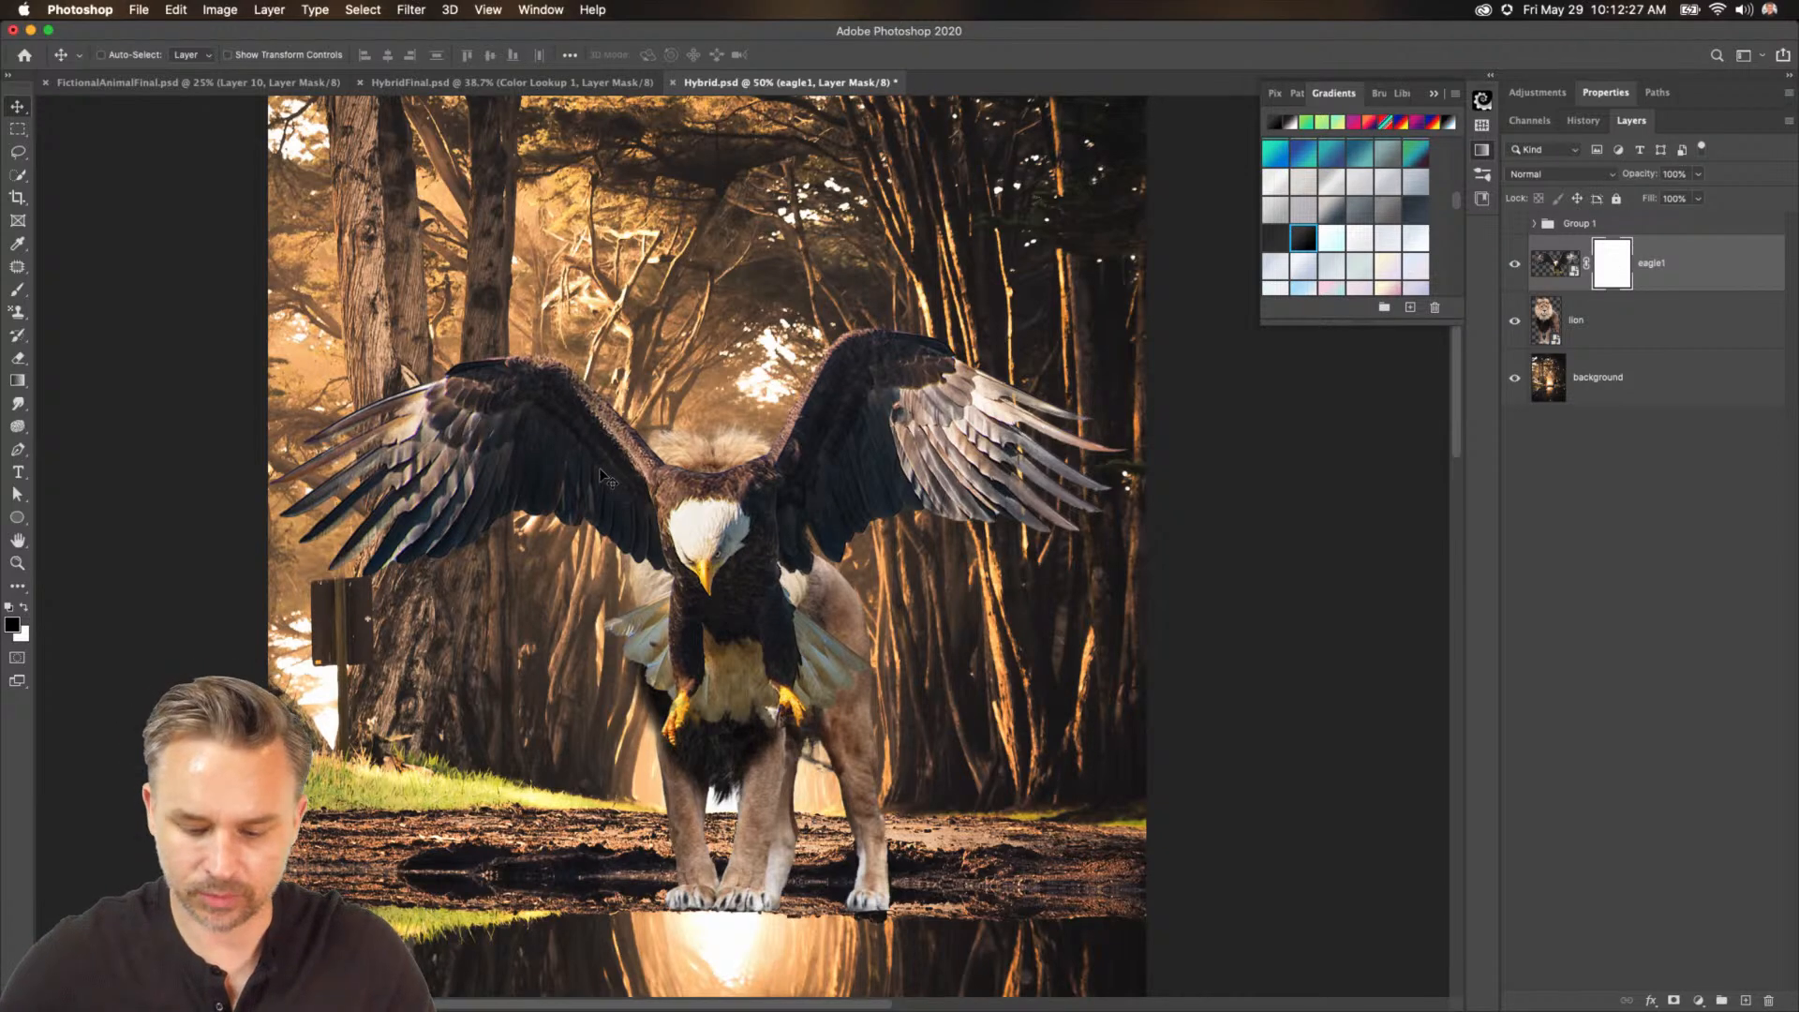
key(b)
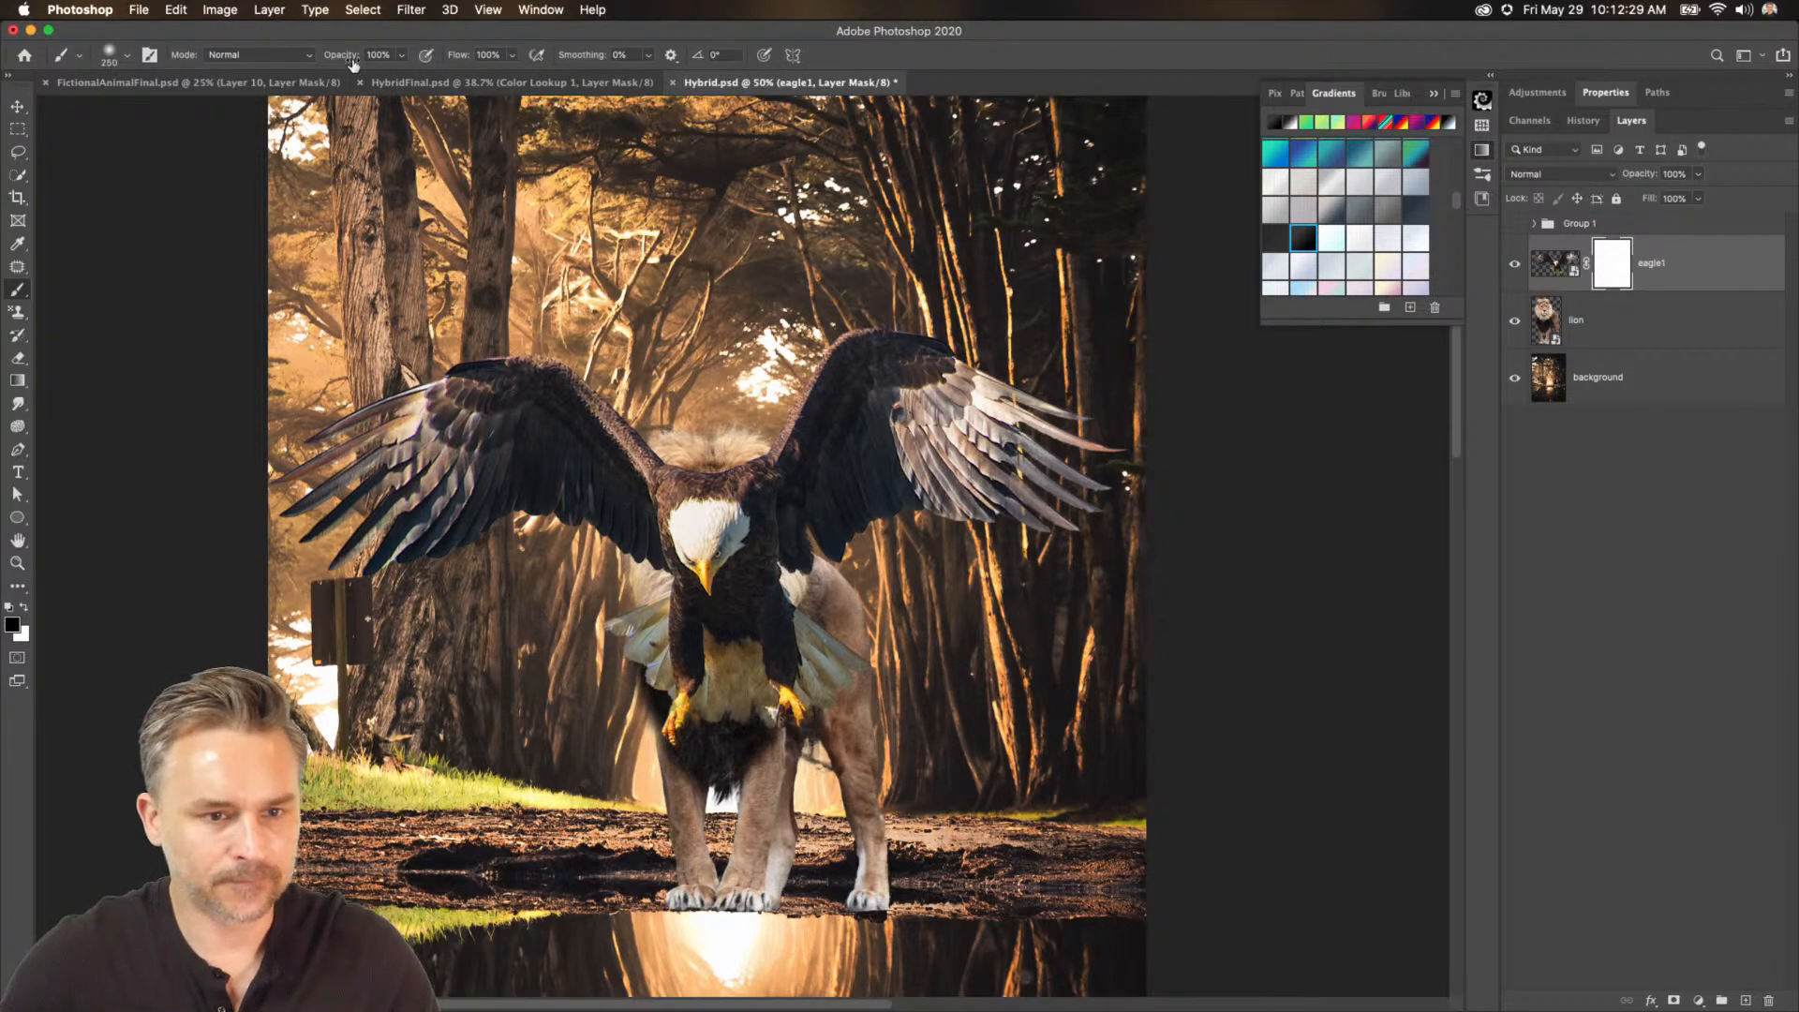
mouse_move(695, 604)
mouse_down()
mouse_move(727, 646)
mouse_move(691, 724)
mouse_move(677, 508)
mouse_move(701, 452)
mouse_move(722, 669)
mouse_move(699, 456)
mouse_move(734, 513)
mouse_move(703, 581)
mouse_up()
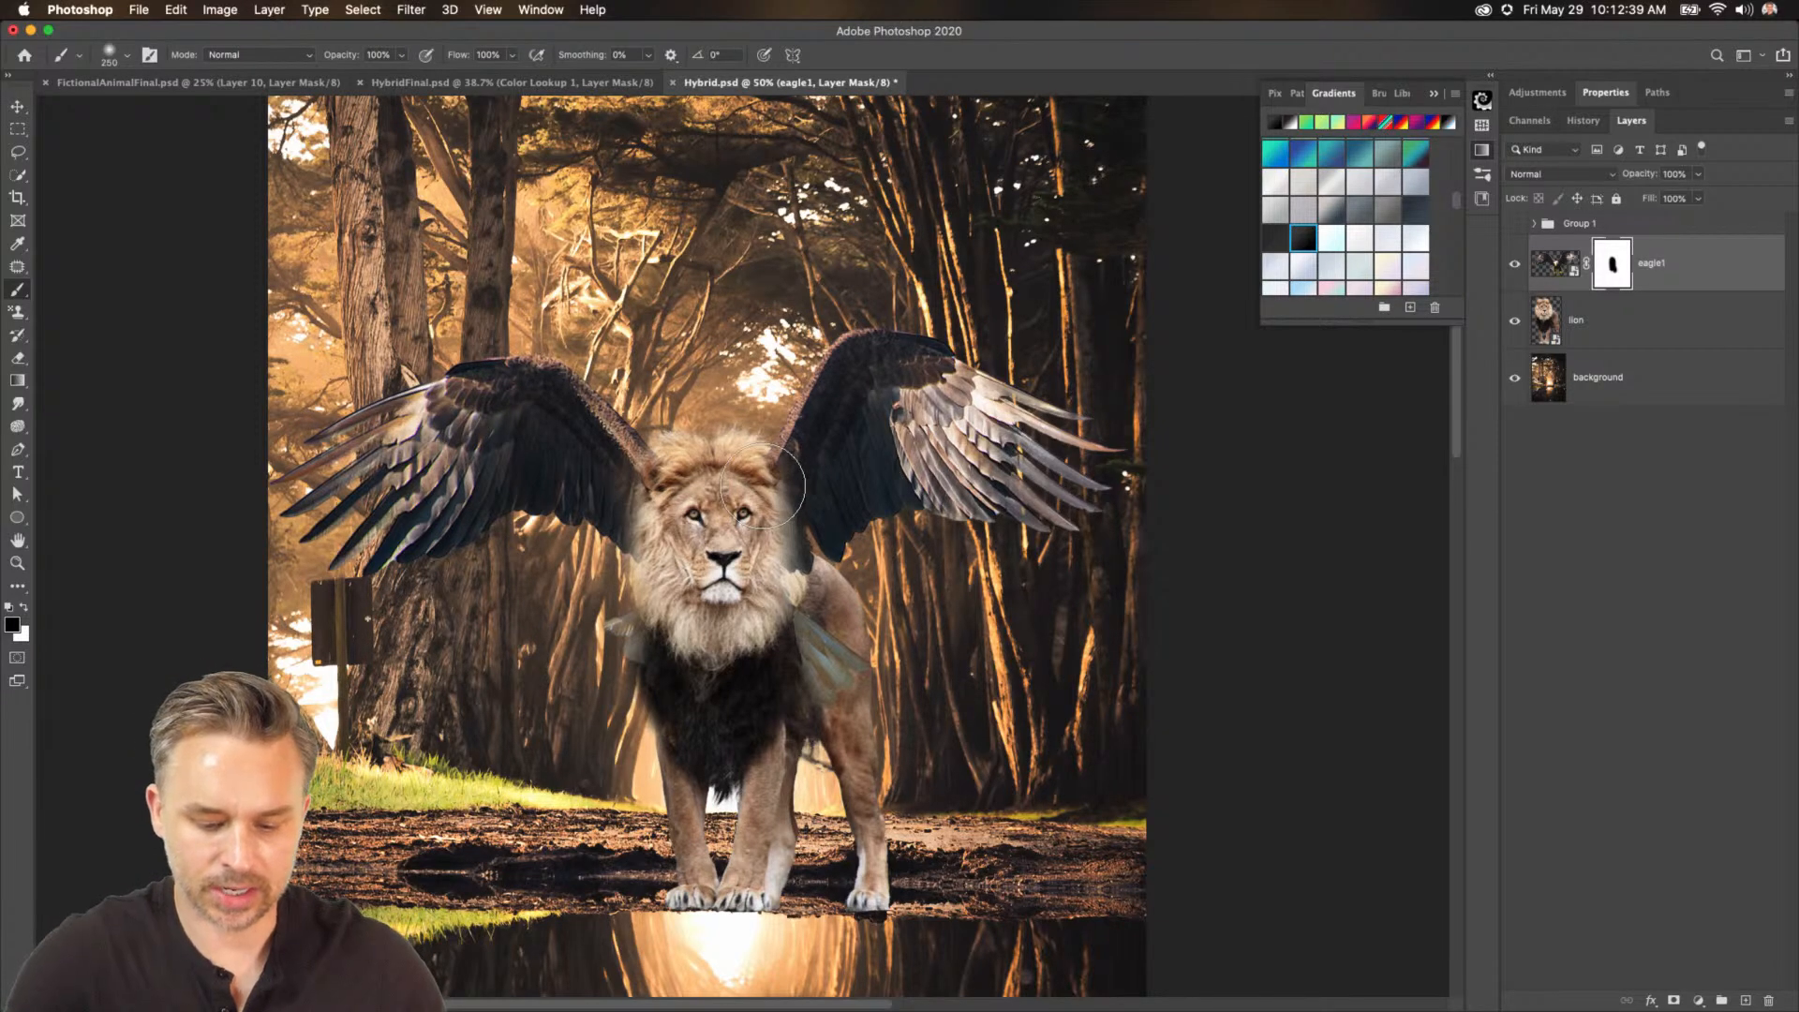
key(x)
mouse_move(783, 501)
mouse_down()
mouse_move(706, 446)
mouse_move(712, 485)
mouse_up()
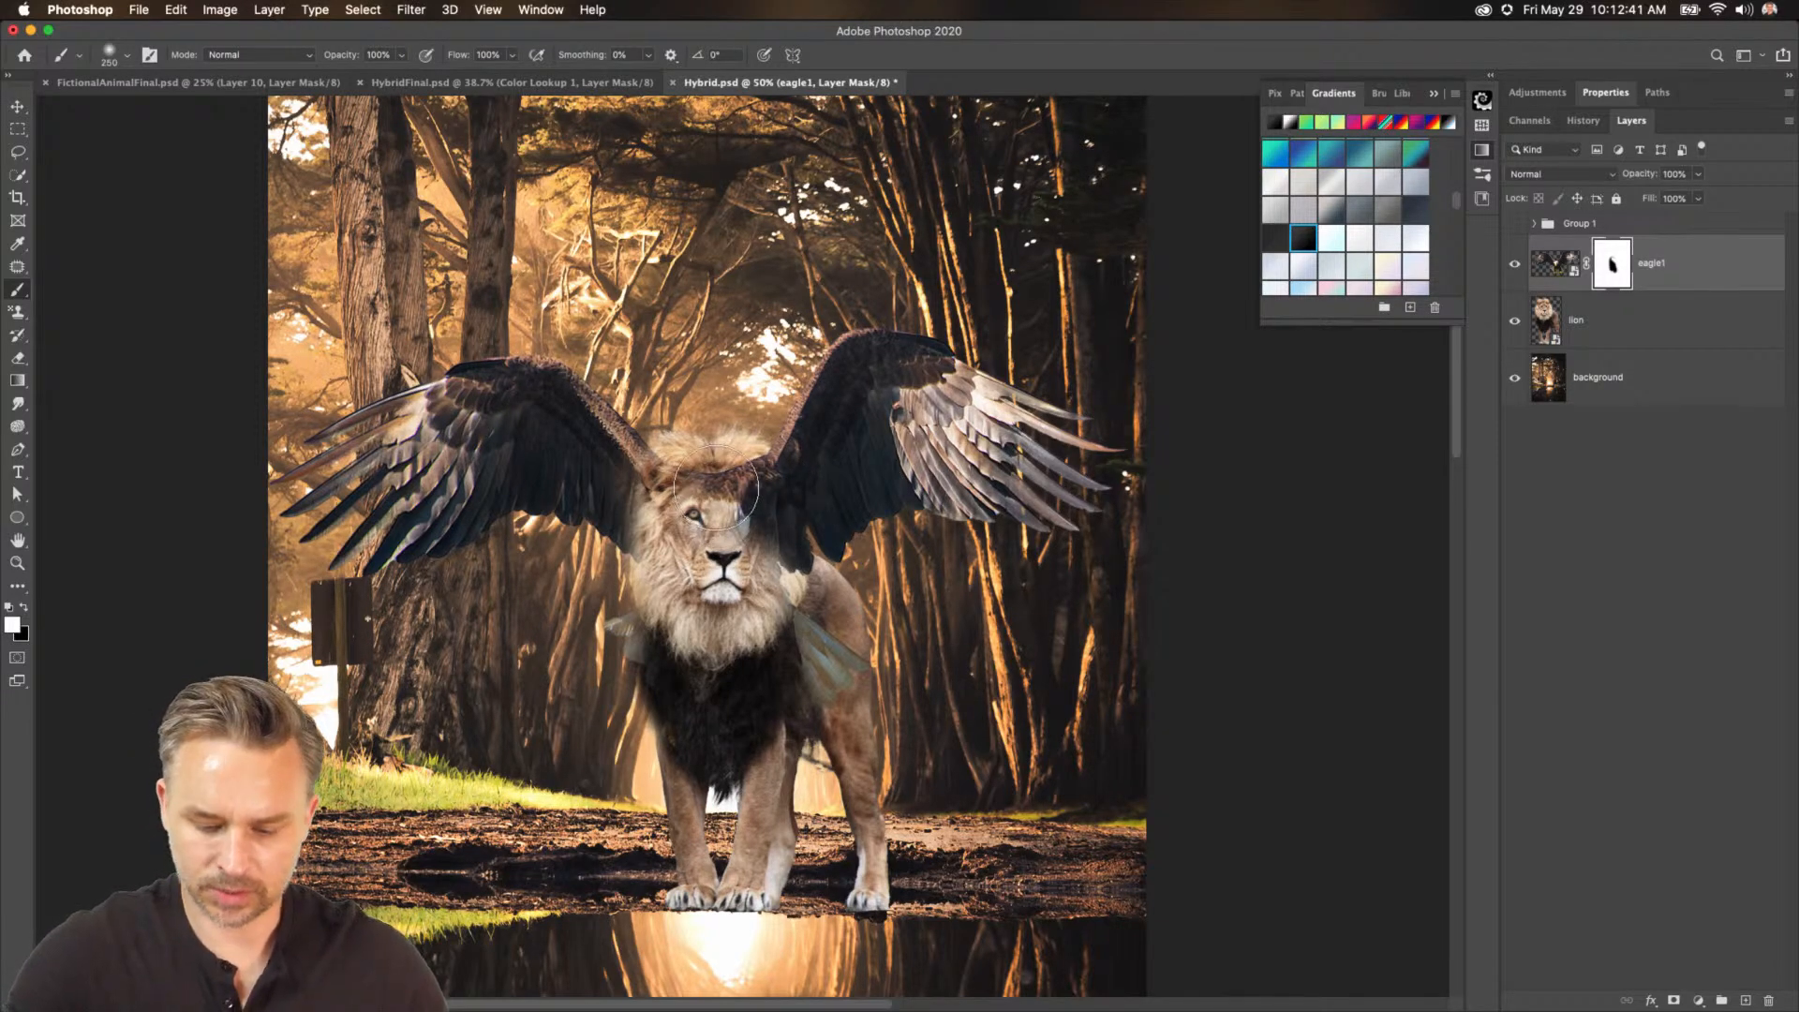
key(x)
mouse_move(567, 384)
mouse_down()
mouse_move(624, 538)
mouse_move(610, 349)
mouse_move(600, 492)
mouse_move(635, 496)
mouse_move(667, 451)
mouse_move(525, 532)
mouse_move(520, 403)
mouse_move(413, 270)
mouse_move(472, 234)
mouse_move(272, 591)
mouse_move(362, 366)
mouse_move(356, 520)
mouse_move(286, 408)
mouse_up()
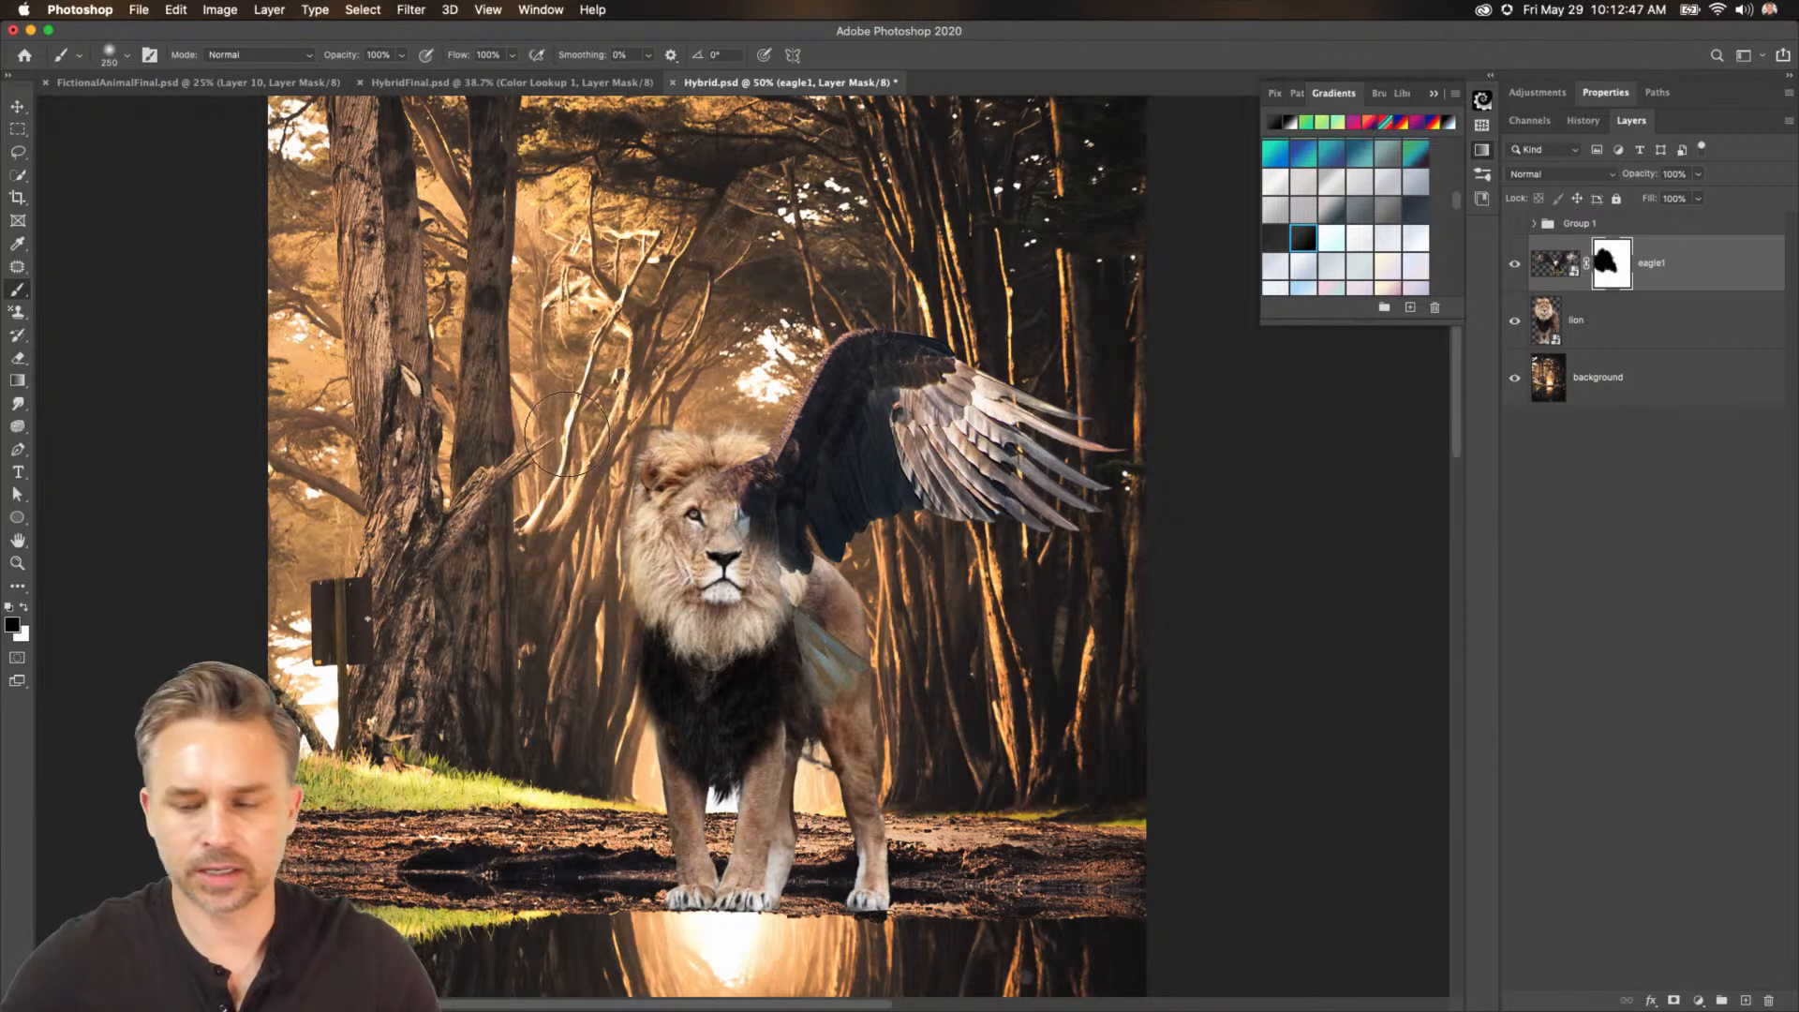
Rename the eagle1 layer to wing right.
click(1642, 268)
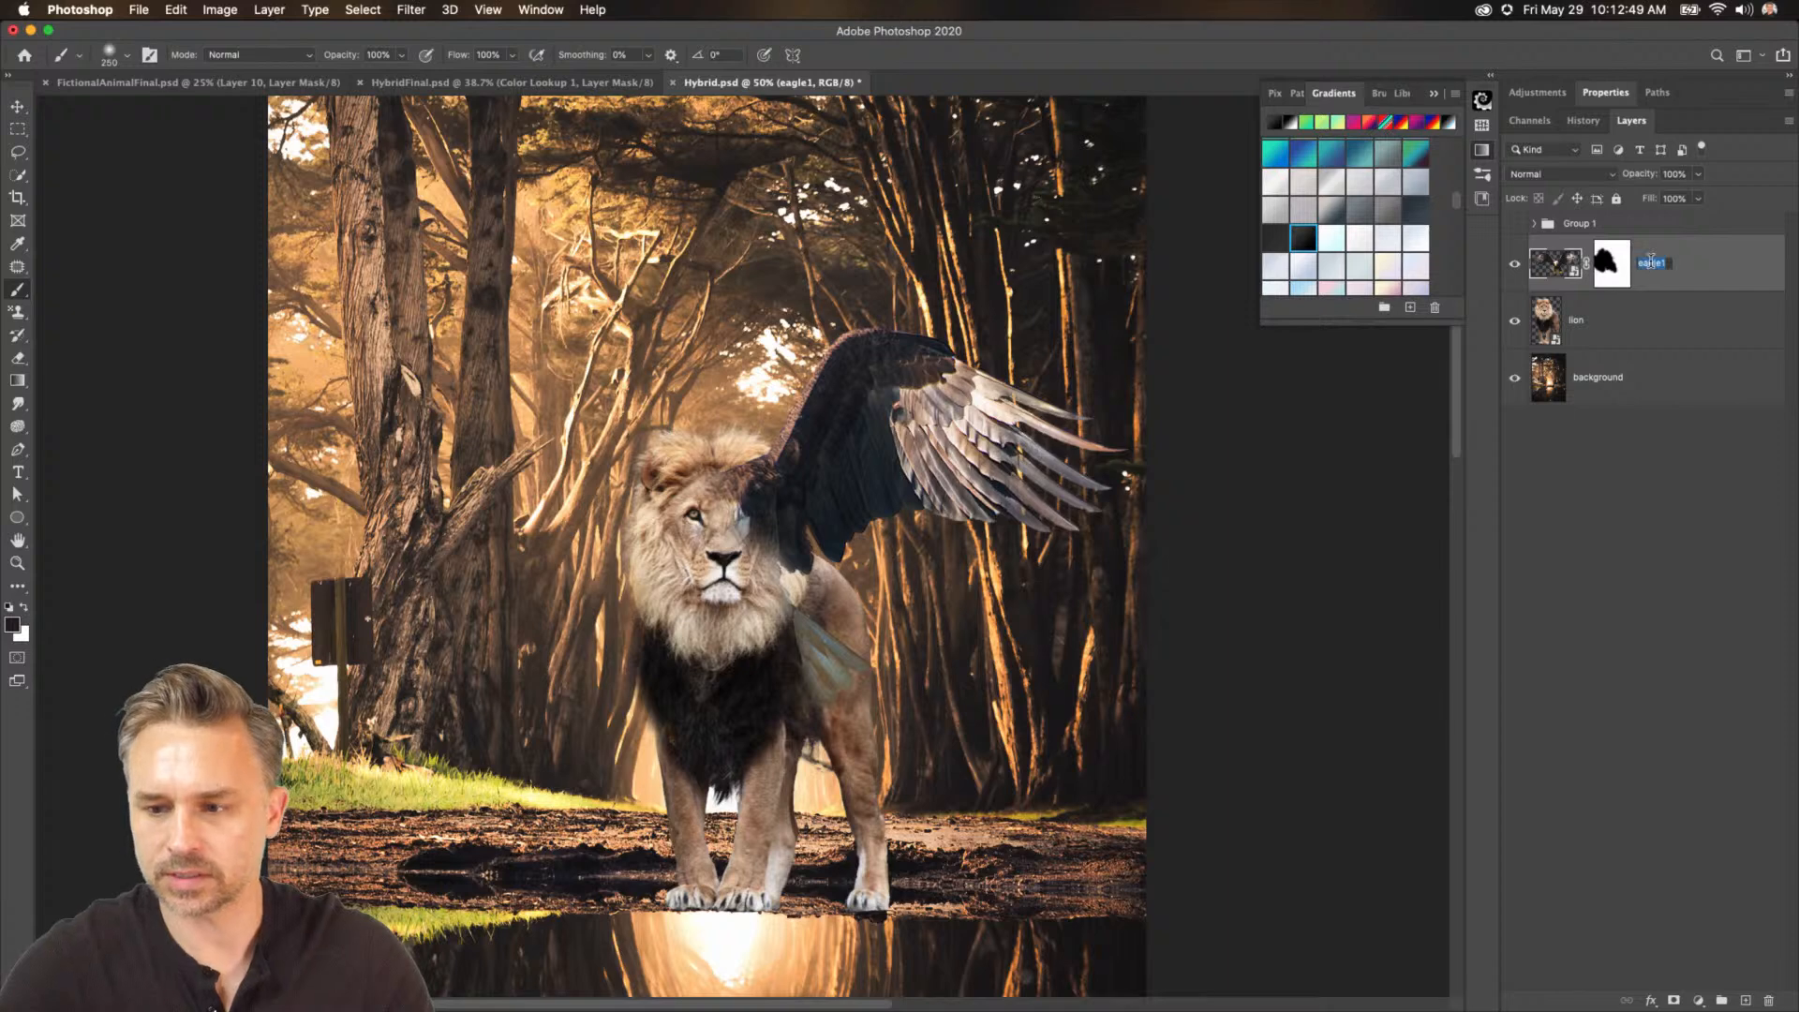
text(wing righ)
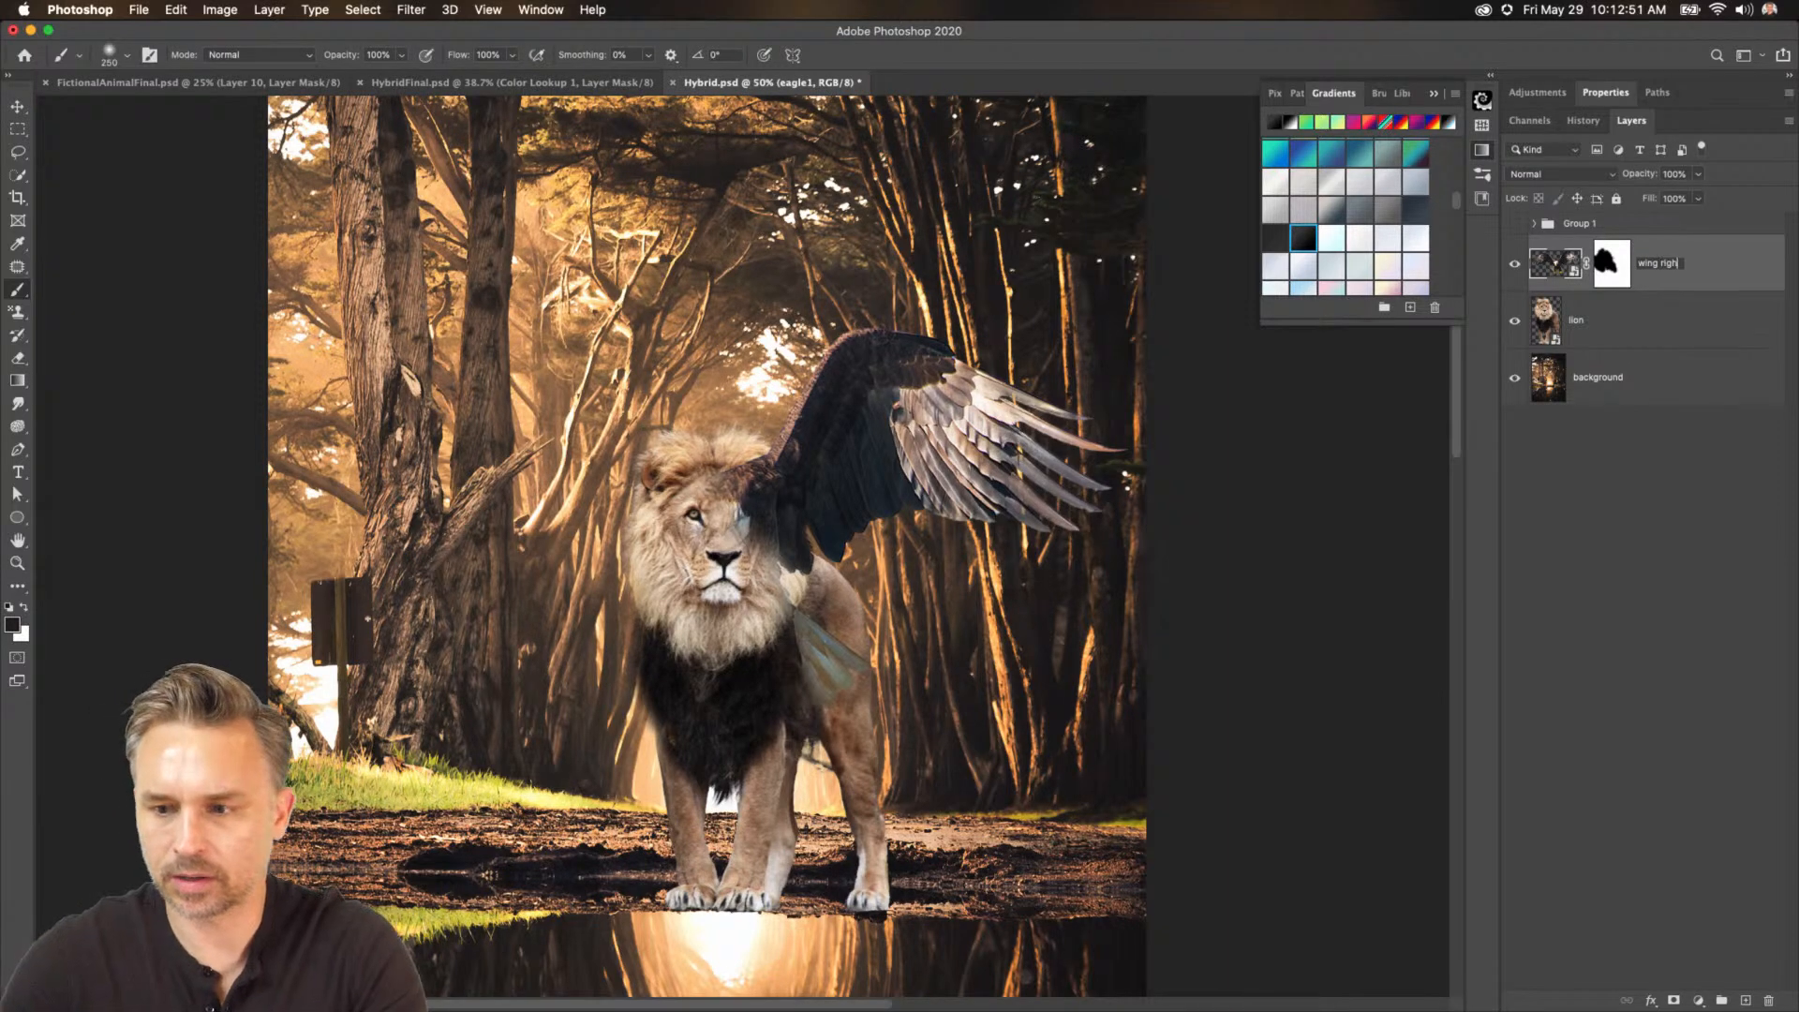
text(t)
key(Return)
Duplicate the wing right layer and rename the copy wing left.
key(super+j)
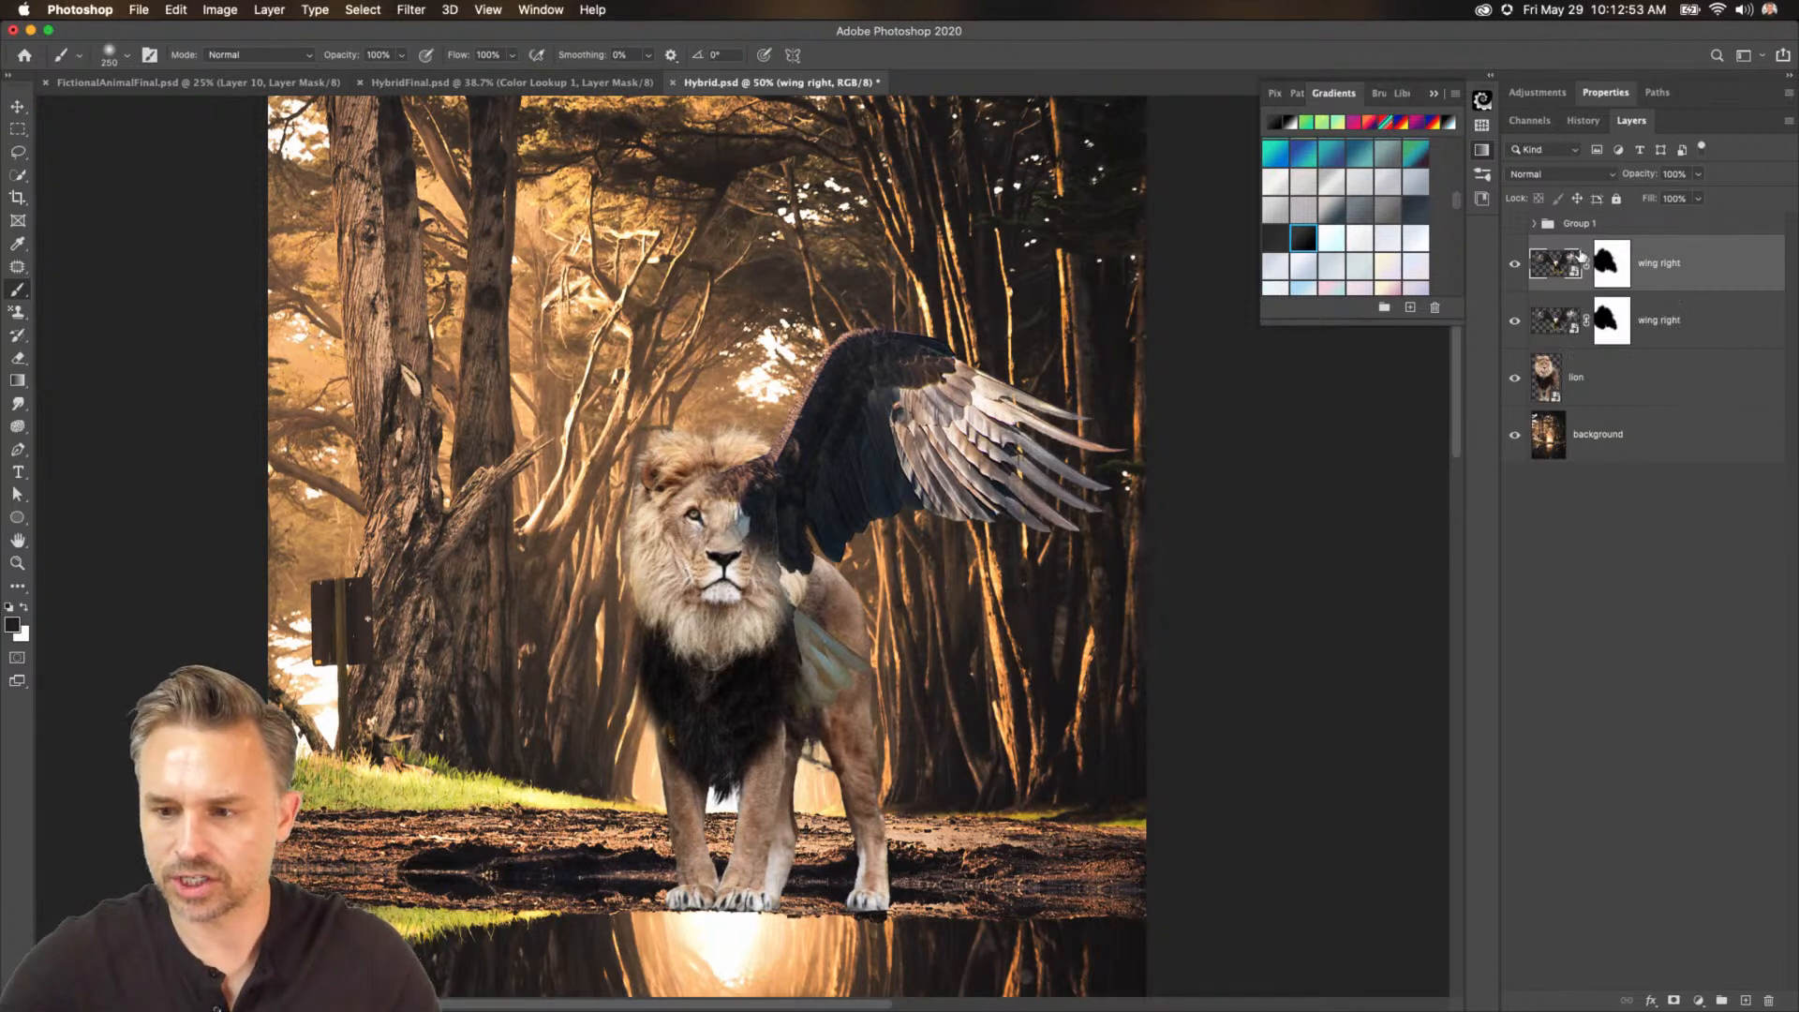
text(qwing)
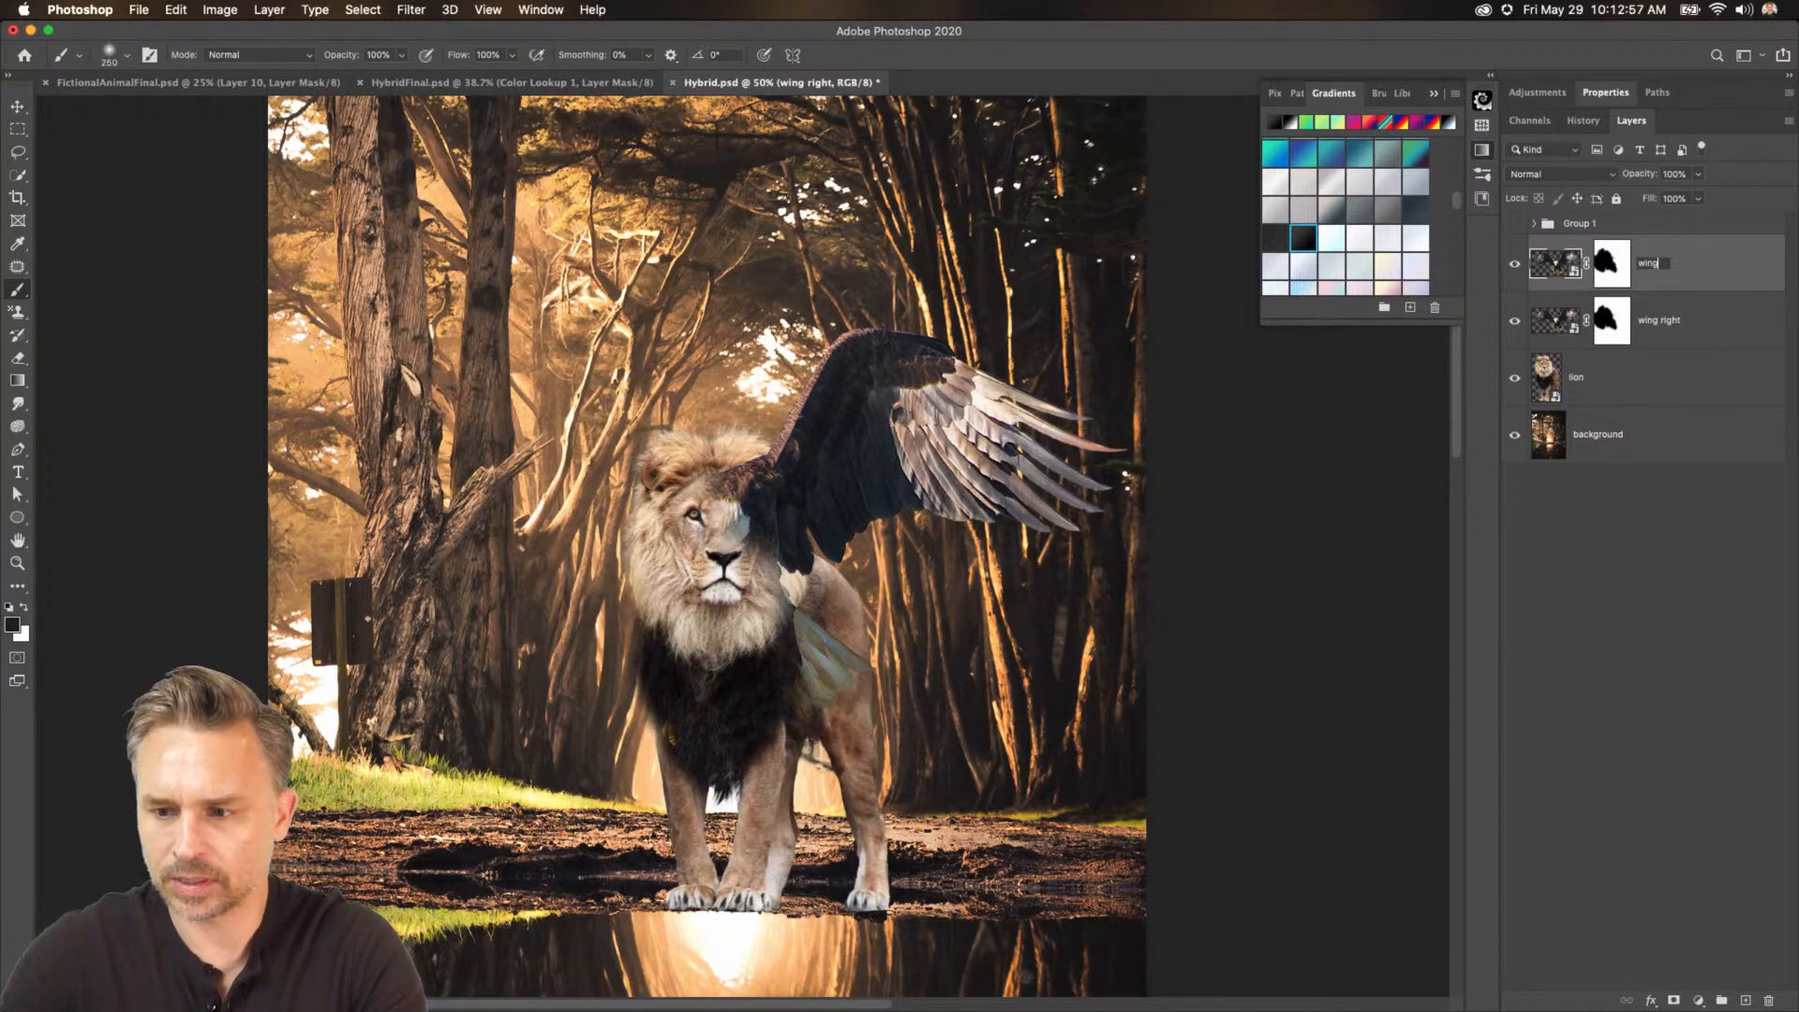
text( left)
key(Return)
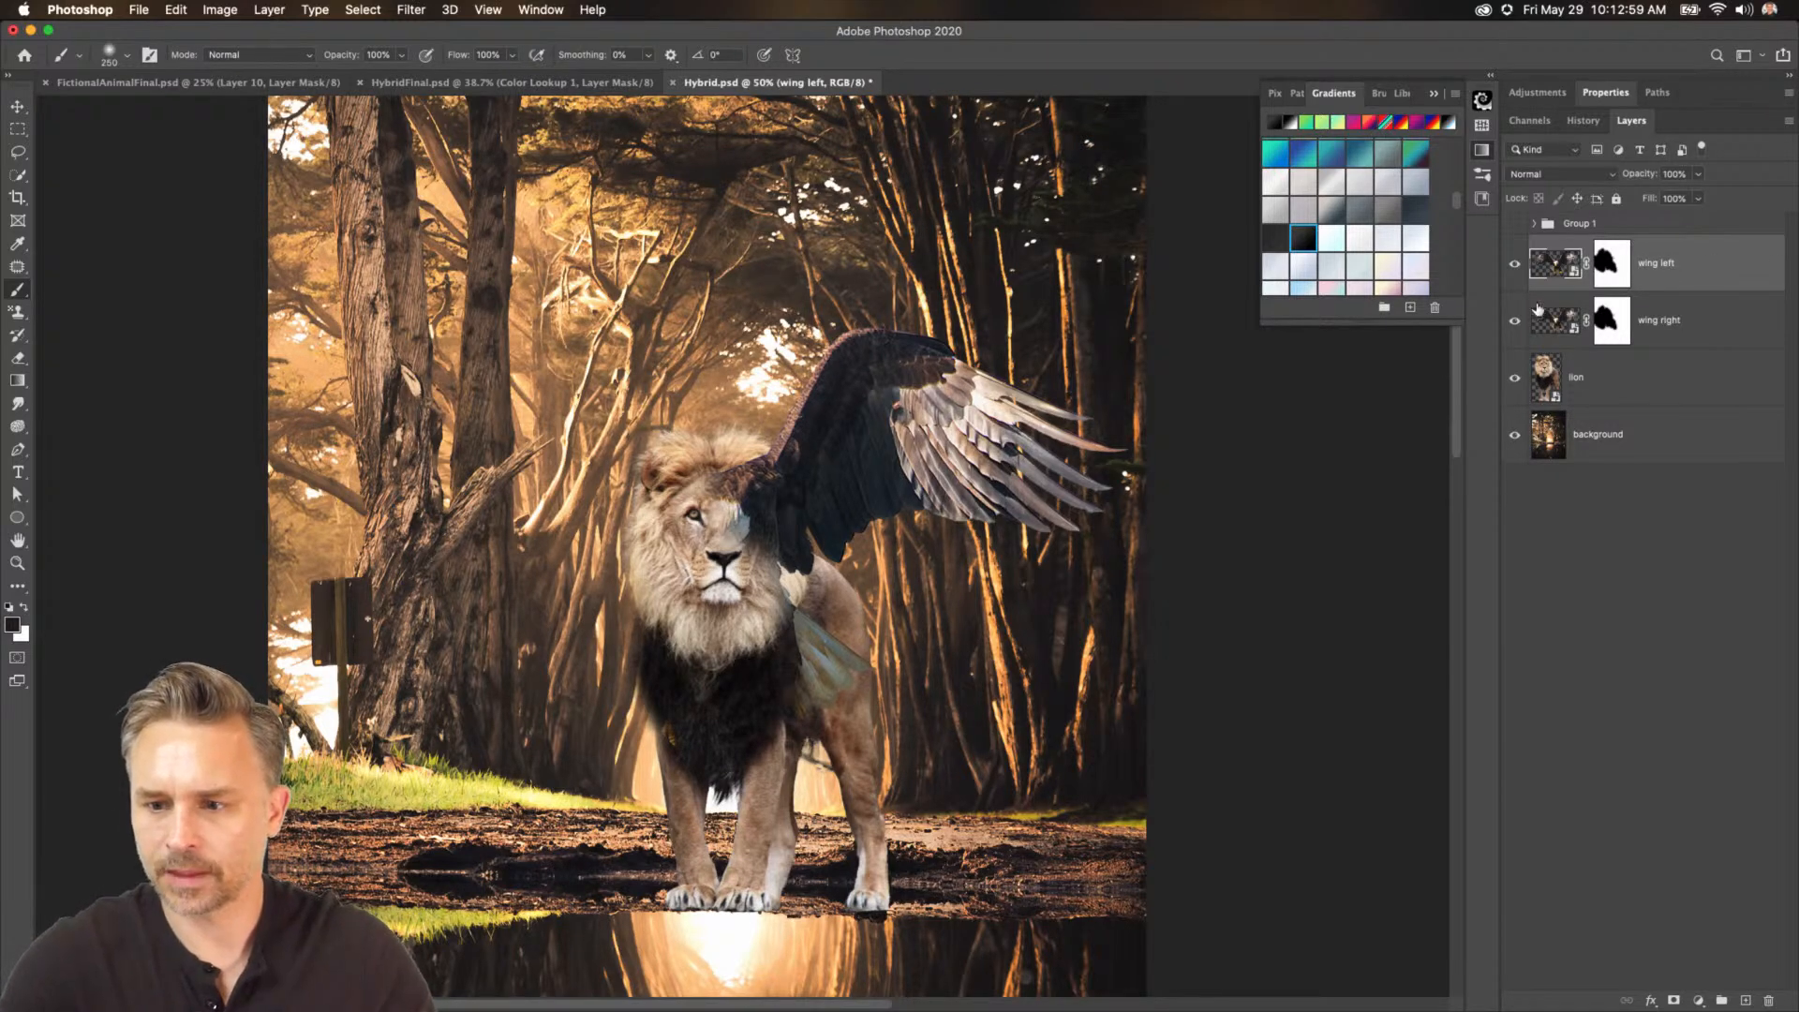
Fill the wing left layer's mask entirely with white to reveal the whole eagle.
click(1617, 267)
key(super+a)
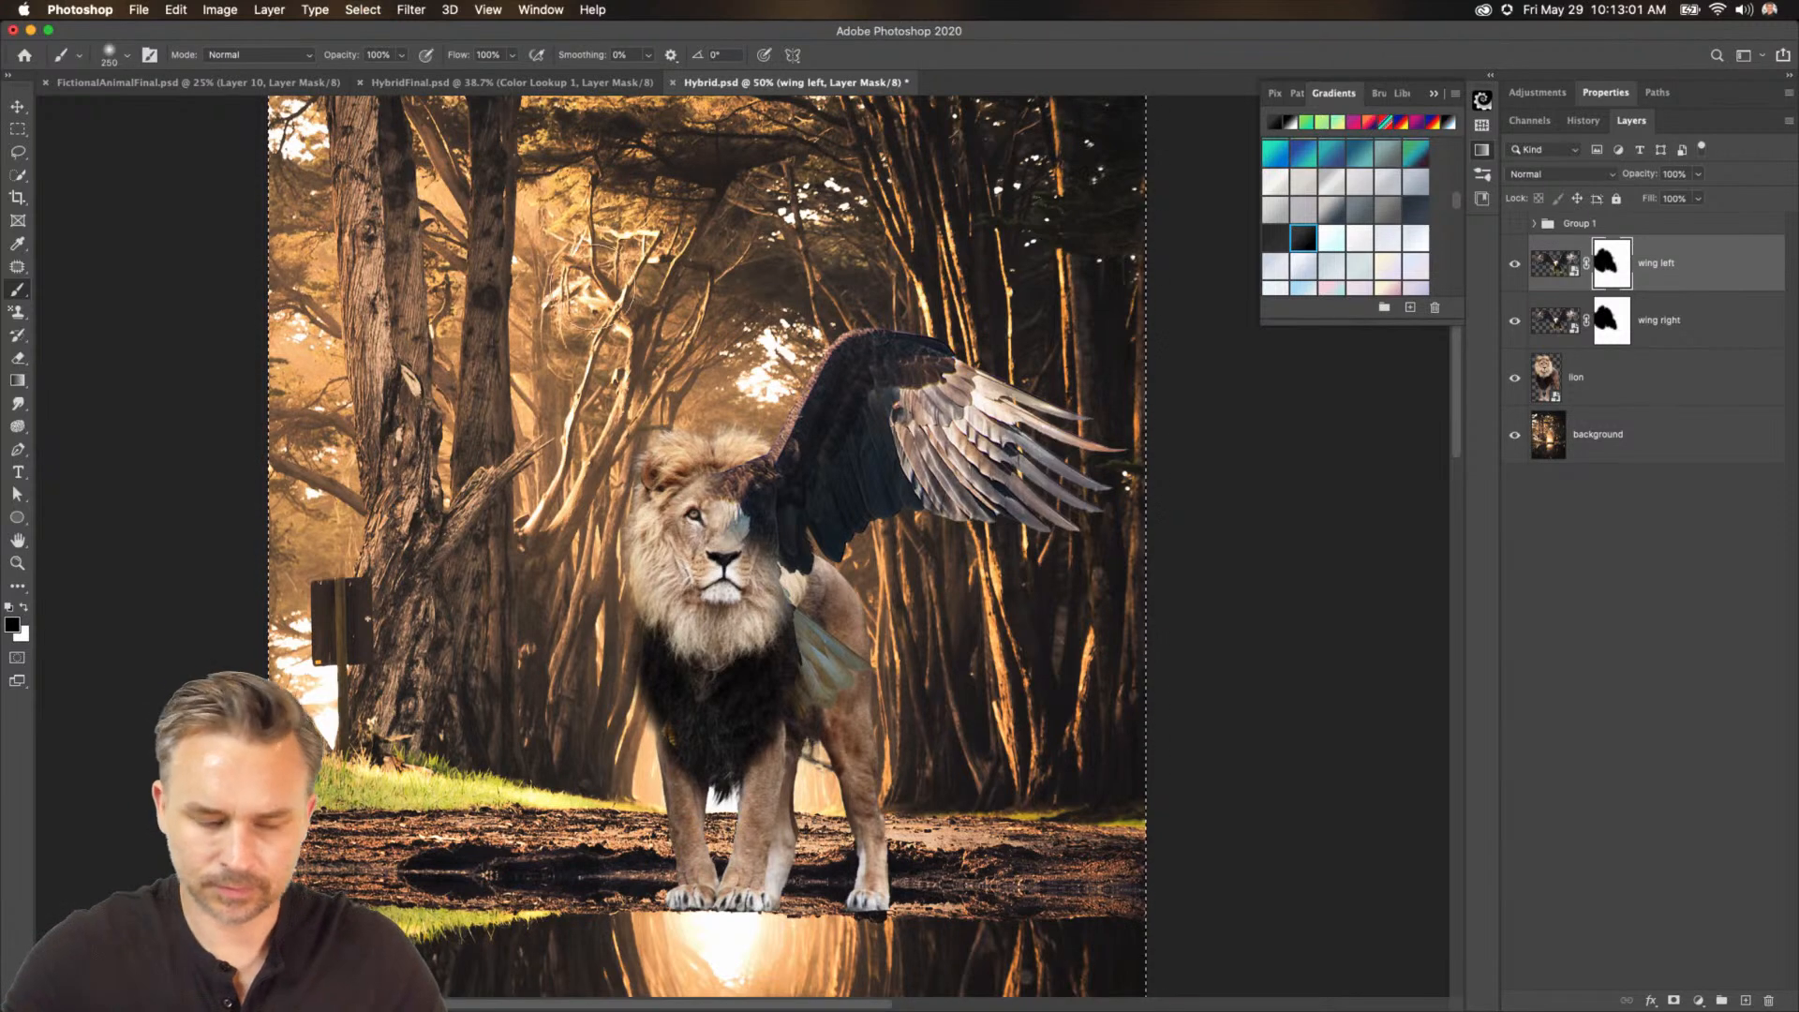
click(23, 609)
key(shift+BackSpace)
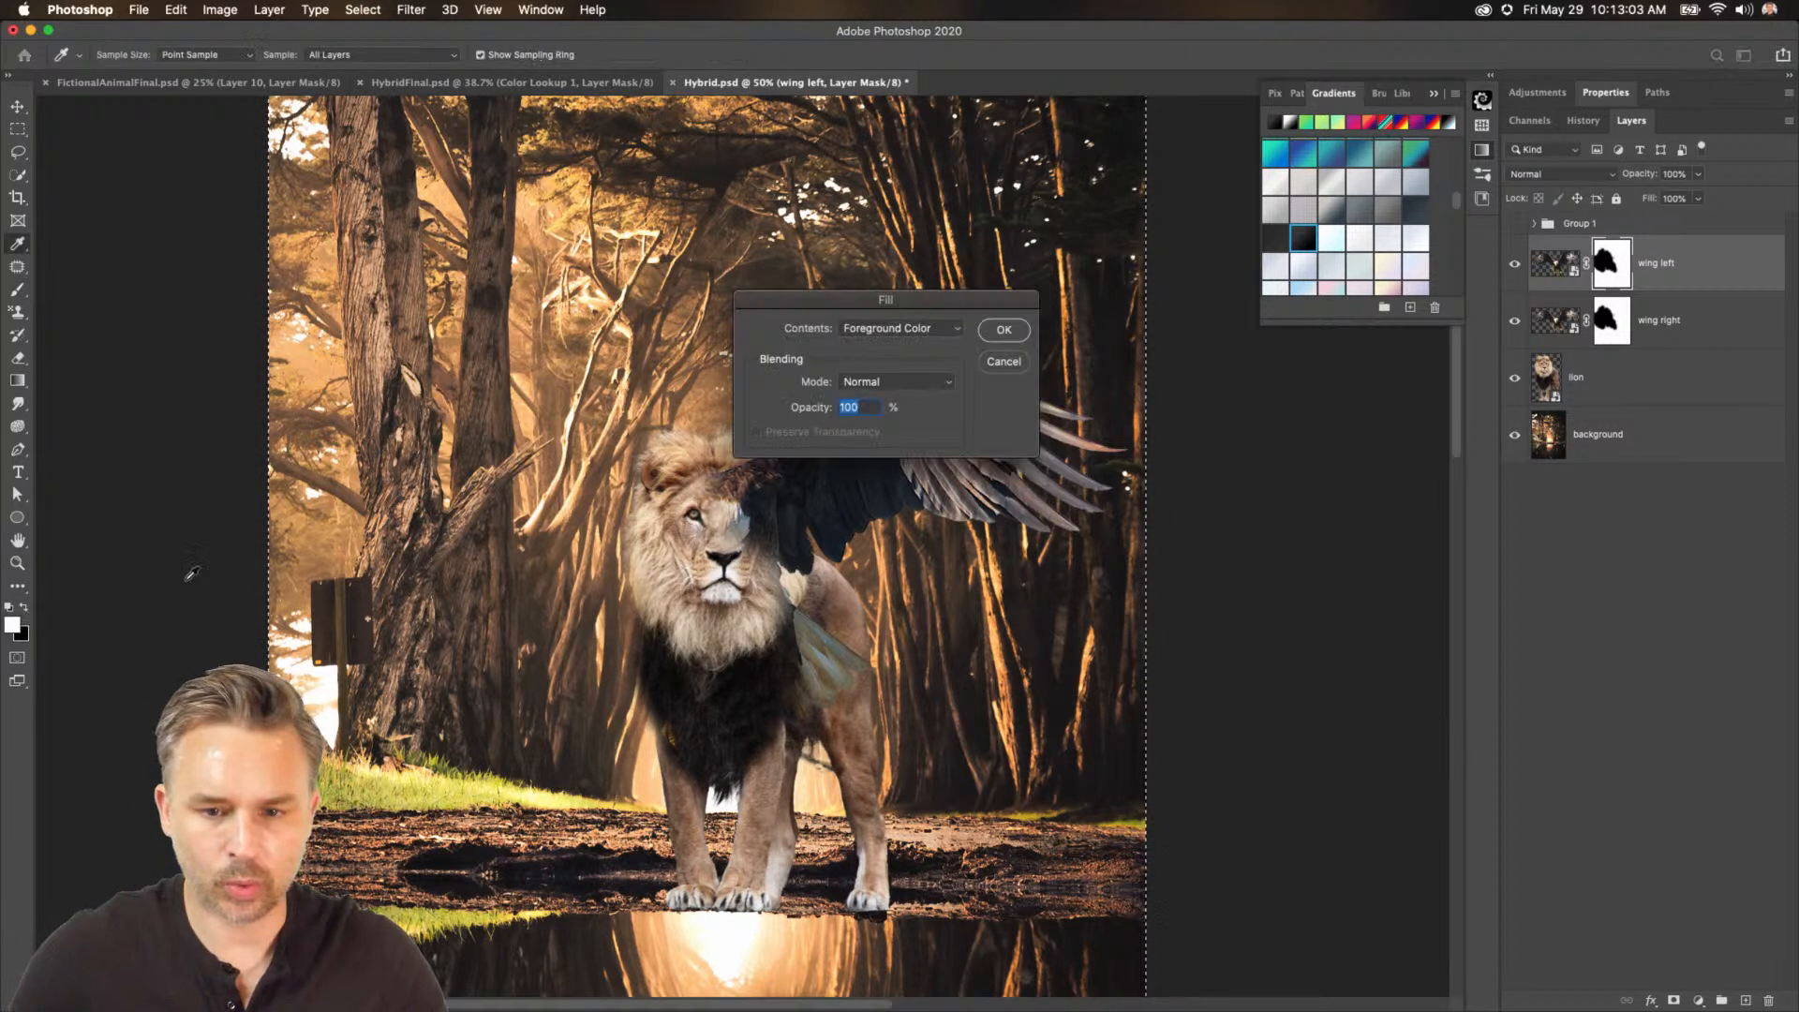
key(Return)
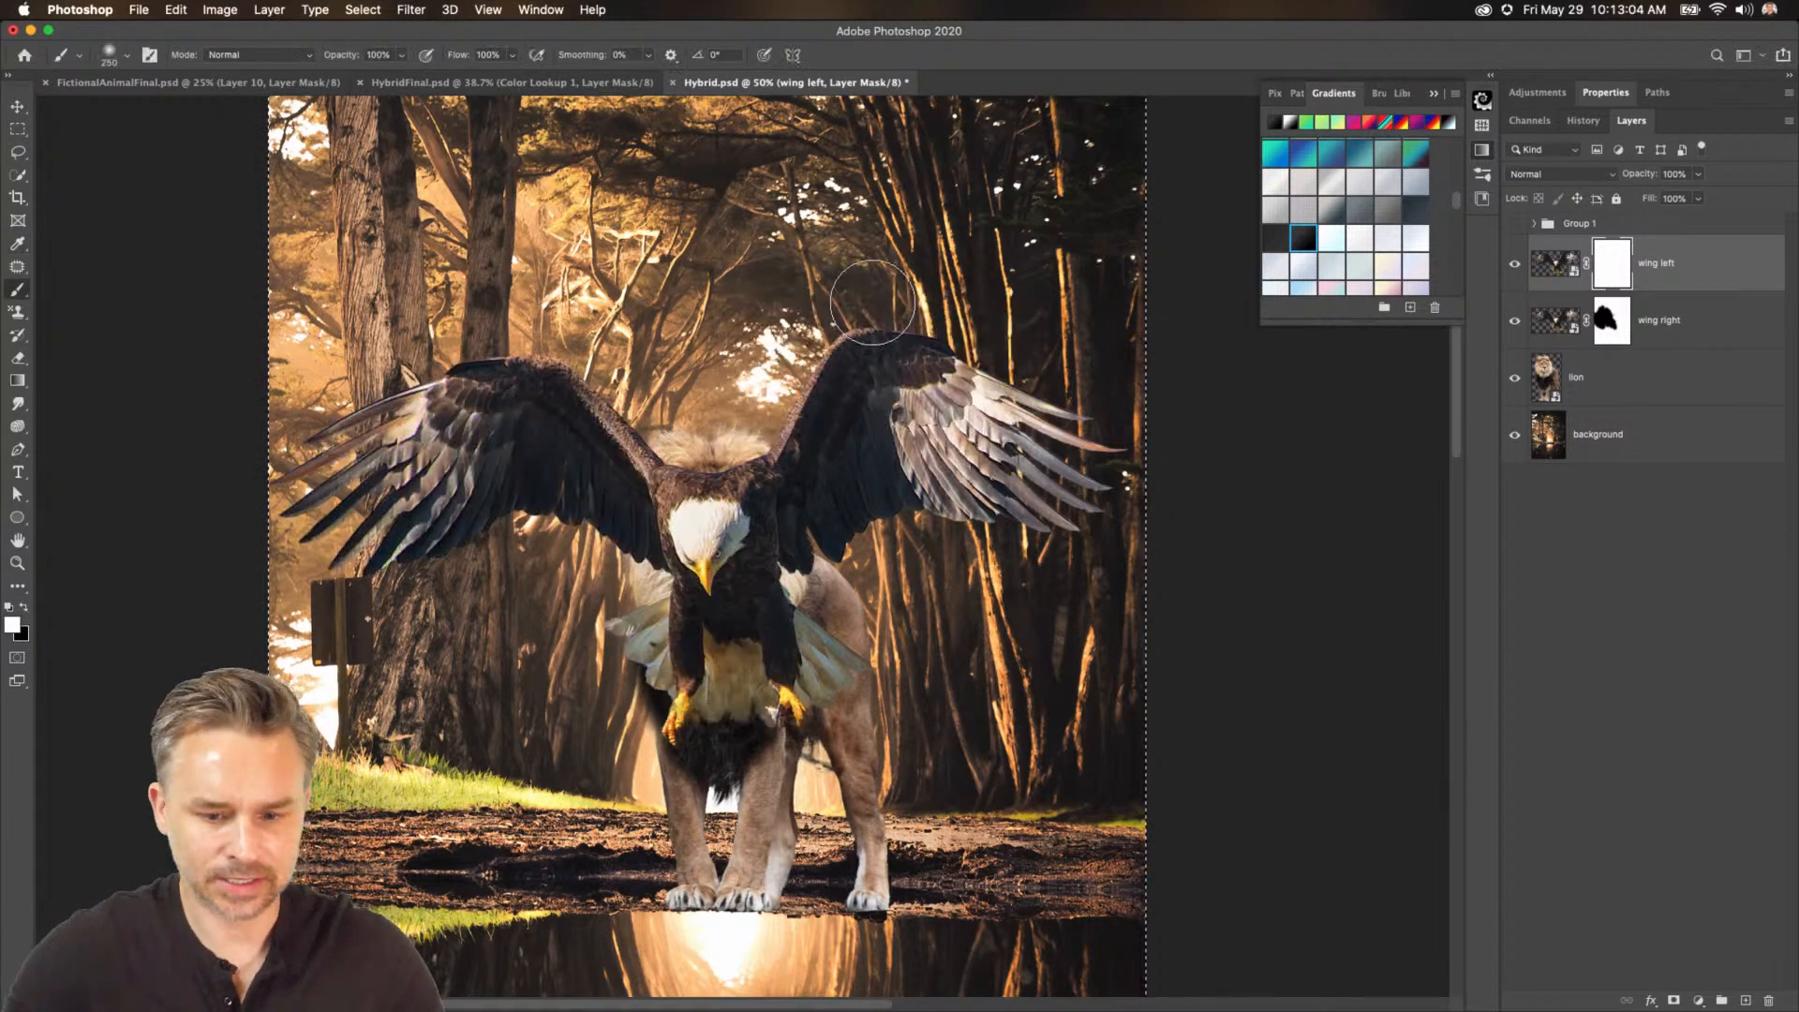
Hide the wing right layer and paint the right wing and eagle body out of wing left's mask.
click(1515, 321)
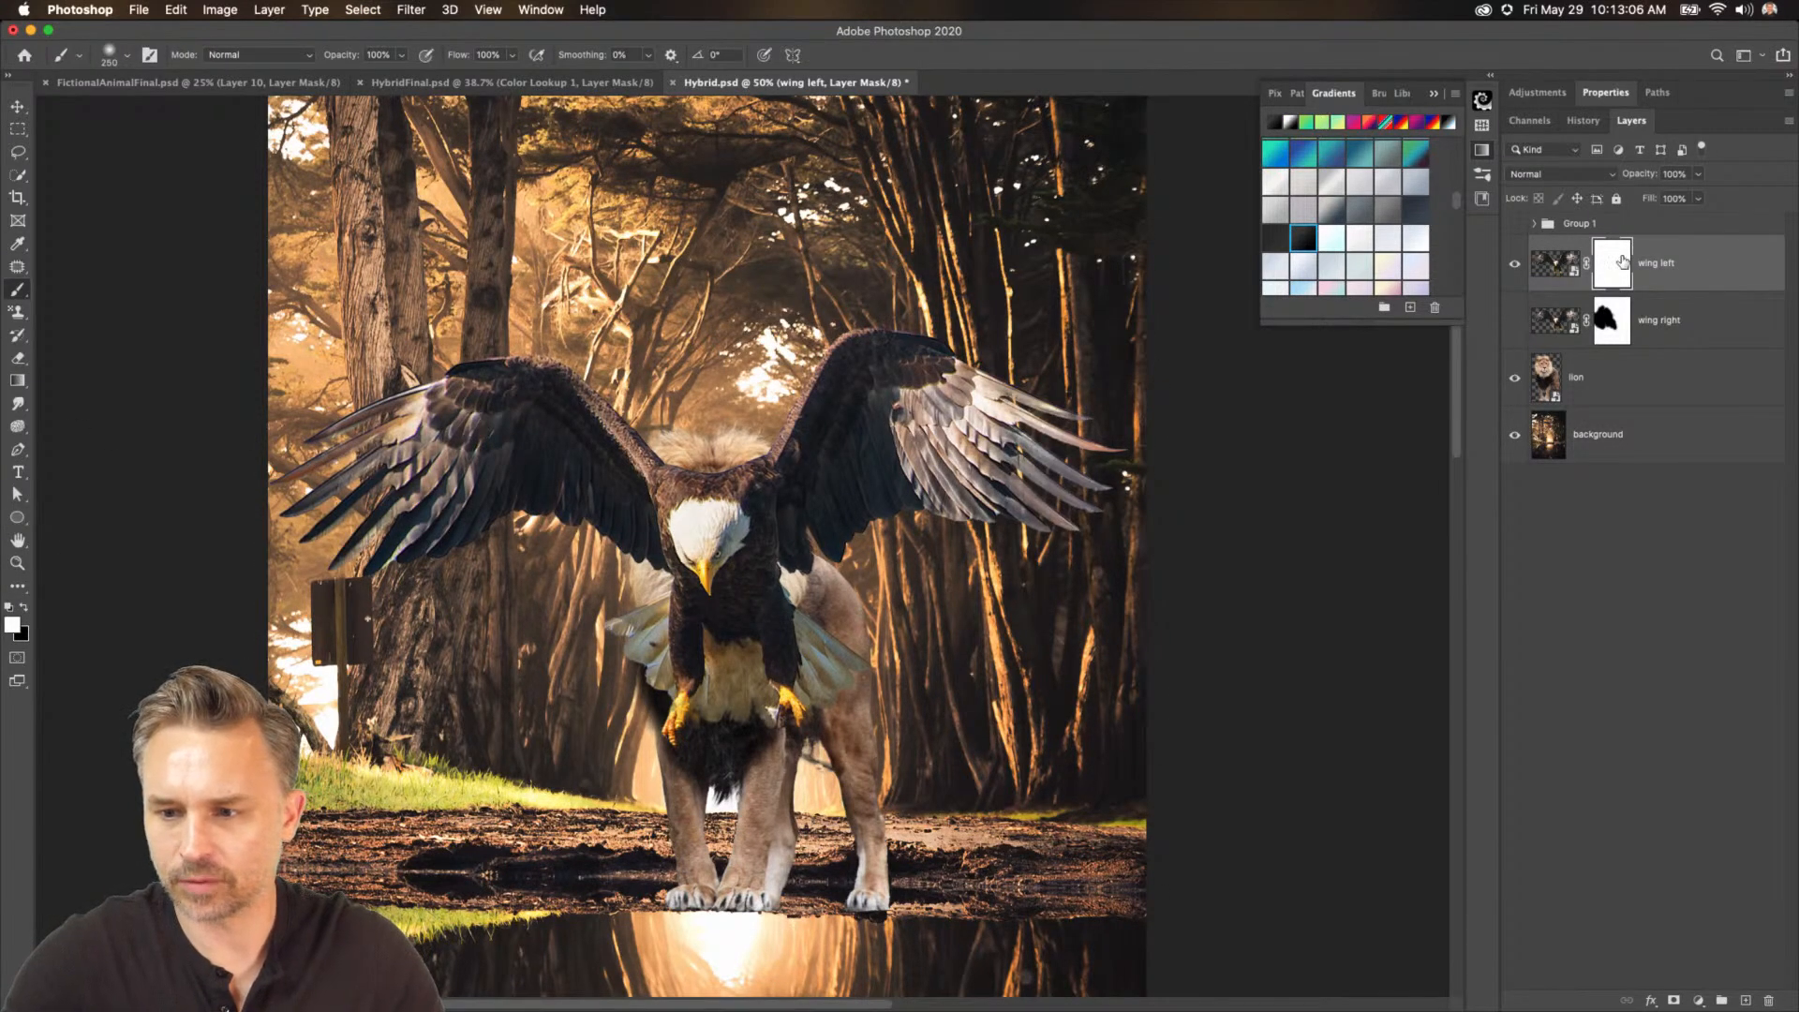
click(29, 608)
mouse_move(749, 436)
mouse_down()
mouse_move(736, 671)
mouse_move(752, 473)
mouse_move(753, 636)
mouse_move(813, 388)
mouse_move(855, 624)
mouse_move(975, 371)
mouse_move(1054, 362)
mouse_move(1040, 454)
mouse_move(940, 513)
mouse_move(947, 544)
mouse_move(1155, 530)
mouse_up()
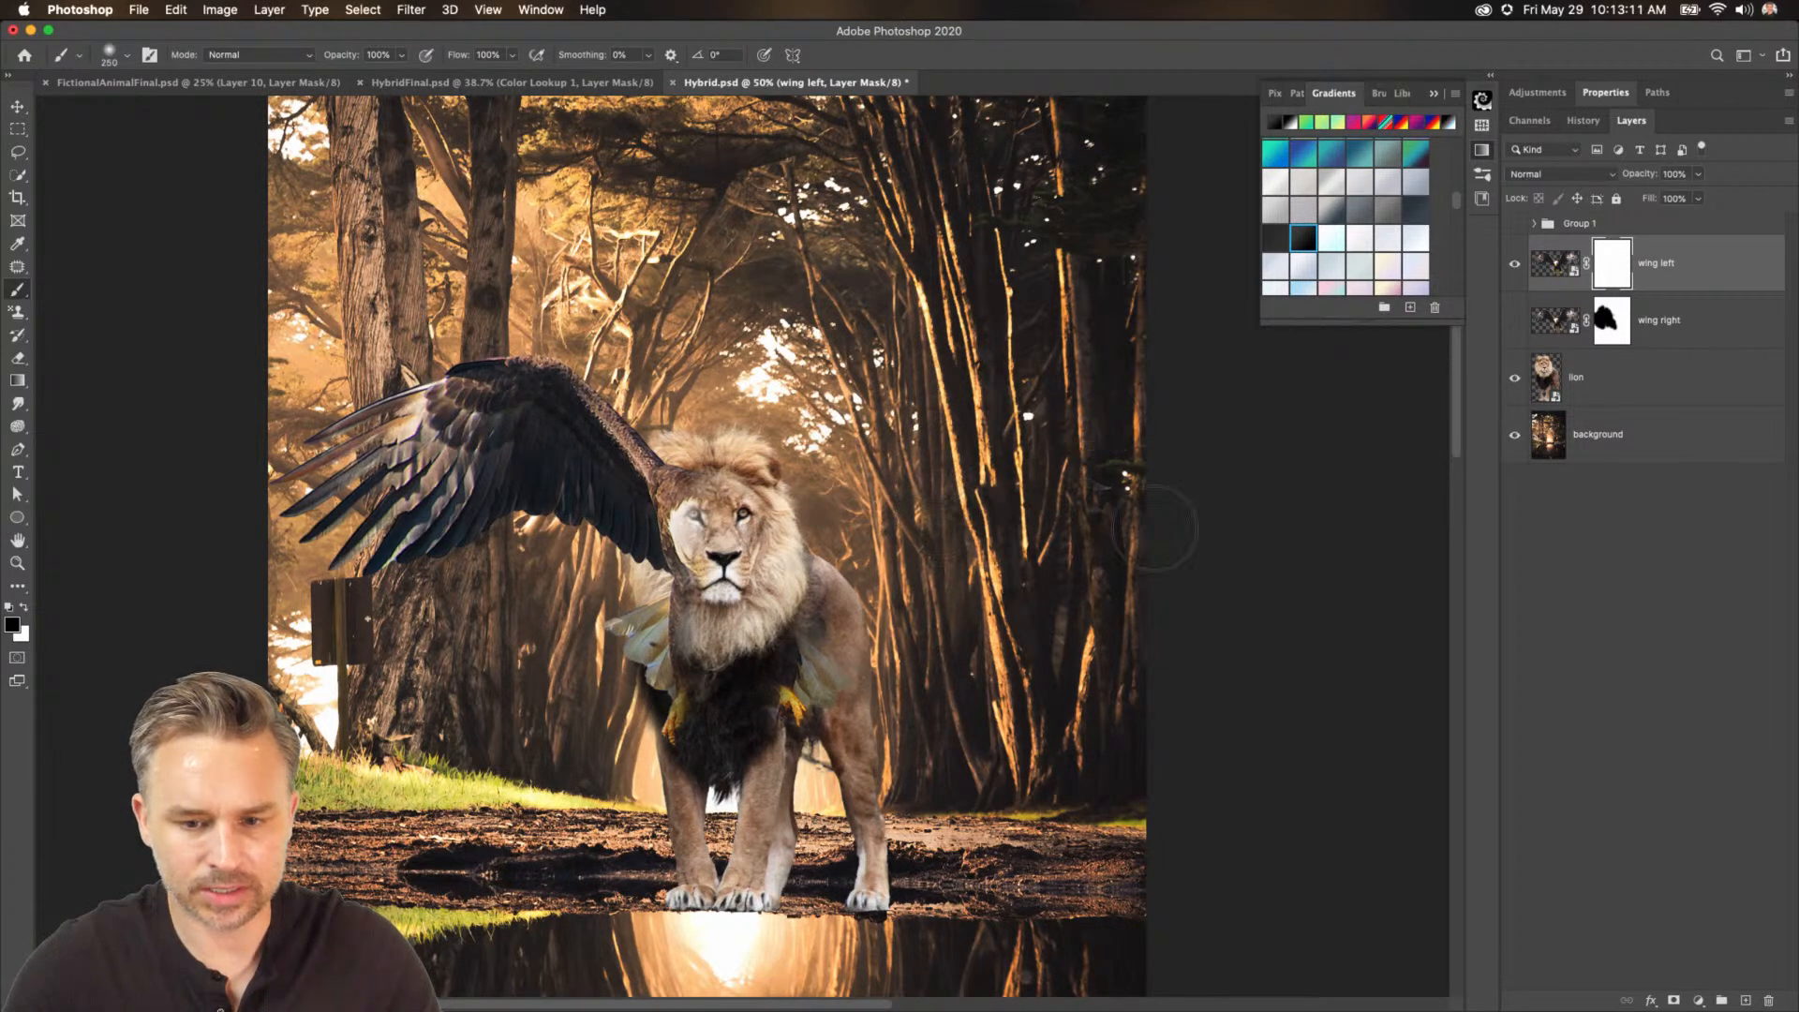
mouse_move(824, 684)
mouse_down()
mouse_move(815, 717)
mouse_move(600, 609)
mouse_move(694, 656)
mouse_move(722, 530)
mouse_up()
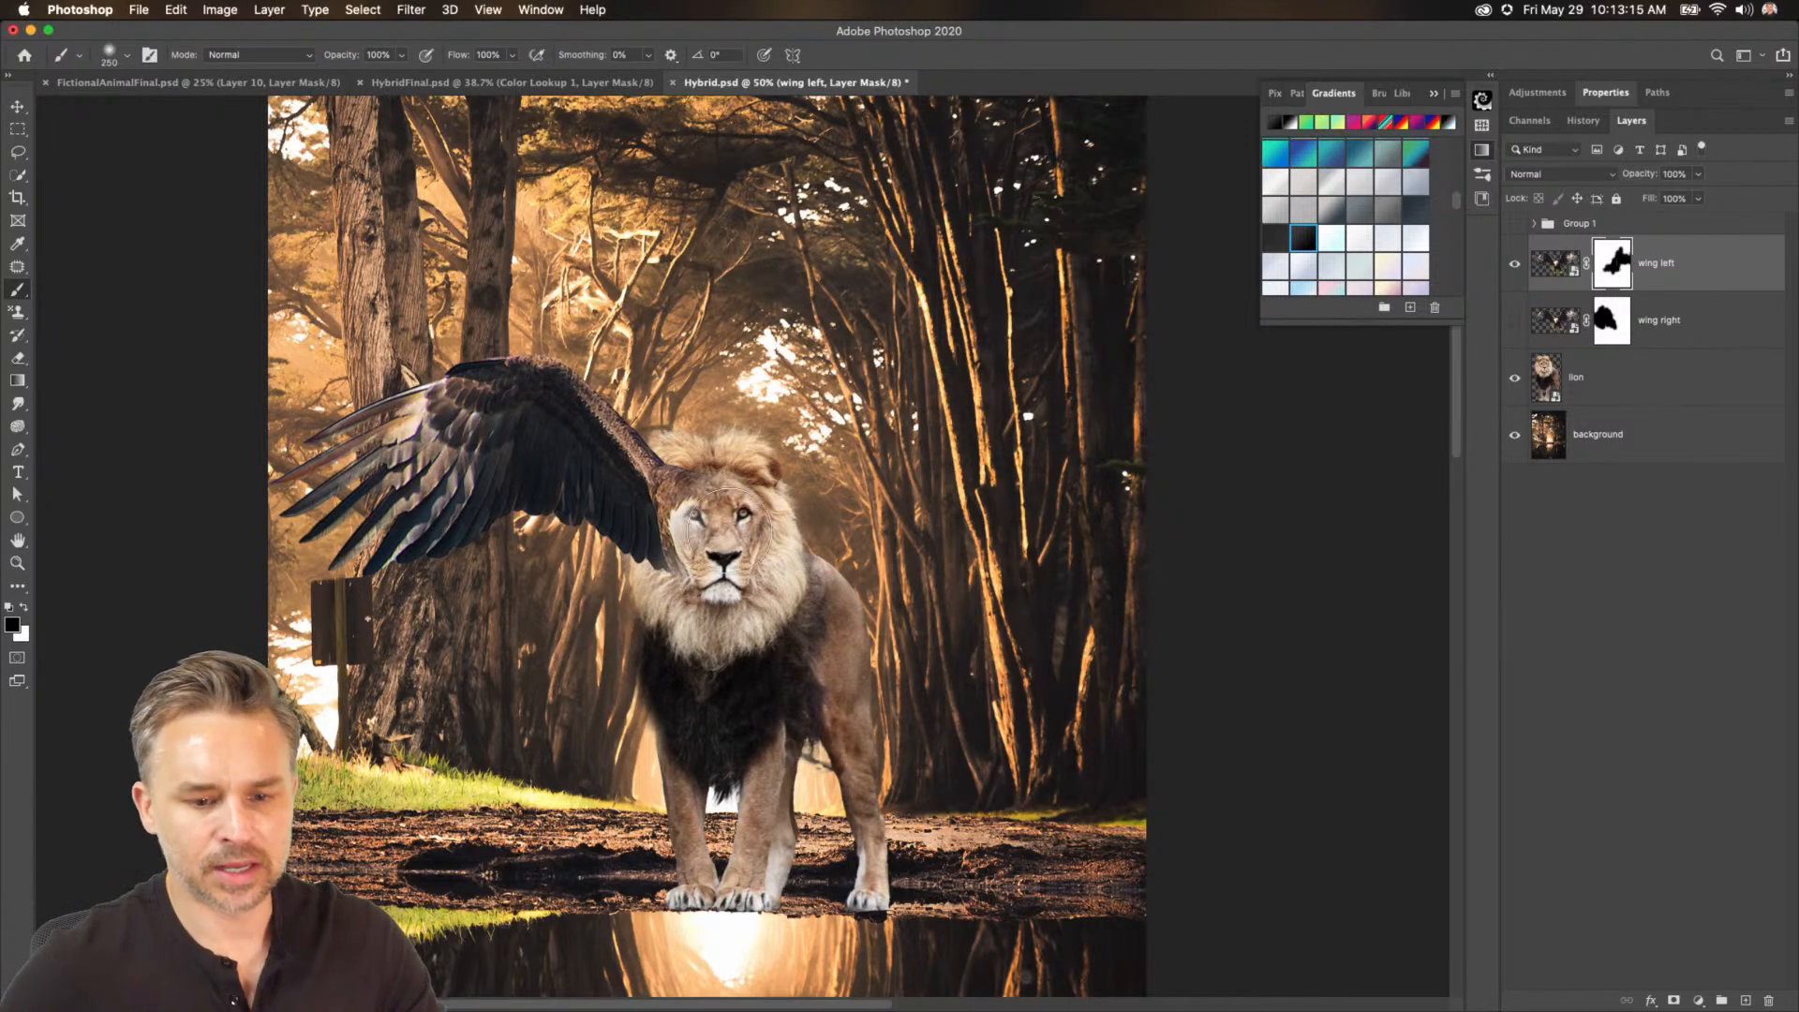
Move the wing left layer beneath the lion layer and shift the wing slightly down.
drag(1677, 253, 1674, 393)
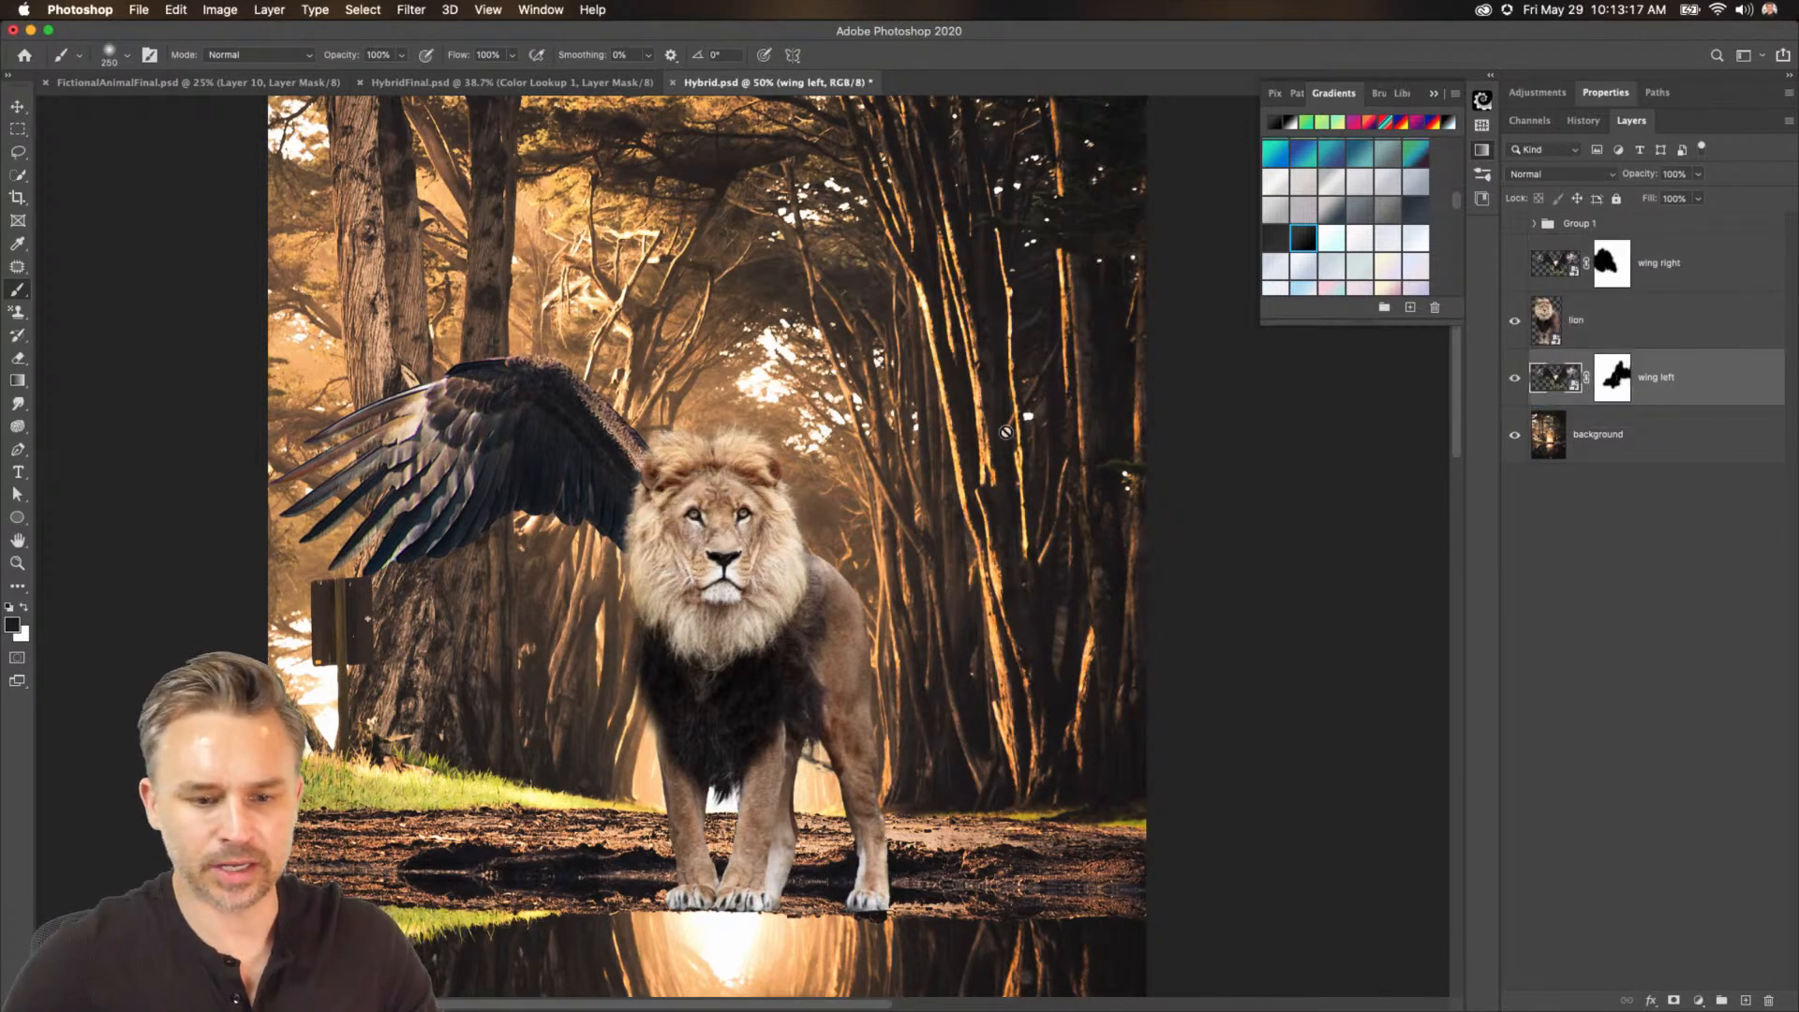
click(18, 111)
drag(408, 428, 411, 486)
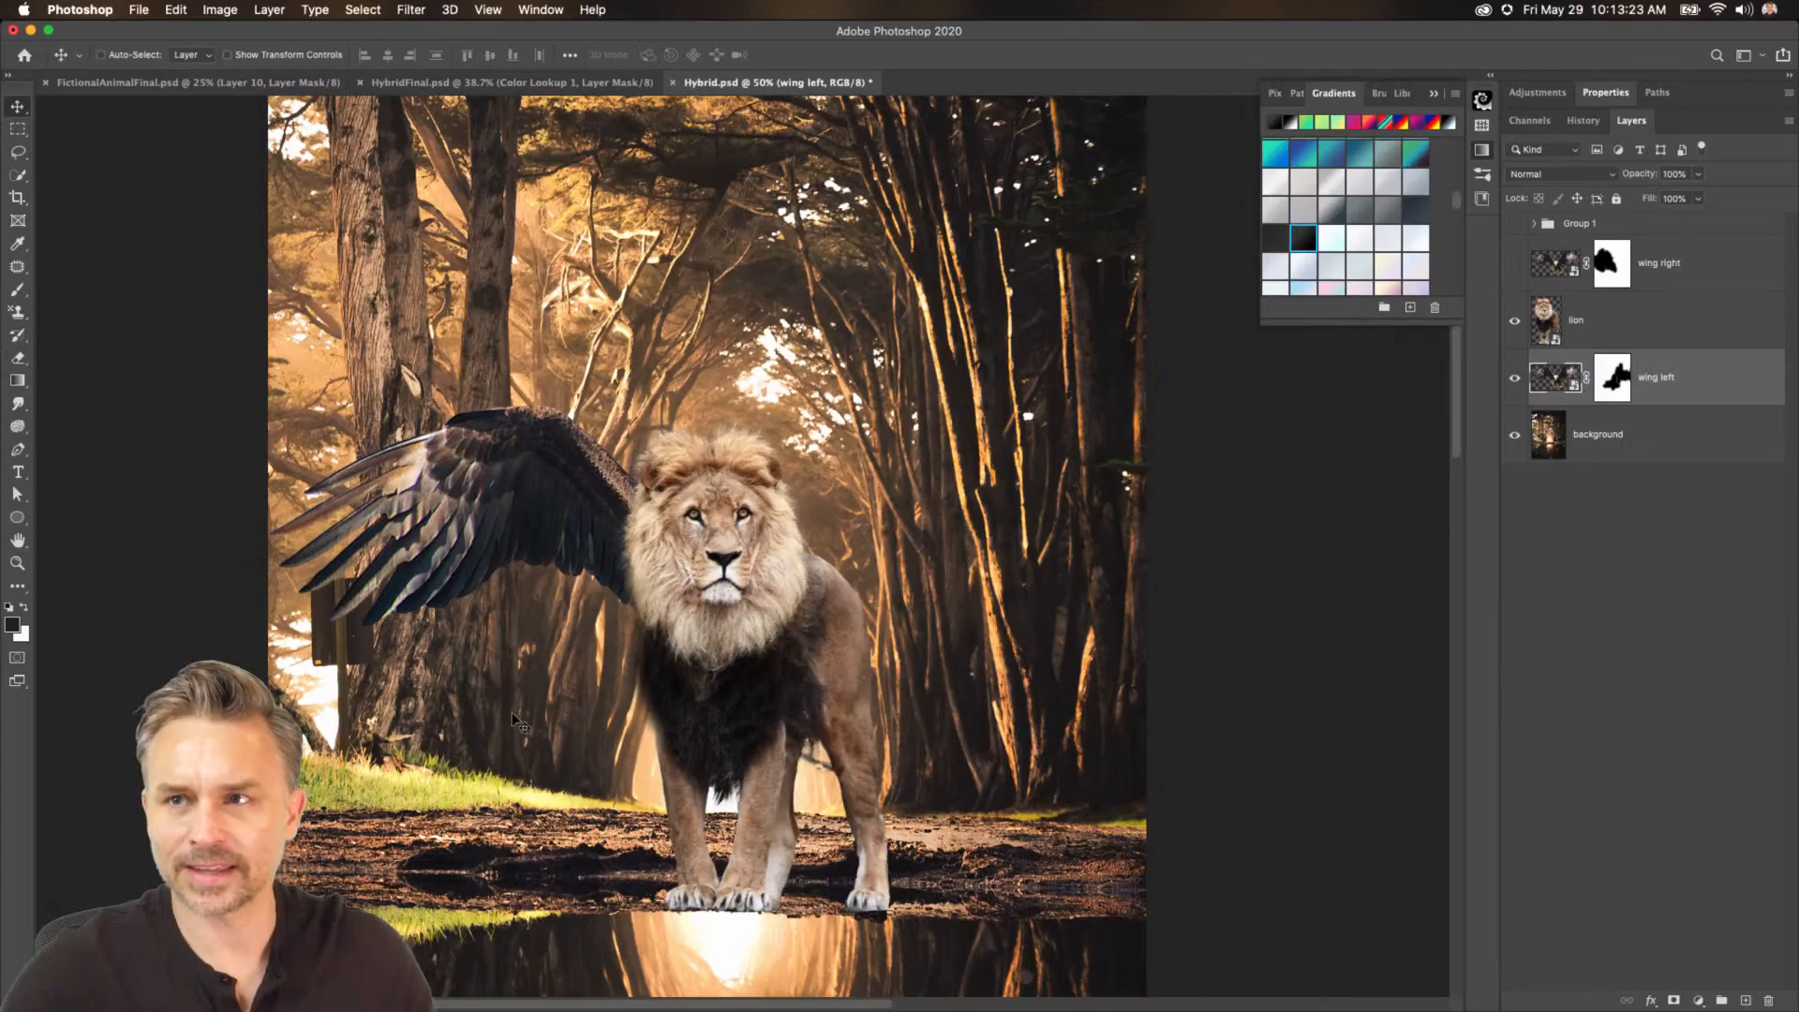
Show the wing right layer and nudge it slightly down and to the right.
click(1515, 265)
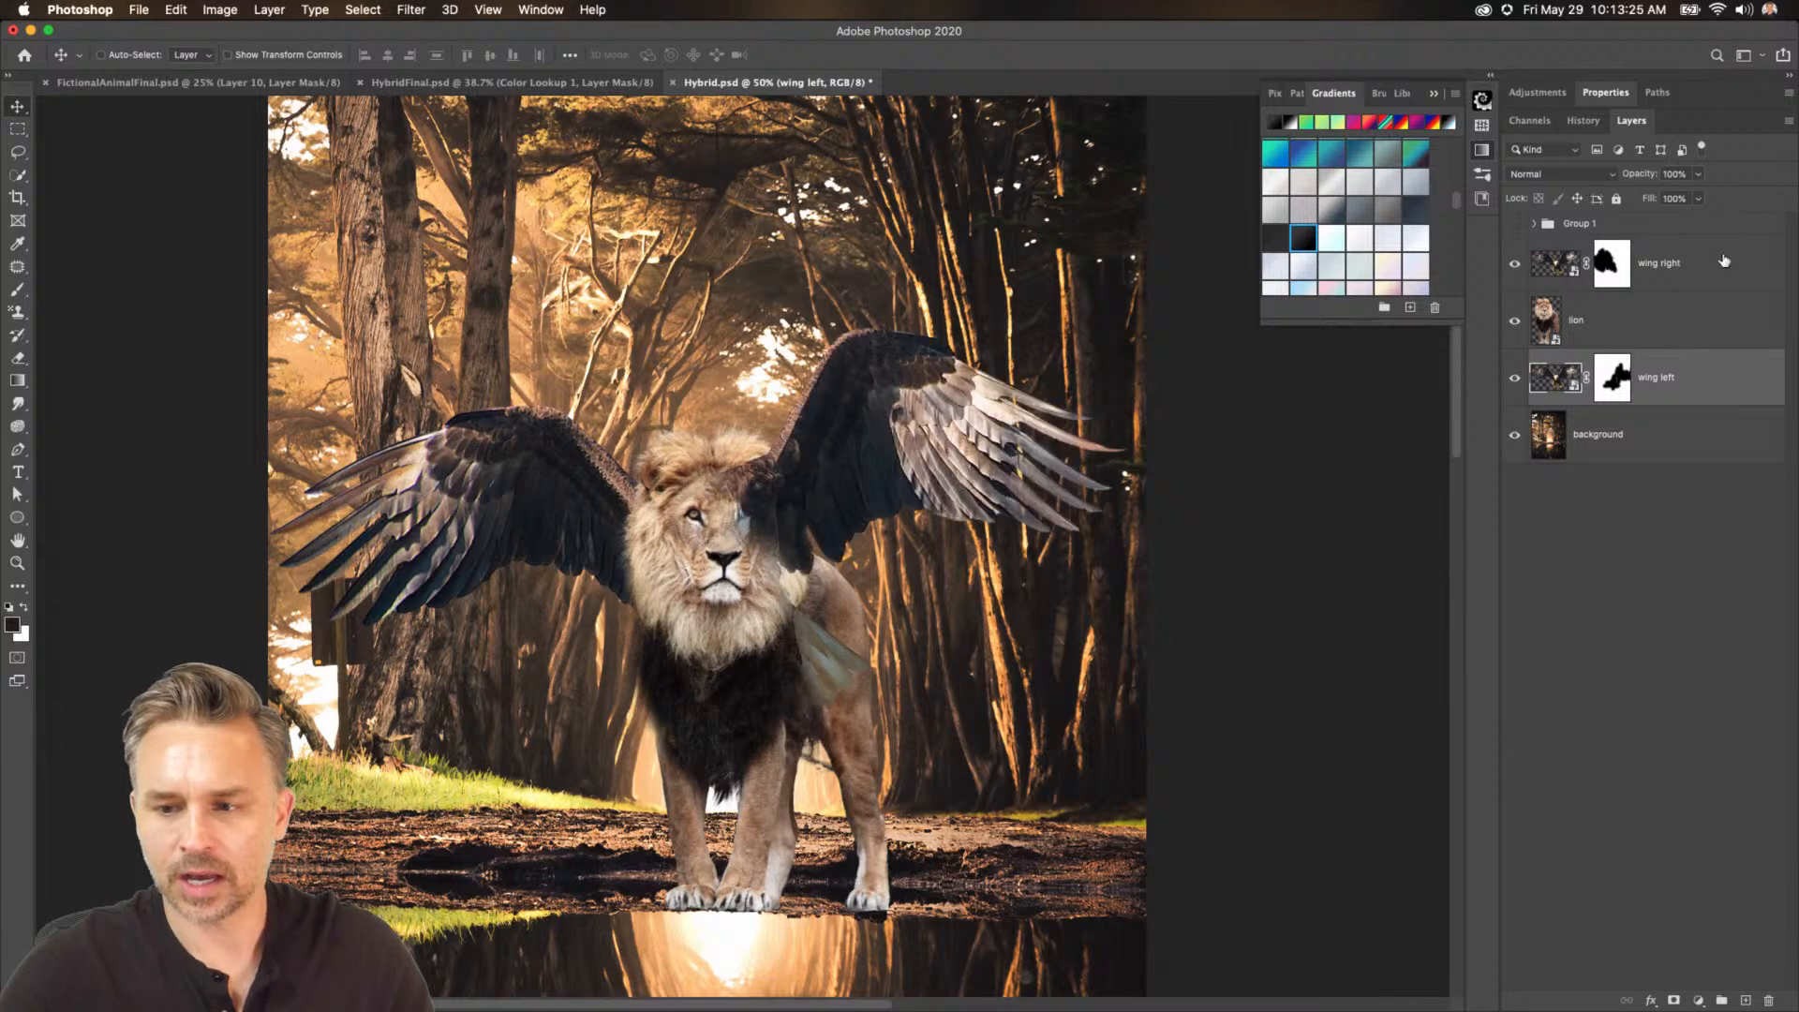
click(1556, 263)
mouse_move(750, 442)
mouse_down()
mouse_move(811, 483)
mouse_move(818, 440)
mouse_move(796, 412)
mouse_move(775, 462)
mouse_up()
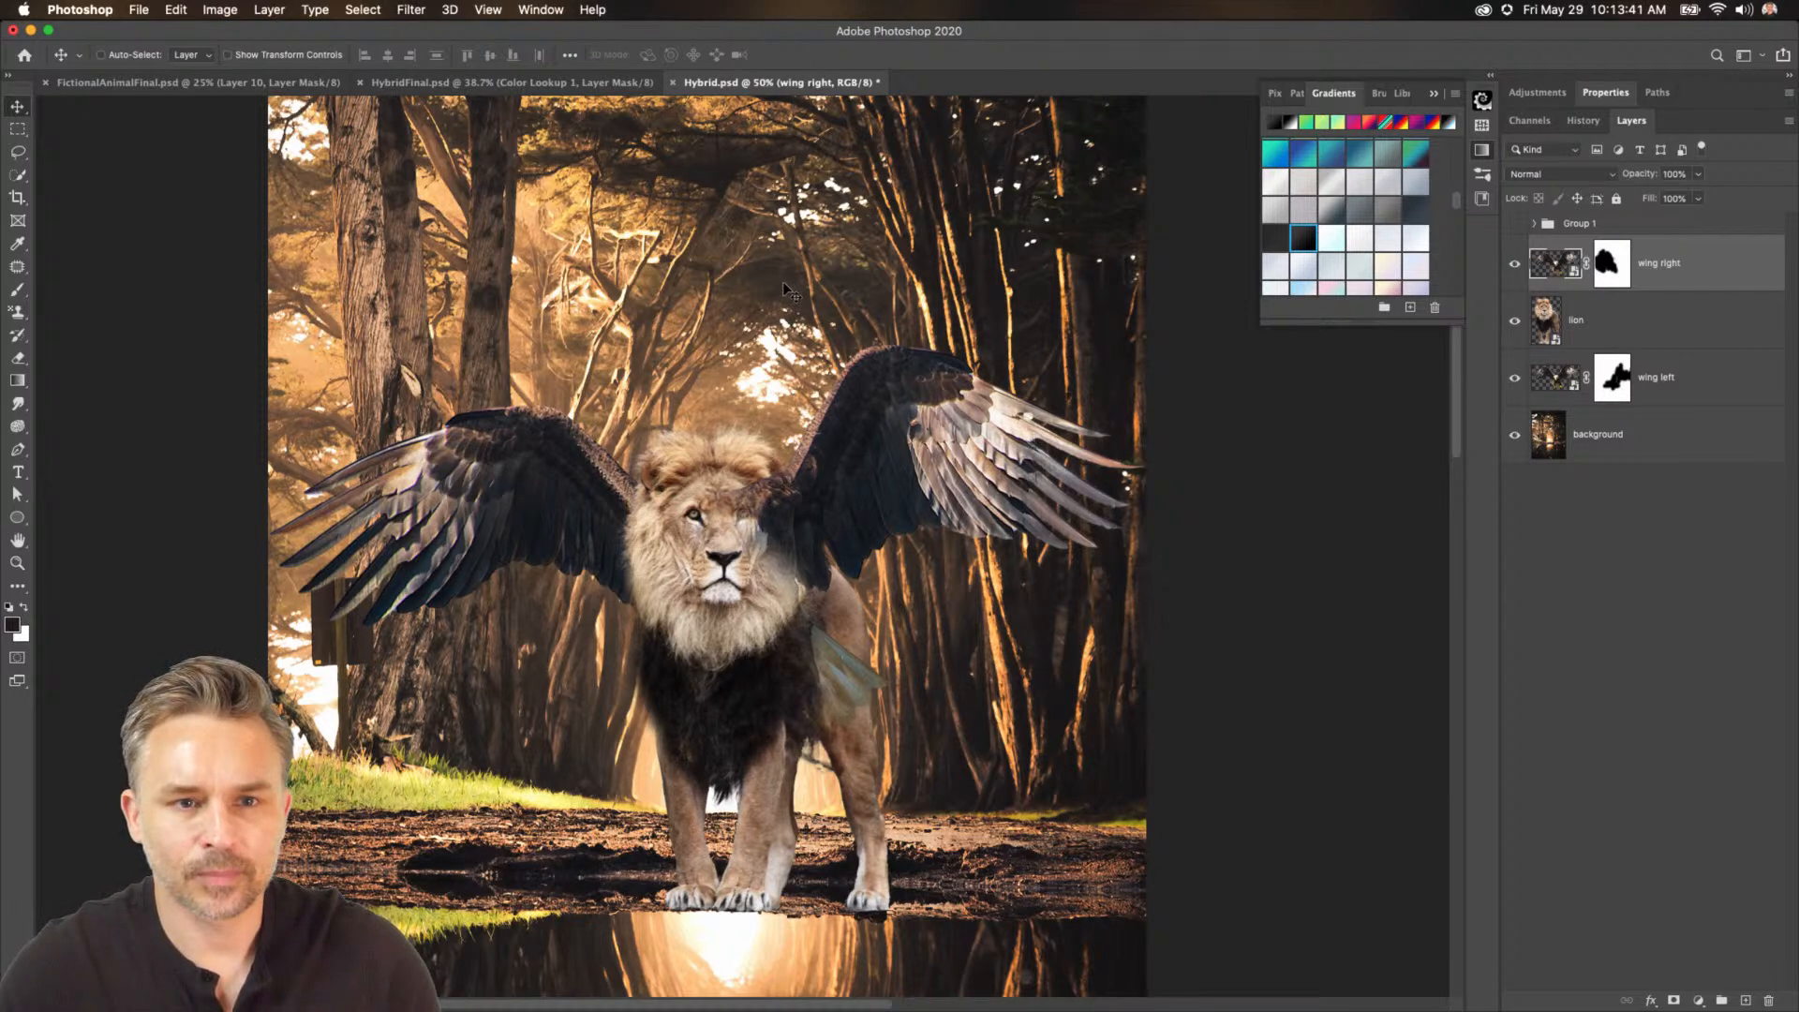
Paint the stray wing piece beside the lion's shoulder out of the wing right layer's mask, then shrink the brush.
click(1612, 264)
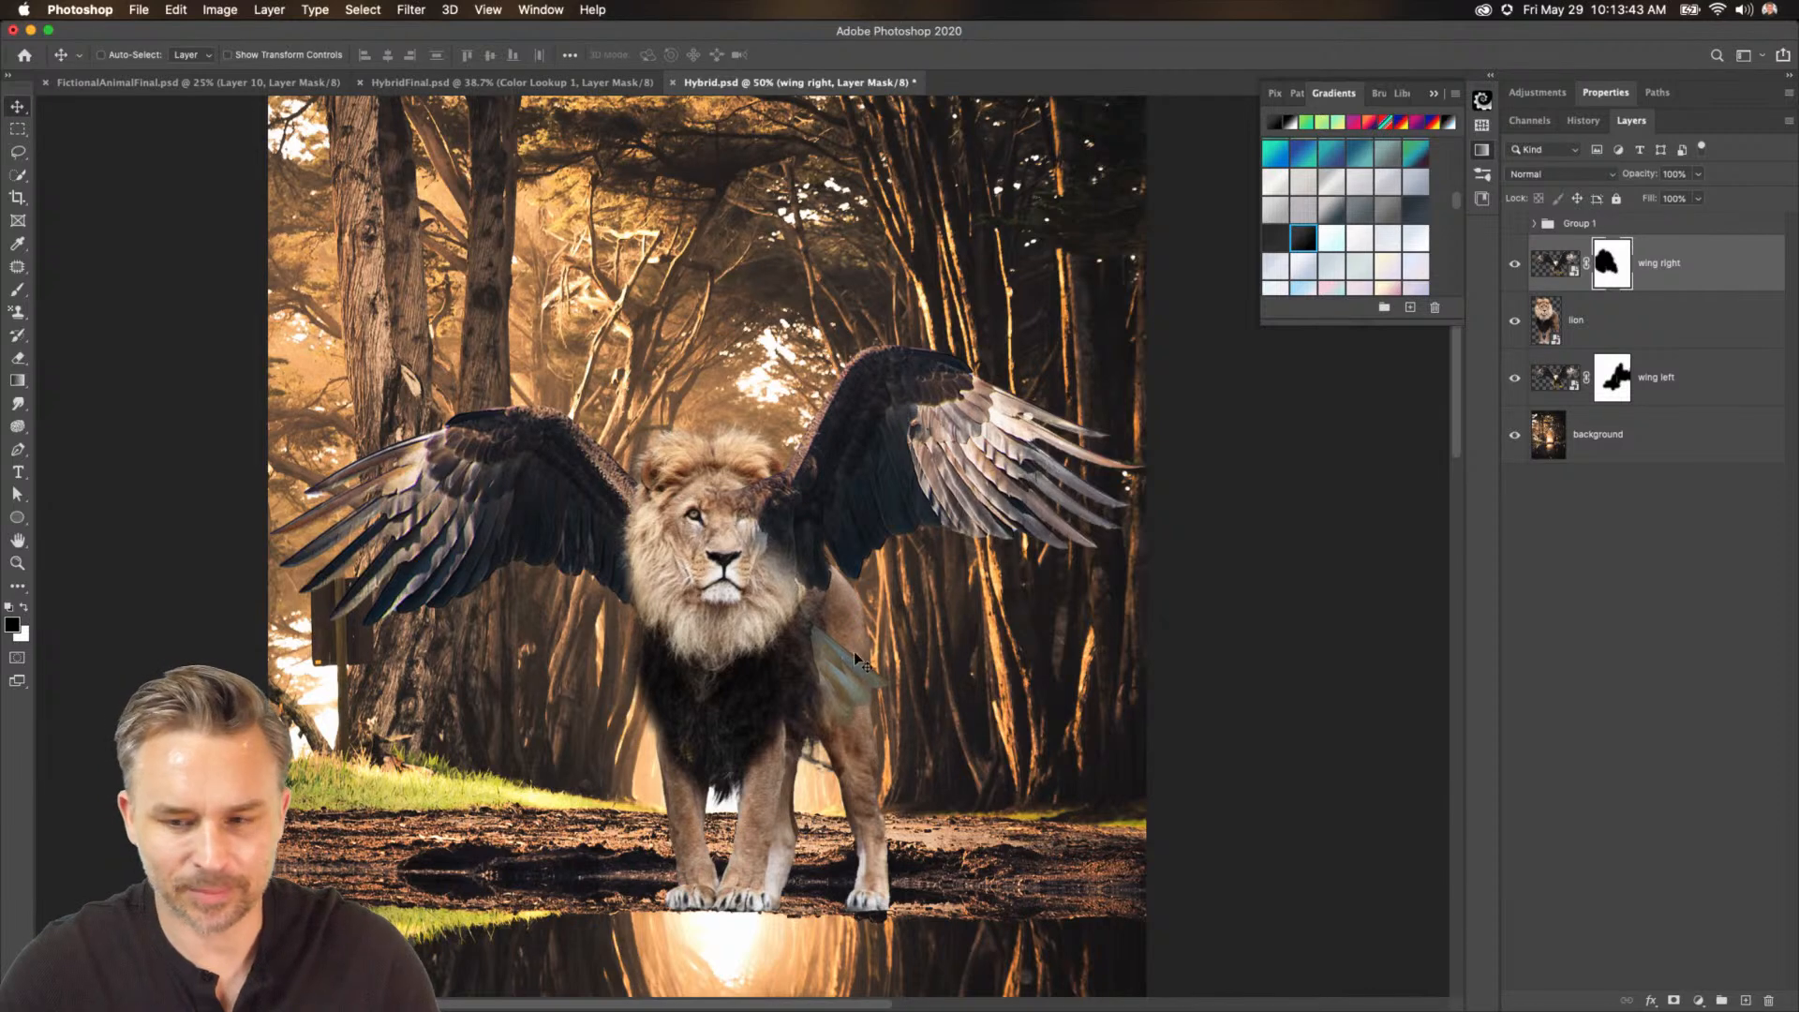
key(b)
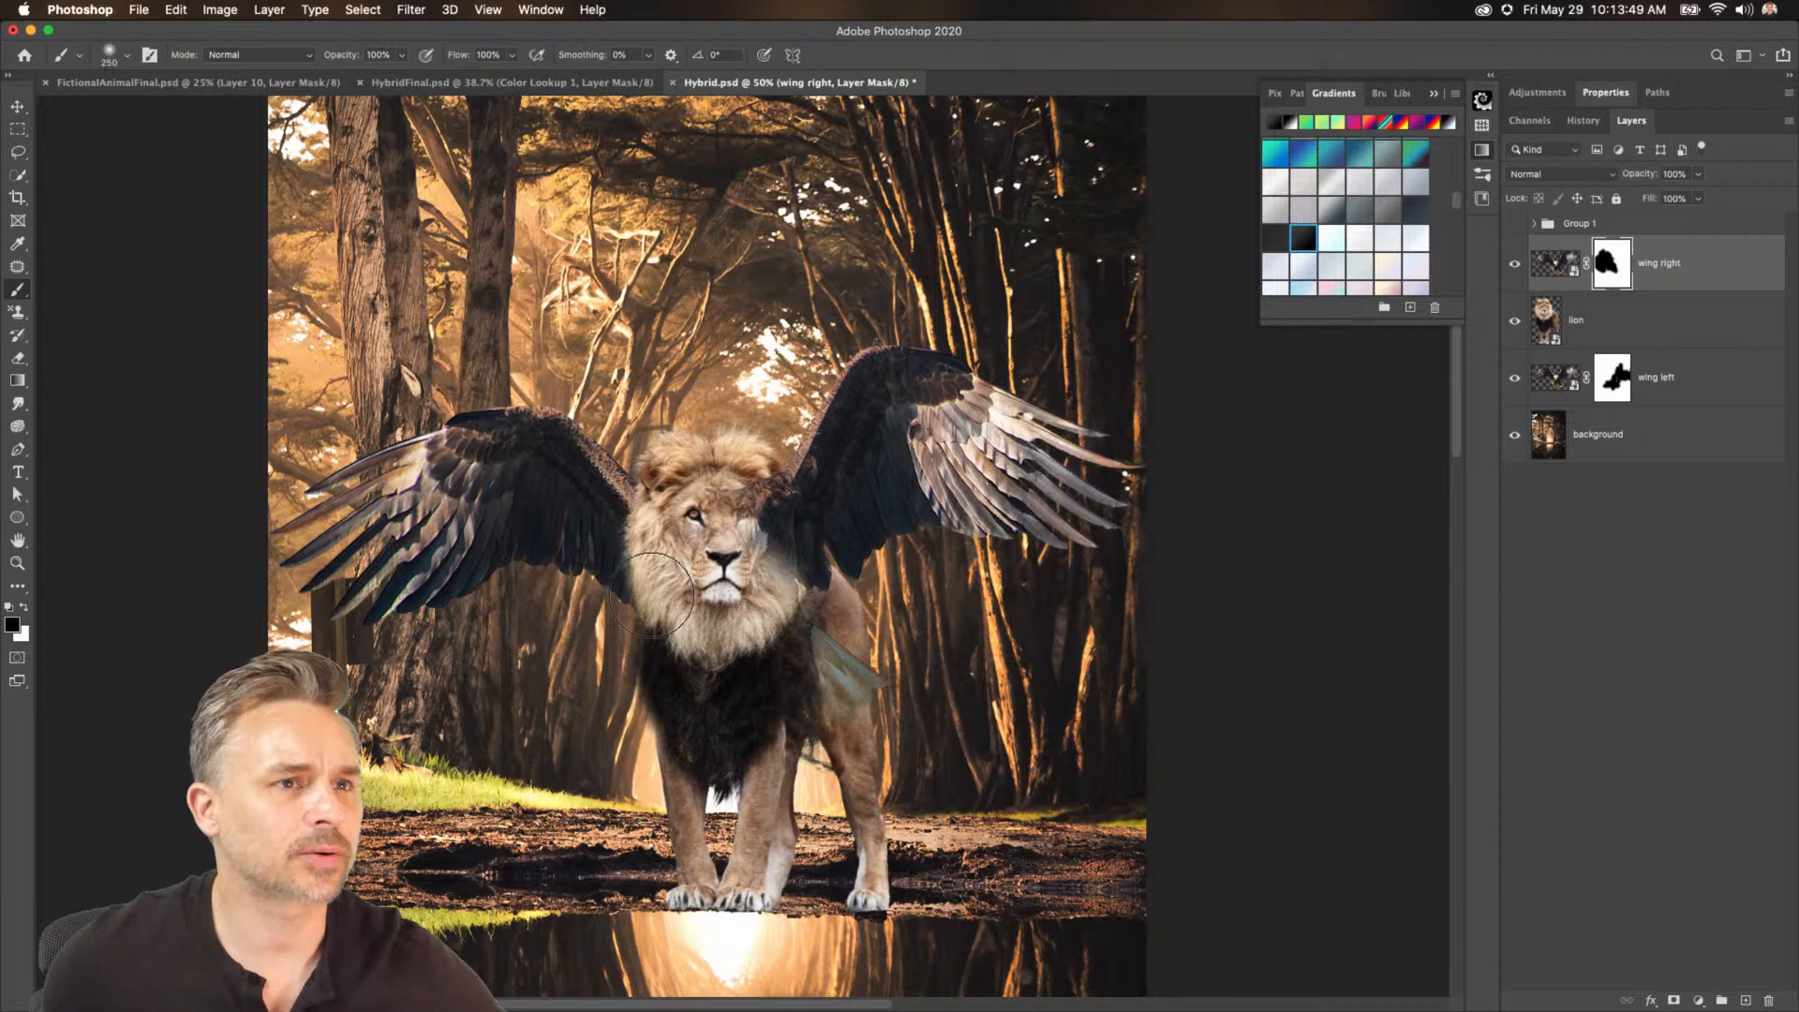
drag(818, 627, 886, 701)
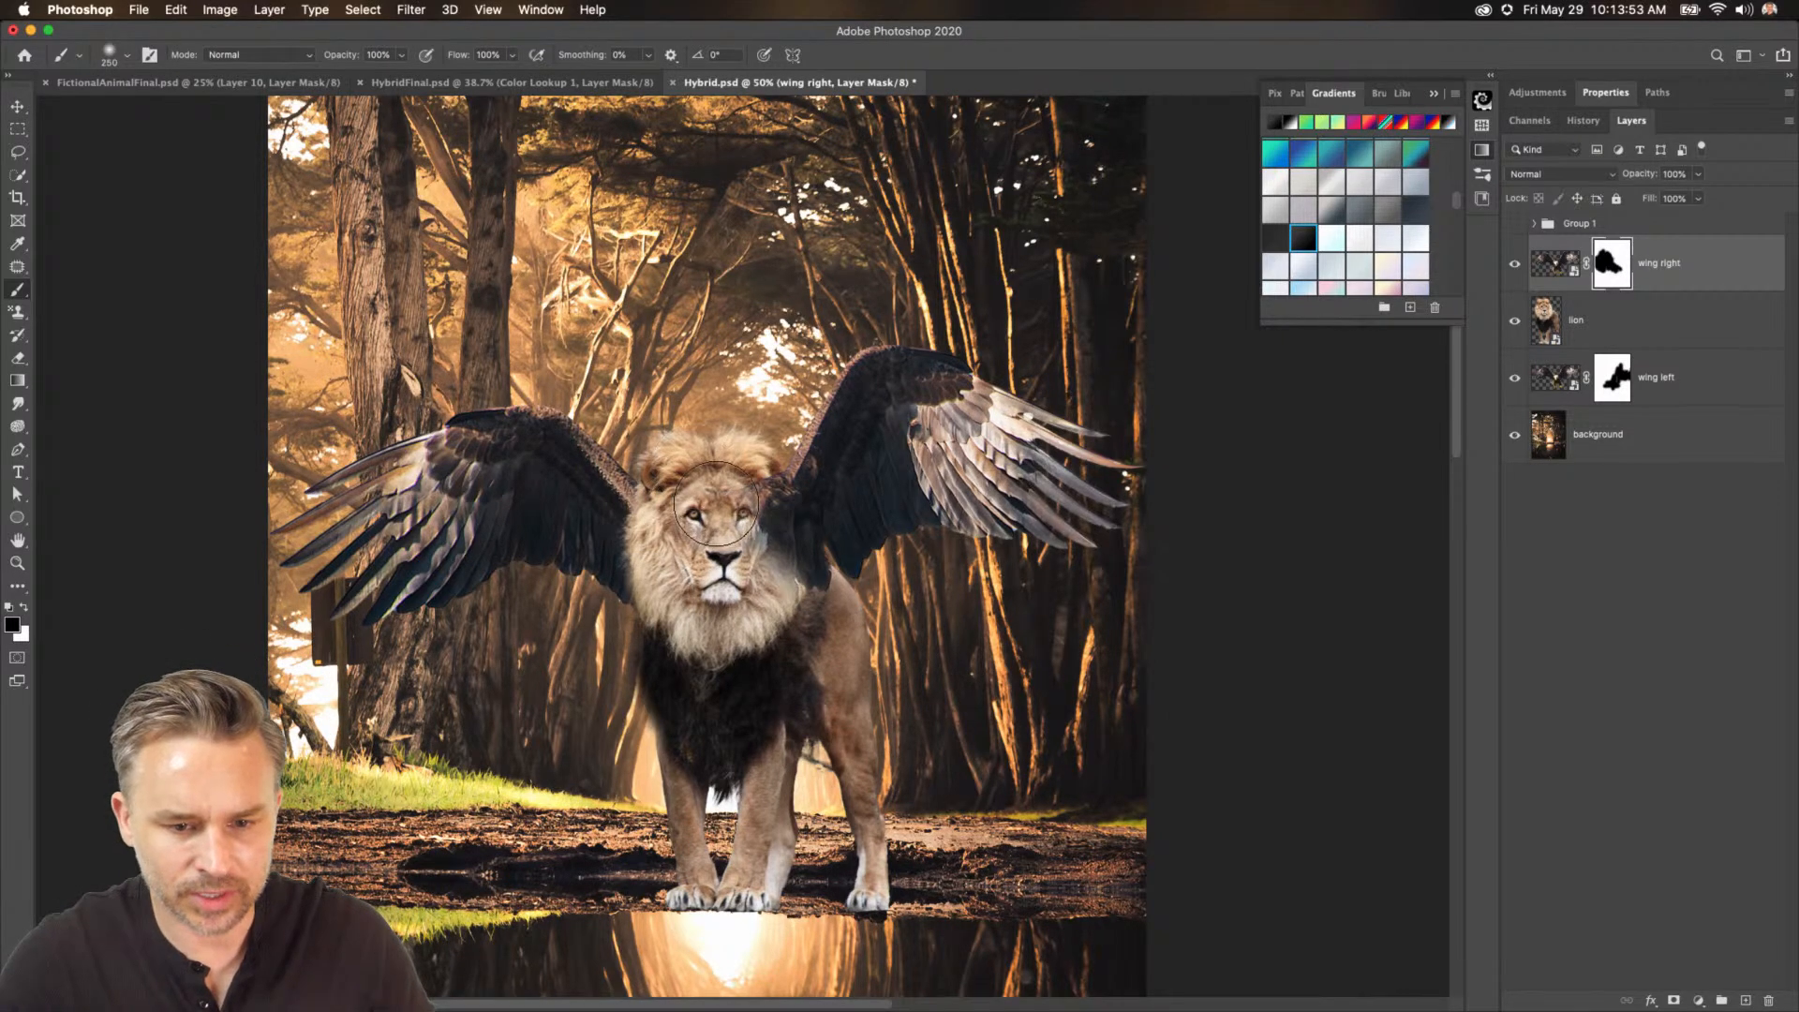
key(bracketleft)
key(bracketleft)
key(bracketleft)
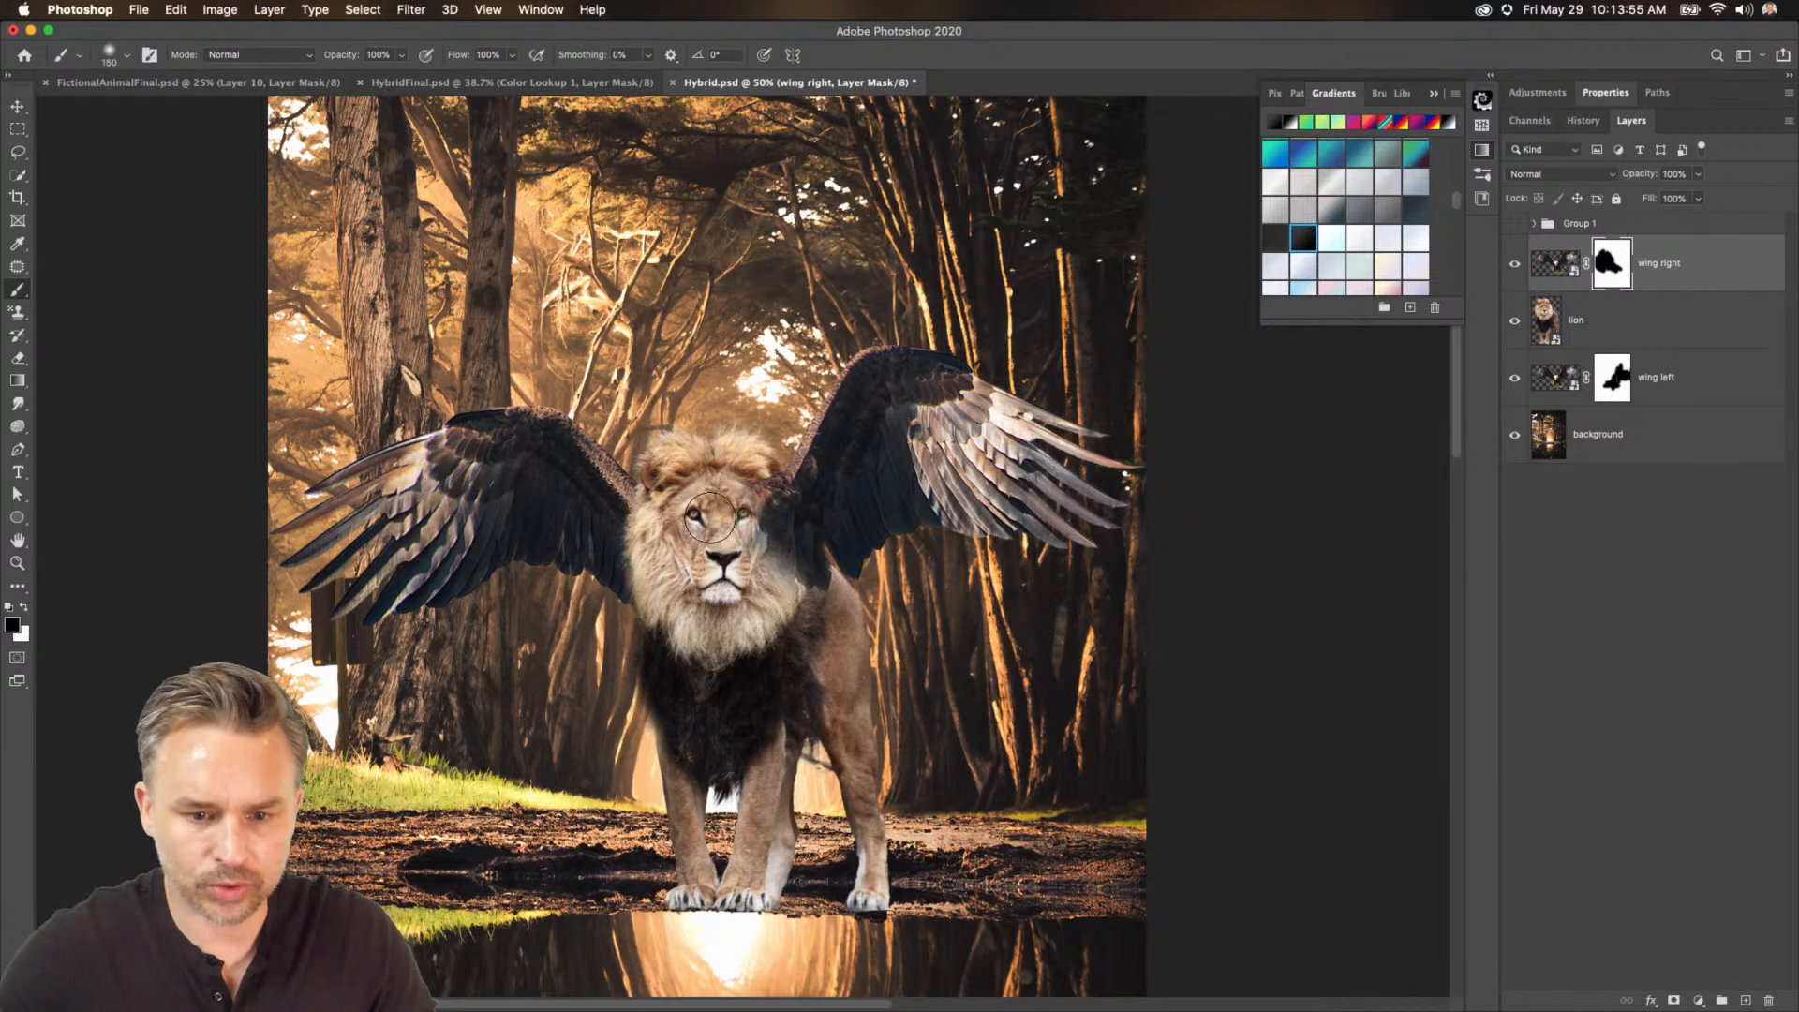
Move the wing right layer slightly to the right and down.
click(16, 106)
click(1561, 267)
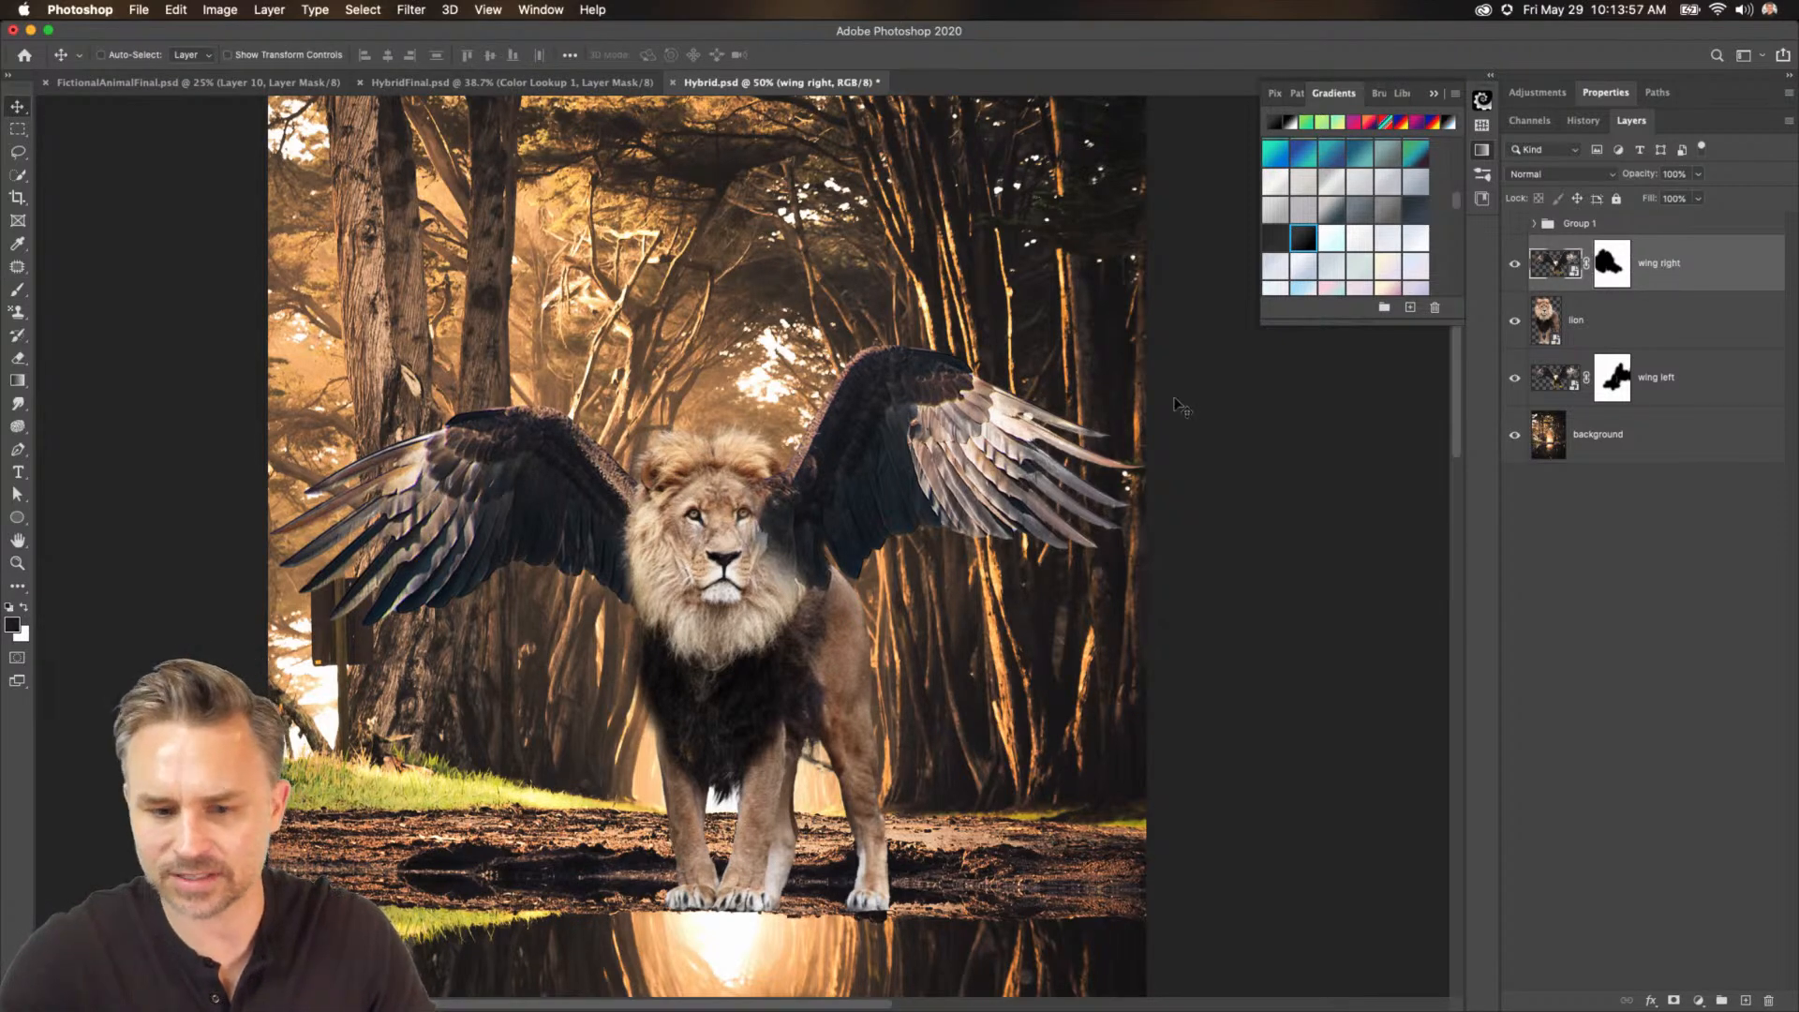
drag(765, 526, 800, 544)
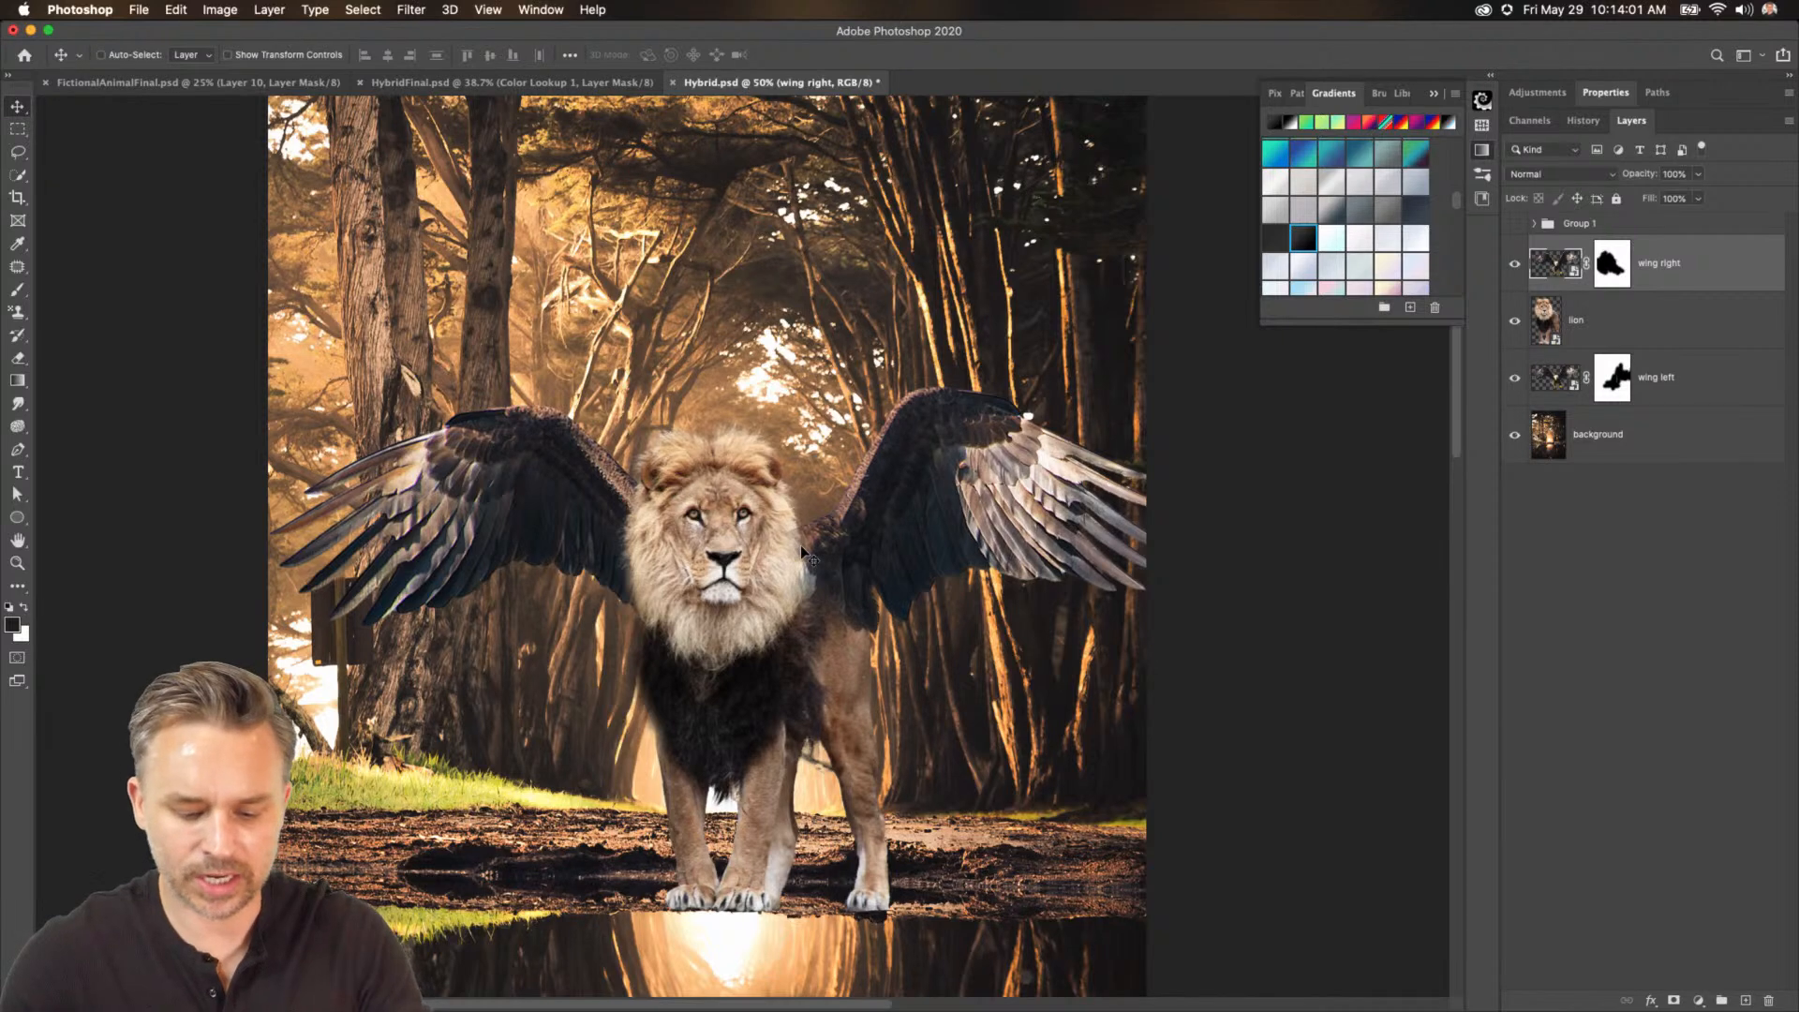
click(175, 9)
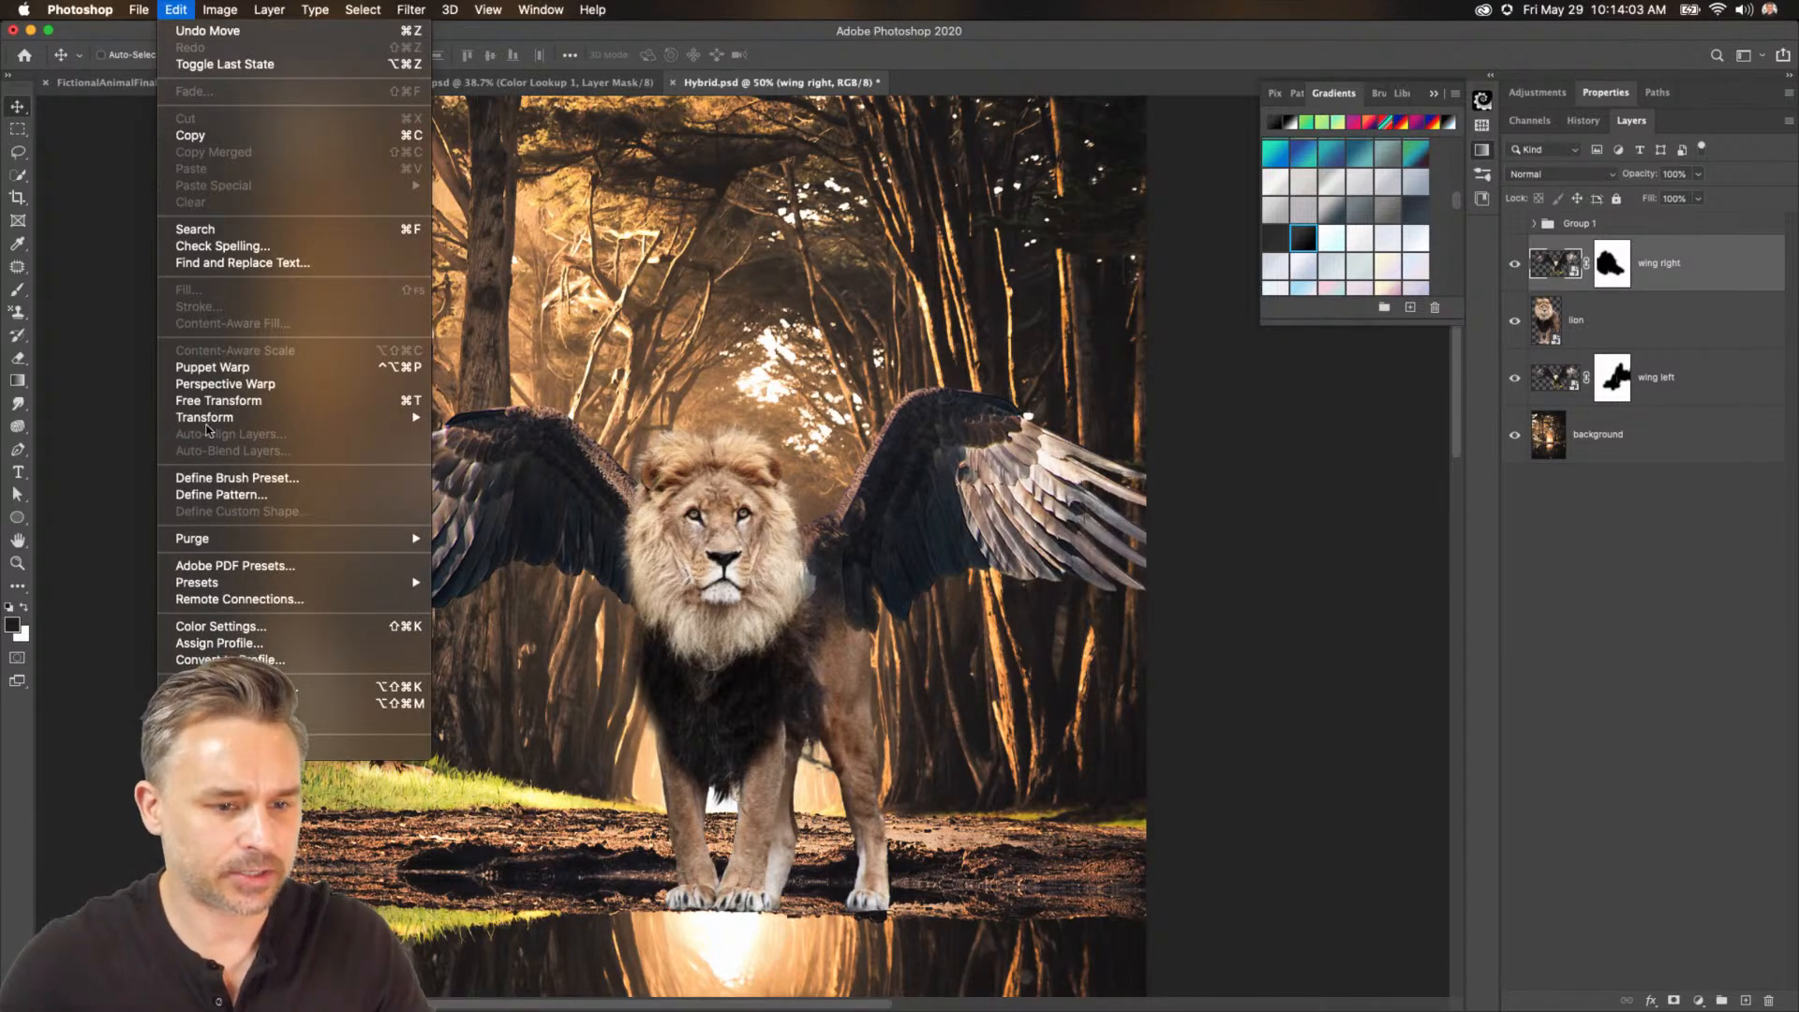
mouse_move(208, 422)
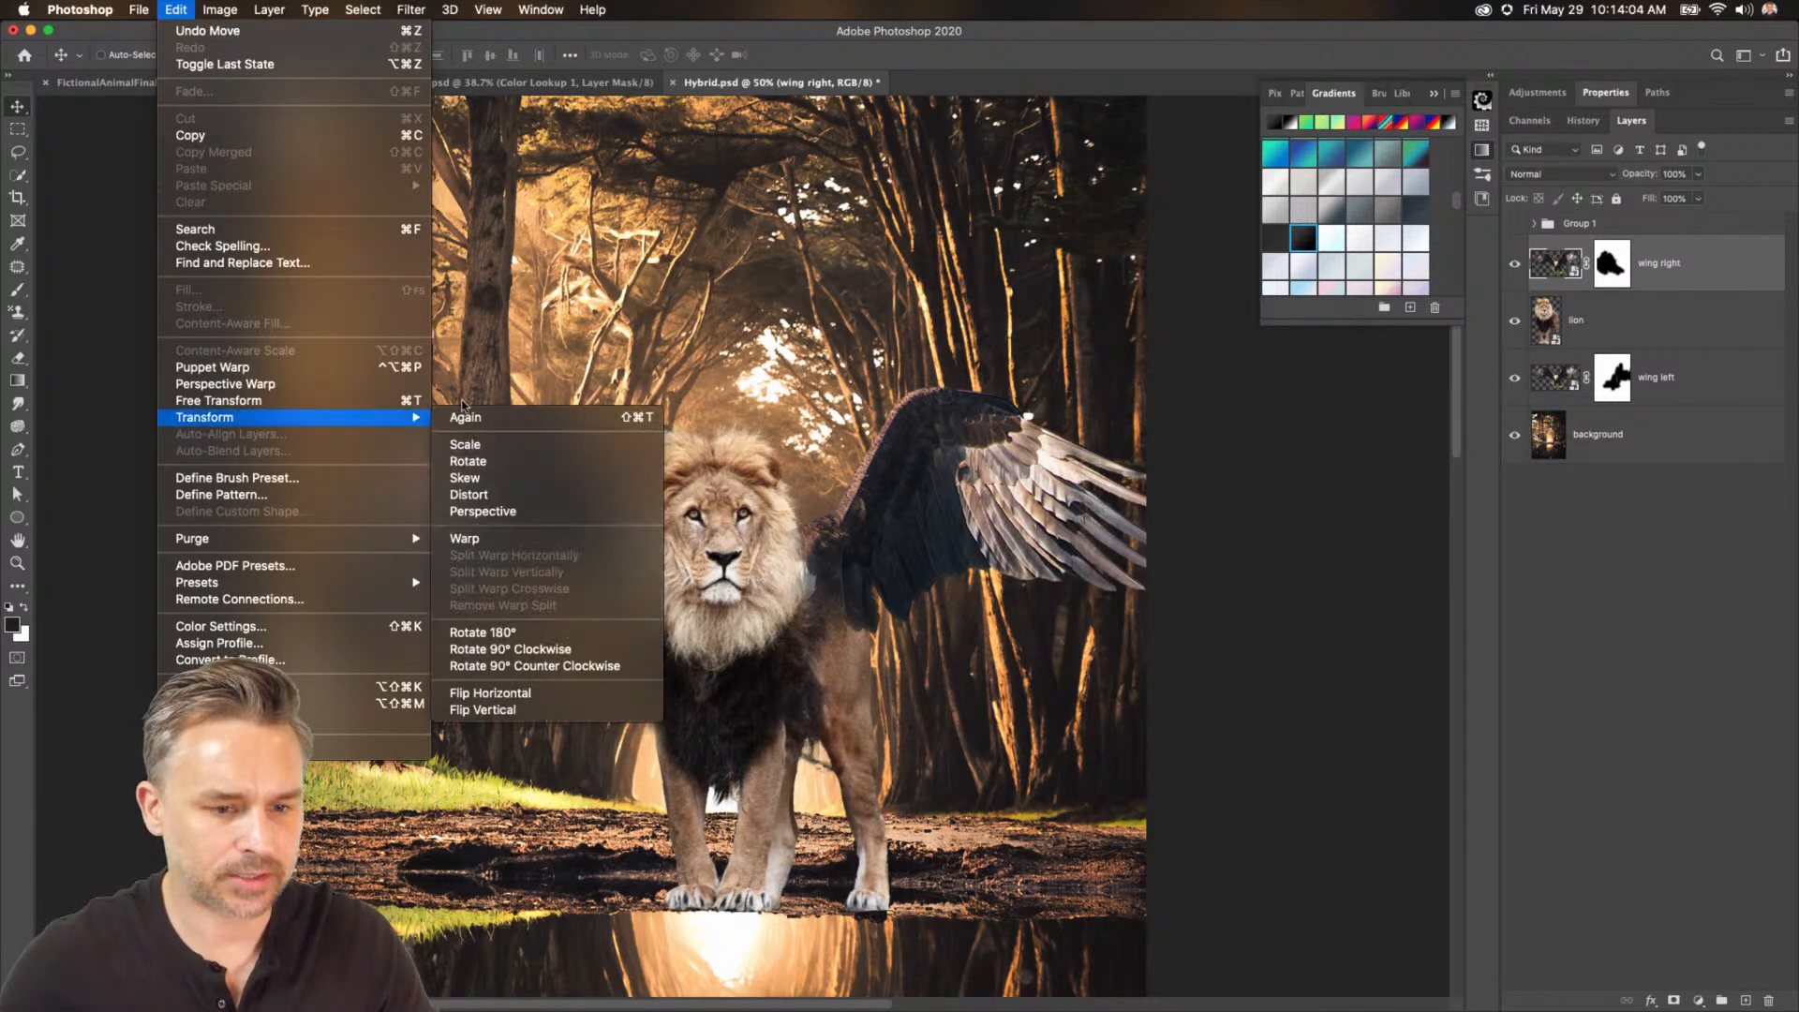
click(530, 546)
click(1028, 344)
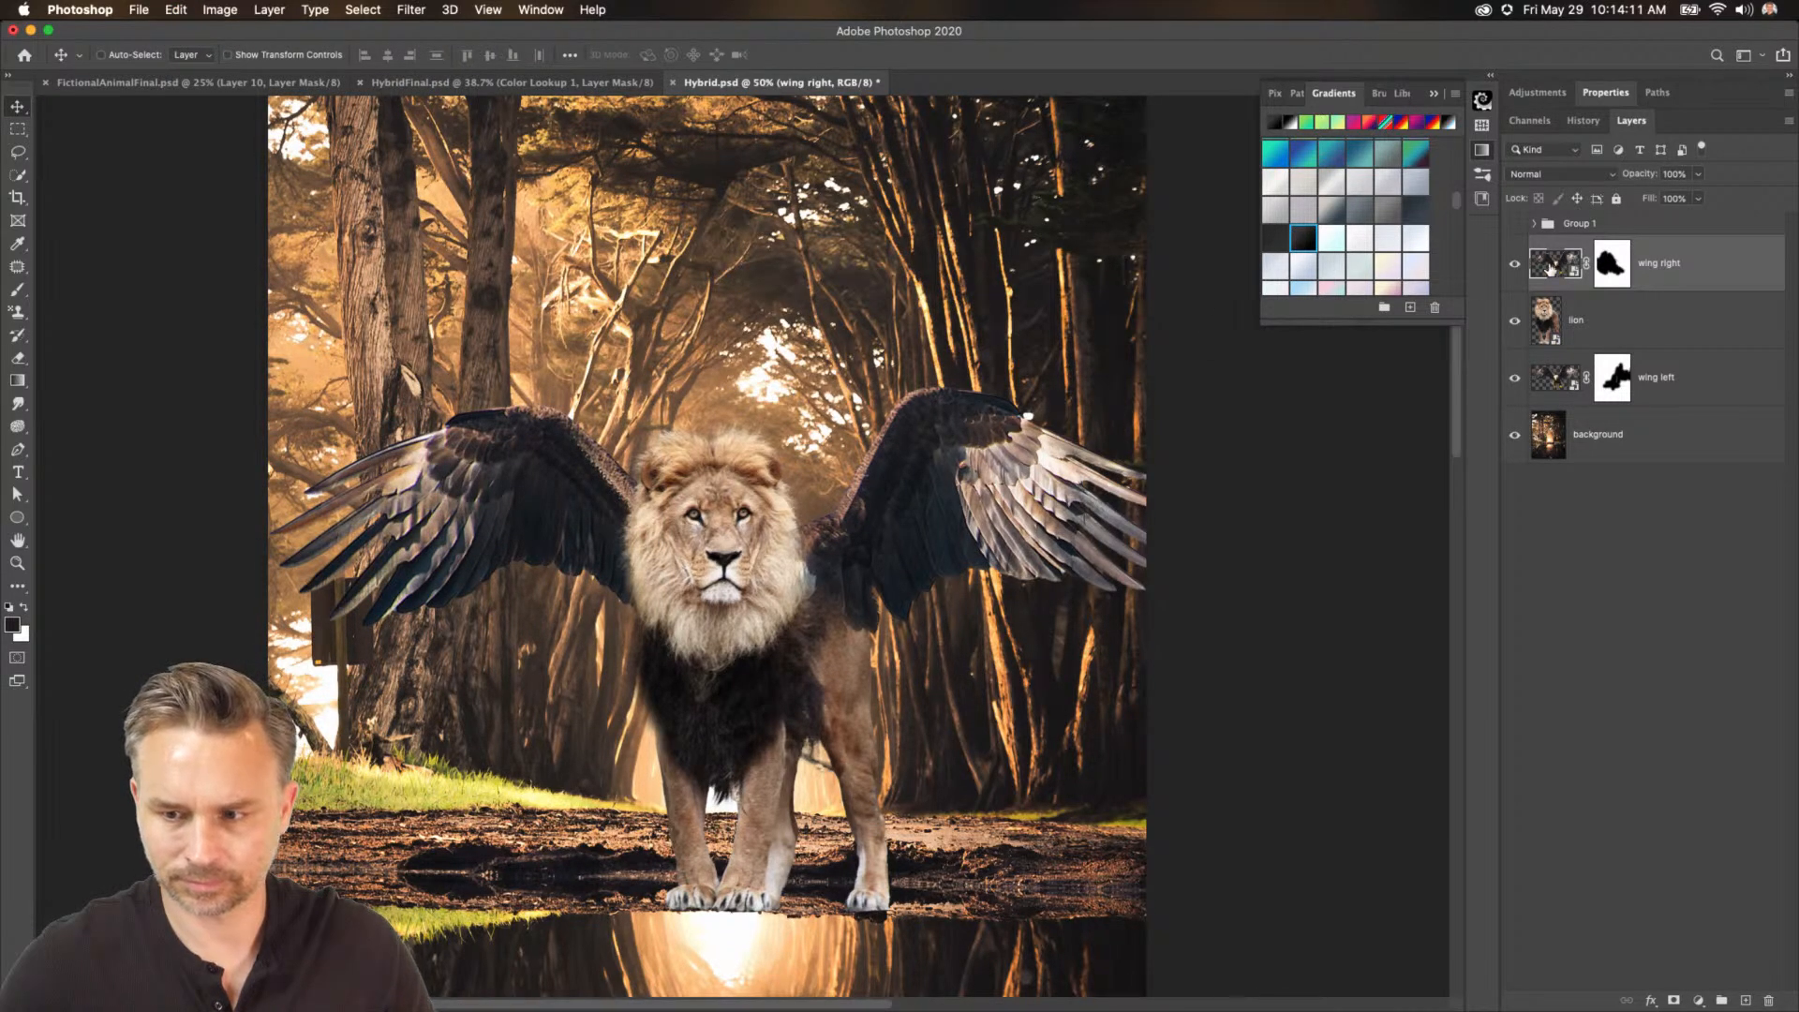
Distort the wing right layer, pulling its right corners outward and the top one upward to enlarge the wing.
click(168, 10)
mouse_move(245, 418)
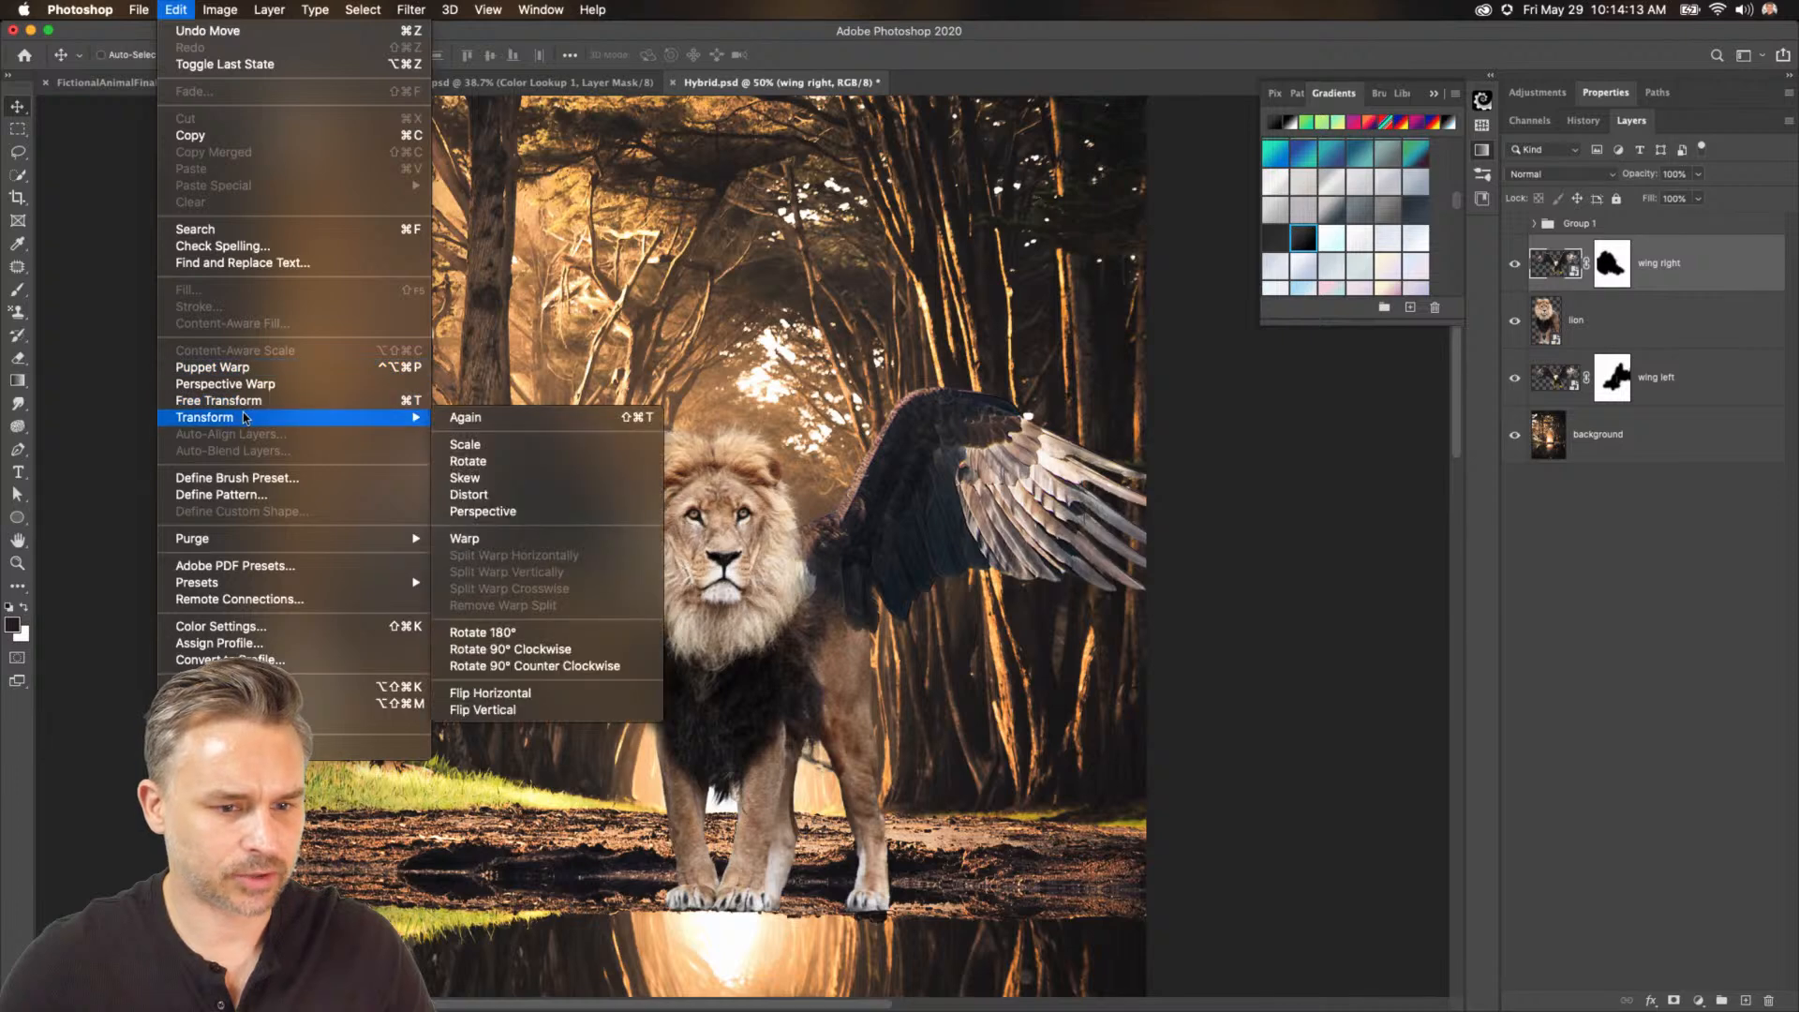
click(574, 498)
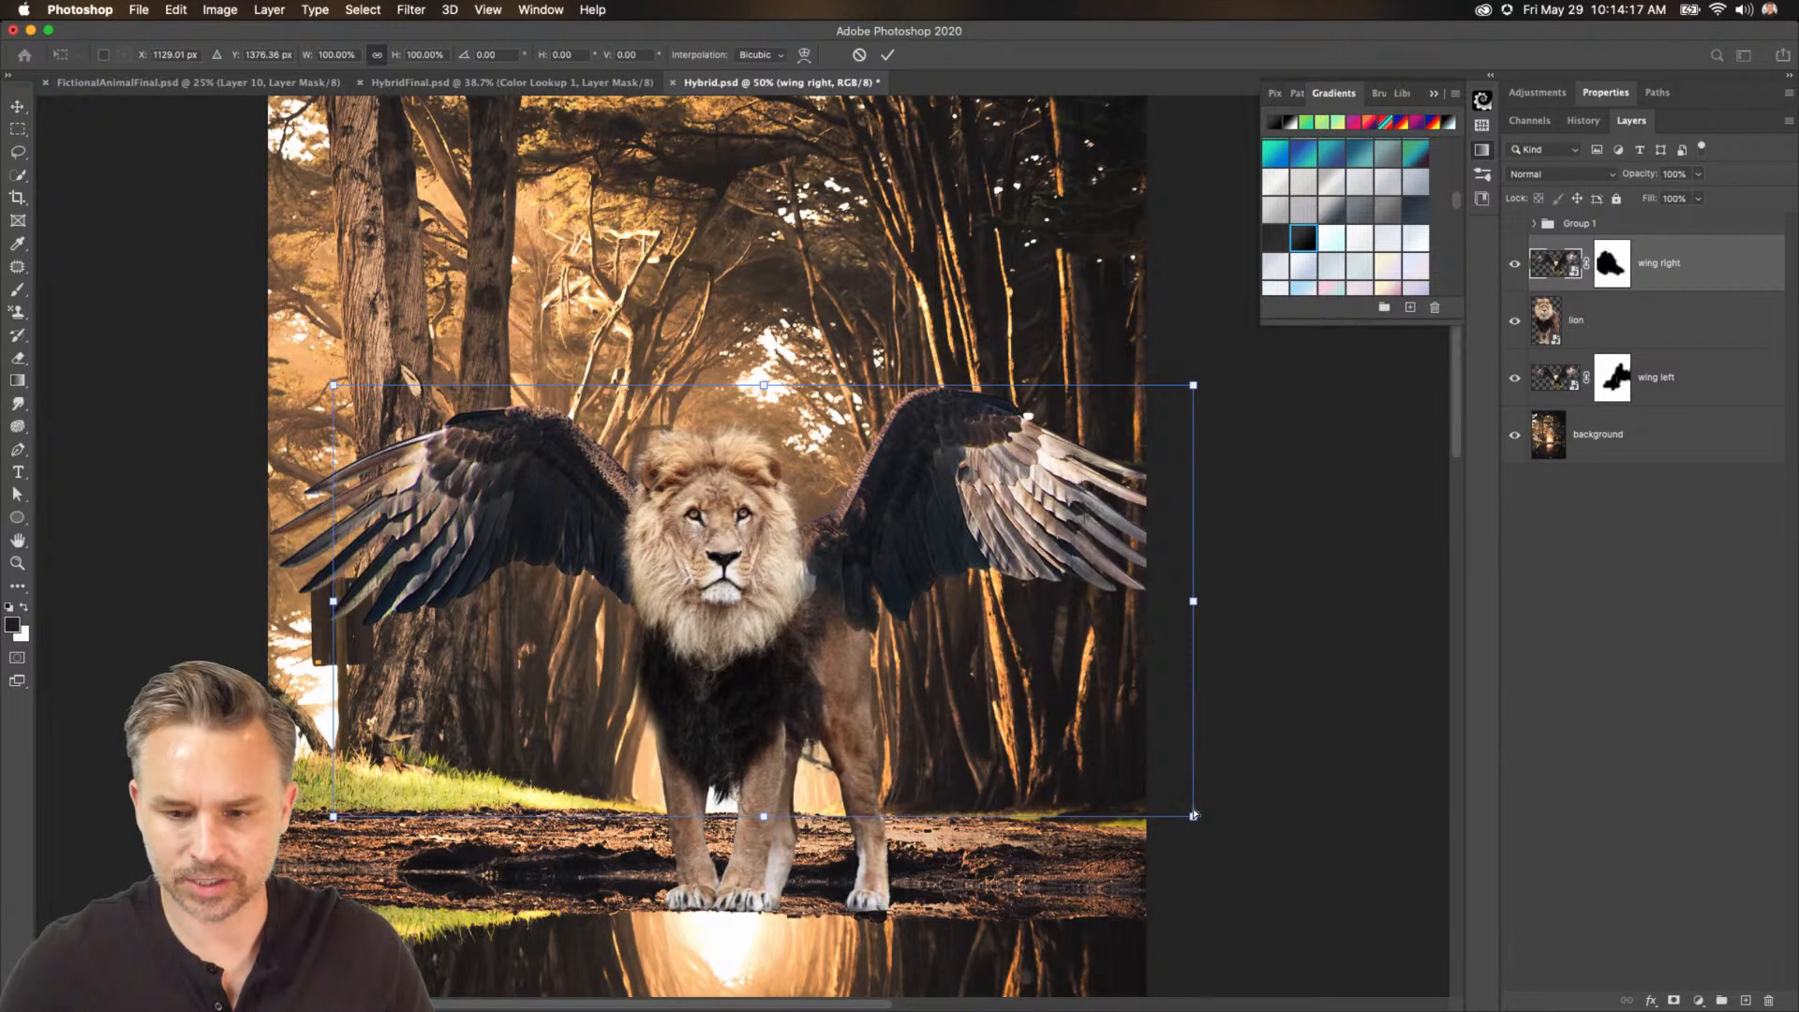
drag(1193, 814, 1251, 820)
drag(1199, 385, 1247, 354)
key(Return)
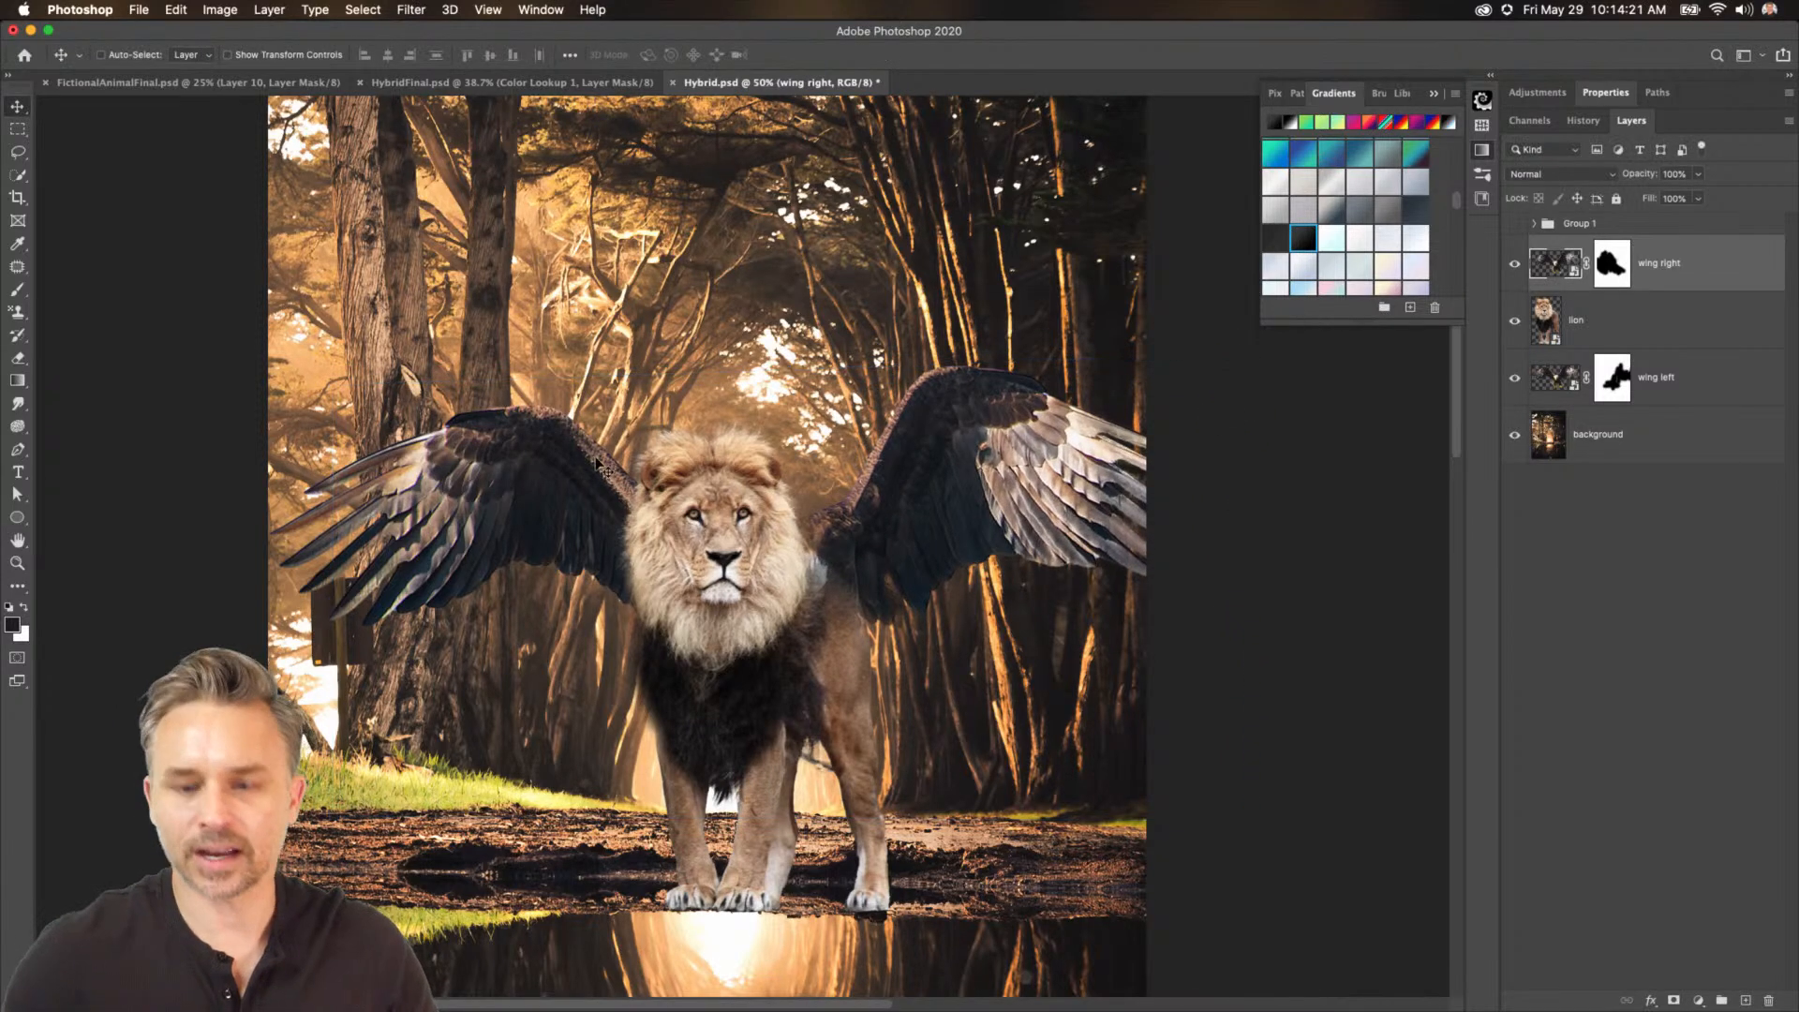
Paint white into the wing right mask to restore the wing's base beside the lion's shoulder.
click(1612, 263)
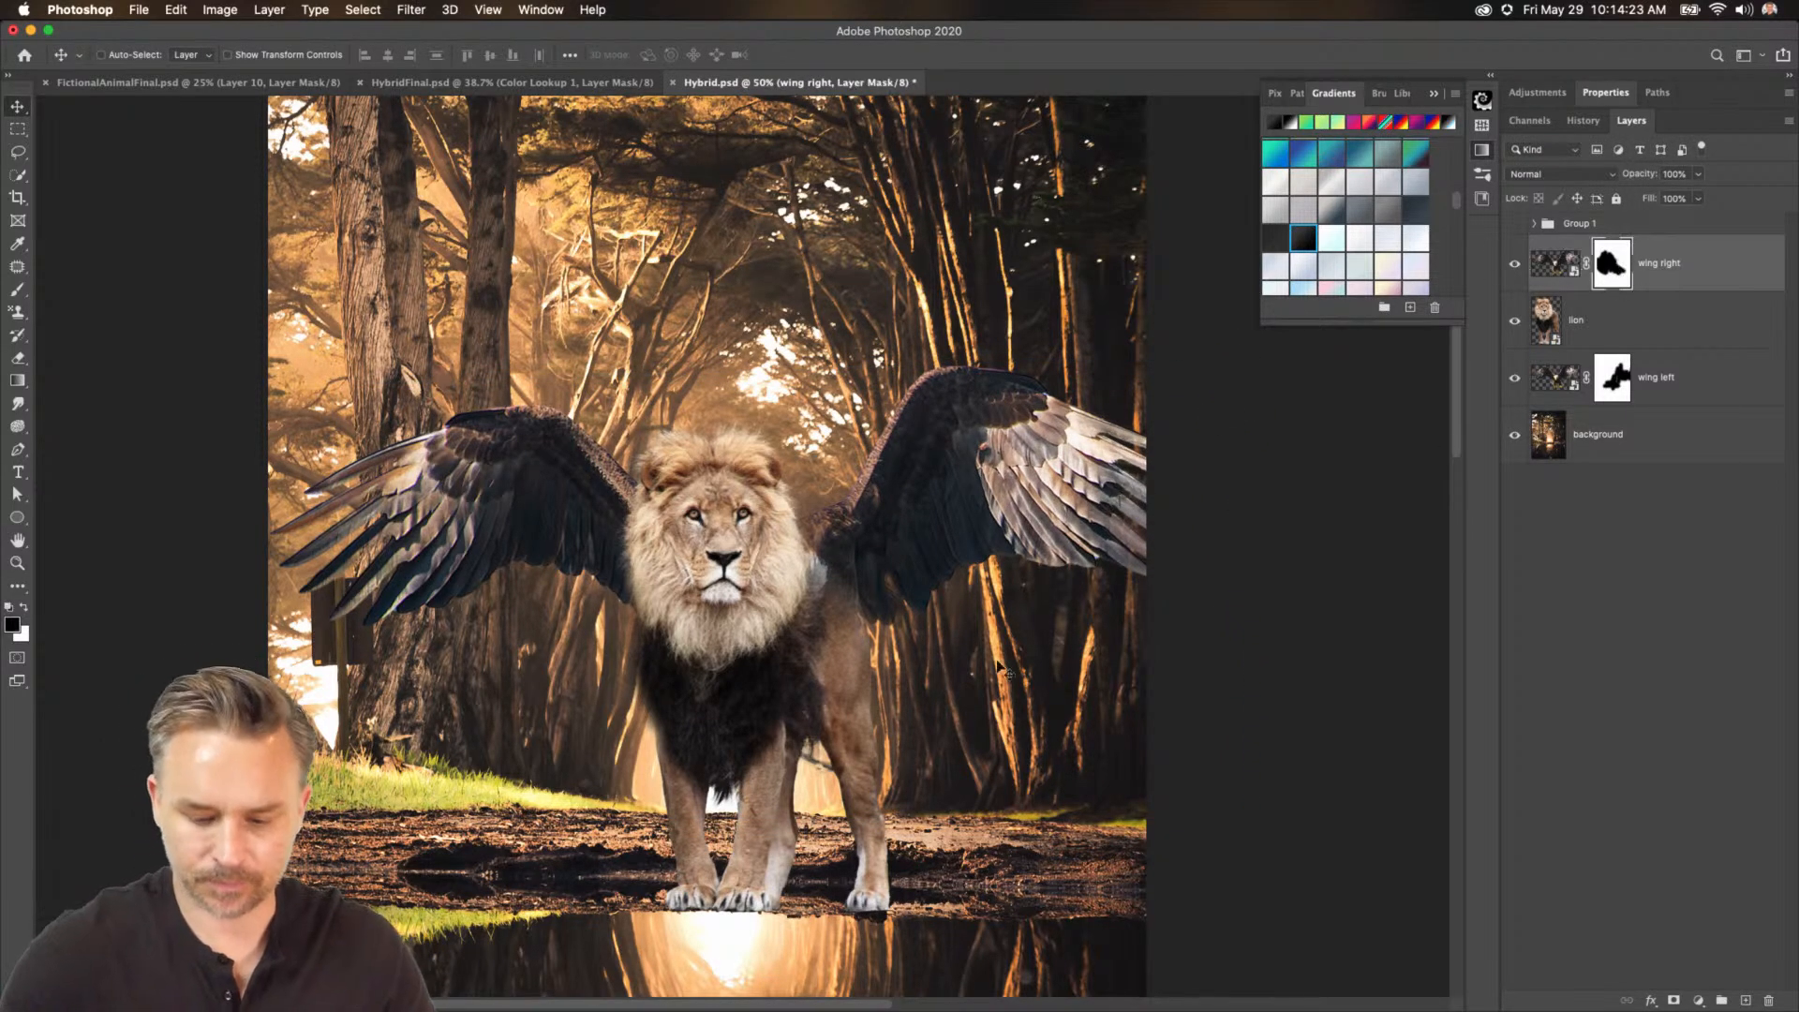
key(b)
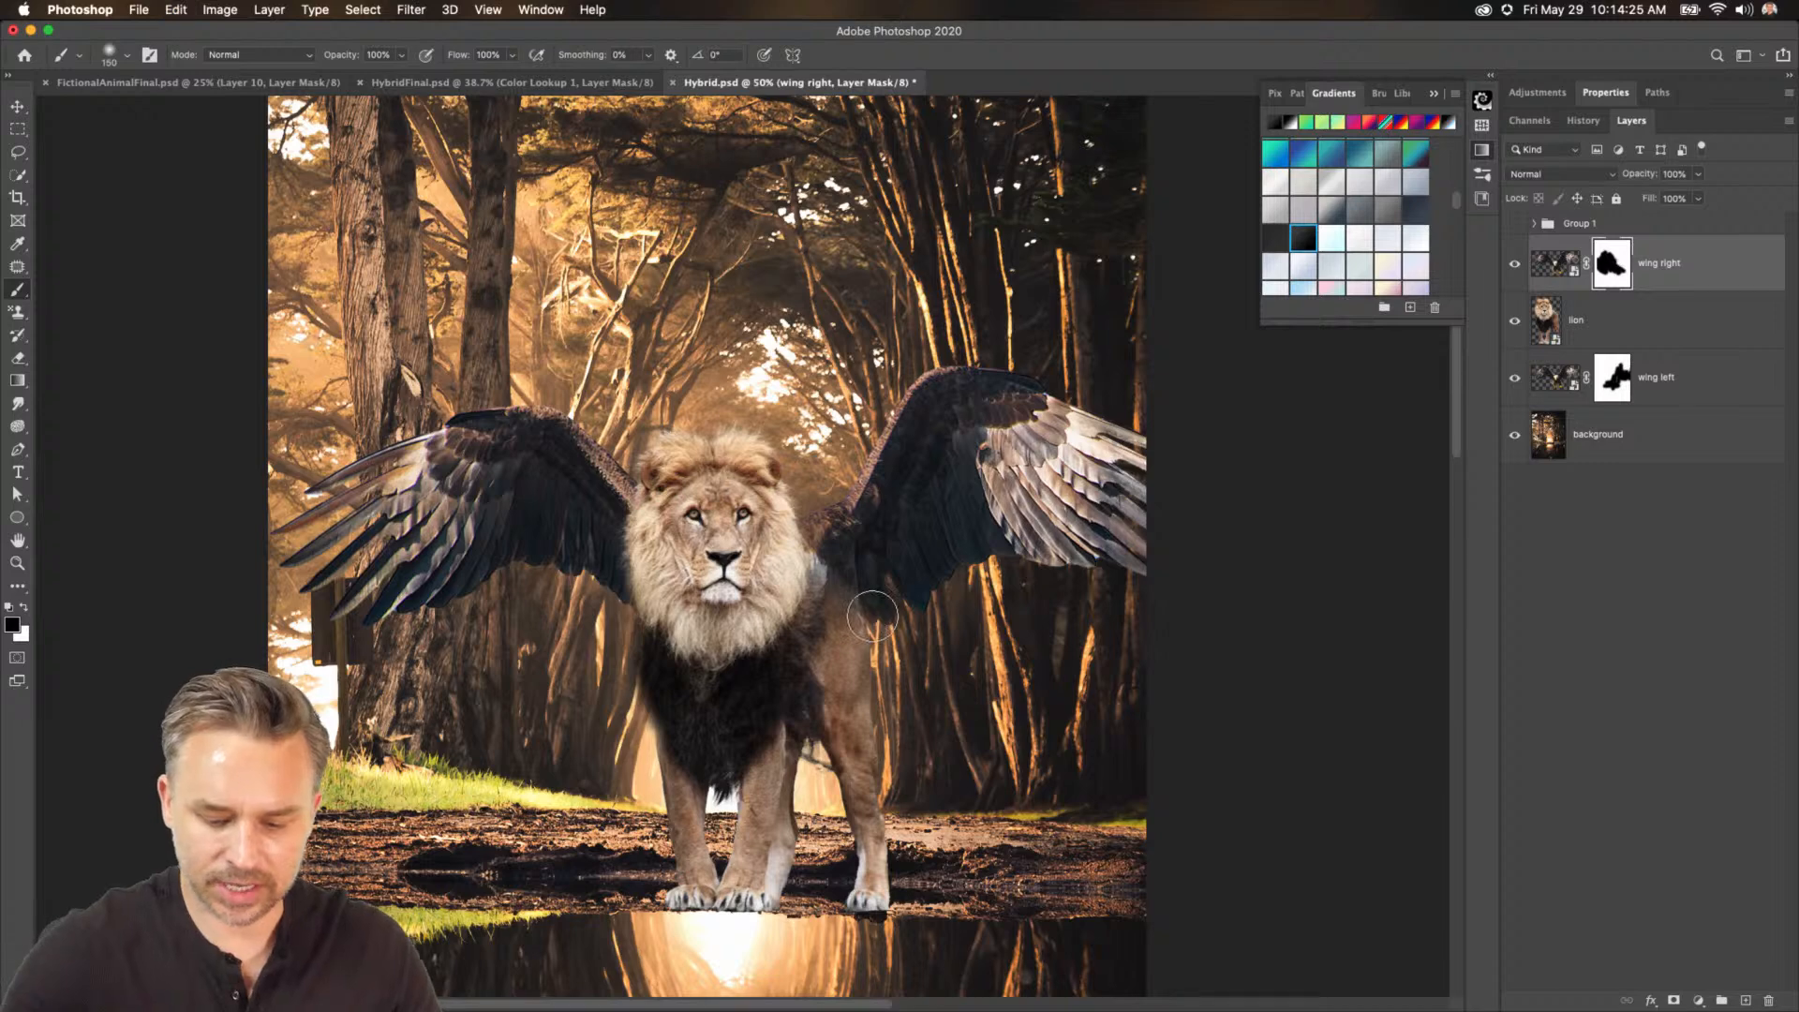
key(x)
mouse_move(864, 579)
mouse_down()
mouse_move(867, 647)
mouse_move(851, 564)
mouse_move(840, 608)
mouse_move(854, 693)
mouse_move(865, 665)
mouse_move(709, 631)
mouse_move(849, 637)
mouse_move(806, 637)
mouse_up()
key(x)
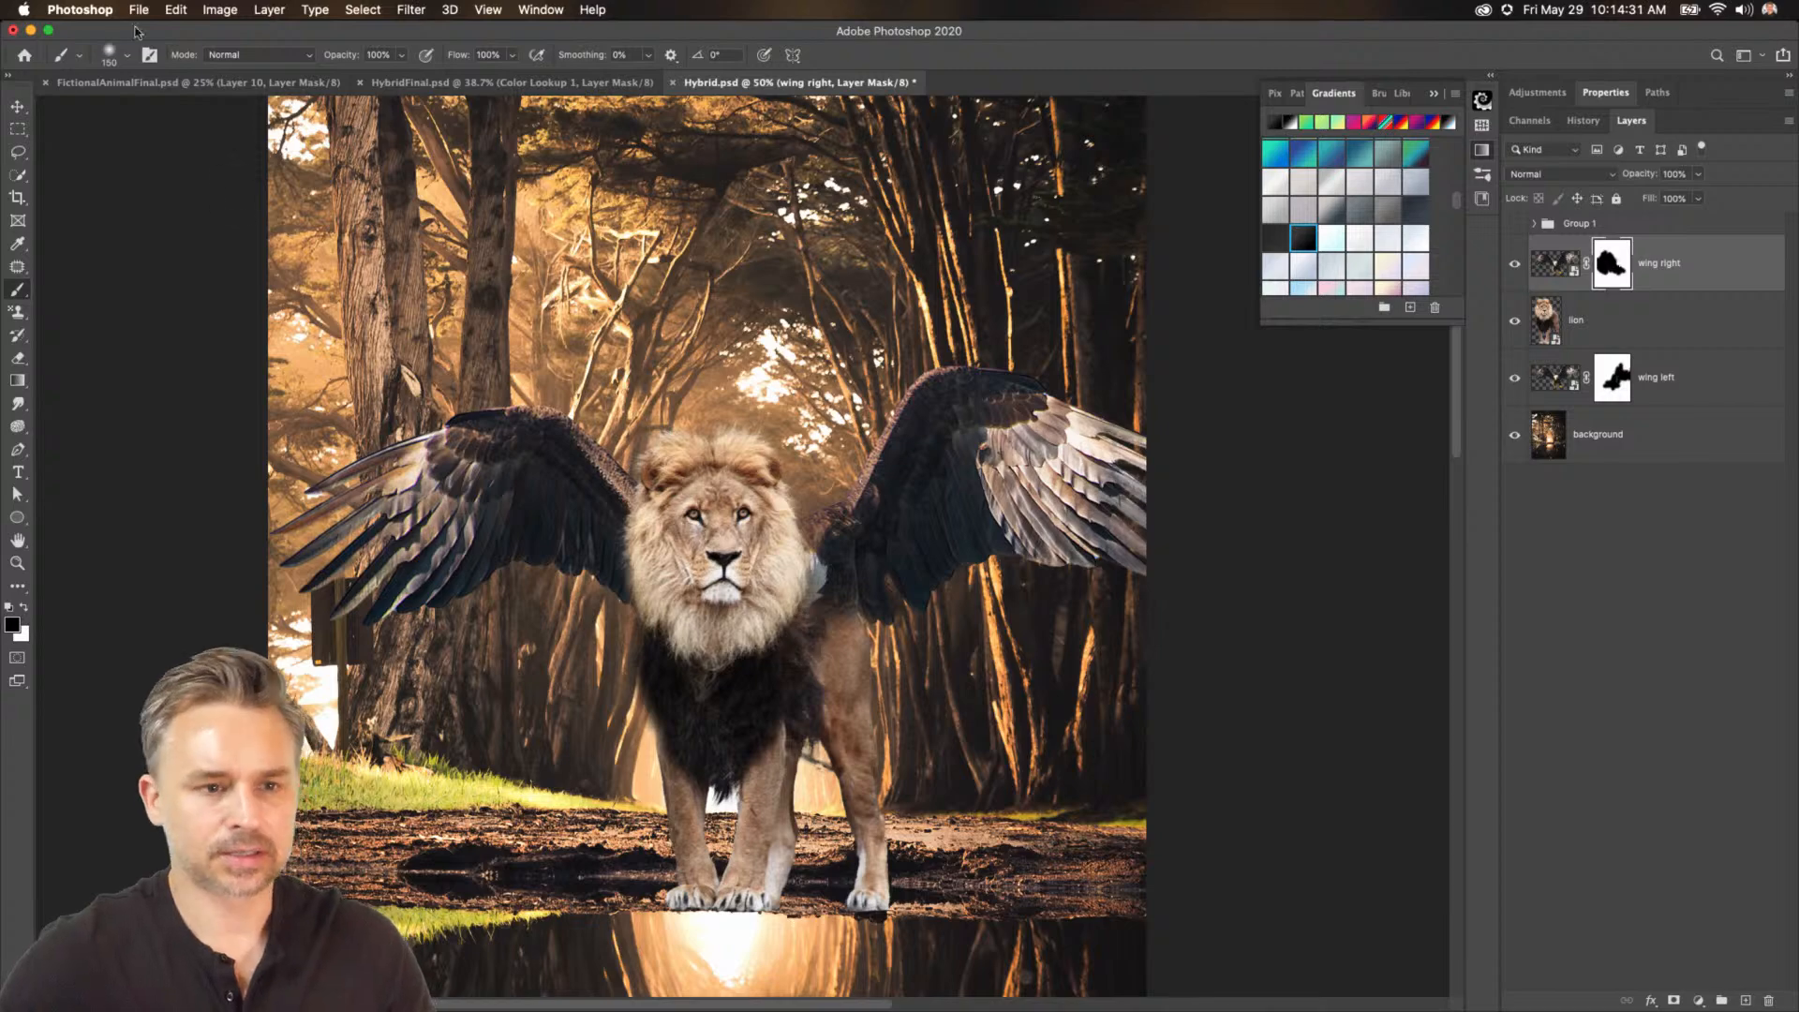
Open the brush picker's Get More Brushes page and browse Adobe's downloadable brush sets.
key(super+equal)
key(super+equal)
key(super+equal)
key(super+equal)
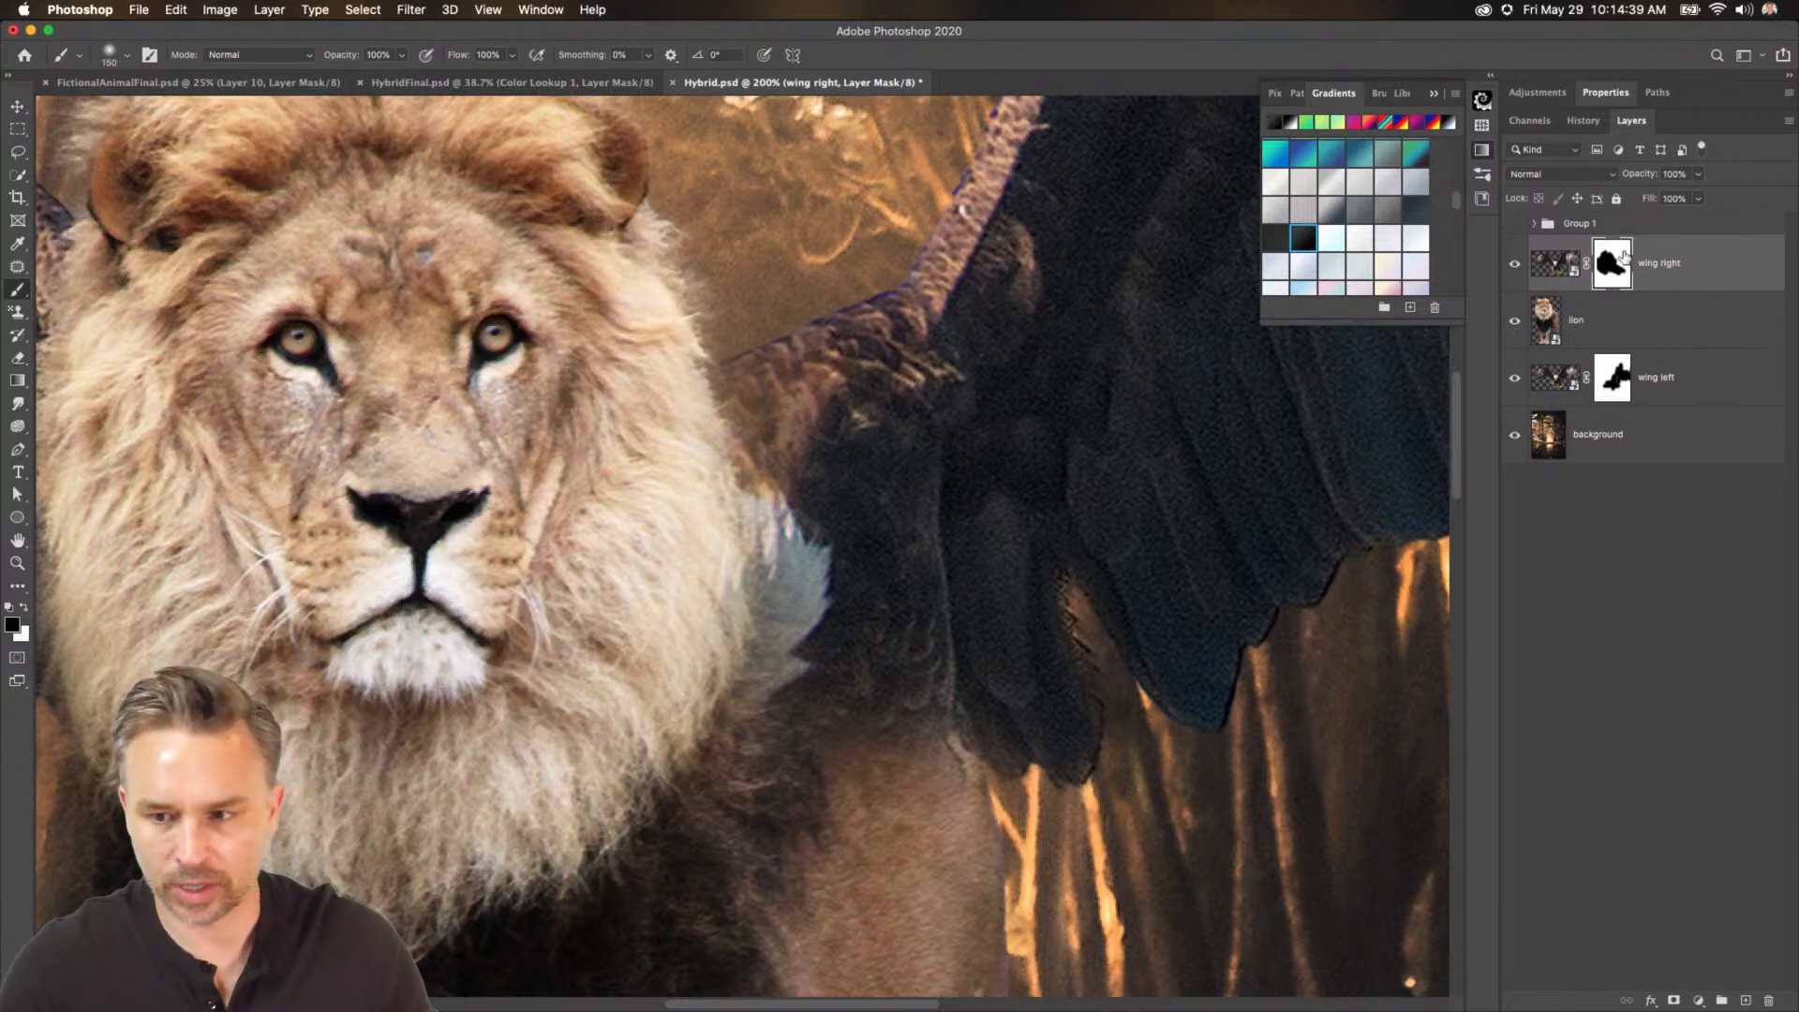
click(130, 54)
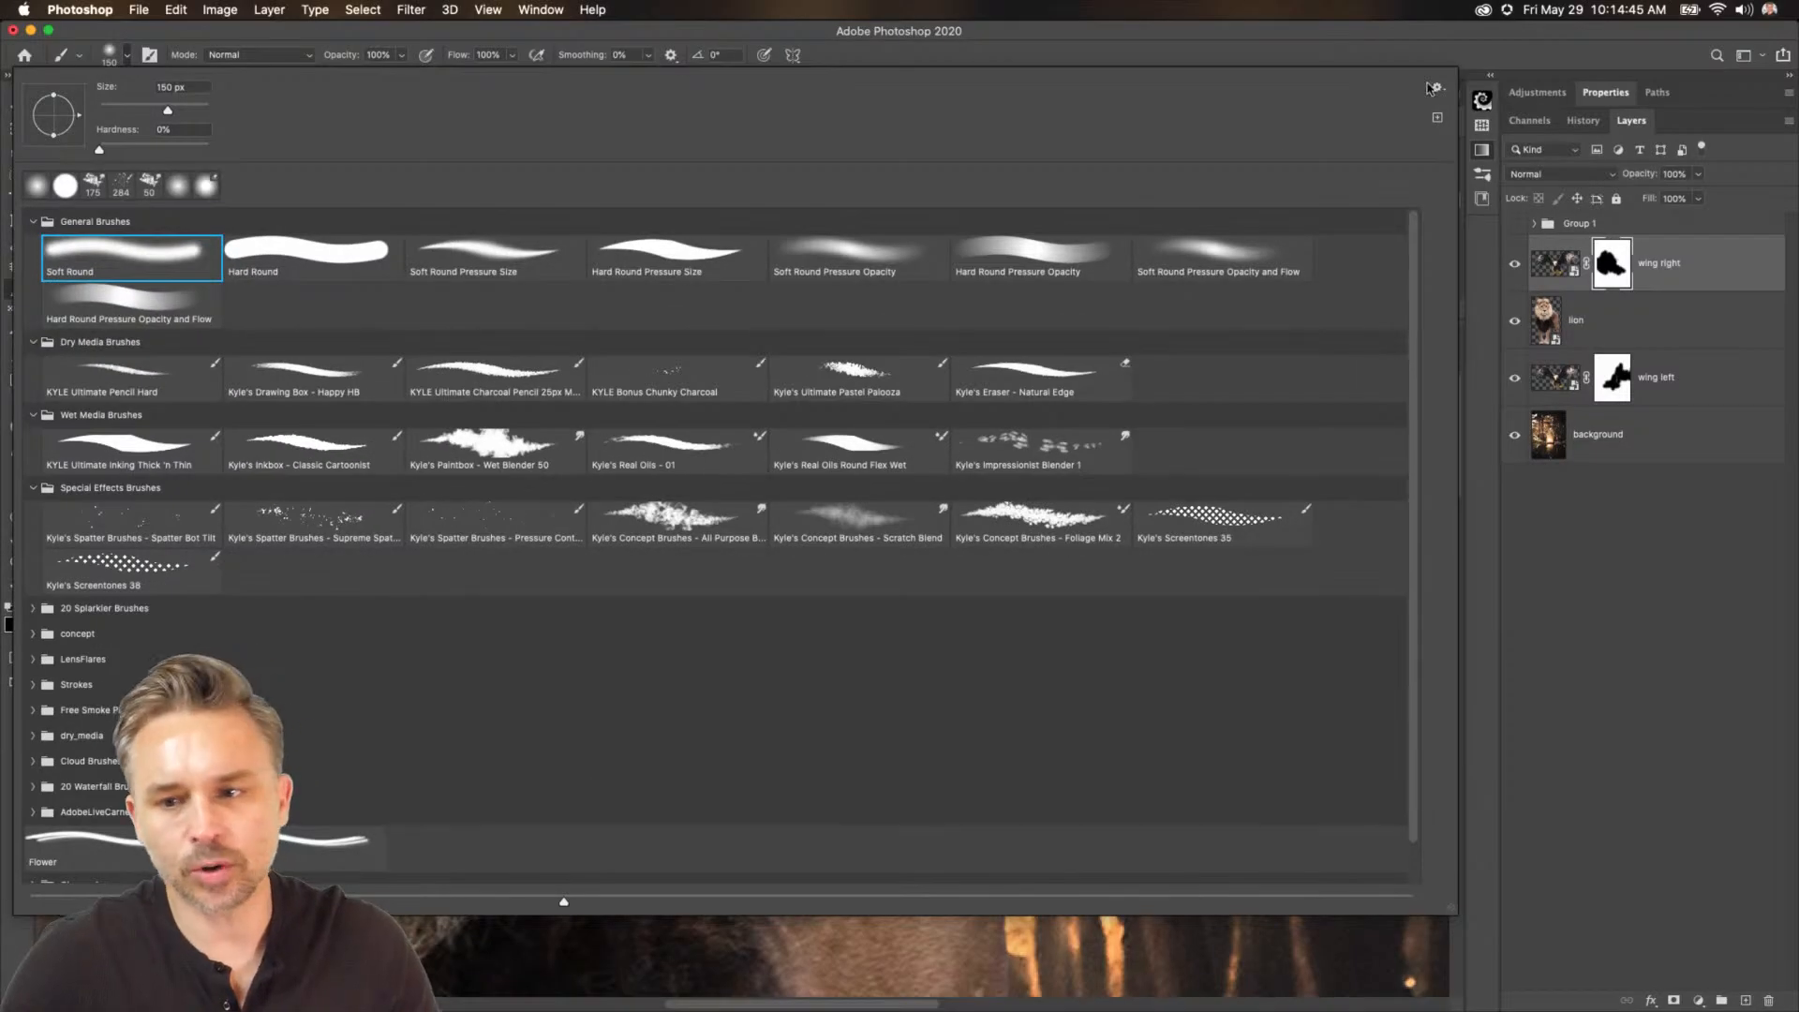
click(1434, 88)
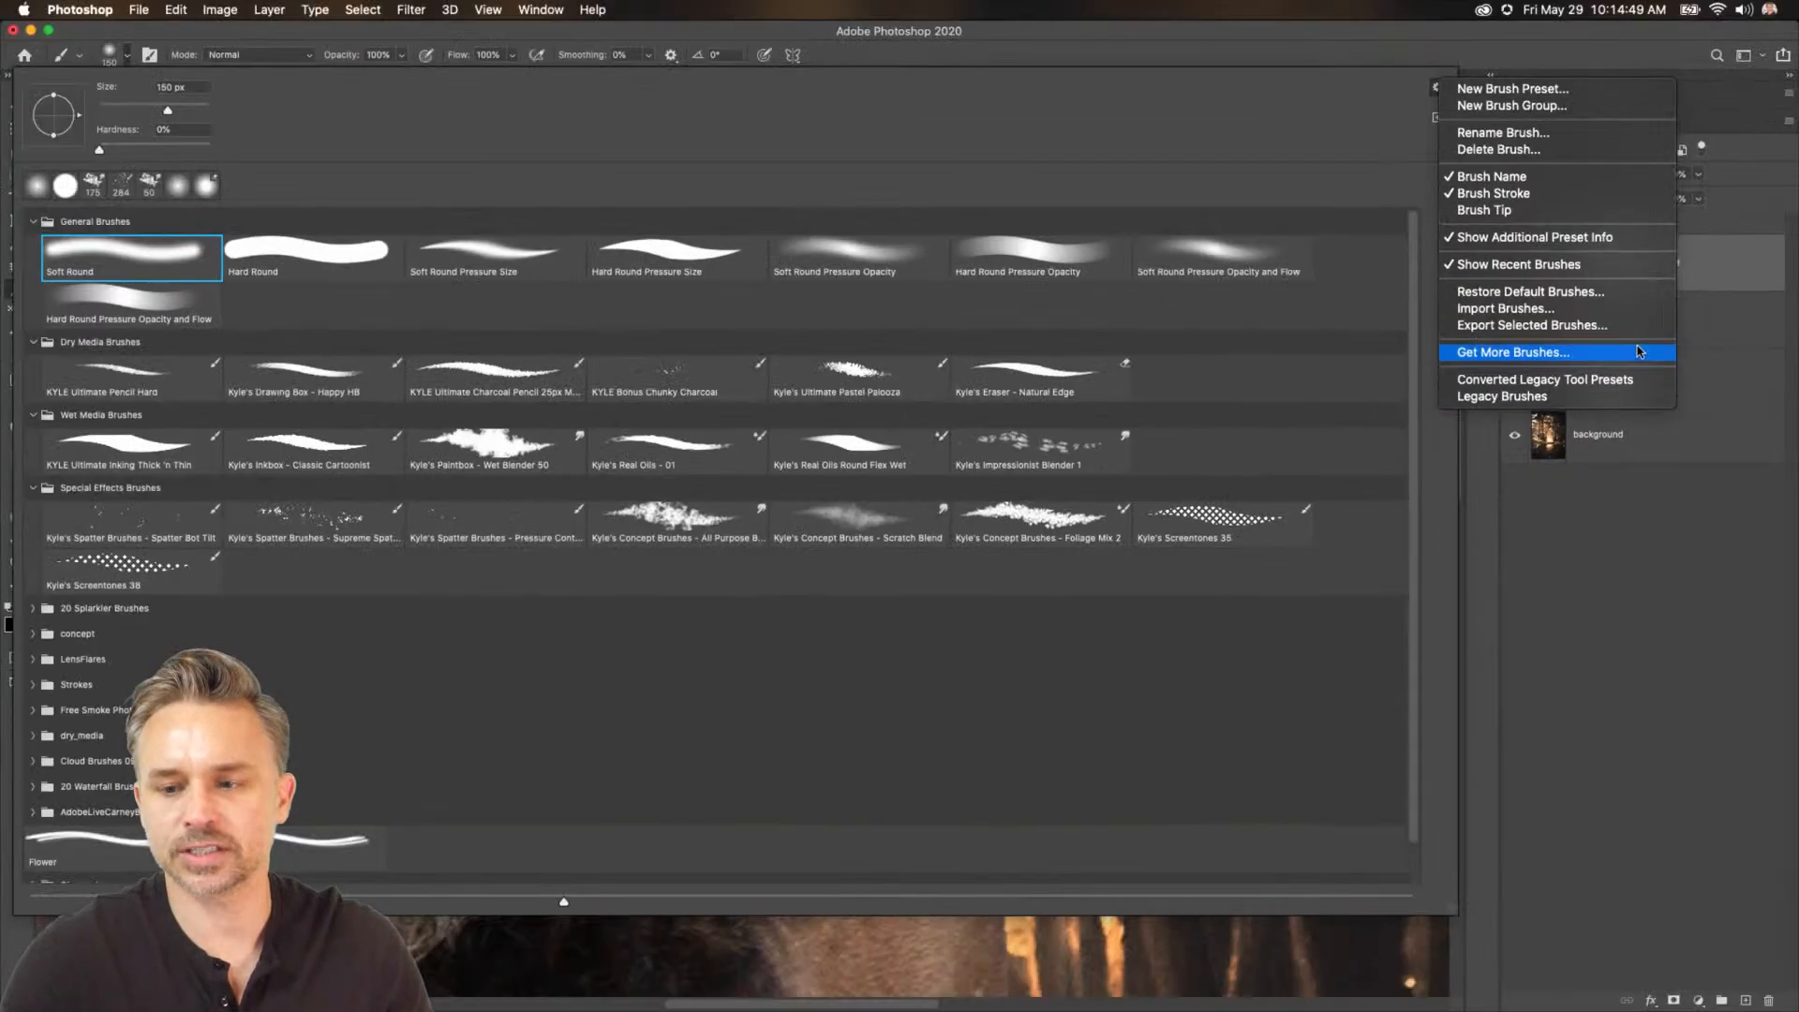
click(1644, 361)
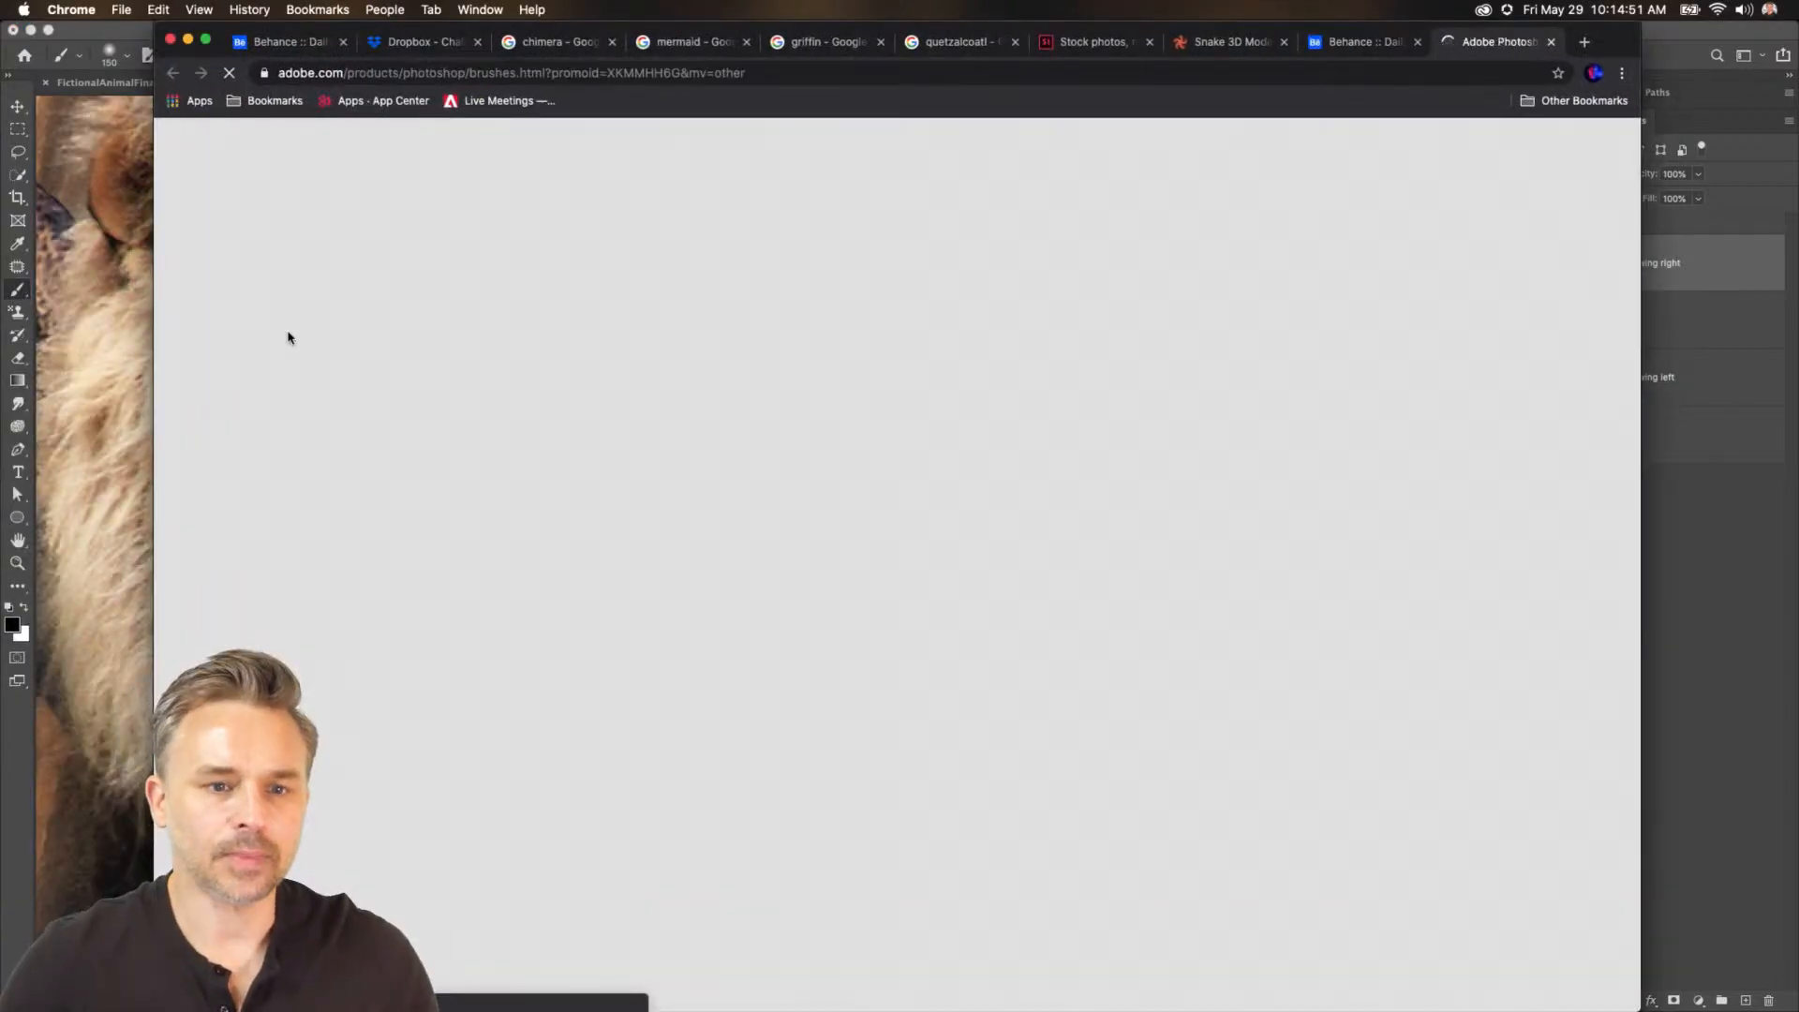
scroll(338, 426, down, 3)
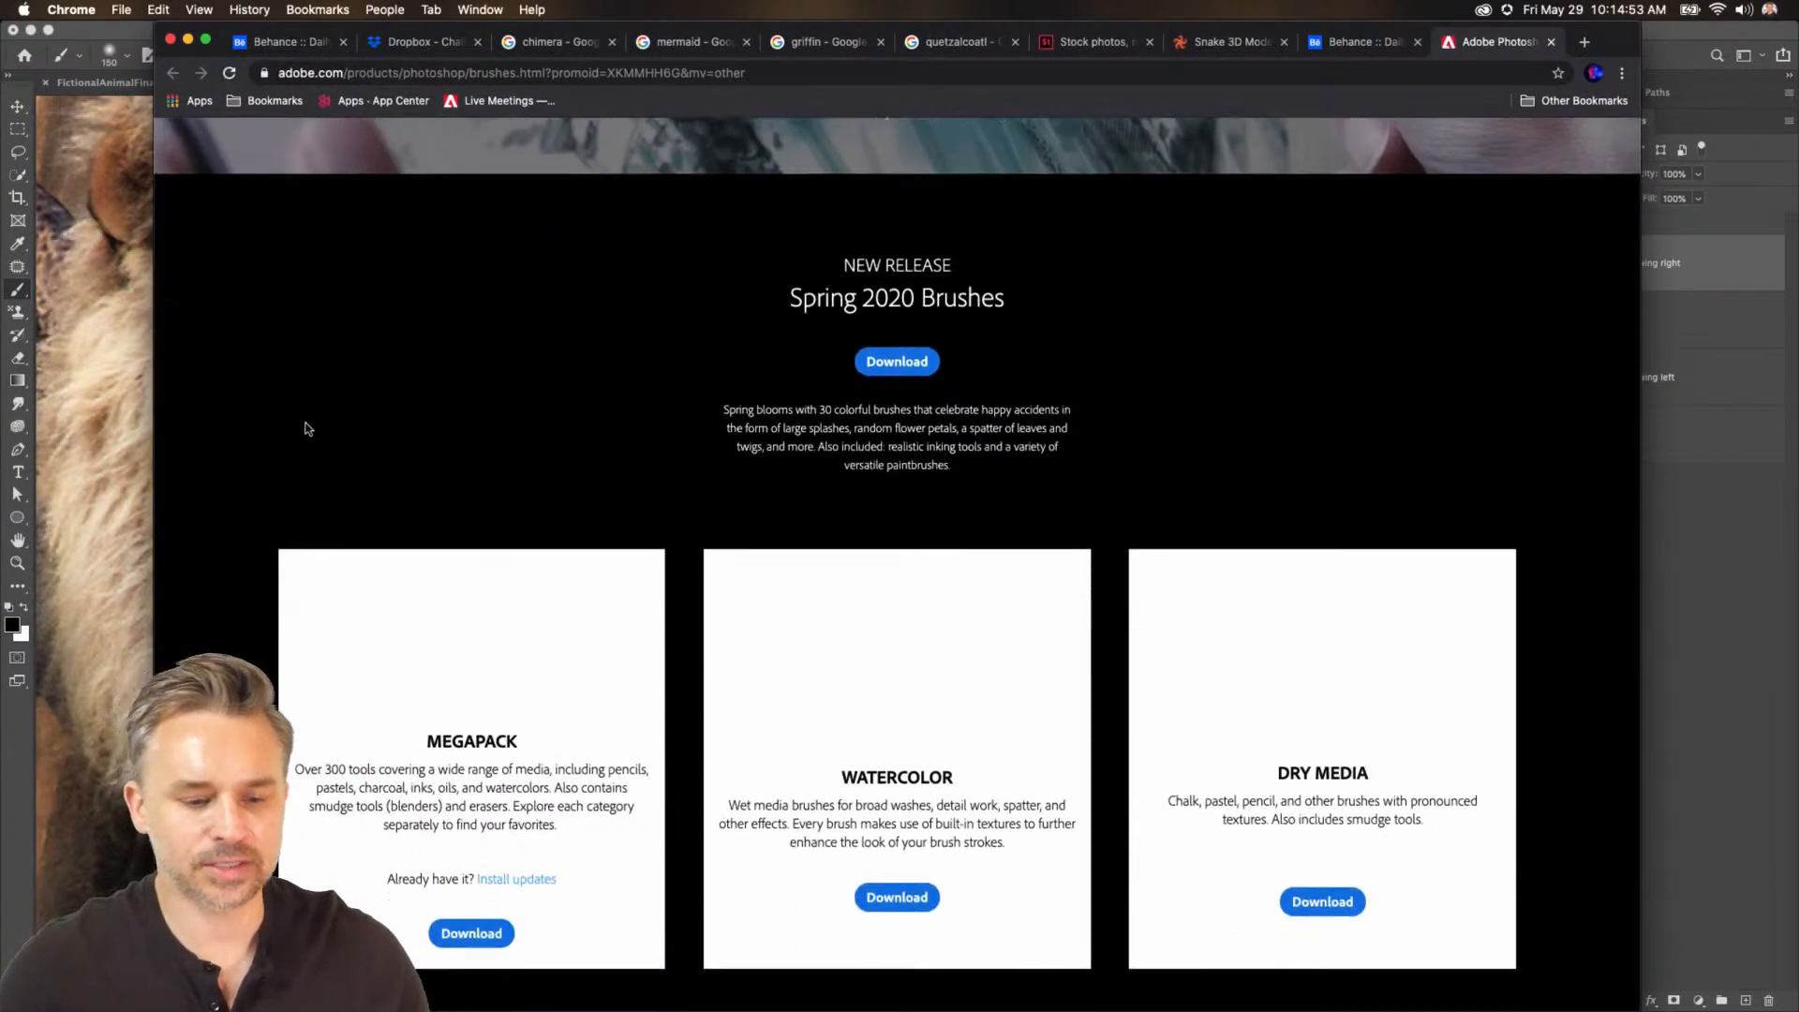
scroll(308, 428, down, 10)
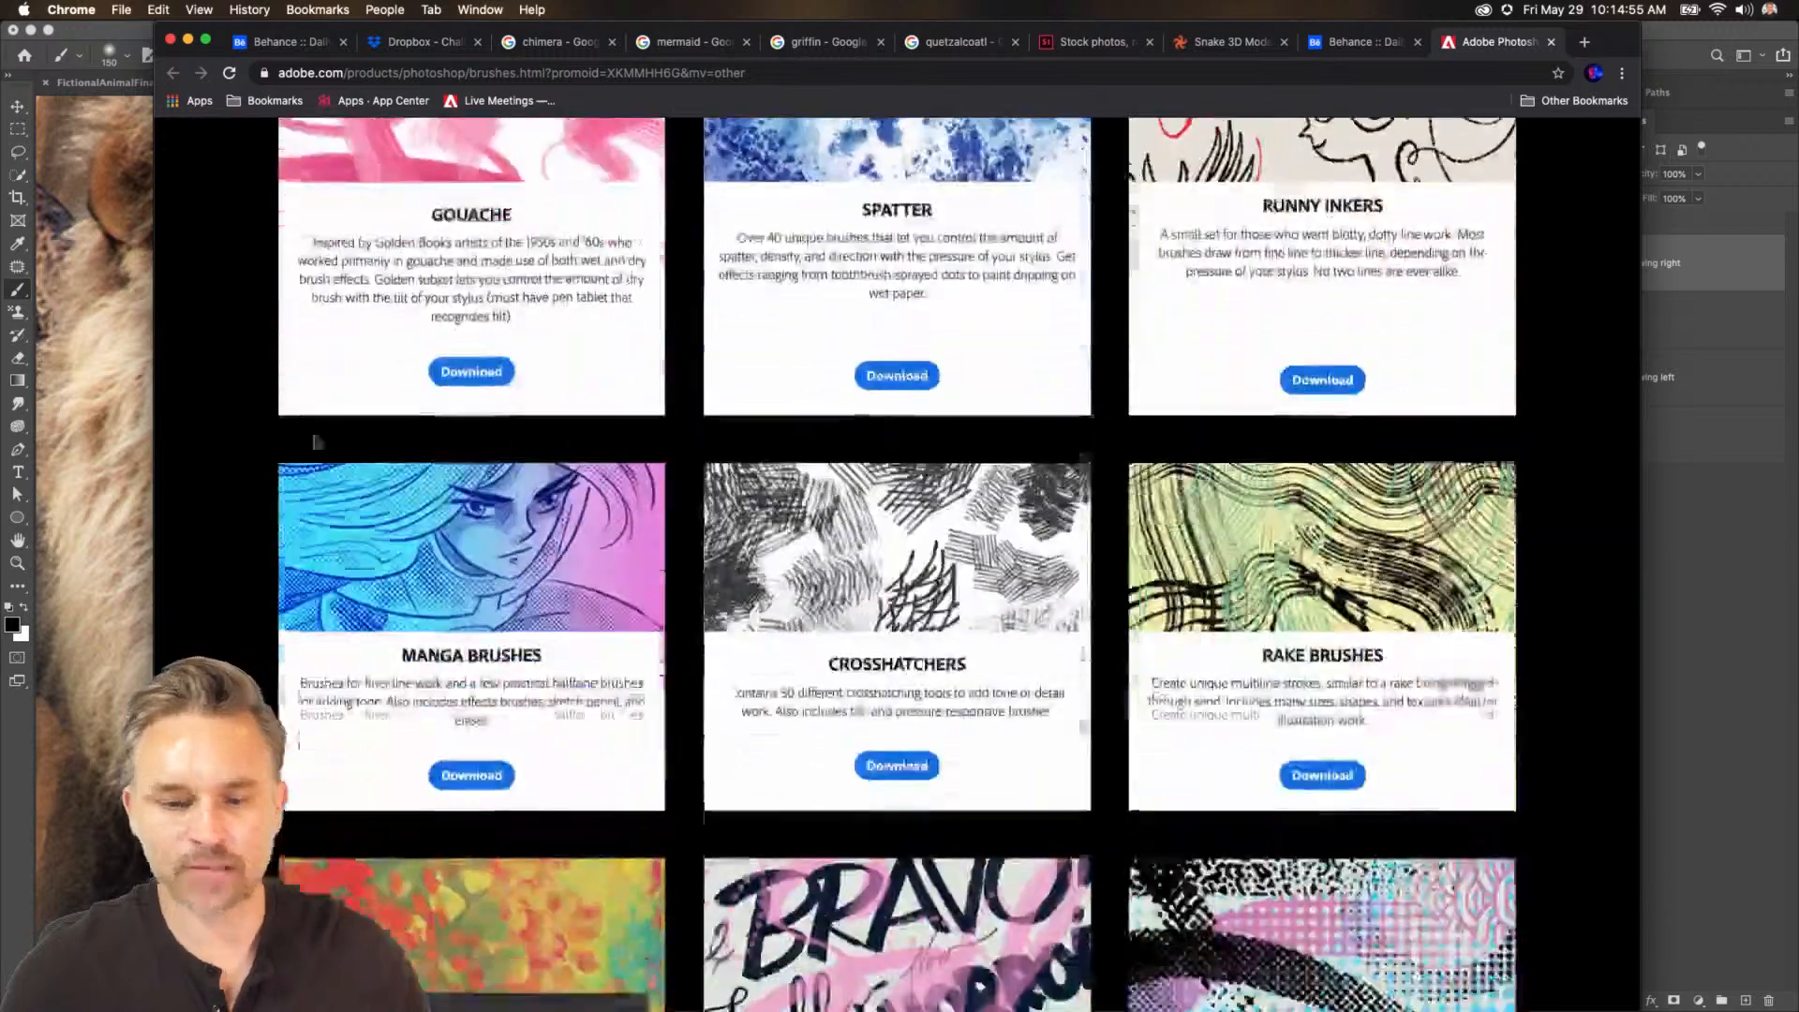
scroll(317, 441, down, 10)
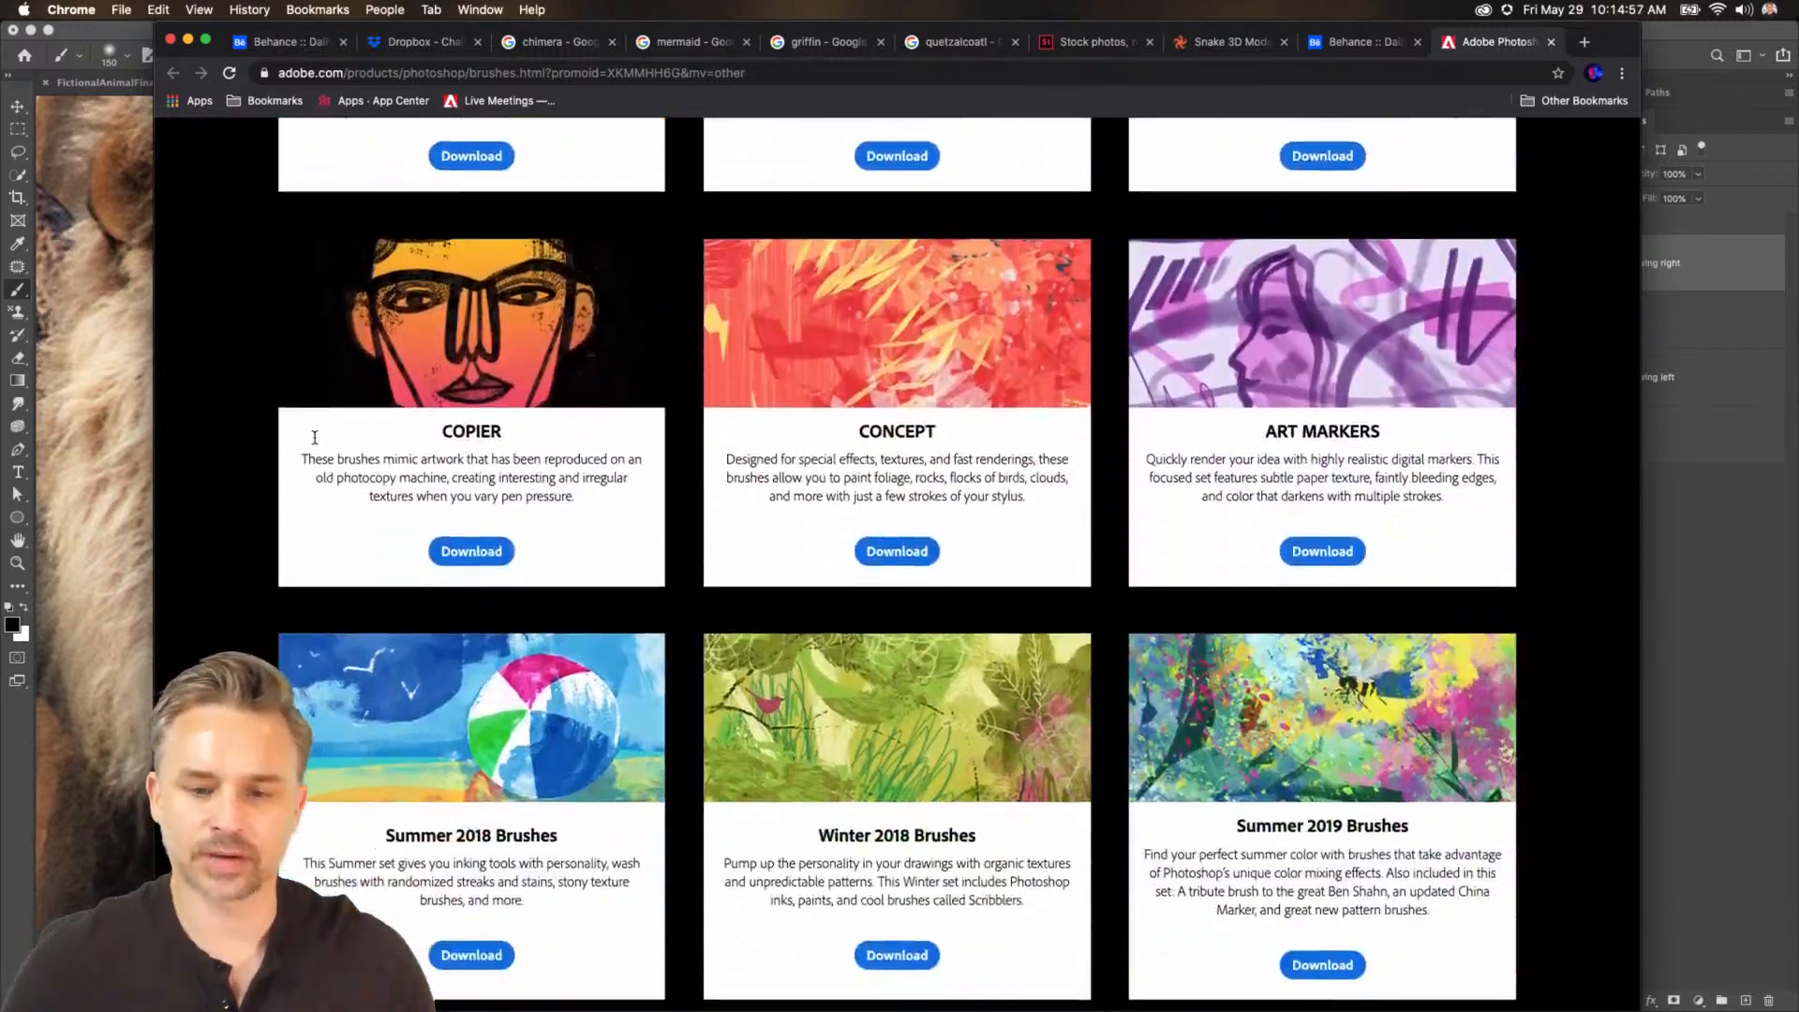
scroll(315, 438, down, 5)
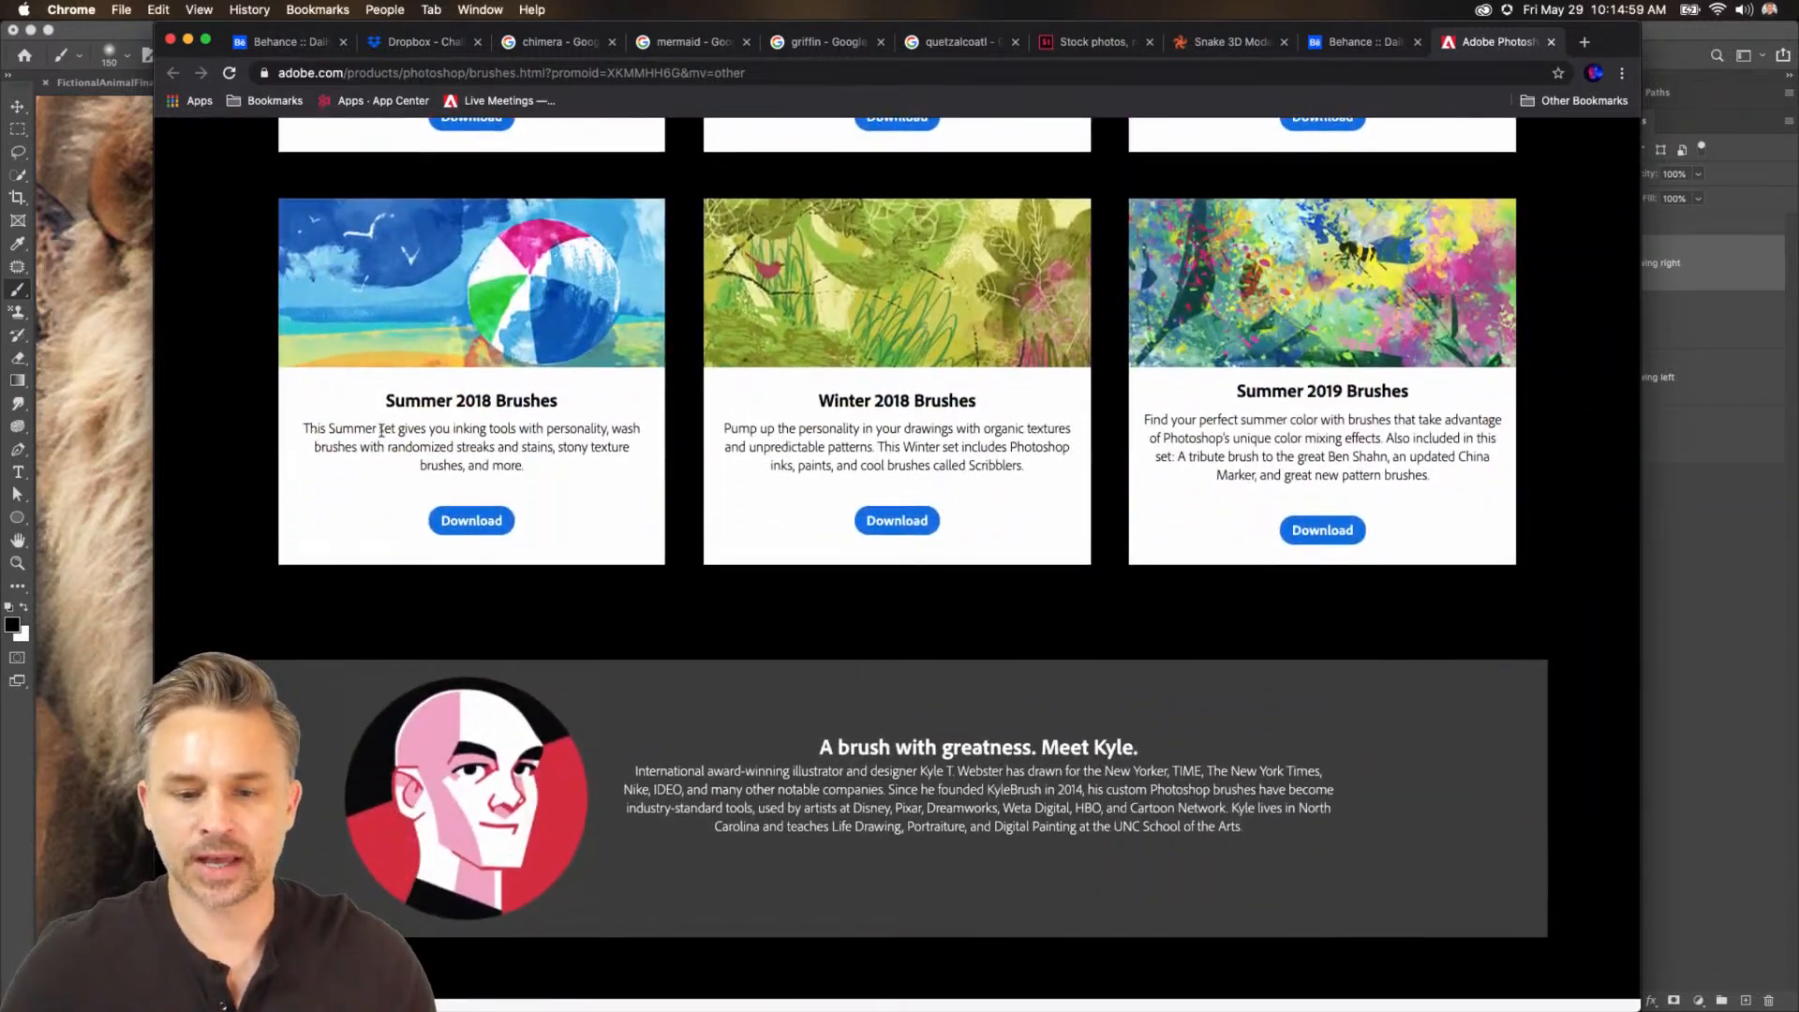
Open brusheezy.com in a new browser tab.
click(1586, 43)
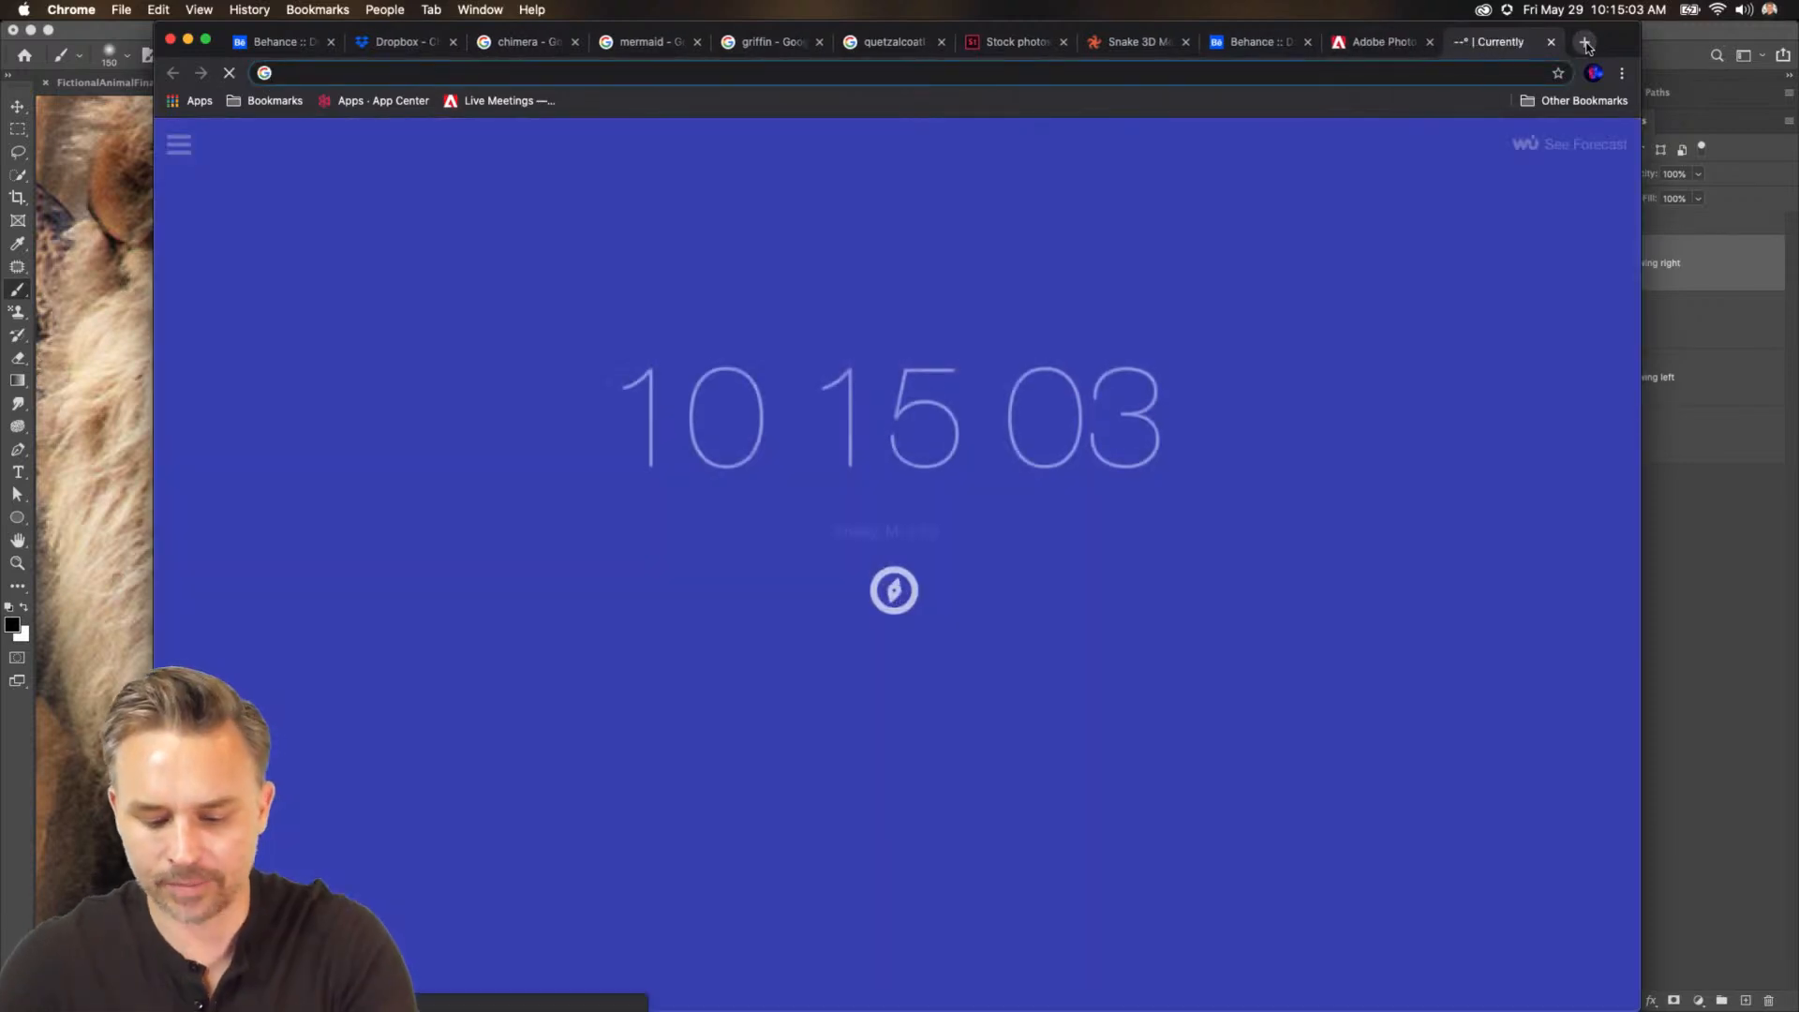
text(brusheezy.com/free/sparks)
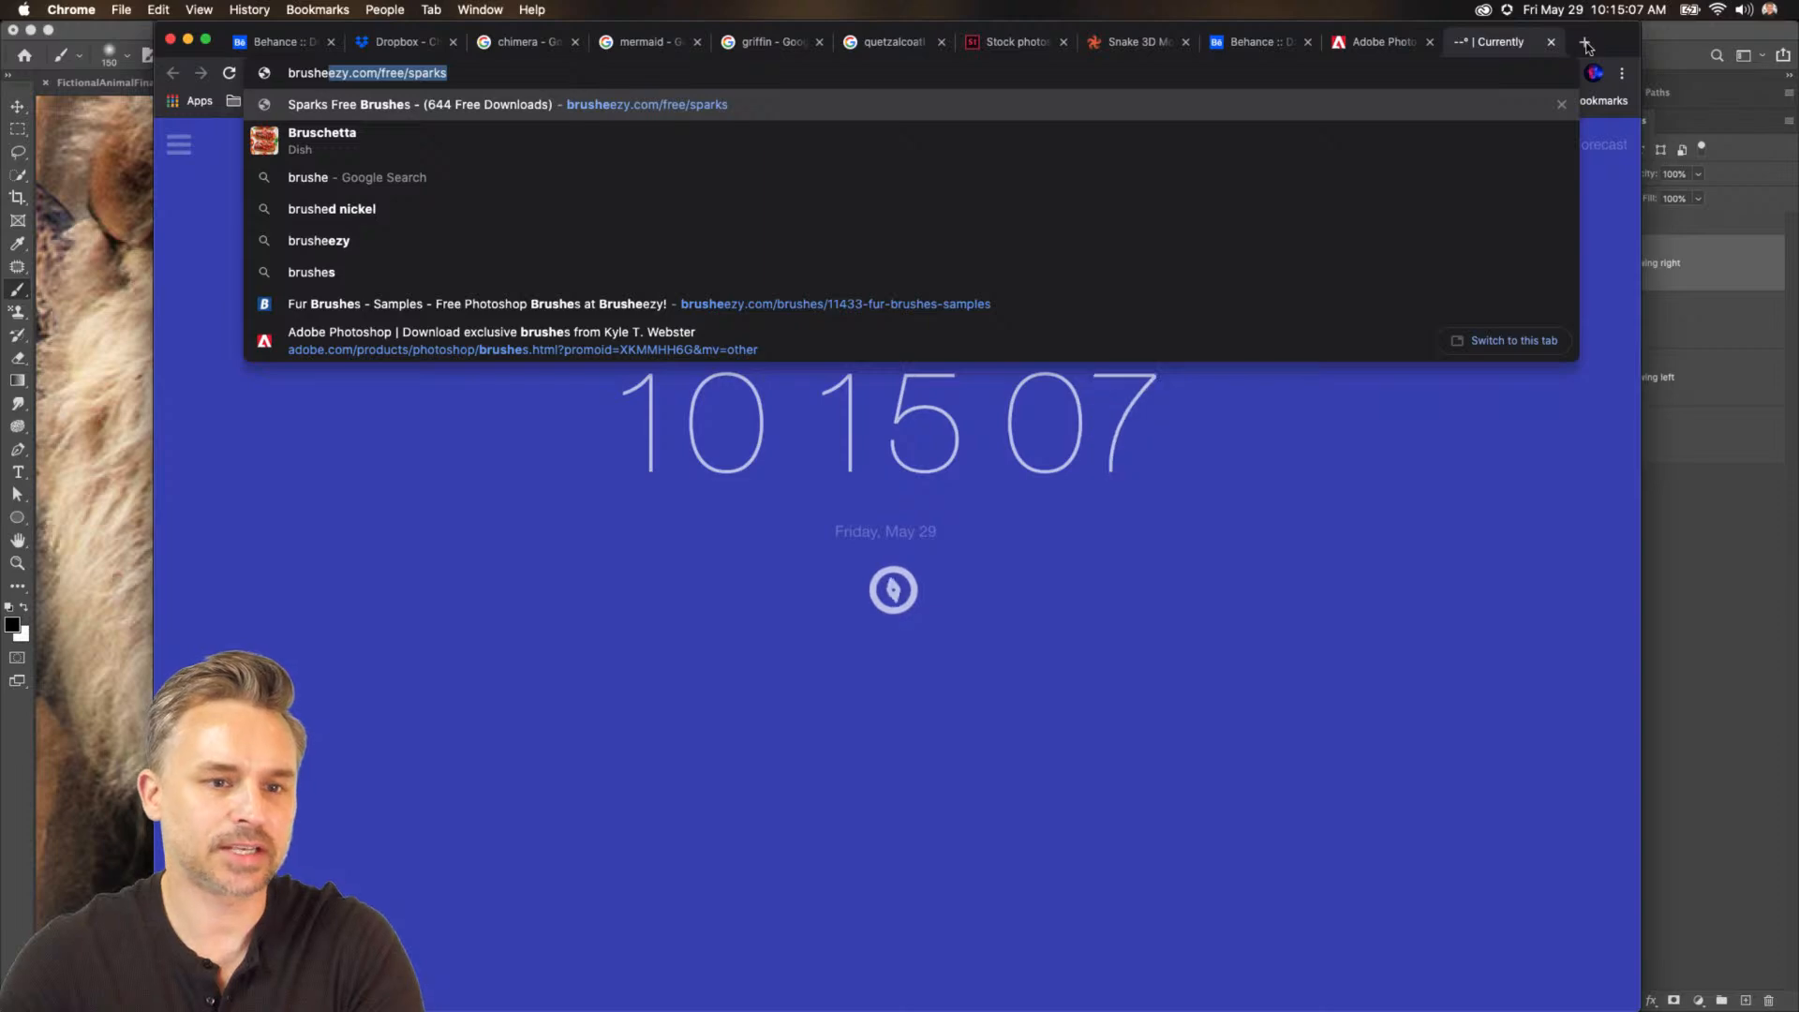
key(Return)
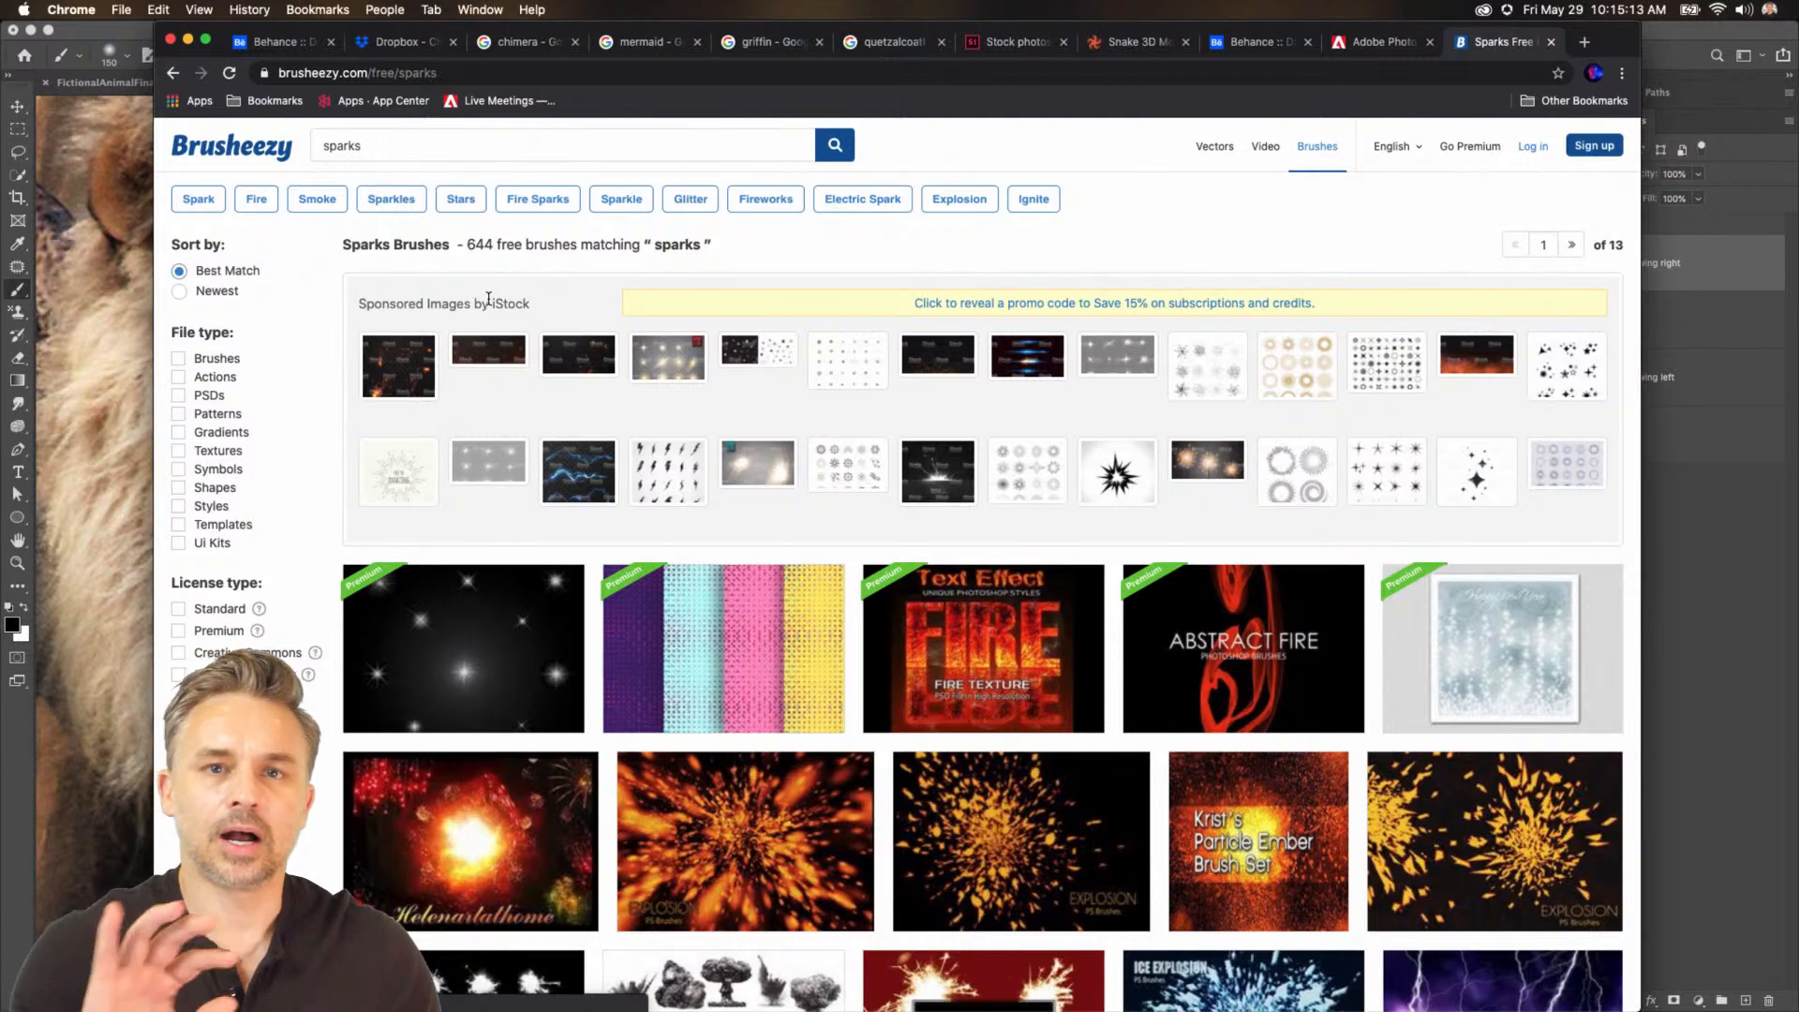
Search Brusheezy for fur and open the Fur Brushes - Samples download page.
key(super+a)
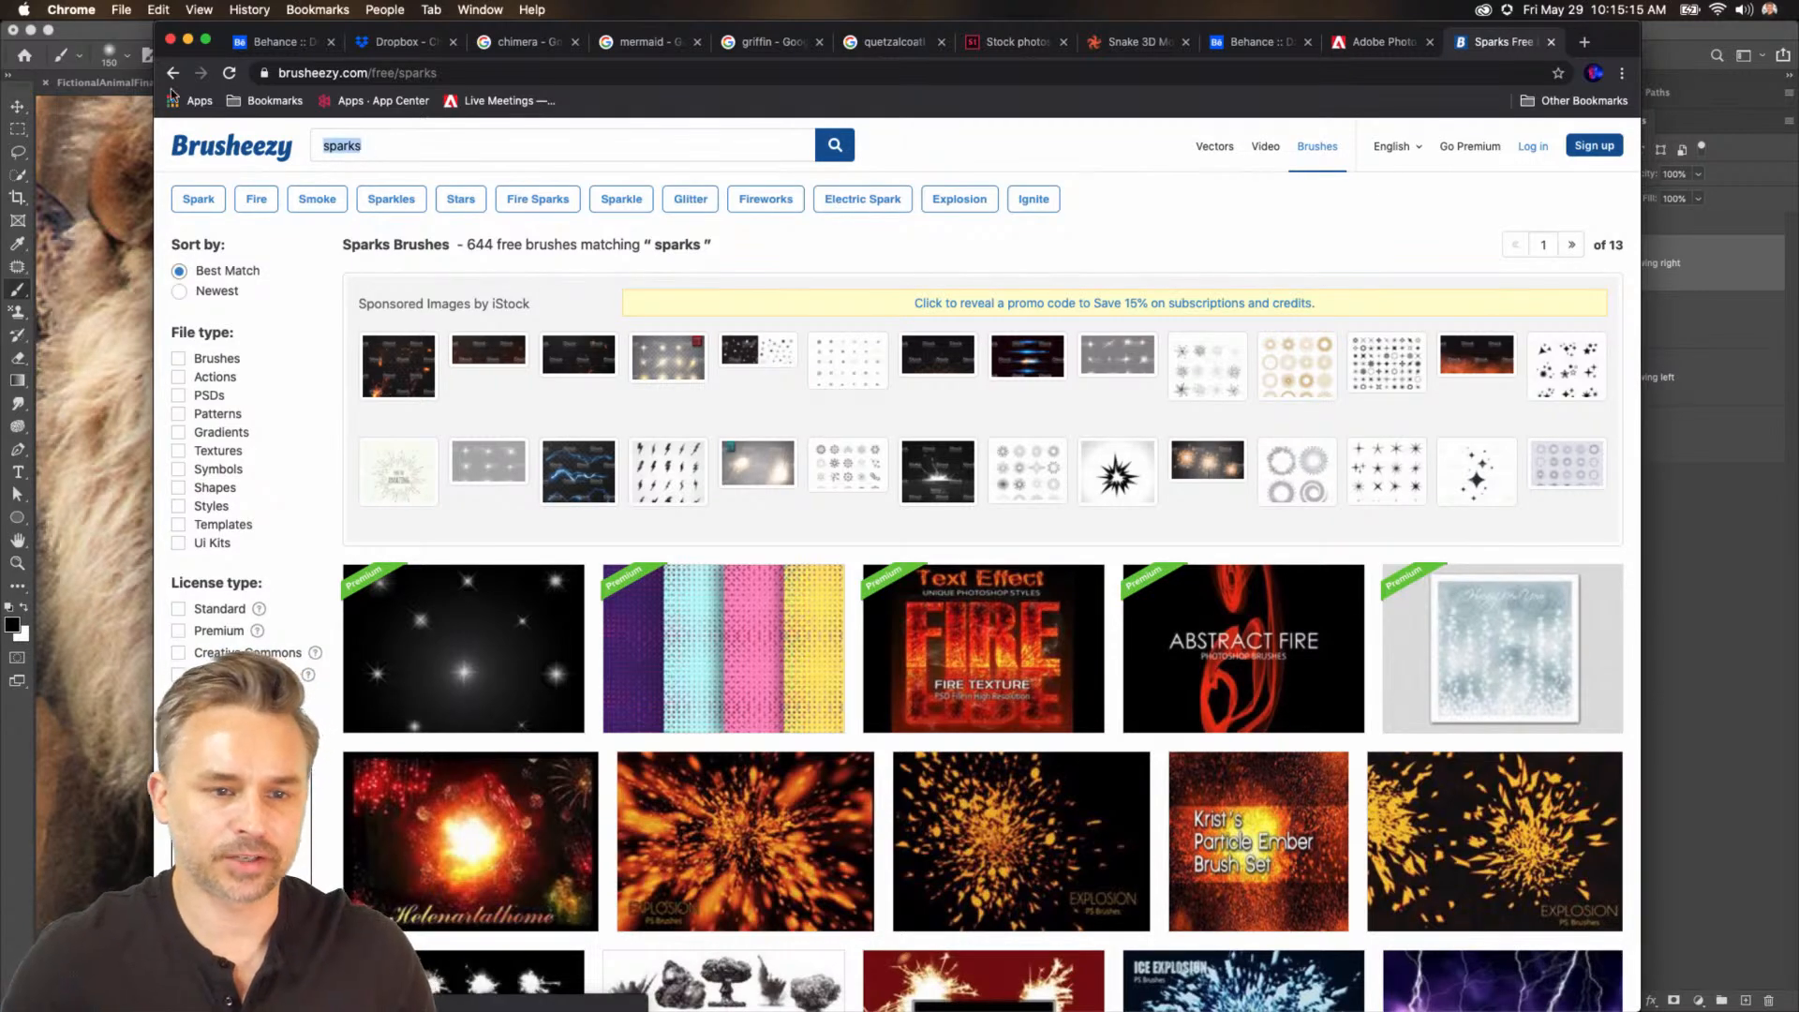
text(fur)
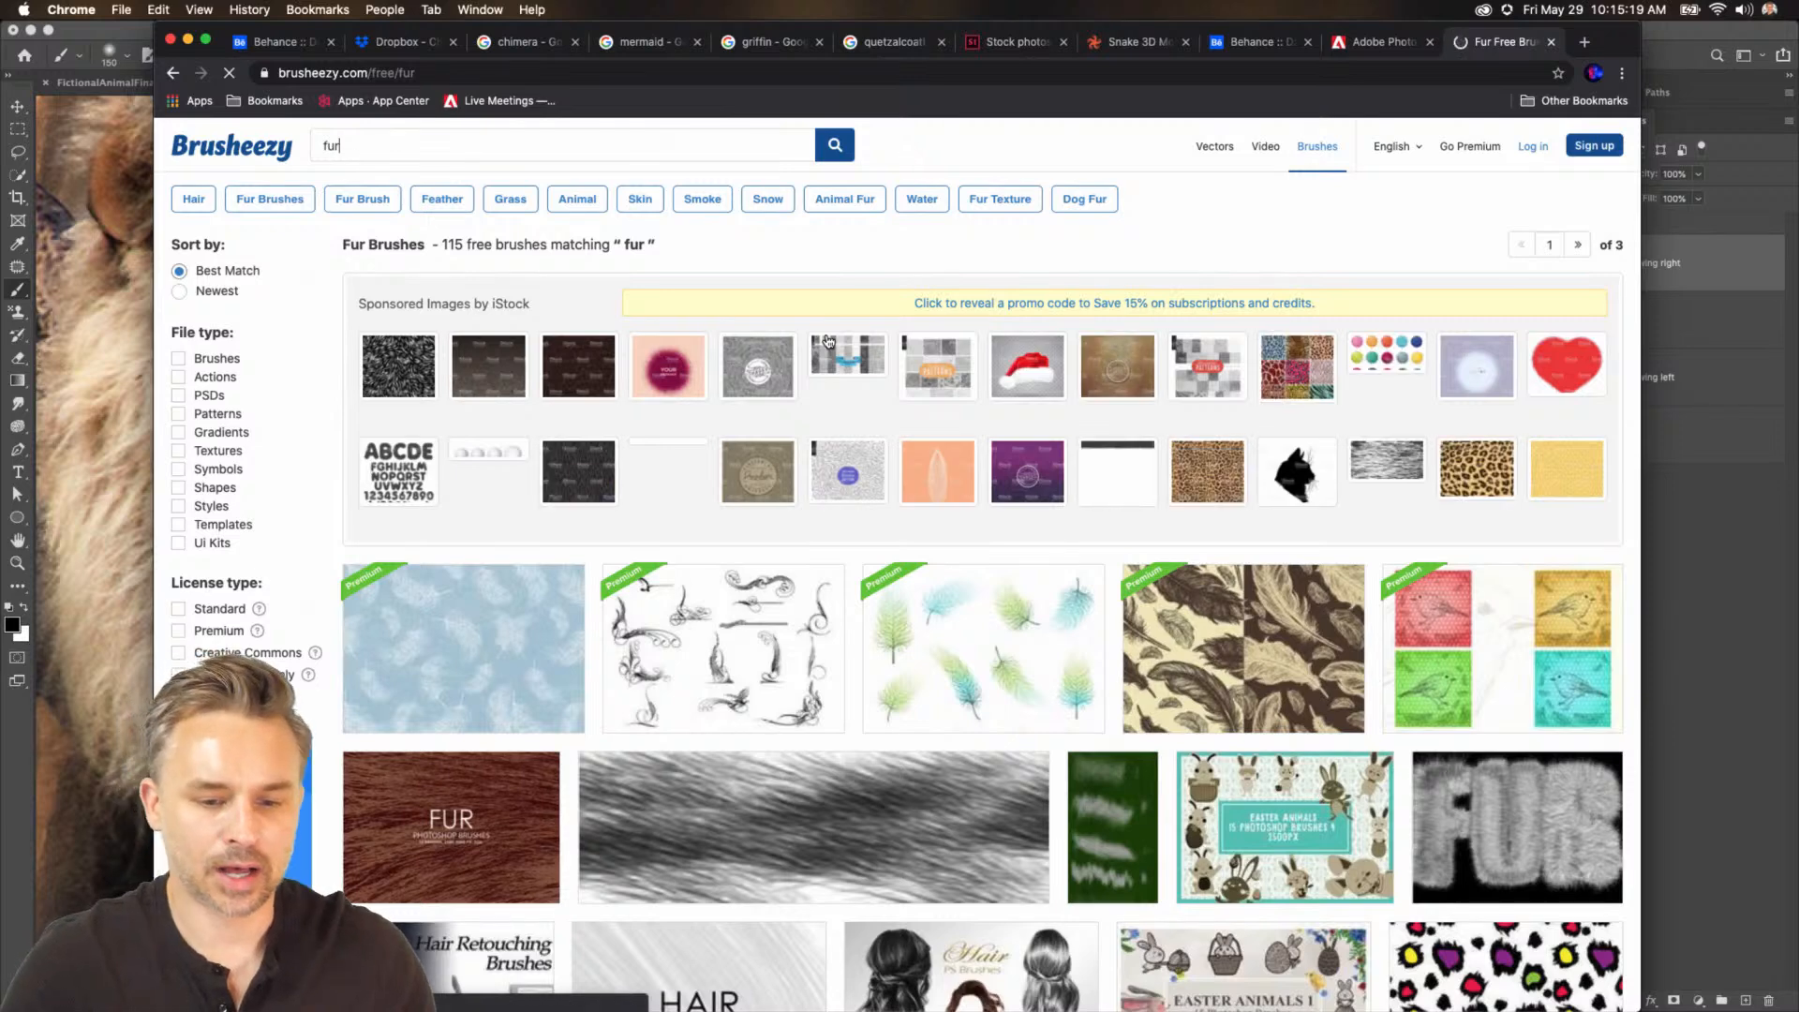
scroll(672, 805, down, 2)
scroll(672, 805, down, 1)
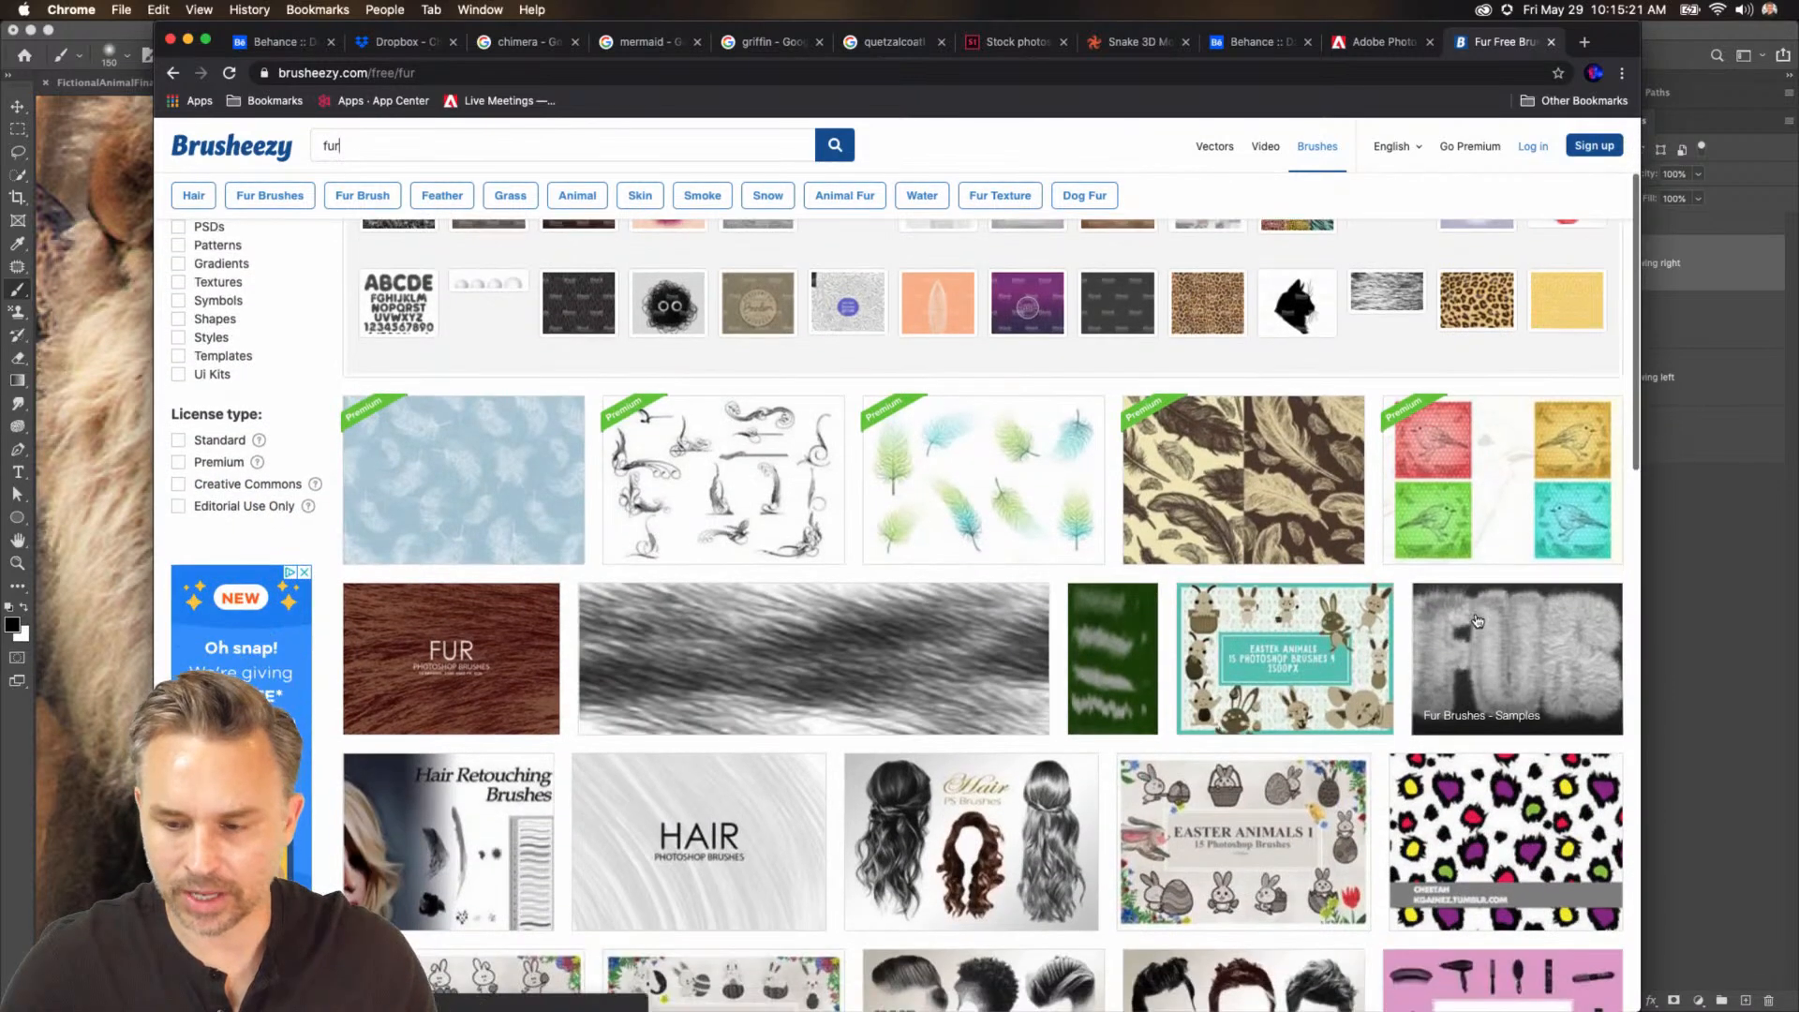
click(1479, 640)
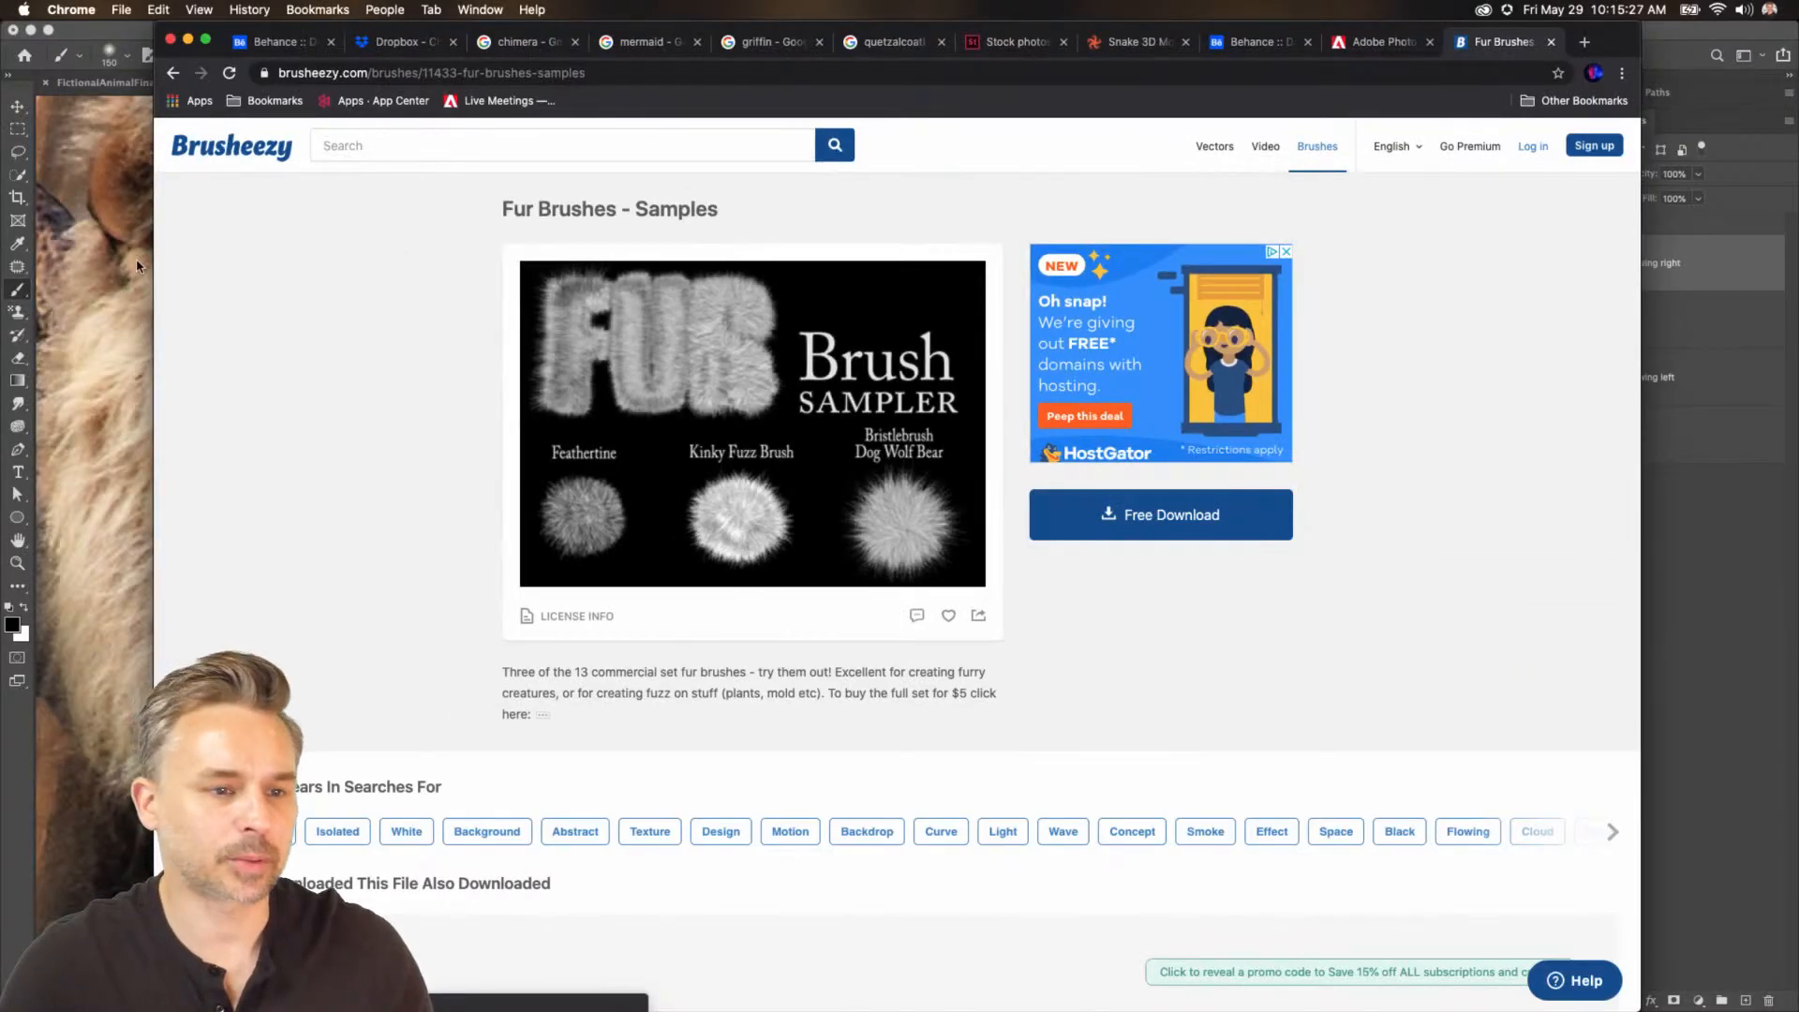
Return to Photoshop and select the kinkyfuzzbrush from the Fur folder in the brush picker.
key(super+Tab)
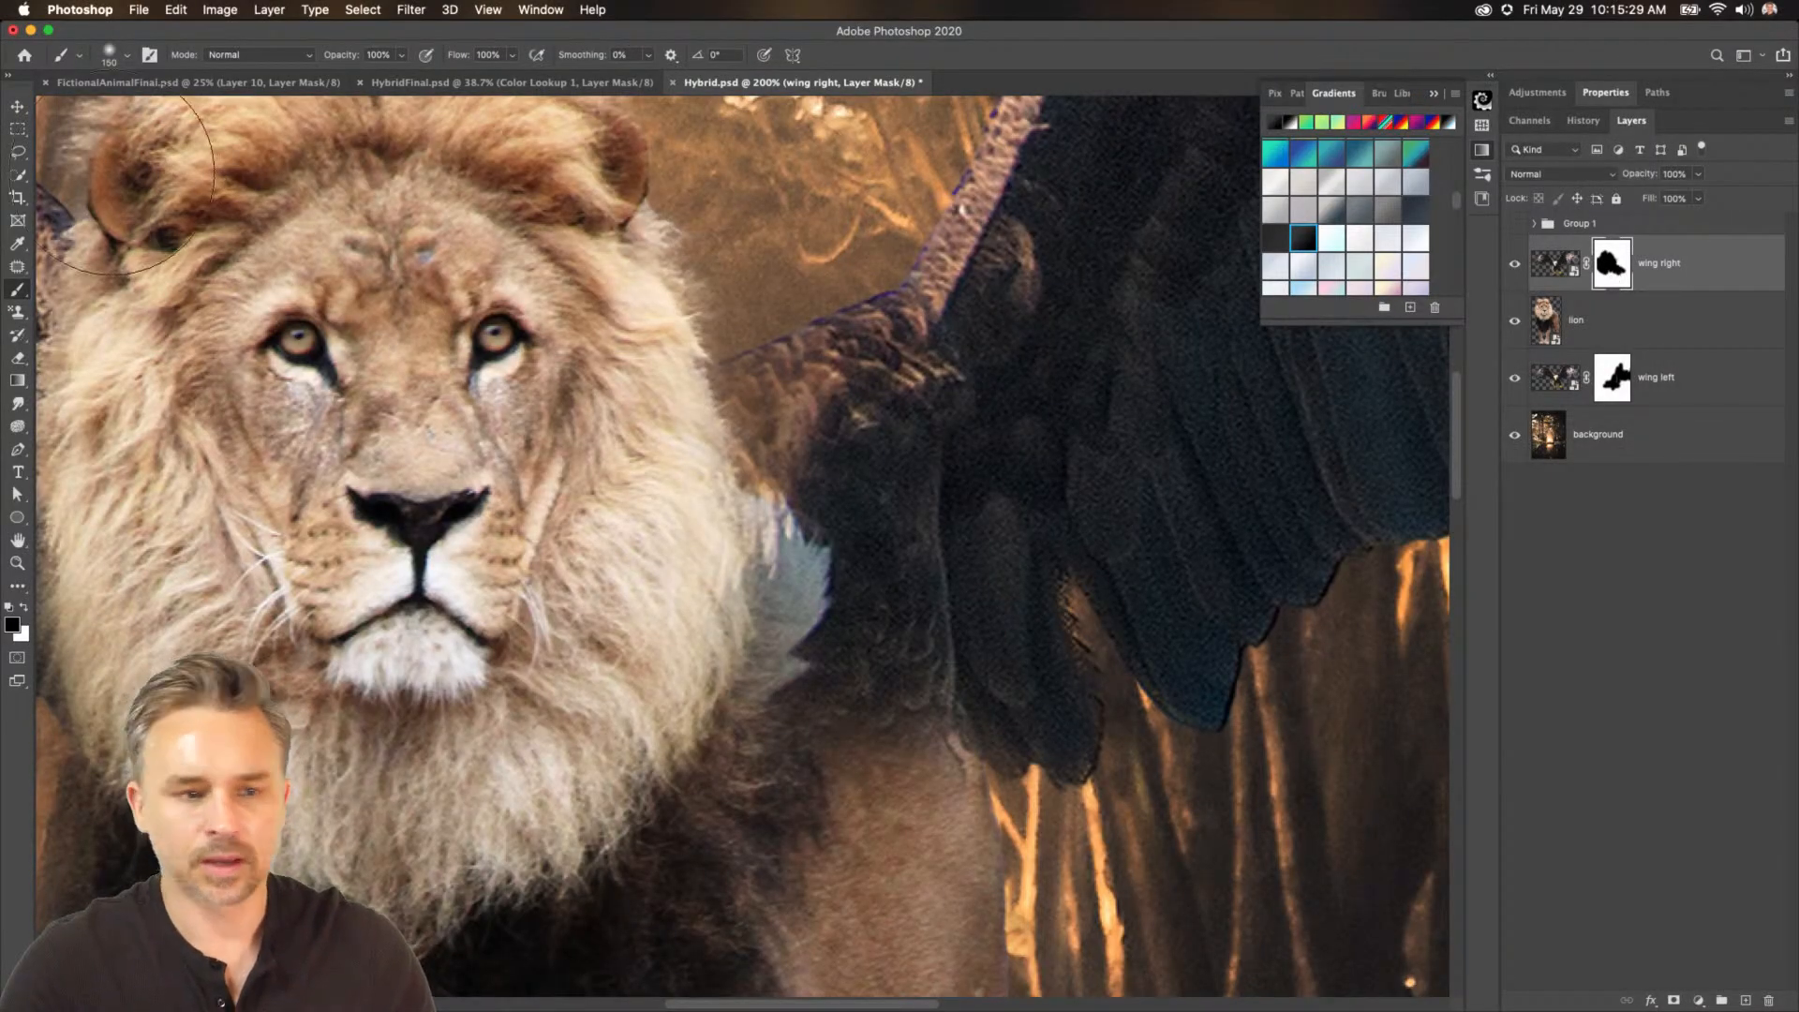
click(123, 58)
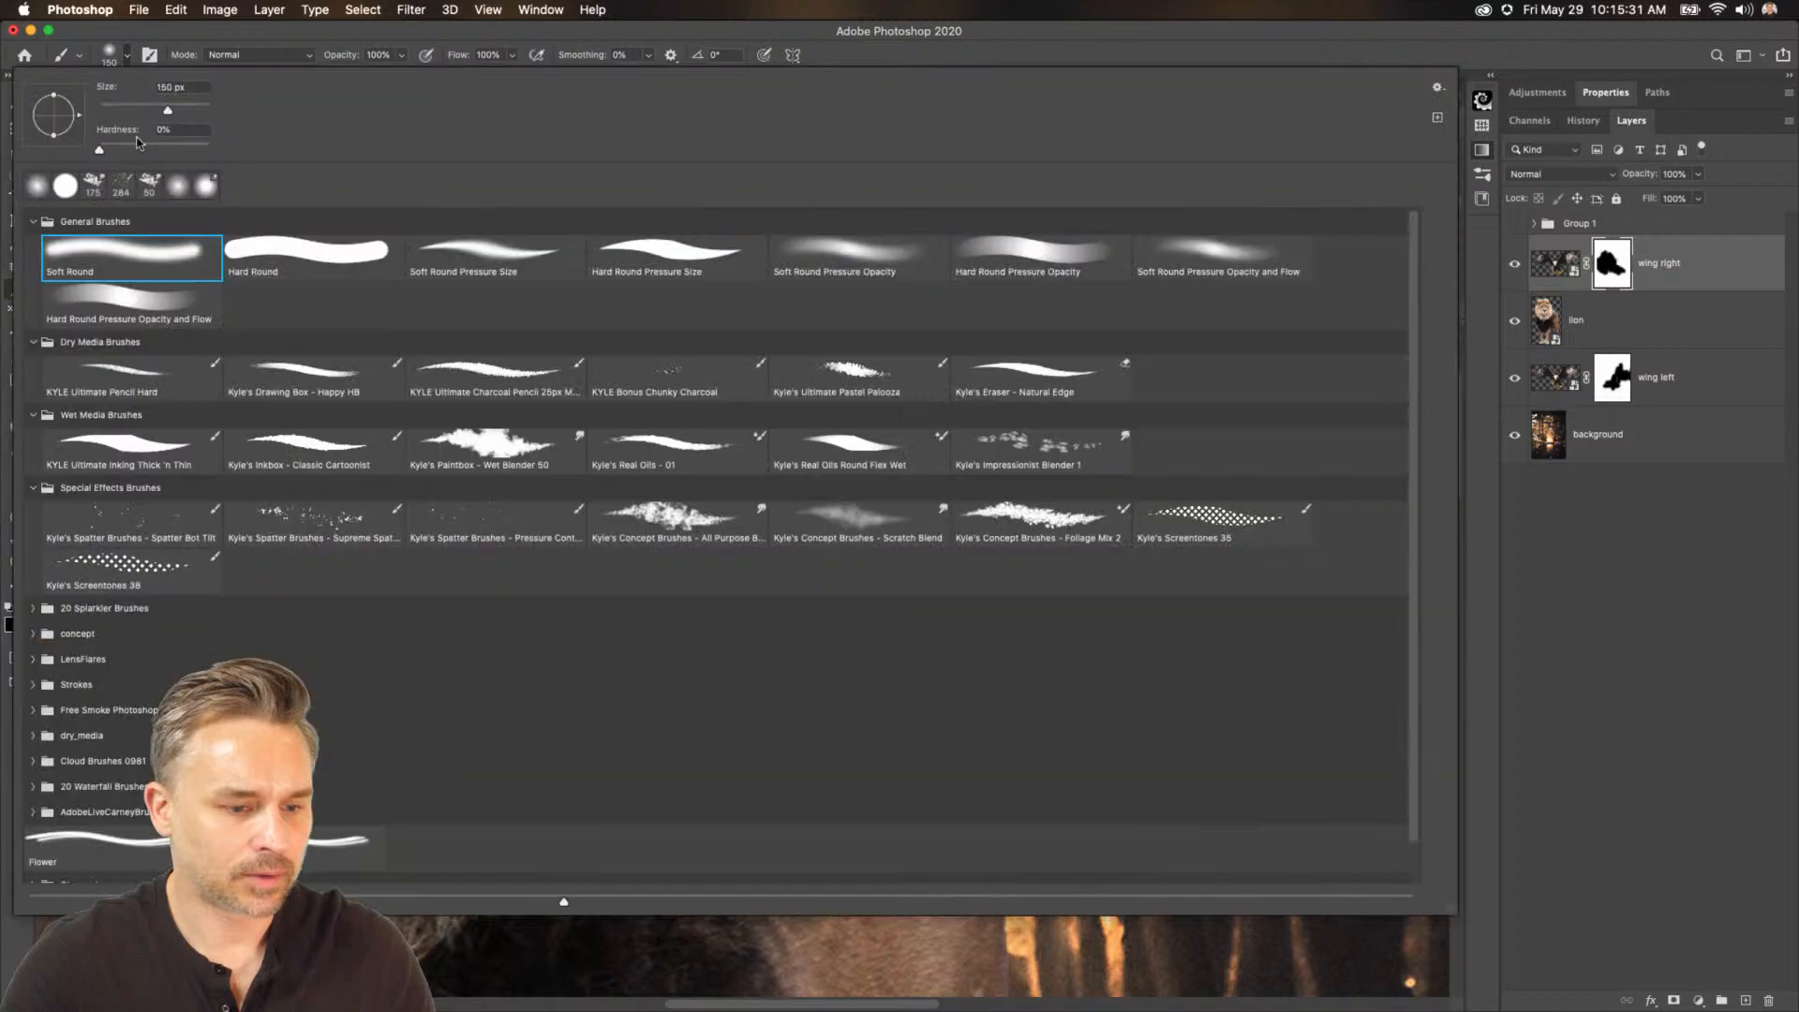
scroll(101, 628, down, 1)
scroll(100, 628, down, 1)
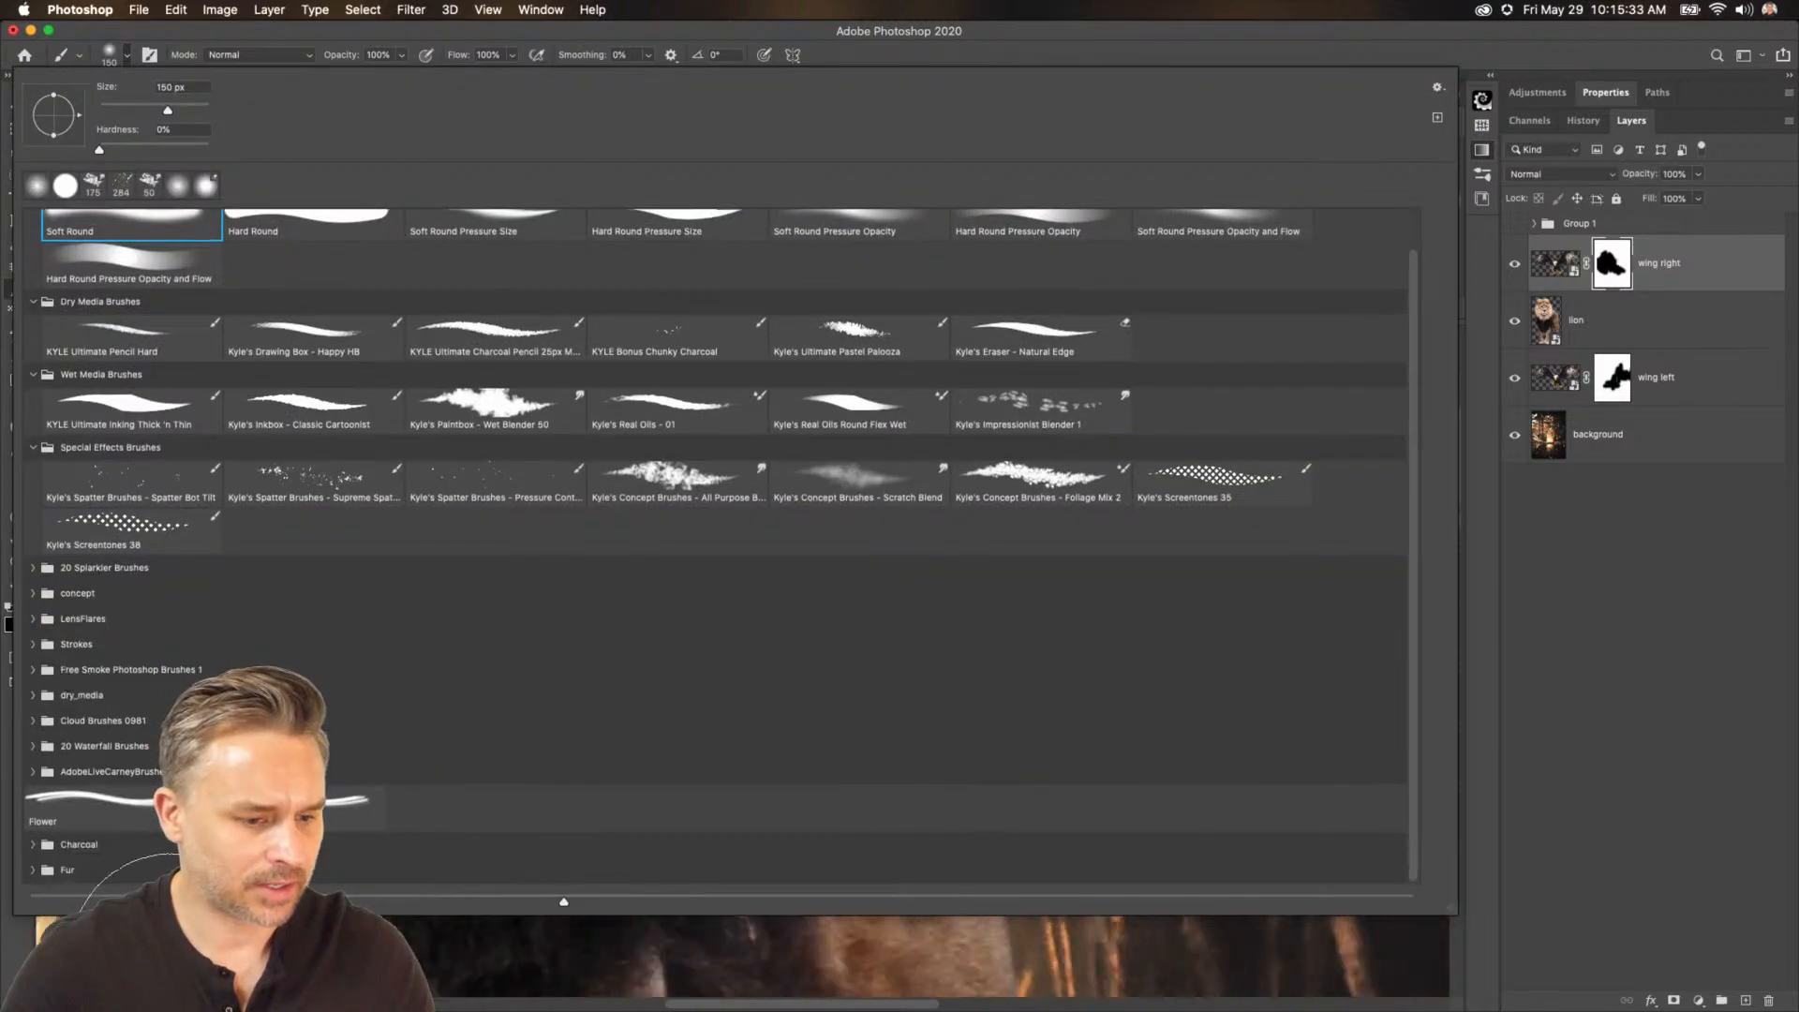
click(35, 872)
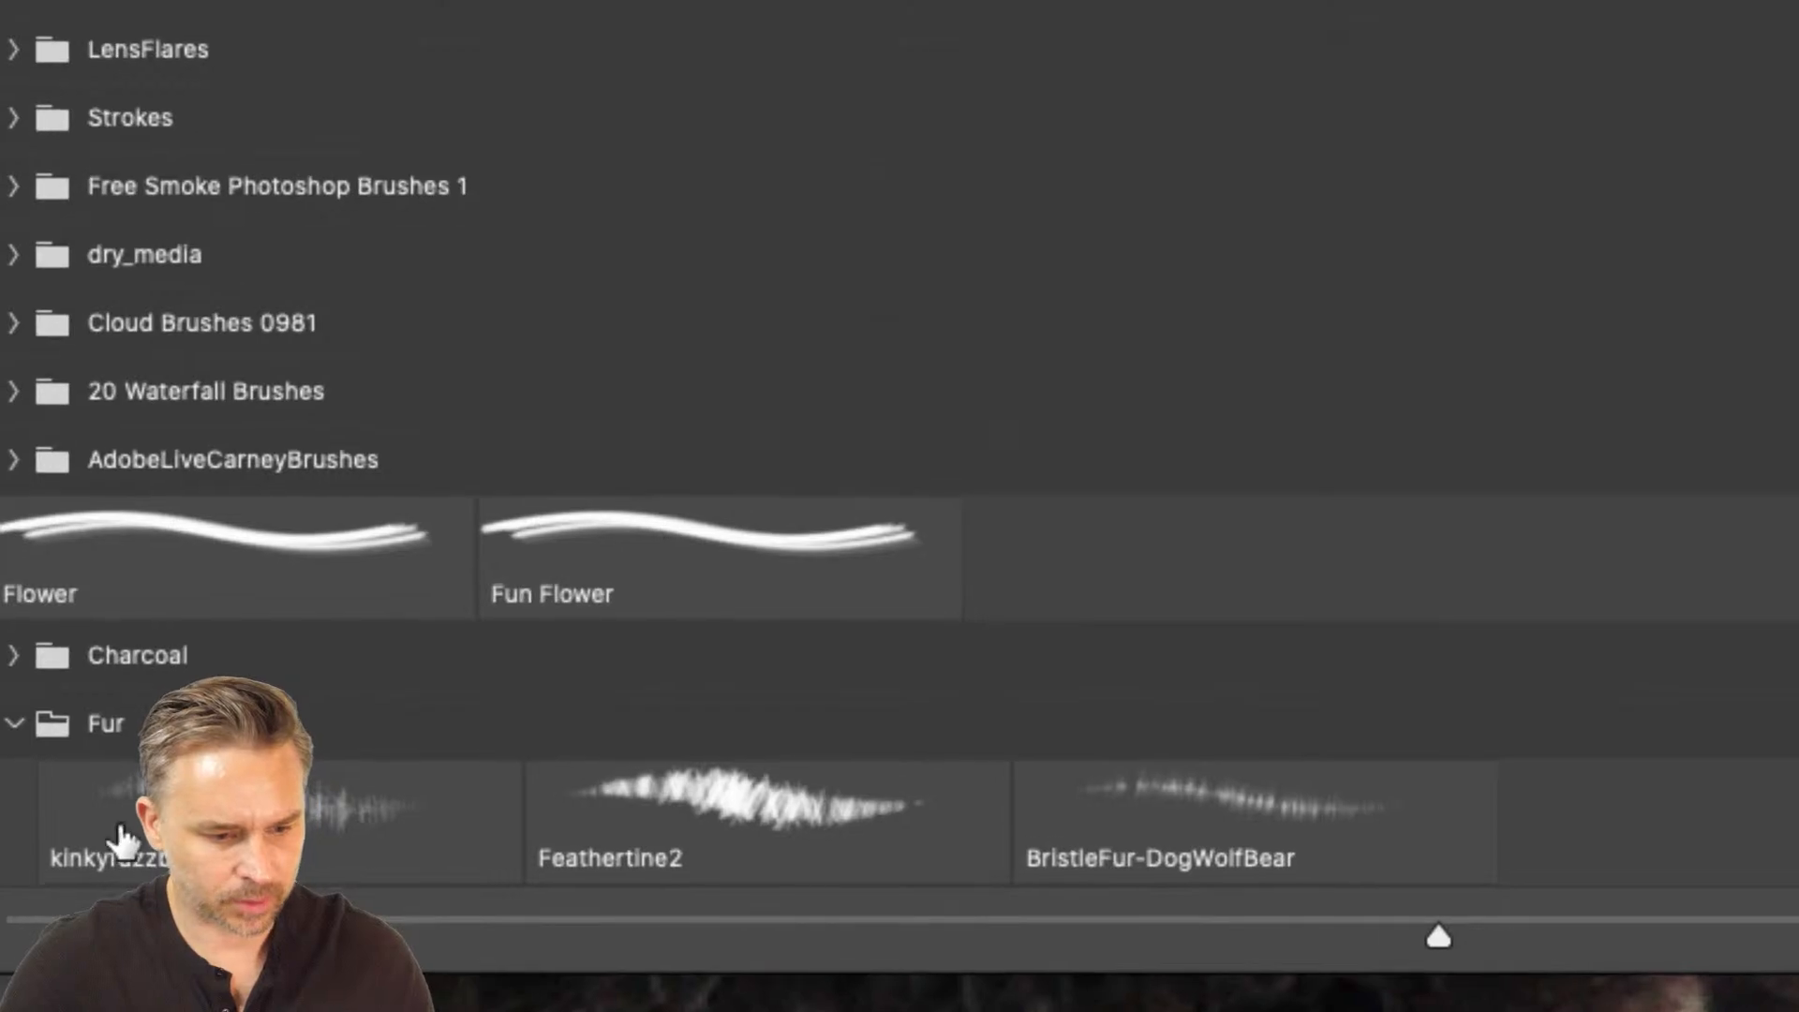
click(47, 862)
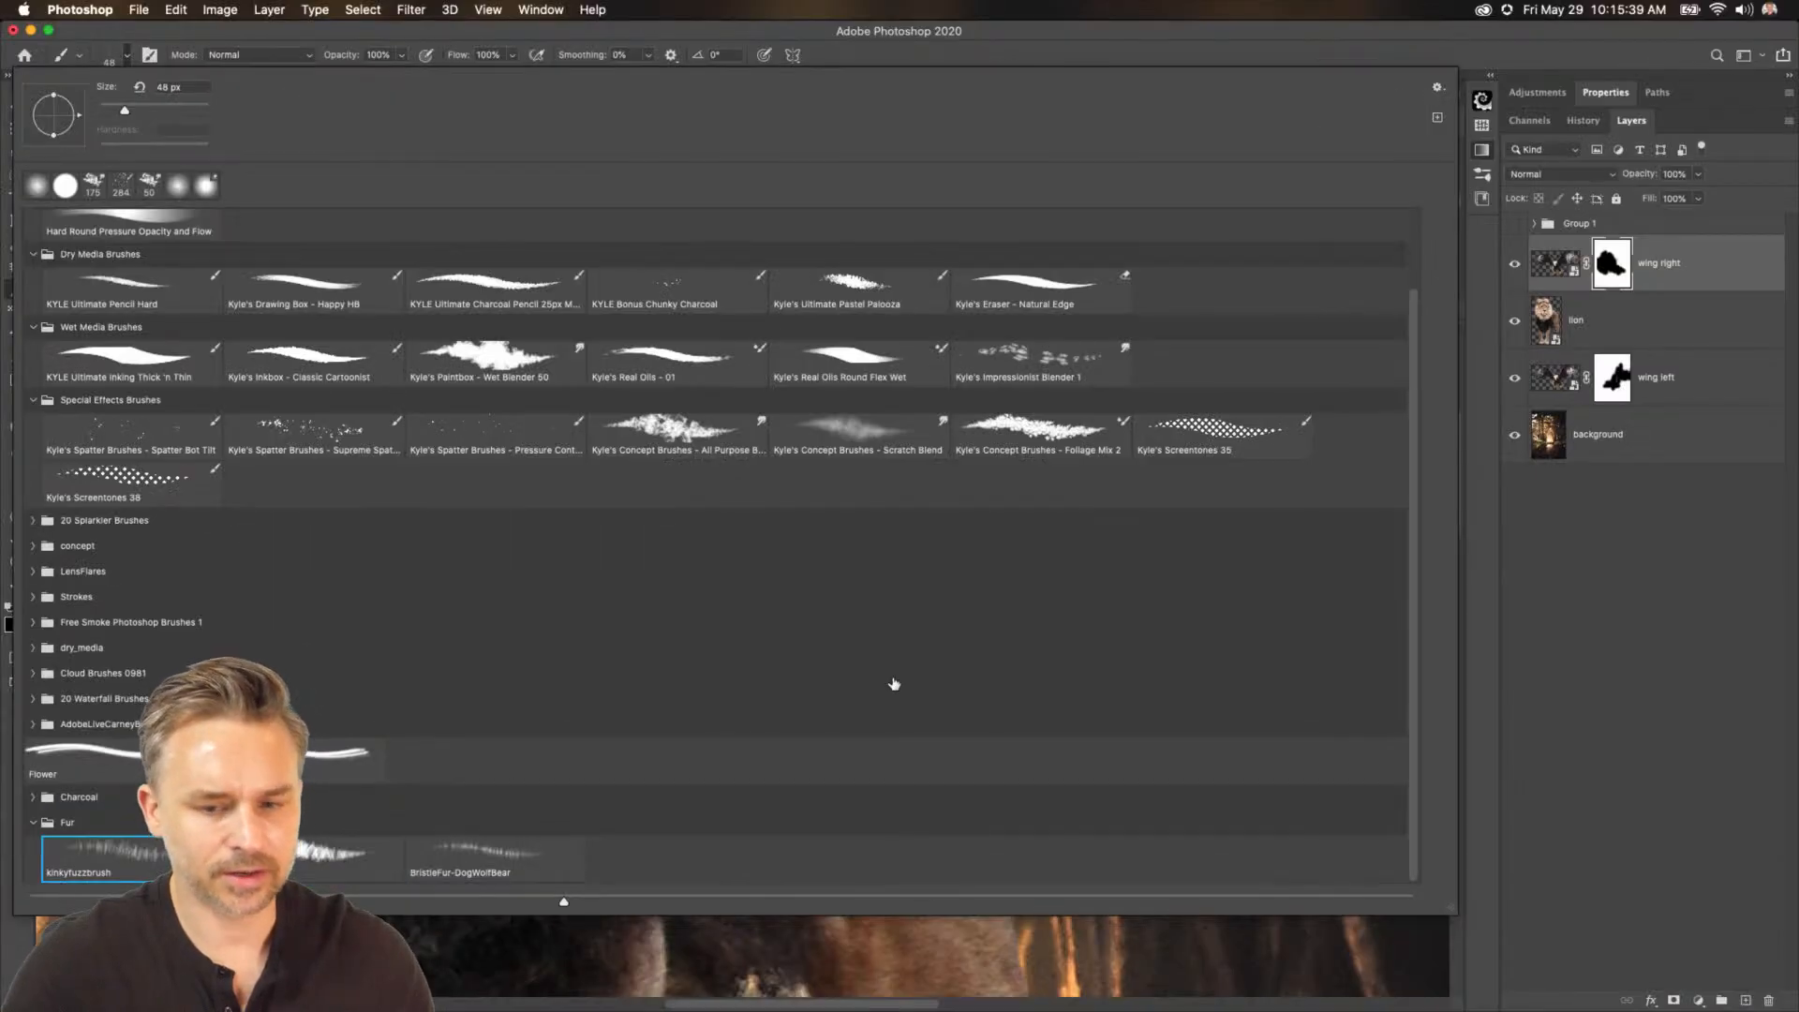
Close the brush picker, add a new empty layer above the wing right layer, and make white the foreground colour.
click(1592, 642)
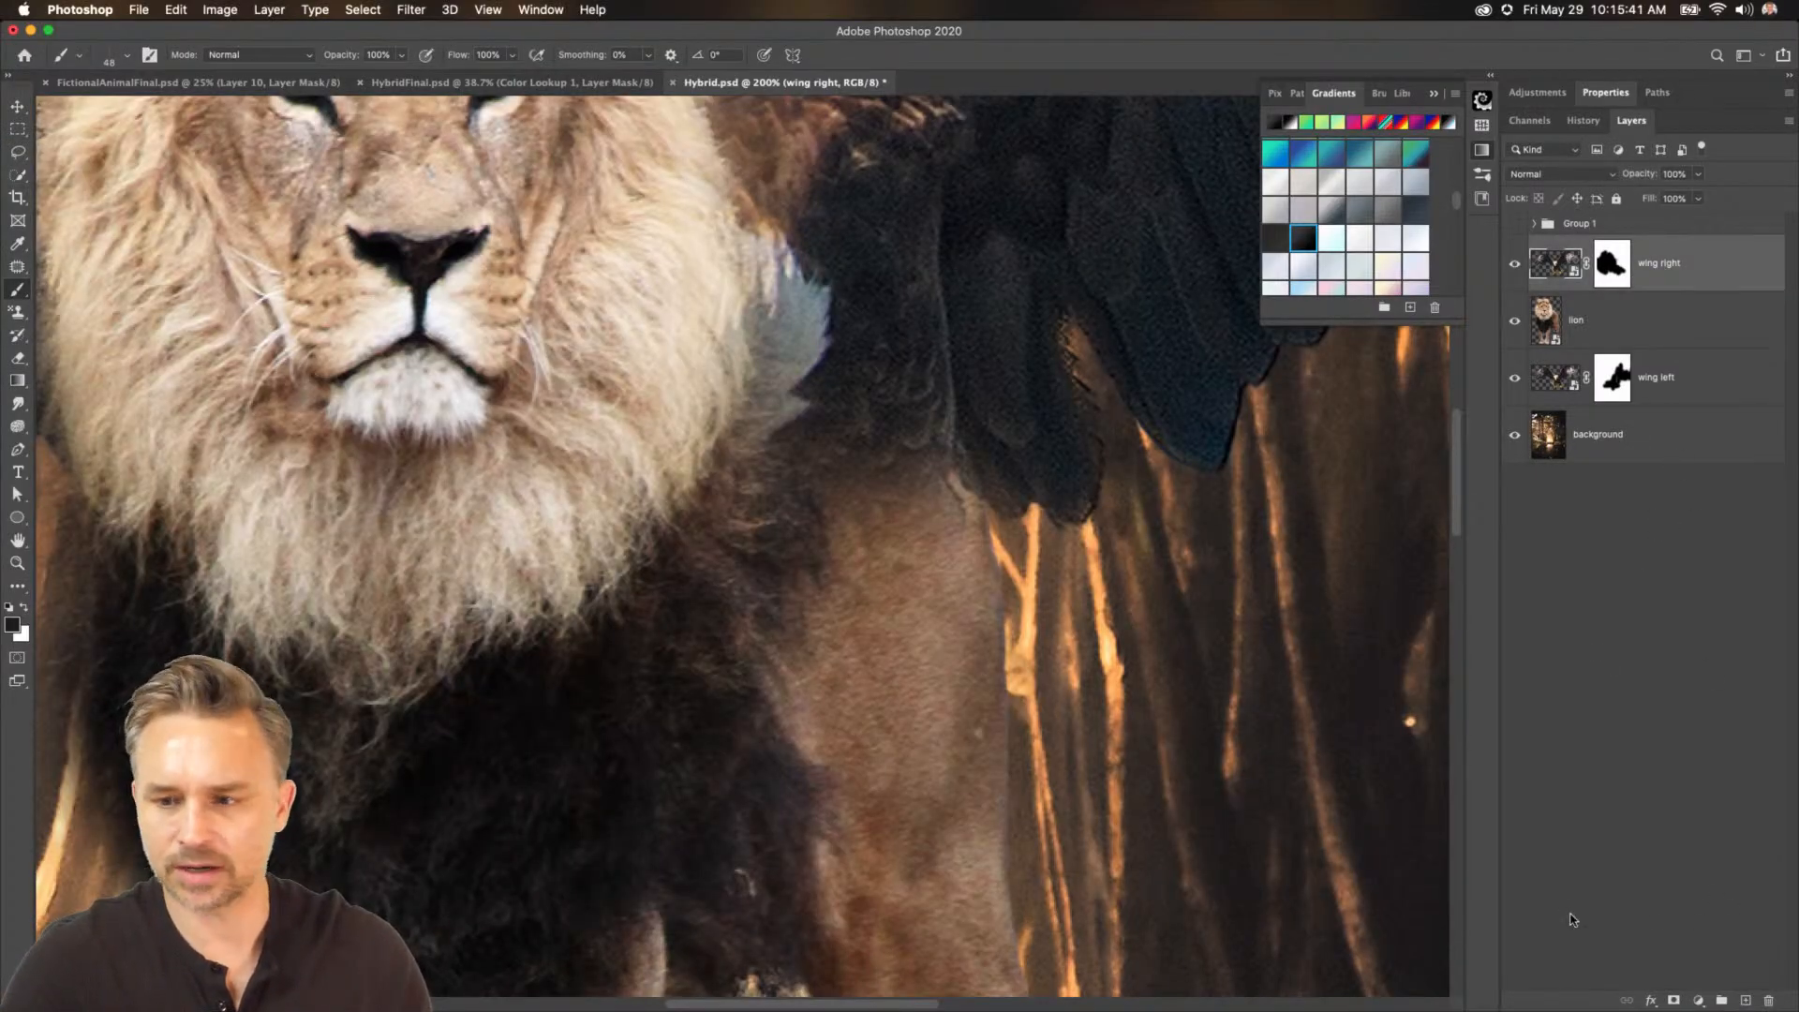
click(1745, 1001)
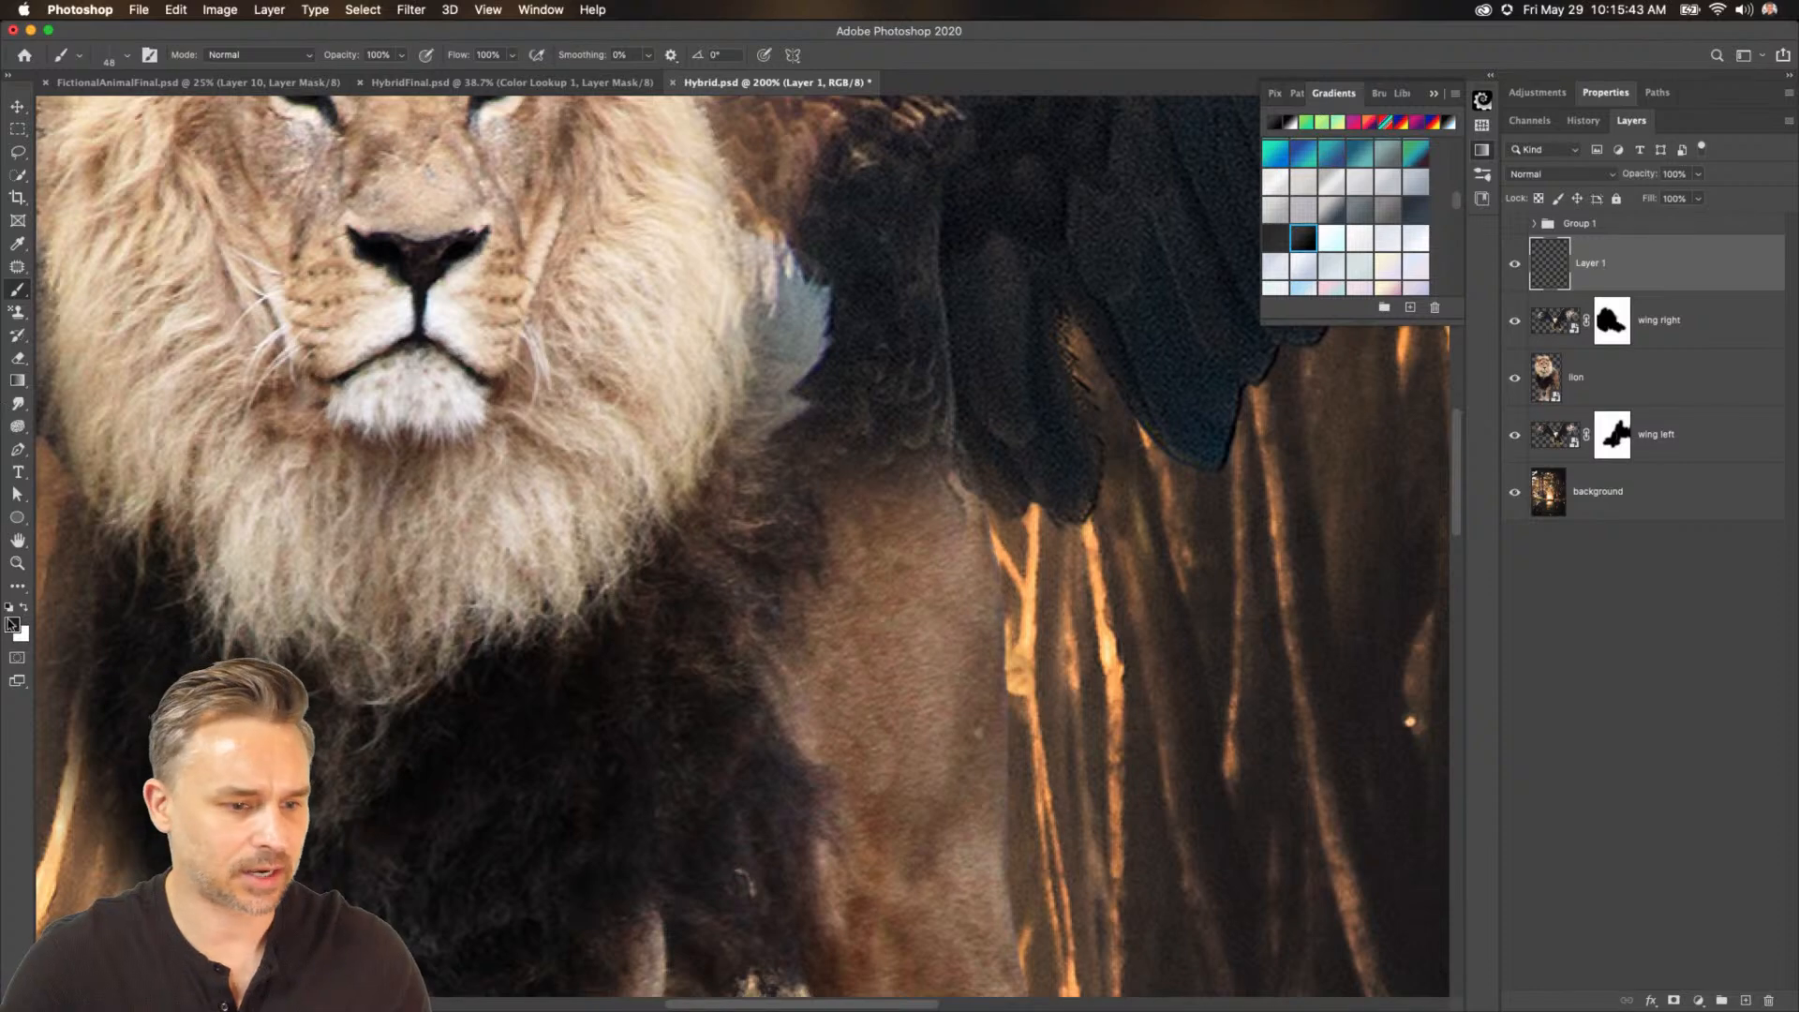
key(x)
Try painting white fur strokes with a much larger kinkyfuzzbrush across the wing and mane join on the new layer.
mouse_move(703, 557)
mouse_down()
mouse_move(937, 656)
mouse_move(701, 540)
mouse_up()
key(cmd+z)
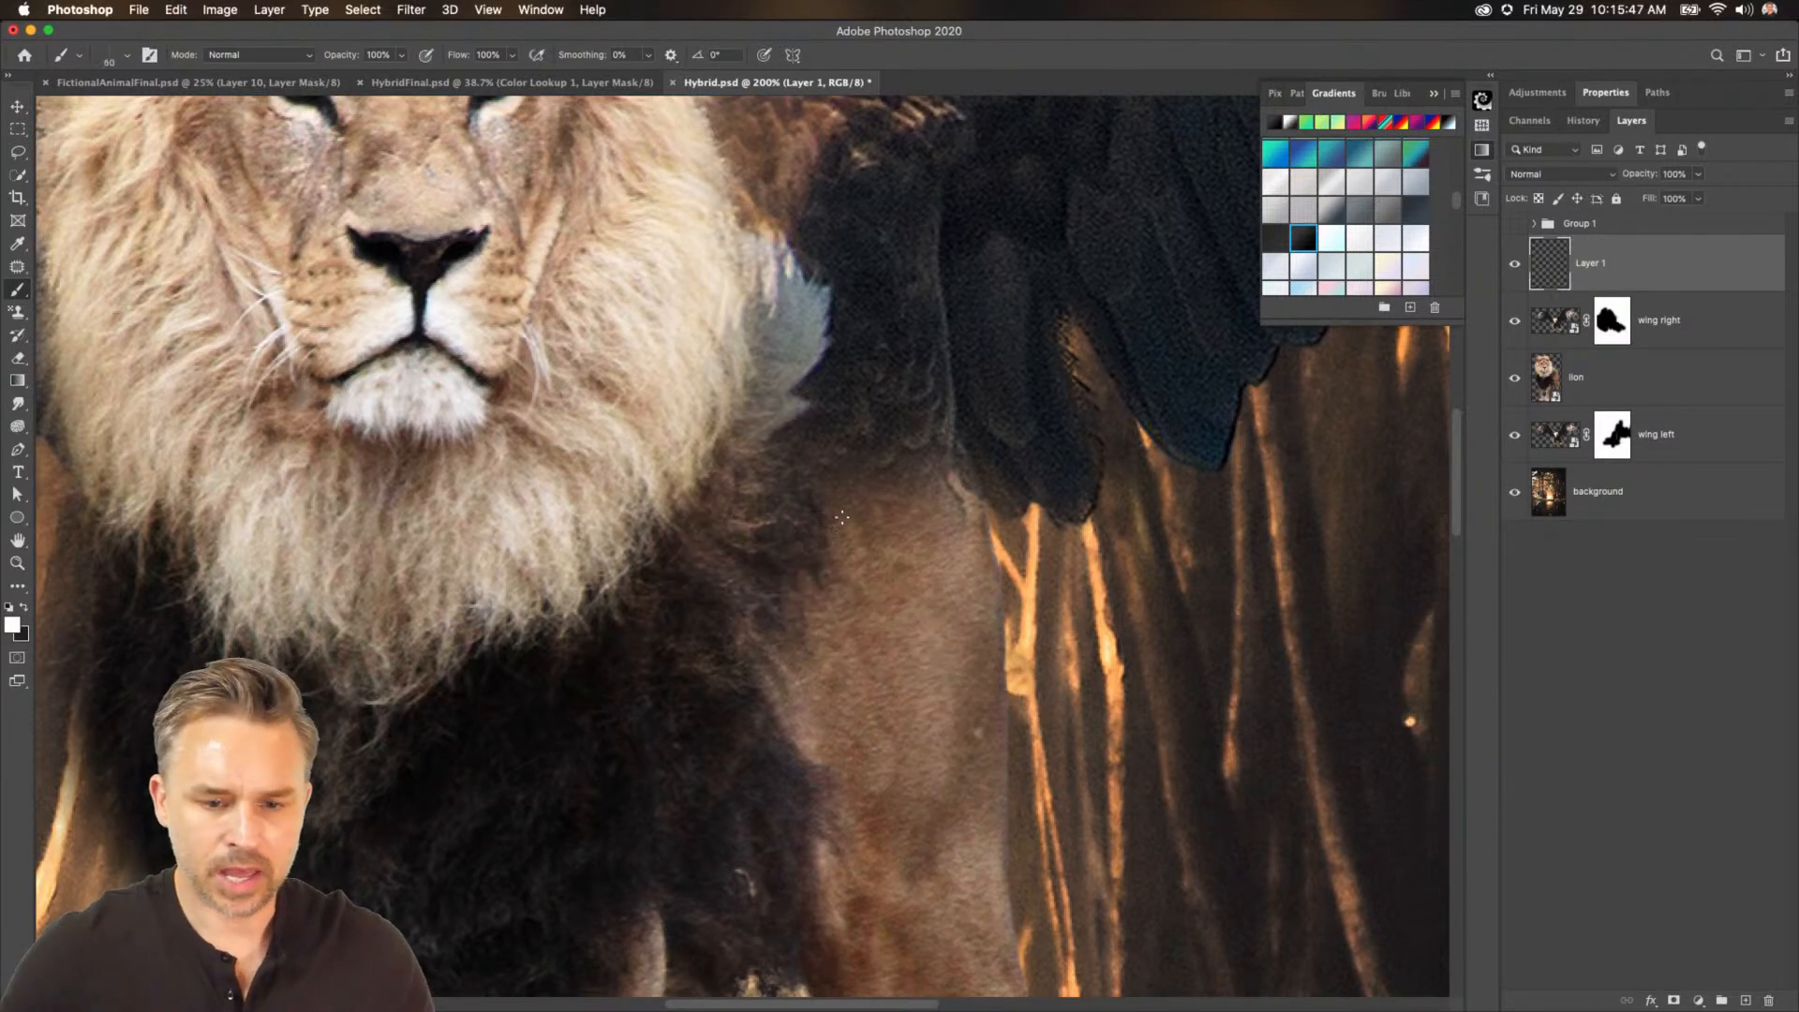
key(bracketright)
key(bracketright)
key(bracketright)
key(bracketright)
key(bracketright)
key(bracketright)
key(bracketright)
key(bracketright)
key(bracketright)
key(bracketright)
key(bracketright)
key(bracketright)
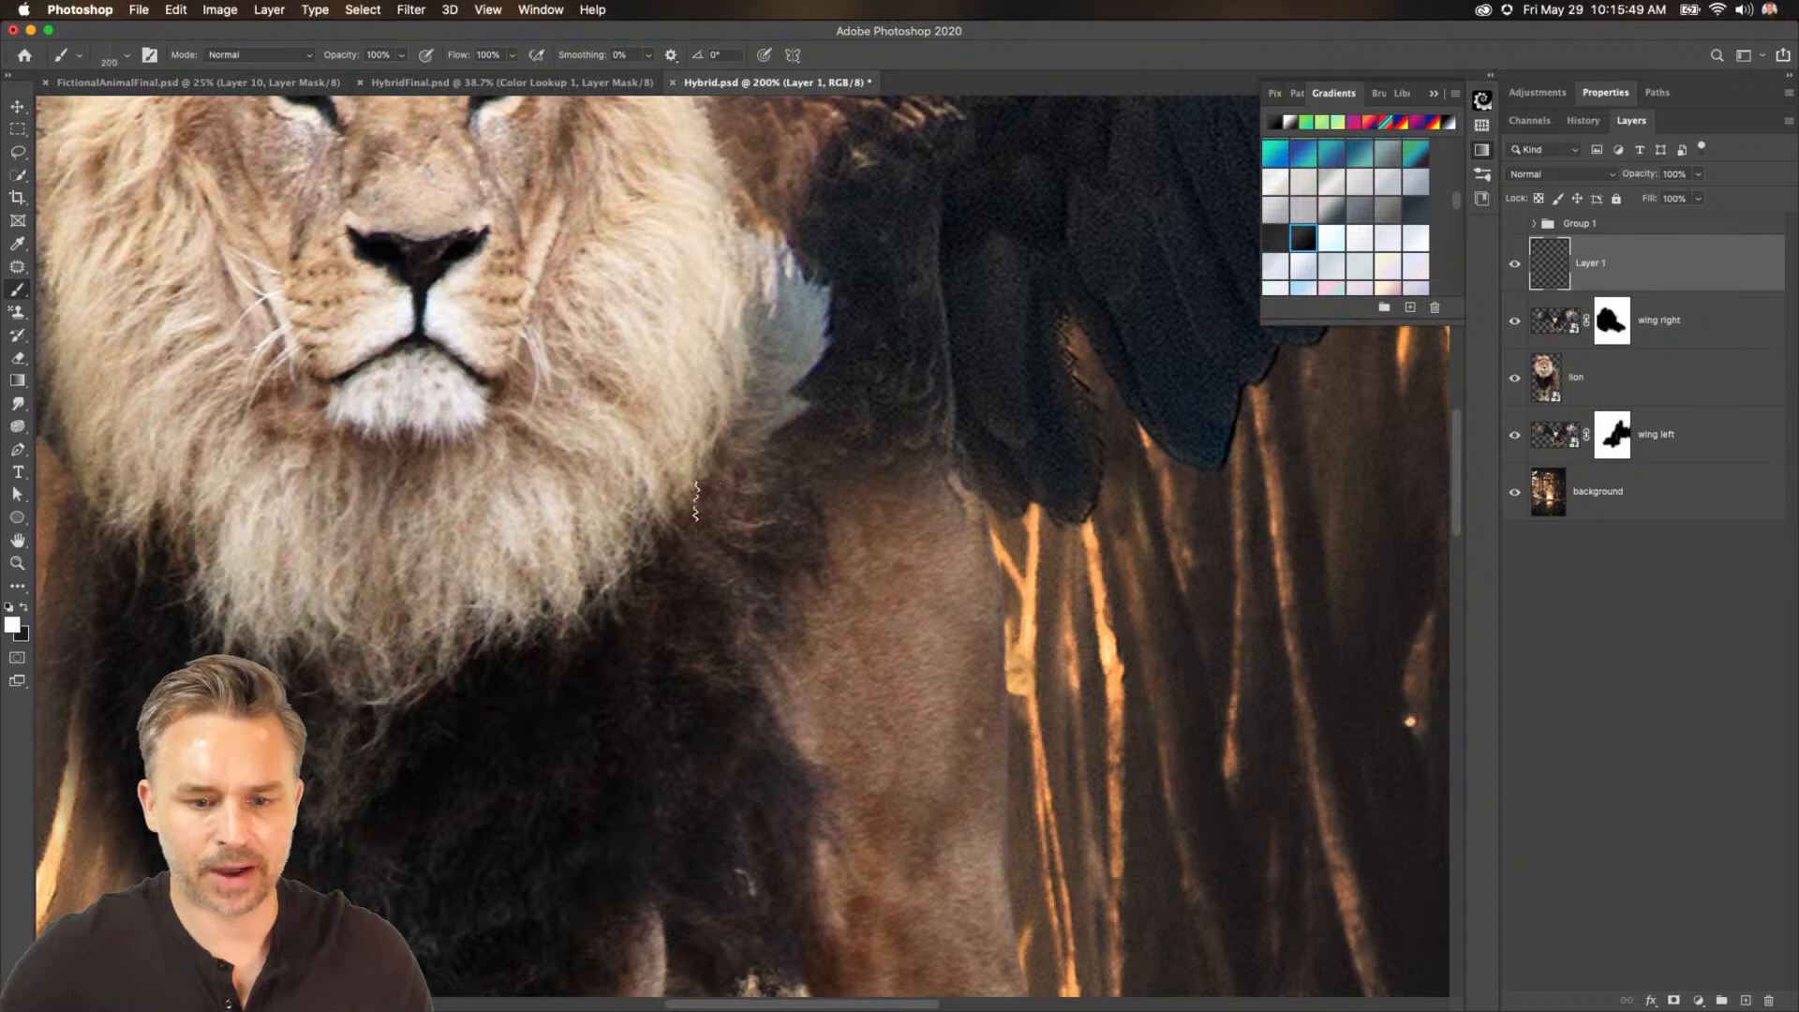
drag(705, 472, 615, 487)
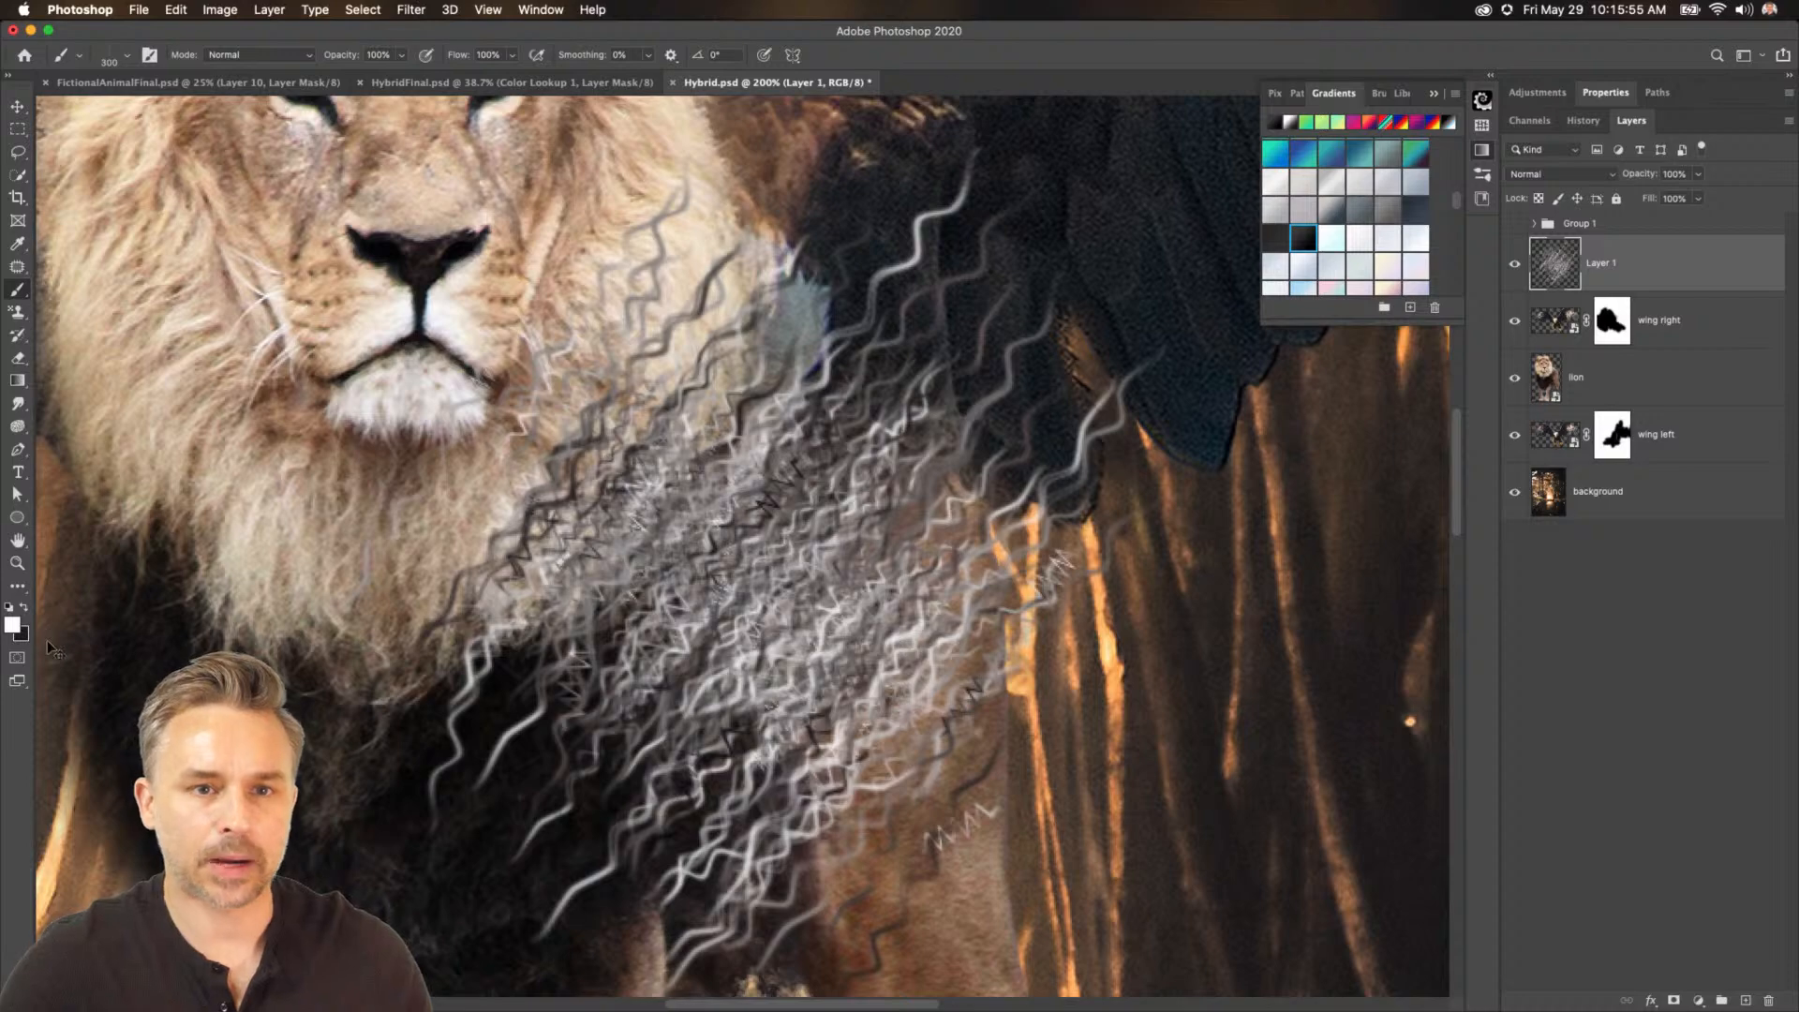
key(super+z)
Try painting fur strokes at a smaller brush size from the mane's edge down toward the wing.
drag(617, 413, 608, 542)
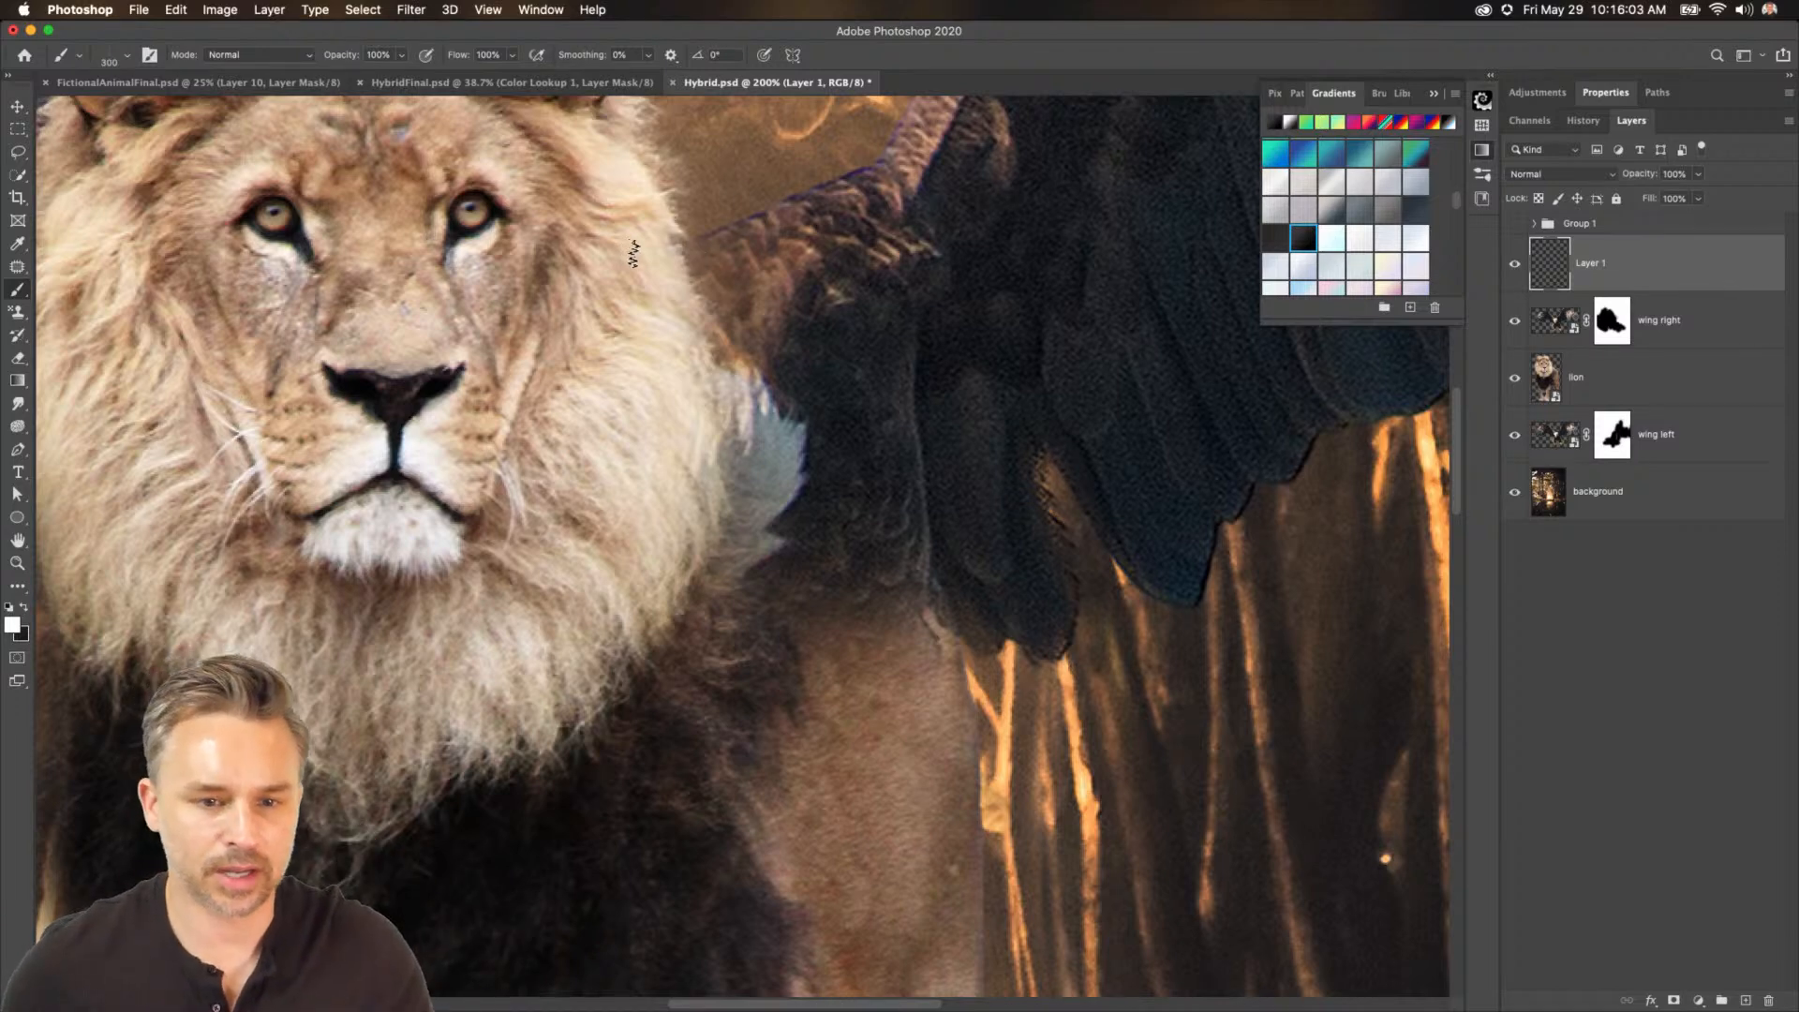
drag(633, 253, 712, 422)
key(super+z)
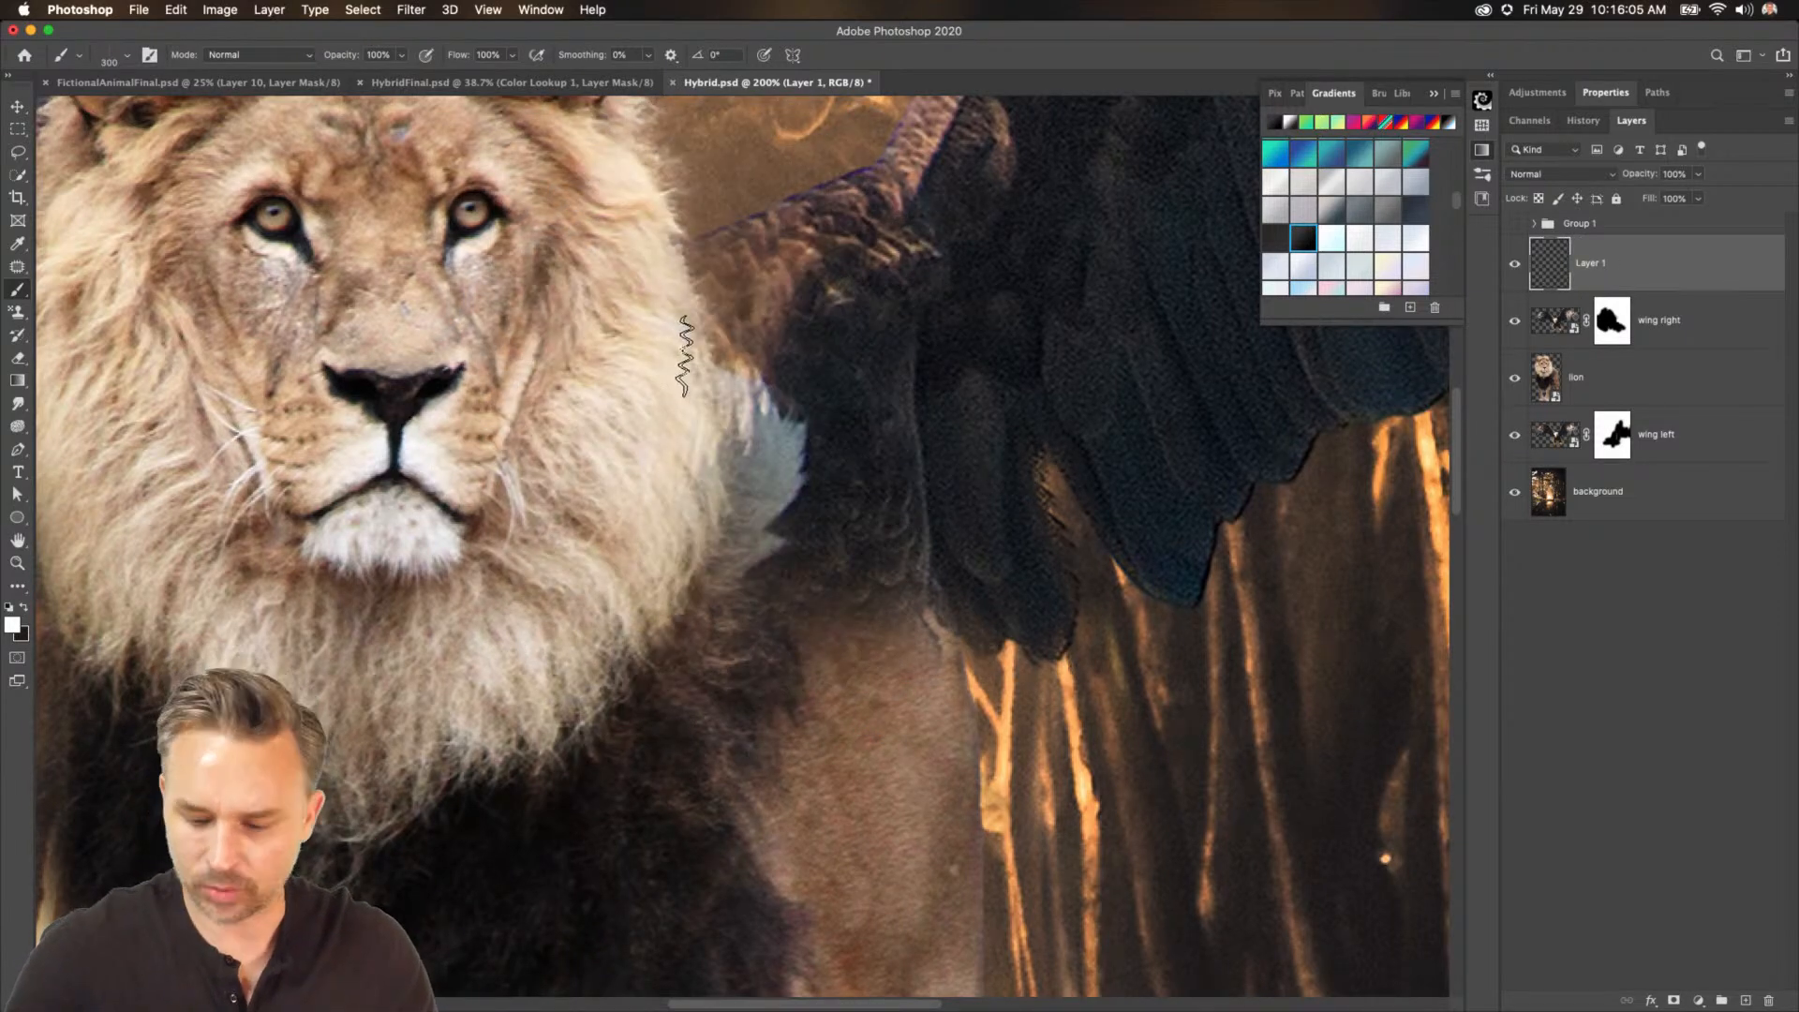
key([)
mouse_move(670, 244)
mouse_down()
mouse_move(775, 484)
mouse_move(759, 524)
mouse_up()
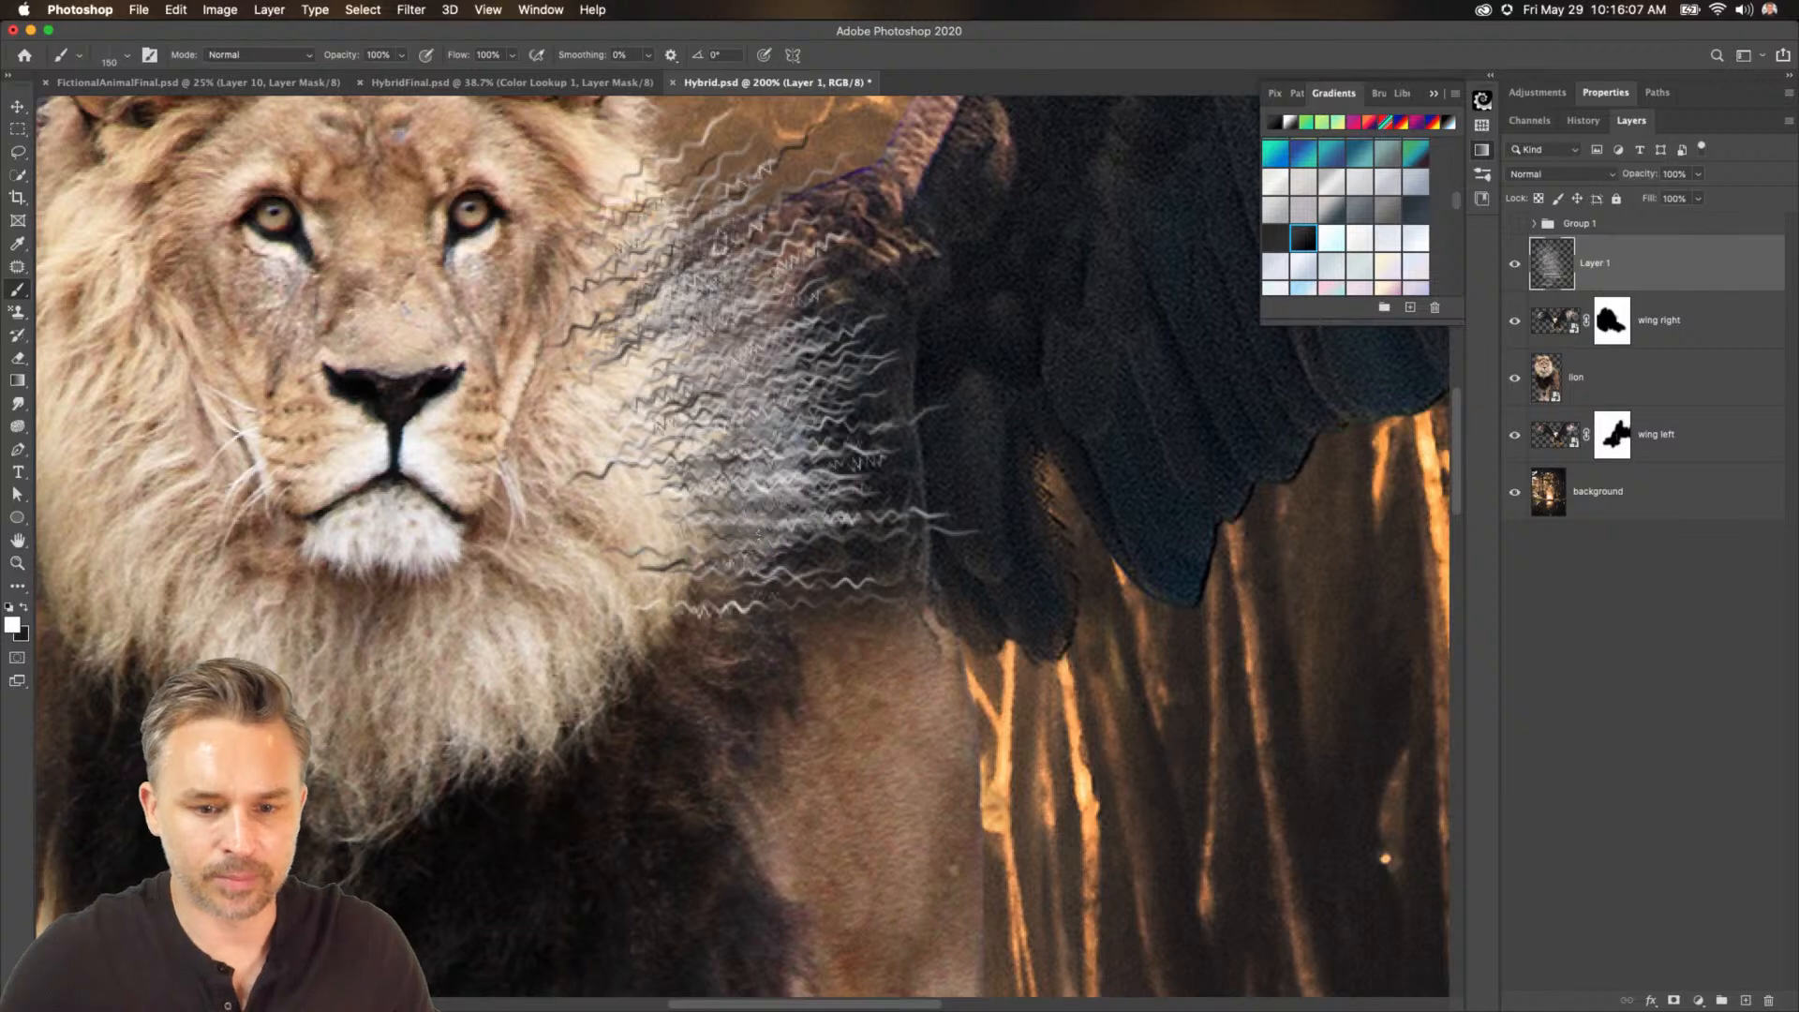
key(super+z)
mouse_move(647, 281)
mouse_down()
mouse_move(816, 450)
mouse_move(863, 576)
mouse_up()
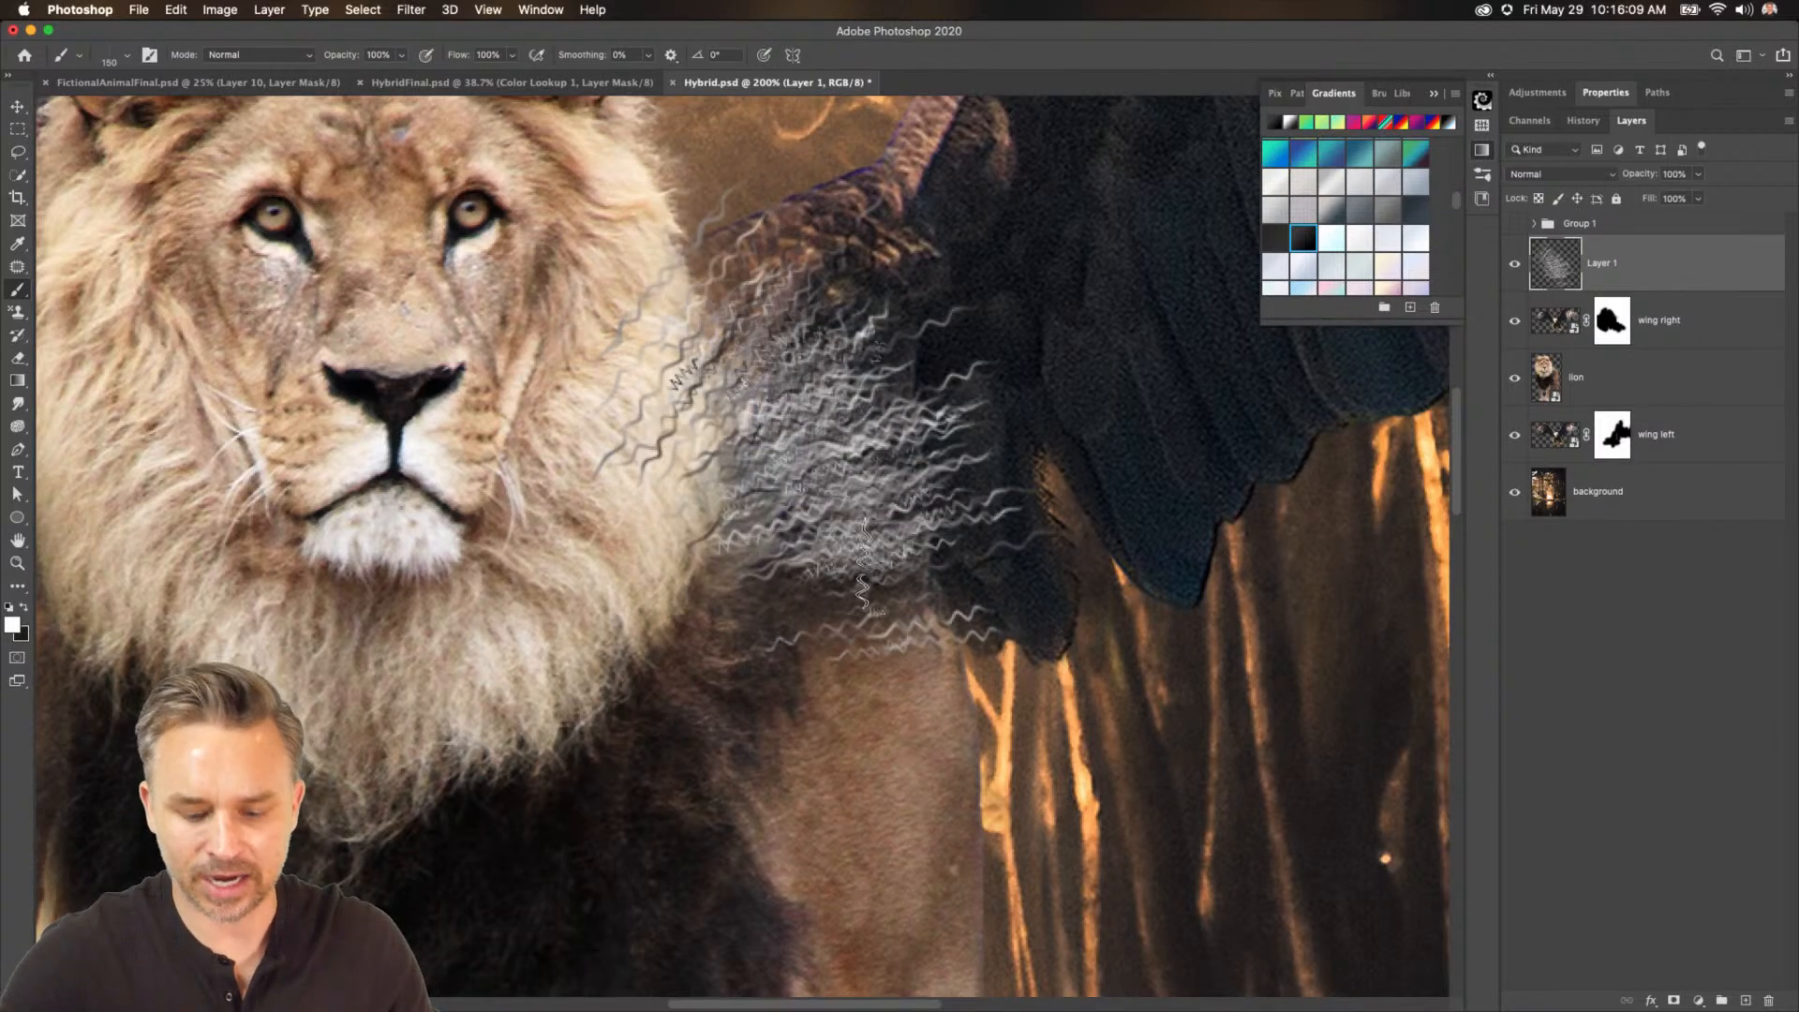
key(super+z)
mouse_move(666, 234)
mouse_down()
mouse_move(741, 393)
mouse_move(750, 502)
mouse_up()
key(super+z)
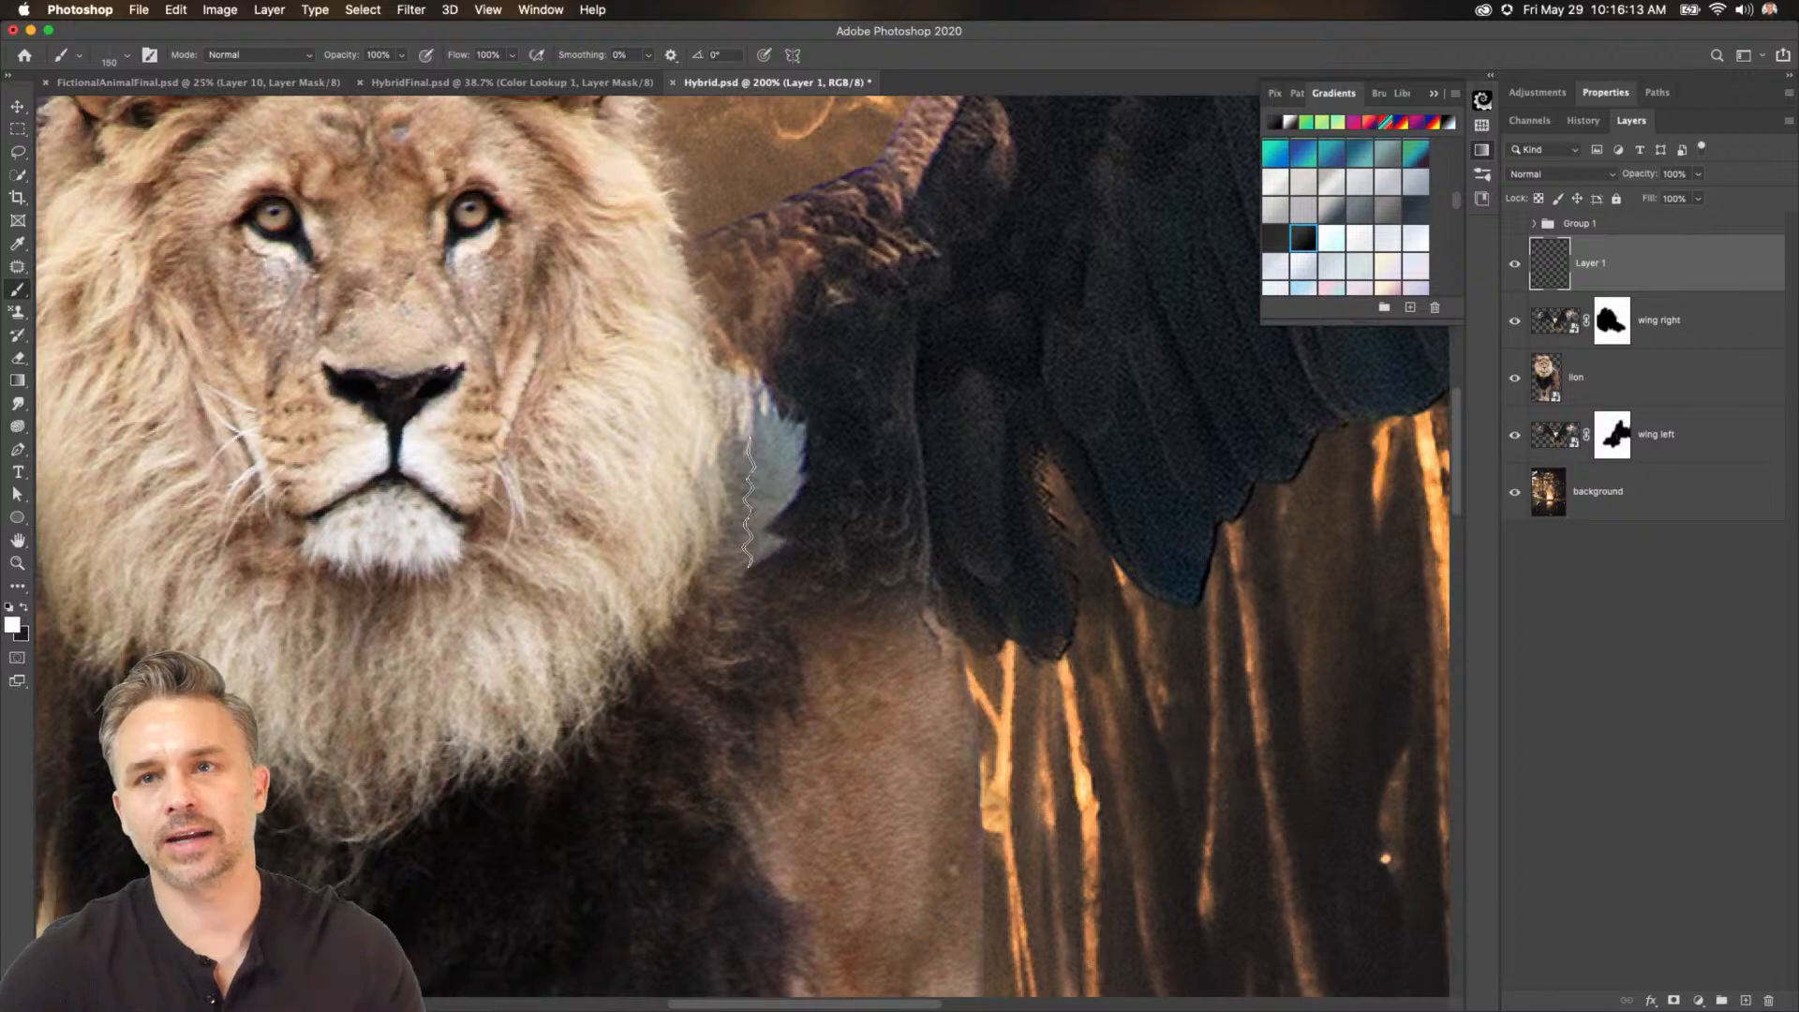
key(super+z)
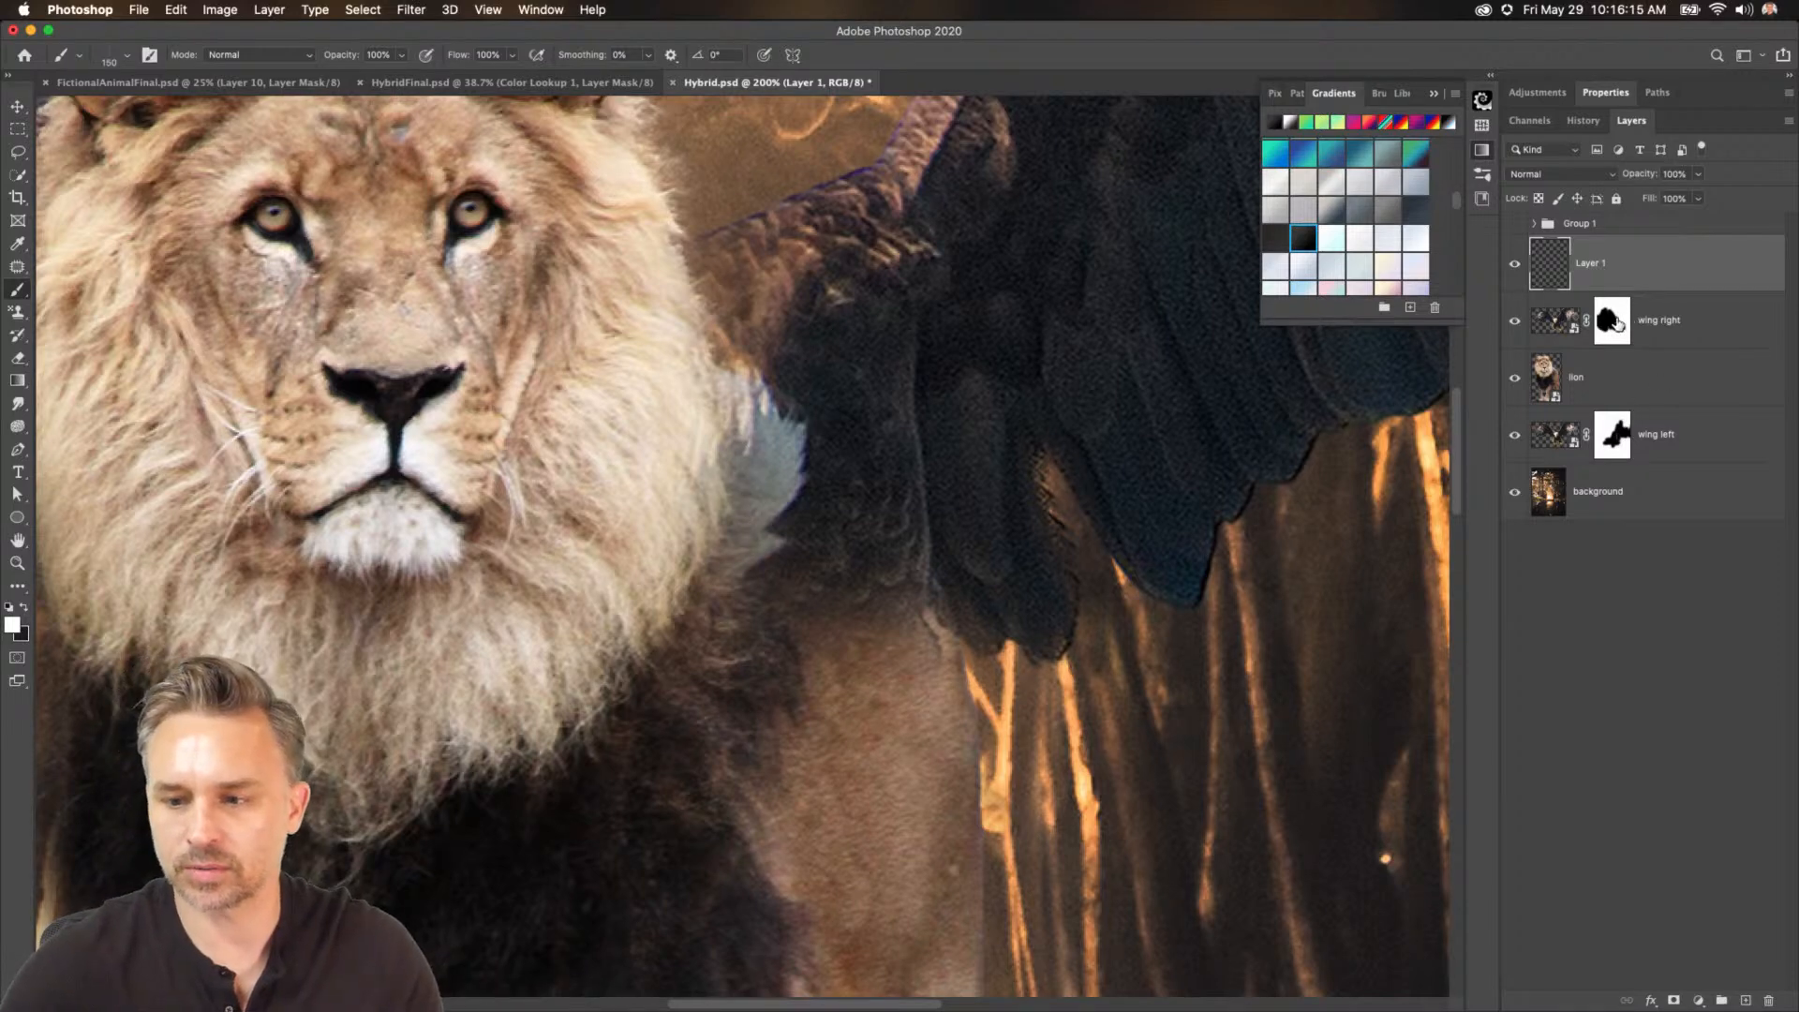
Try long vertical fur strokes with an even smaller brush along the mane's edge beside the wing.
mouse_move(712, 216)
mouse_down()
mouse_move(750, 394)
mouse_move(713, 577)
mouse_up()
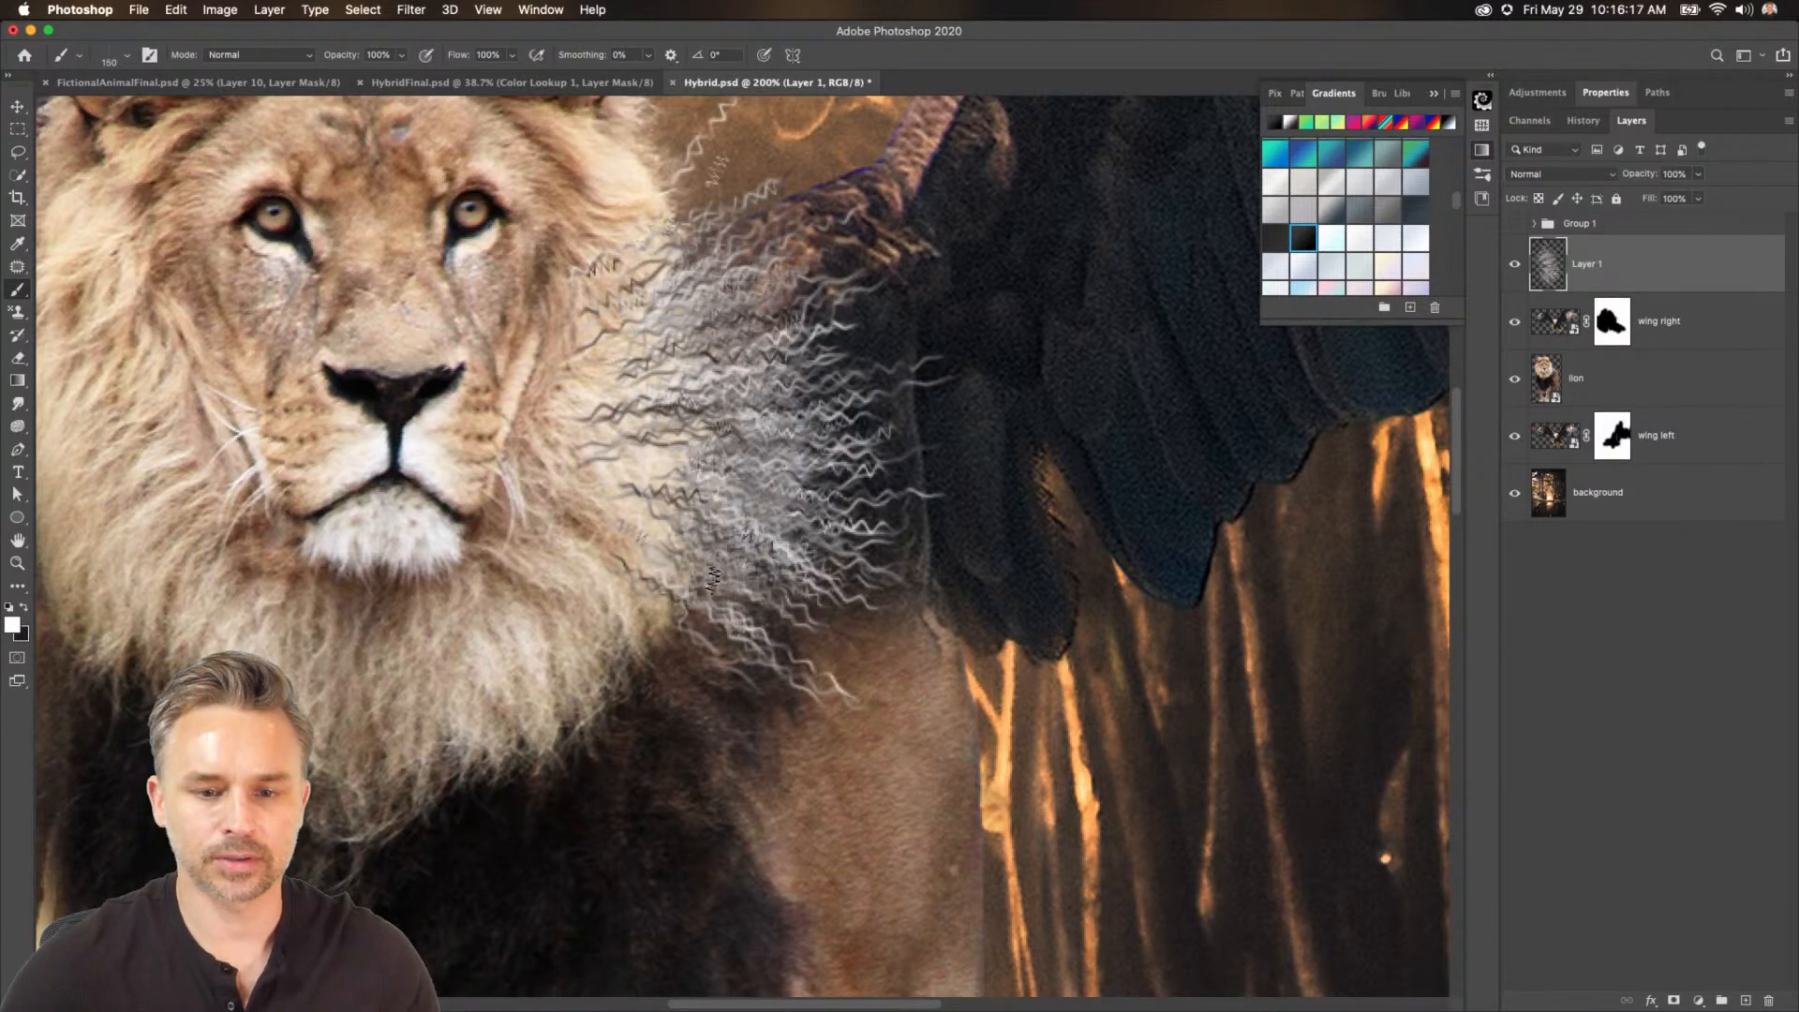
key(super+z)
key(bracketleft)
key(bracketleft)
key(bracketleft)
mouse_move(673, 250)
mouse_down()
mouse_move(715, 322)
mouse_move(742, 474)
mouse_move(680, 658)
mouse_up()
key(super+z)
key(bracketleft)
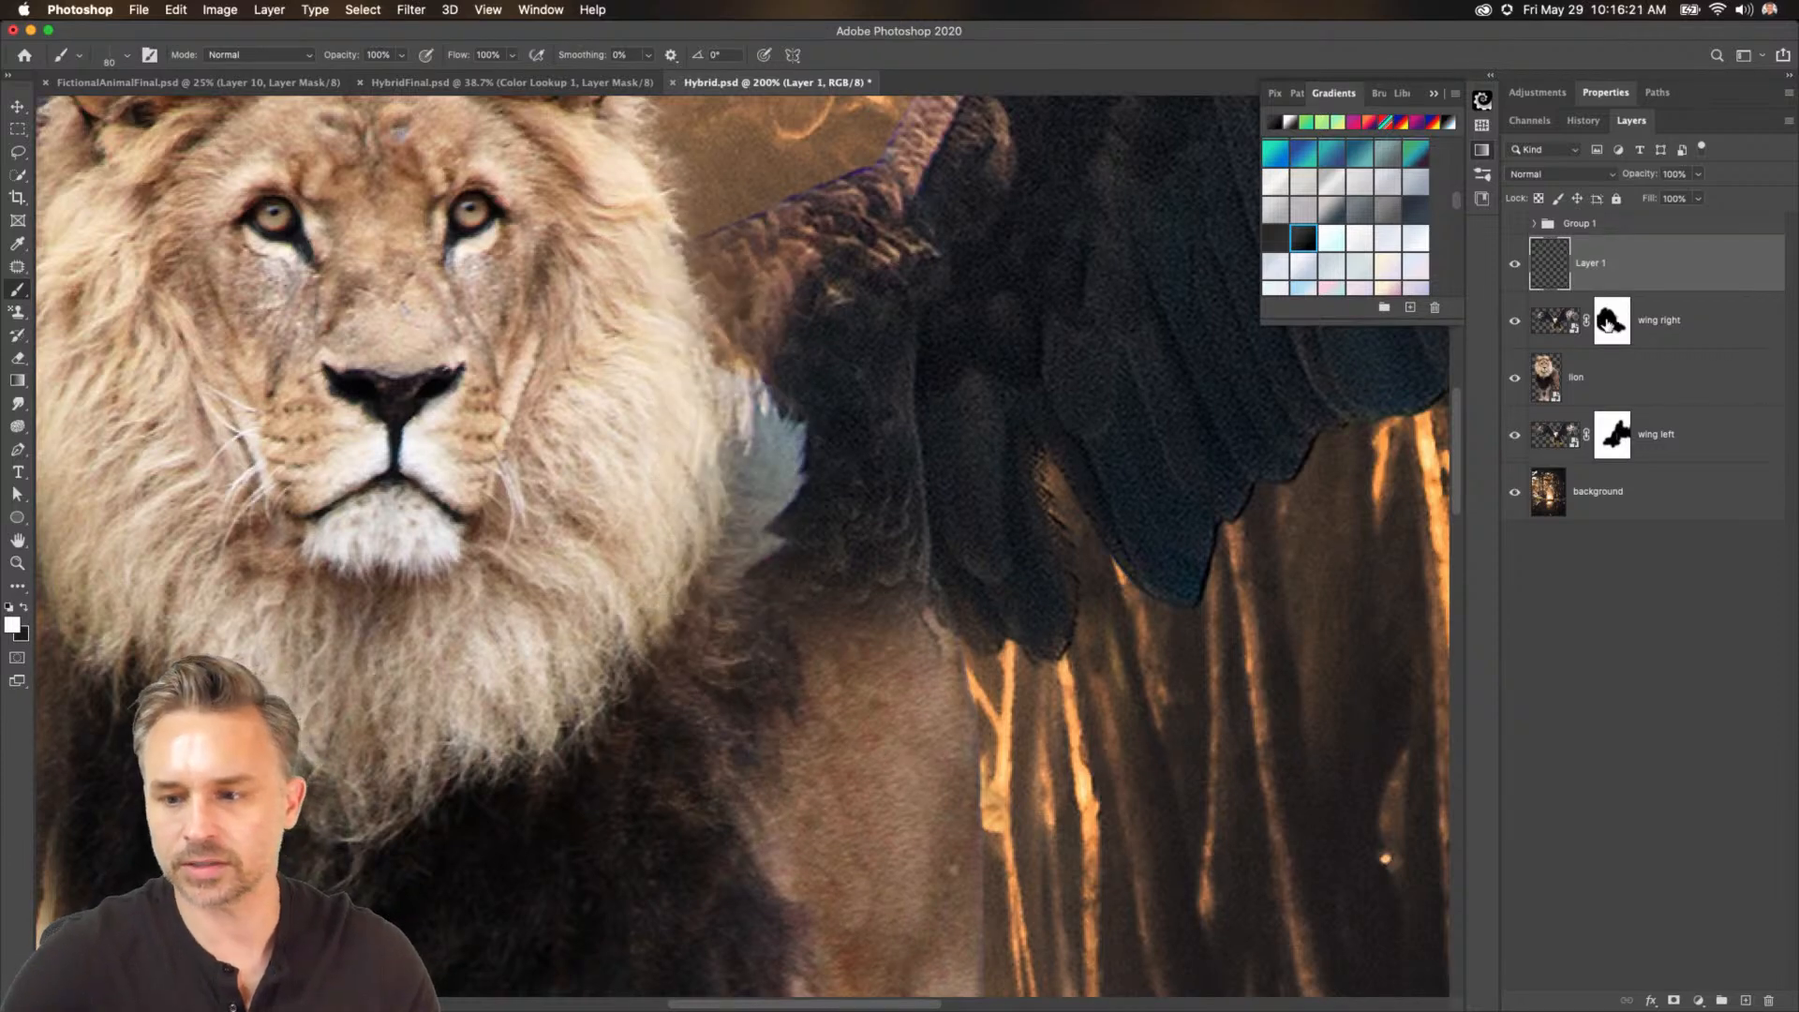
Select the wing right layer mask and paint black fur strokes to hide the wing's shoulder beside the mane.
click(1610, 323)
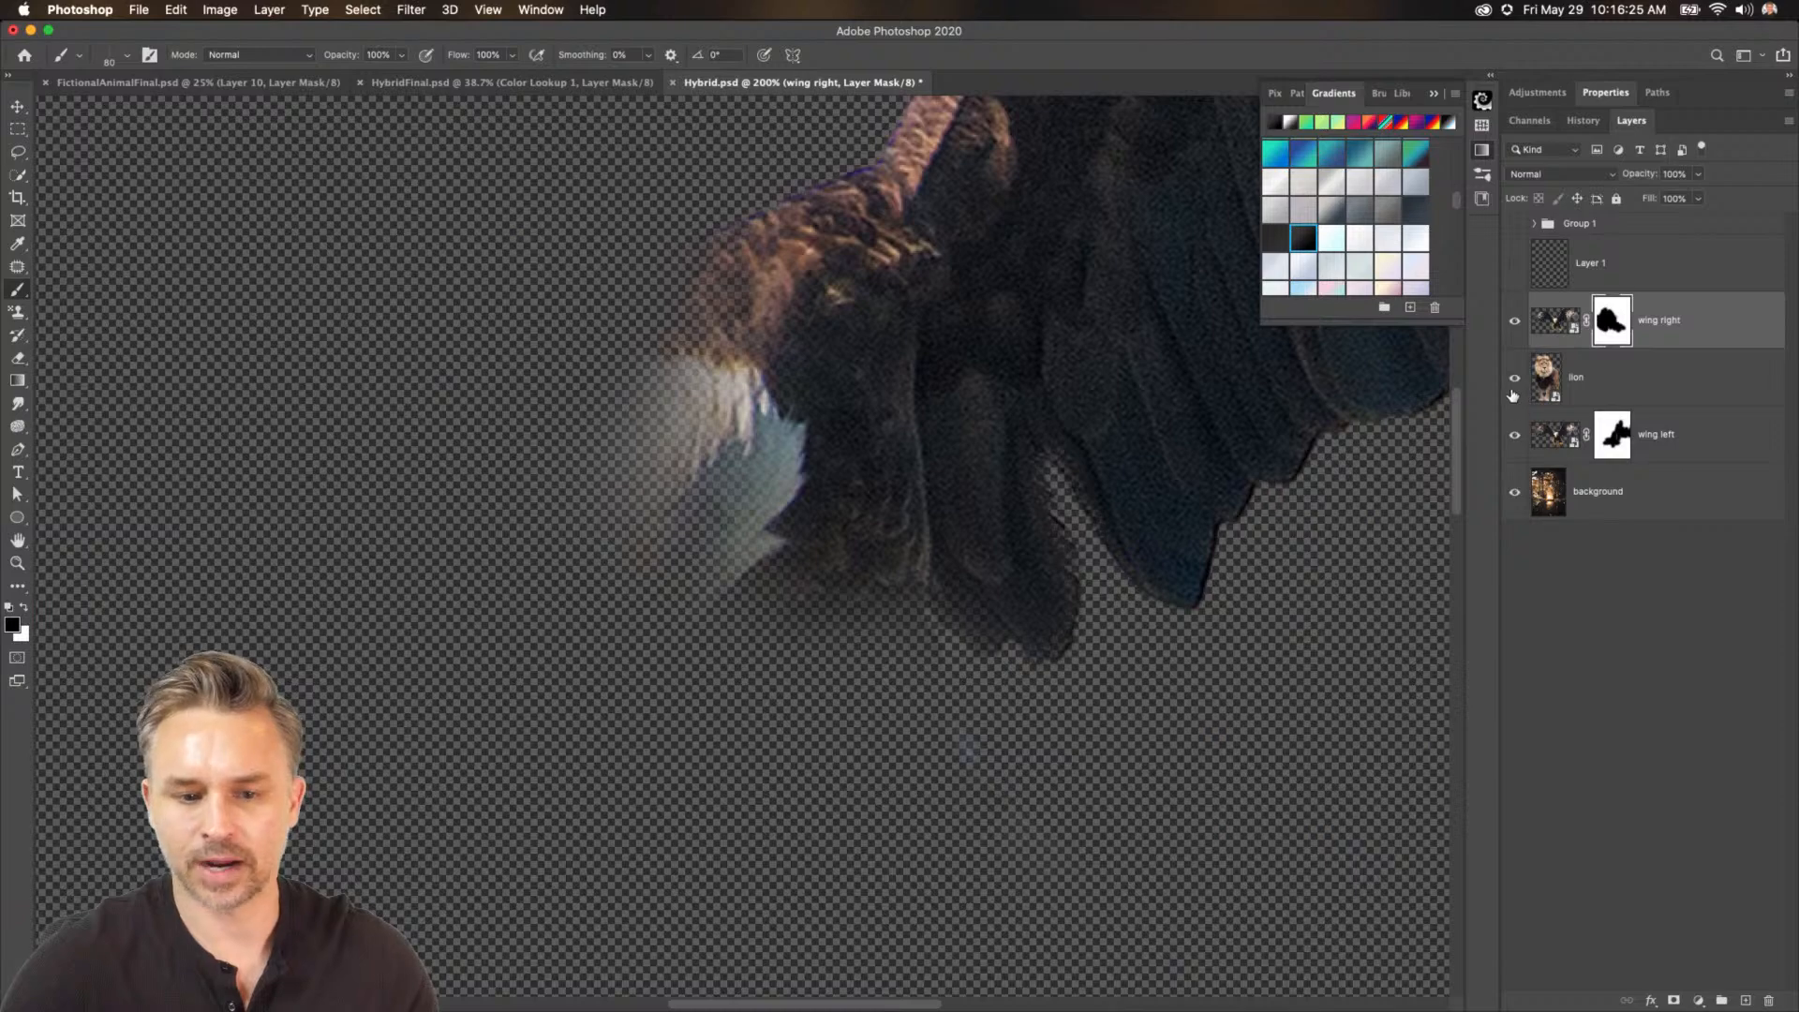
click(1514, 379)
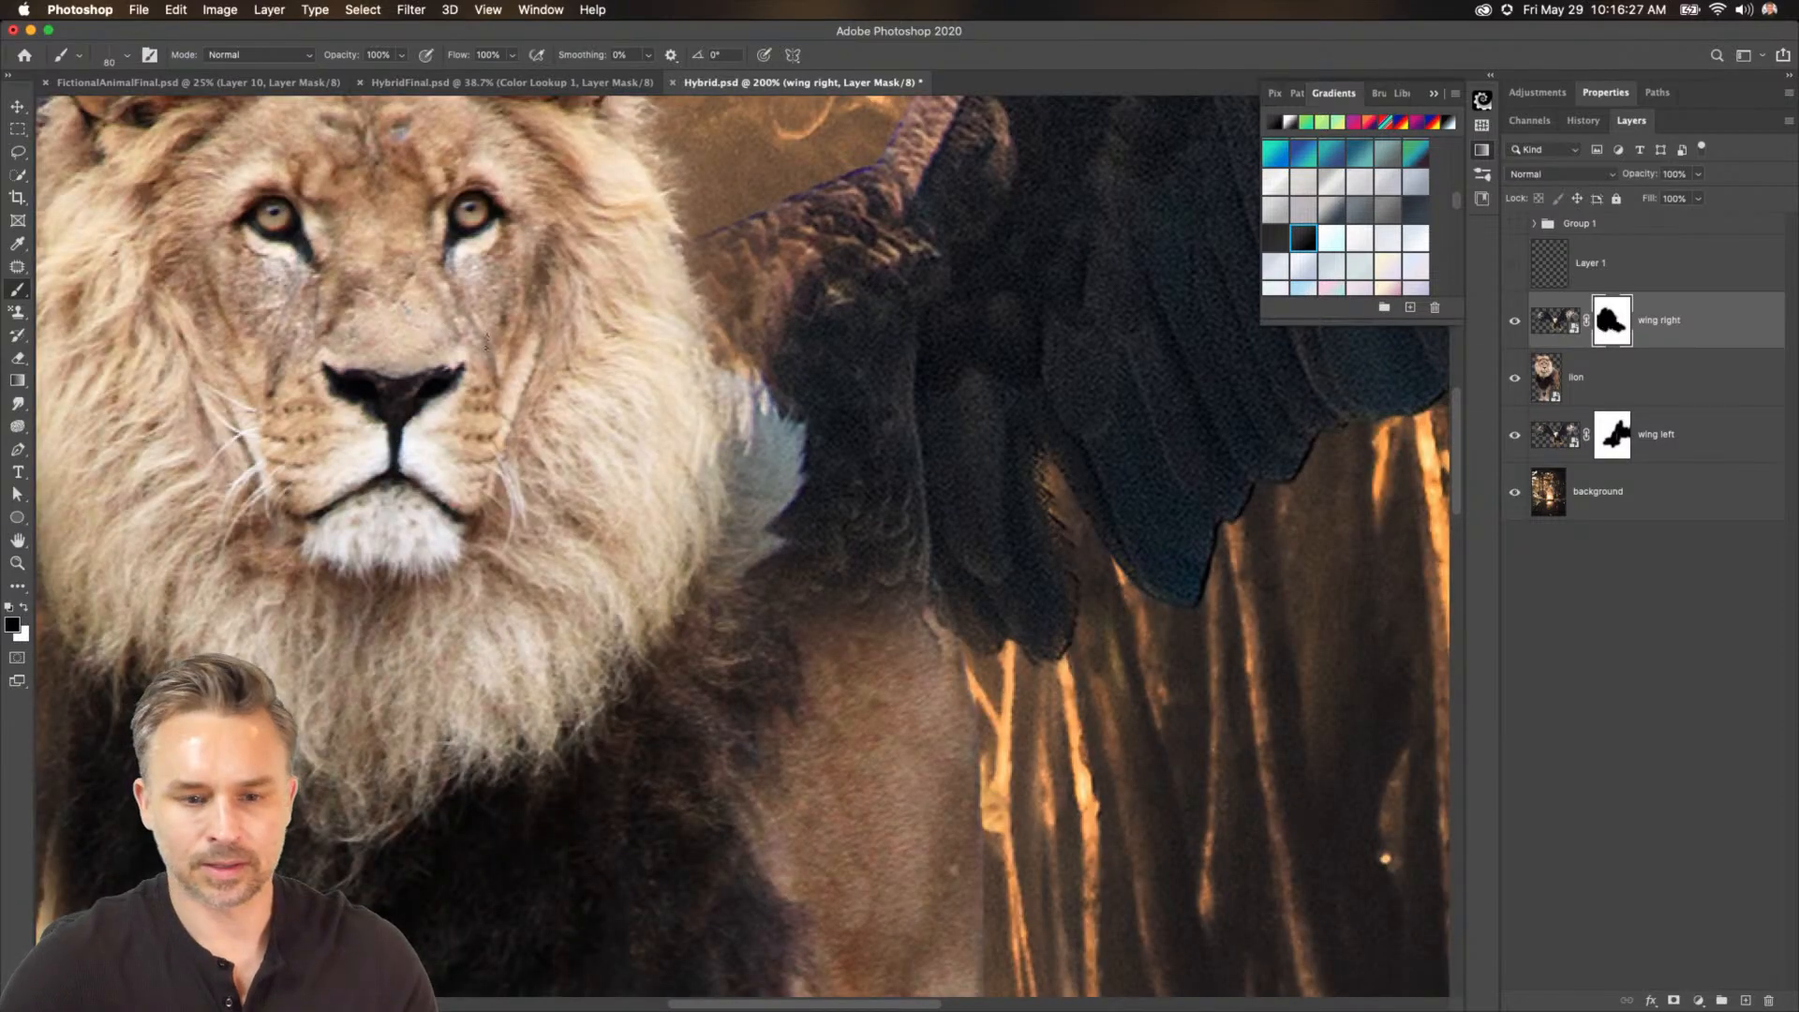
mouse_move(645, 242)
mouse_down()
mouse_move(712, 423)
mouse_move(716, 545)
mouse_up()
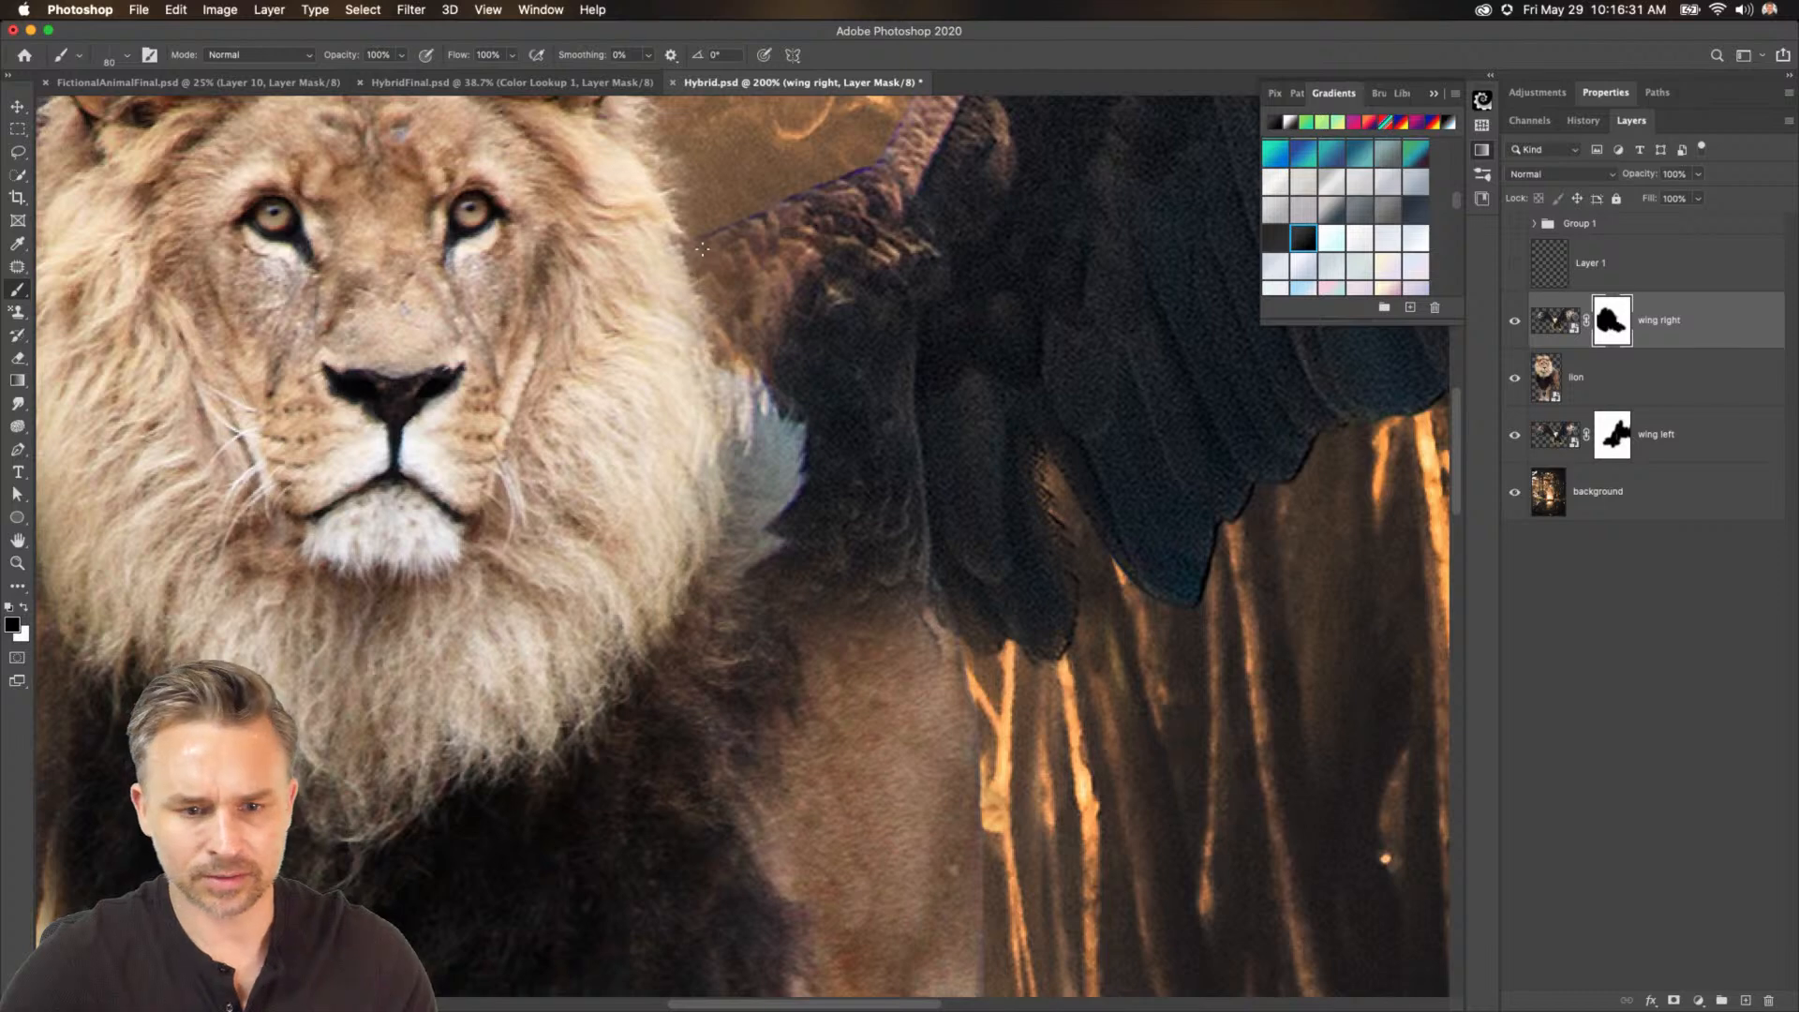
mouse_move(702, 249)
mouse_down()
mouse_move(764, 399)
mouse_move(727, 242)
mouse_move(845, 564)
mouse_move(842, 583)
mouse_move(698, 193)
mouse_move(815, 599)
mouse_move(807, 687)
mouse_up()
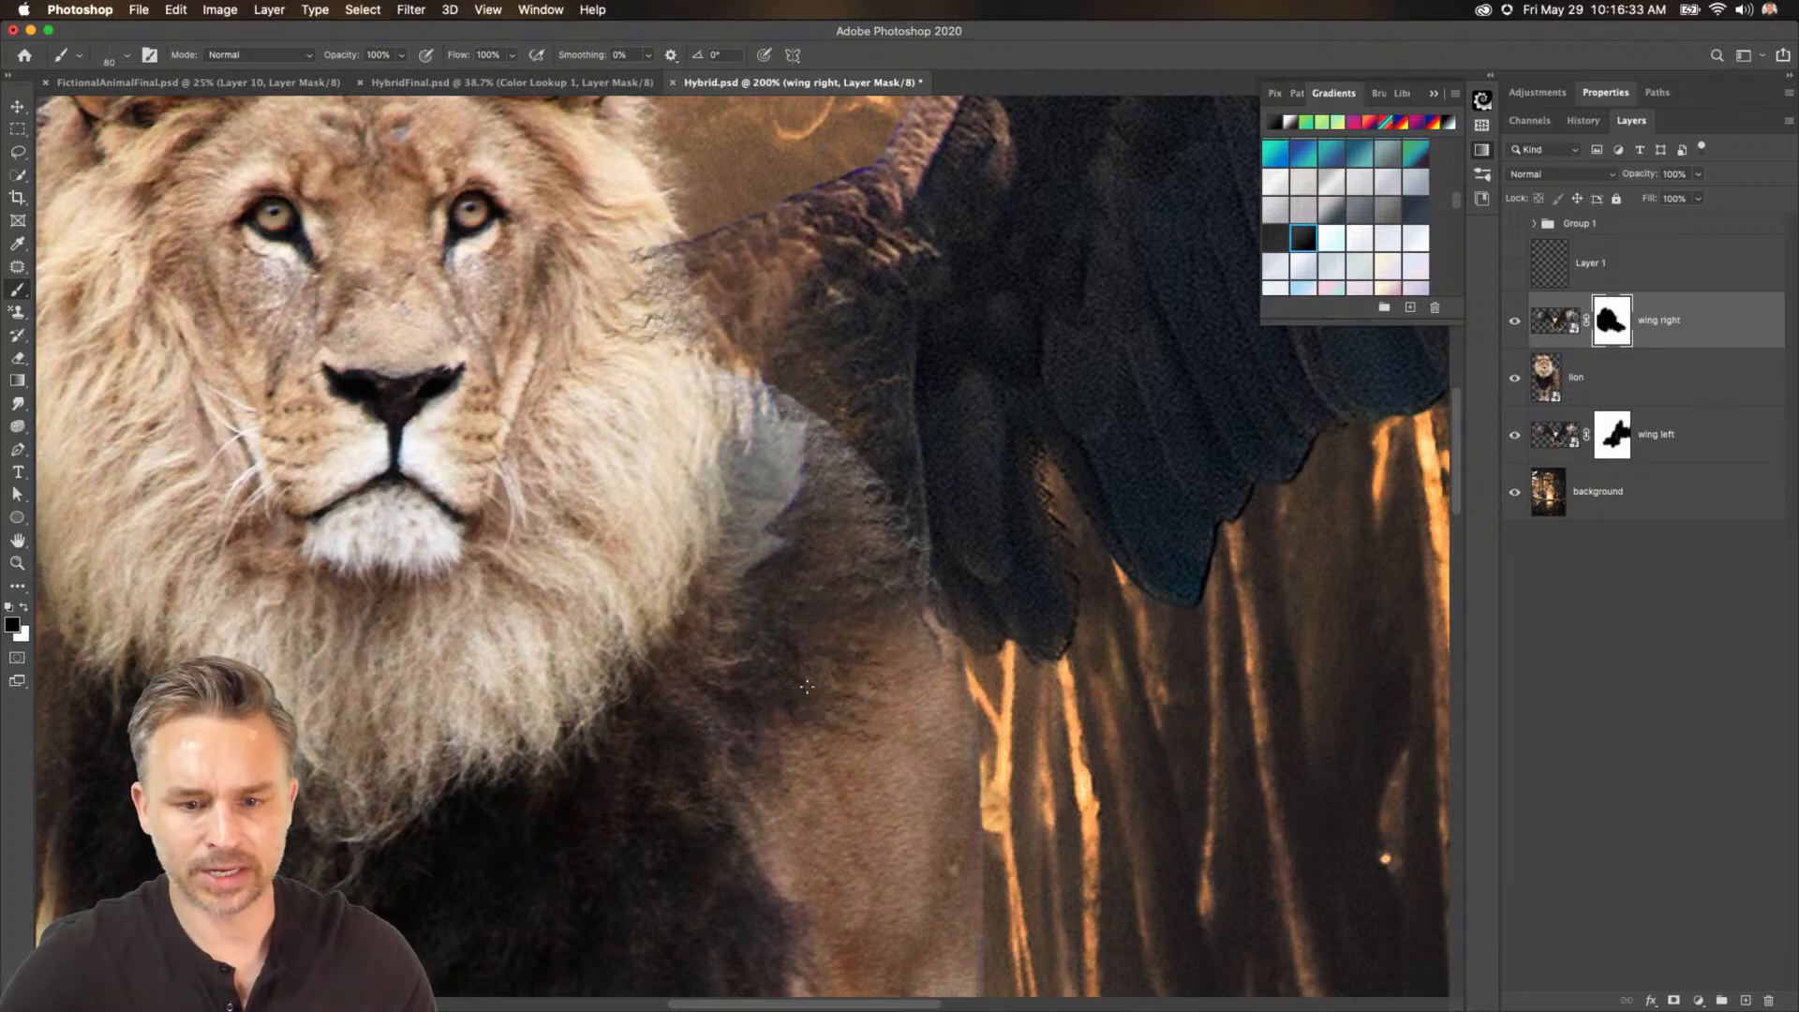
Set the painting colour to black and mask more of the wing's shoulder along the mane with the fur brush.
click(12, 627)
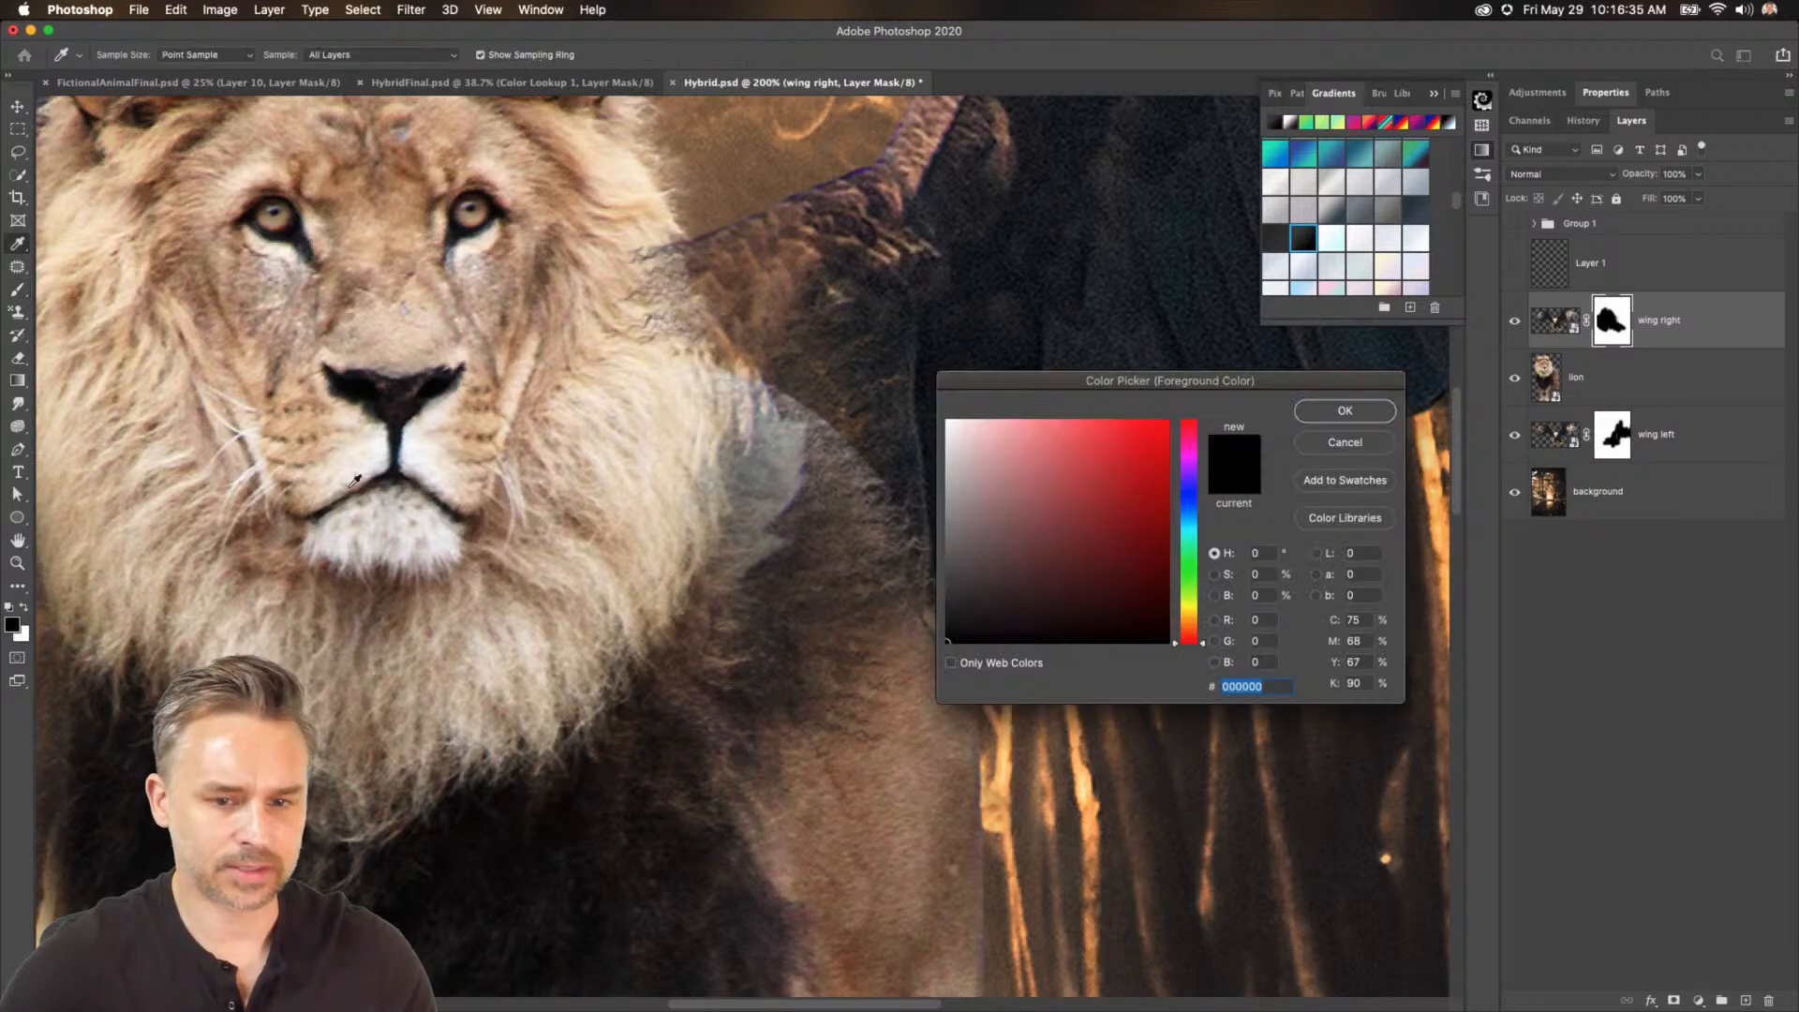
click(1344, 412)
key(b)
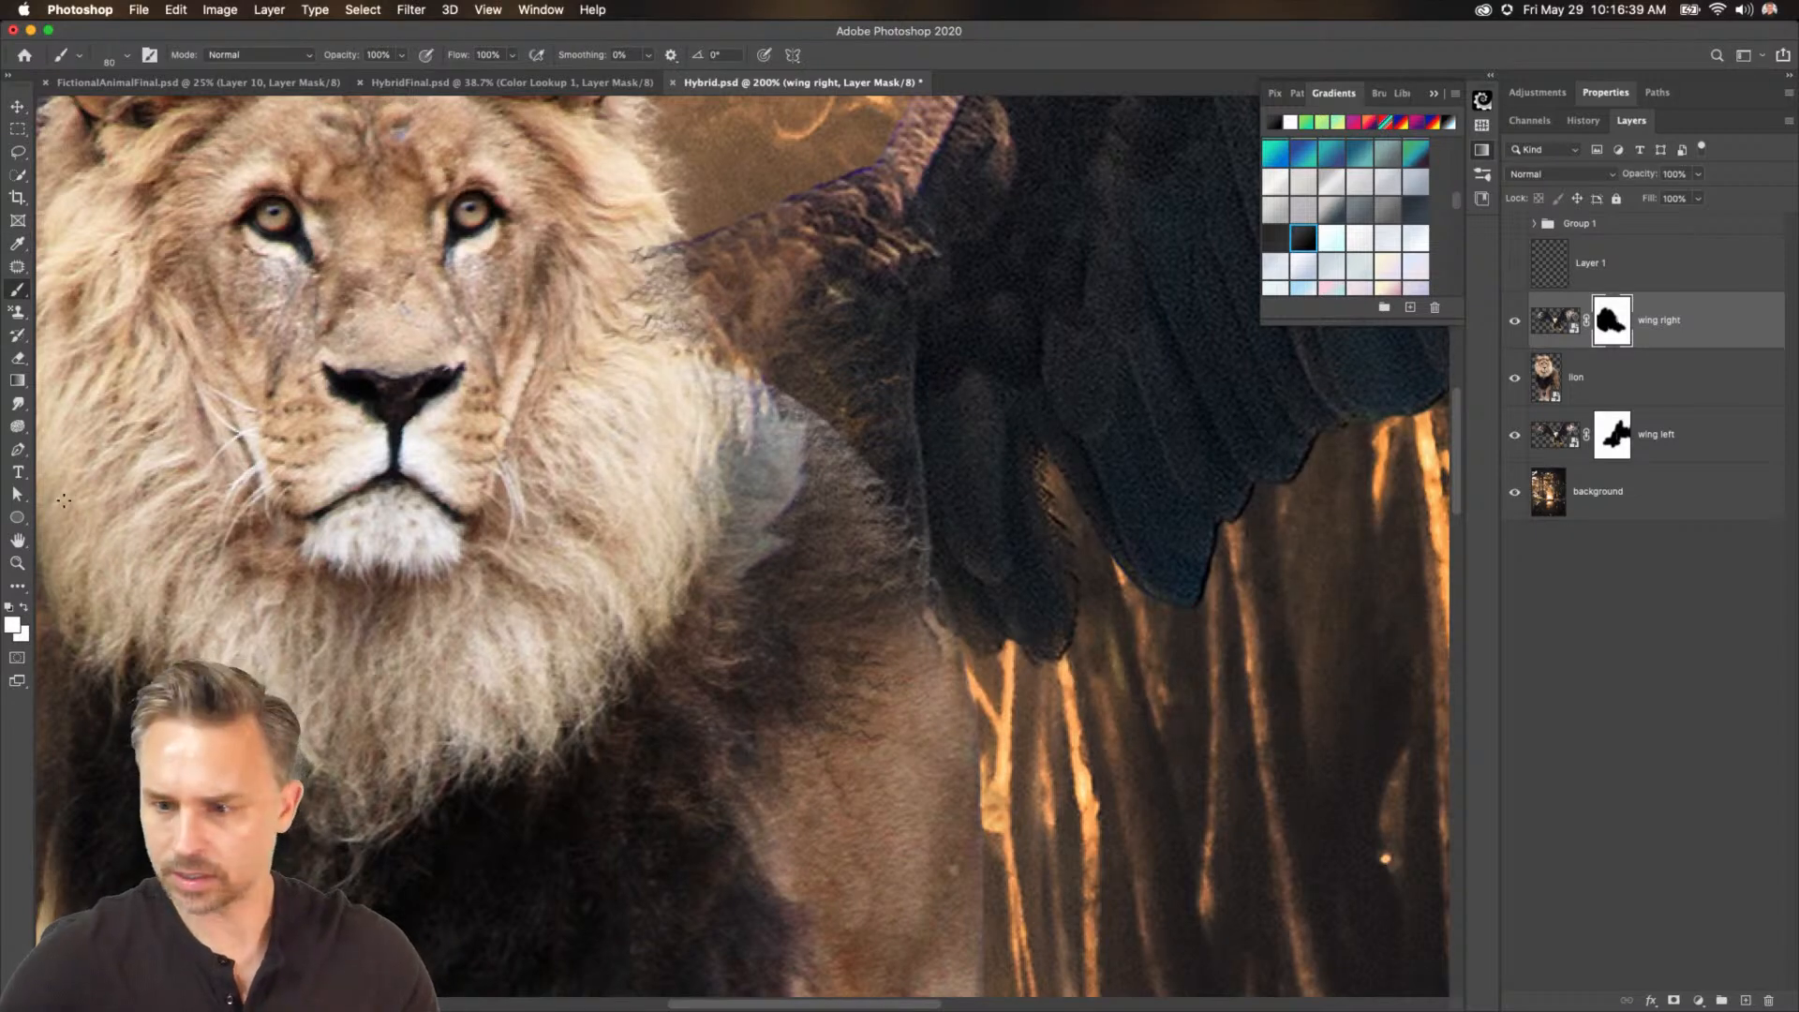
click(12, 627)
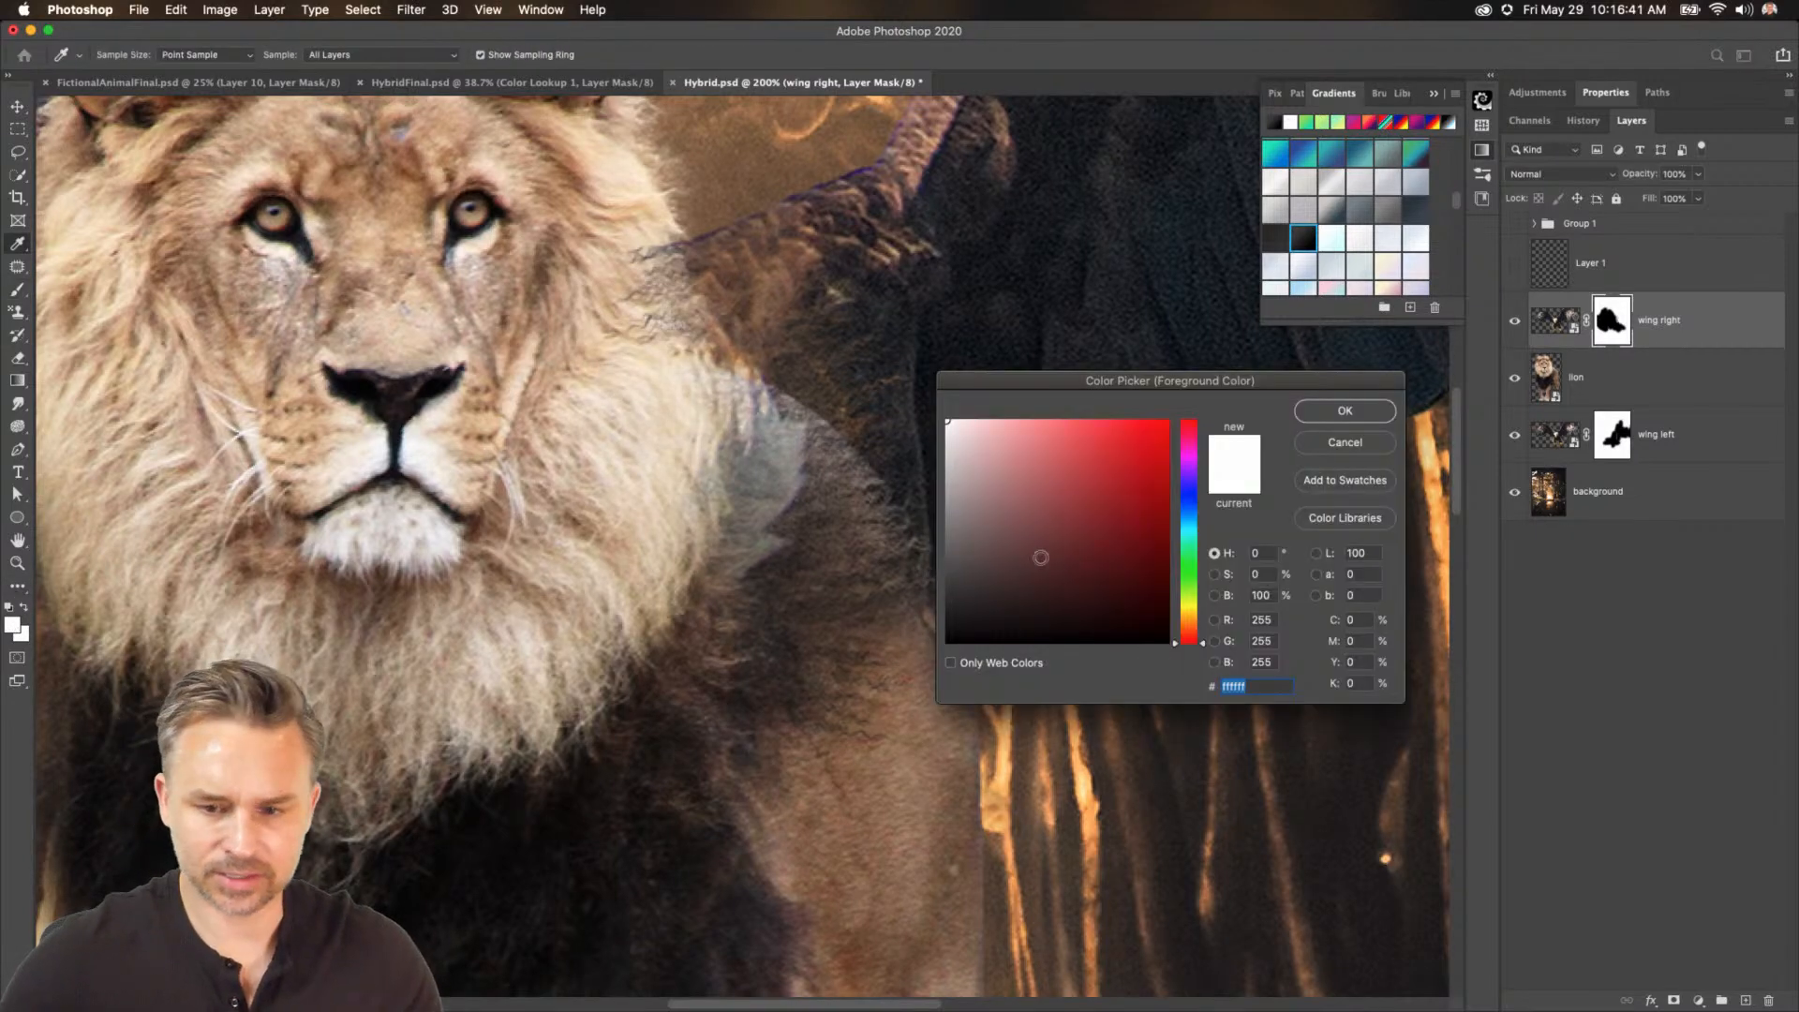
drag(1035, 558, 433, 731)
key(Return)
click(23, 635)
drag(1088, 540, 878, 695)
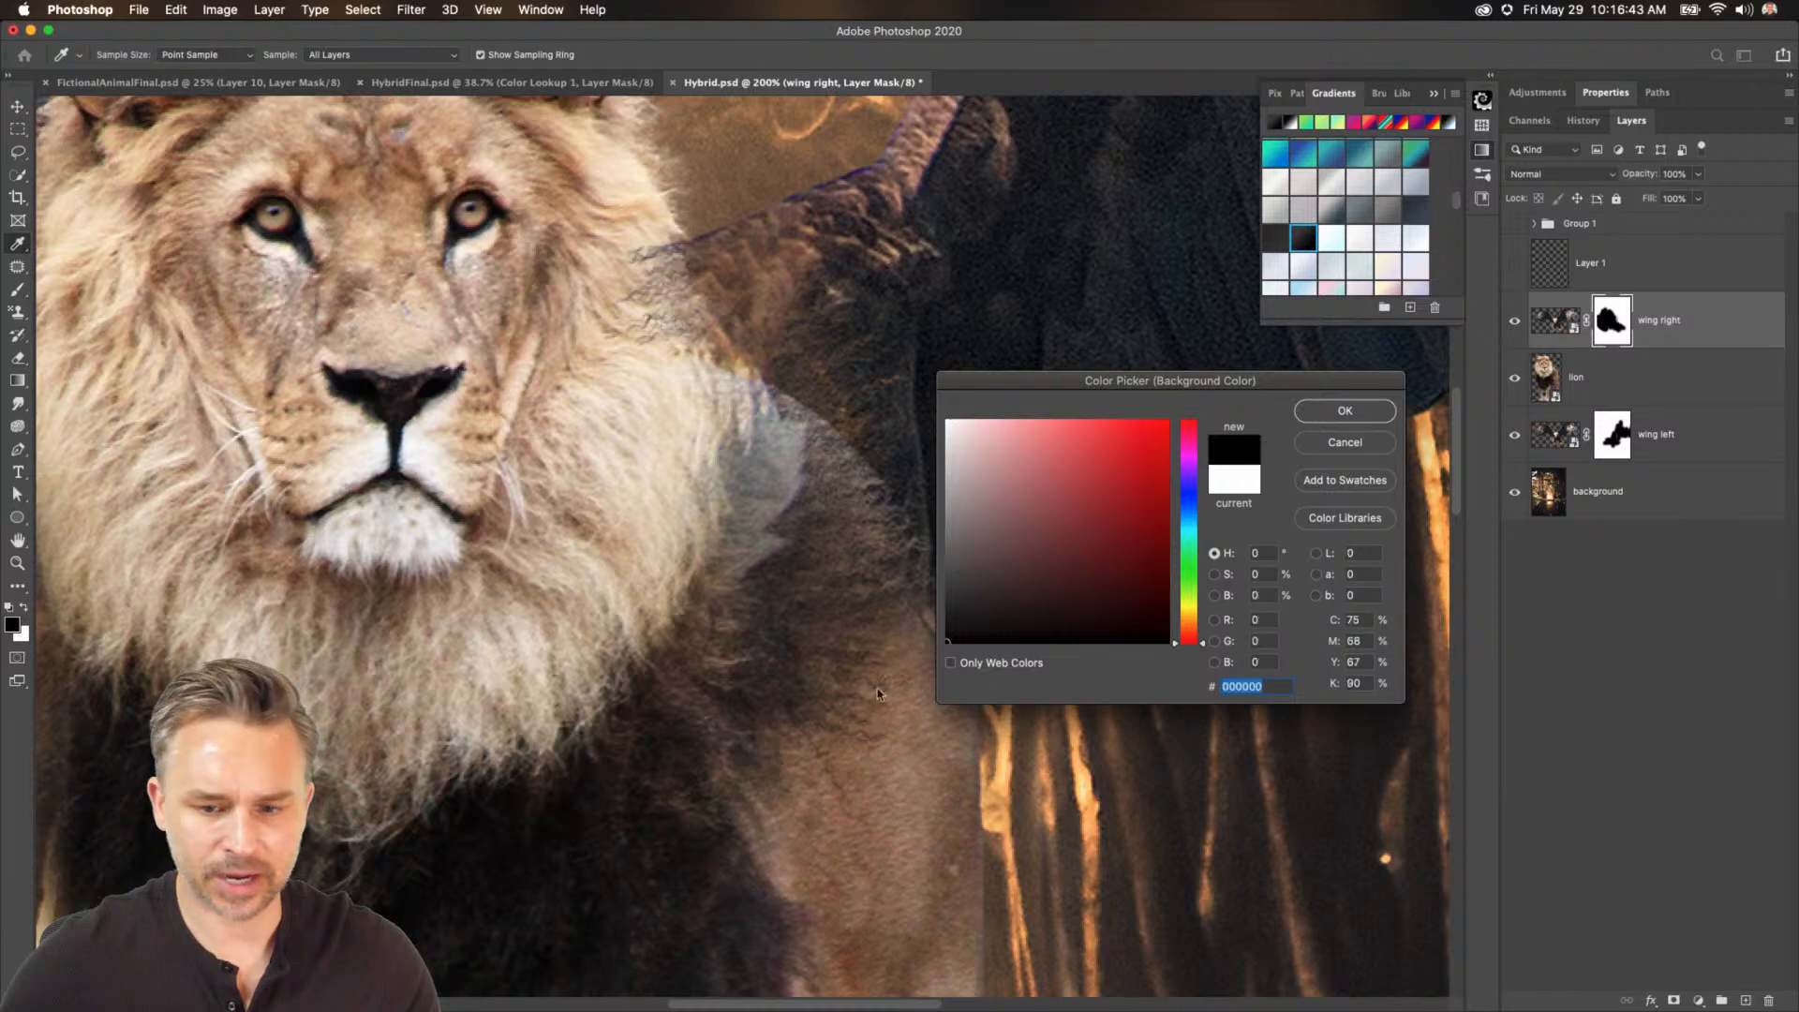
key(Return)
mouse_move(647, 323)
mouse_down()
mouse_move(673, 271)
mouse_move(808, 511)
mouse_move(783, 607)
mouse_move(836, 720)
mouse_up()
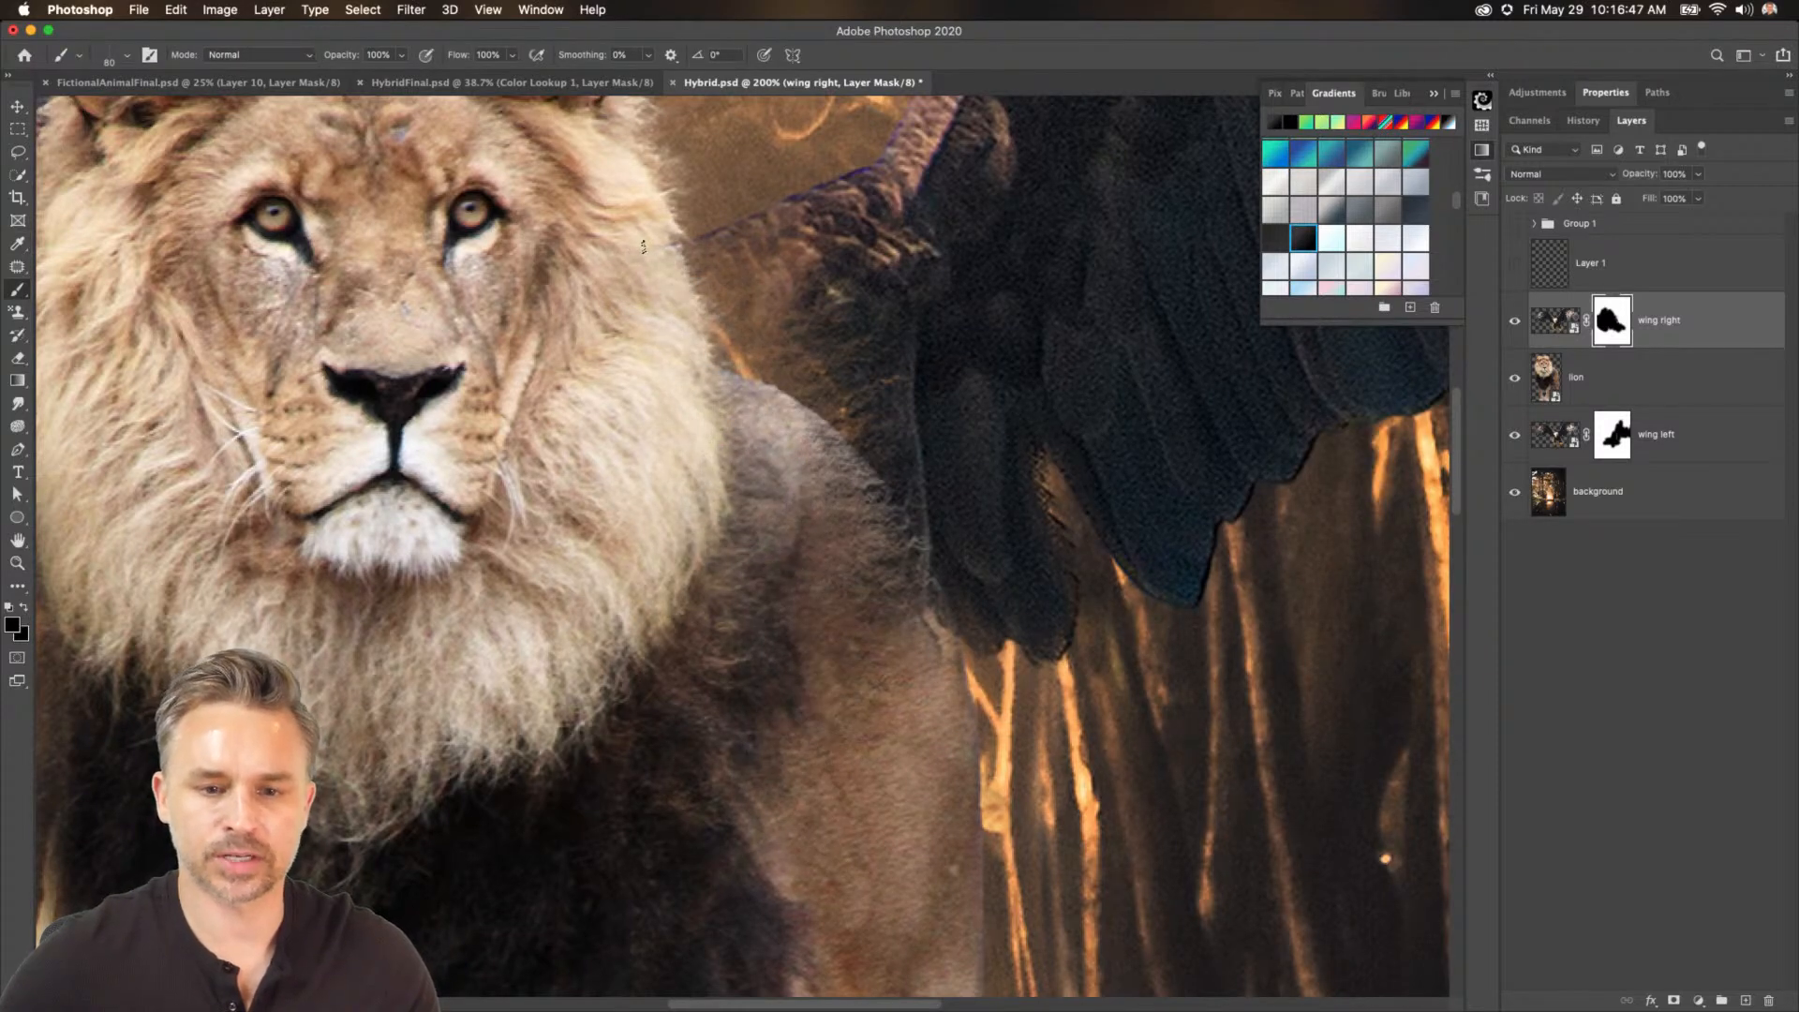
Switch to white and paint on the mask to bring back fur-textured wing edges beside the mane.
click(9, 608)
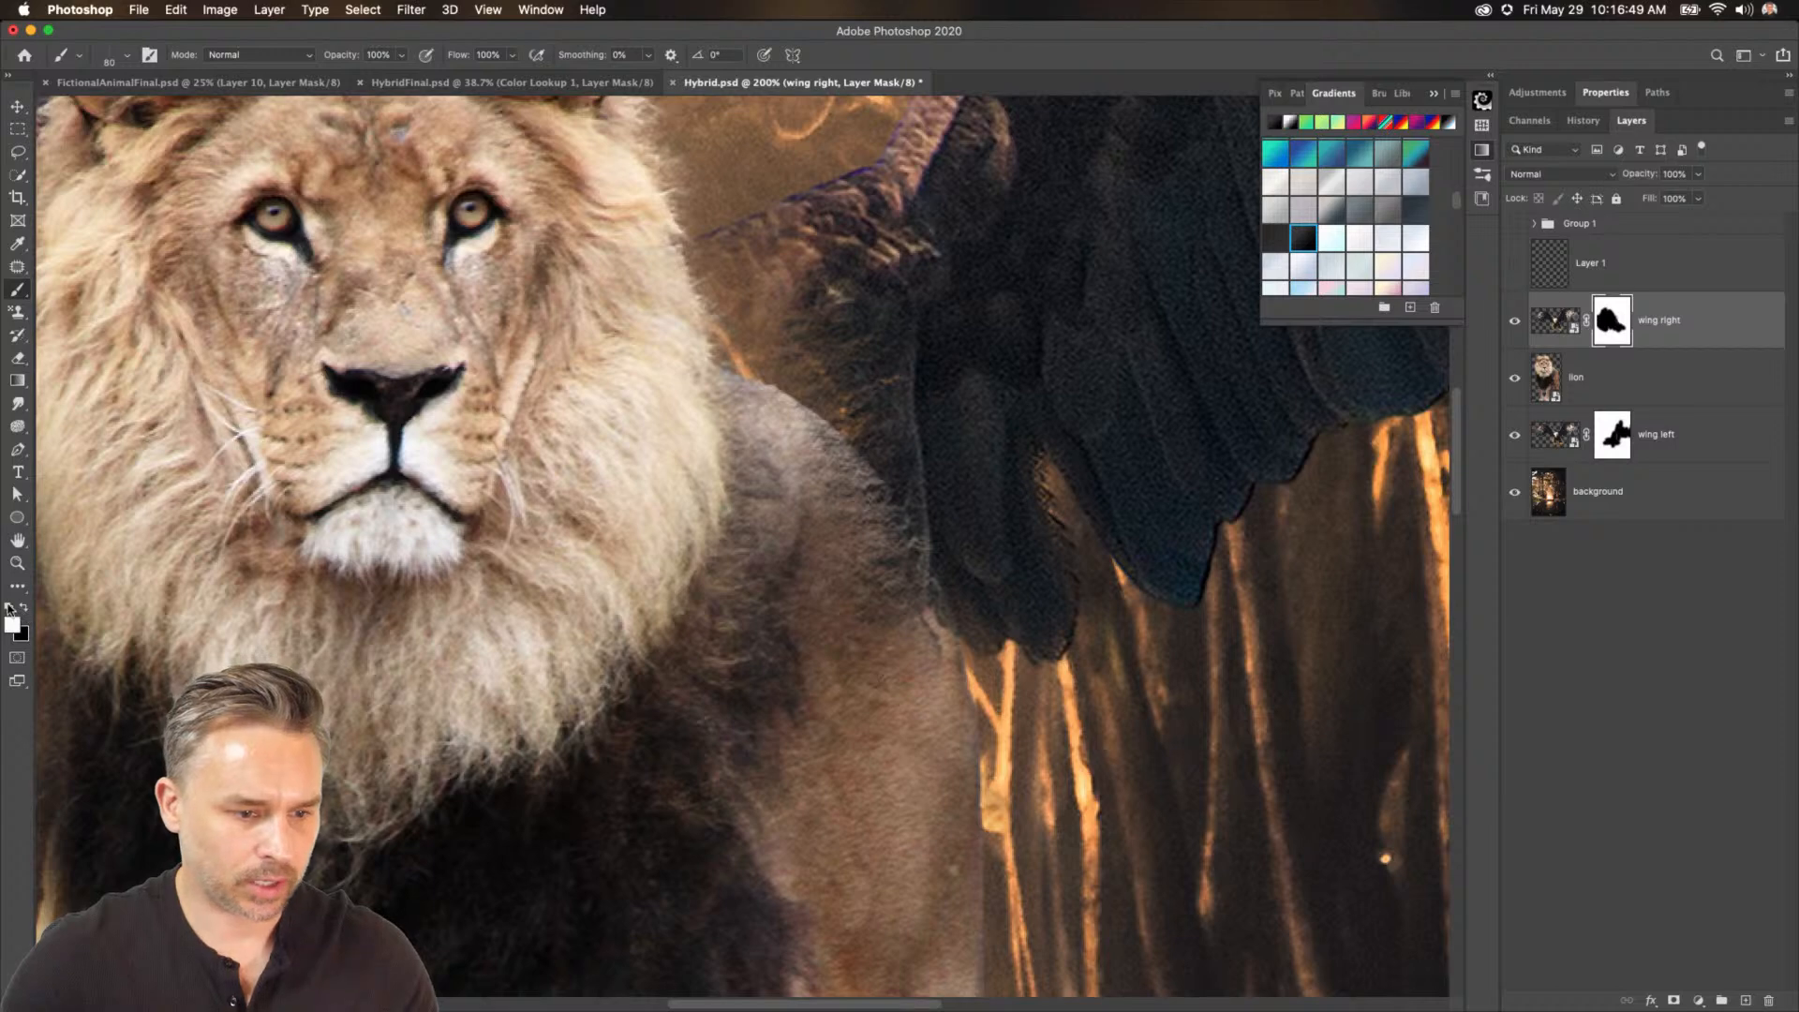
click(24, 638)
drag(950, 468, 913, 378)
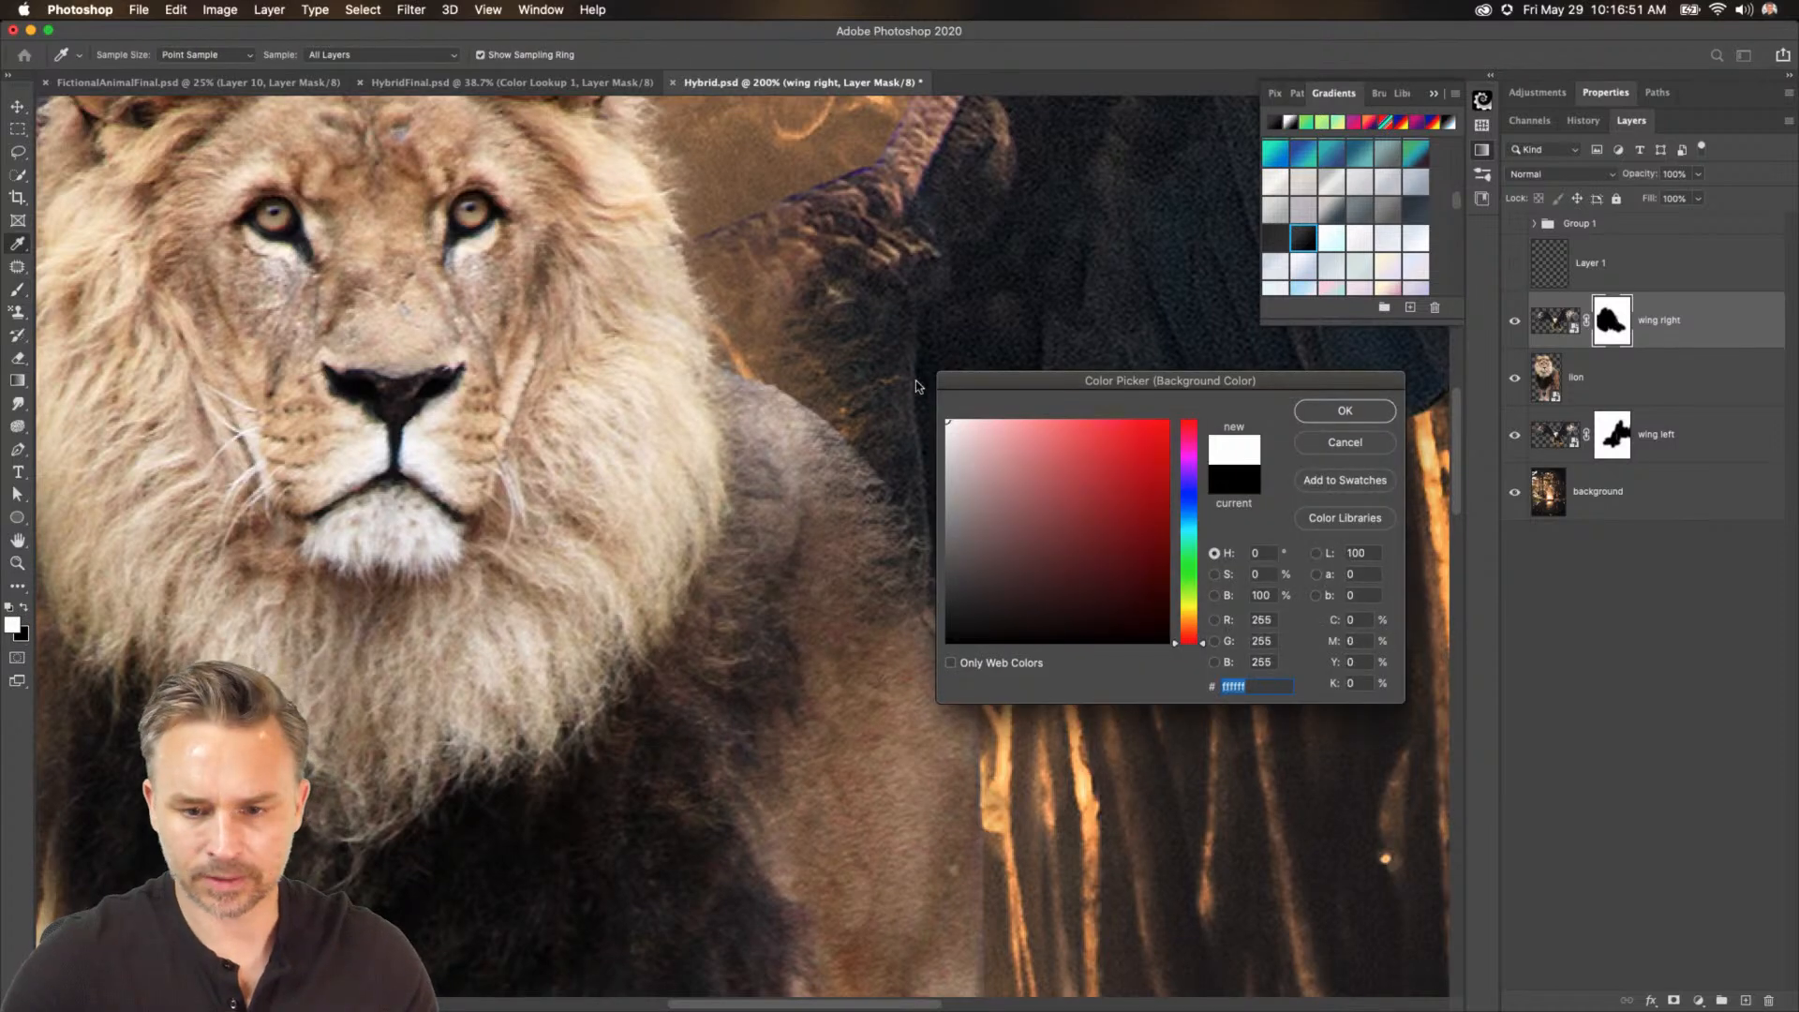
click(1381, 413)
drag(806, 286, 858, 426)
mouse_move(665, 258)
mouse_down()
mouse_move(857, 607)
mouse_move(829, 468)
mouse_up()
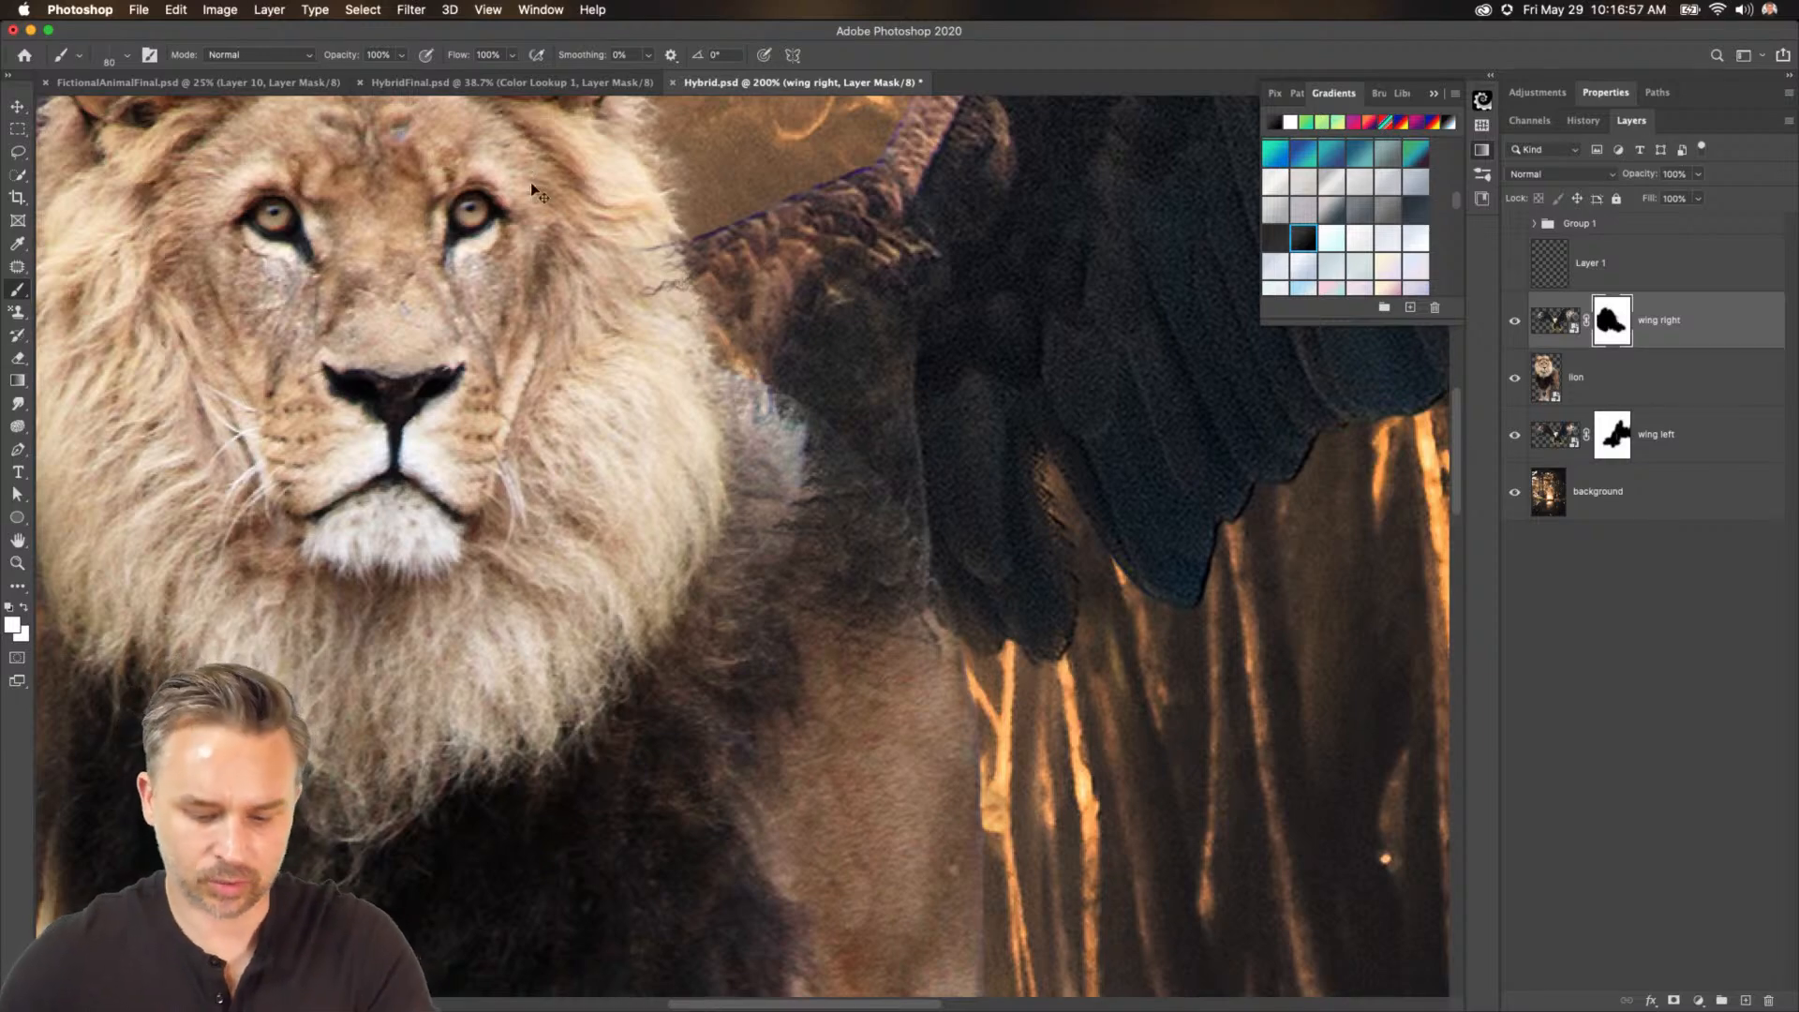
Paint a short white stroke on the wing mask where the right wing meets the mane.
key(super+0)
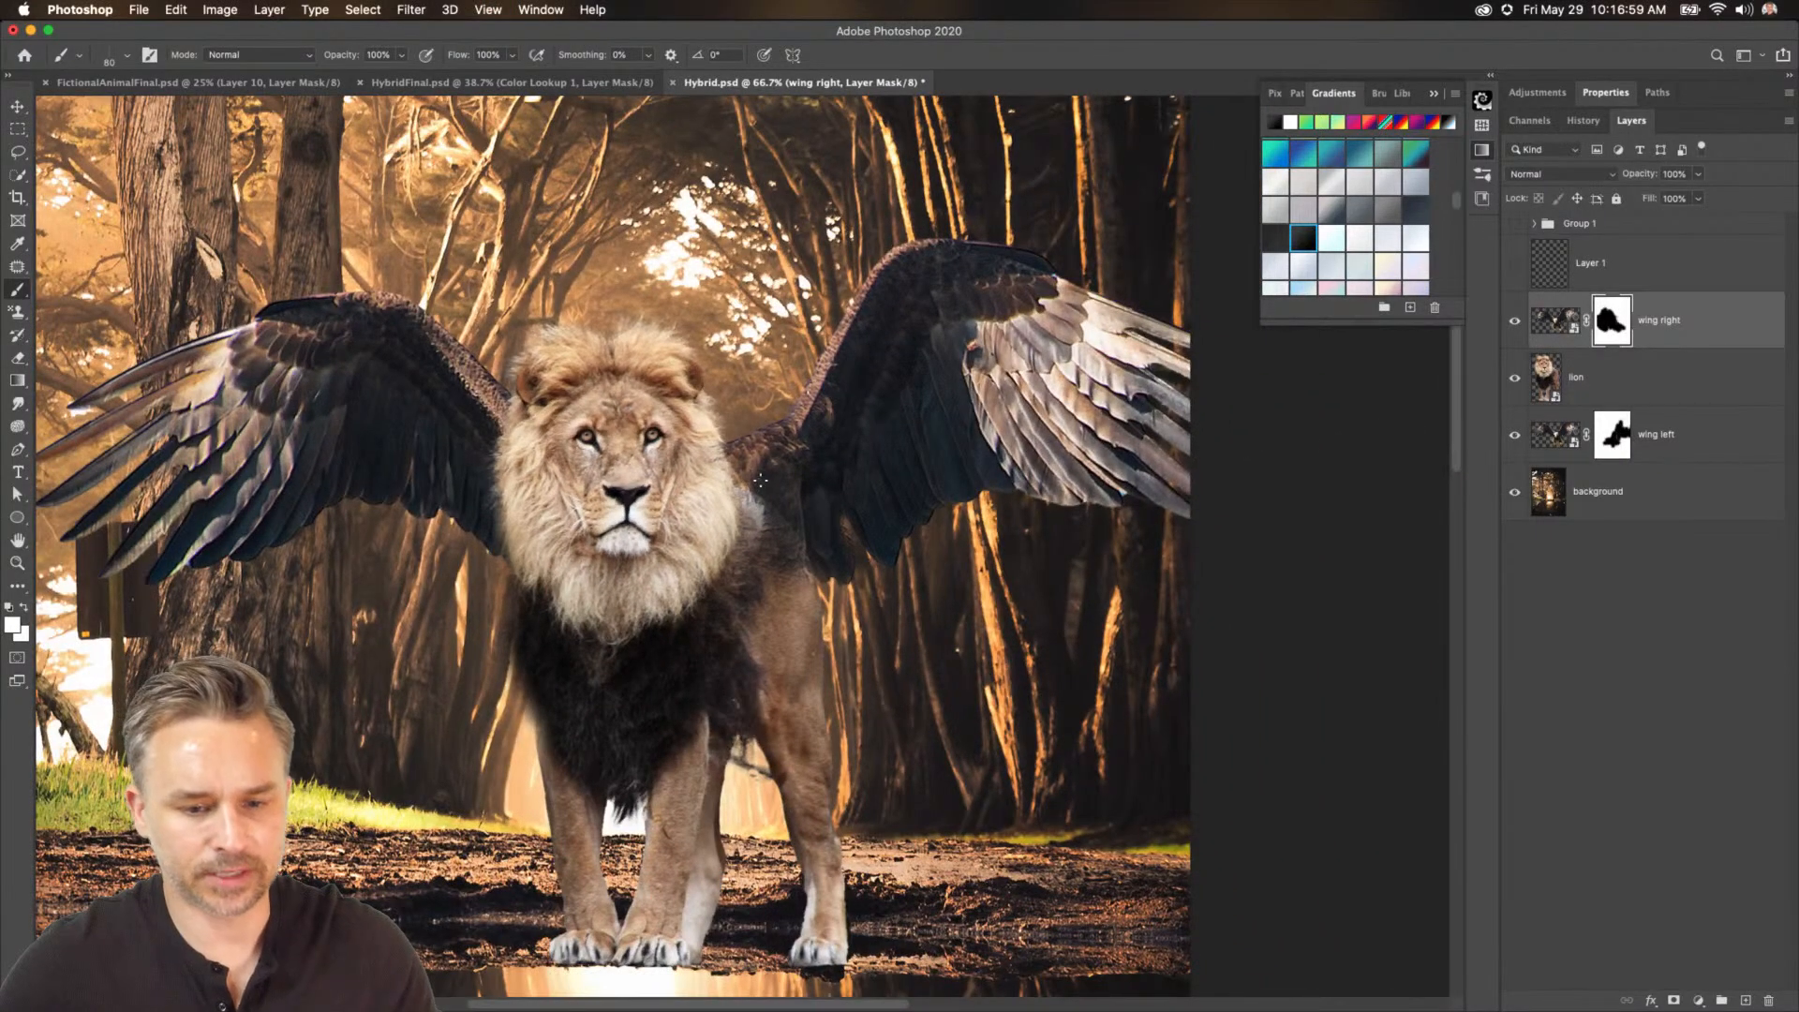
drag(761, 480, 769, 530)
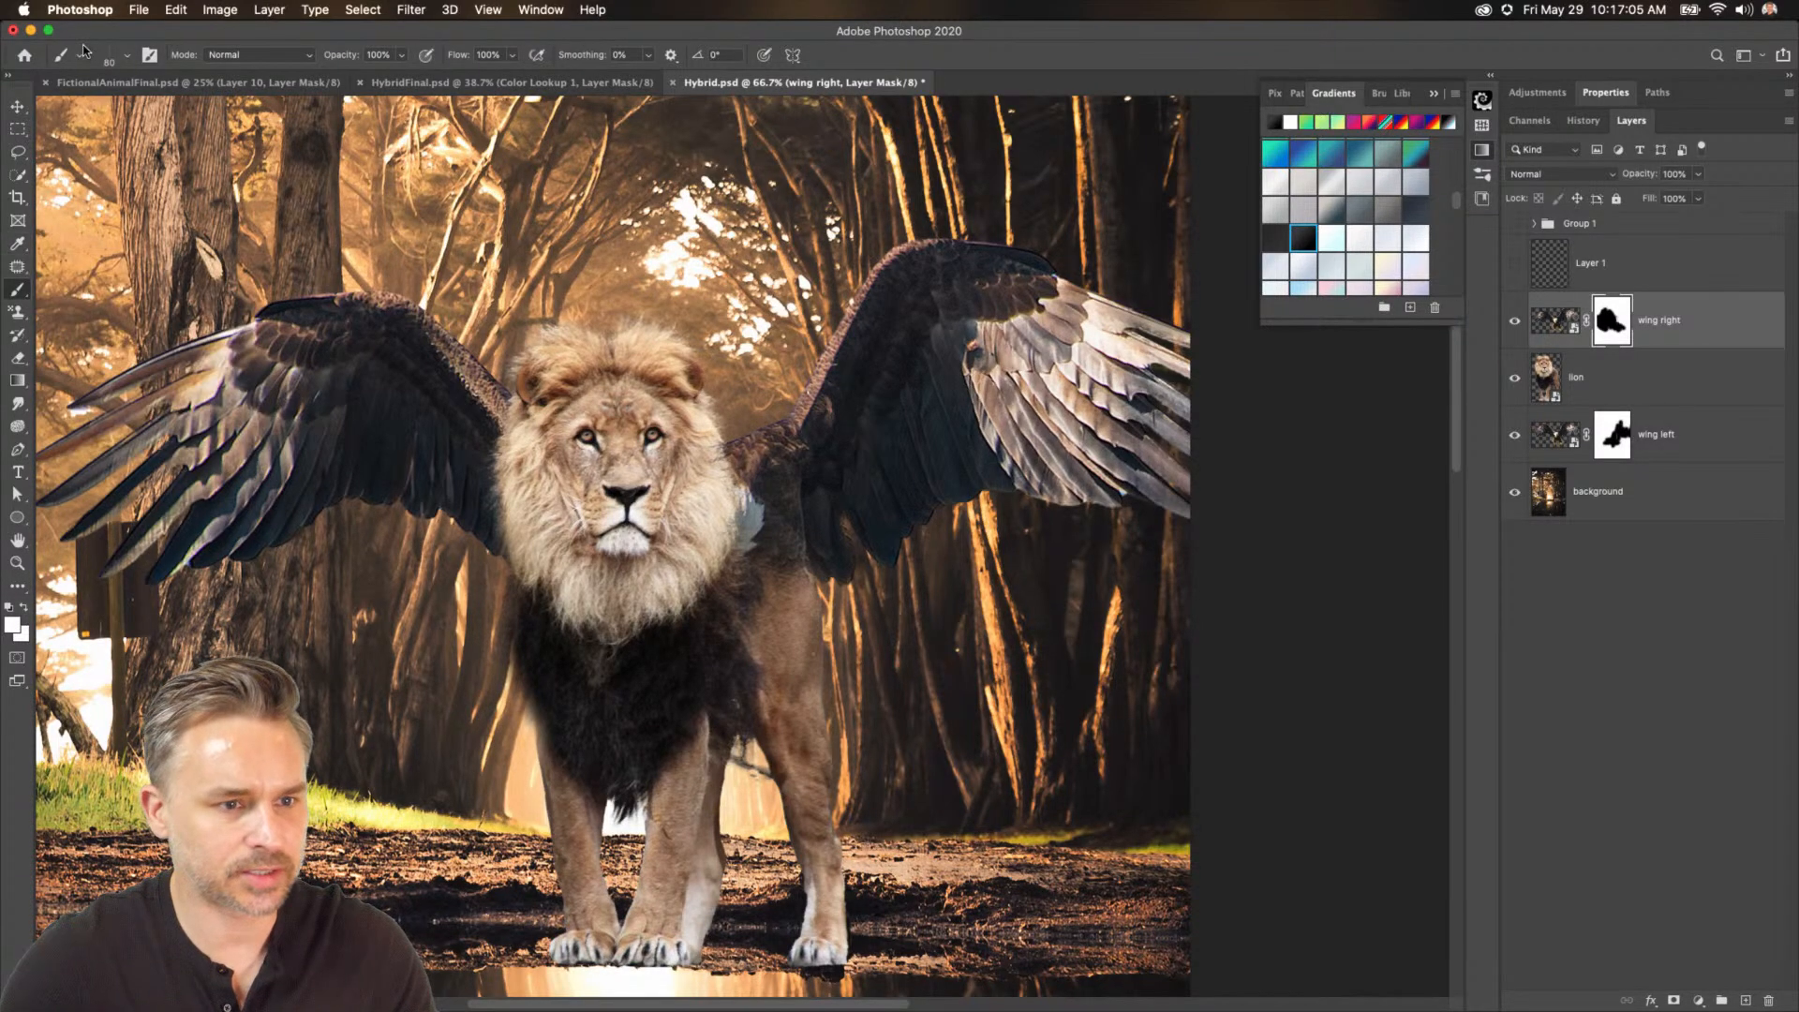
Select the Hard Round Pressure Opacity and Flow brush and reset the colours to default black and white.
click(128, 60)
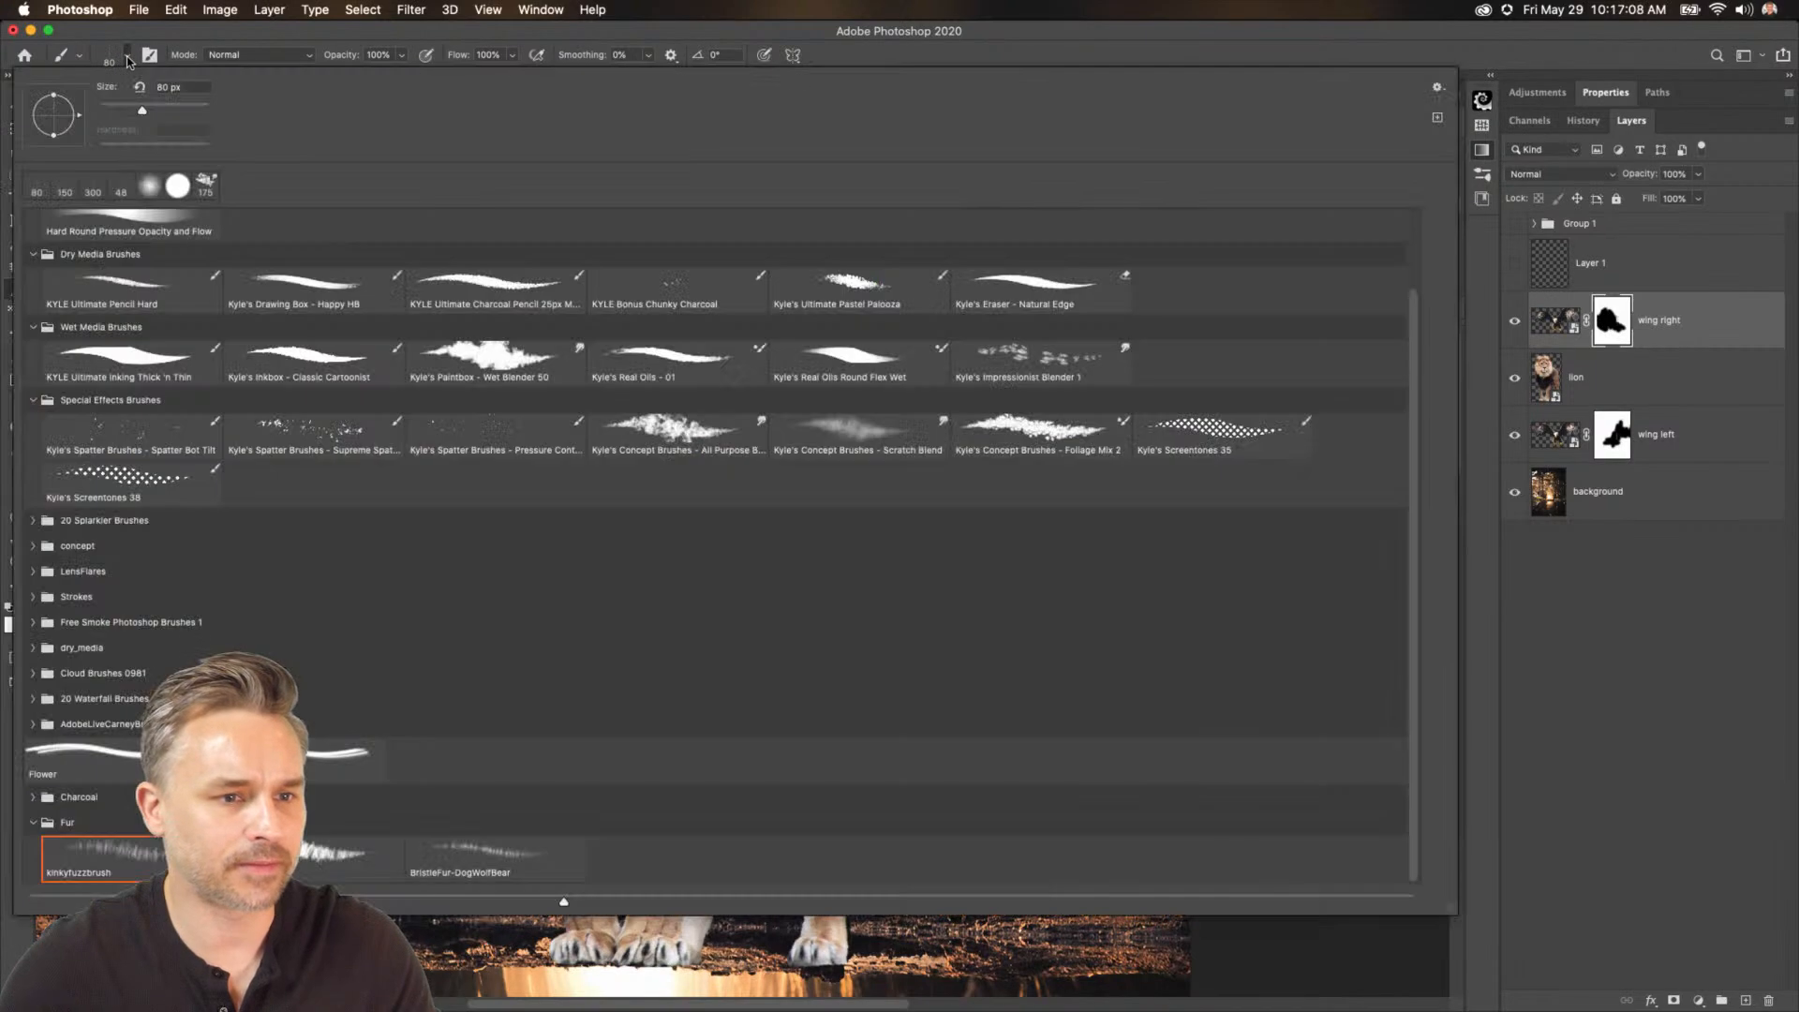
double_click(141, 213)
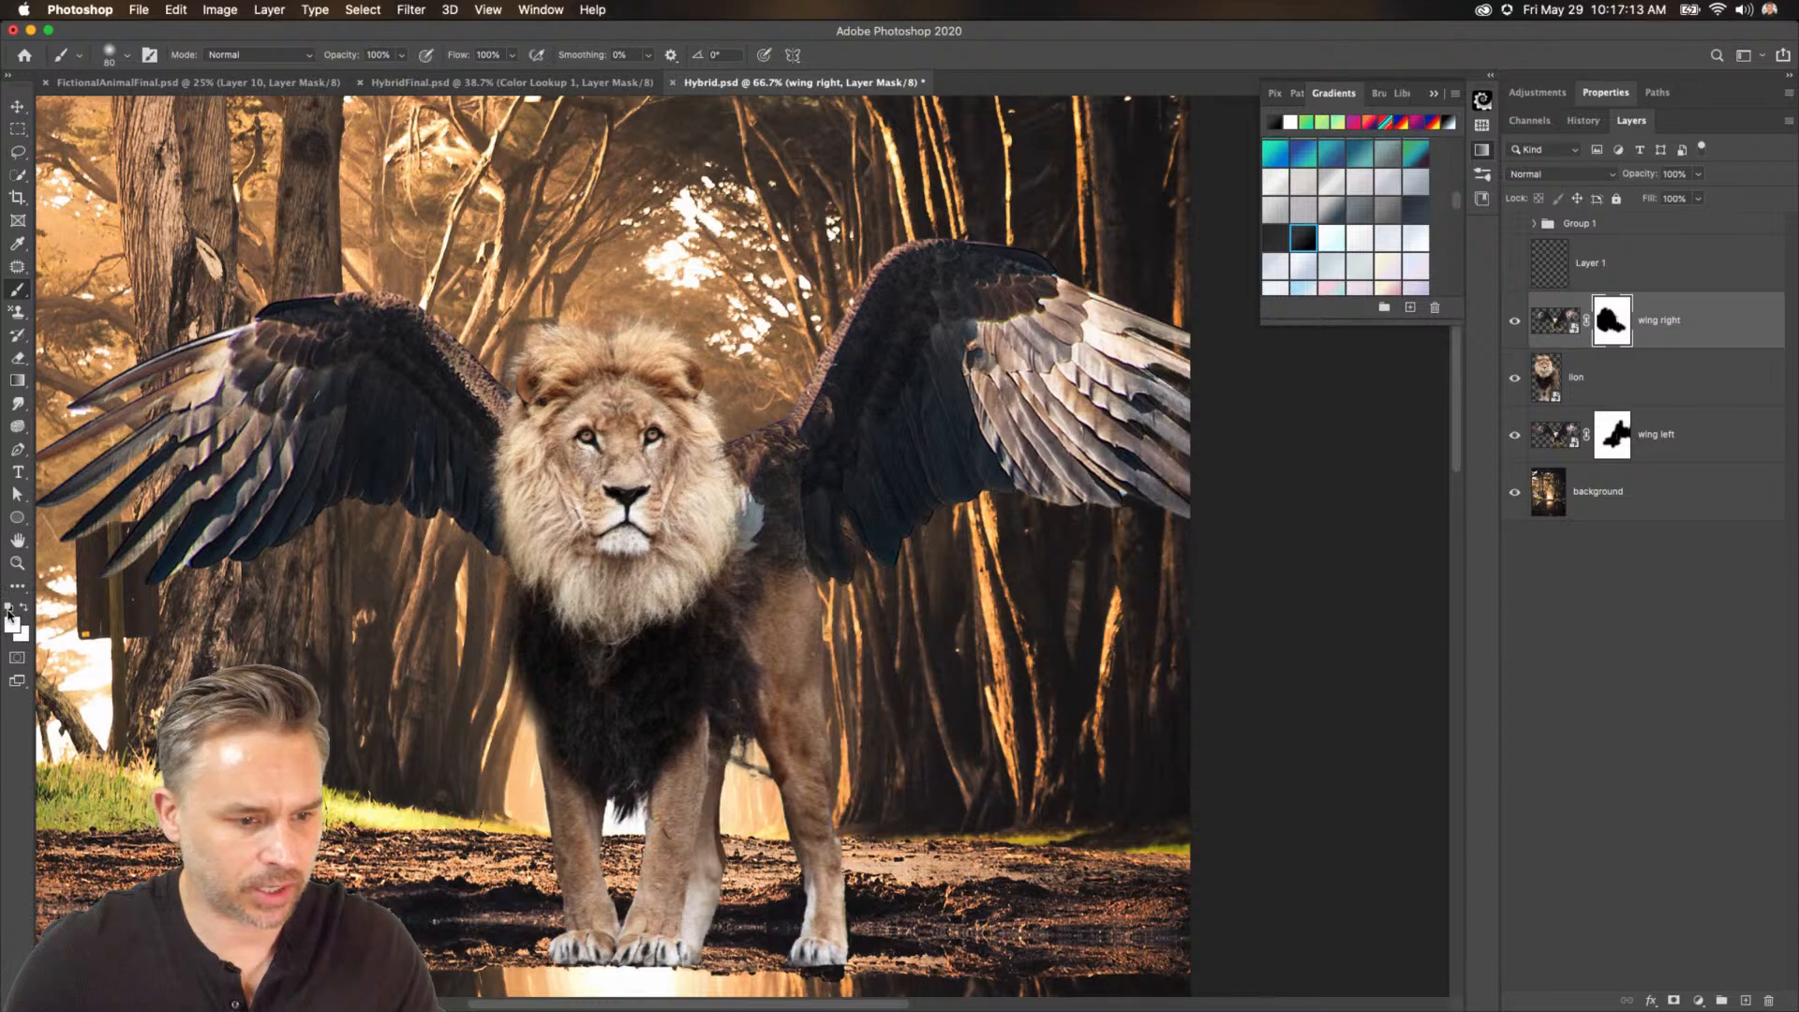
click(23, 609)
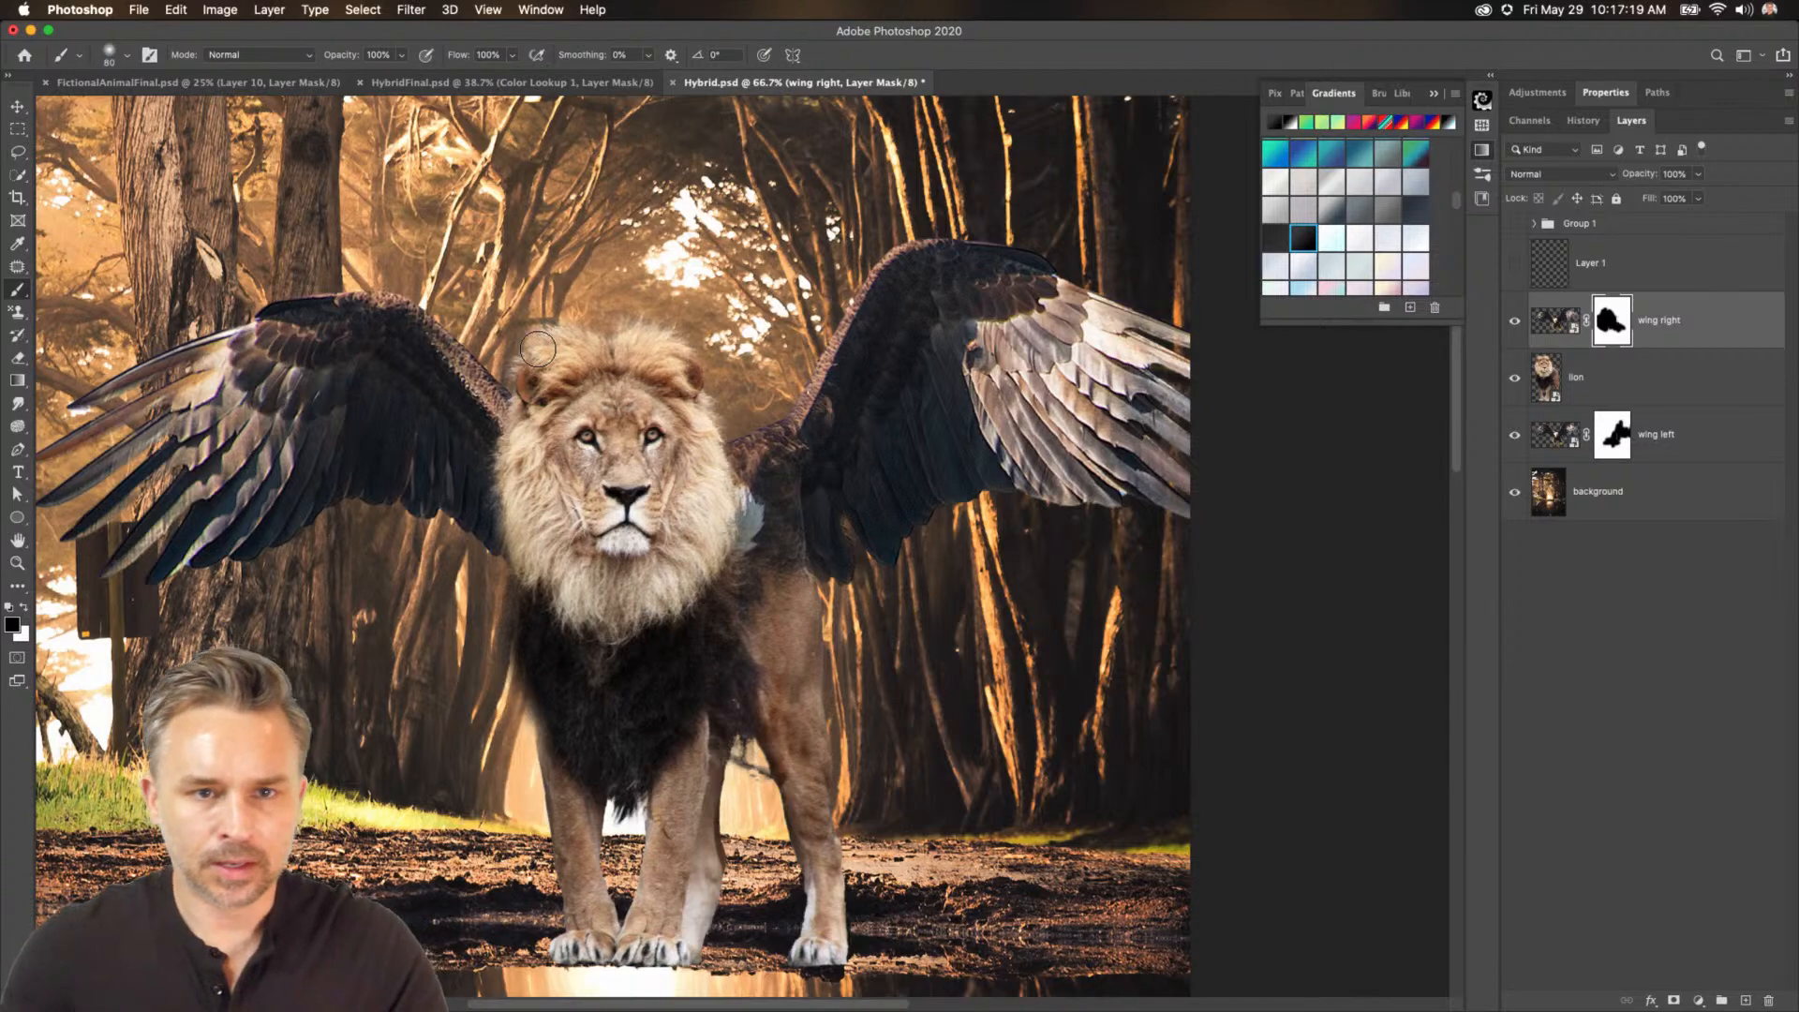
key(BackSpace)
key(super+z)
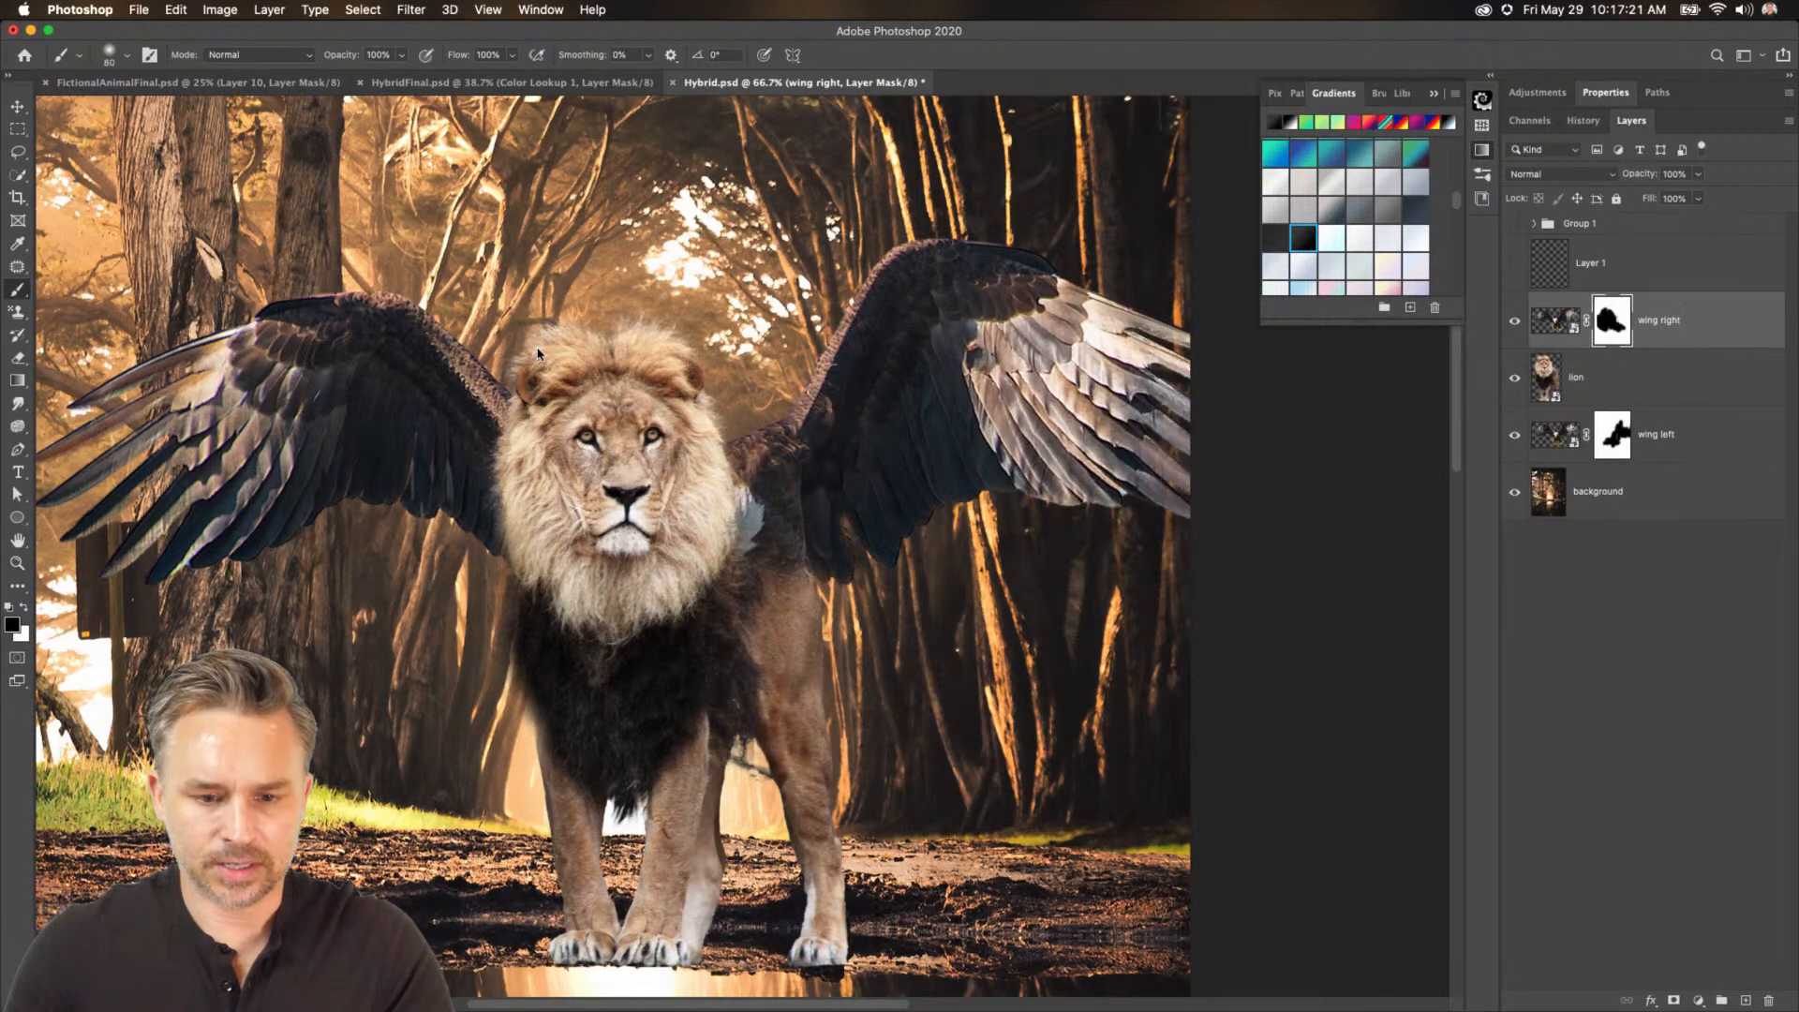
Switch to the Move tool.
key(super+minus)
key(super+minus)
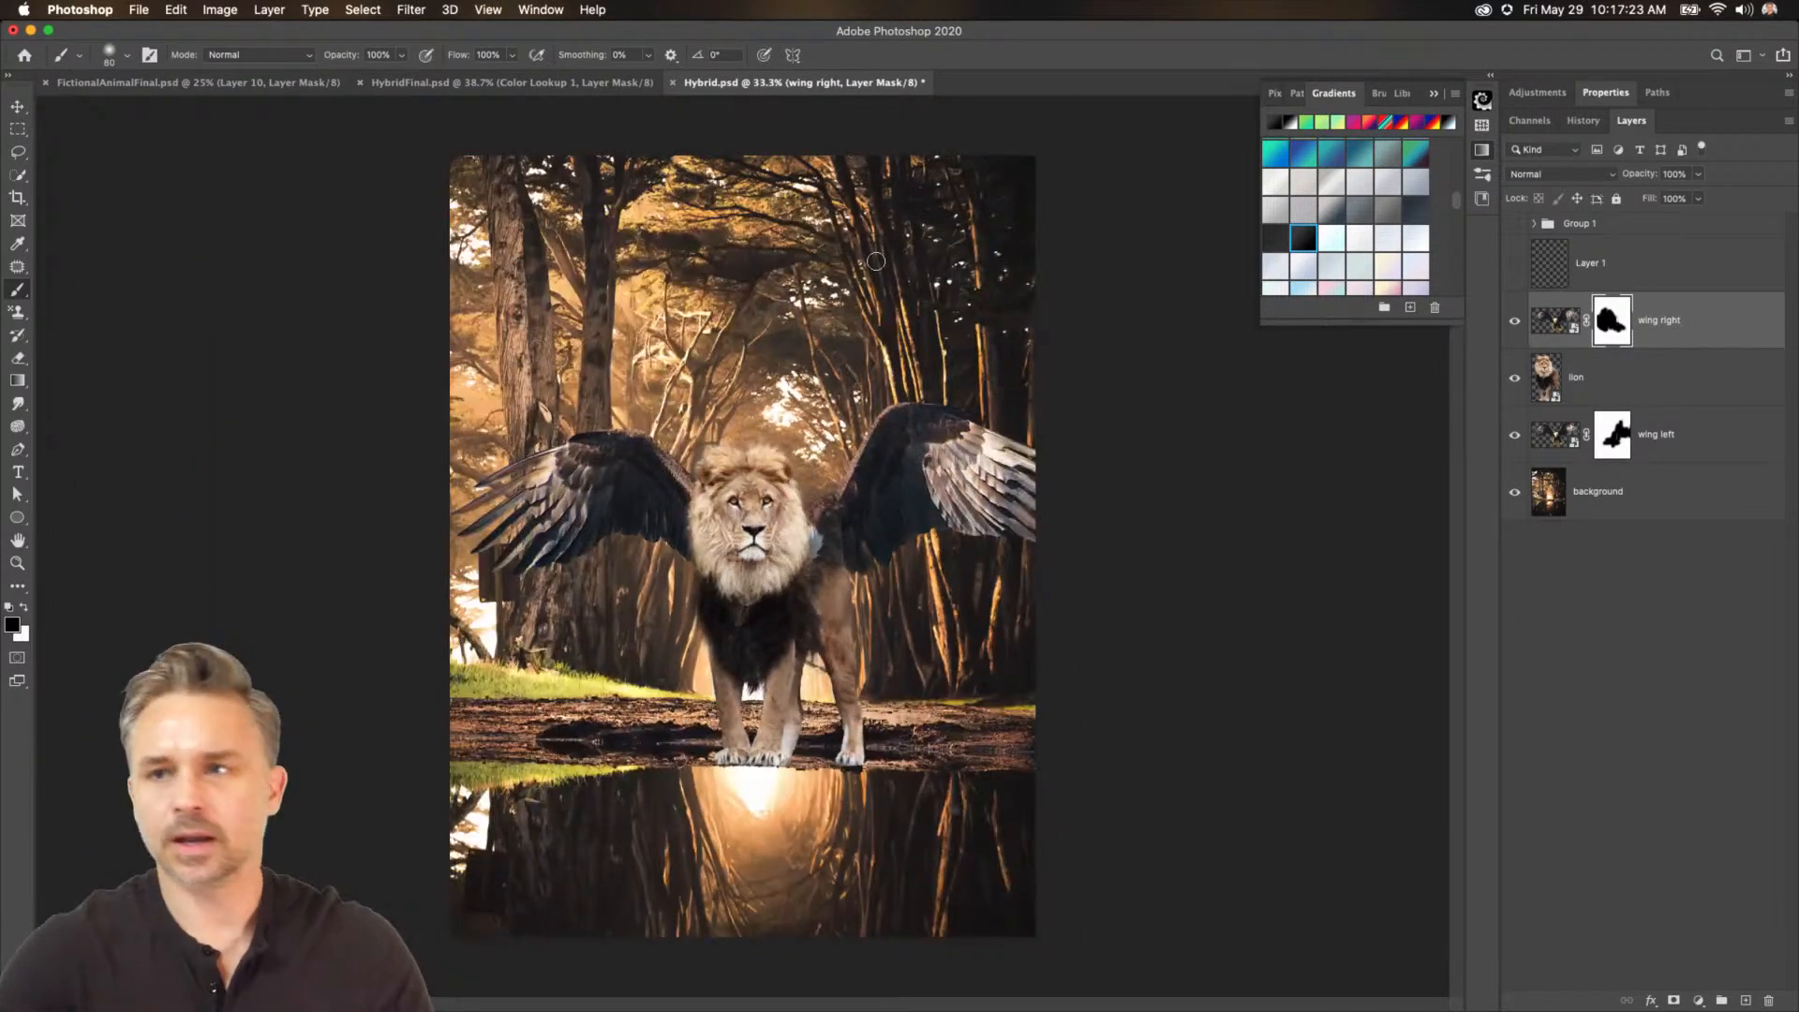
click(15, 112)
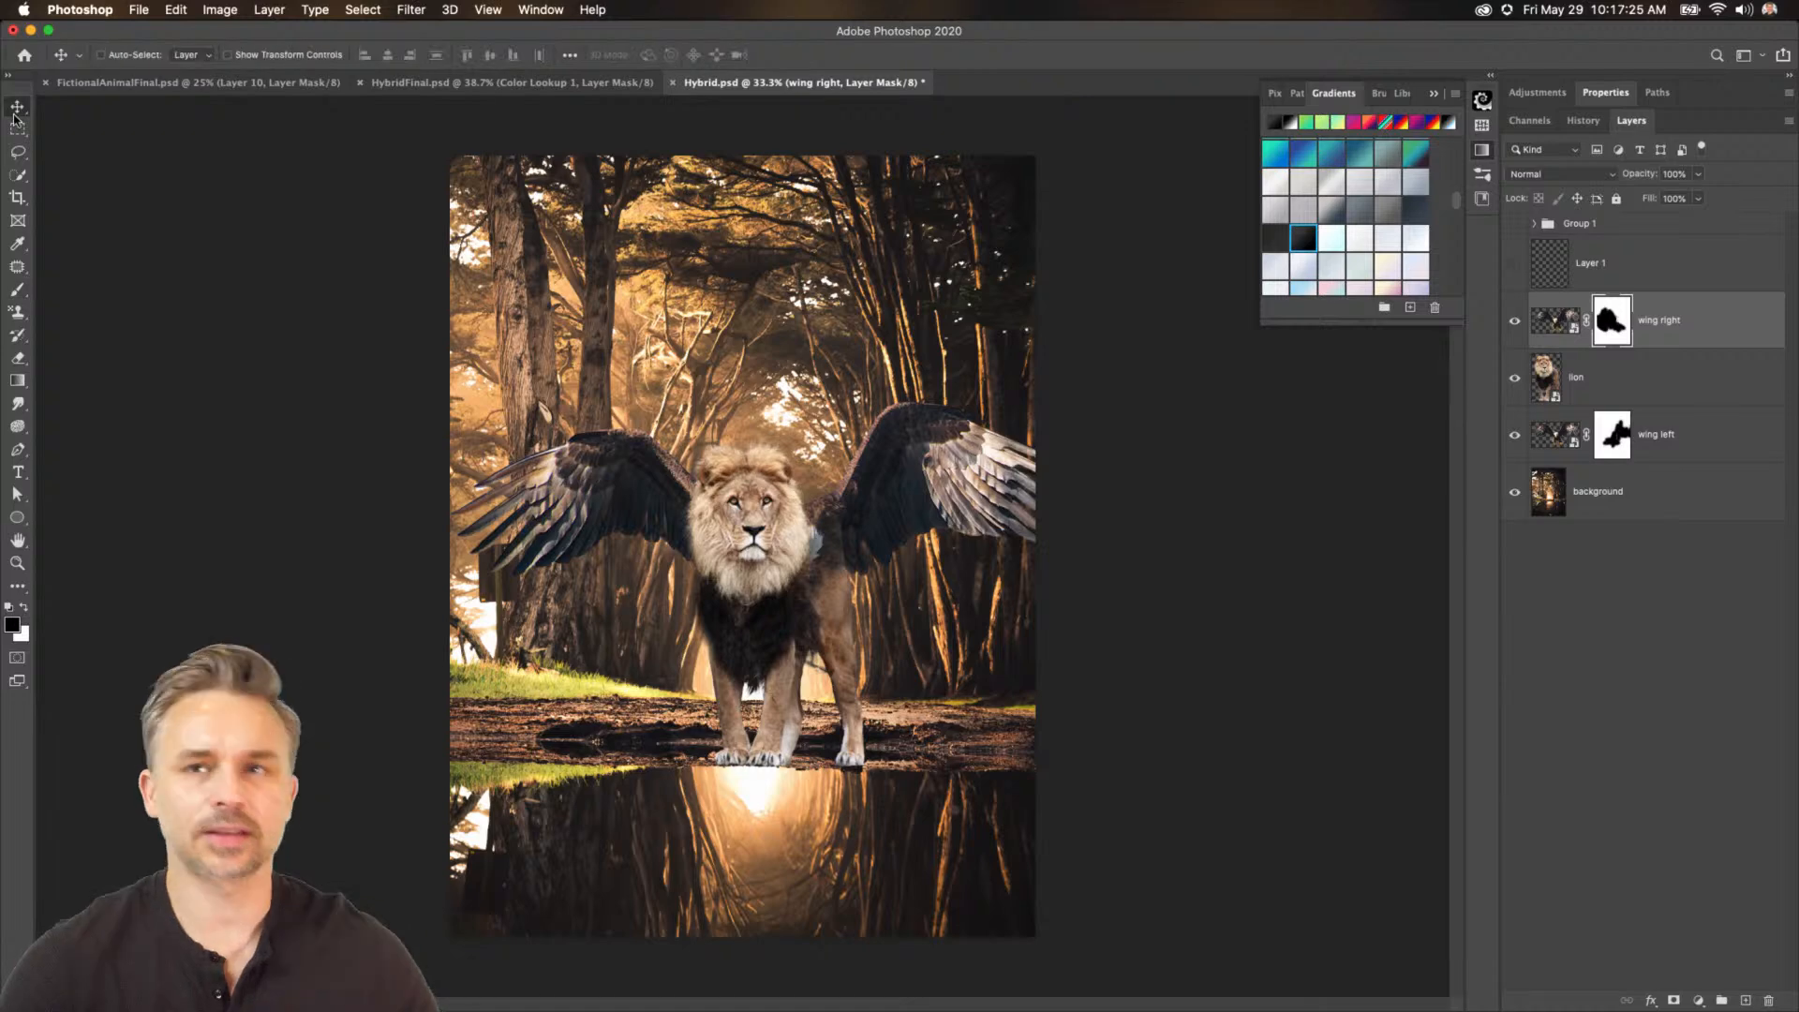
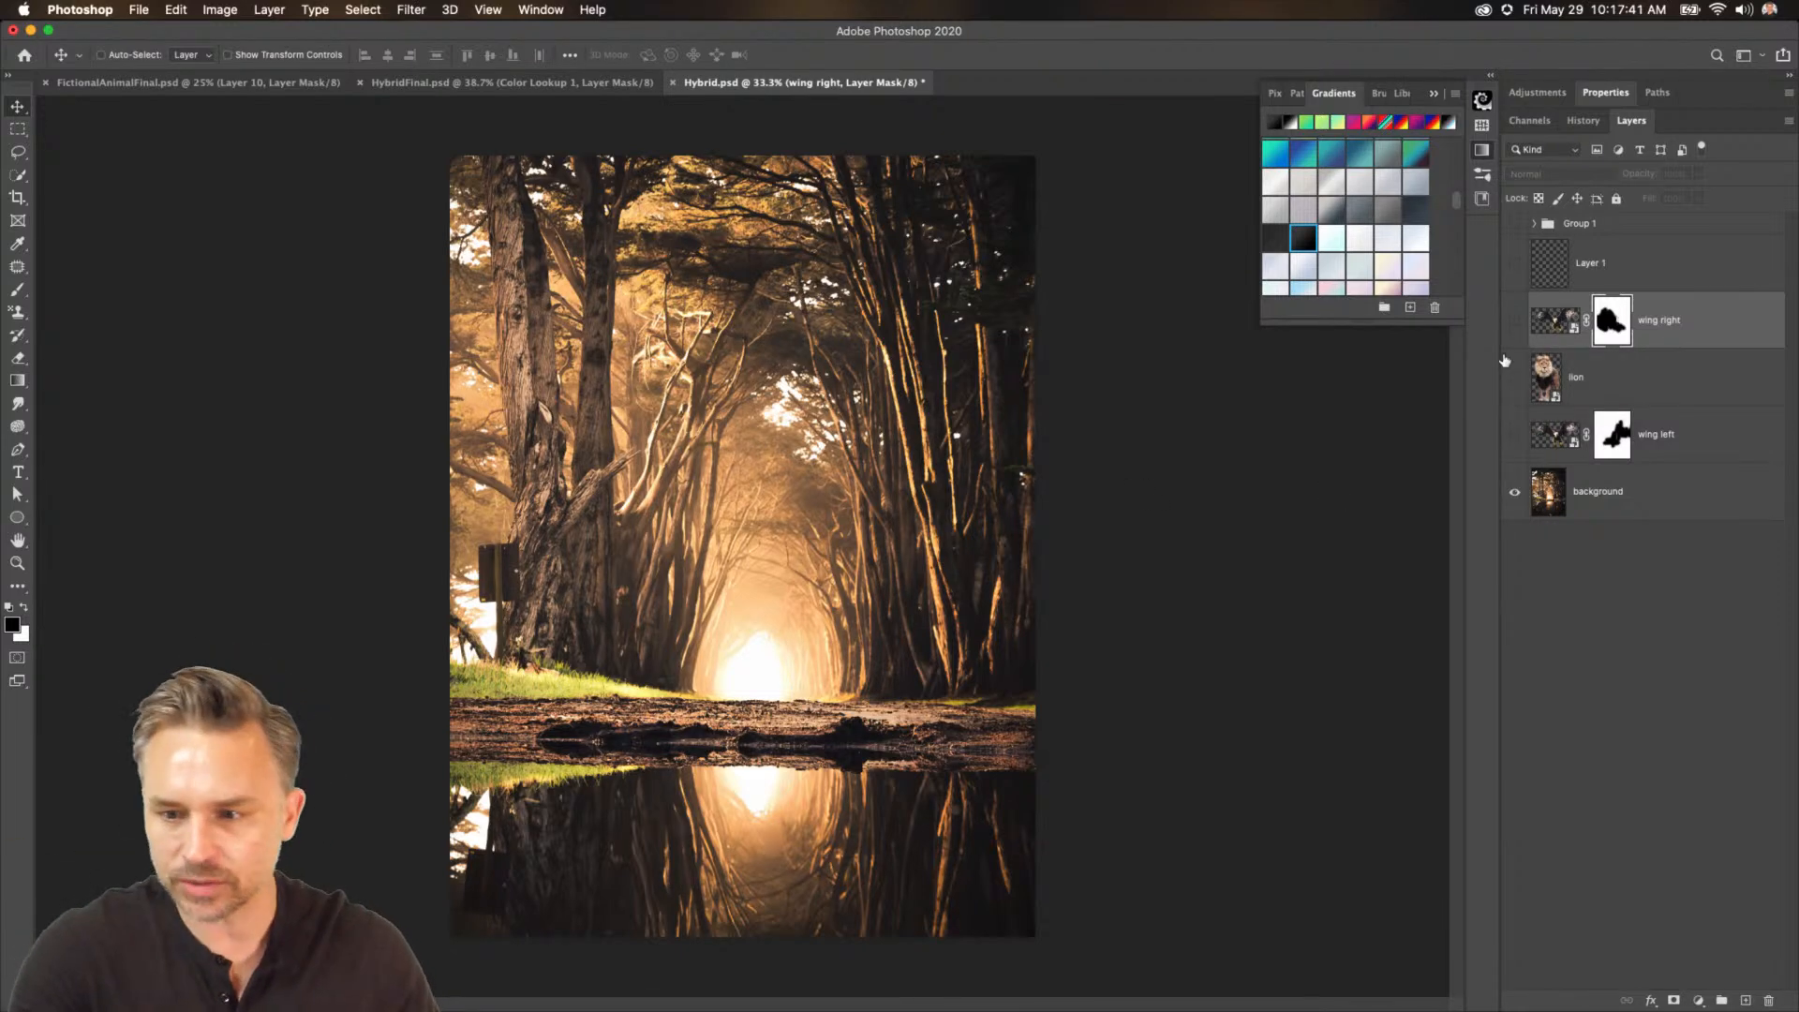
Turn the lion and left wing layers back on and select the left wing layer.
click(1516, 373)
super+click(759, 454)
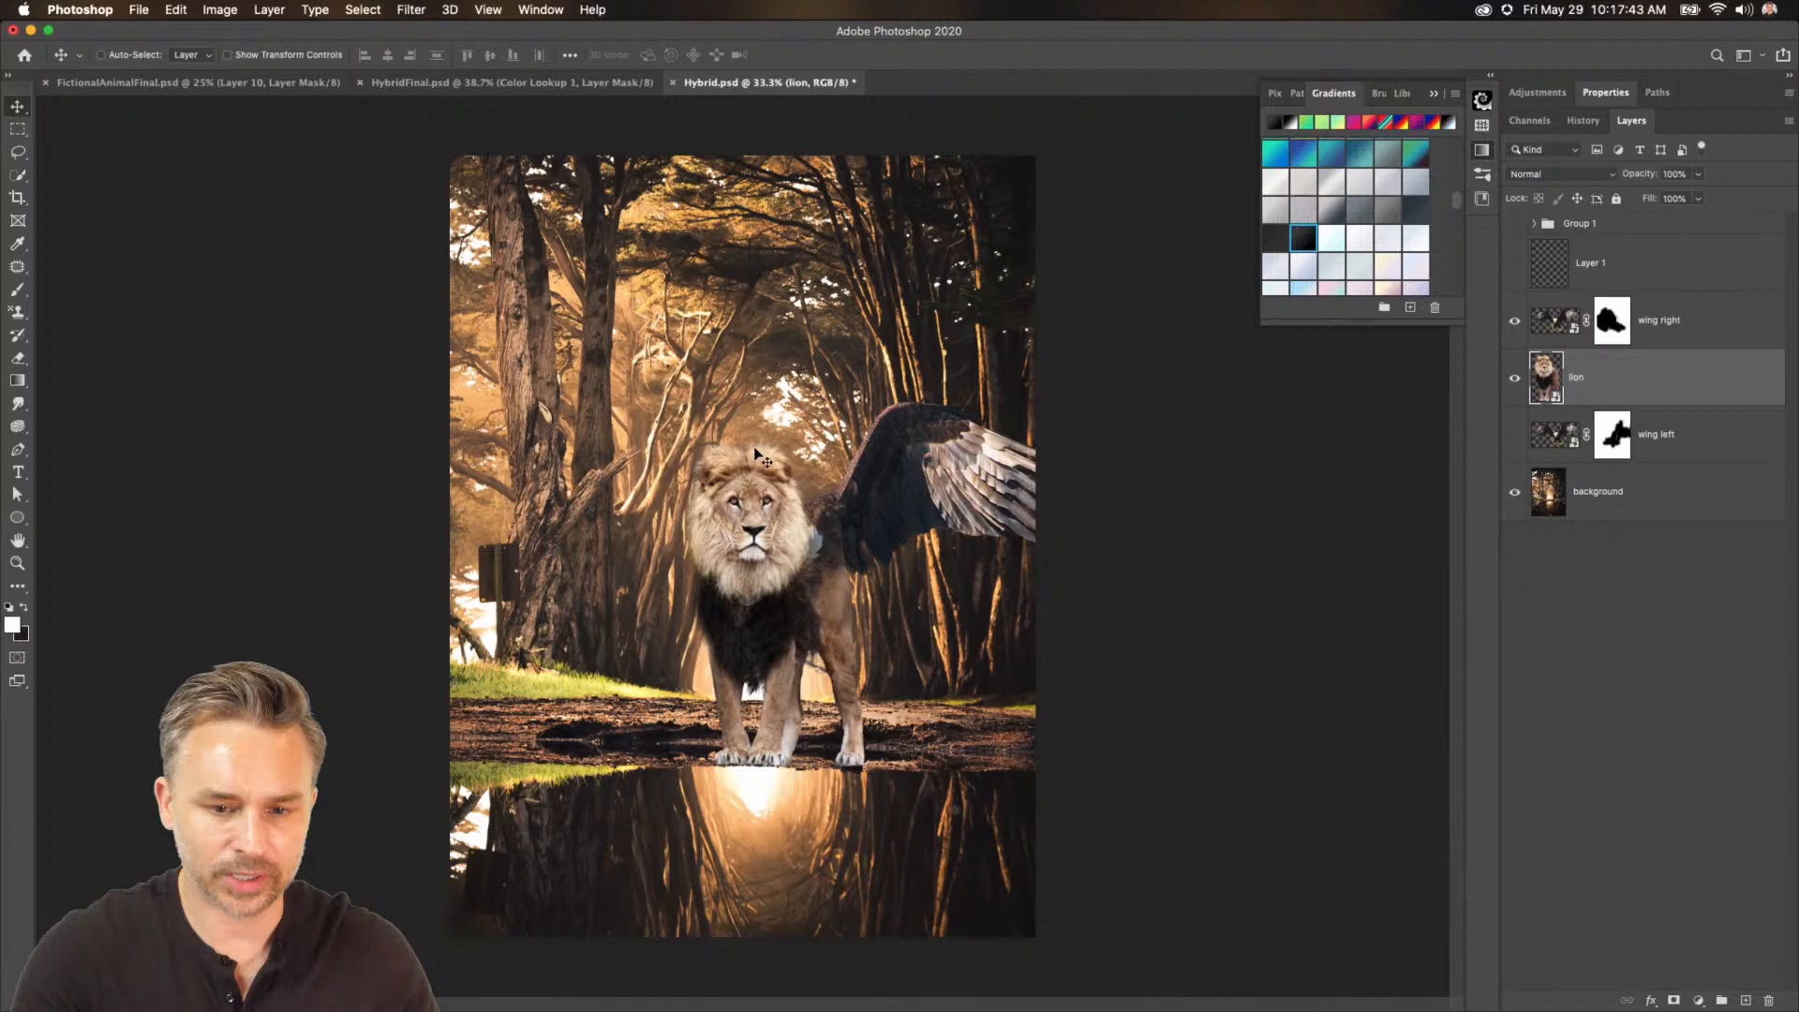
click(1514, 435)
click(1613, 438)
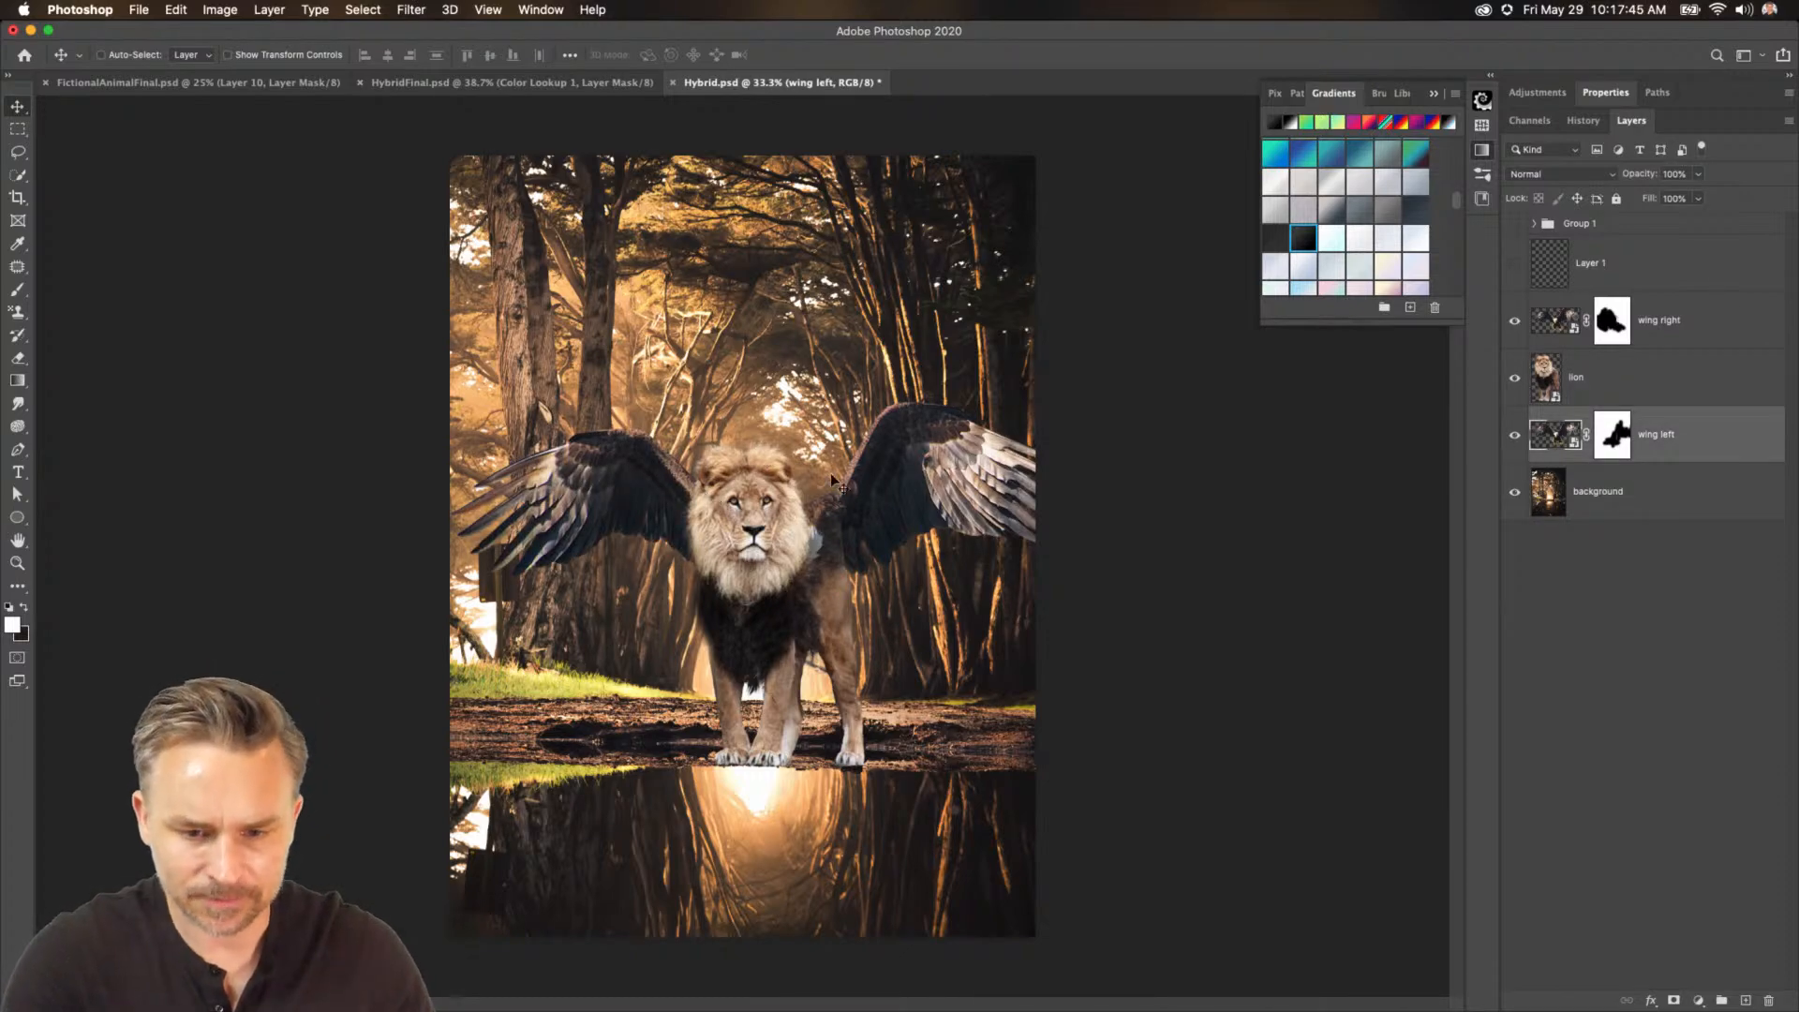
Zoom to 100% and toggle the right wing's visibility to compare the join with the mane.
key(super+1)
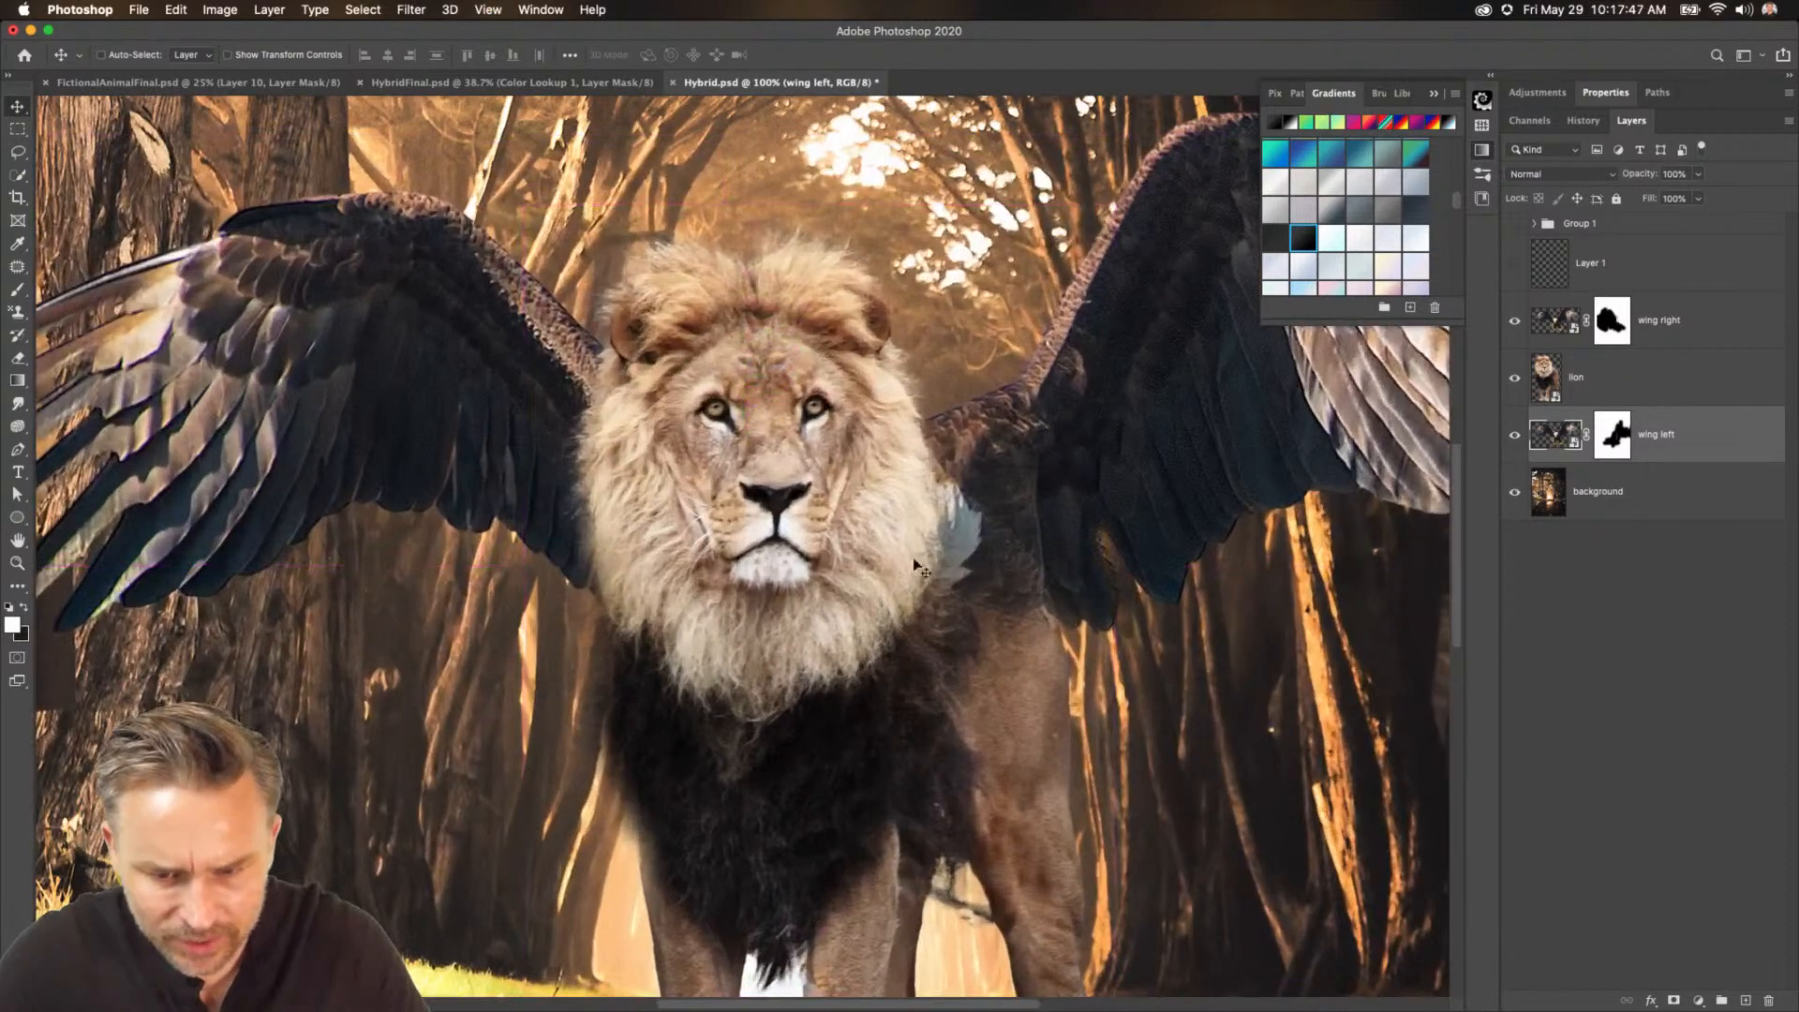
click(1515, 322)
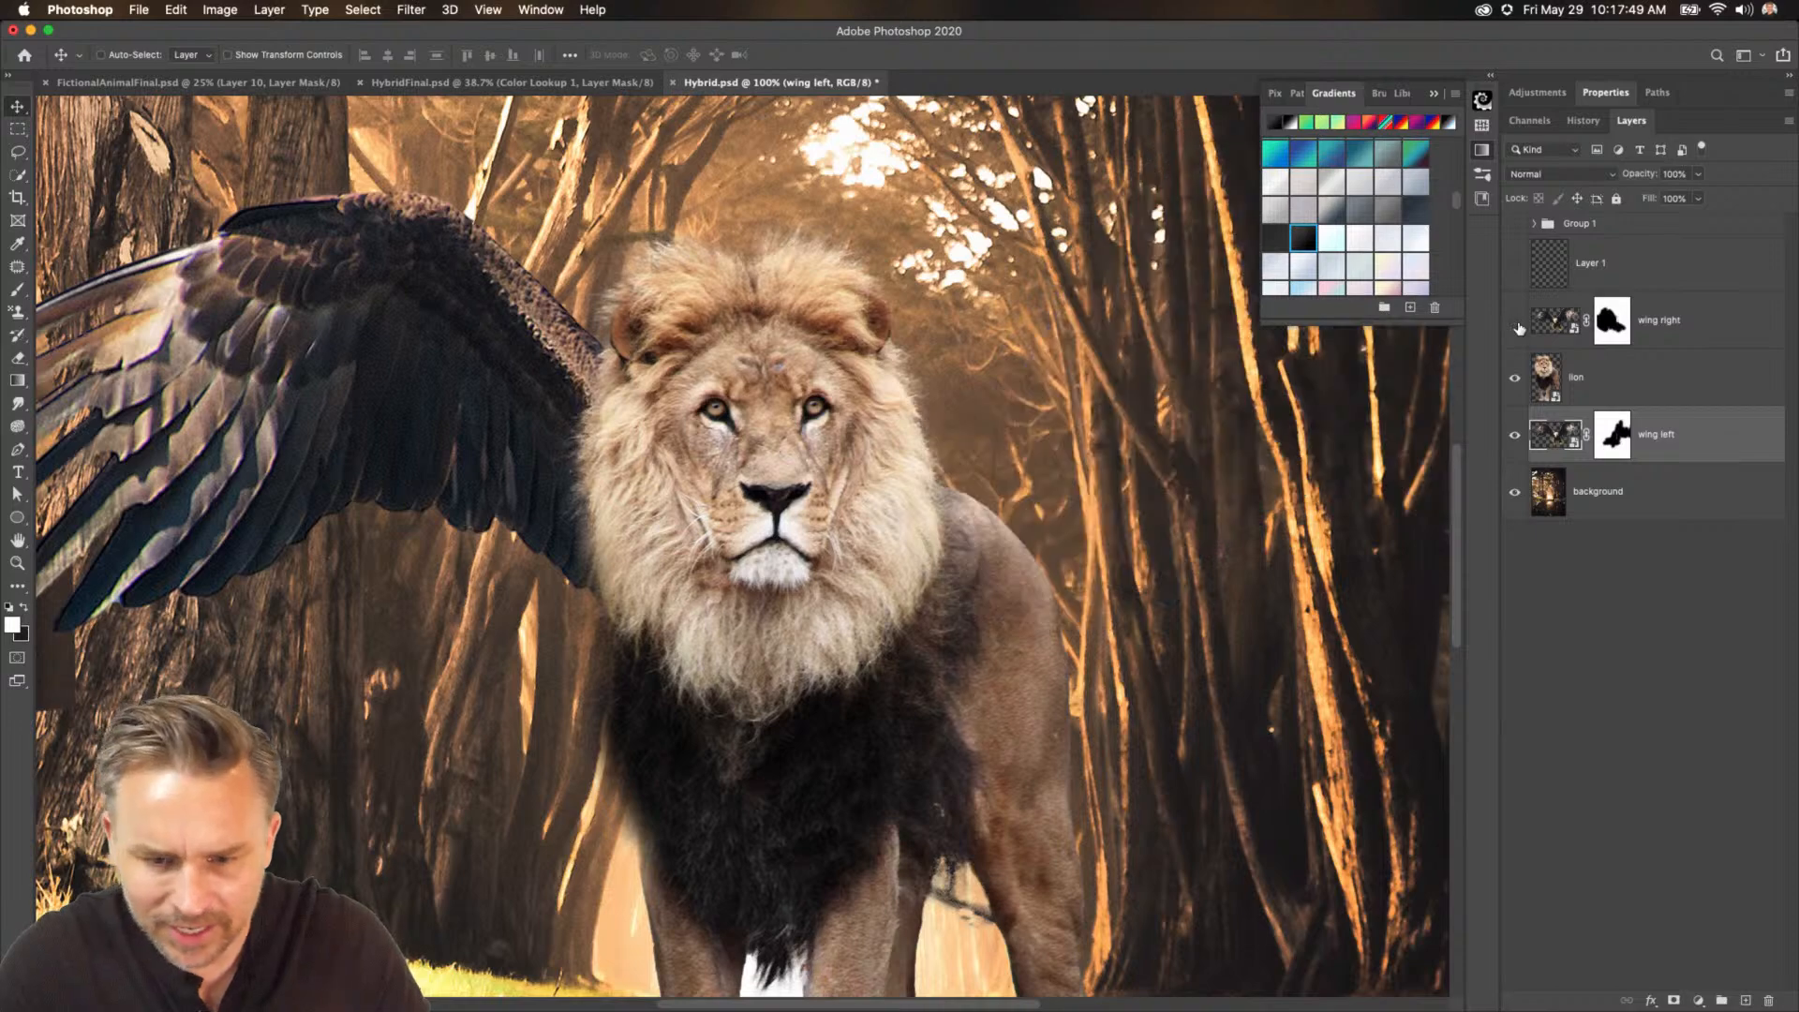
click(1515, 323)
click(1515, 322)
click(1515, 322)
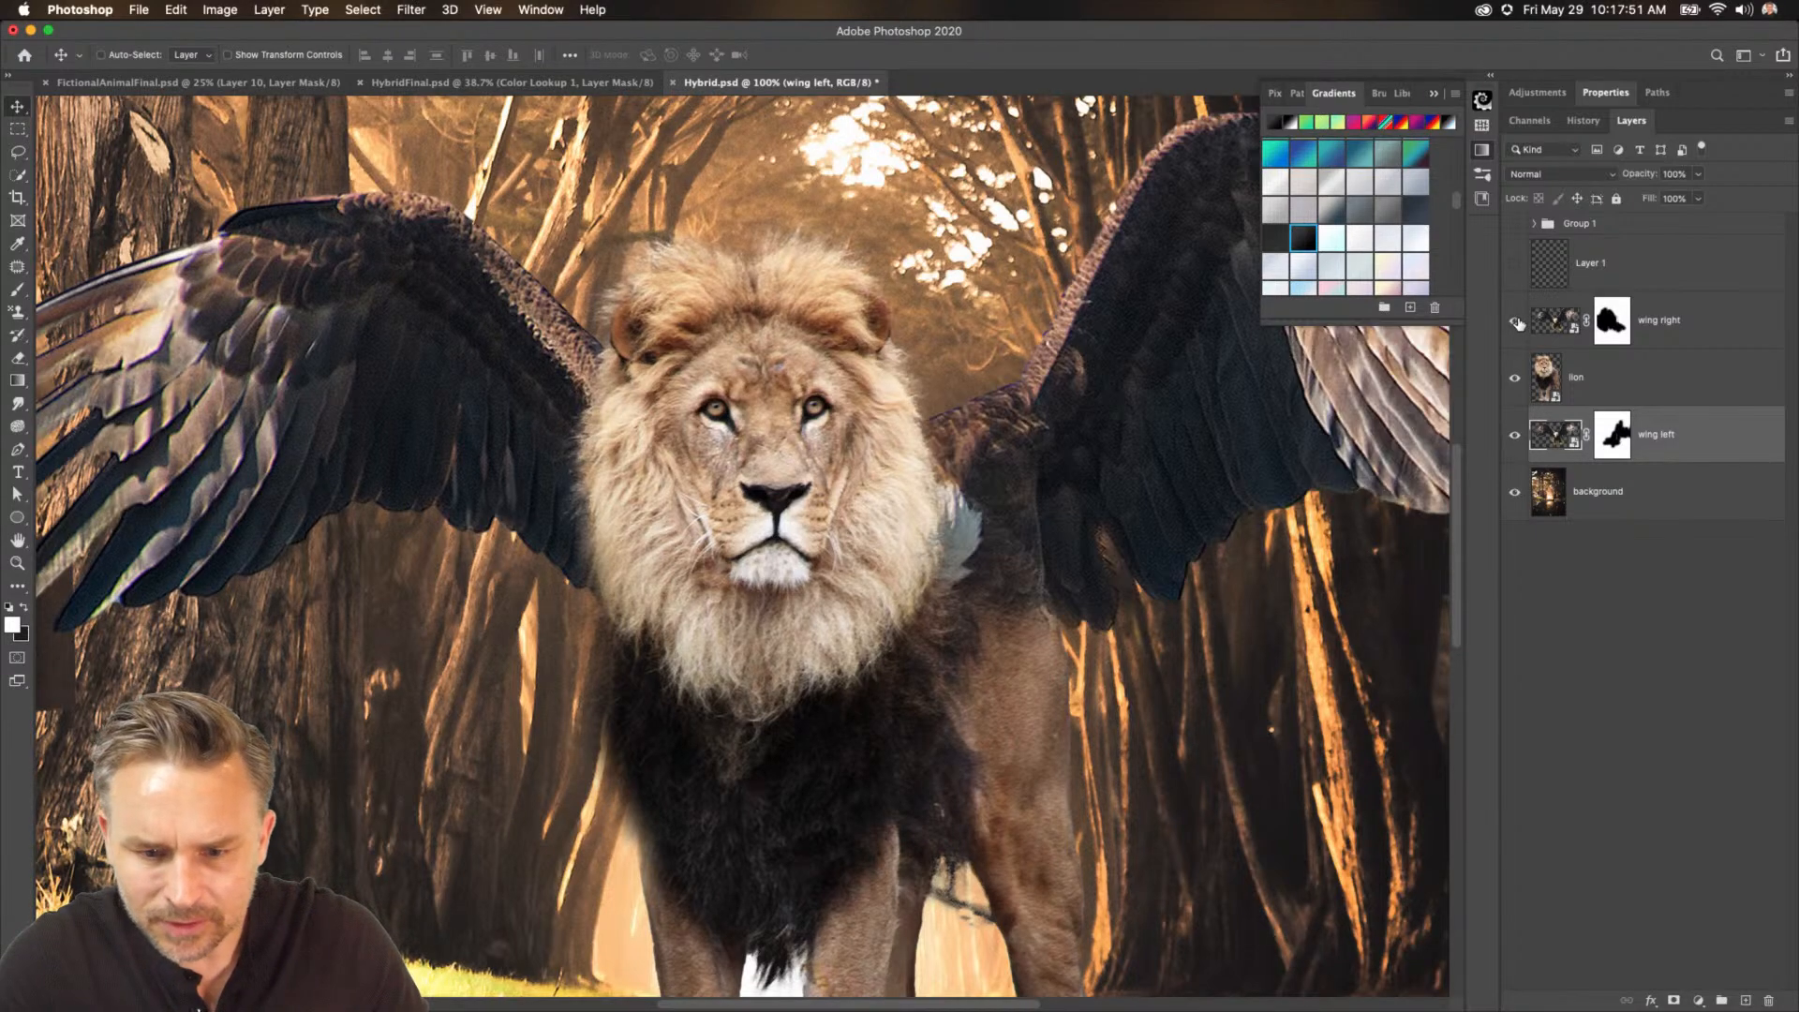
click(1614, 323)
key(x)
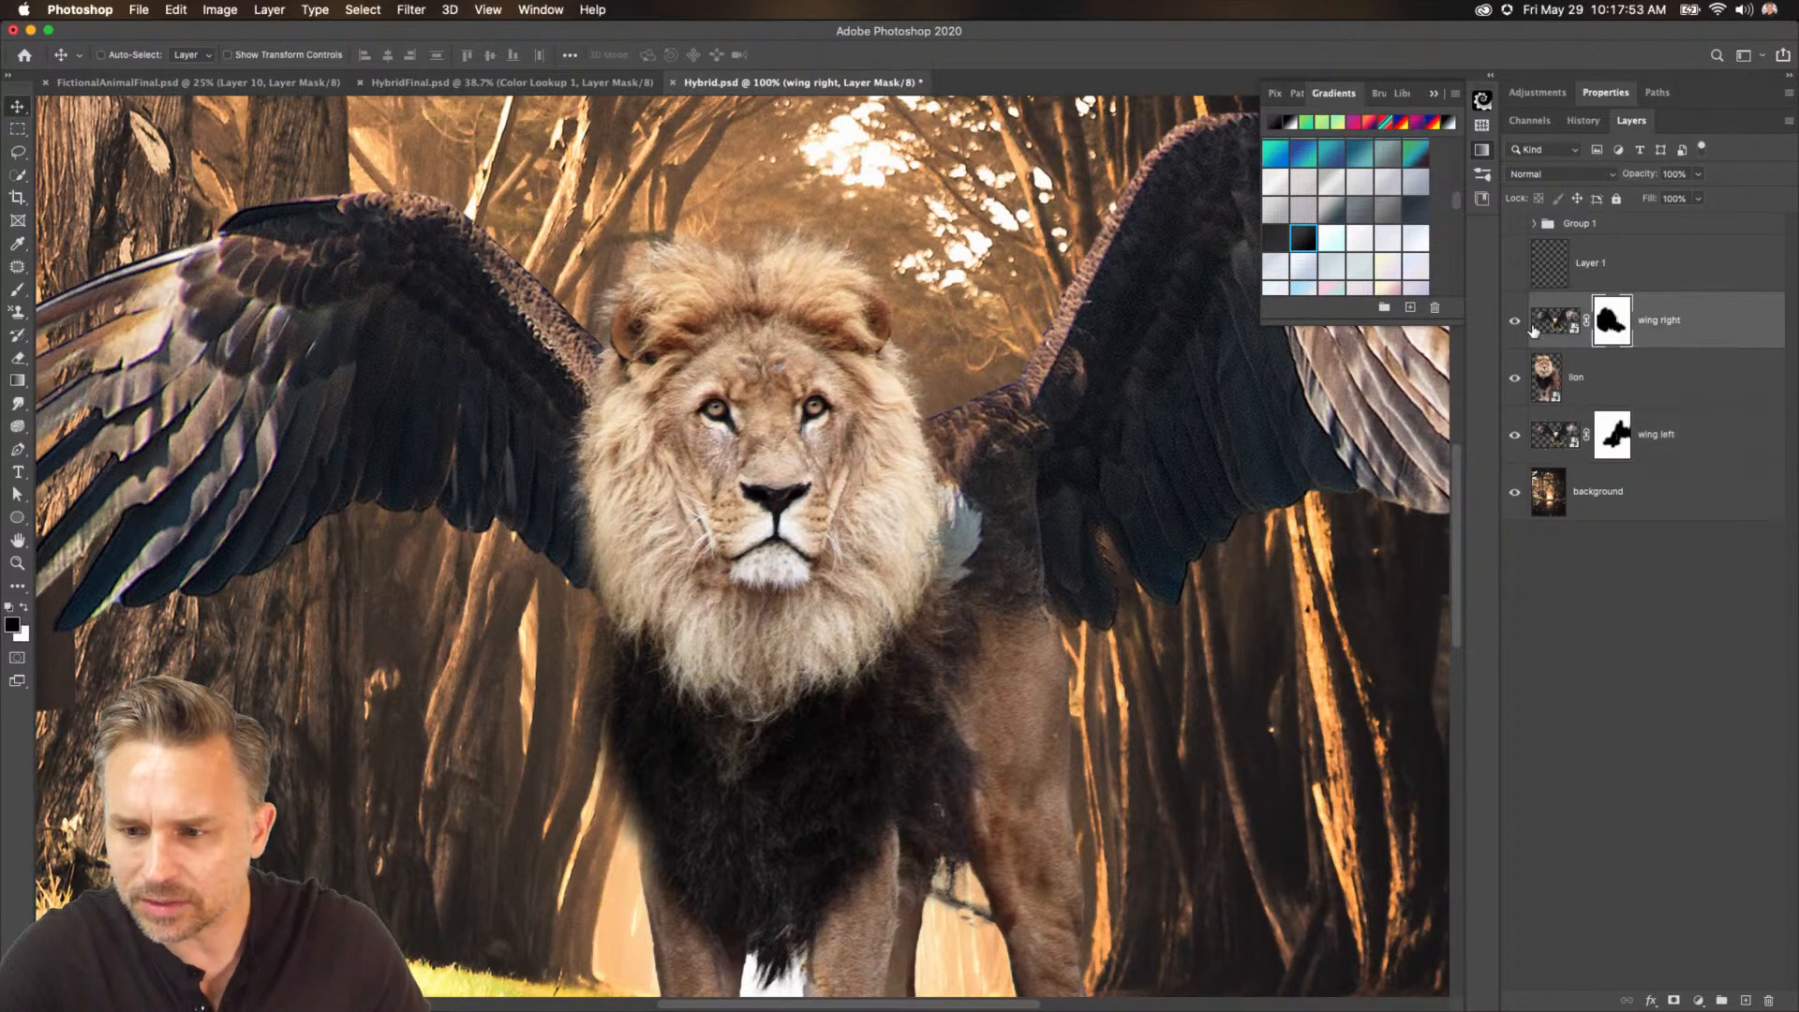
key(super+t)
key(Escape)
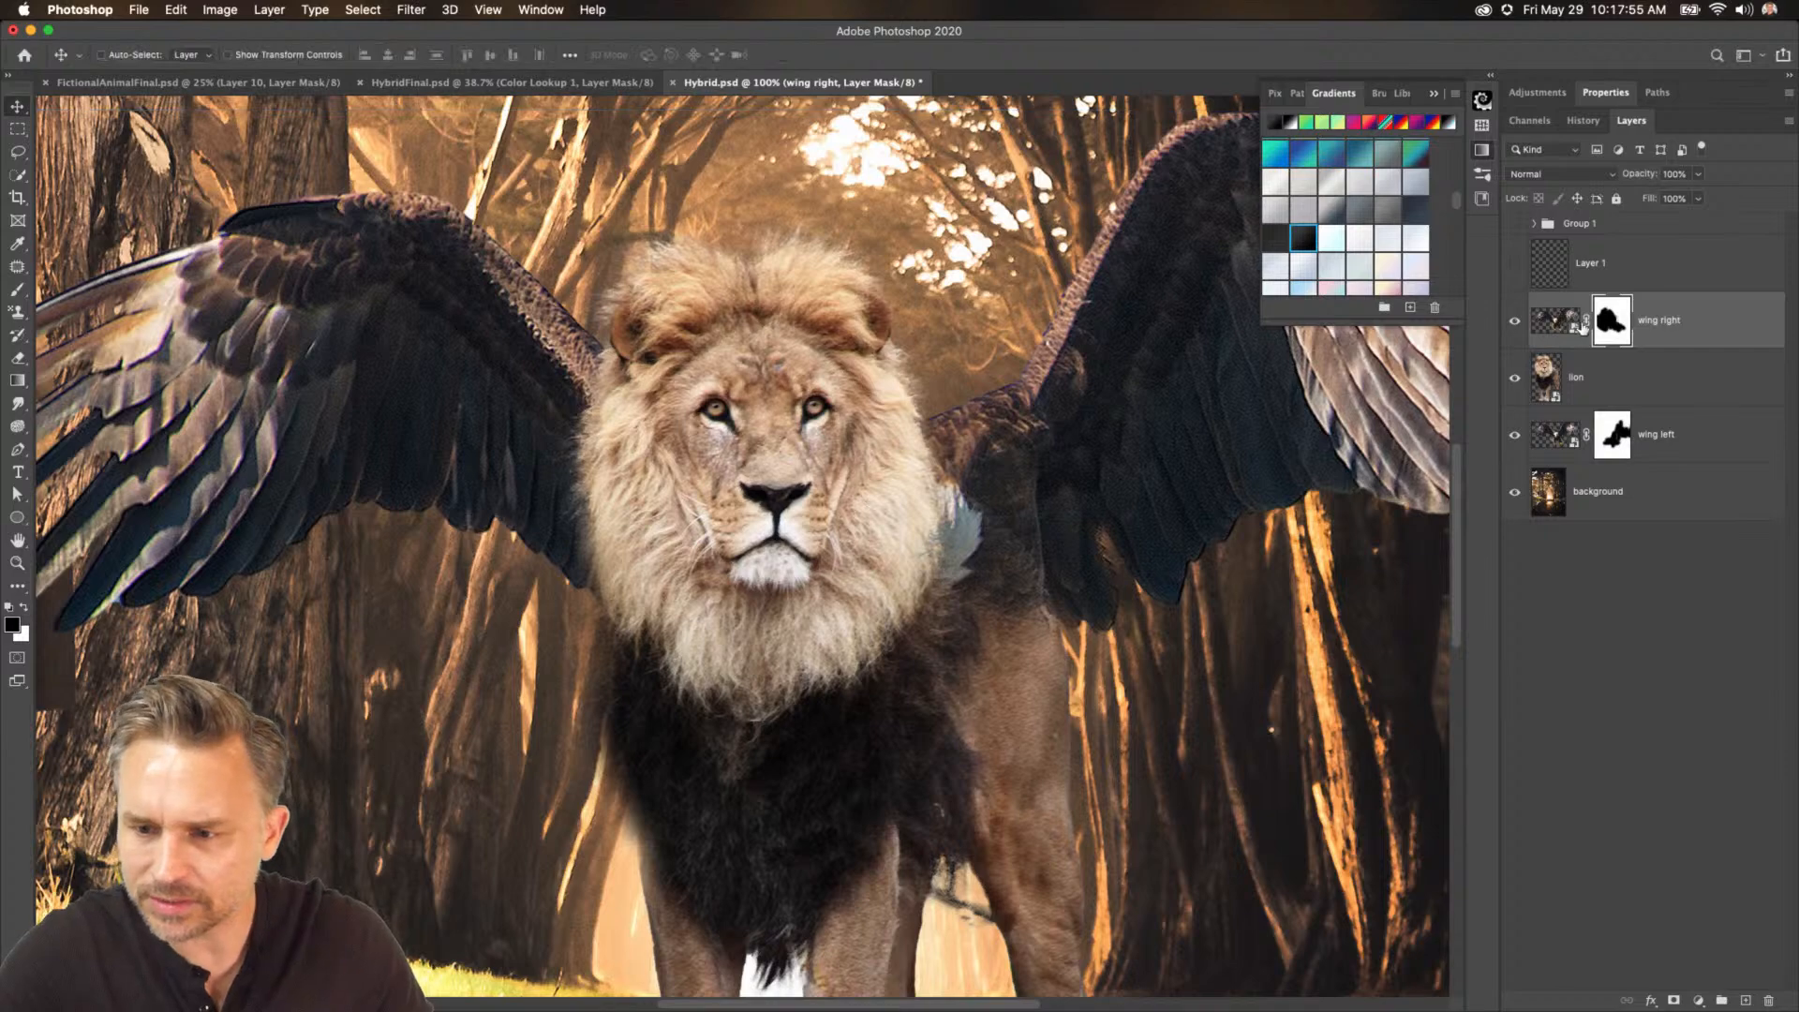
Distort the right wing with Free Transform, pulling its lower bounding-box corners outward.
click(1563, 324)
key(x)
key(super+t)
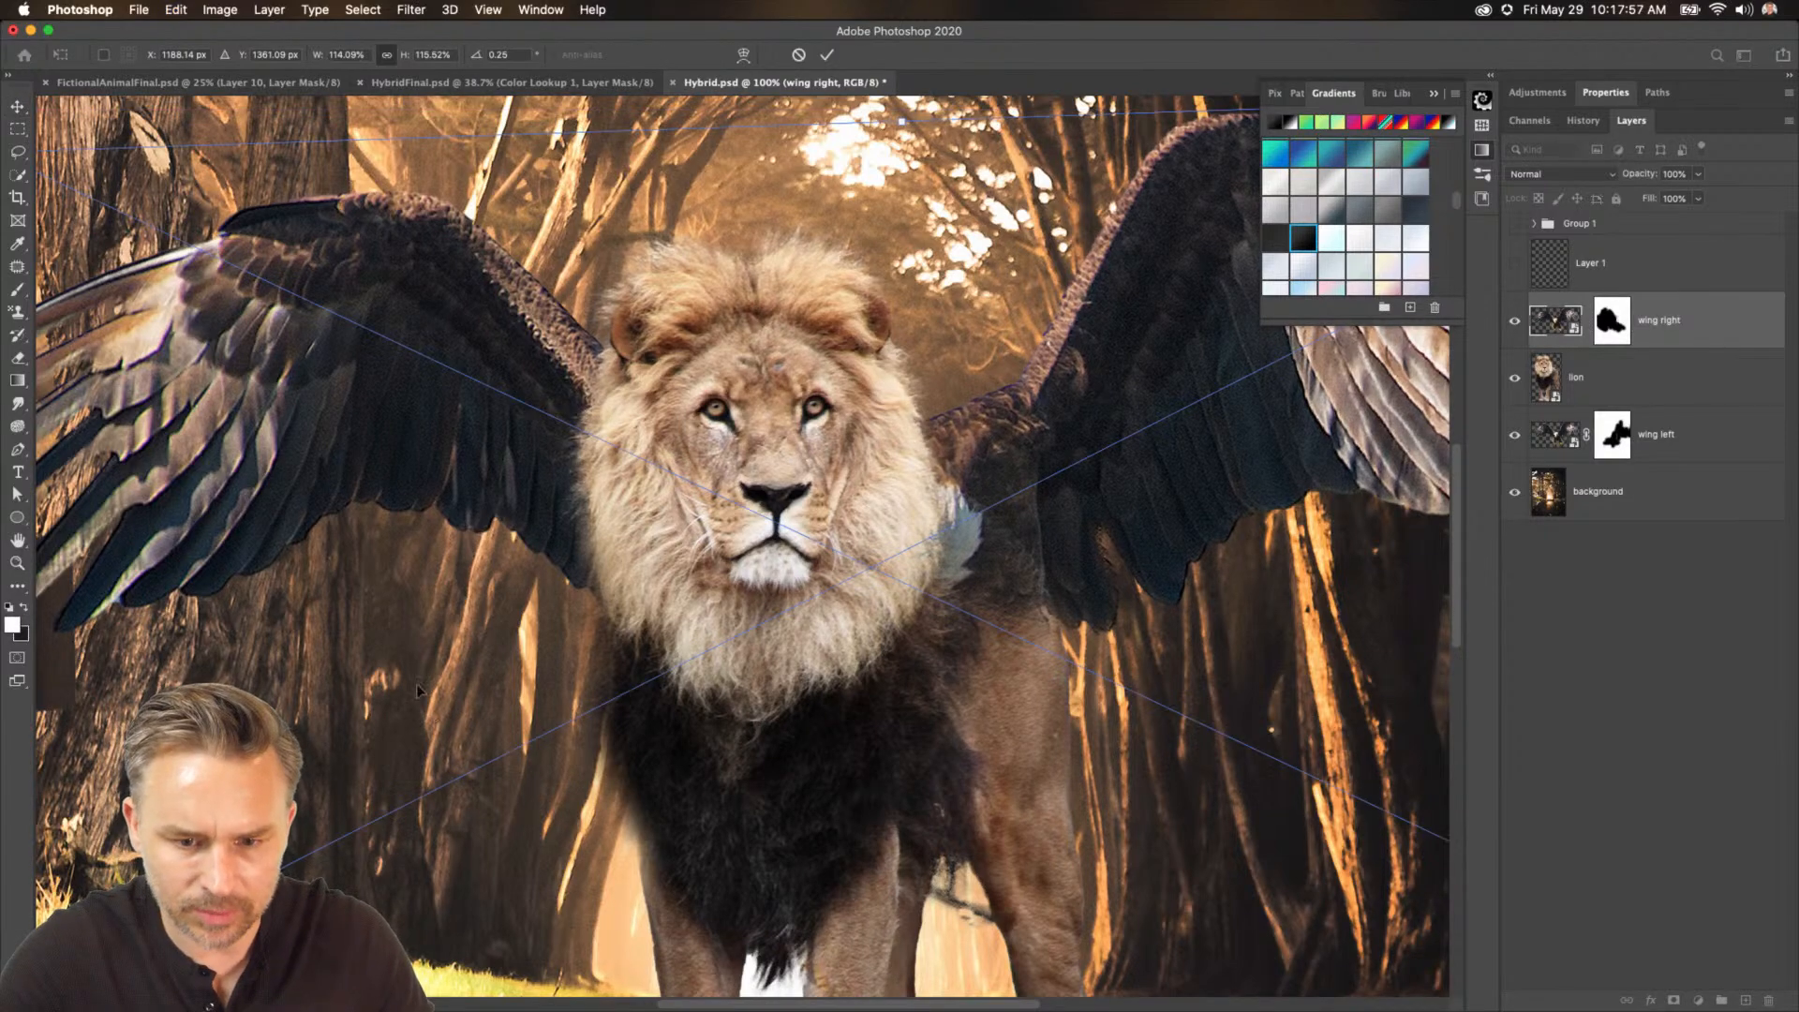
key(super+minus)
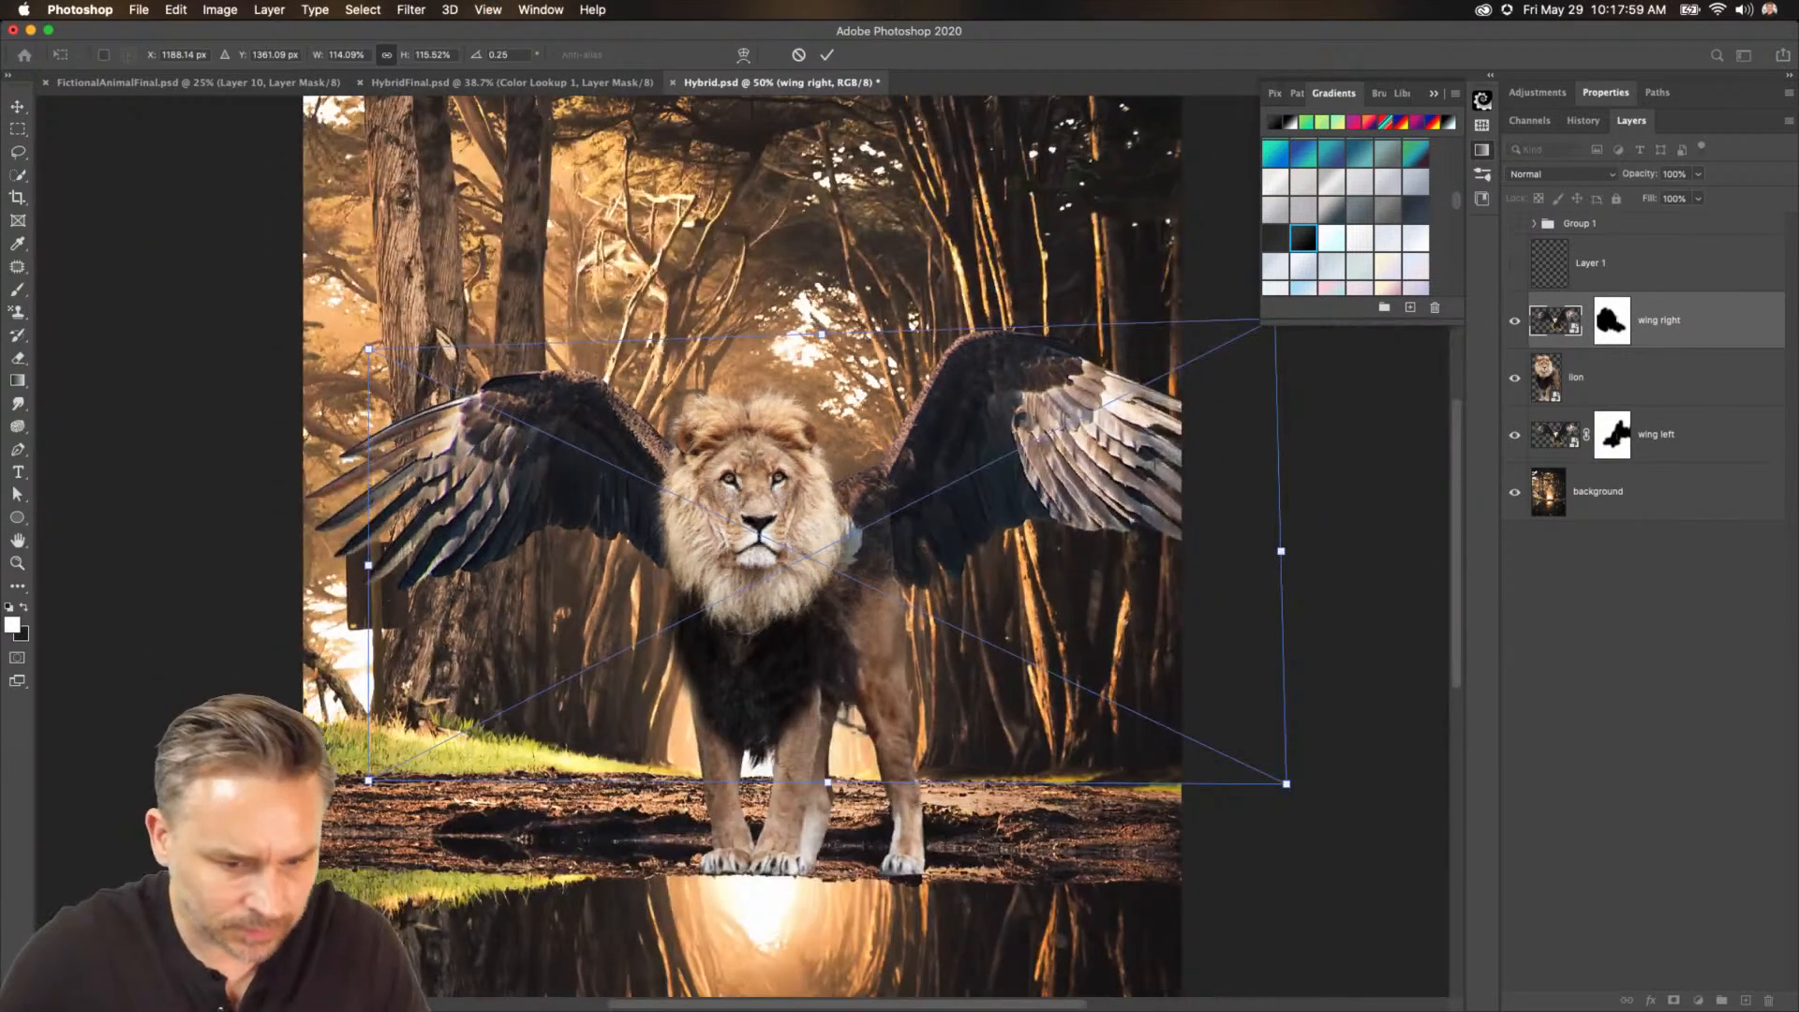
drag(370, 782, 326, 801)
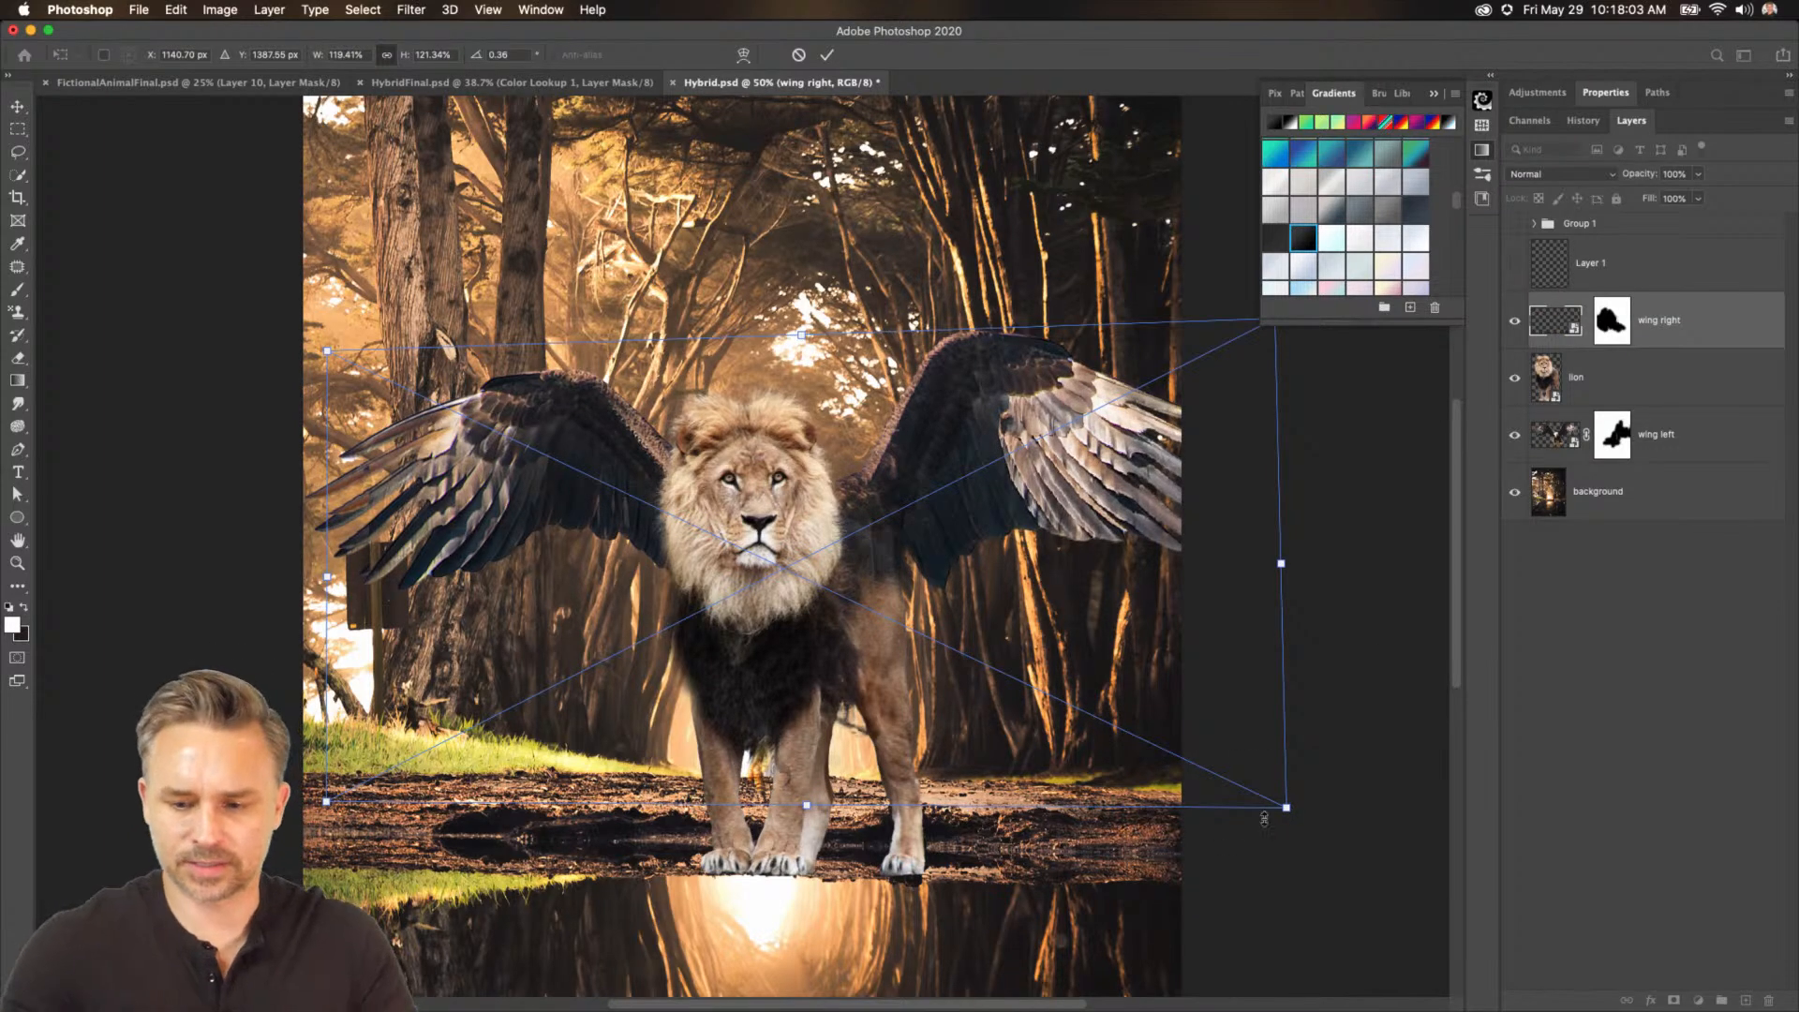
drag(1287, 808, 1317, 767)
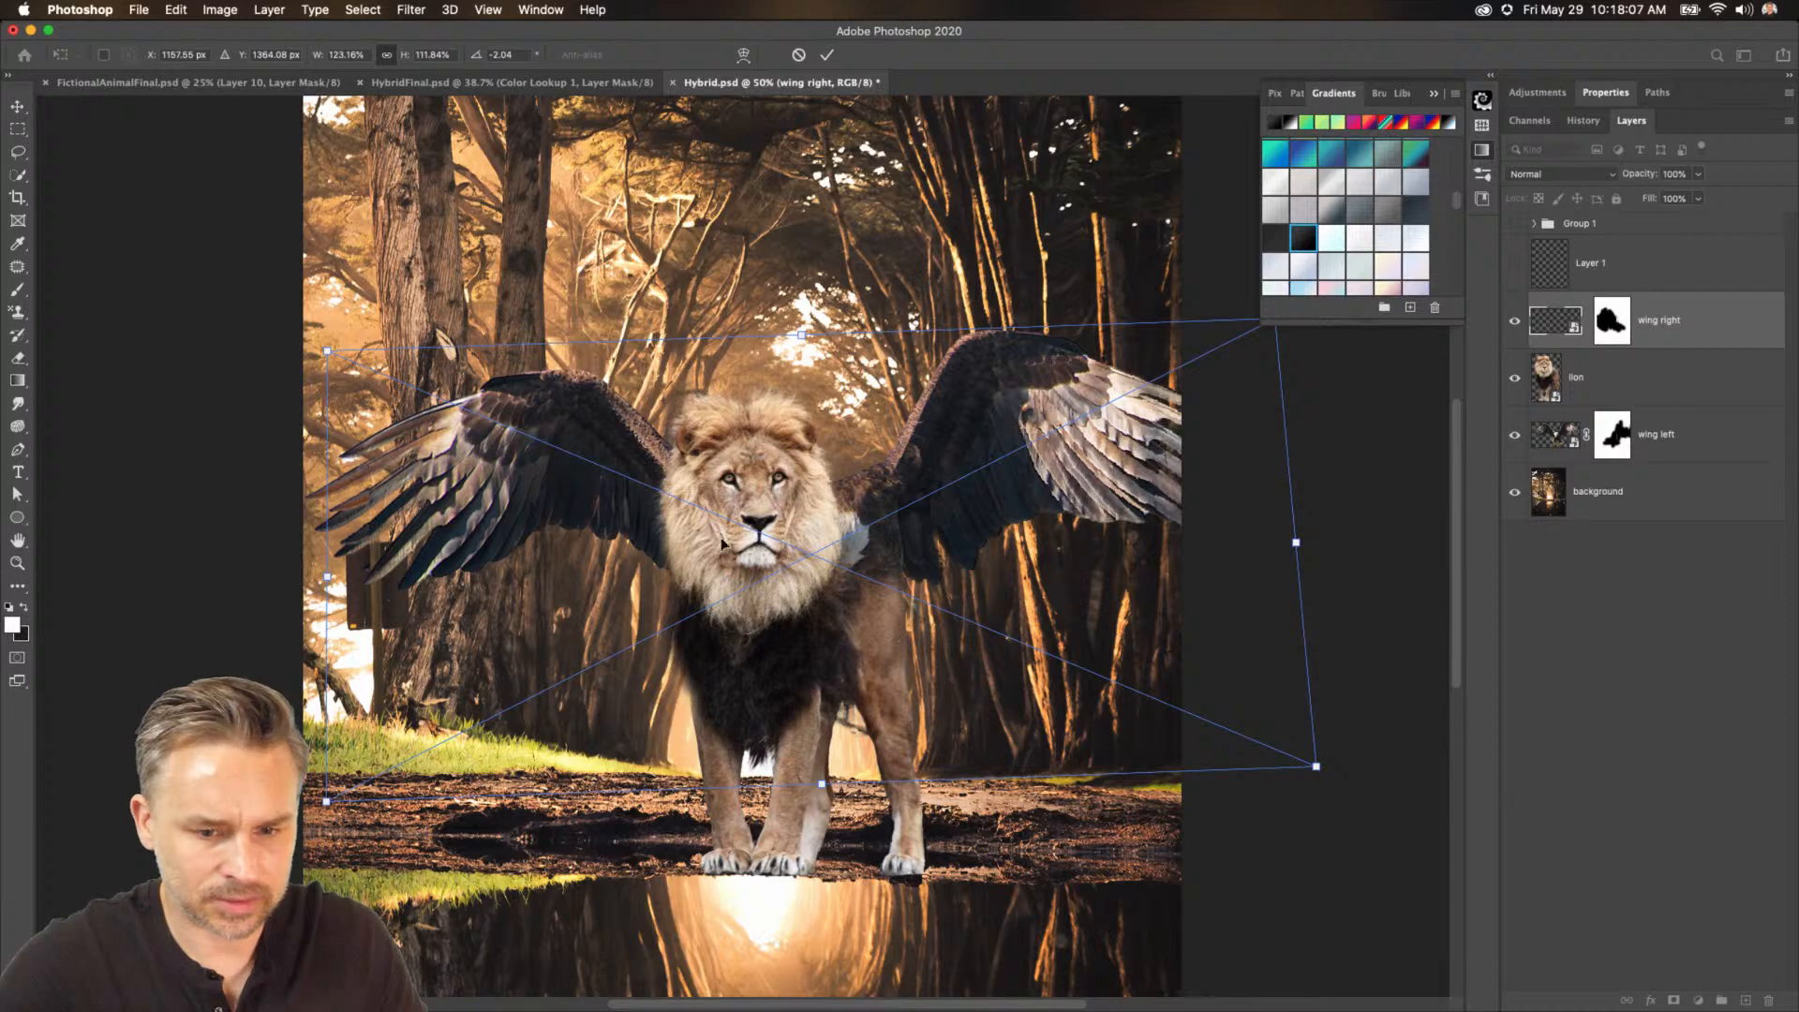
key(Return)
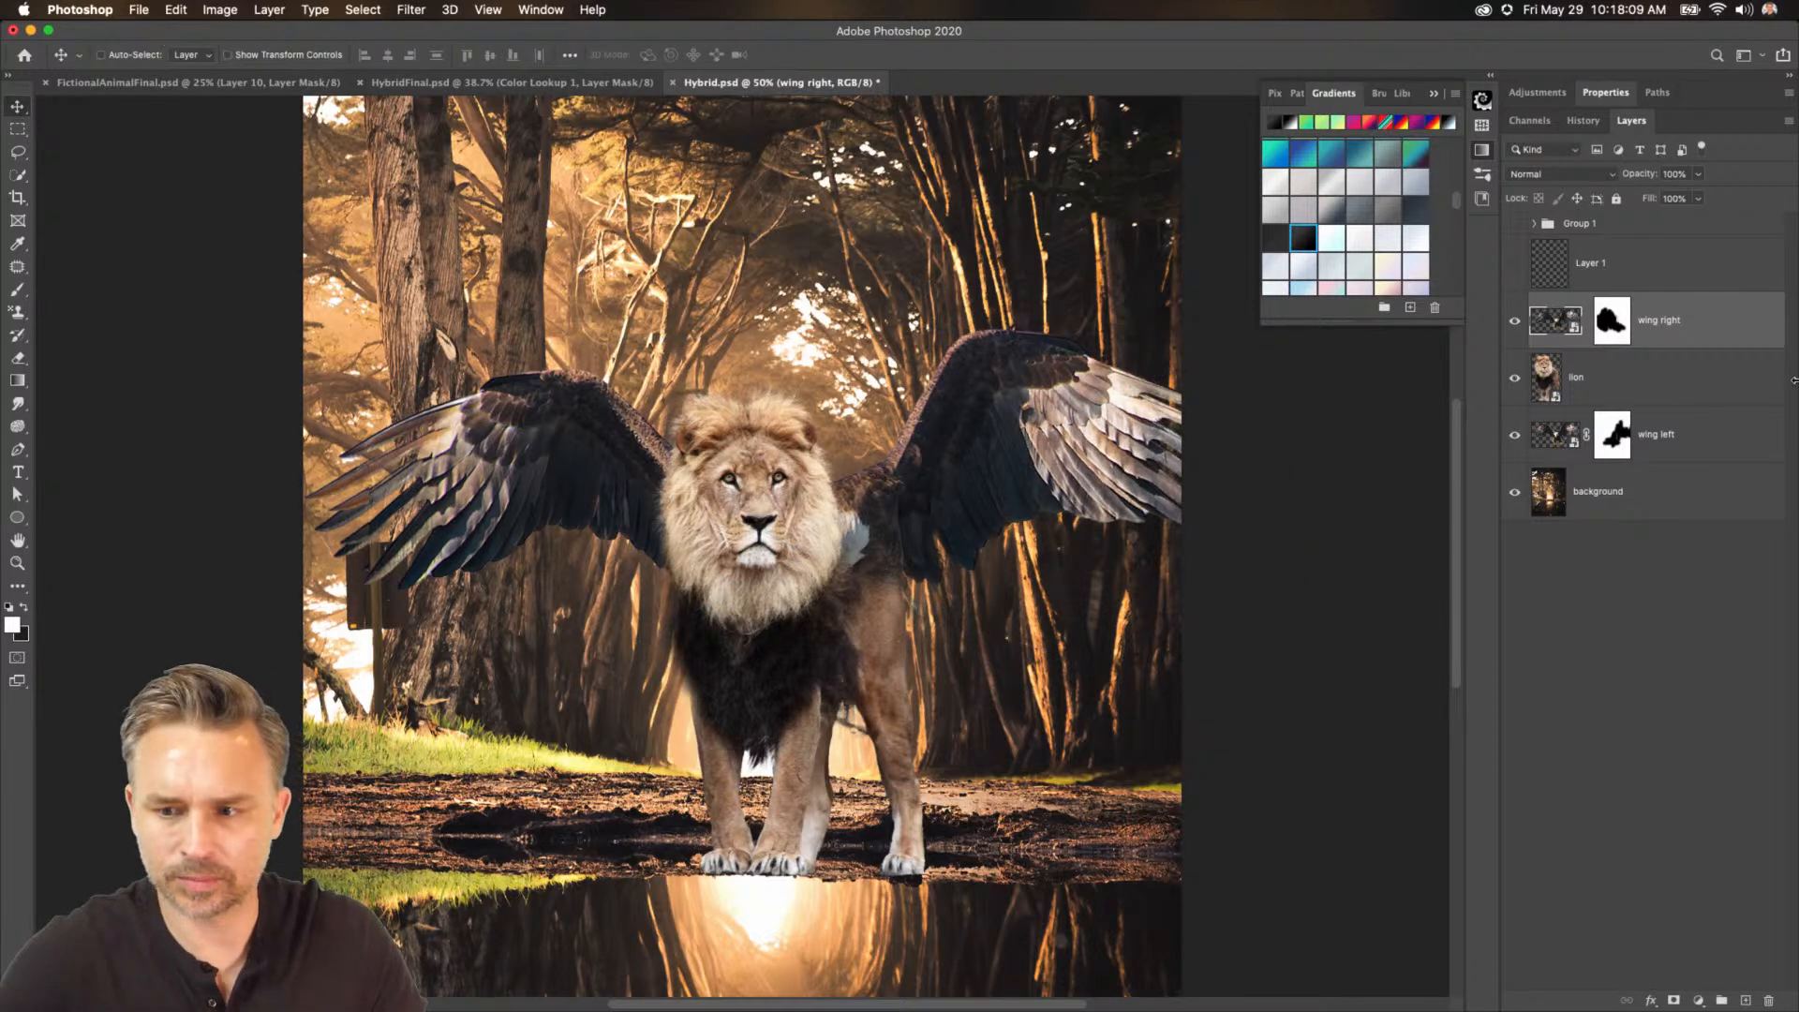
Rasterize the right wing layer and start a Warp, pulling its top-left corner outward.
right_click(1680, 319)
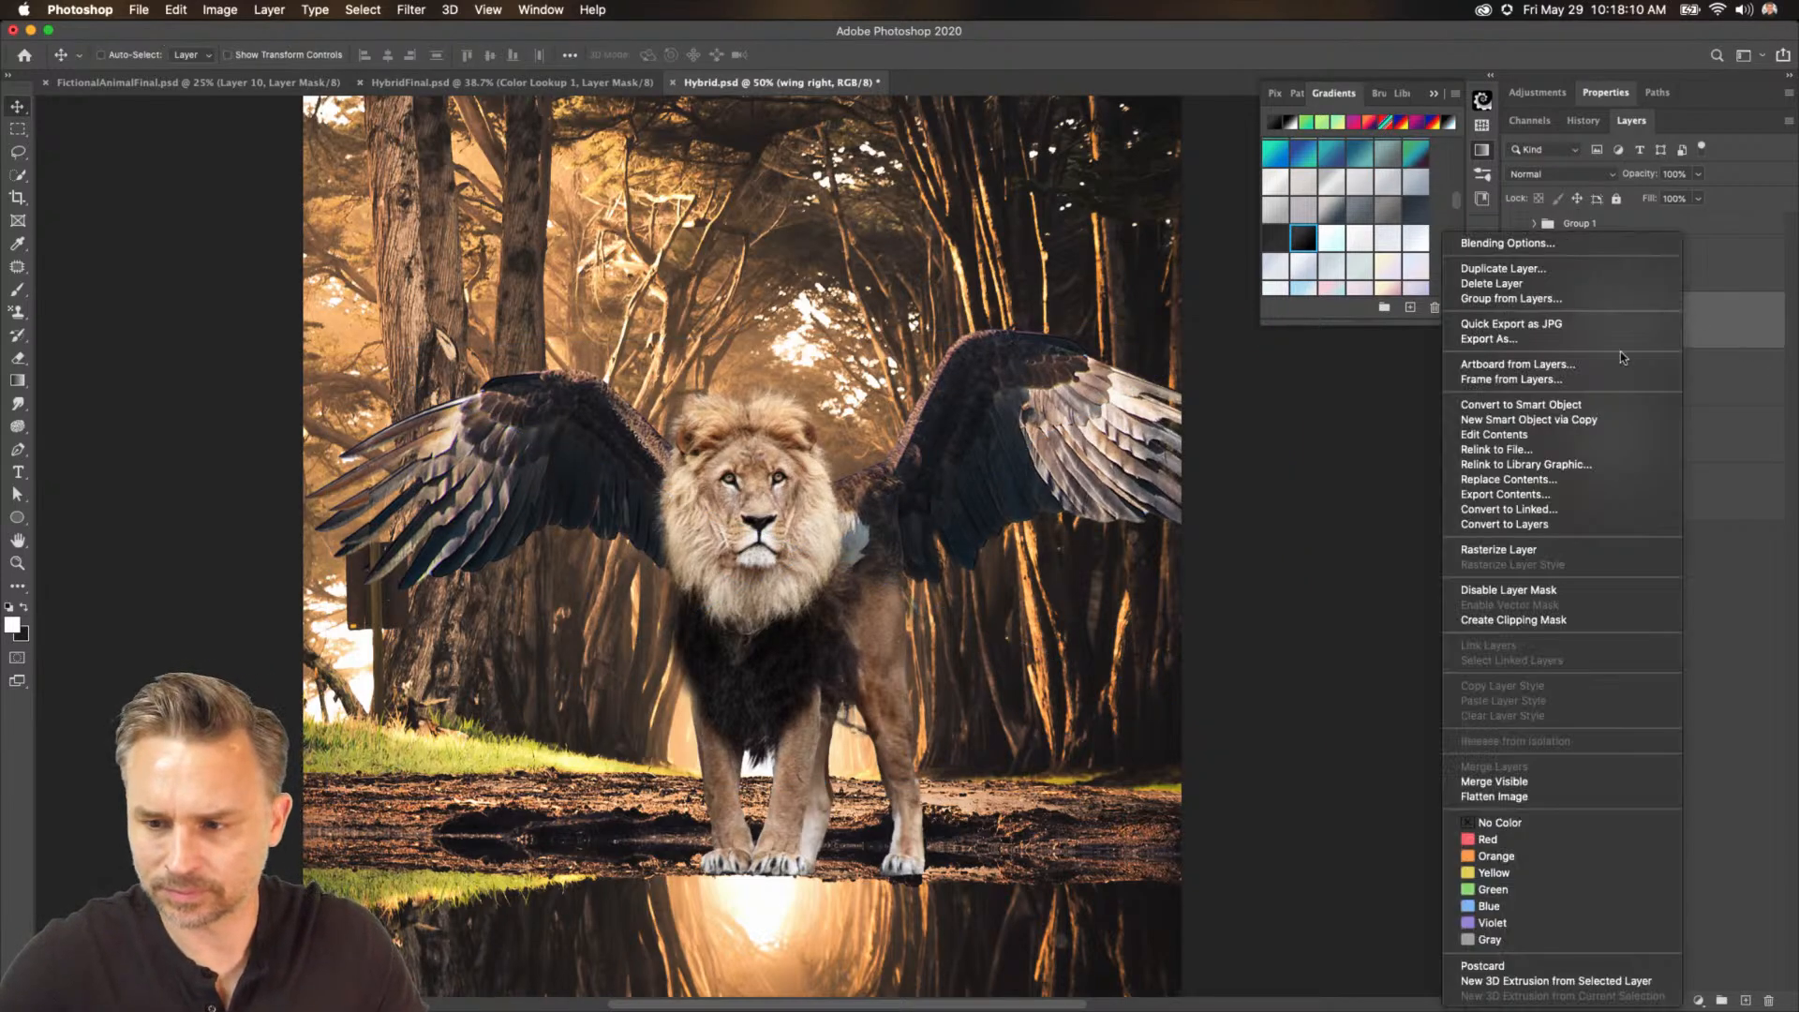
click(1479, 550)
click(174, 9)
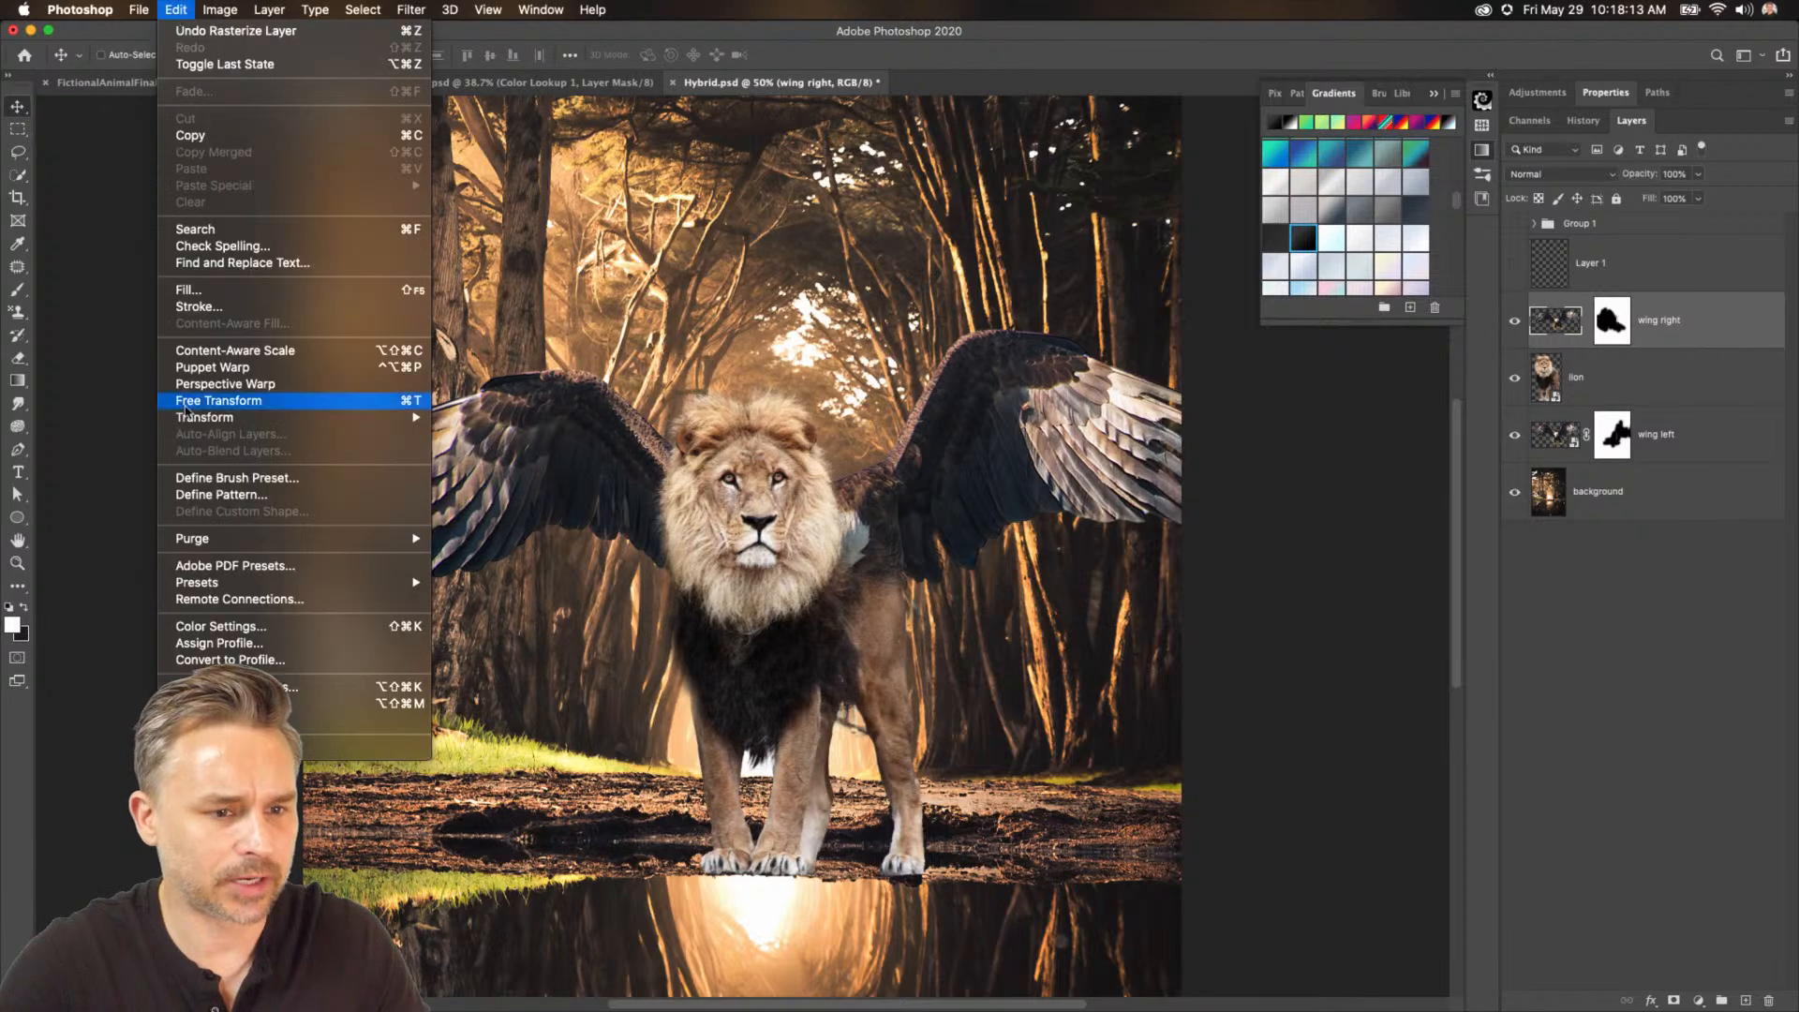
mouse_move(195, 418)
click(510, 540)
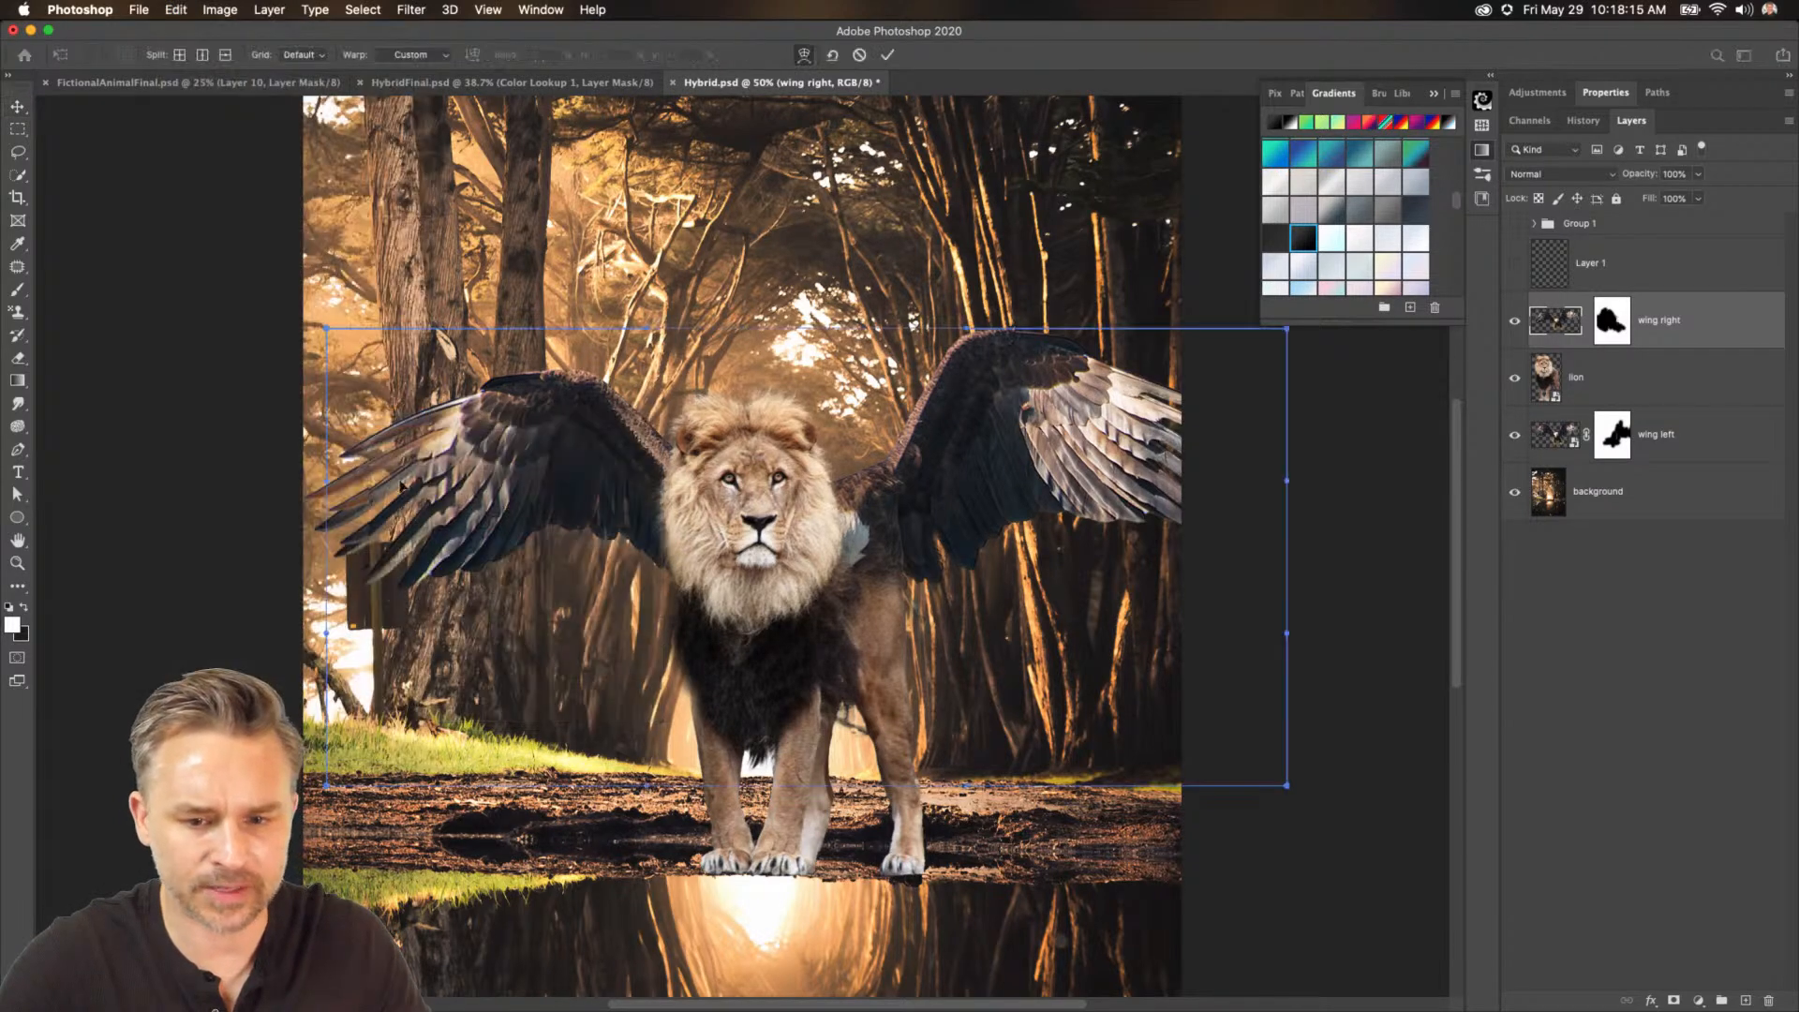
drag(327, 330, 247, 338)
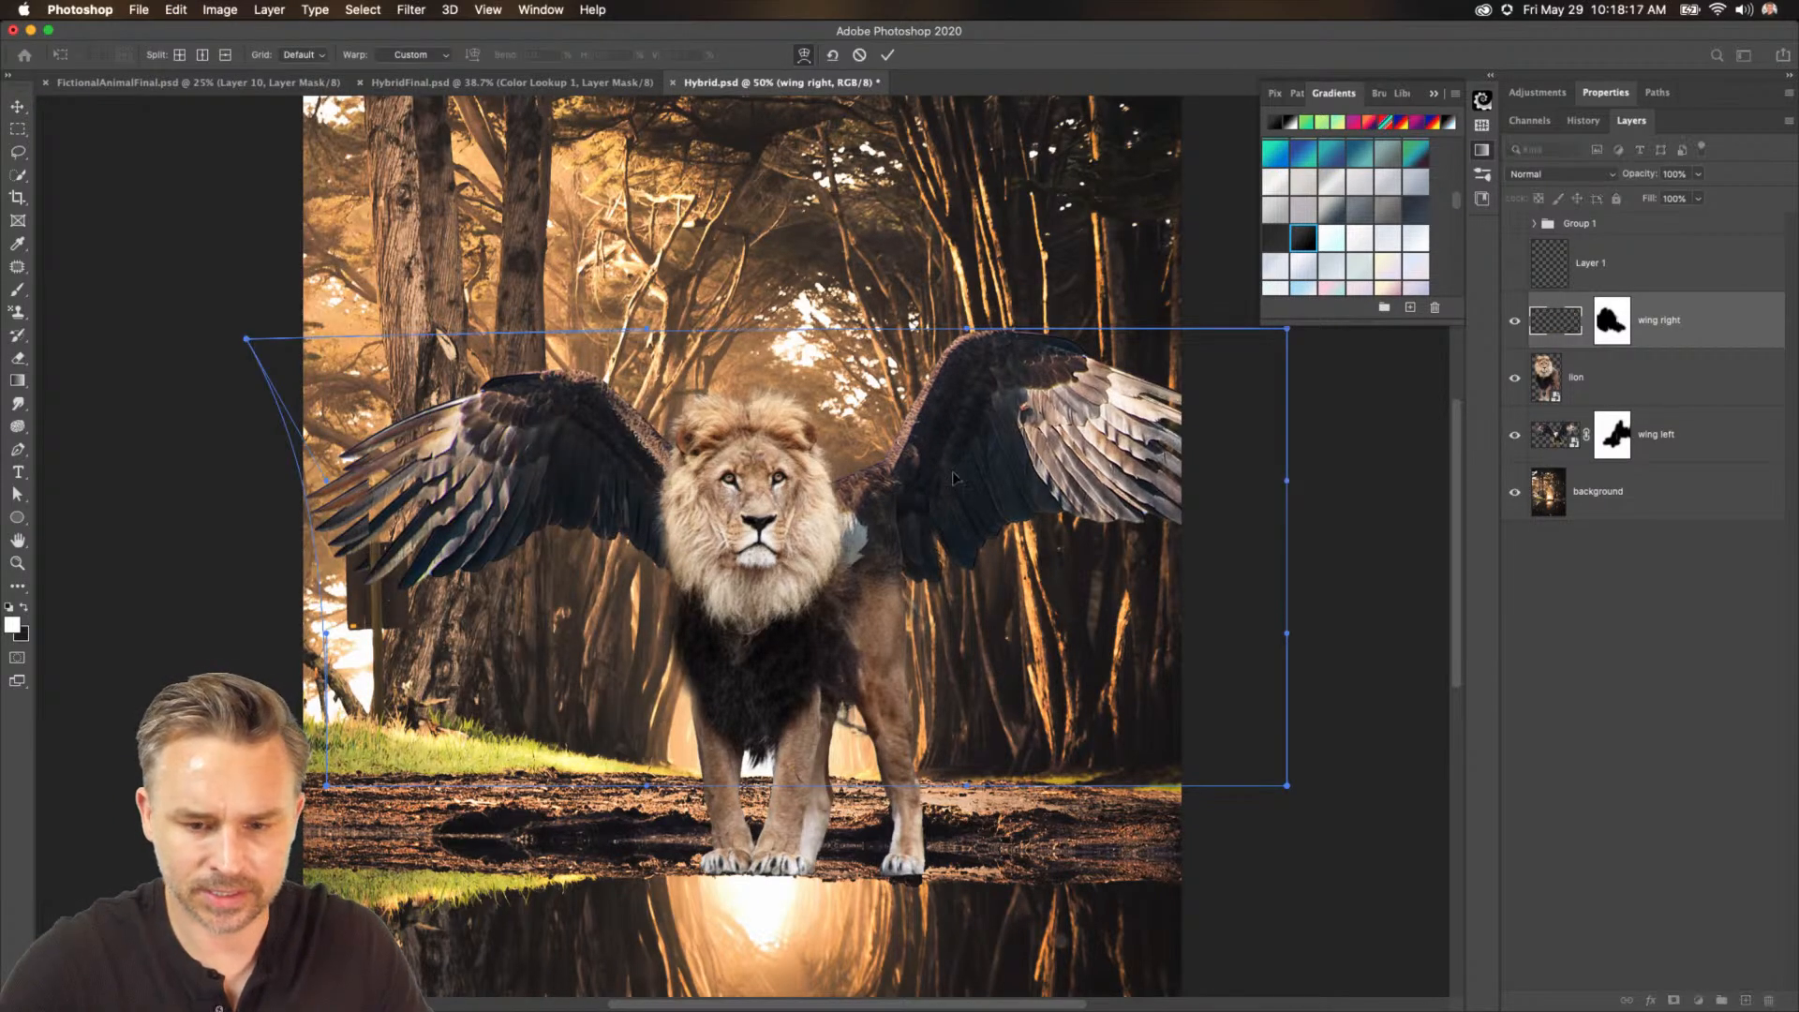
Add vertical warp splits and bend the right wing's inner edge inward around the lion's mane, then commit.
click(201, 55)
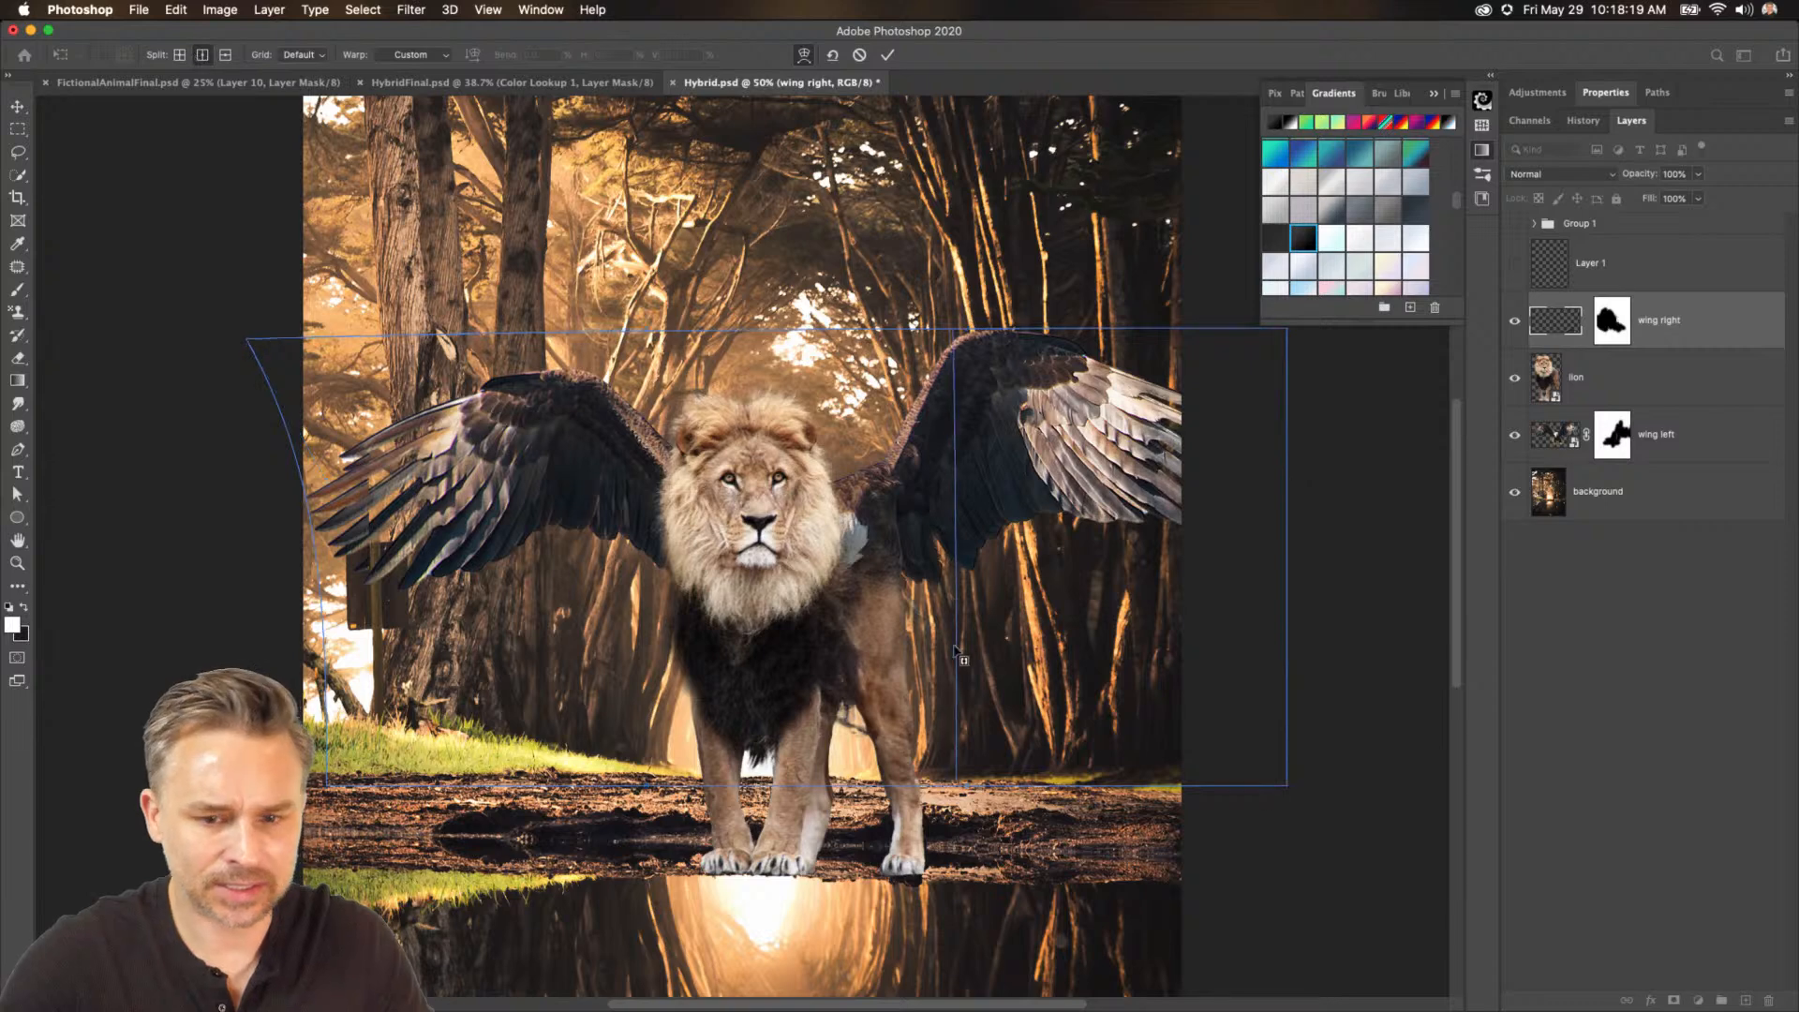
click(924, 619)
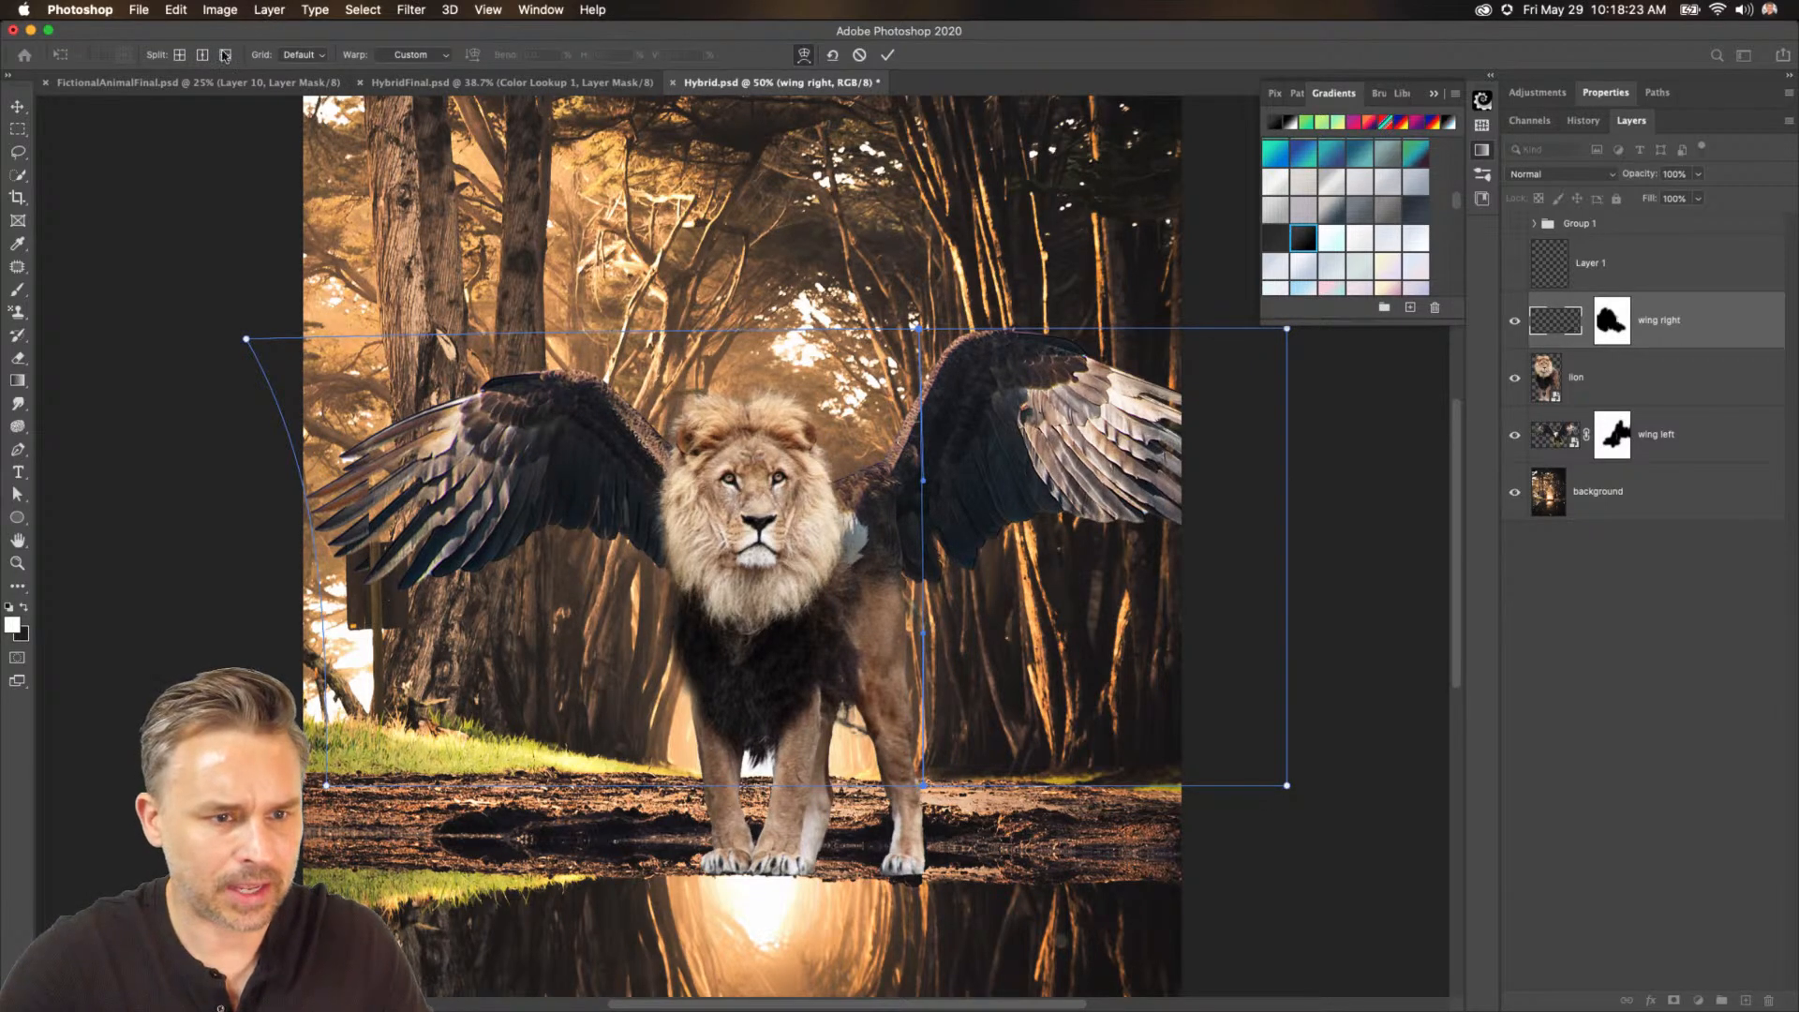
click(992, 496)
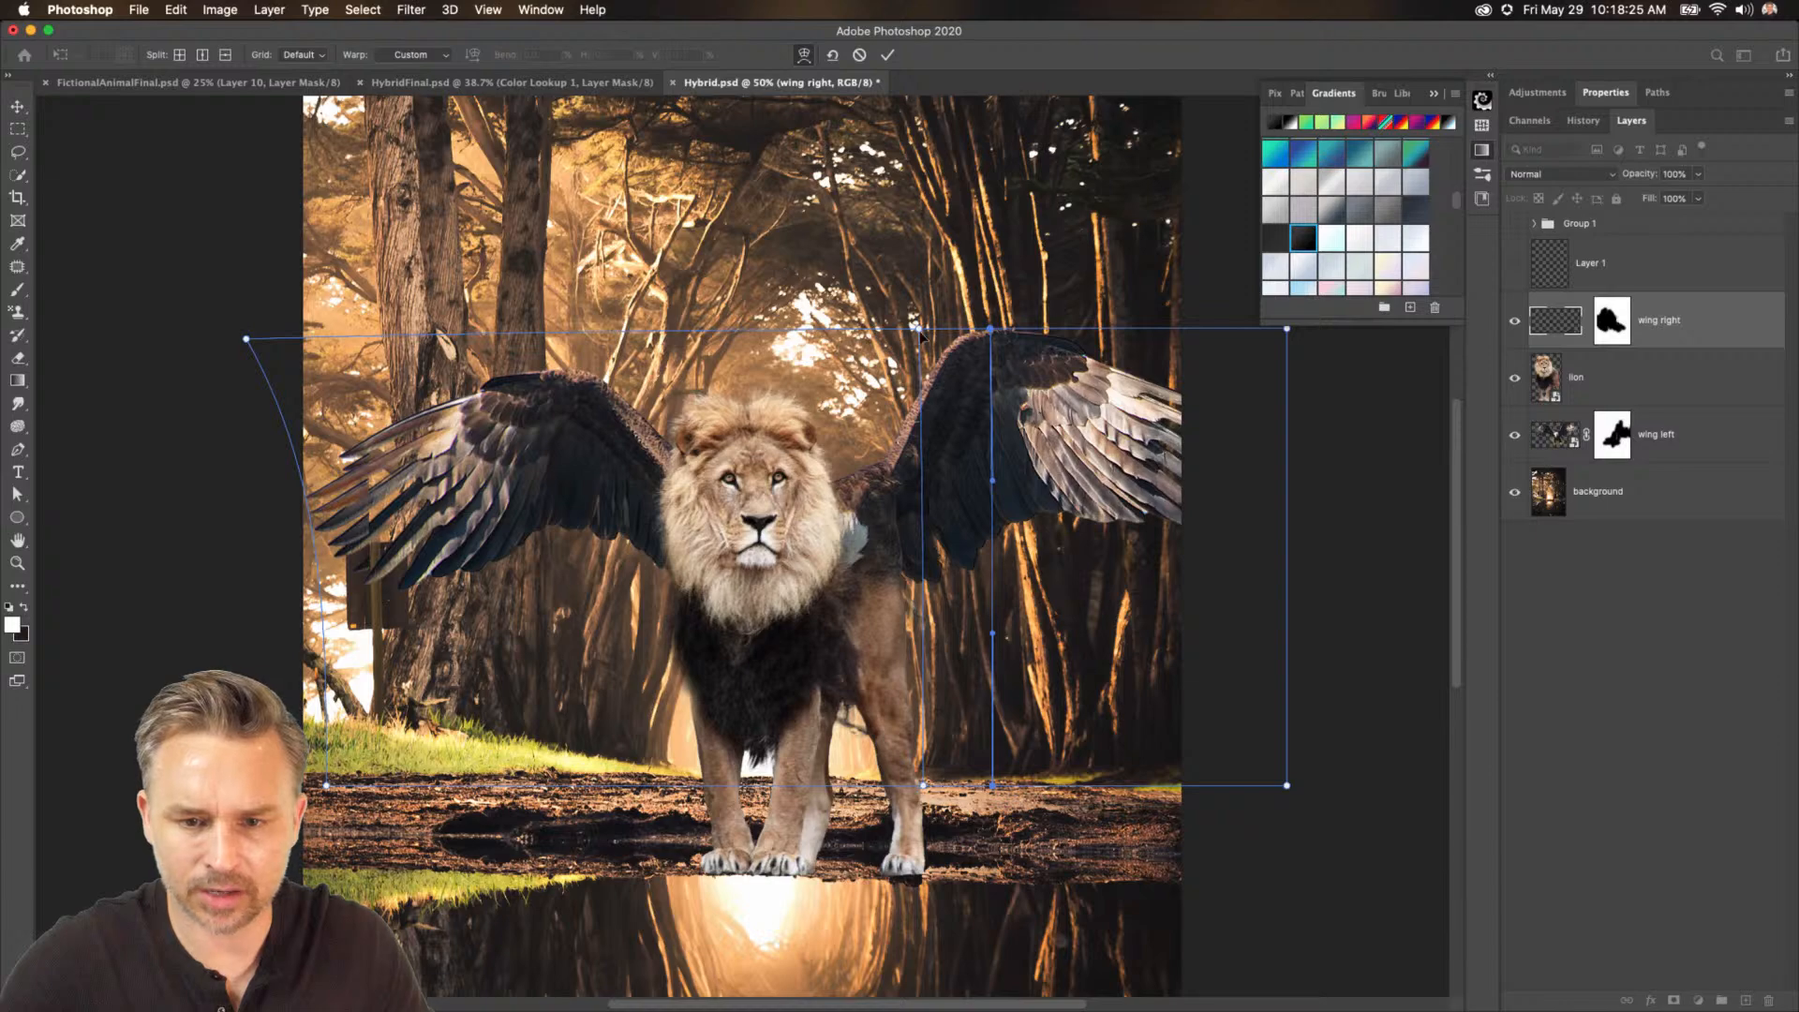
drag(915, 328, 877, 350)
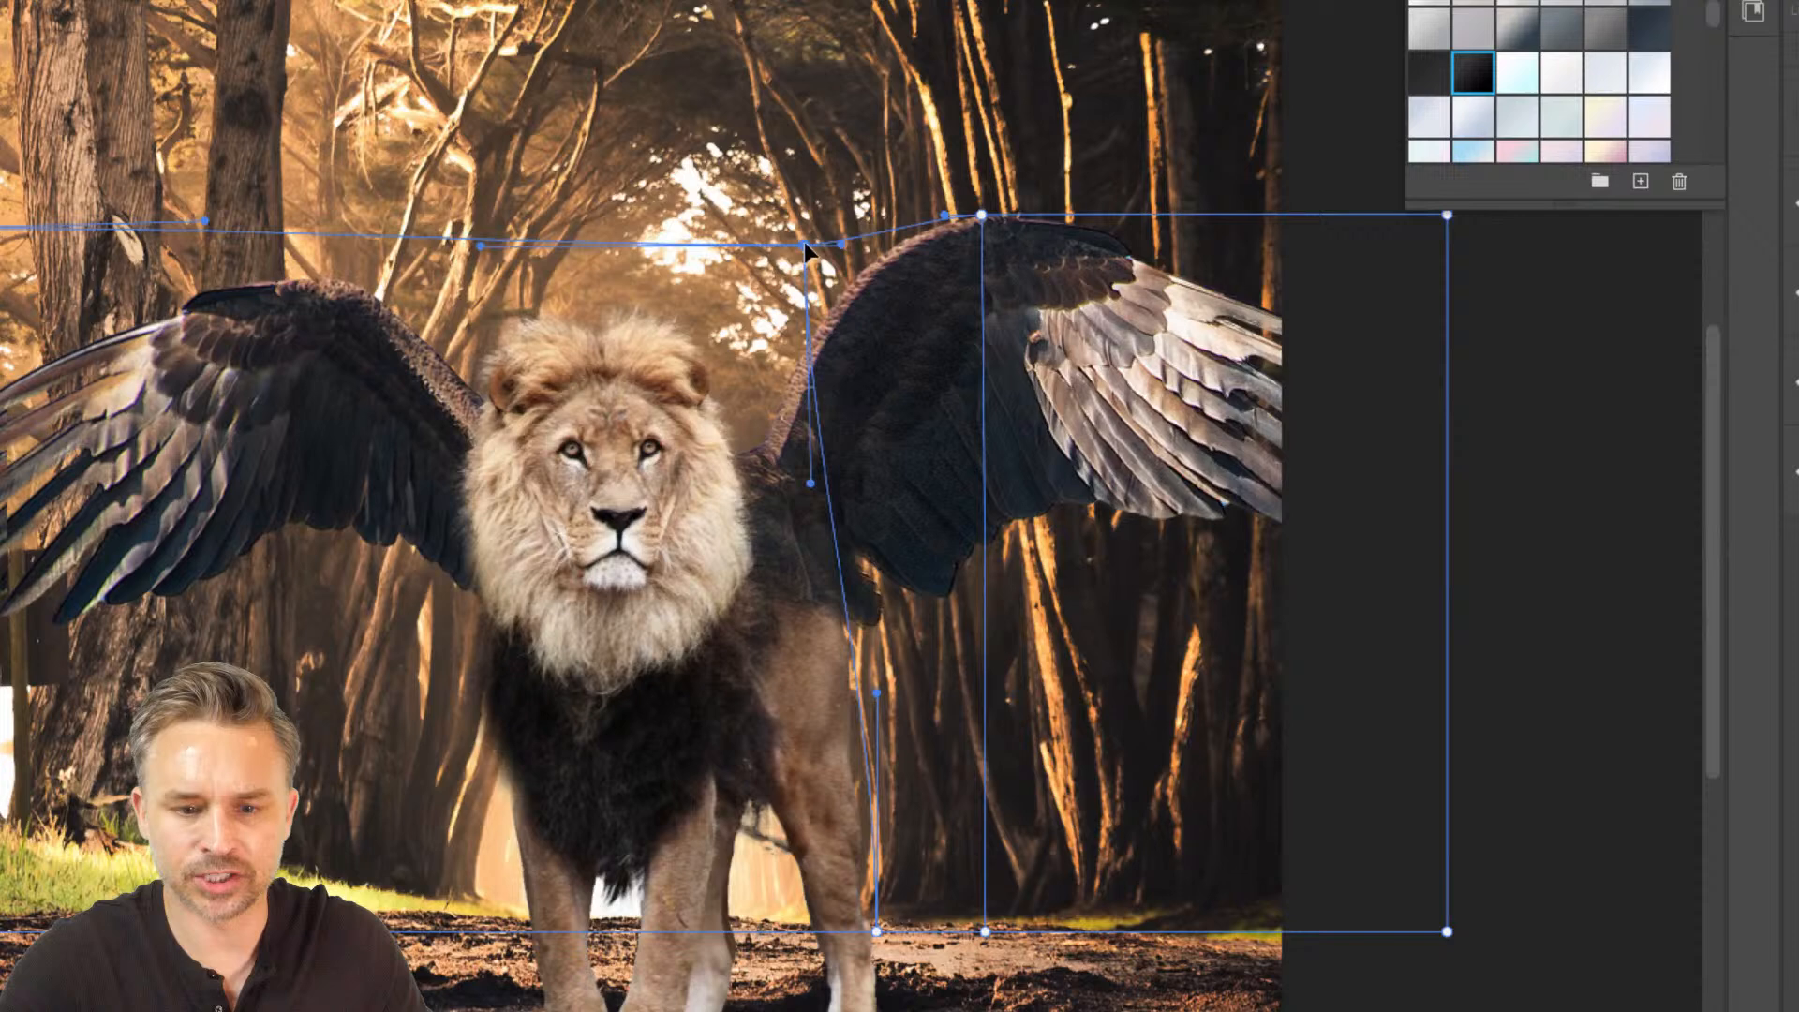
mouse_move(804, 242)
mouse_down()
mouse_move(722, 244)
mouse_move(809, 251)
mouse_up()
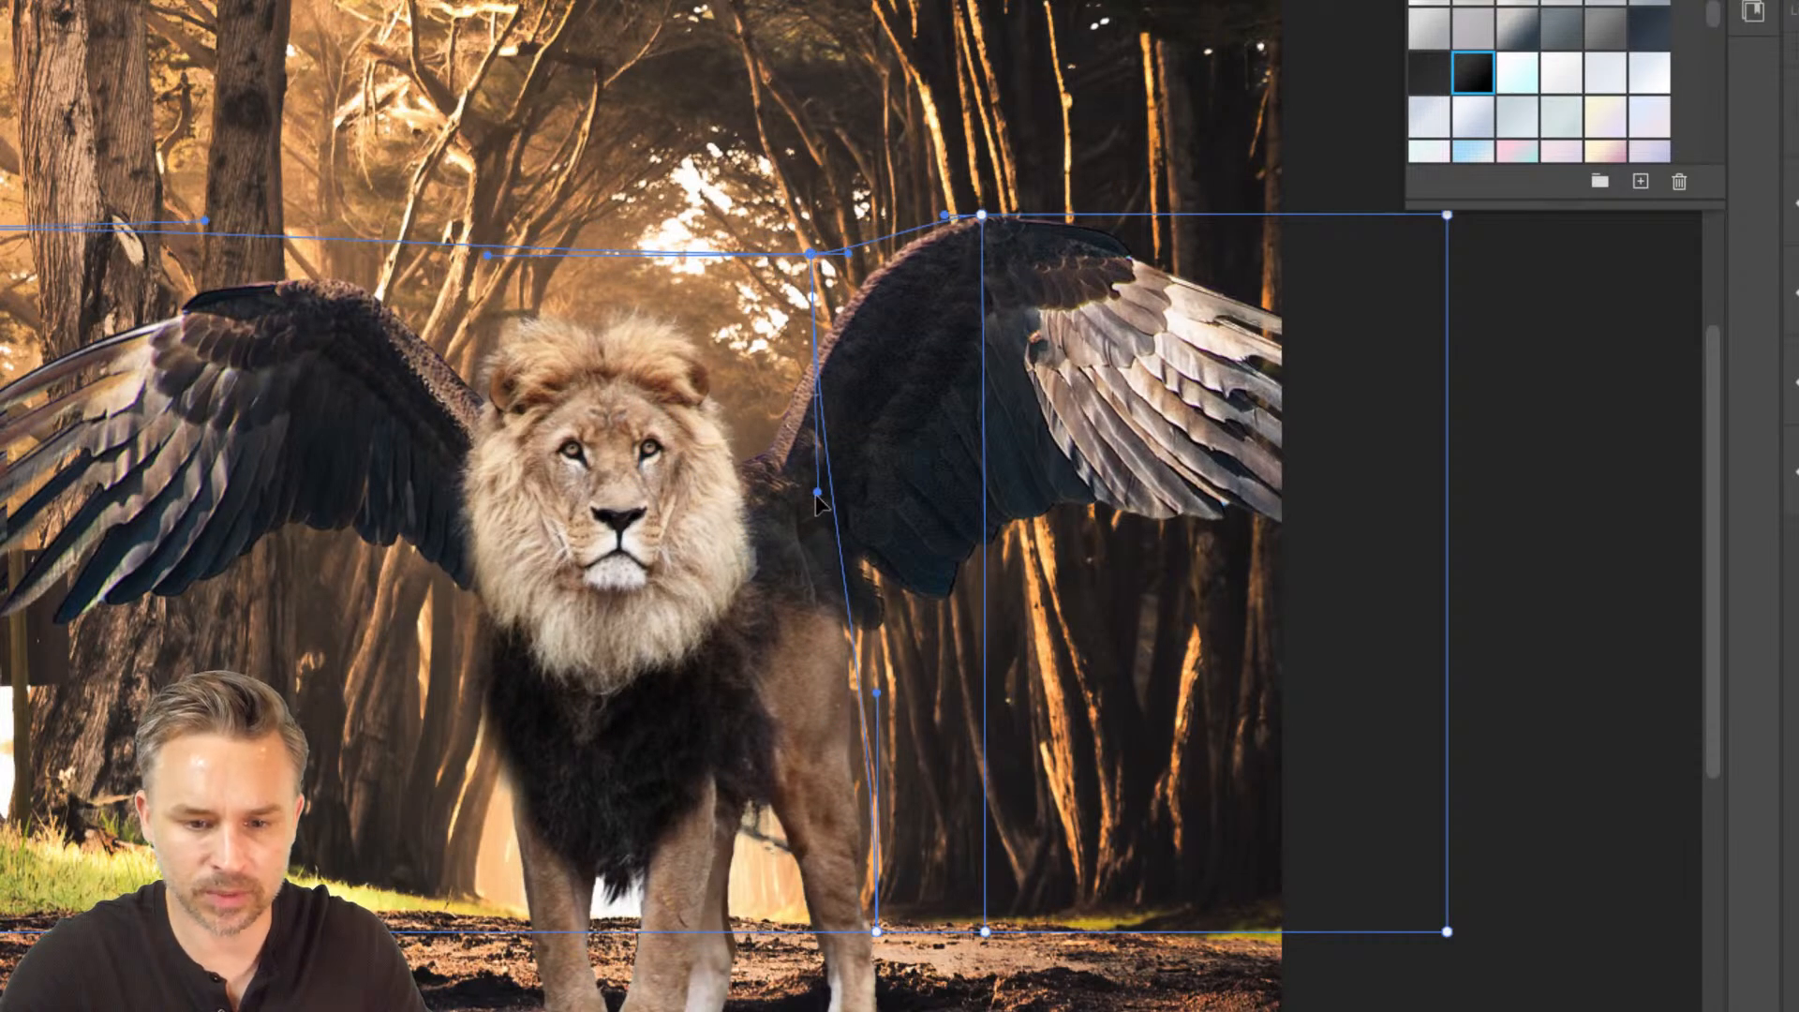
drag(815, 495, 724, 525)
drag(727, 516, 725, 520)
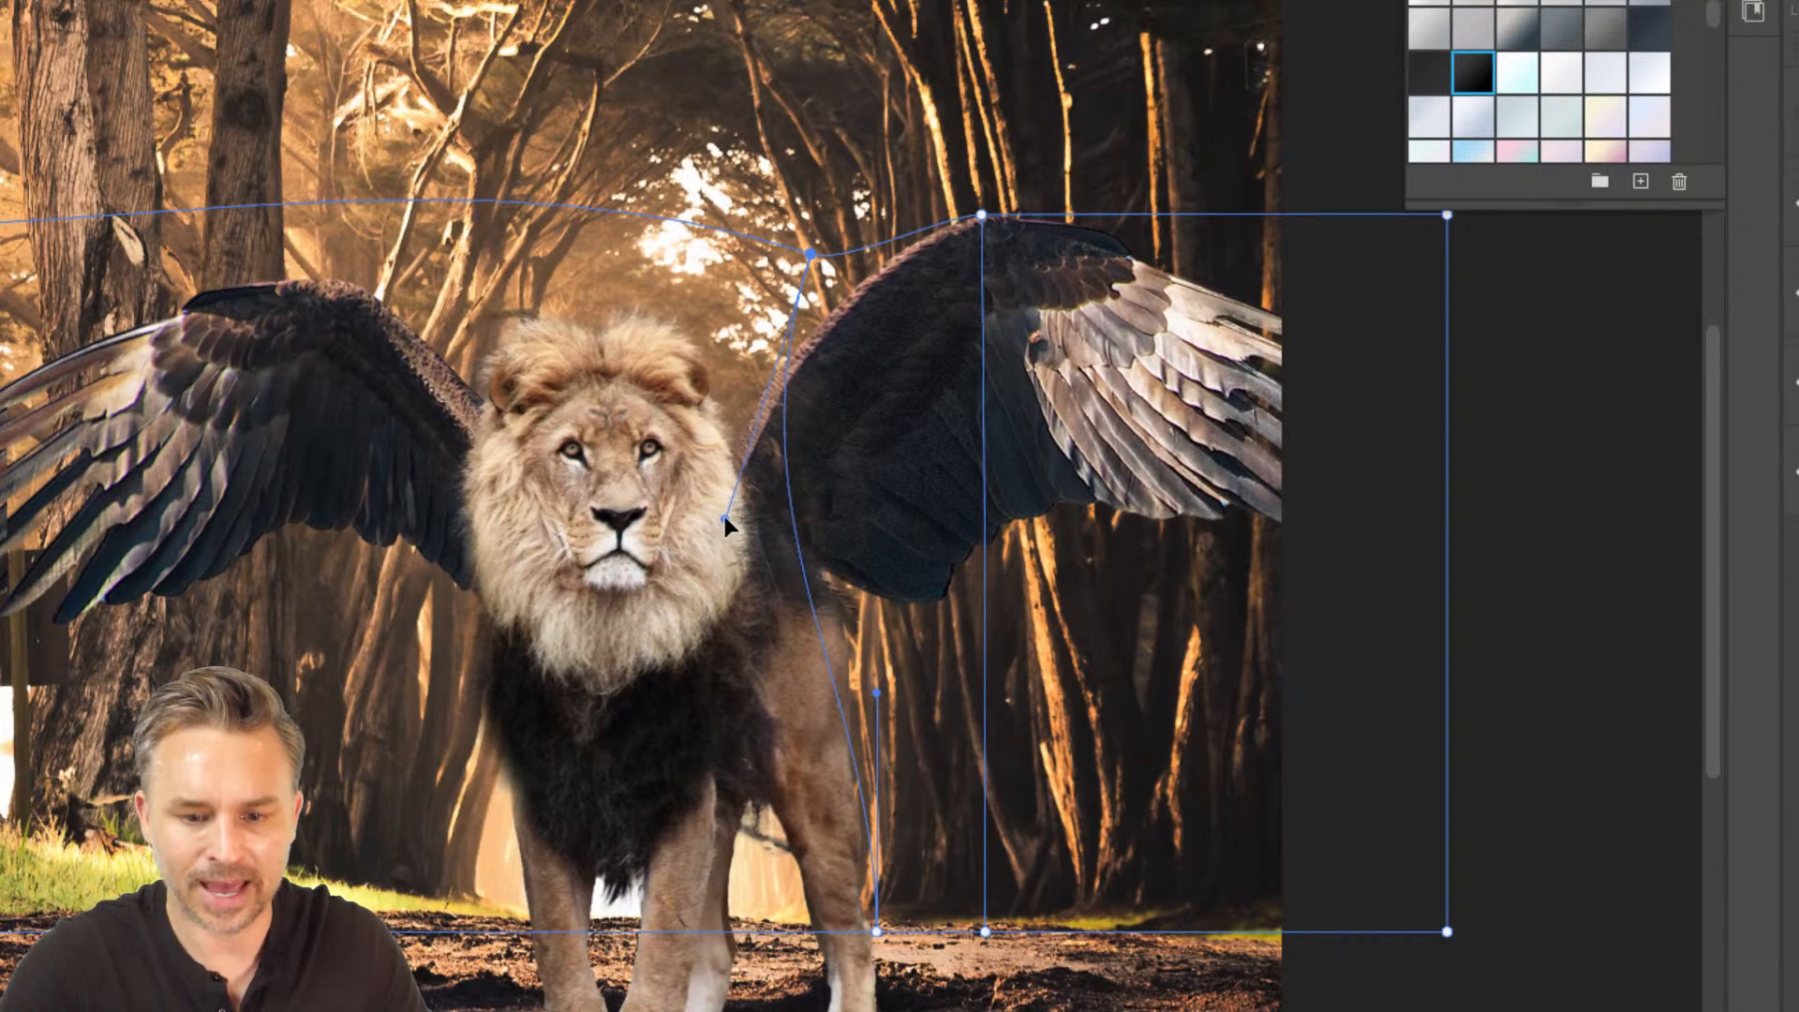
click(877, 694)
drag(878, 693, 807, 710)
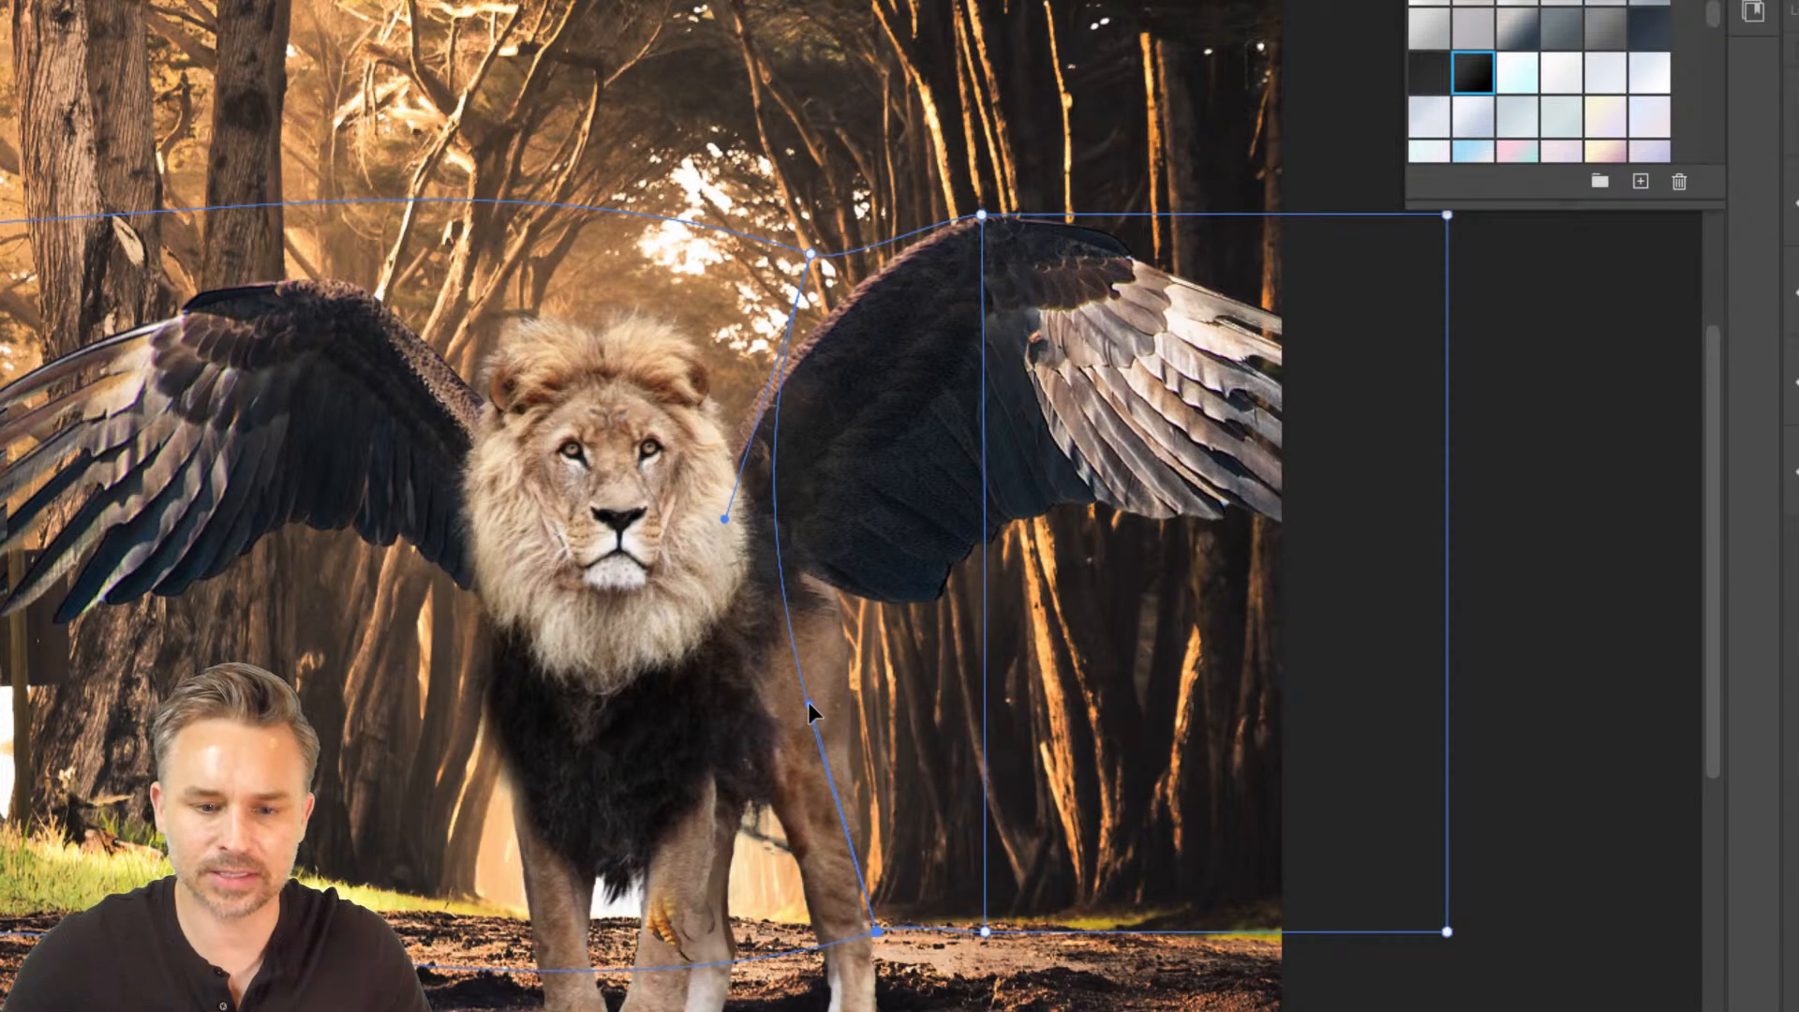
key(Return)
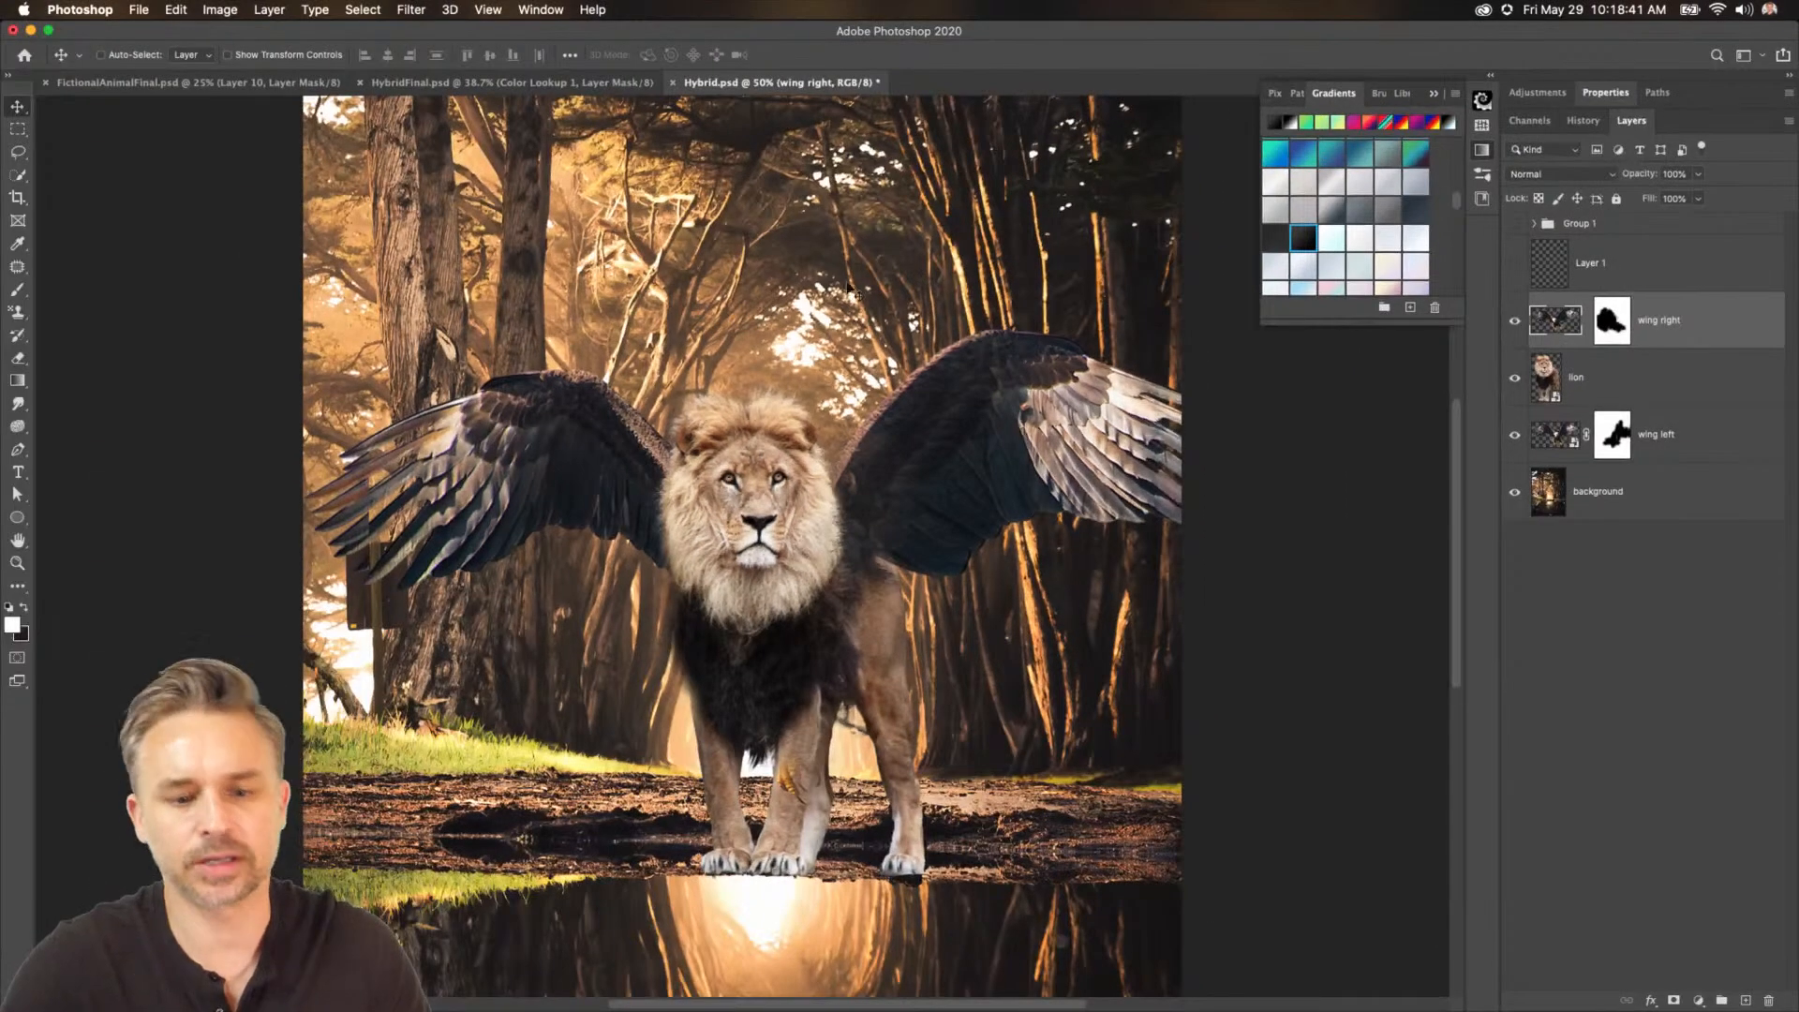
Select the lion and both wing layers and shift them slightly left together.
shift+click(1652, 448)
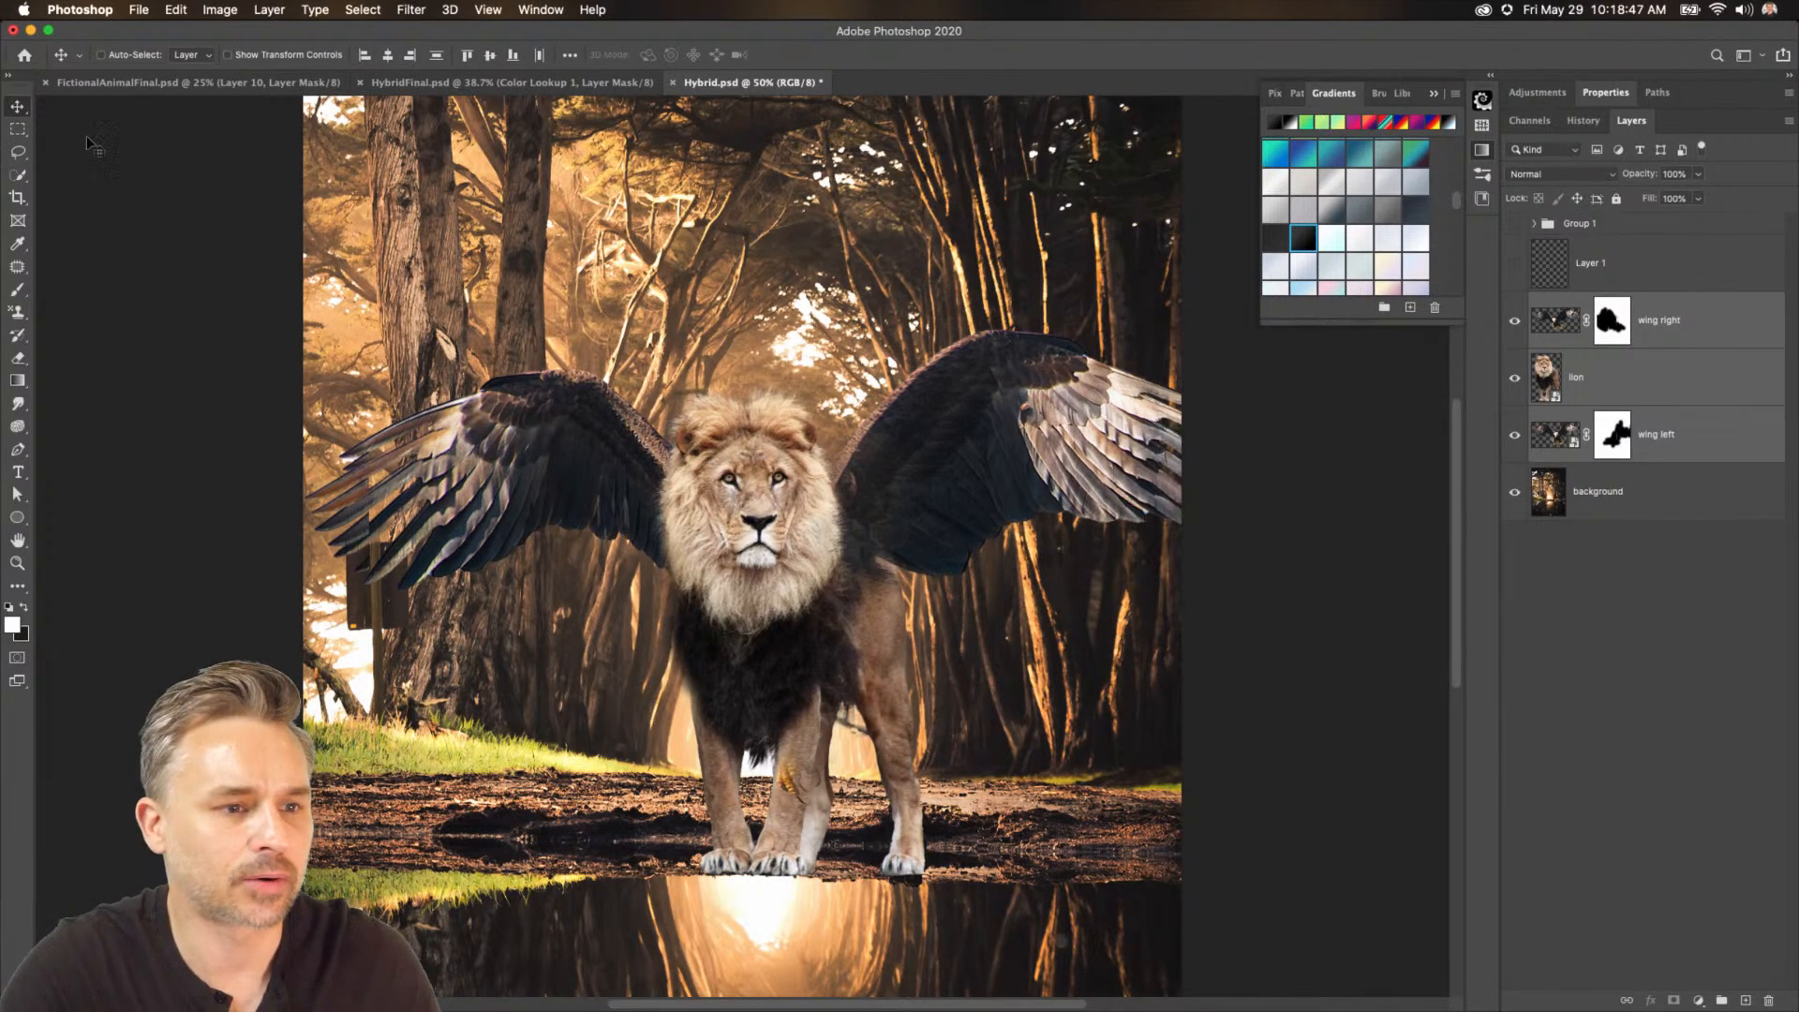
drag(518, 386, 478, 385)
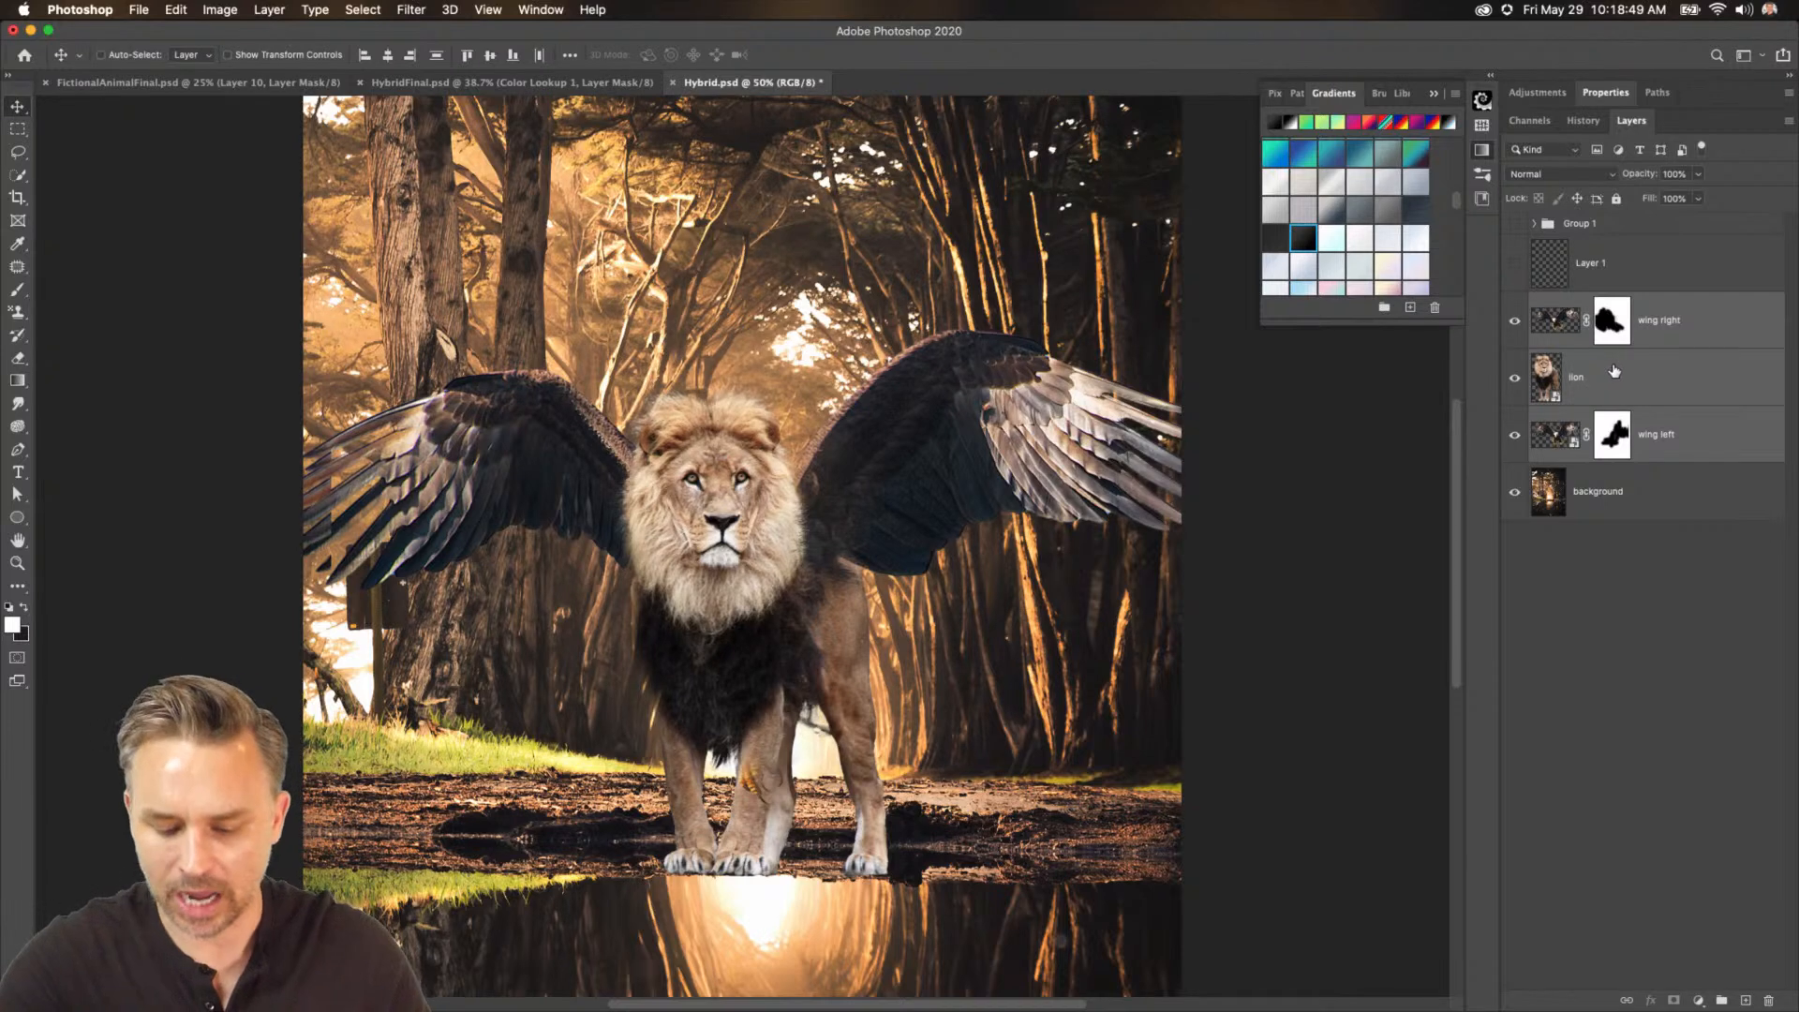
Duplicate the lion and wing layers and merge the copies into one layer.
key(super+j)
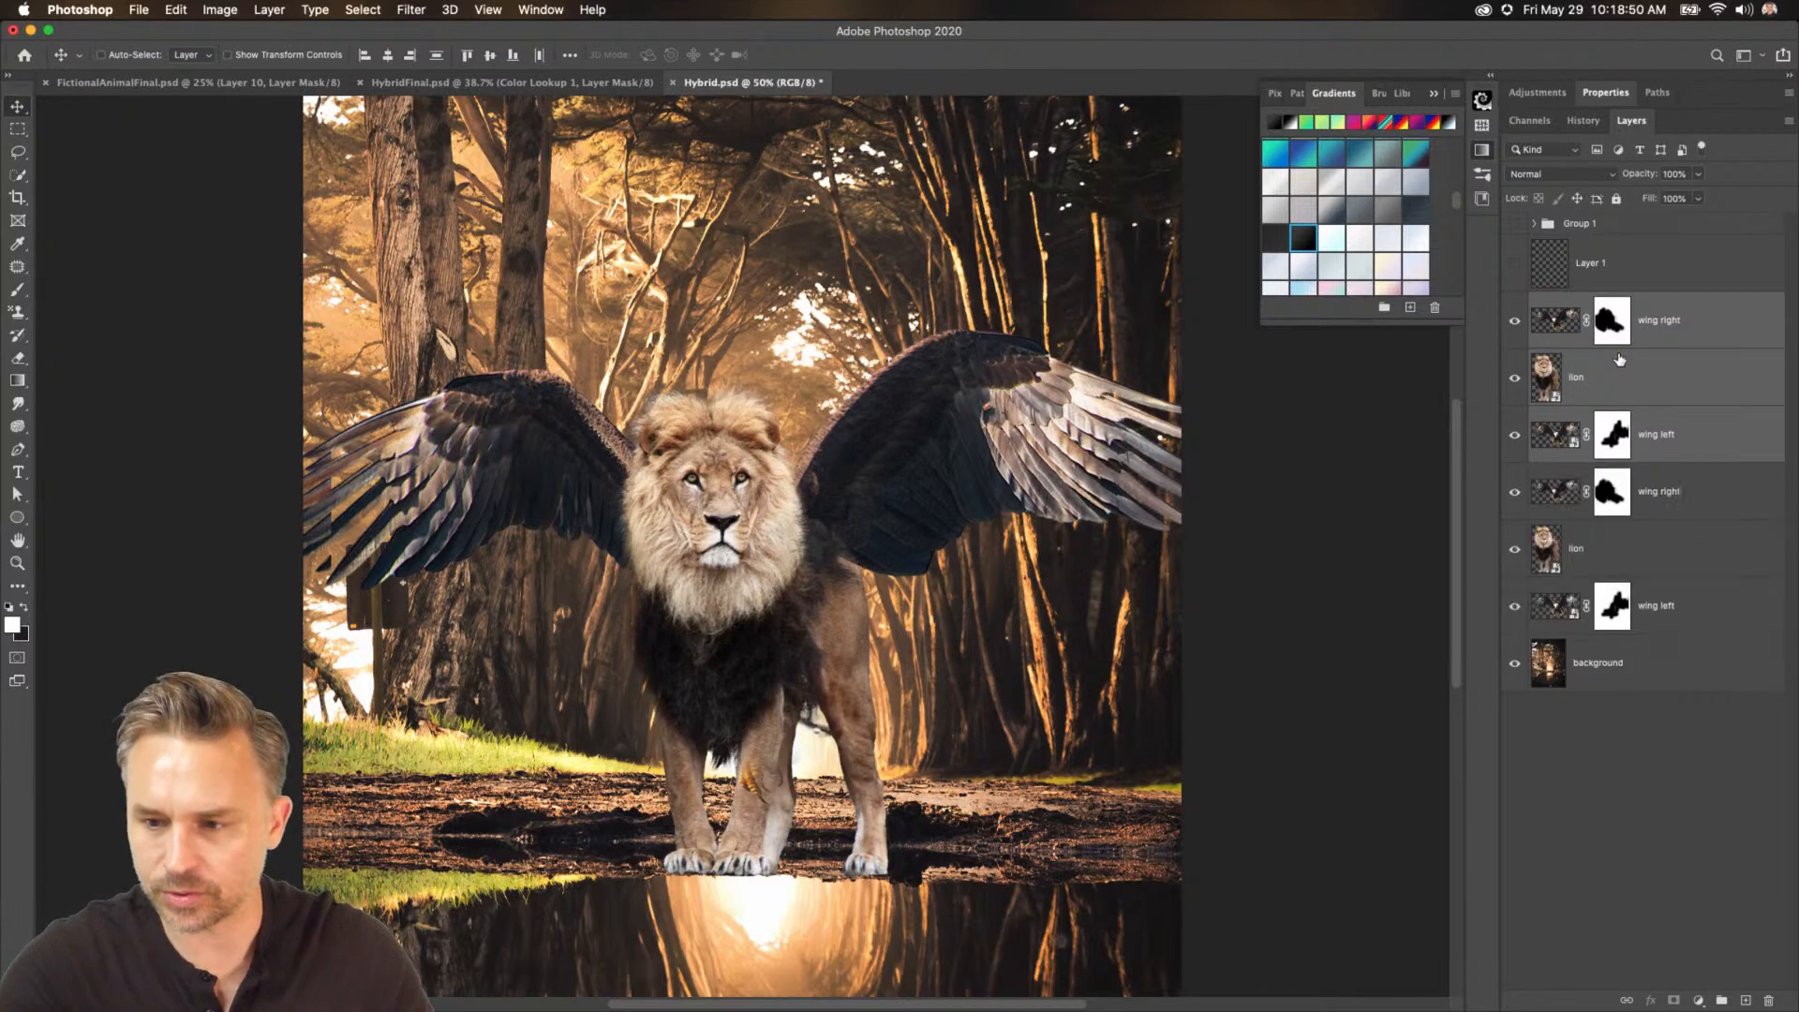
right_click(1687, 313)
click(1474, 484)
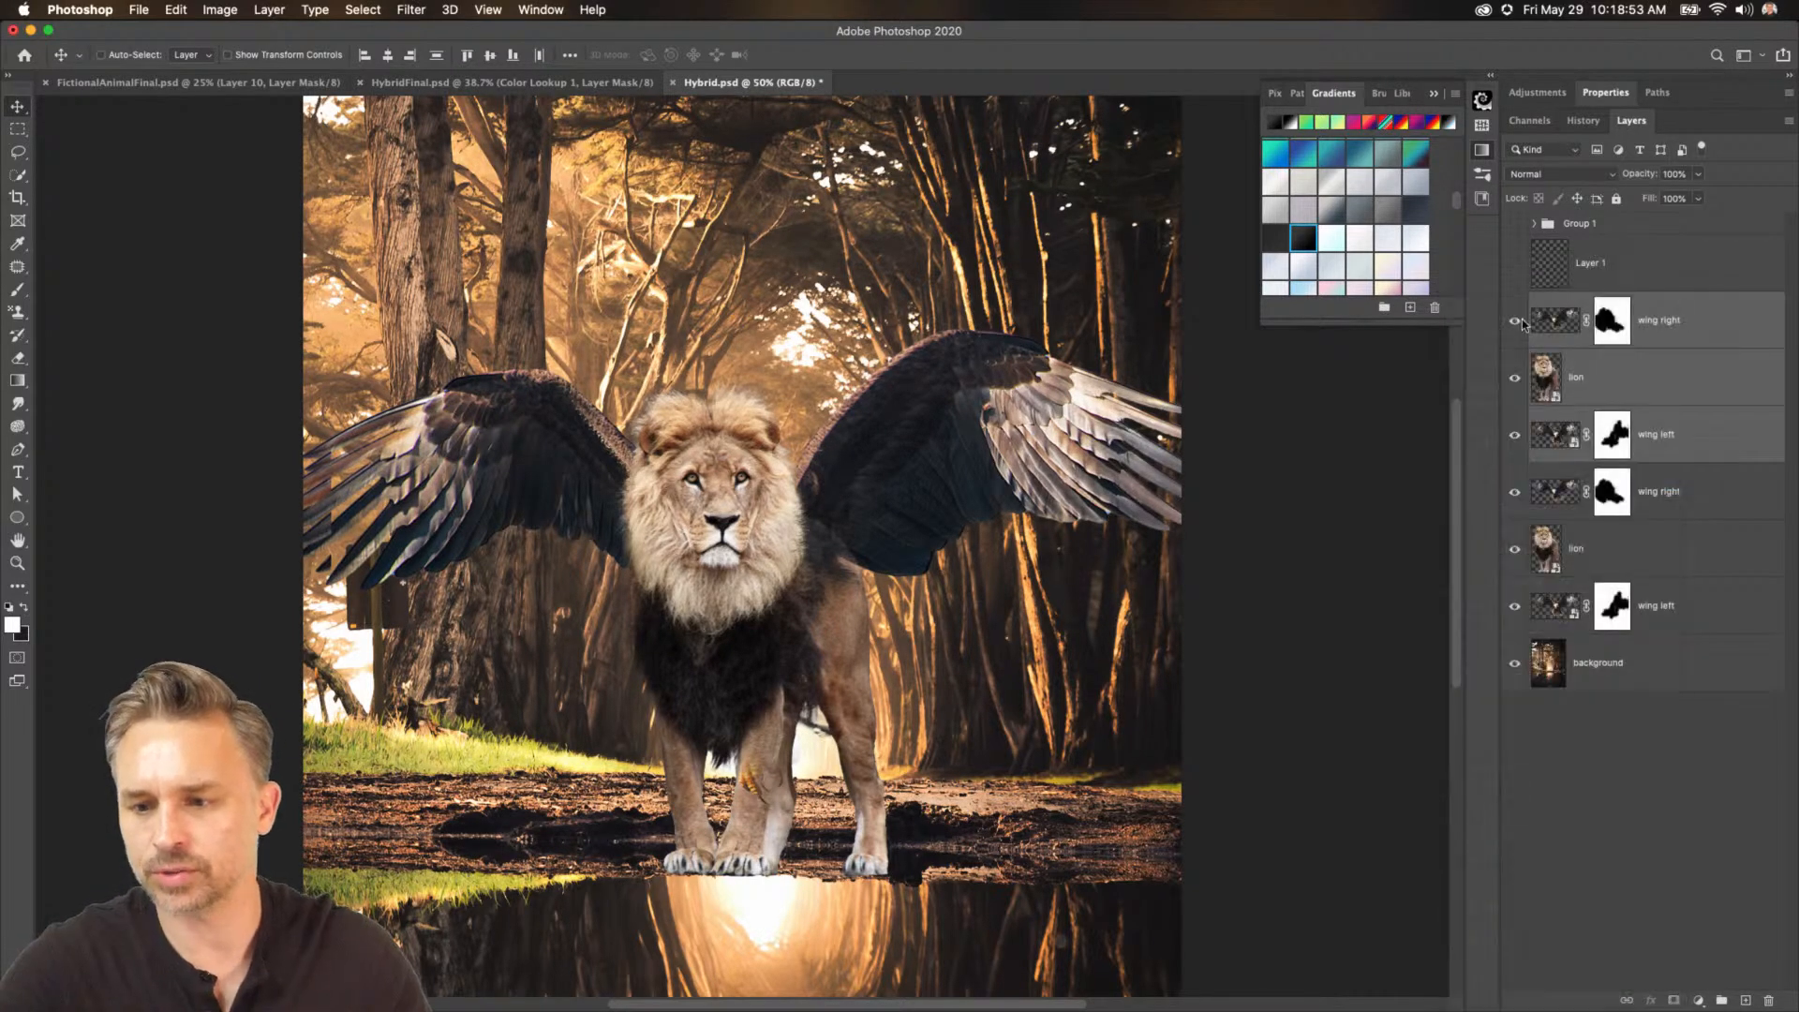
Flip the merged copy vertically and move it down beneath the paws as a water reflection.
key(super+t)
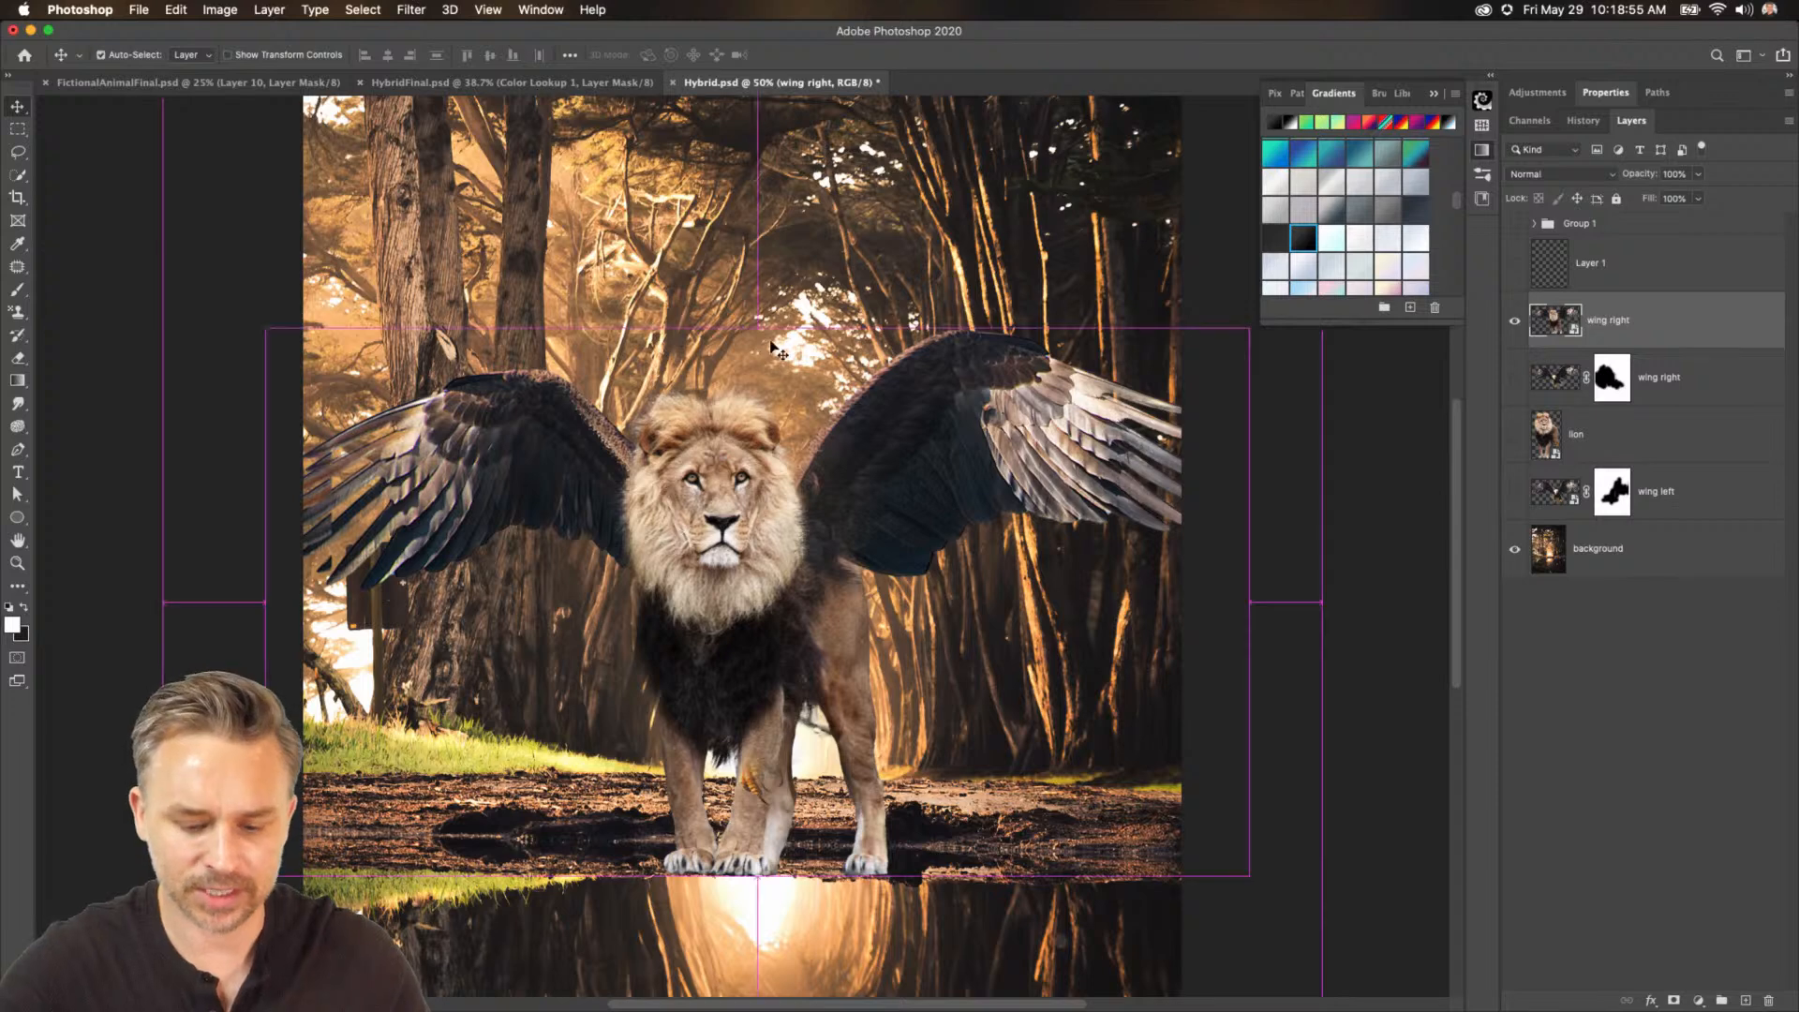
right_click(596, 432)
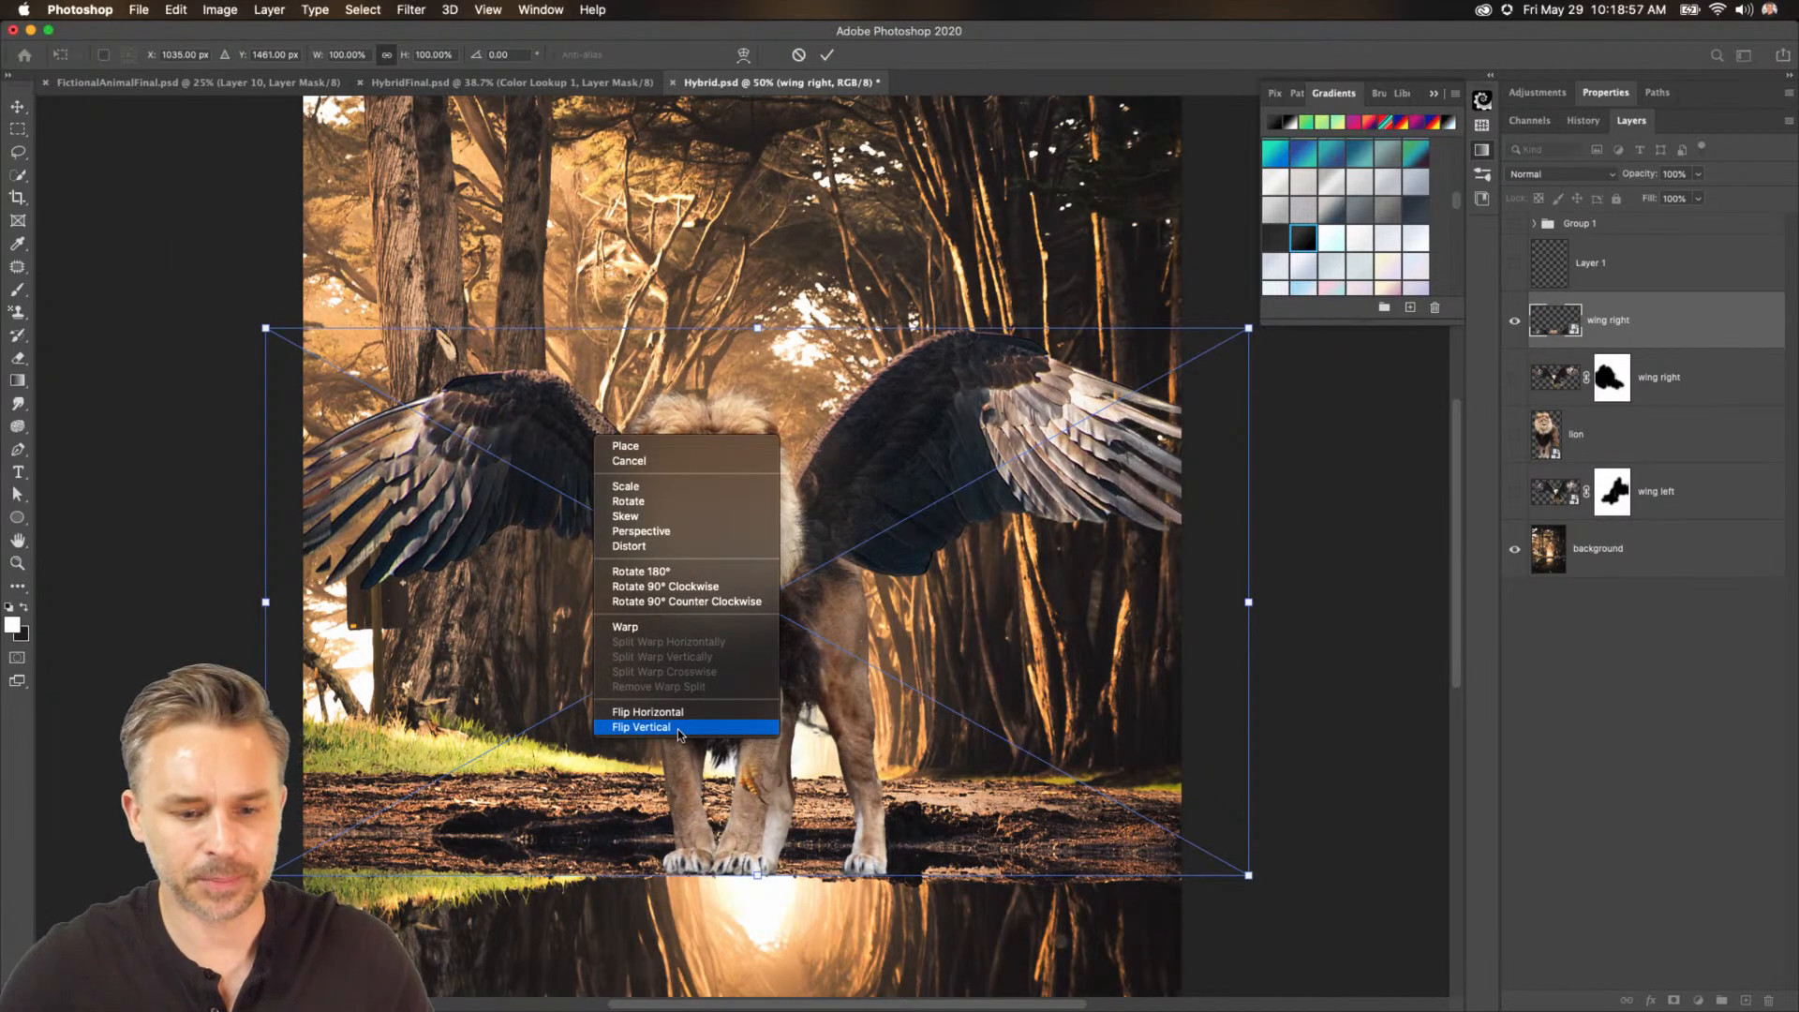
click(677, 730)
drag(621, 326, 618, 862)
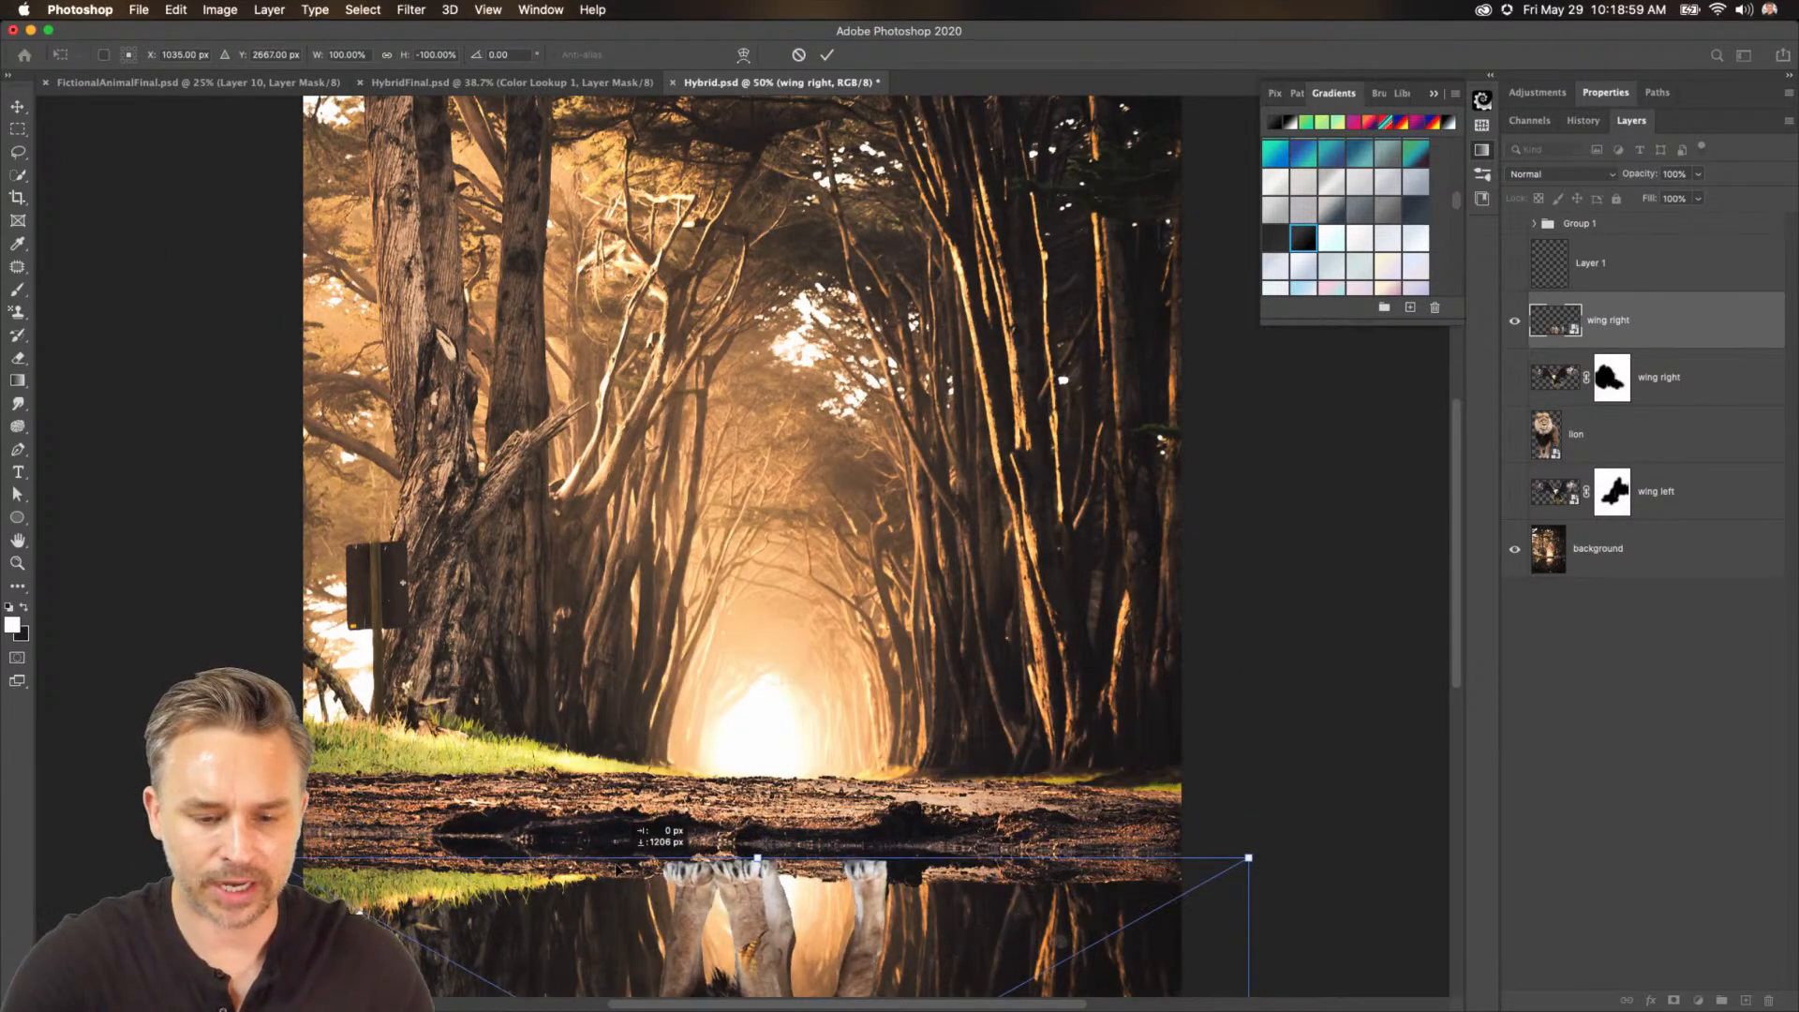
key(Return)
Move the reflection layer below the lion layers, then group the lion and both wing layers.
drag(1654, 321, 1551, 521)
click(1659, 438)
drag(1514, 324, 1512, 432)
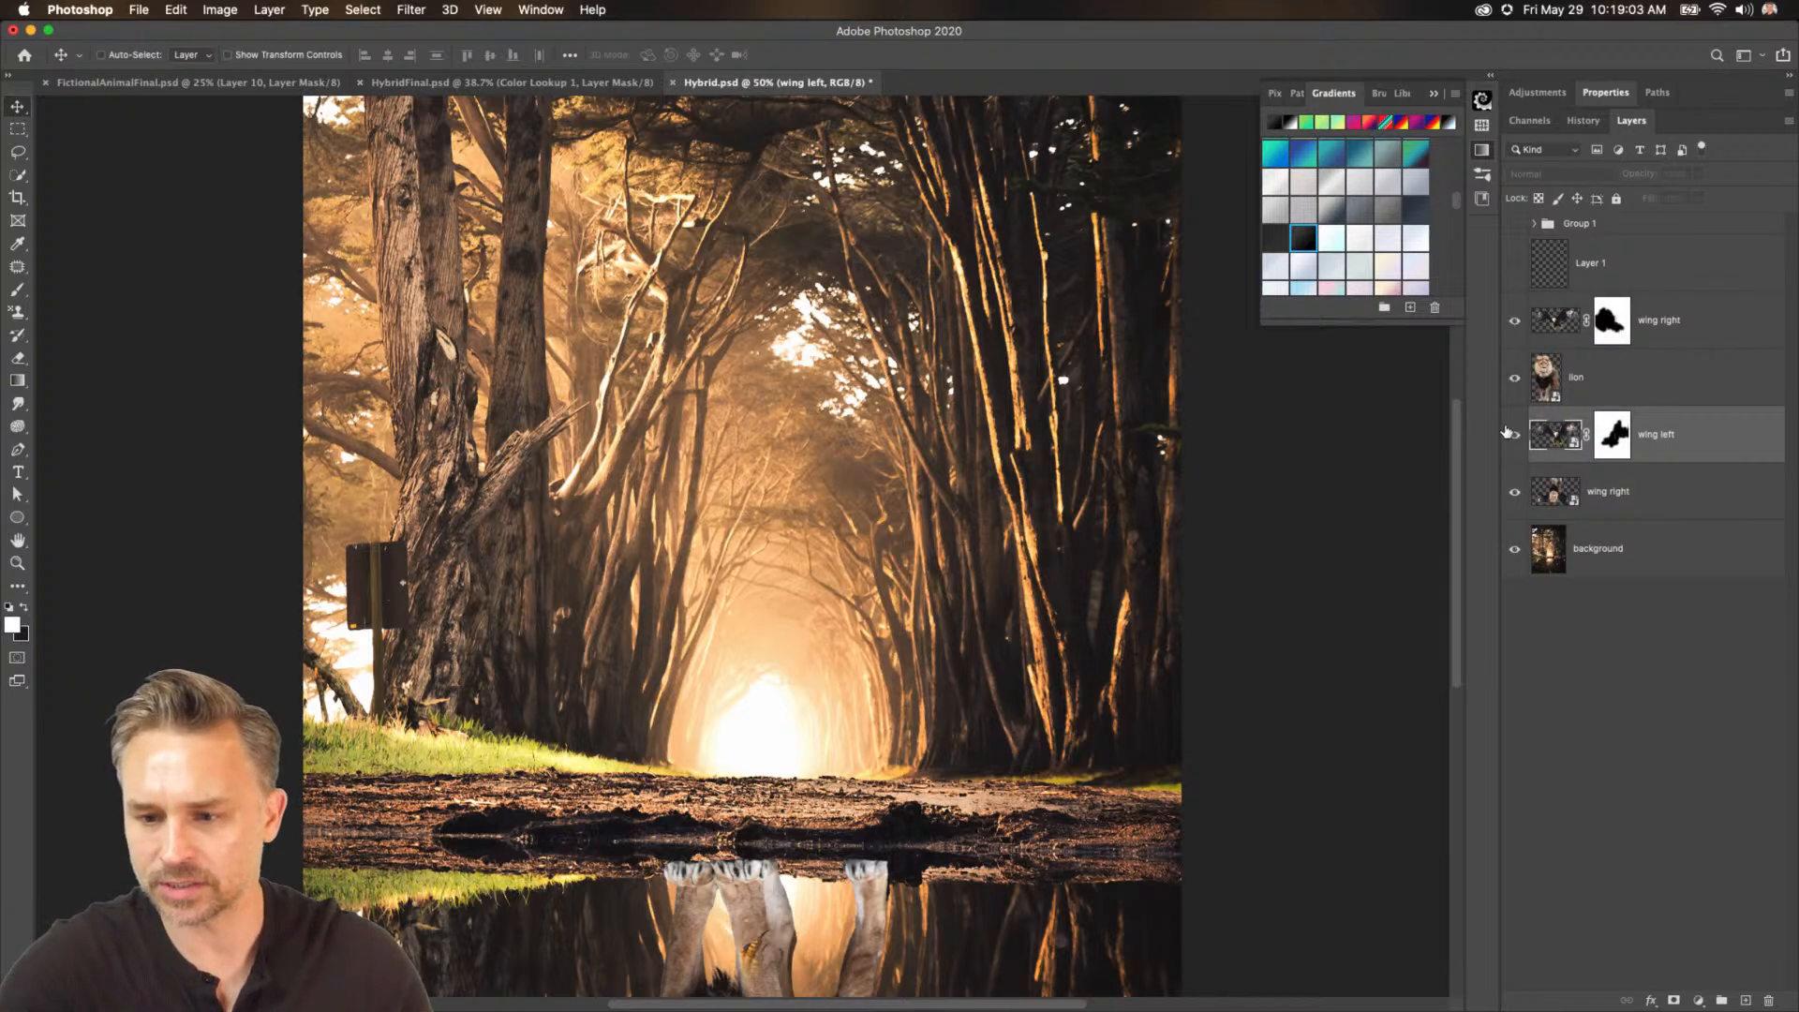
shift+click(1668, 336)
key(super+g)
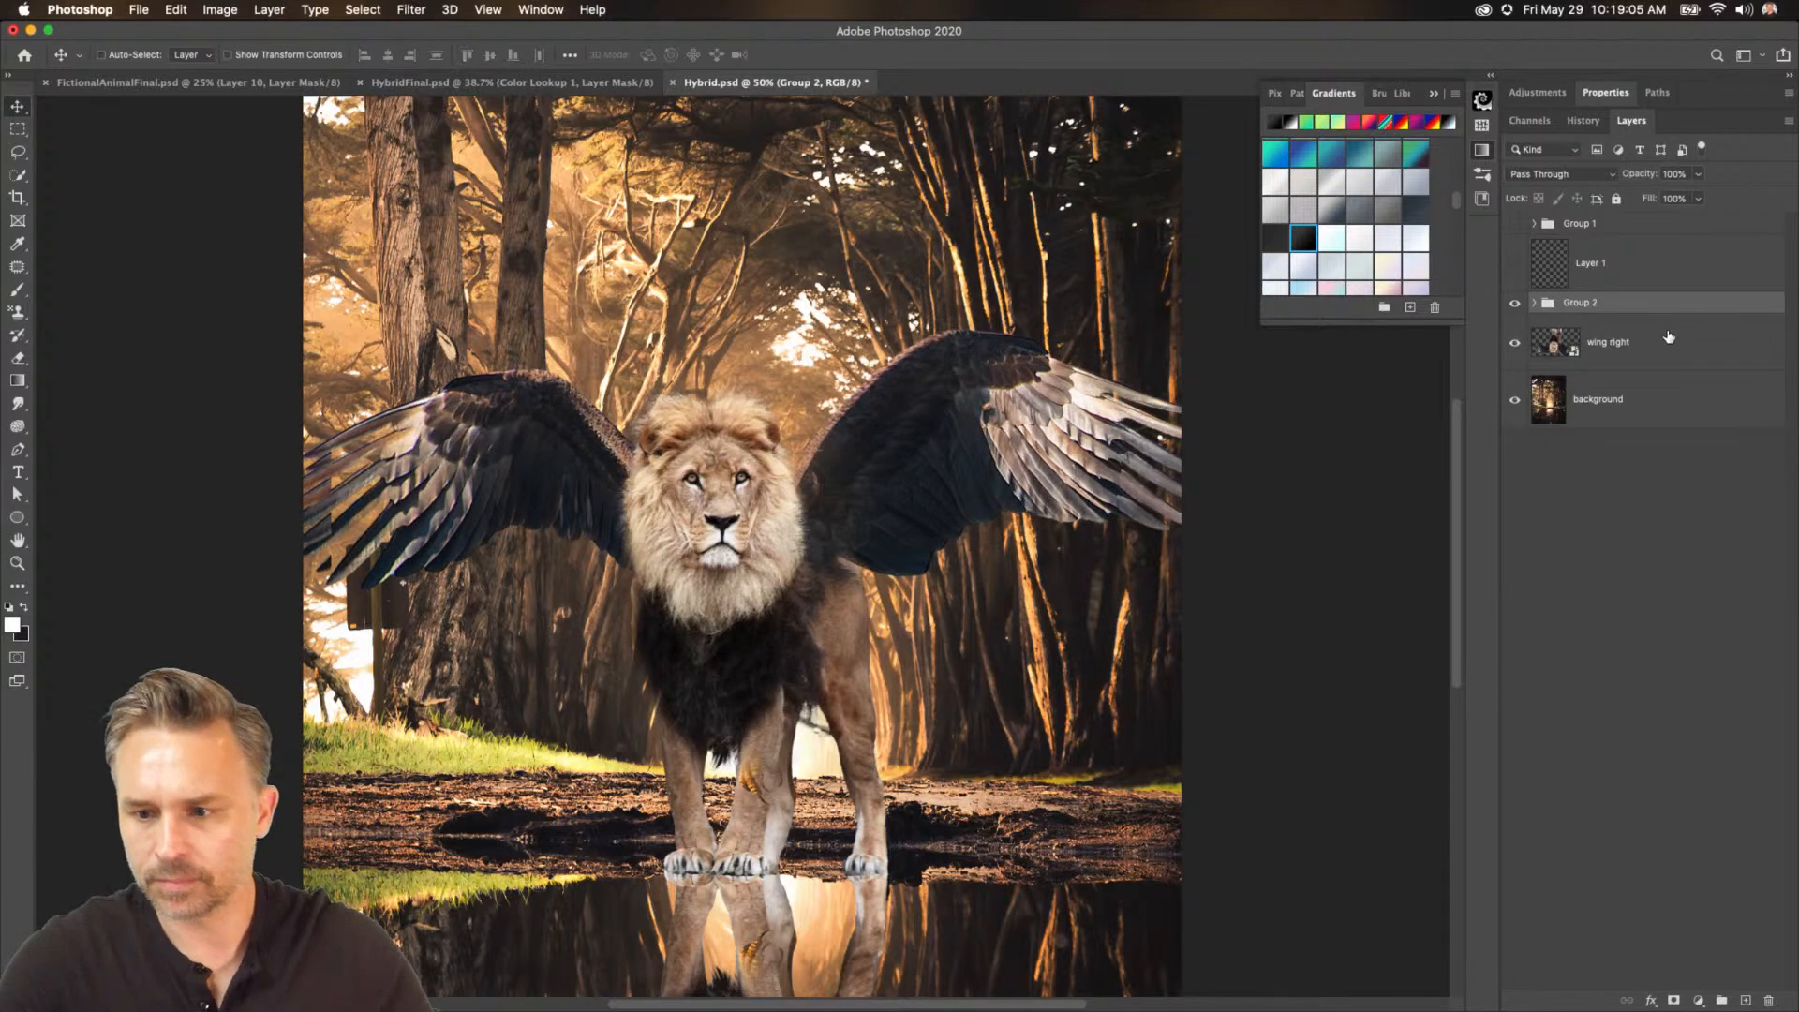
Name the new group lion and close the Gradients panel.
text(lion)
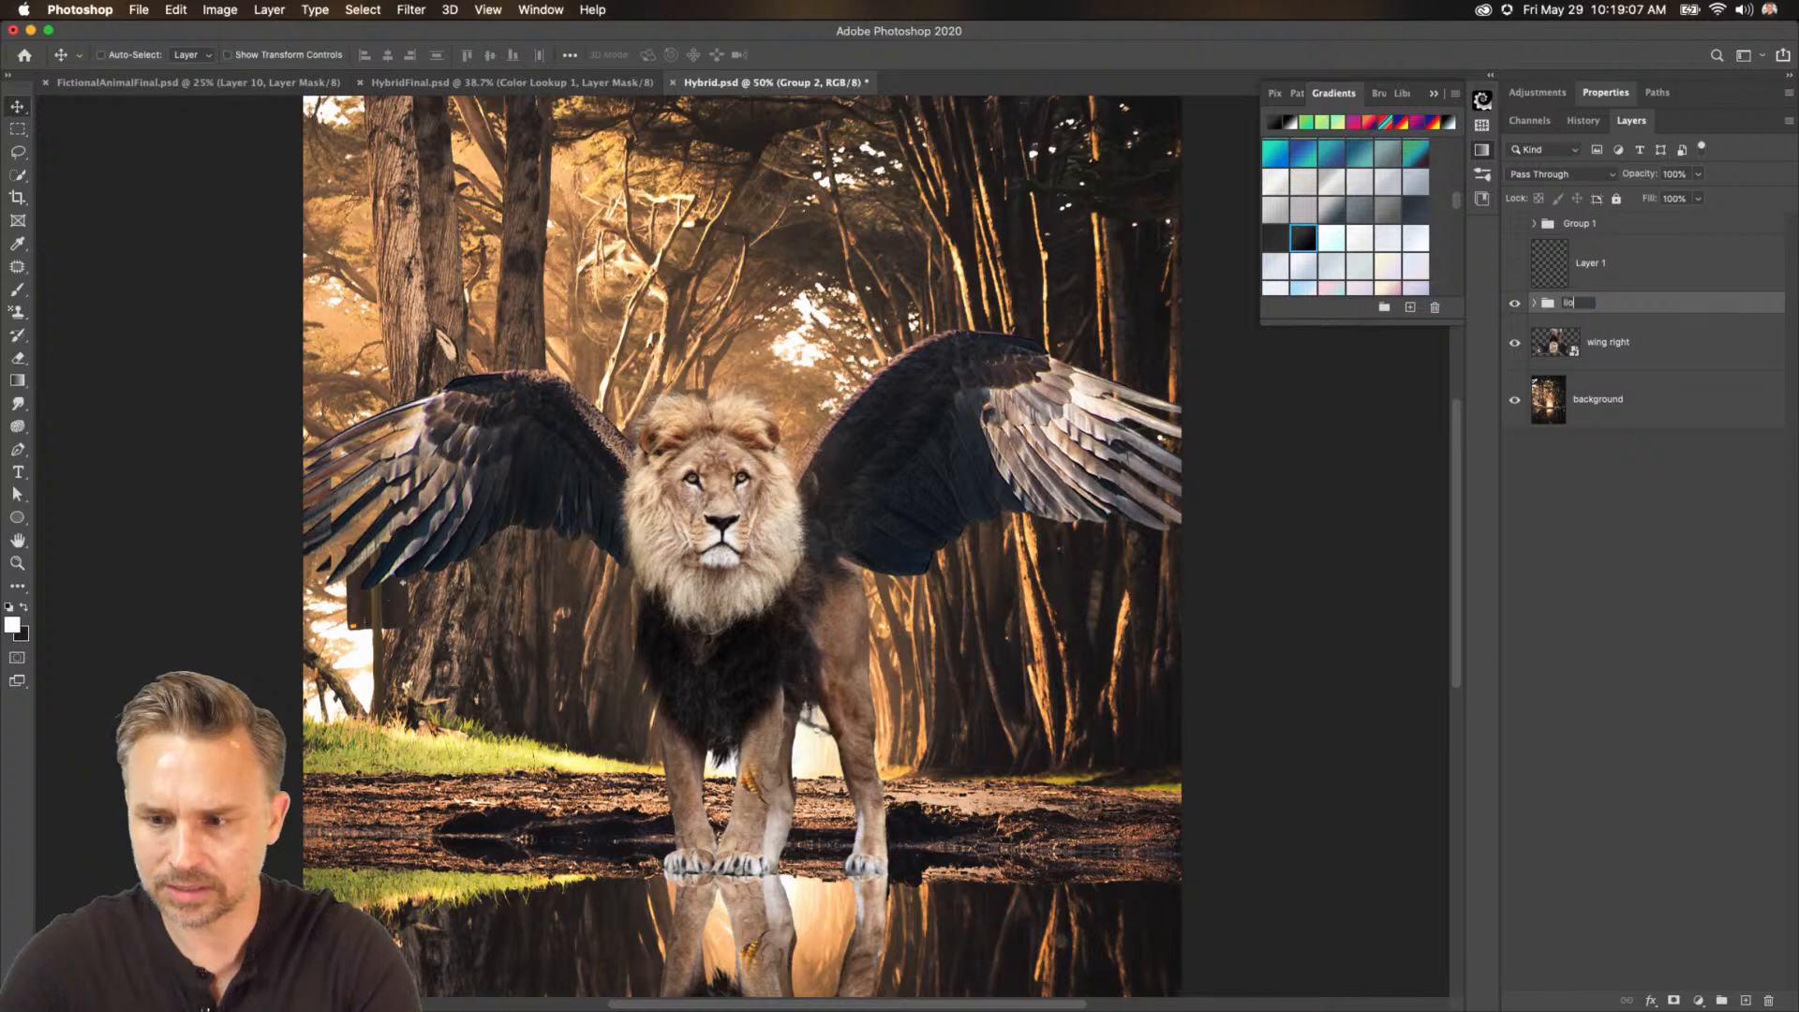
key(Return)
click(1431, 94)
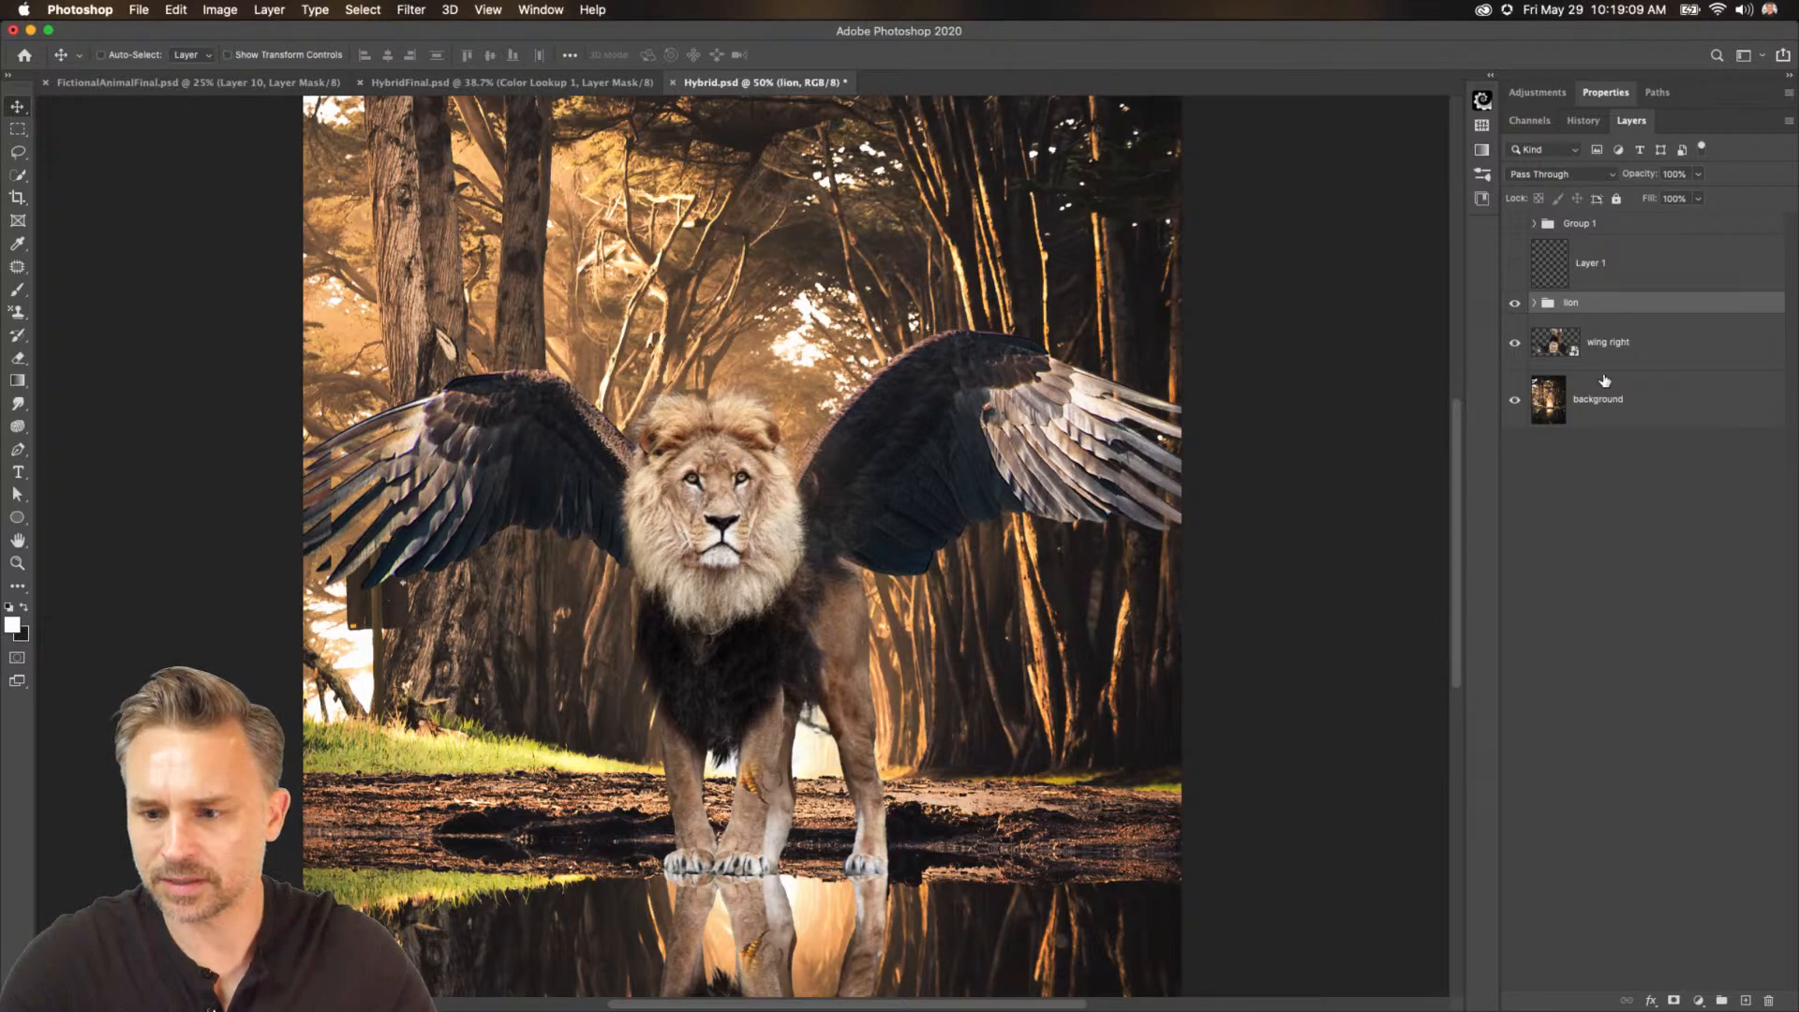
Rename the merged copy layer to reflection.
click(1602, 344)
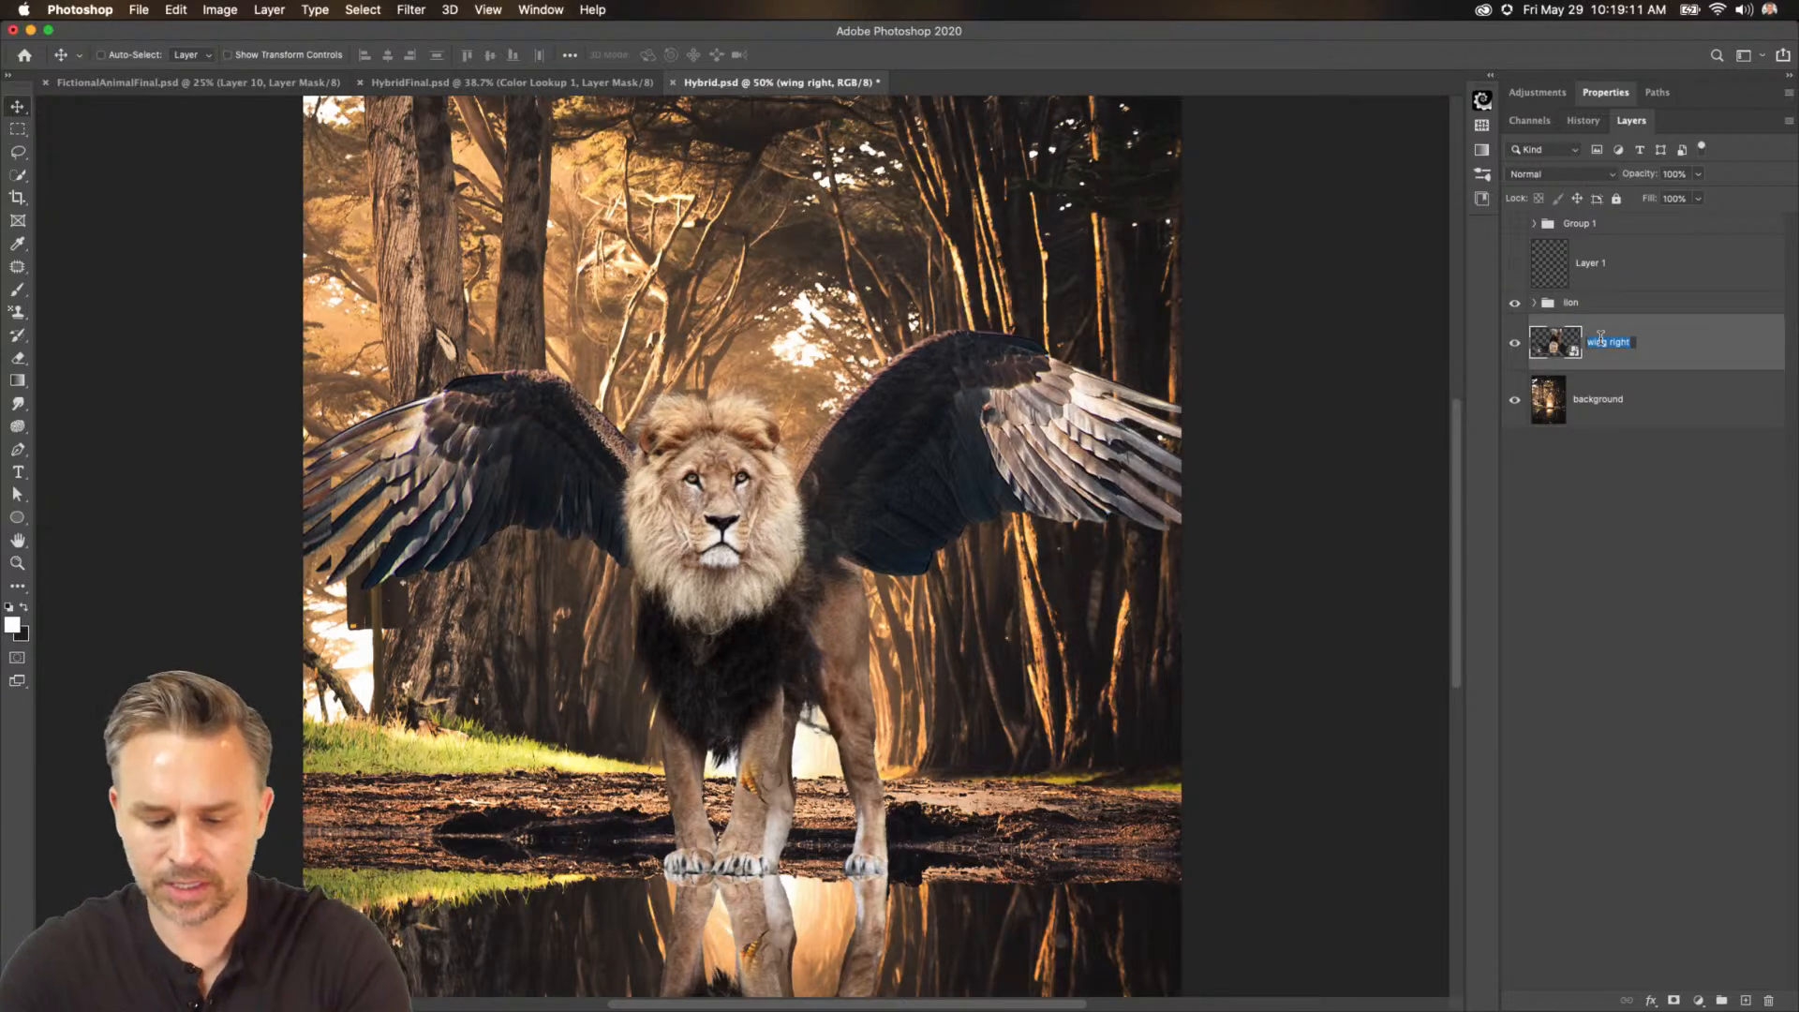
text(ri)
key(Return)
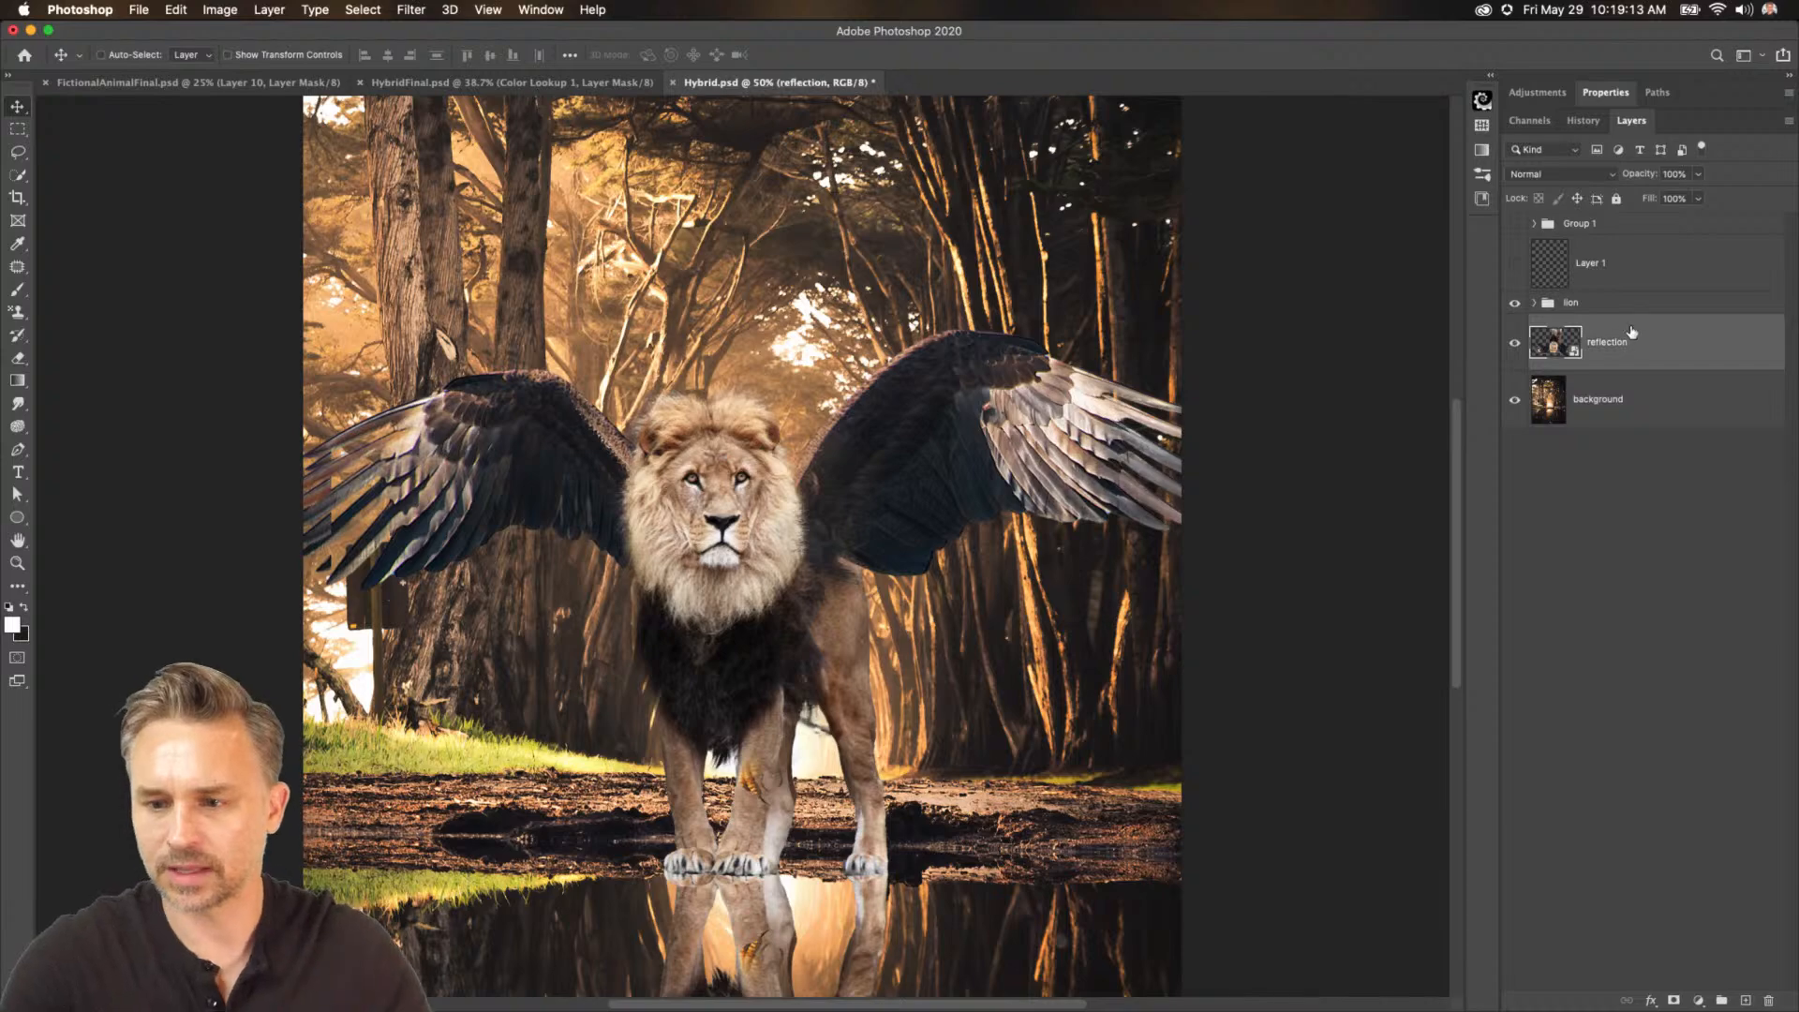
Expand the lion group and move it up so the paws sit just above the reflection.
key(super+minus)
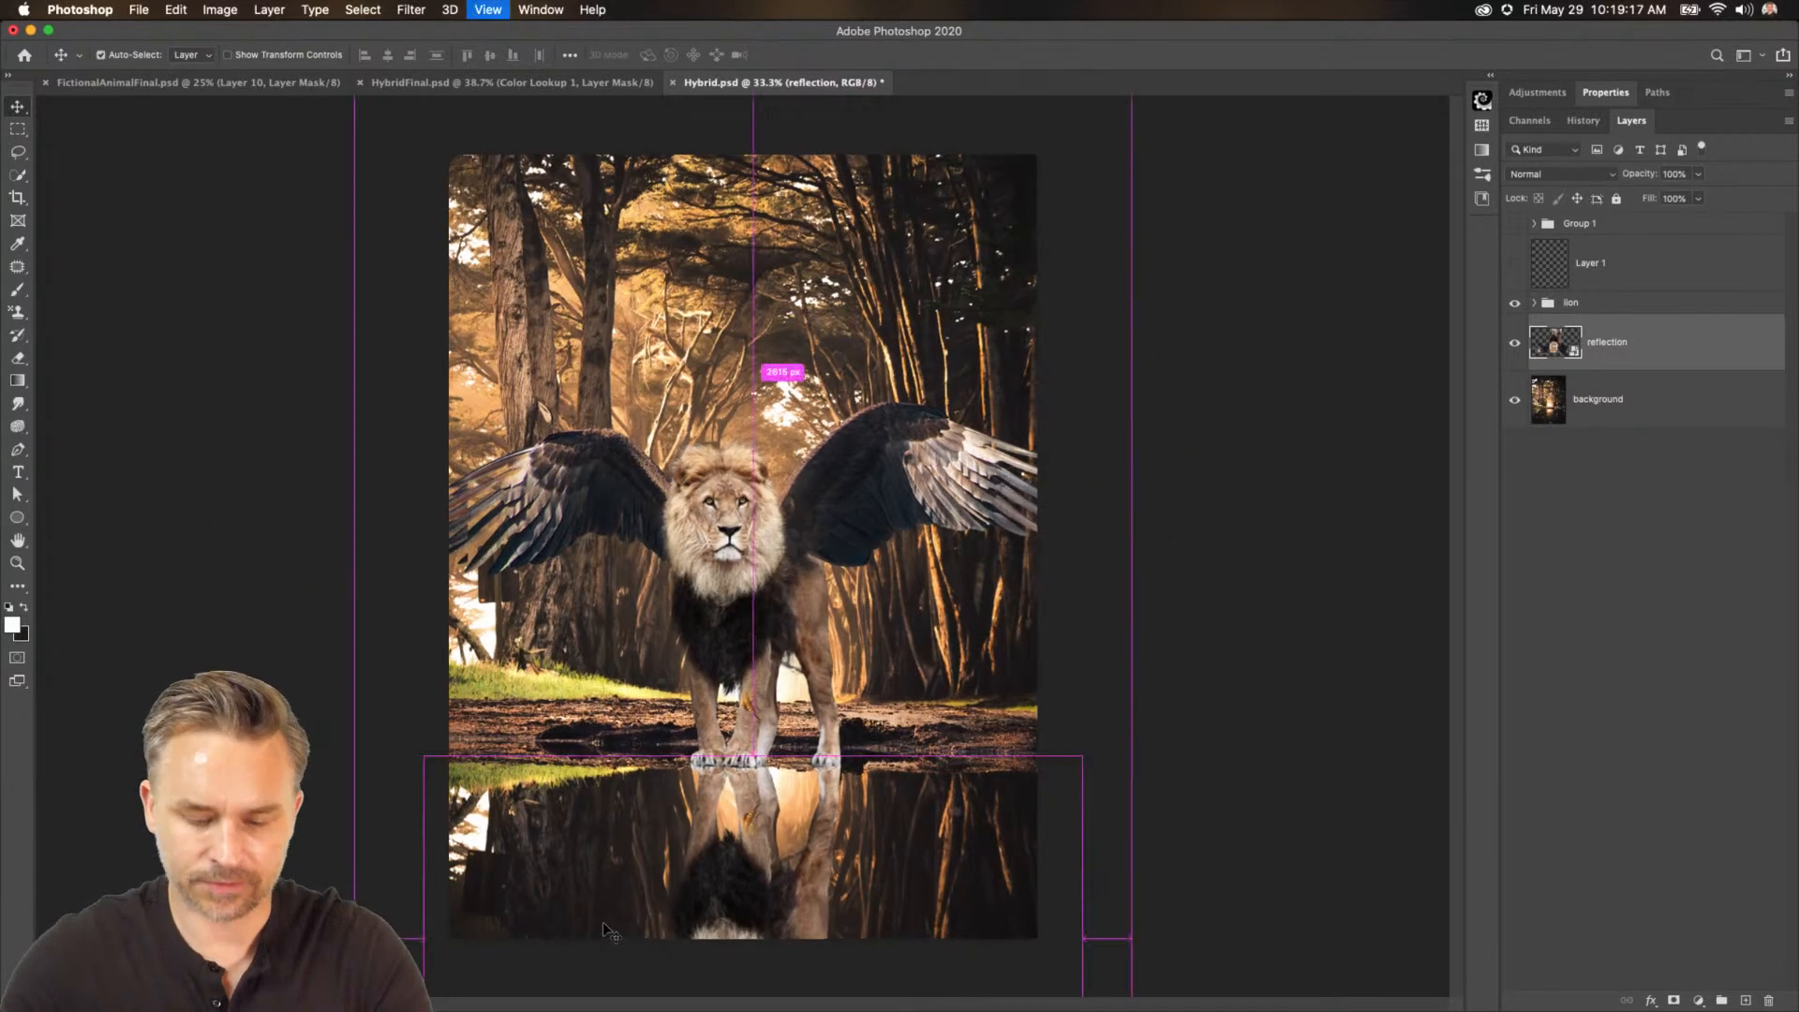
key(super+plus)
key(super+plus)
drag(603, 923, 633, 492)
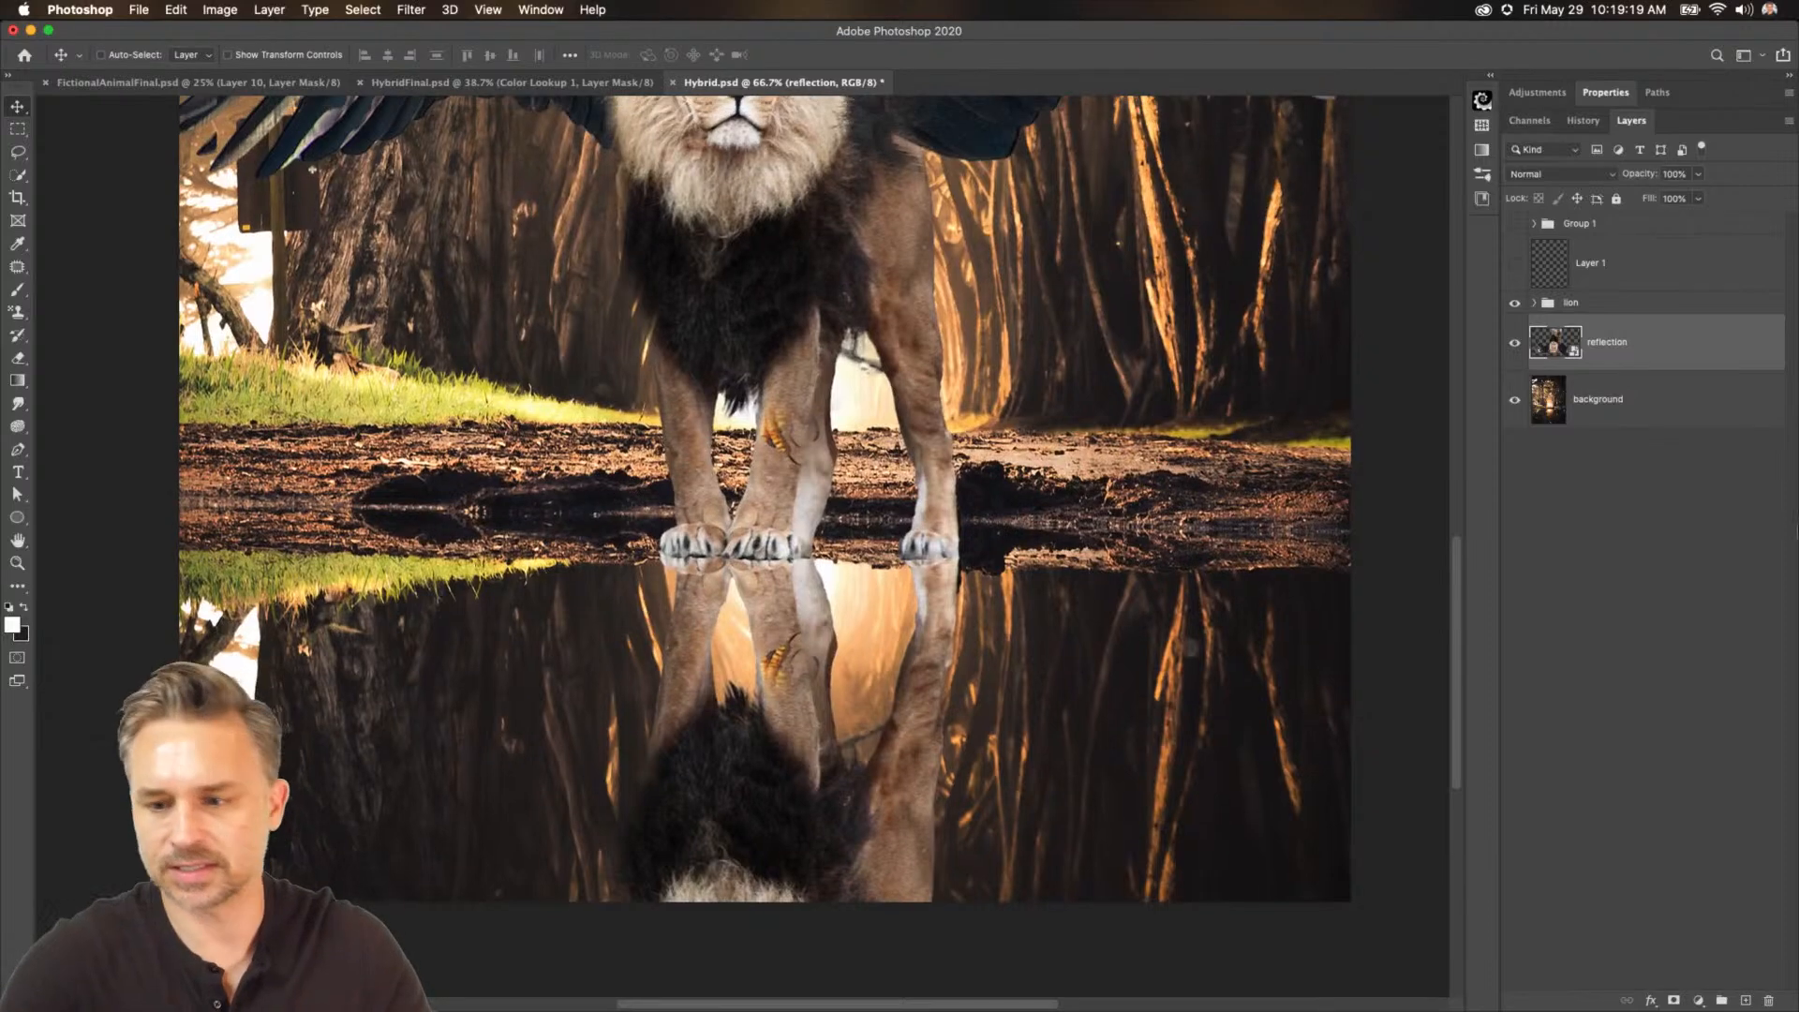
click(1534, 303)
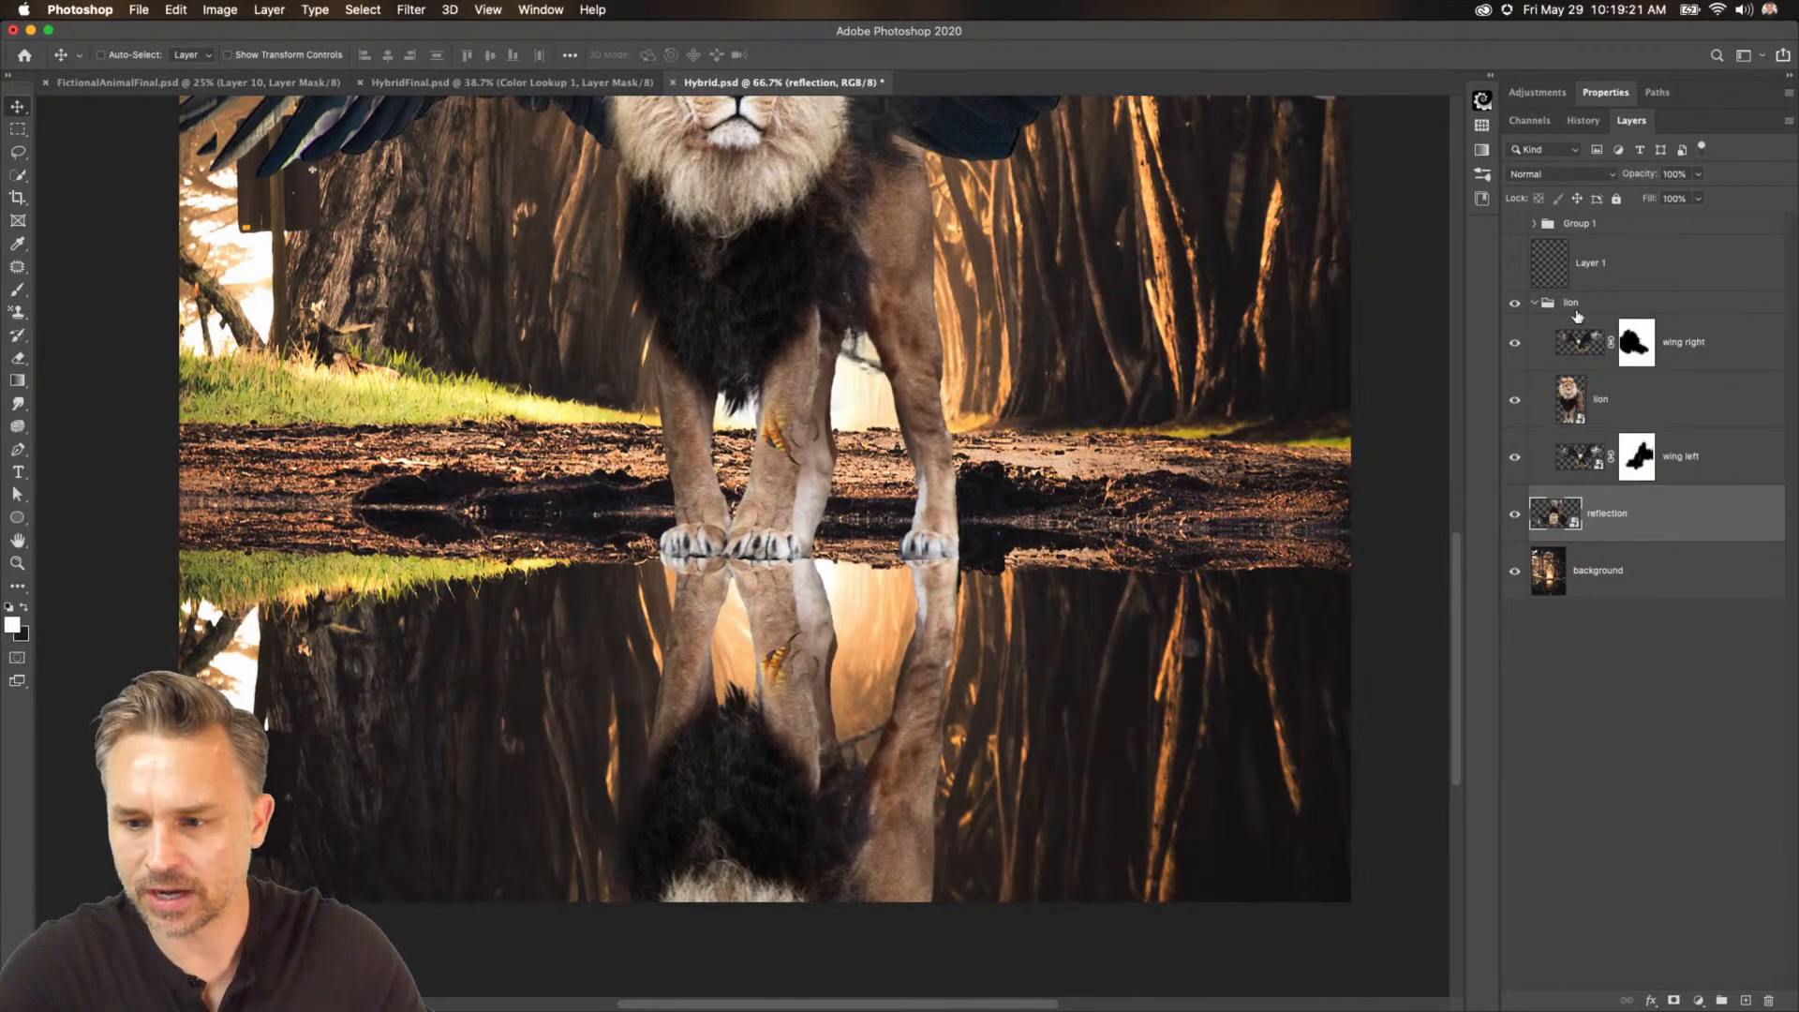
click(1574, 304)
drag(886, 449, 858, 394)
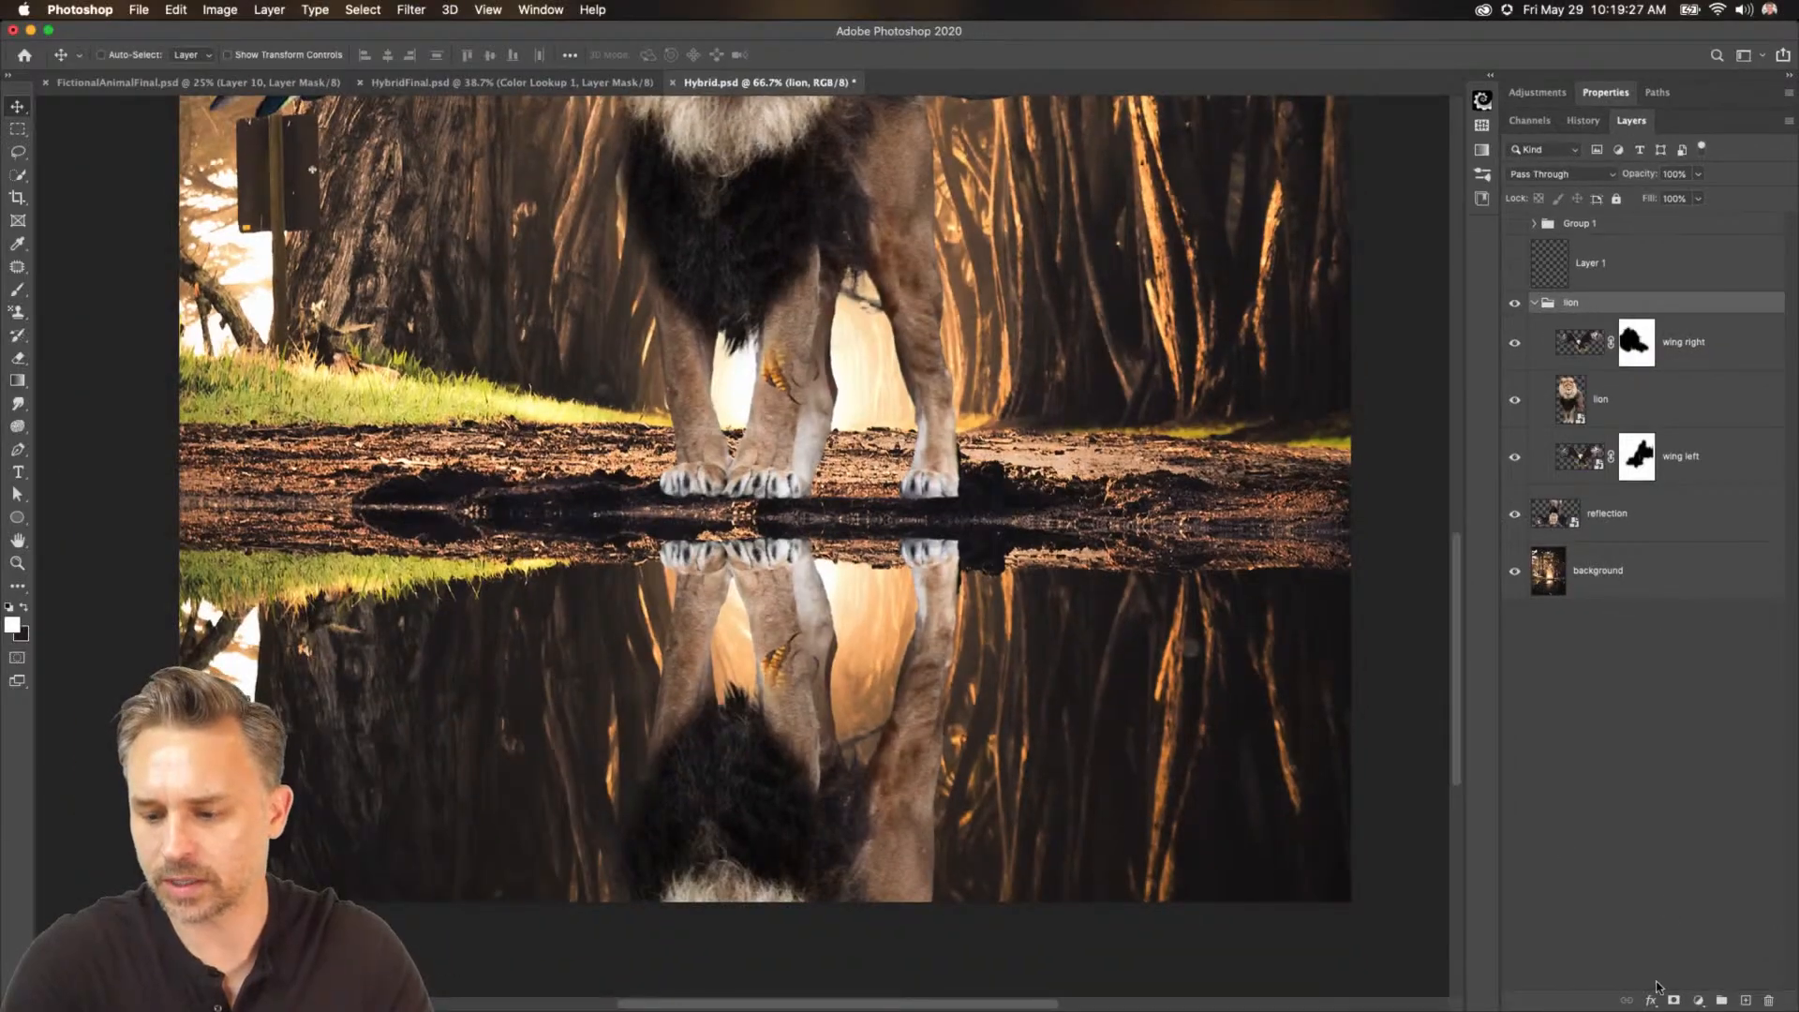
Add a layer mask to the lion group, try a small brush stroke near the paws, and undo it.
click(1675, 1000)
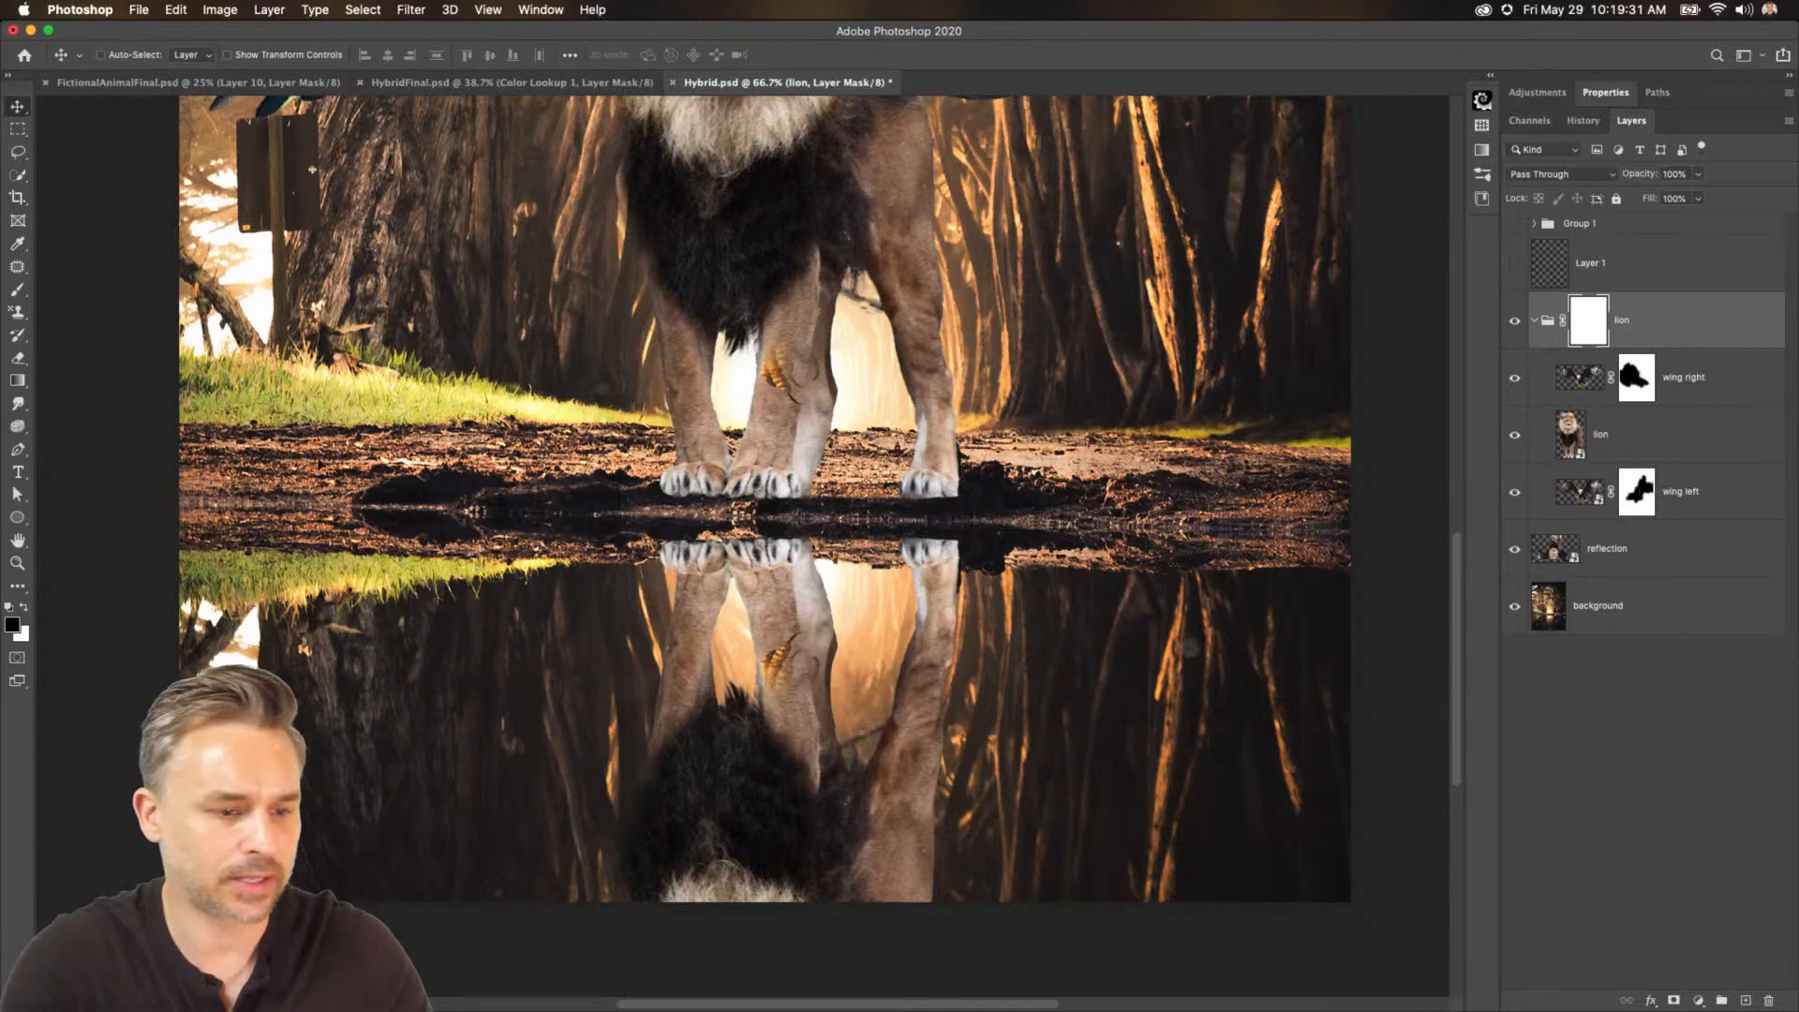
key(b)
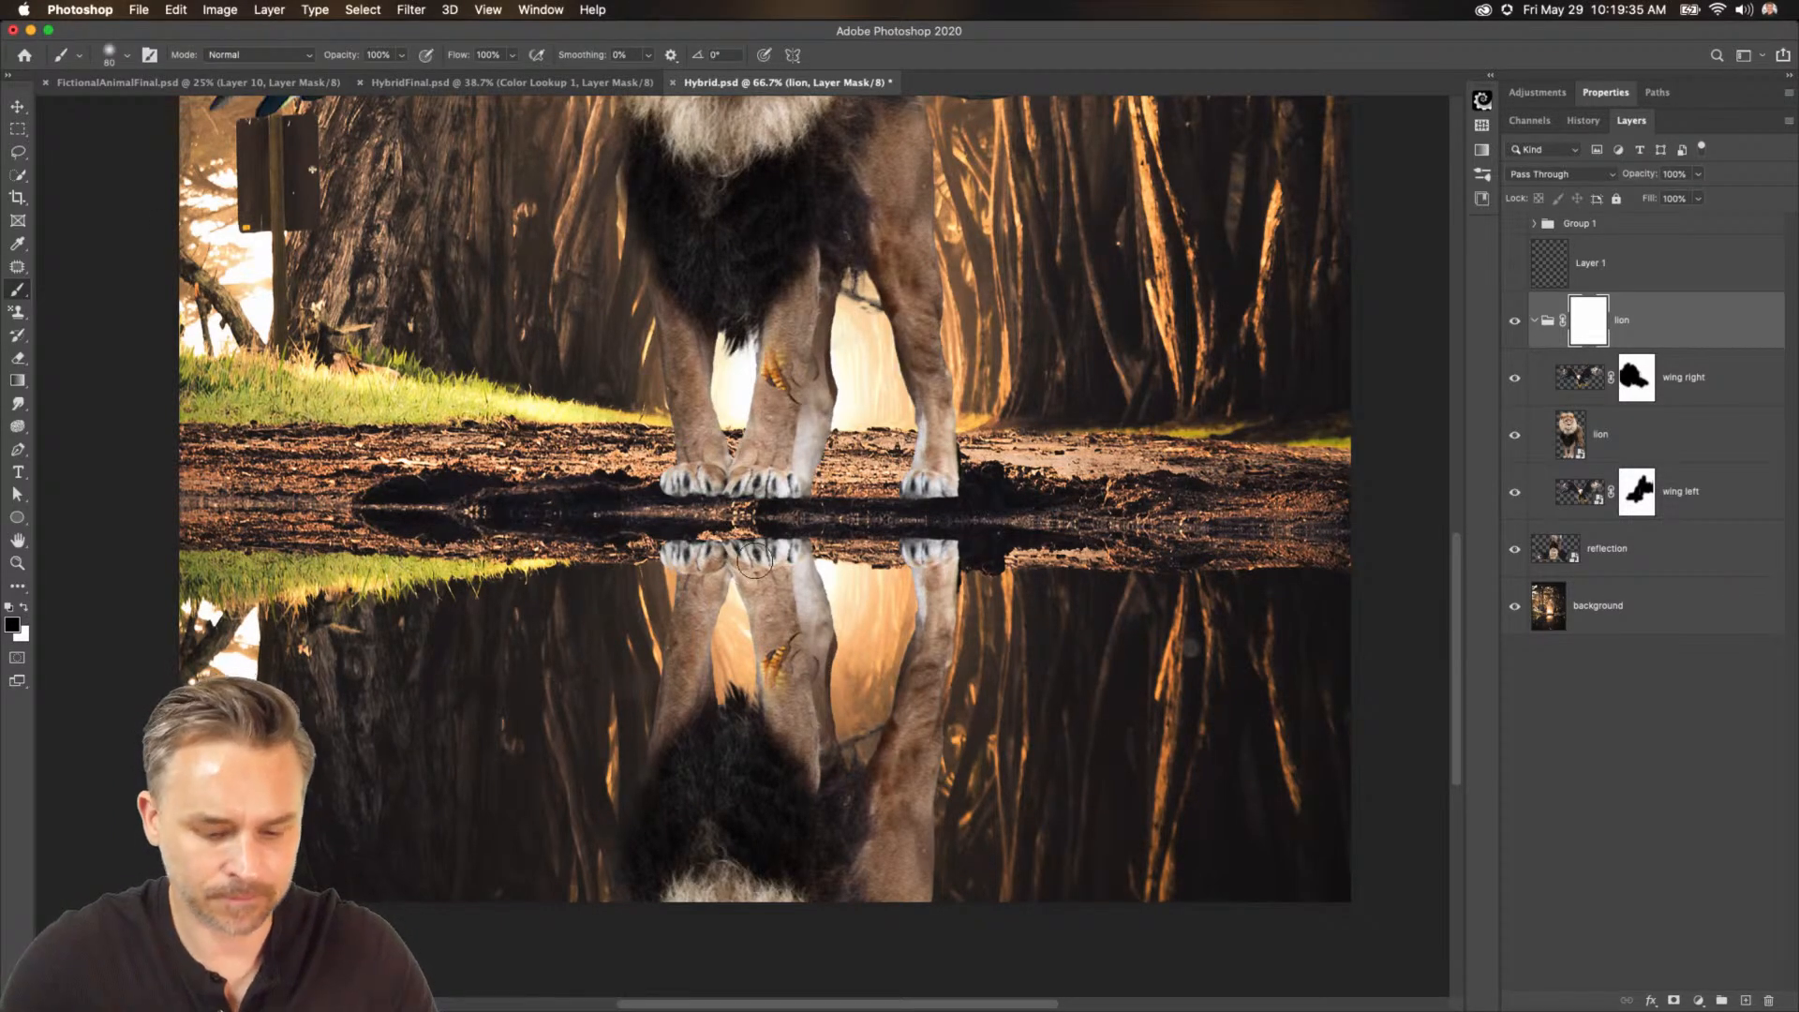
key(bracketright)
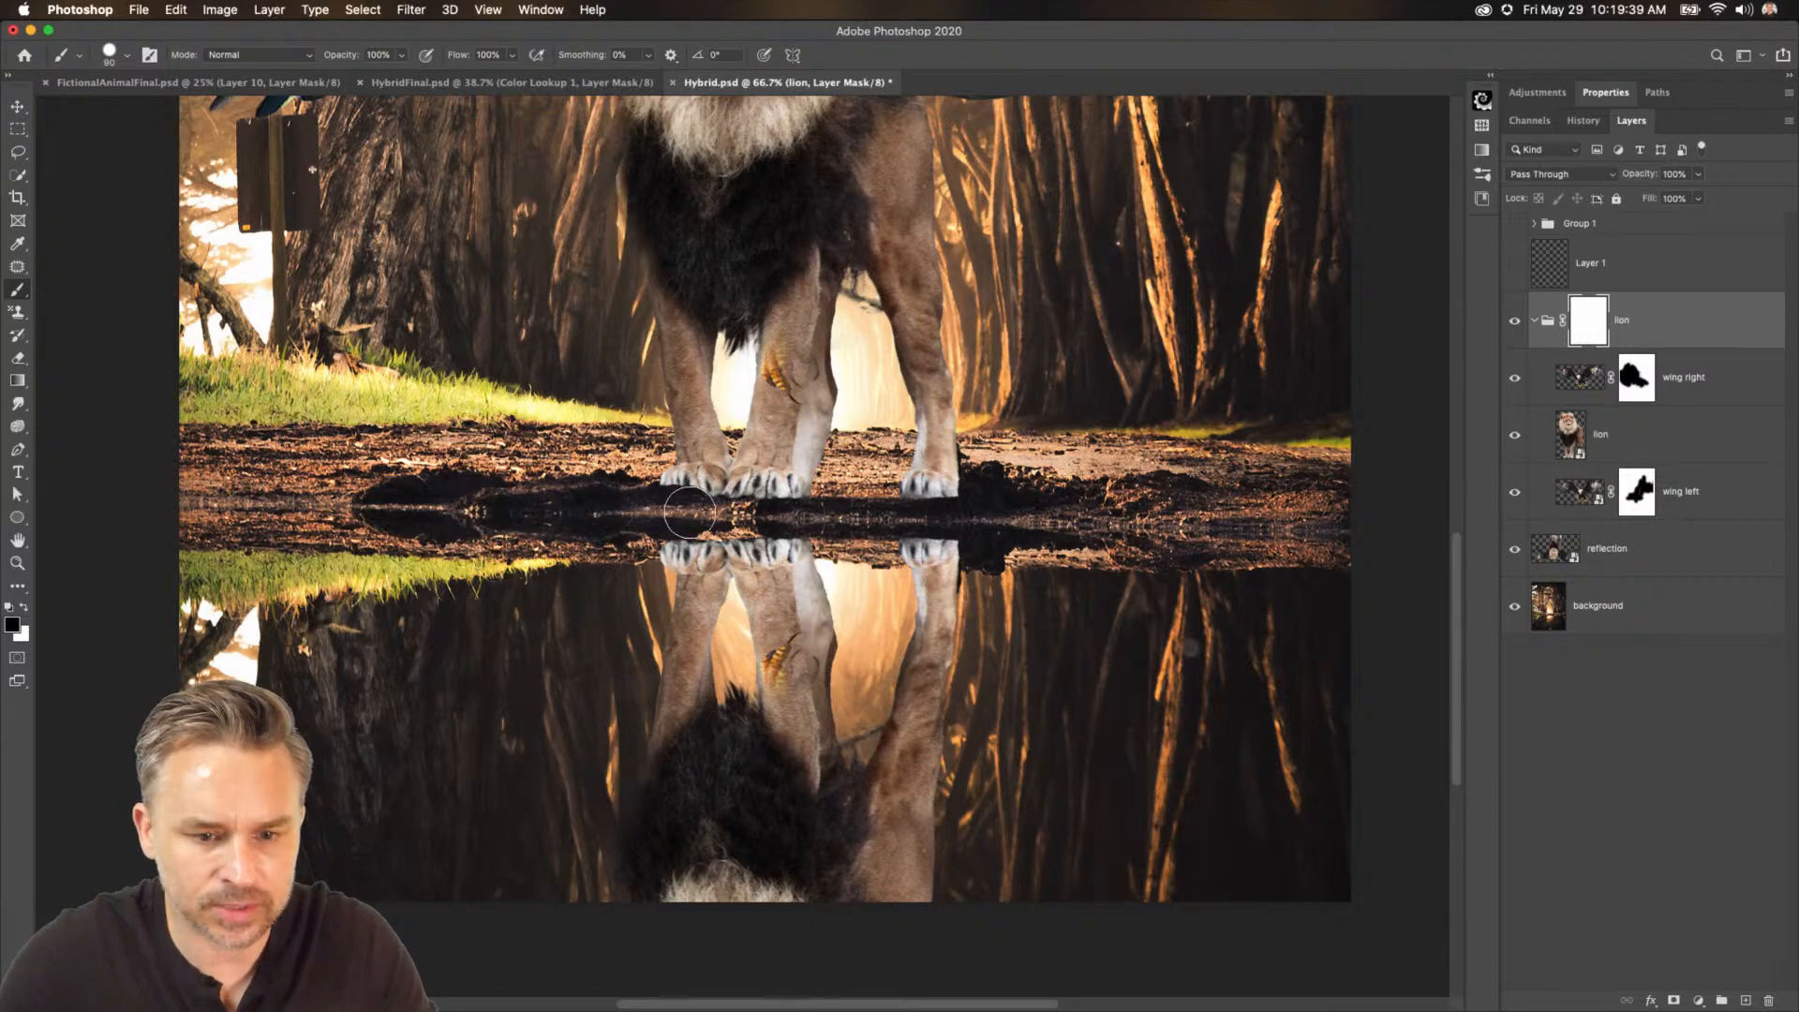
mouse_move(908, 506)
mouse_down()
mouse_move(973, 497)
mouse_move(963, 508)
mouse_move(905, 504)
mouse_move(976, 484)
mouse_move(911, 507)
mouse_up()
key(super+z)
key(super+minus)
key(super+minus)
key(super+minus)
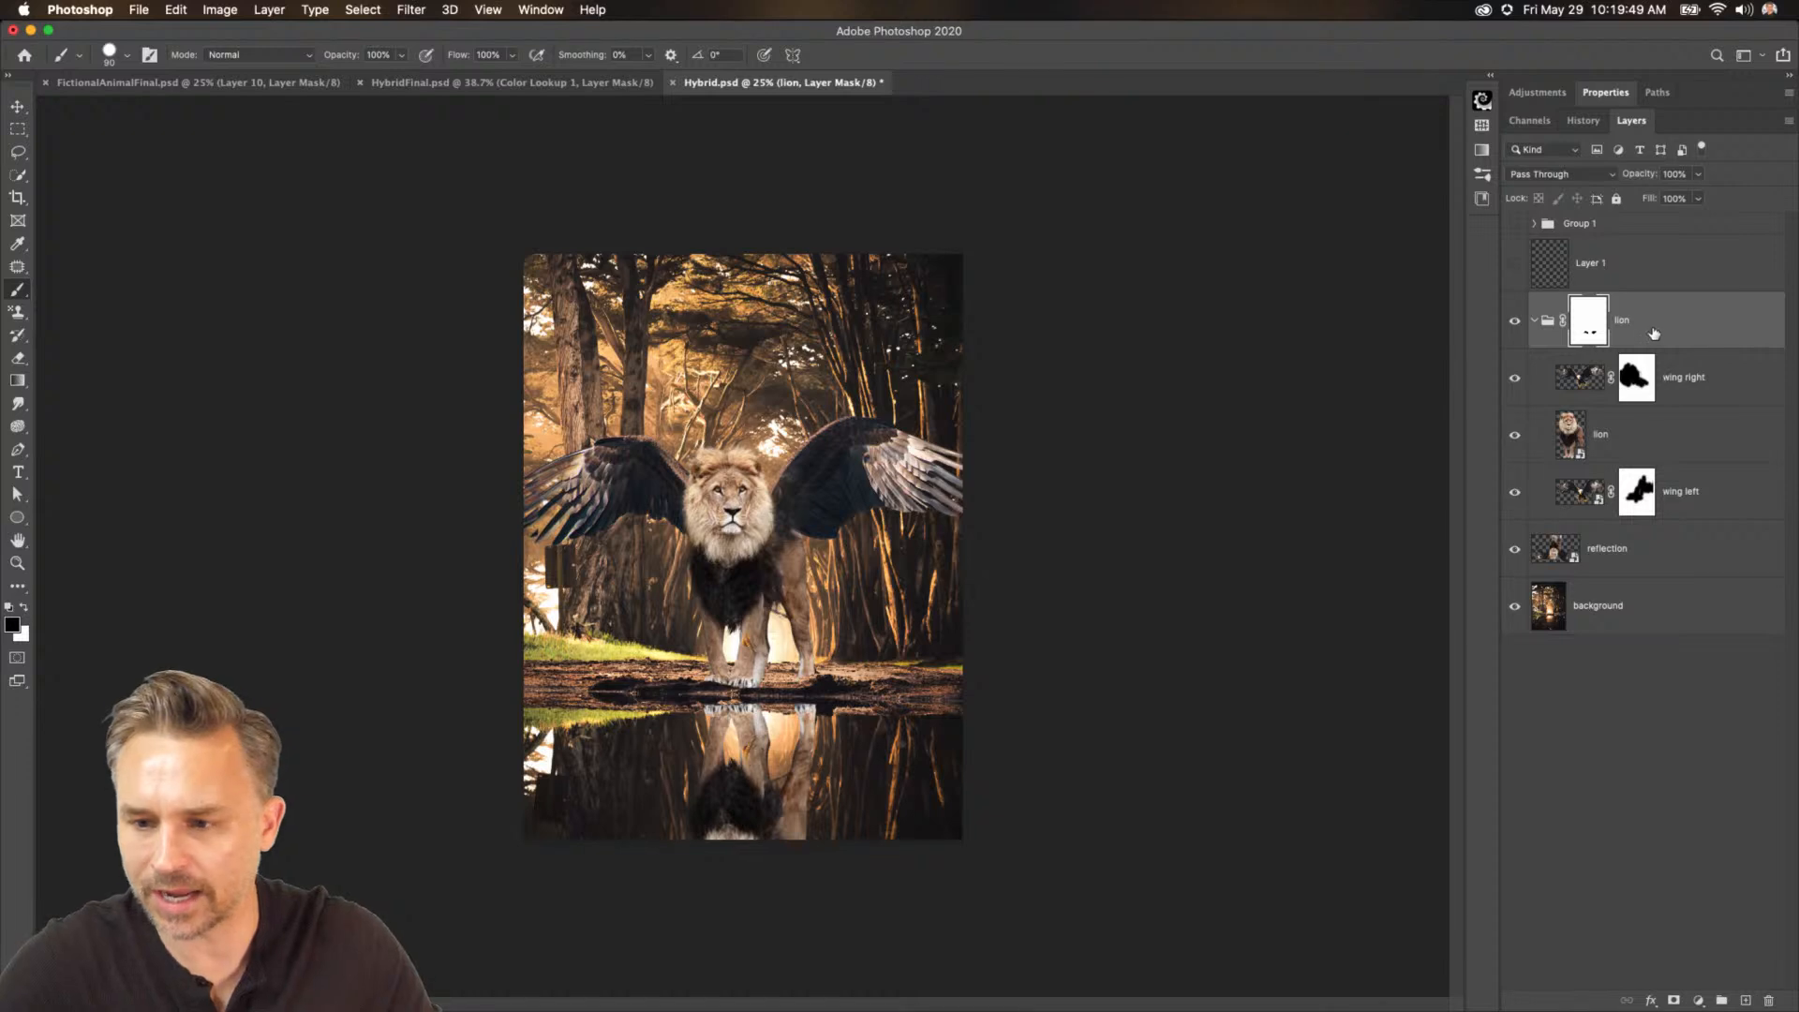
shift+click(1616, 565)
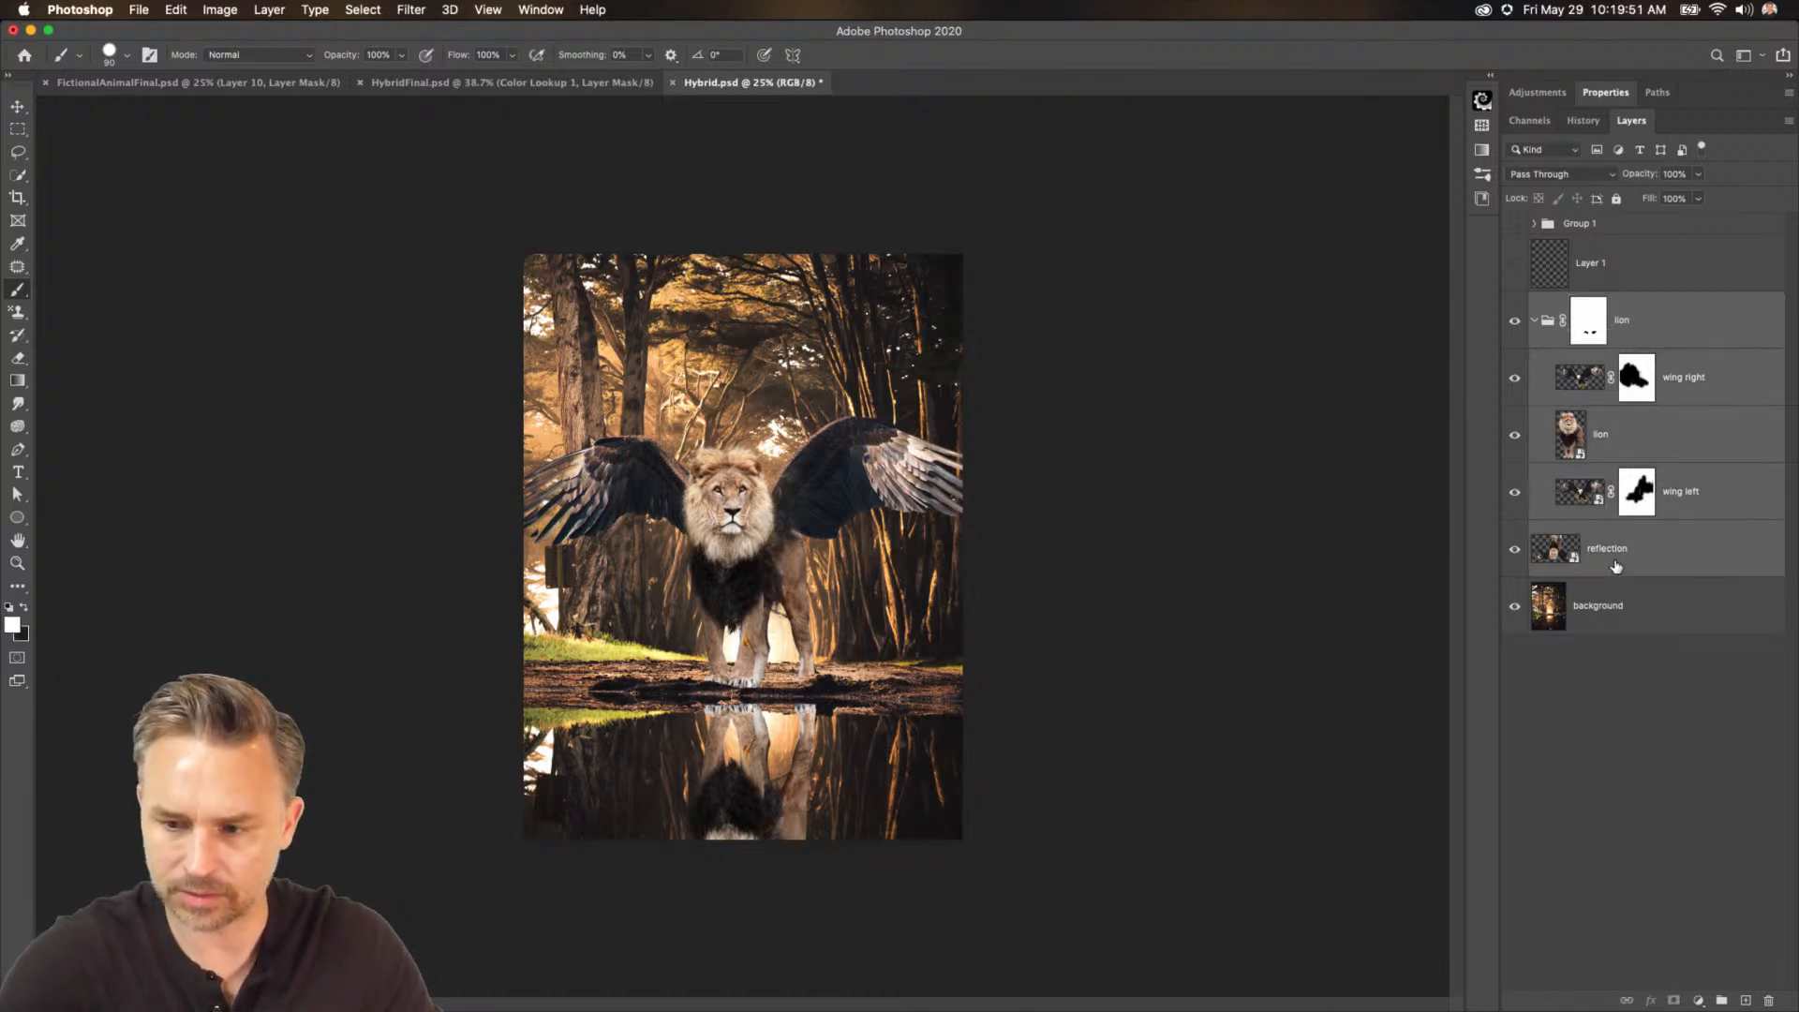
key(super+t)
key(Escape)
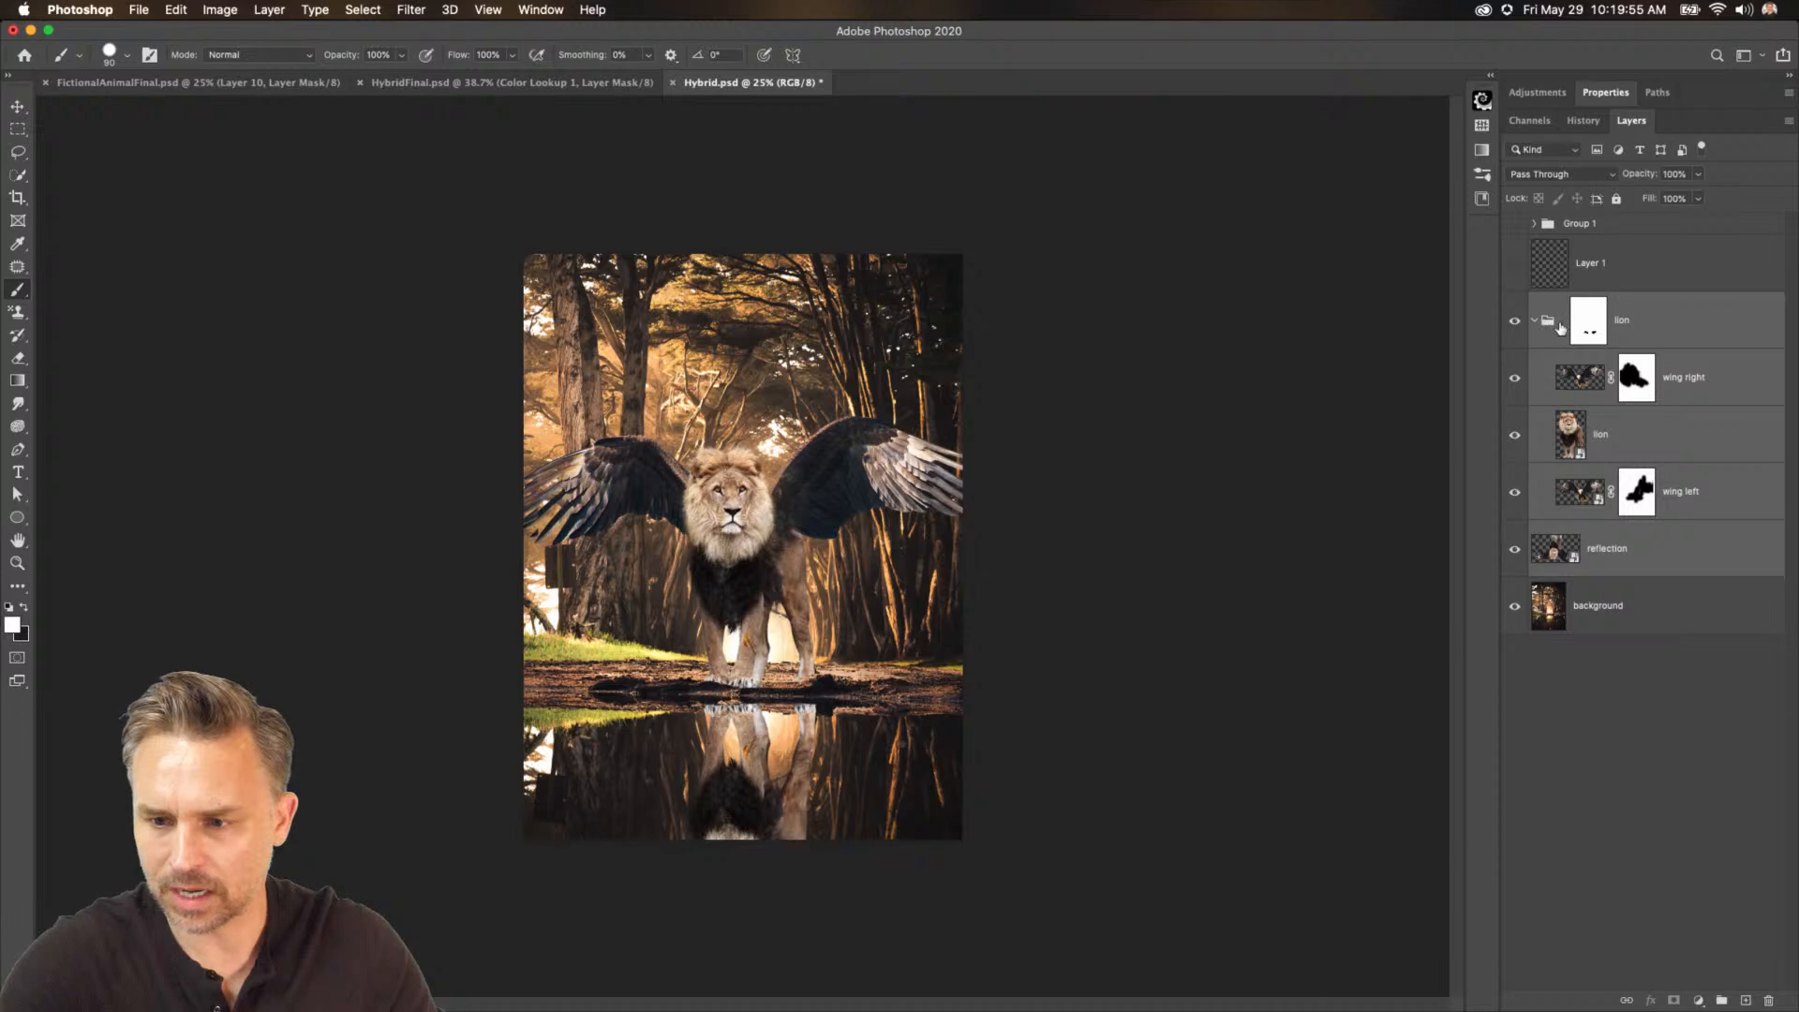
Select the lion group with the reflection and scale them together to about 96%, nudging them slightly left.
click(1589, 329)
click(1677, 560)
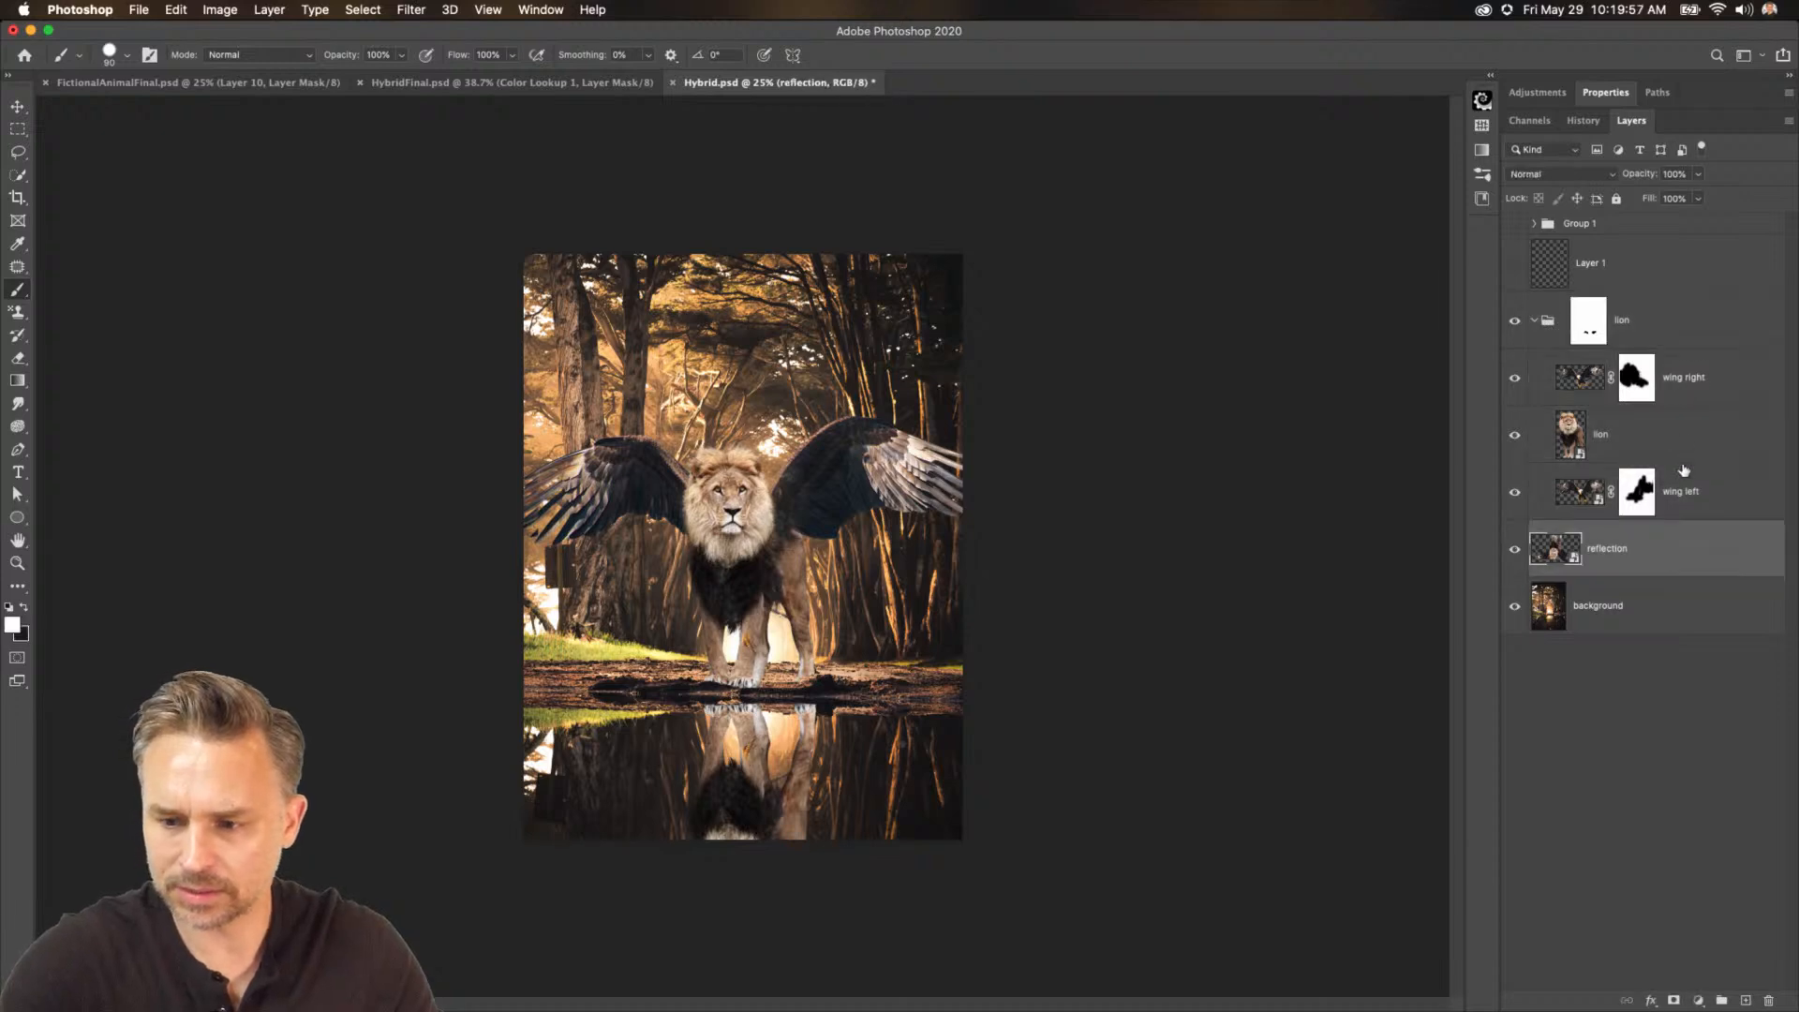
shift+click(1666, 332)
key(super+t)
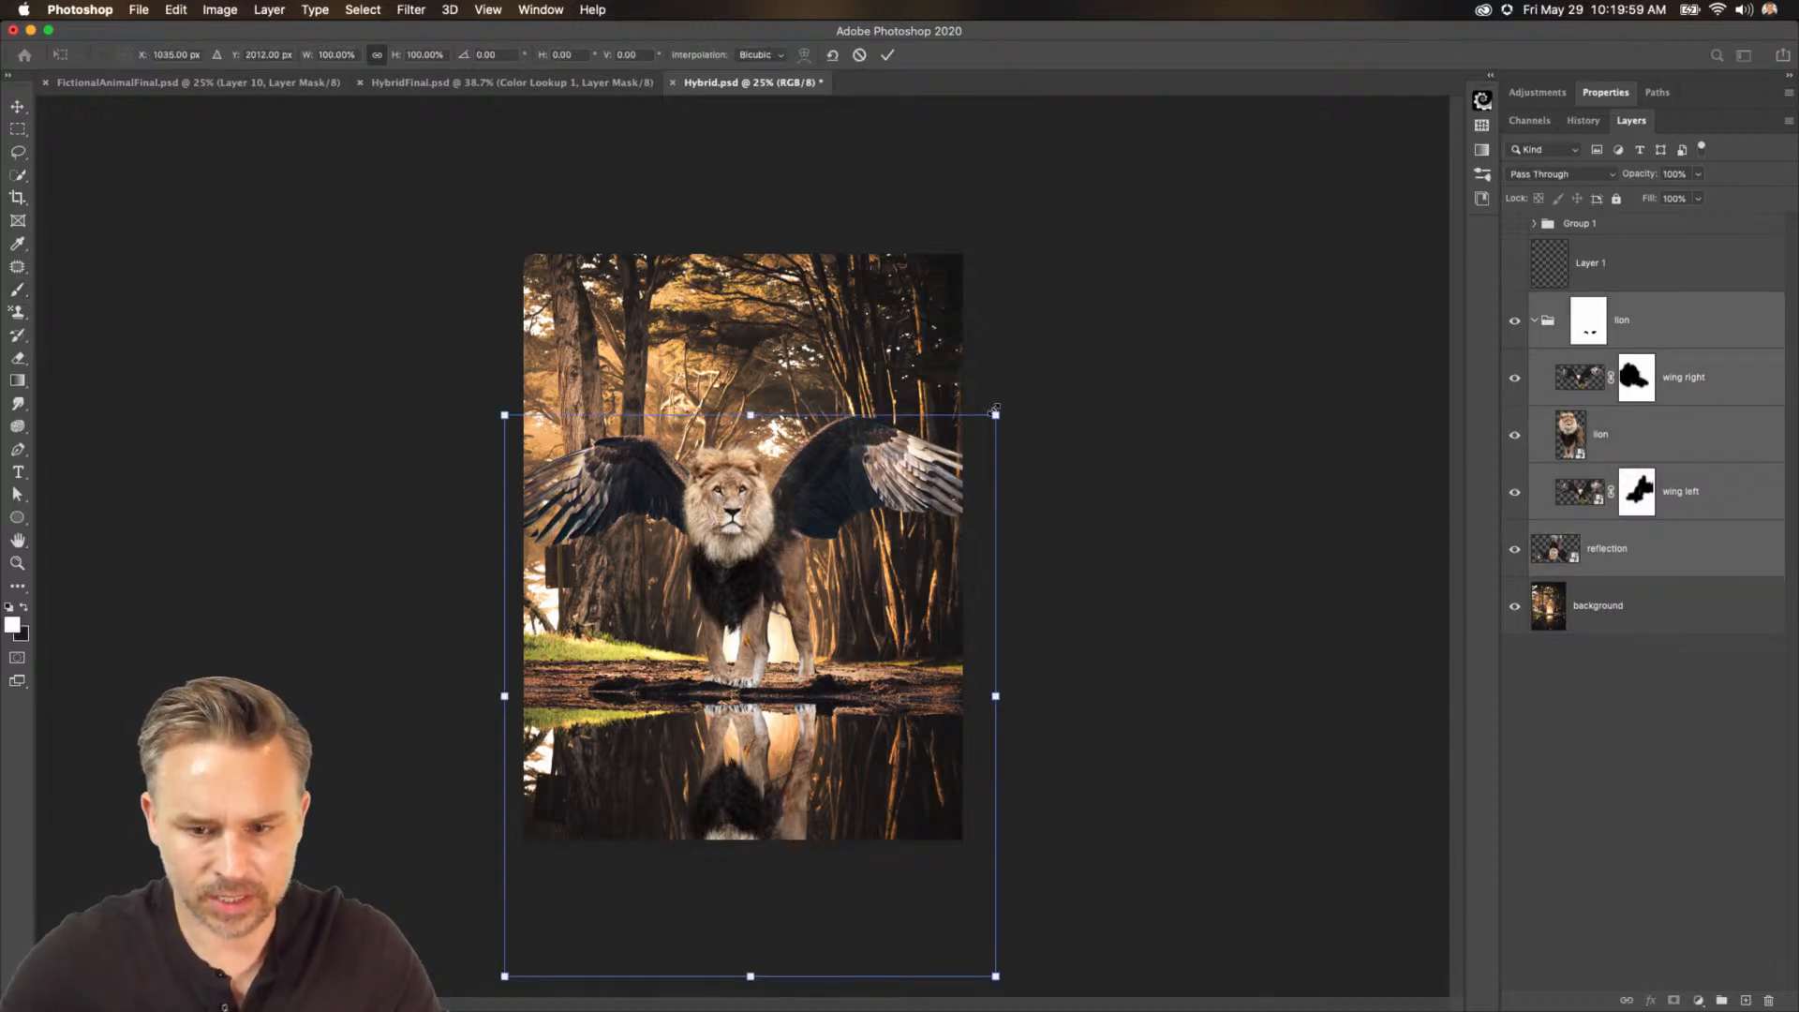
drag(995, 409, 978, 418)
drag(779, 541, 791, 554)
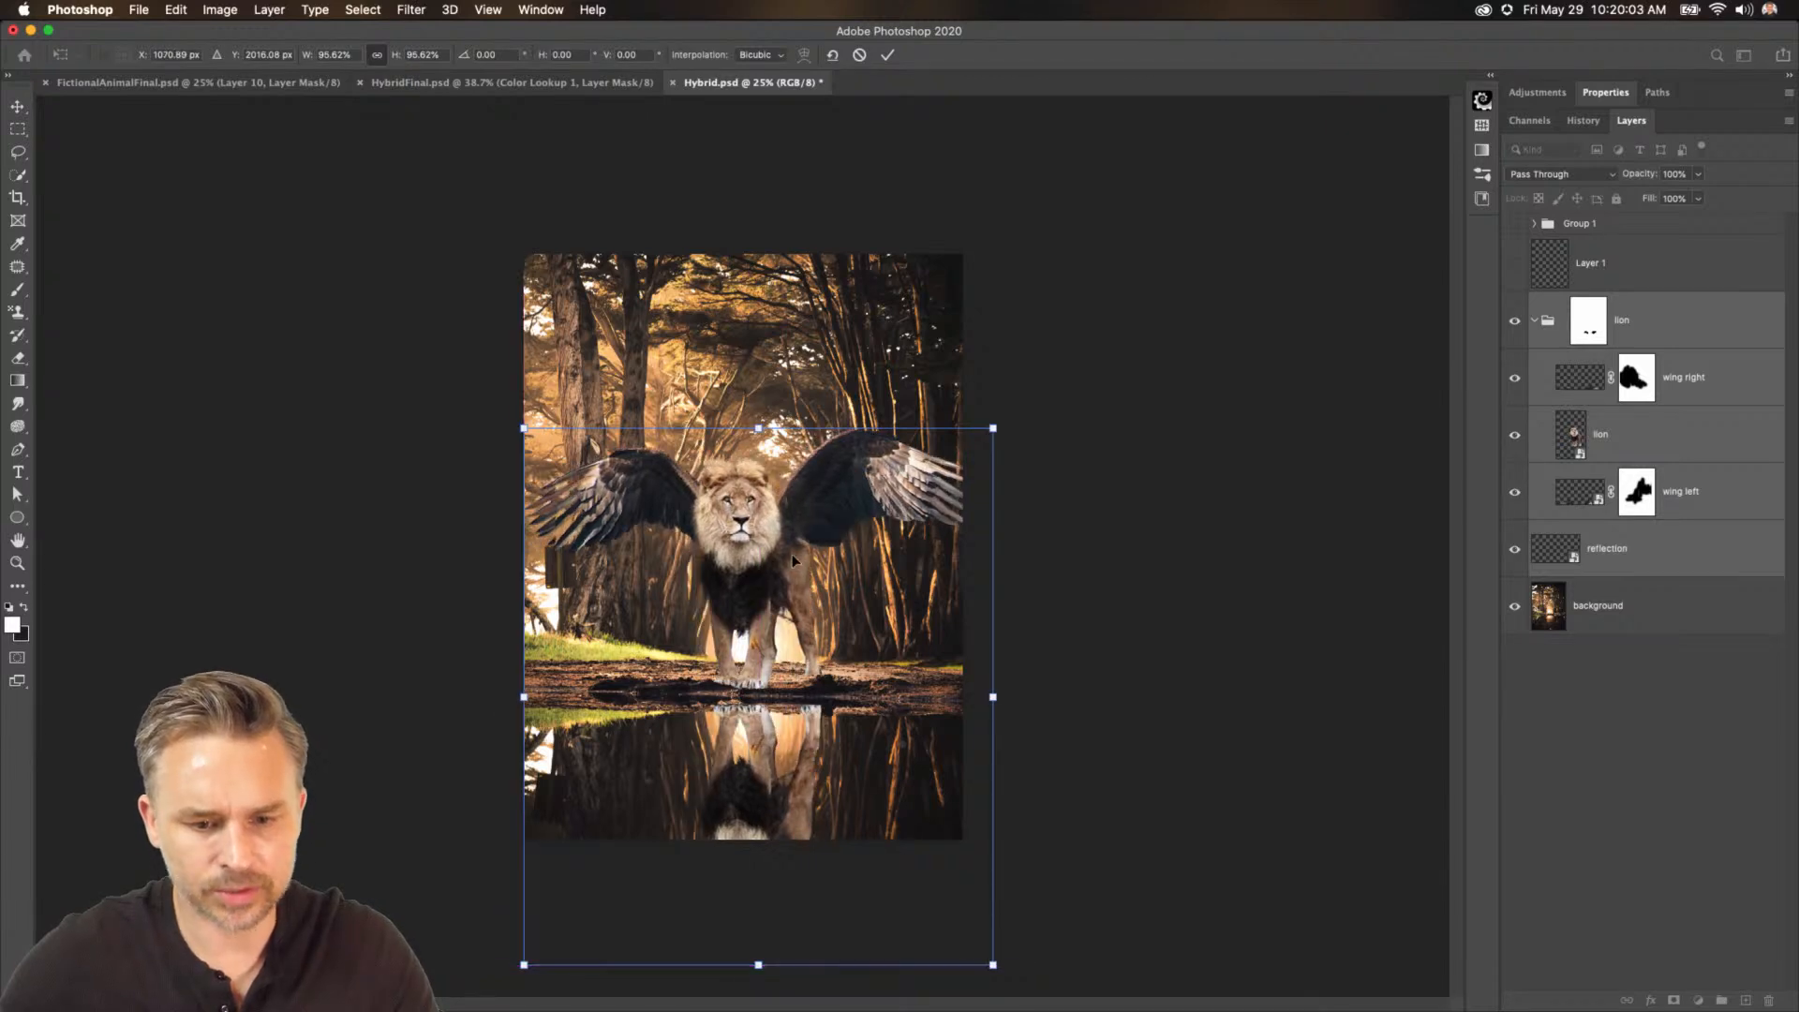
key(shift+Left)
key(shift+Left)
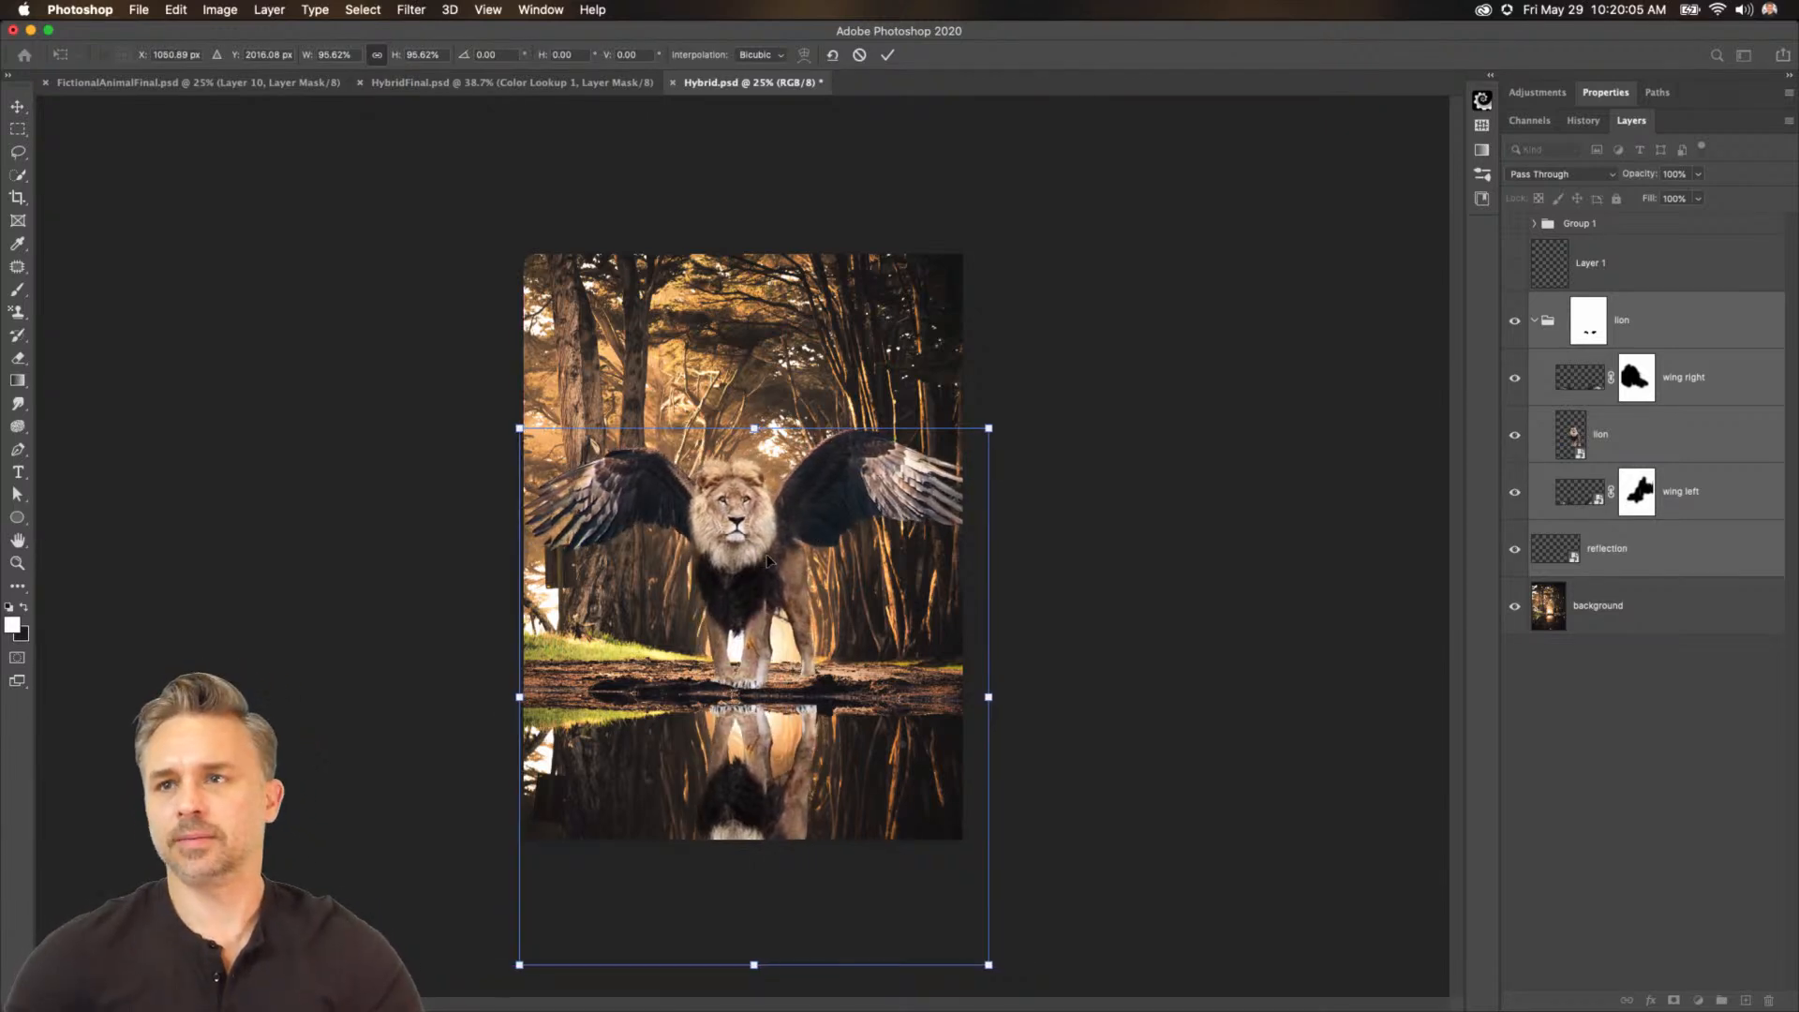
key(Return)
Select the water area below the bank on the background layer with Quick Selection.
key(super+equal)
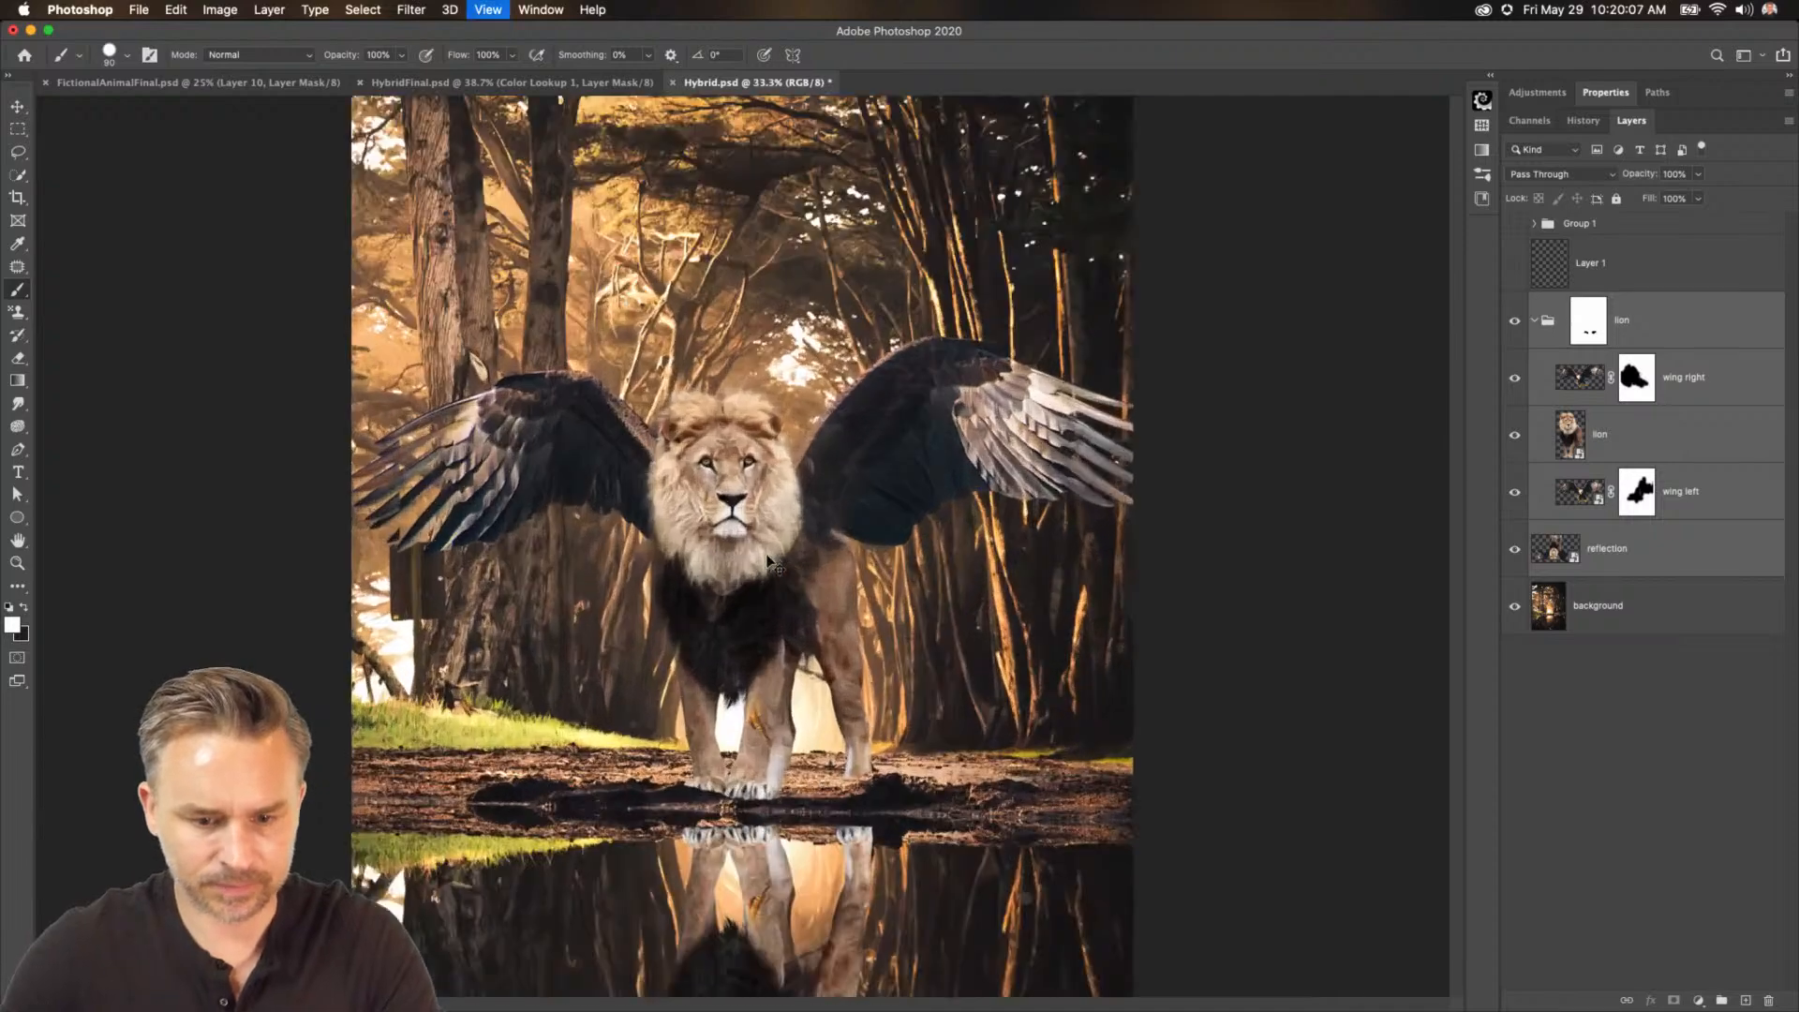
drag(860, 670, 867, 364)
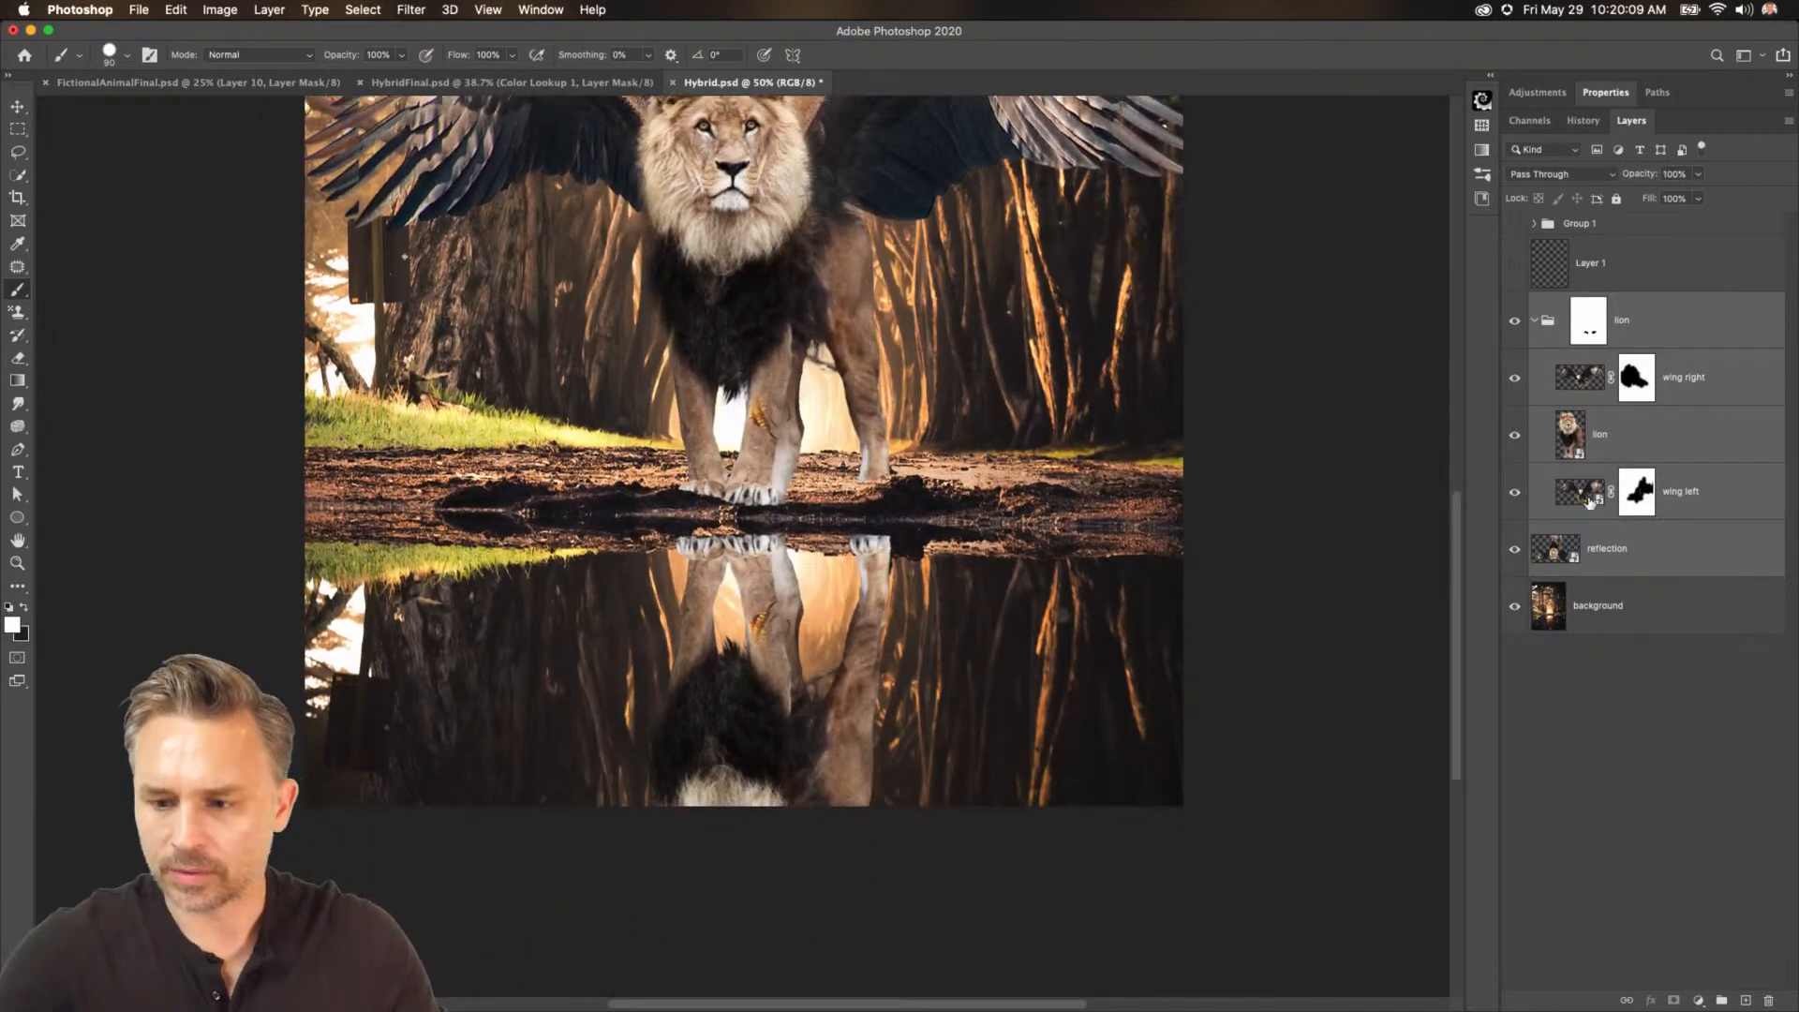
click(1564, 562)
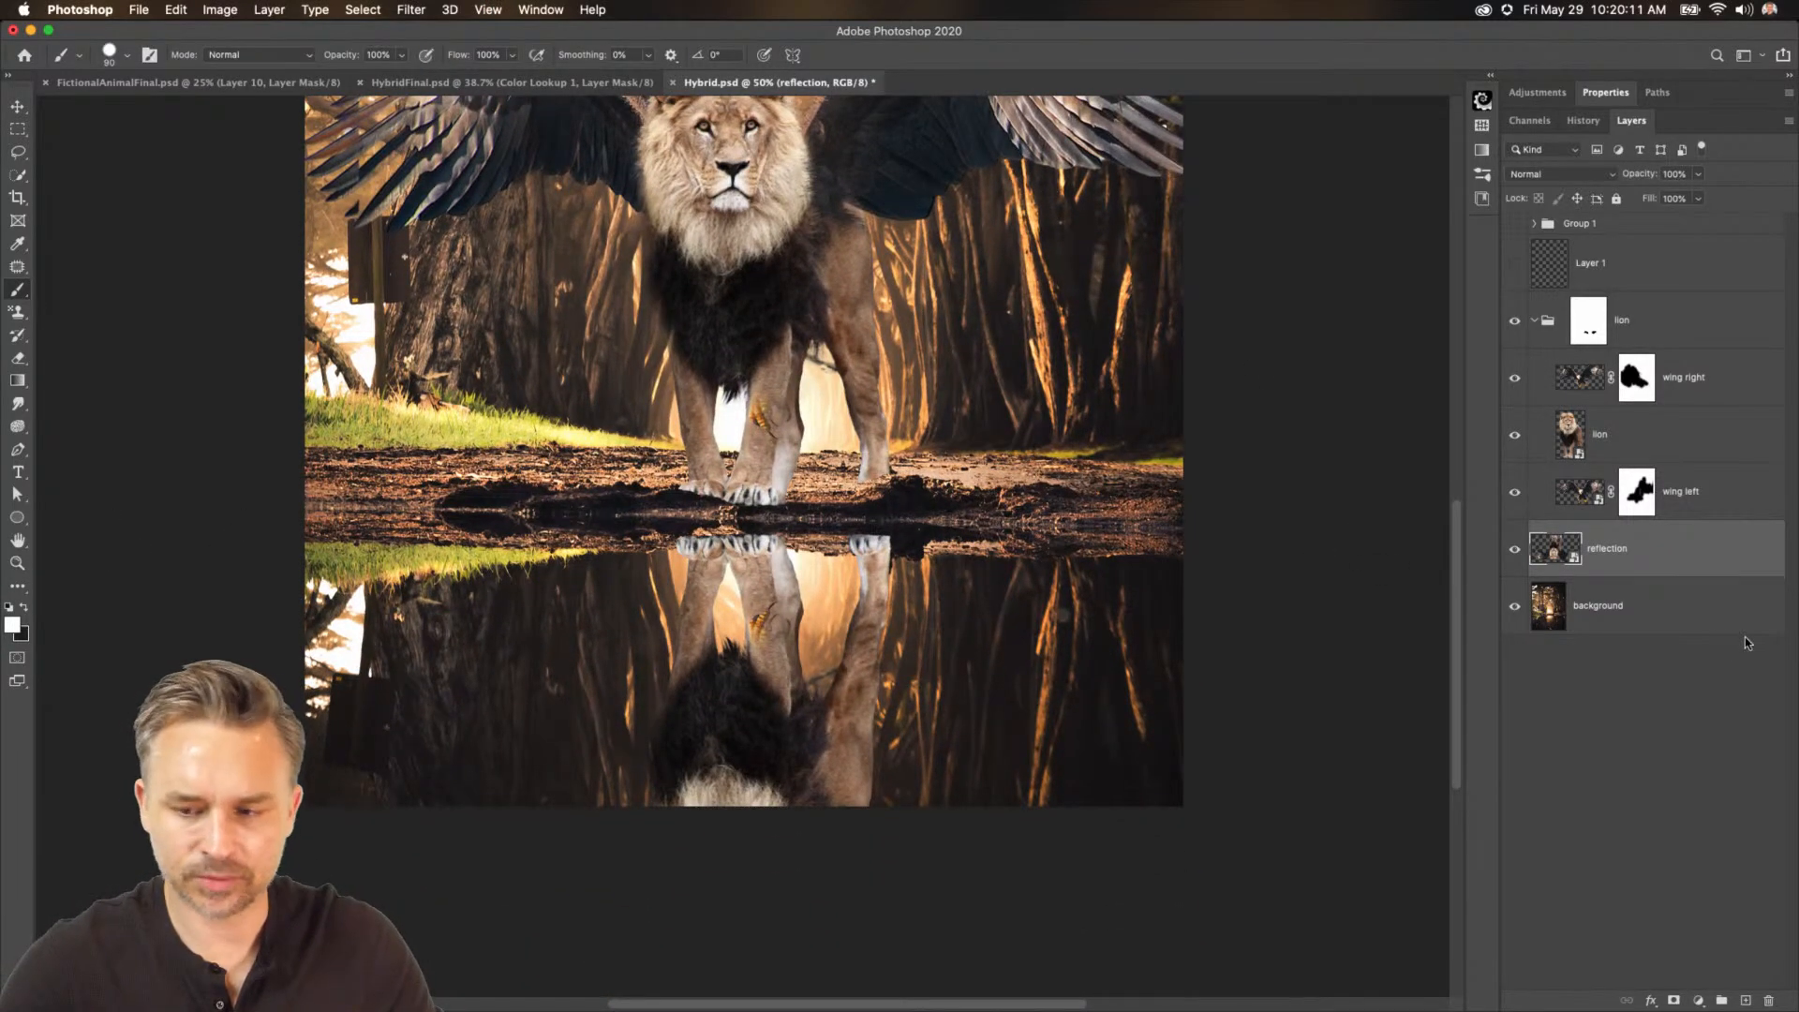
click(1643, 611)
click(19, 172)
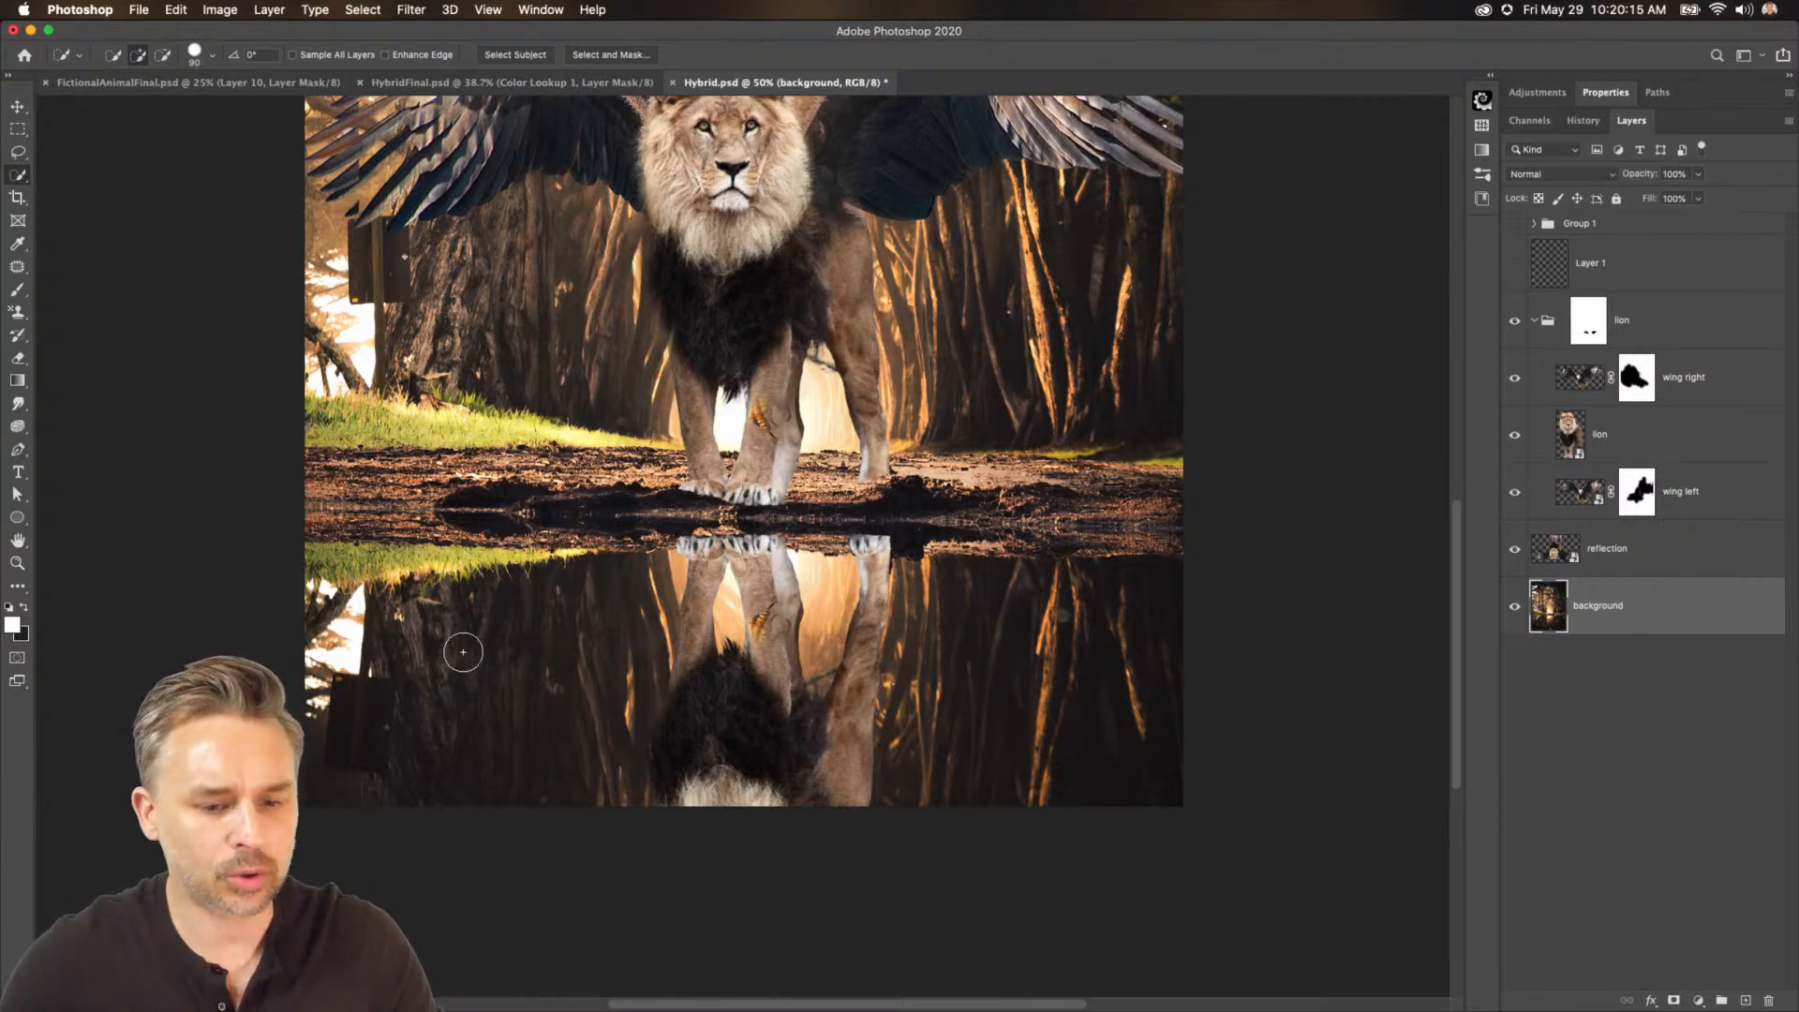
mouse_move(462, 650)
mouse_down()
mouse_move(840, 654)
mouse_move(1144, 713)
mouse_move(1160, 612)
mouse_move(1123, 586)
mouse_up()
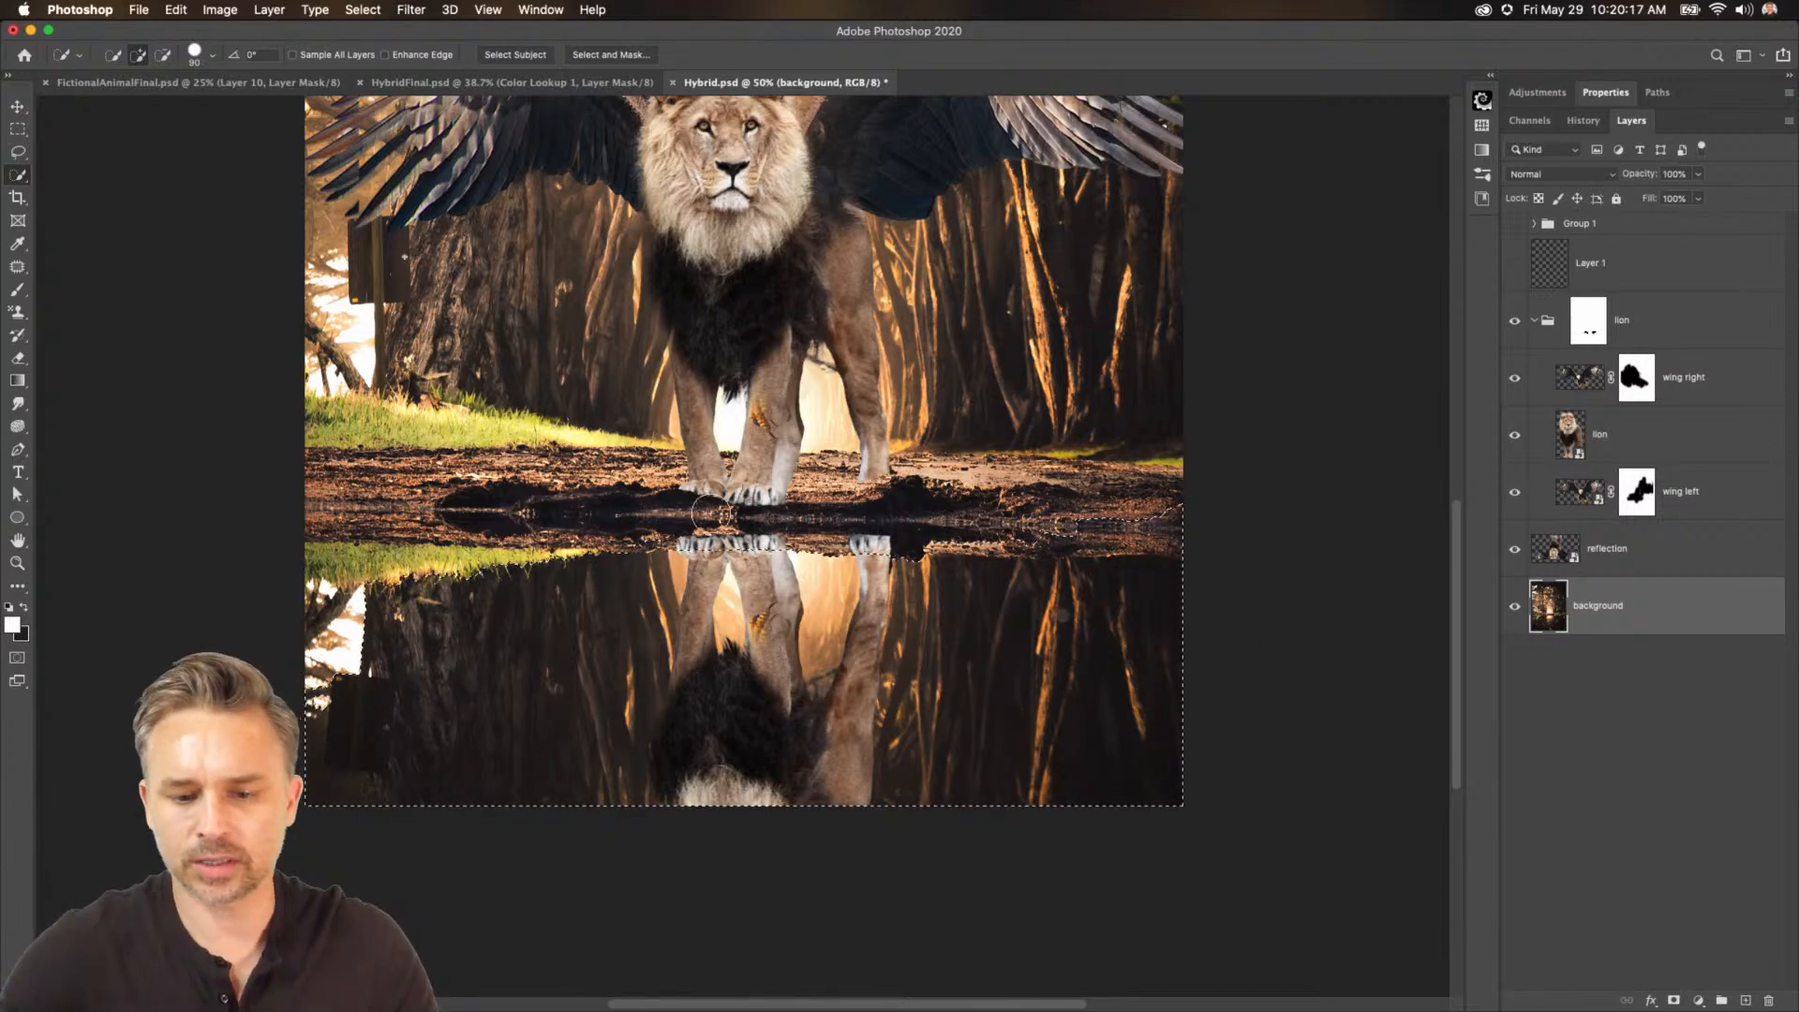
Add a layer mask to the reflection layer from the water selection.
drag(1514, 550, 1520, 323)
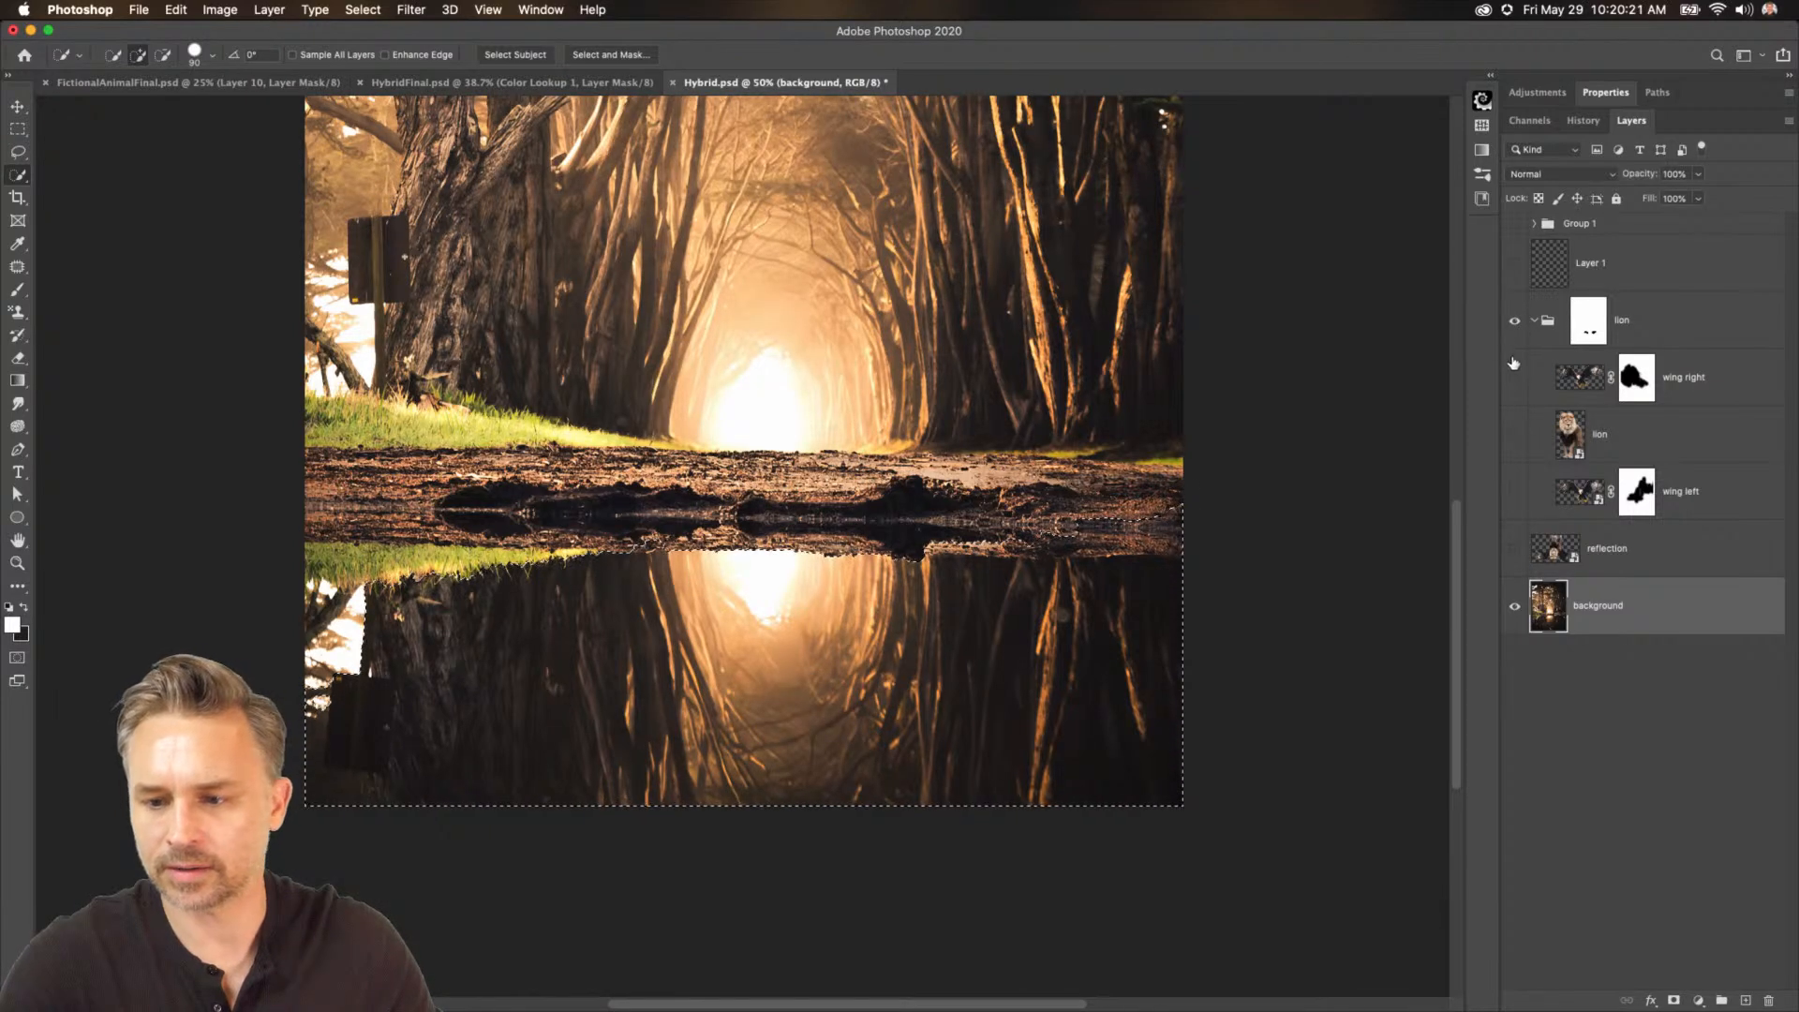
click(1599, 549)
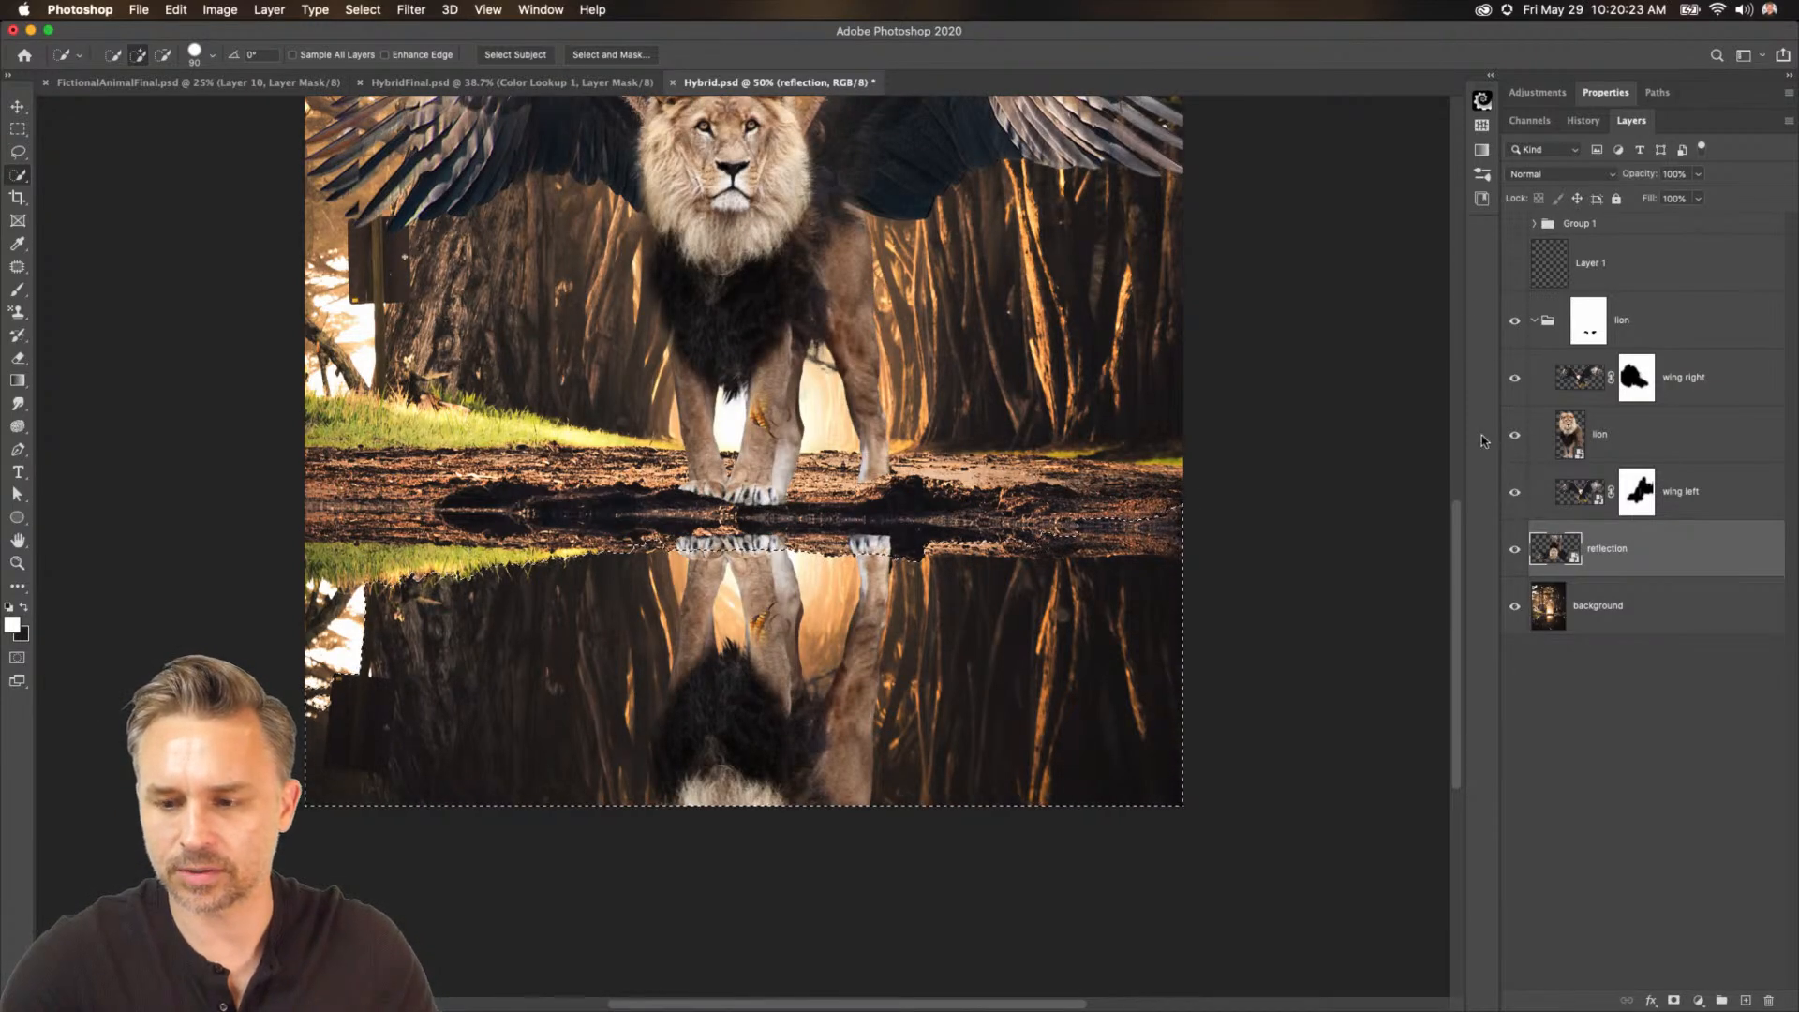
click(1505, 321)
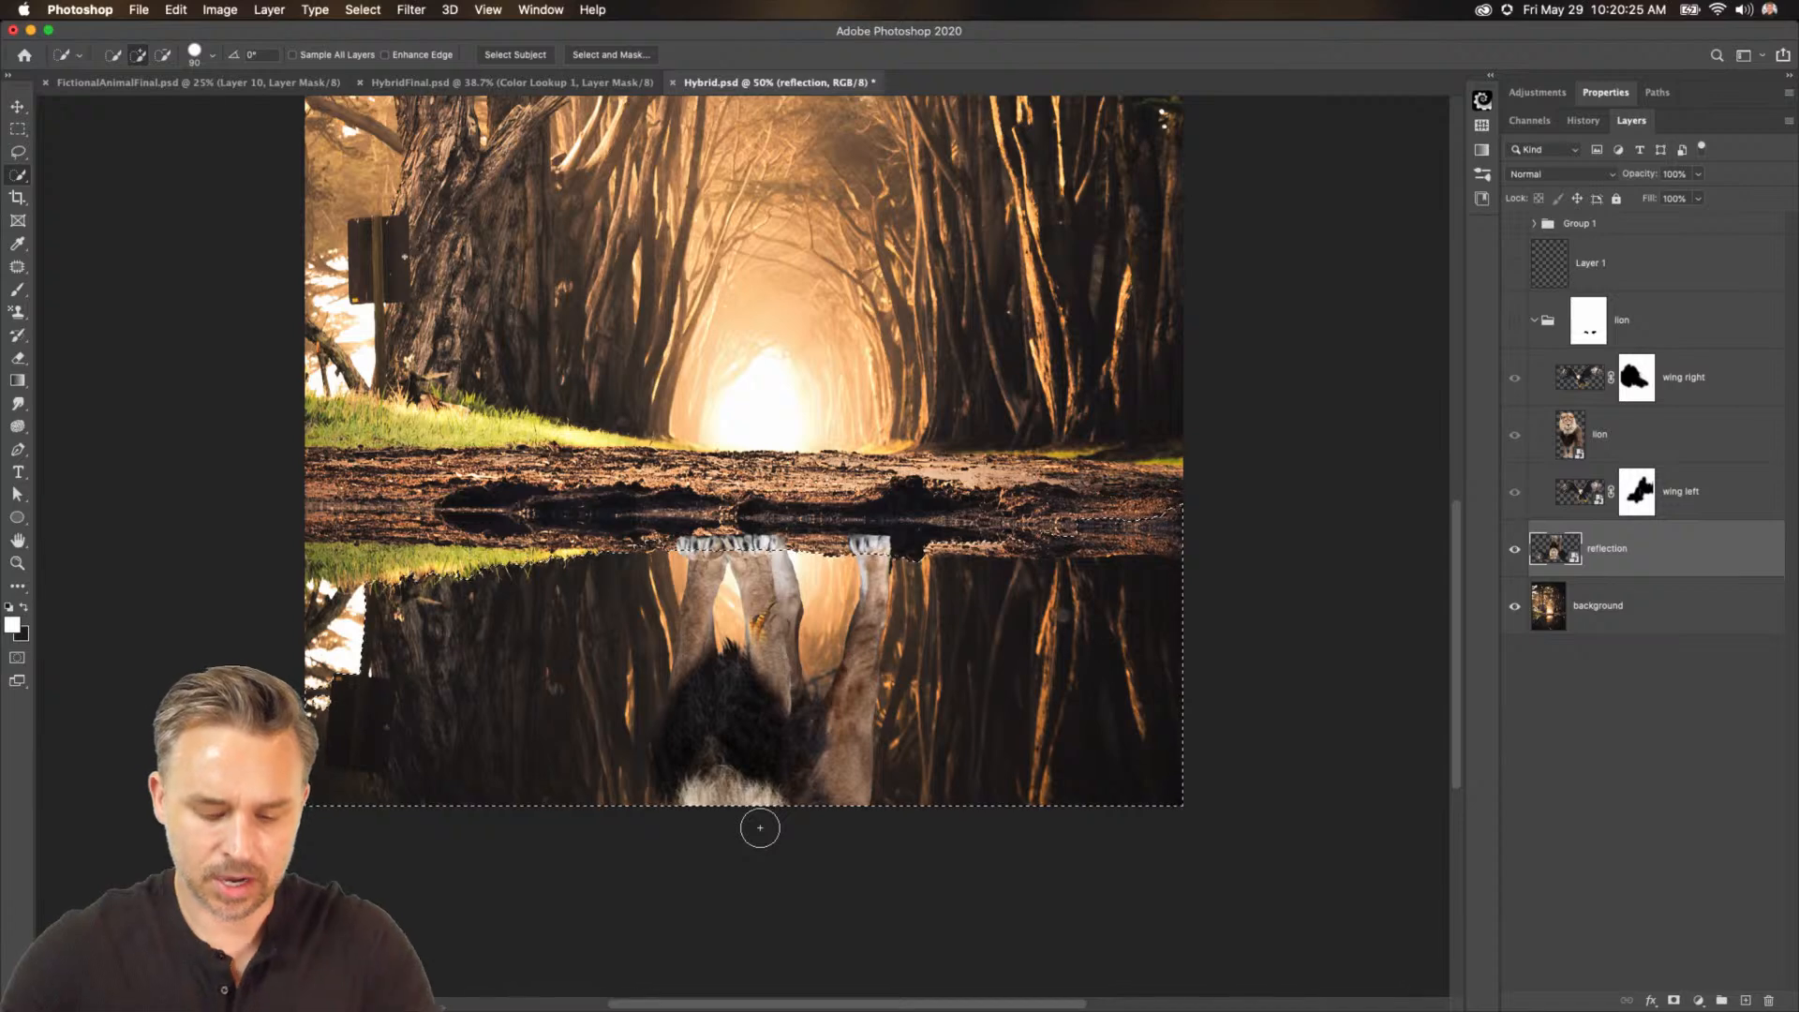
key(super+plus)
scroll(760, 828, down, 5)
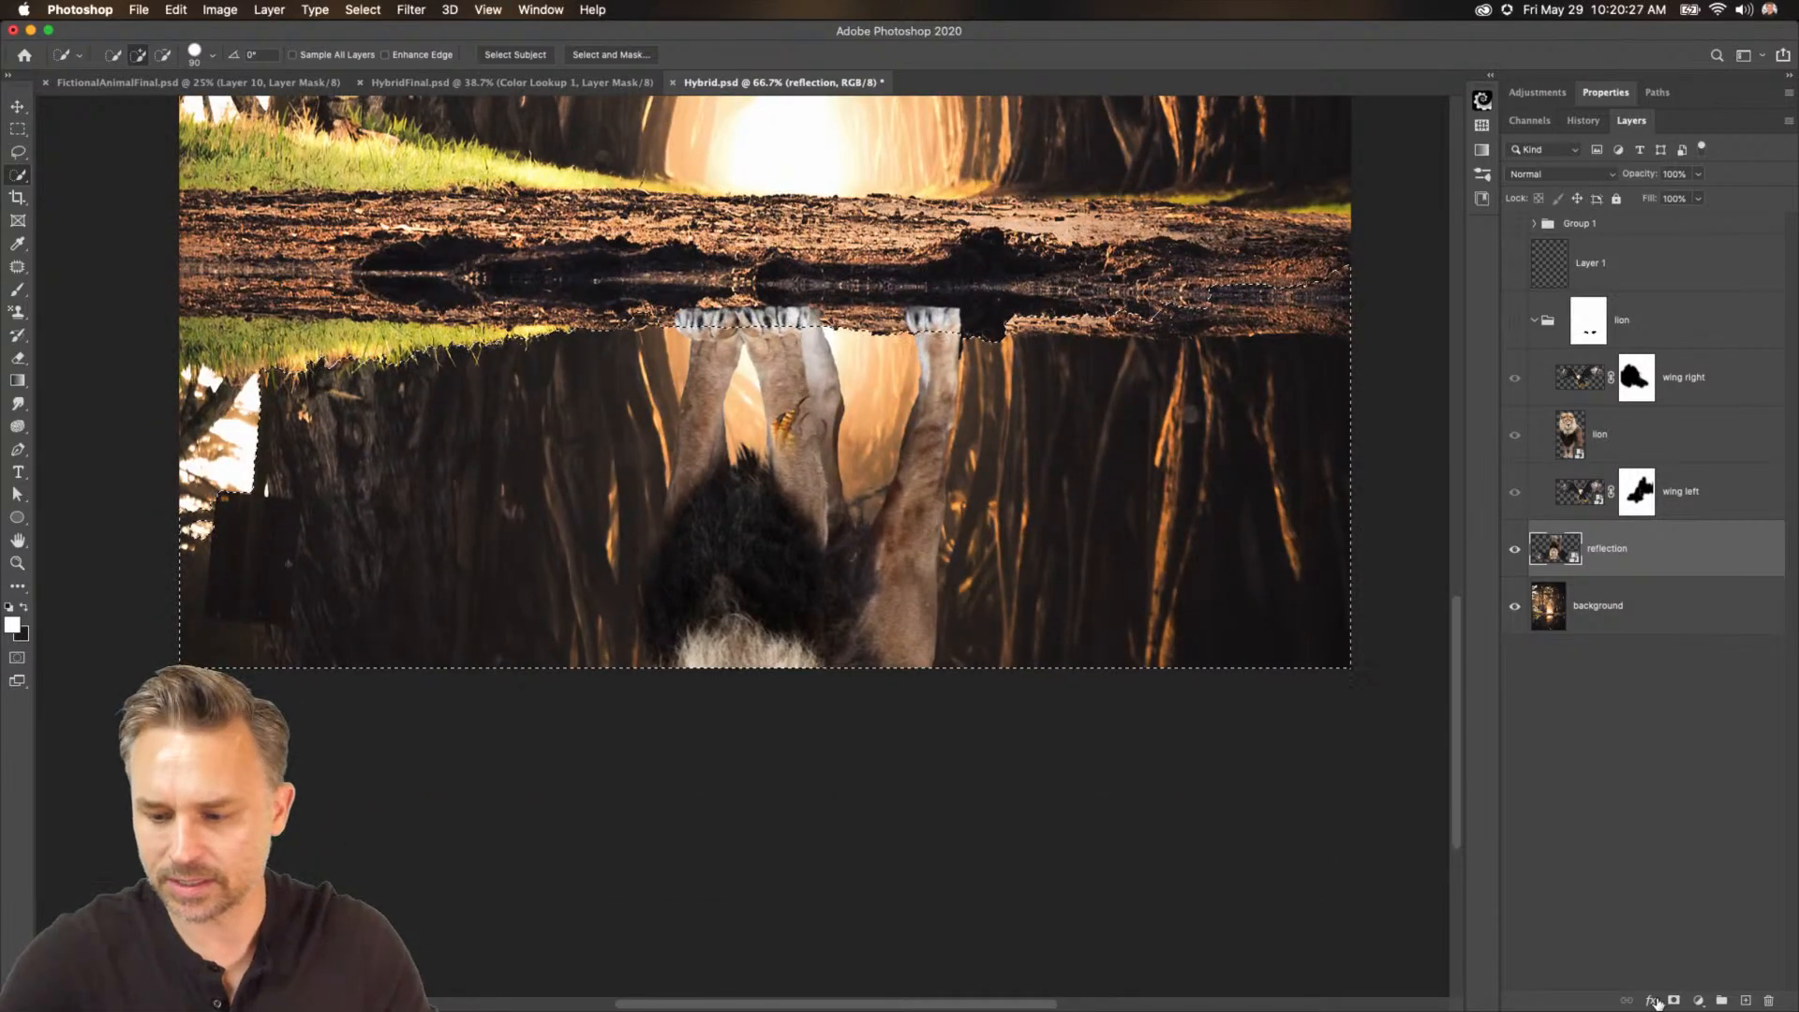
click(1673, 1001)
Show the lion group again and toggle the left wing layer's visibility off and on to compare.
scroll(1022, 459, up, 5)
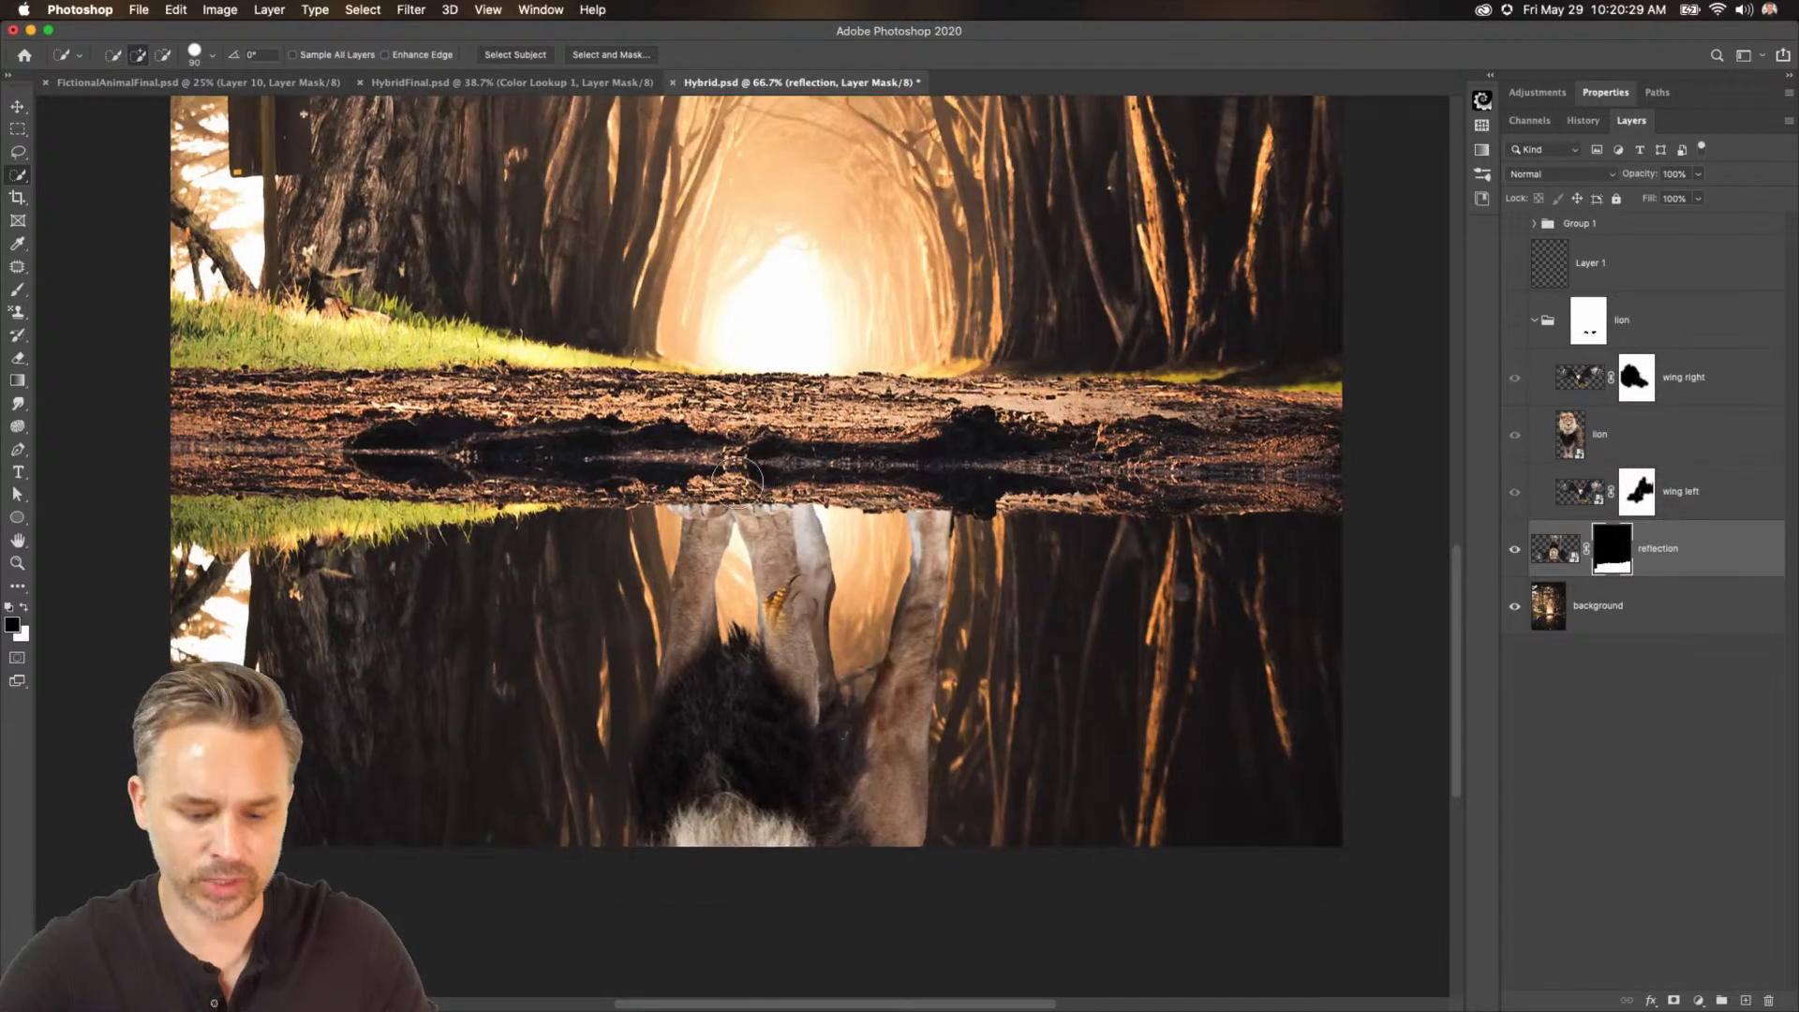
key(b)
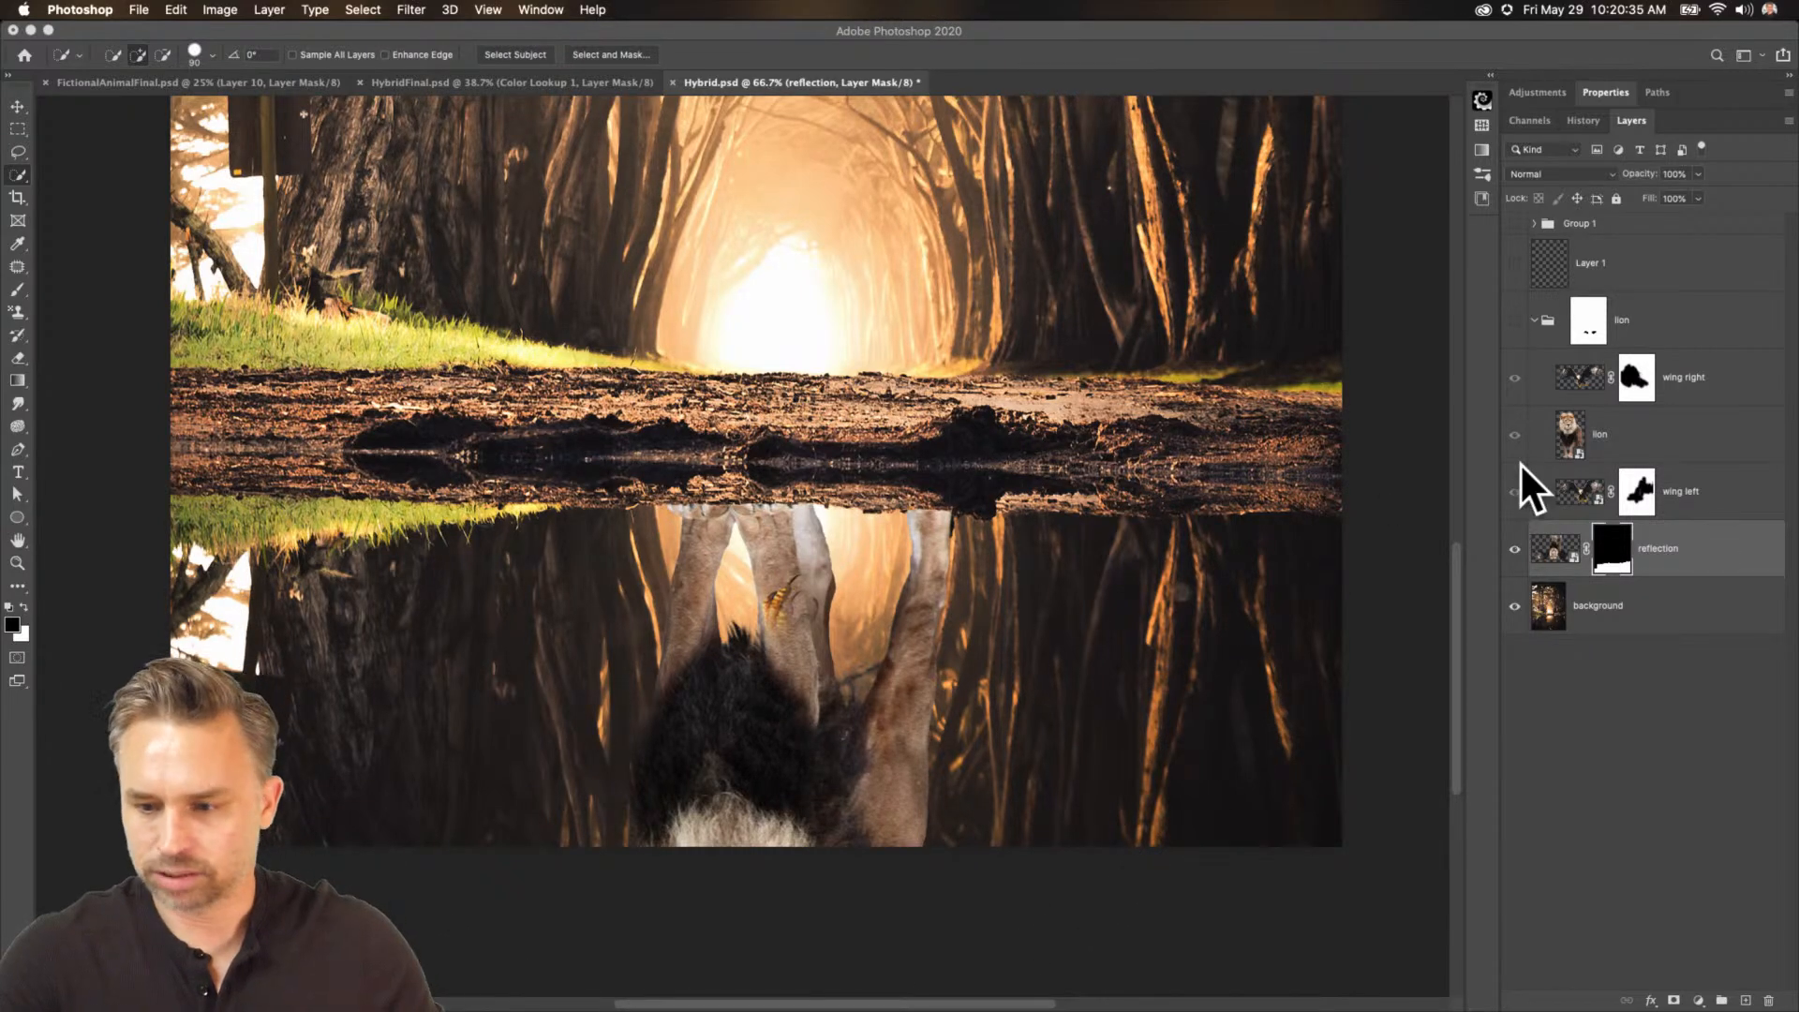
click(1516, 321)
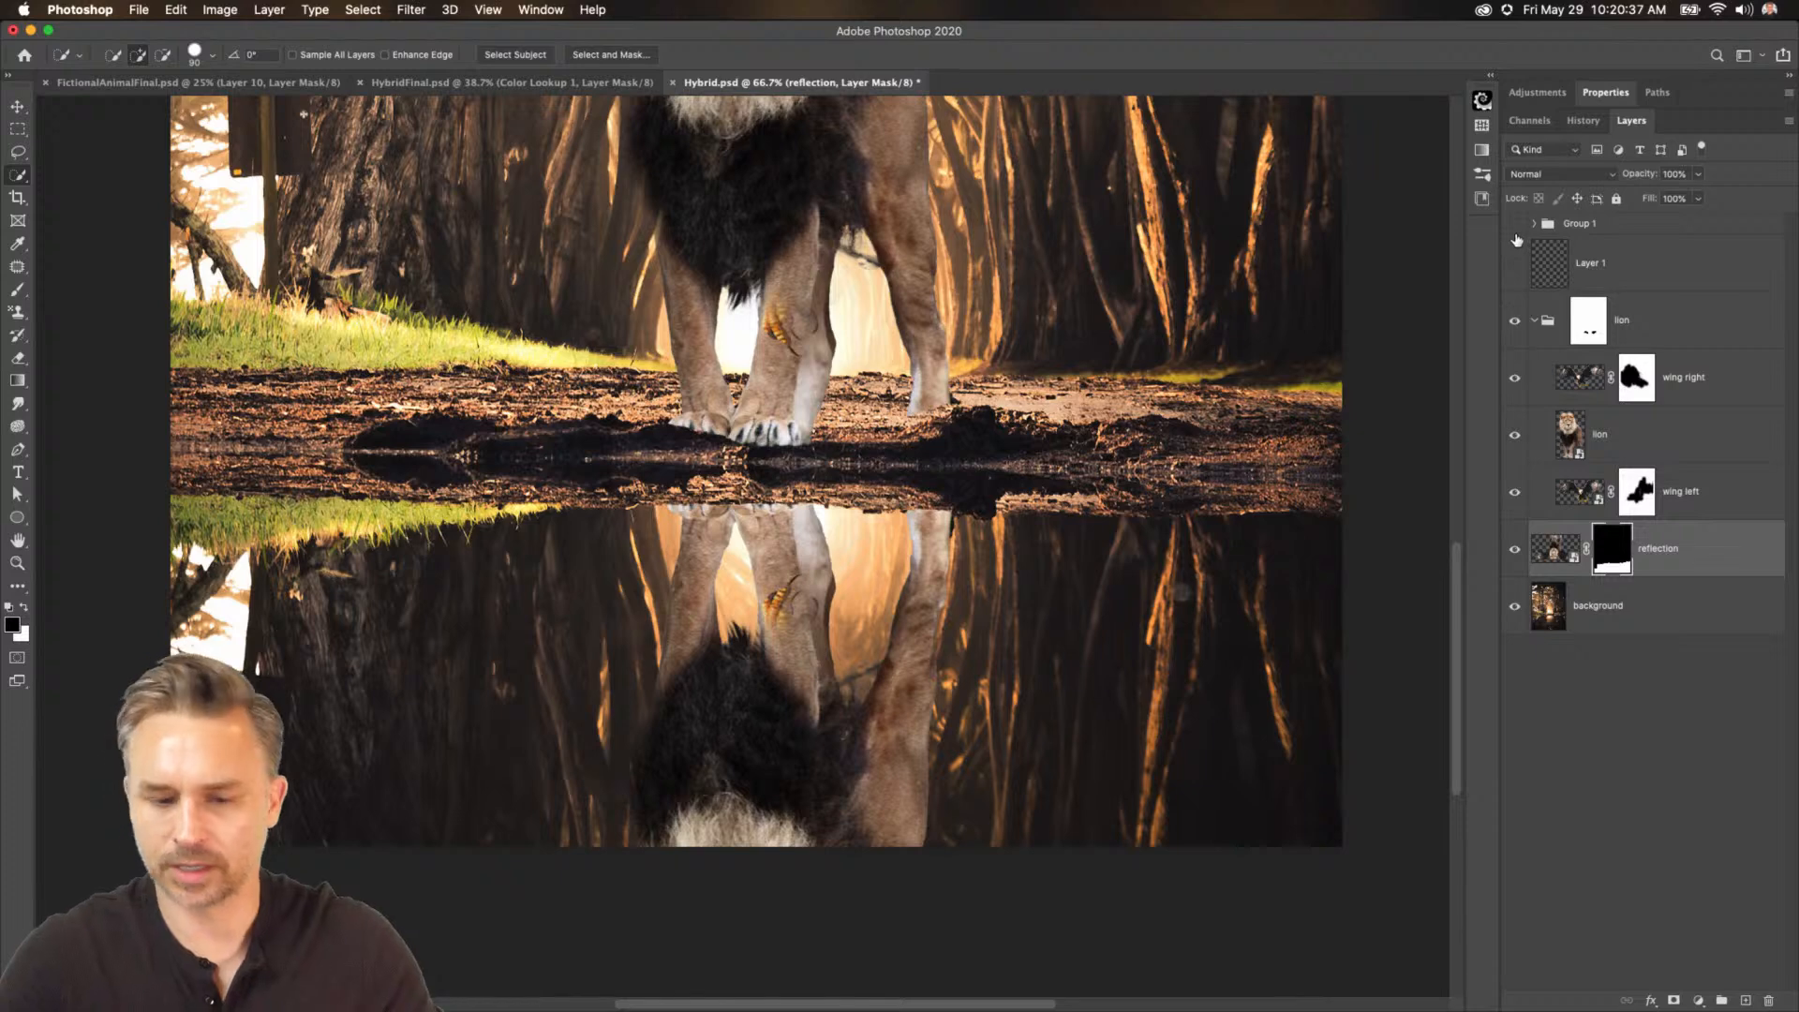
key(super+0)
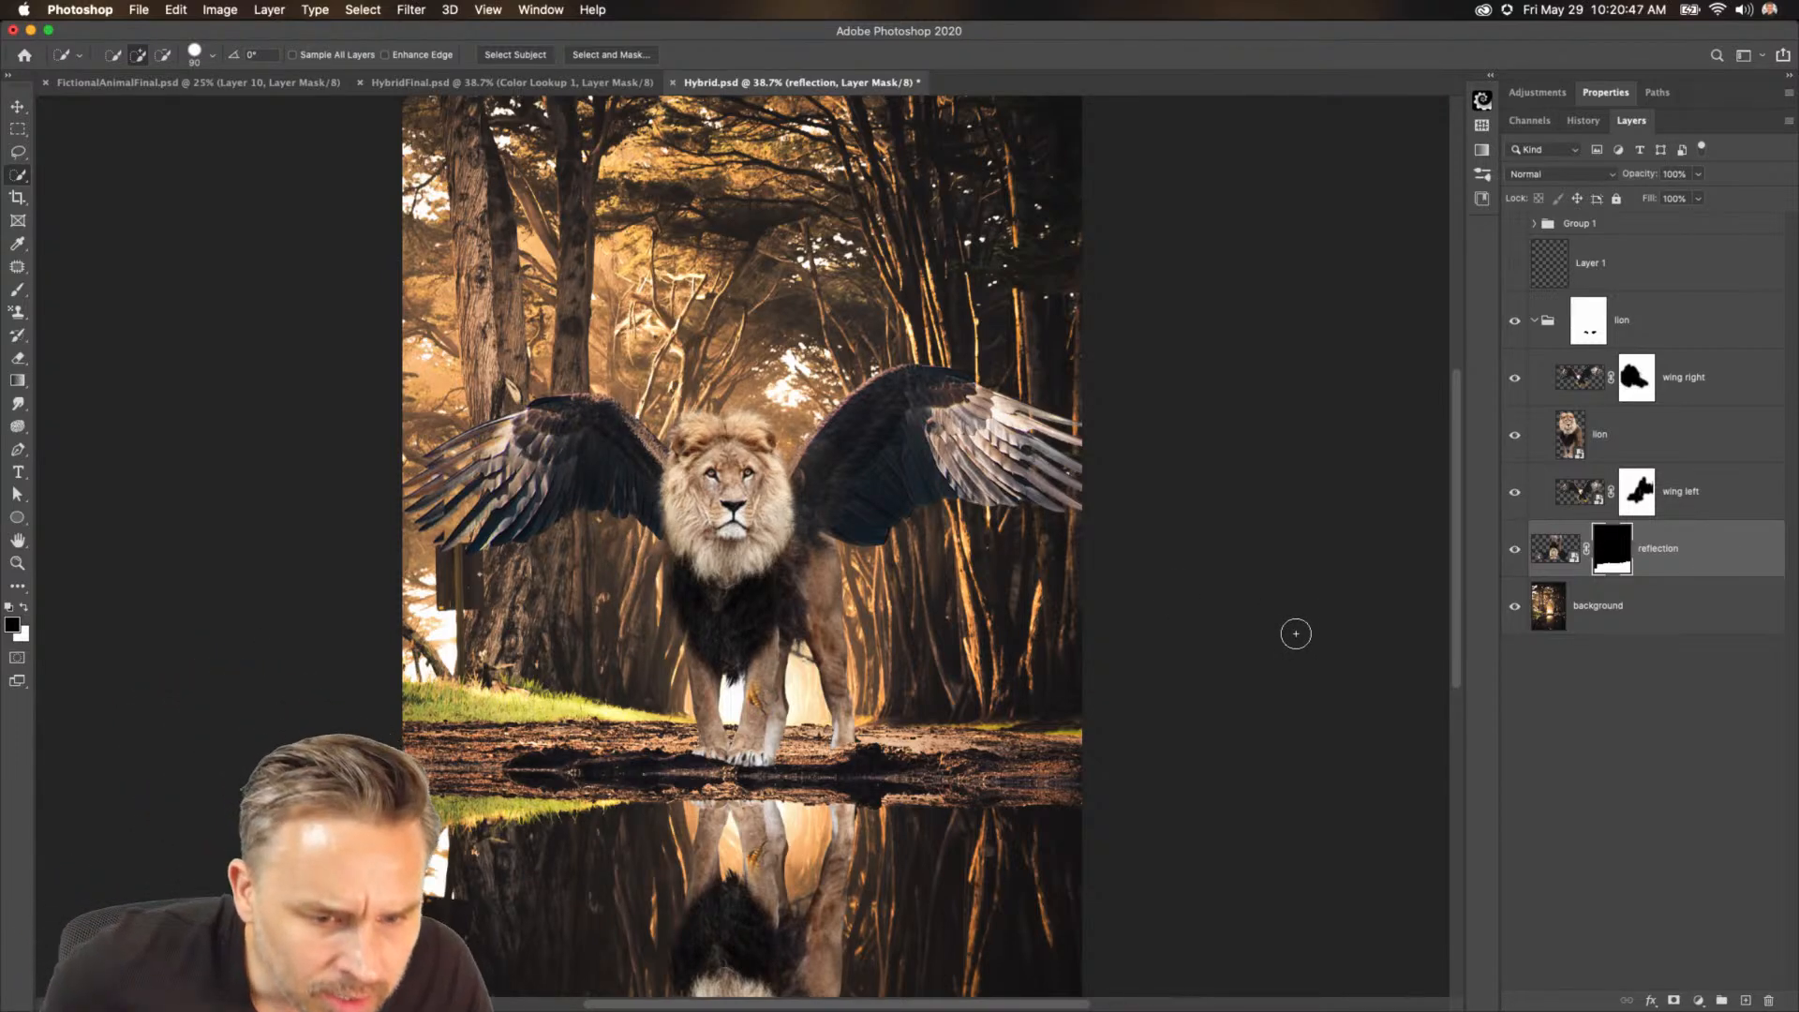
click(1508, 557)
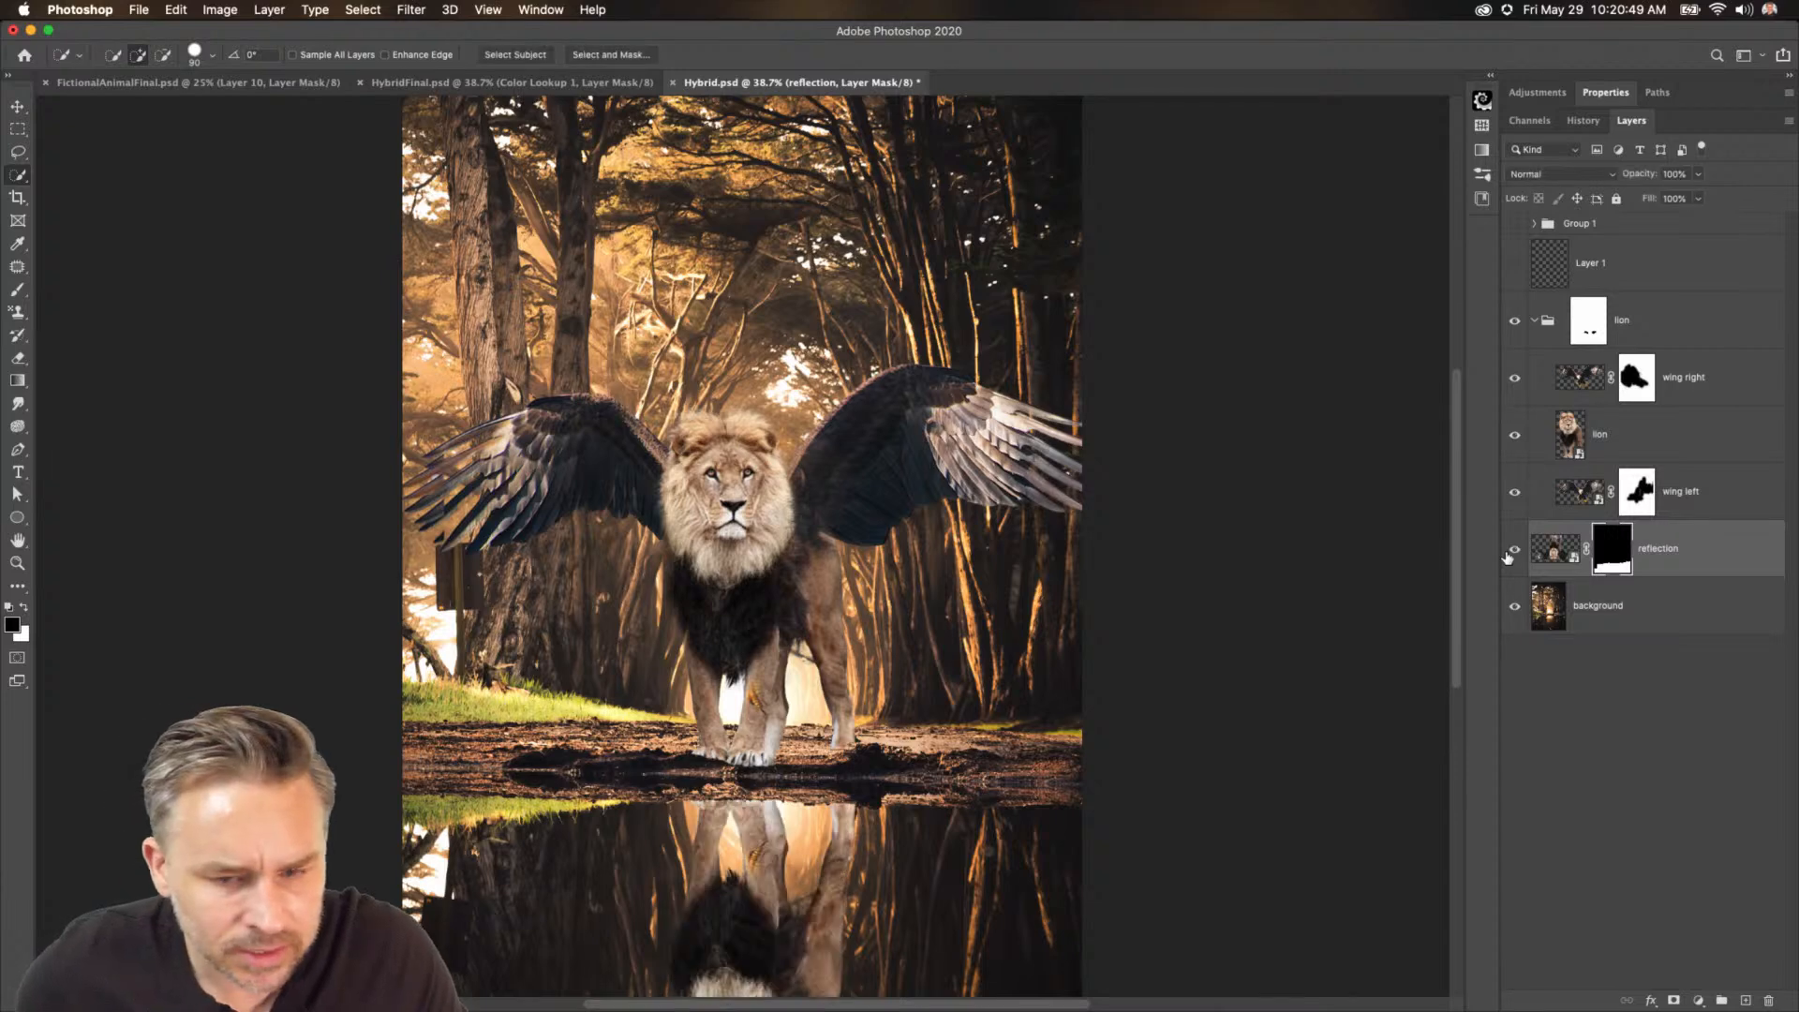
click(1509, 492)
click(1510, 497)
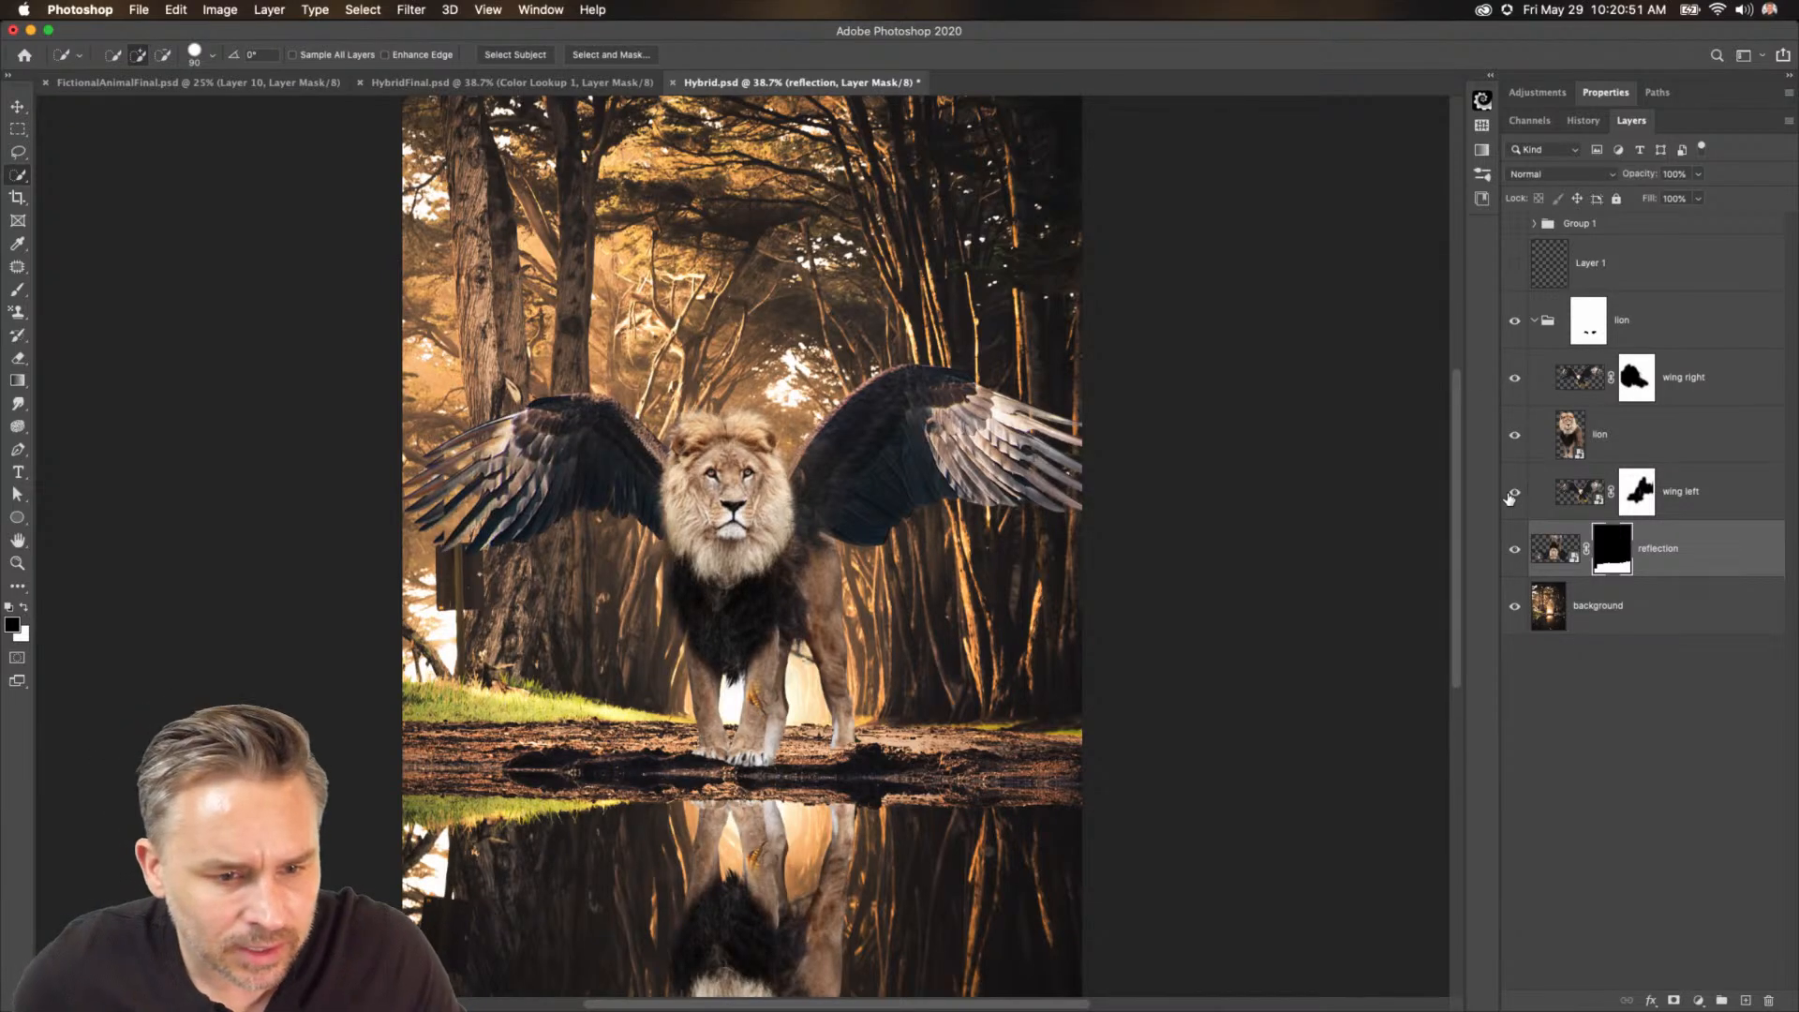
Collapse the lion group and switch to the Rectangular Marquee tool.
click(1630, 379)
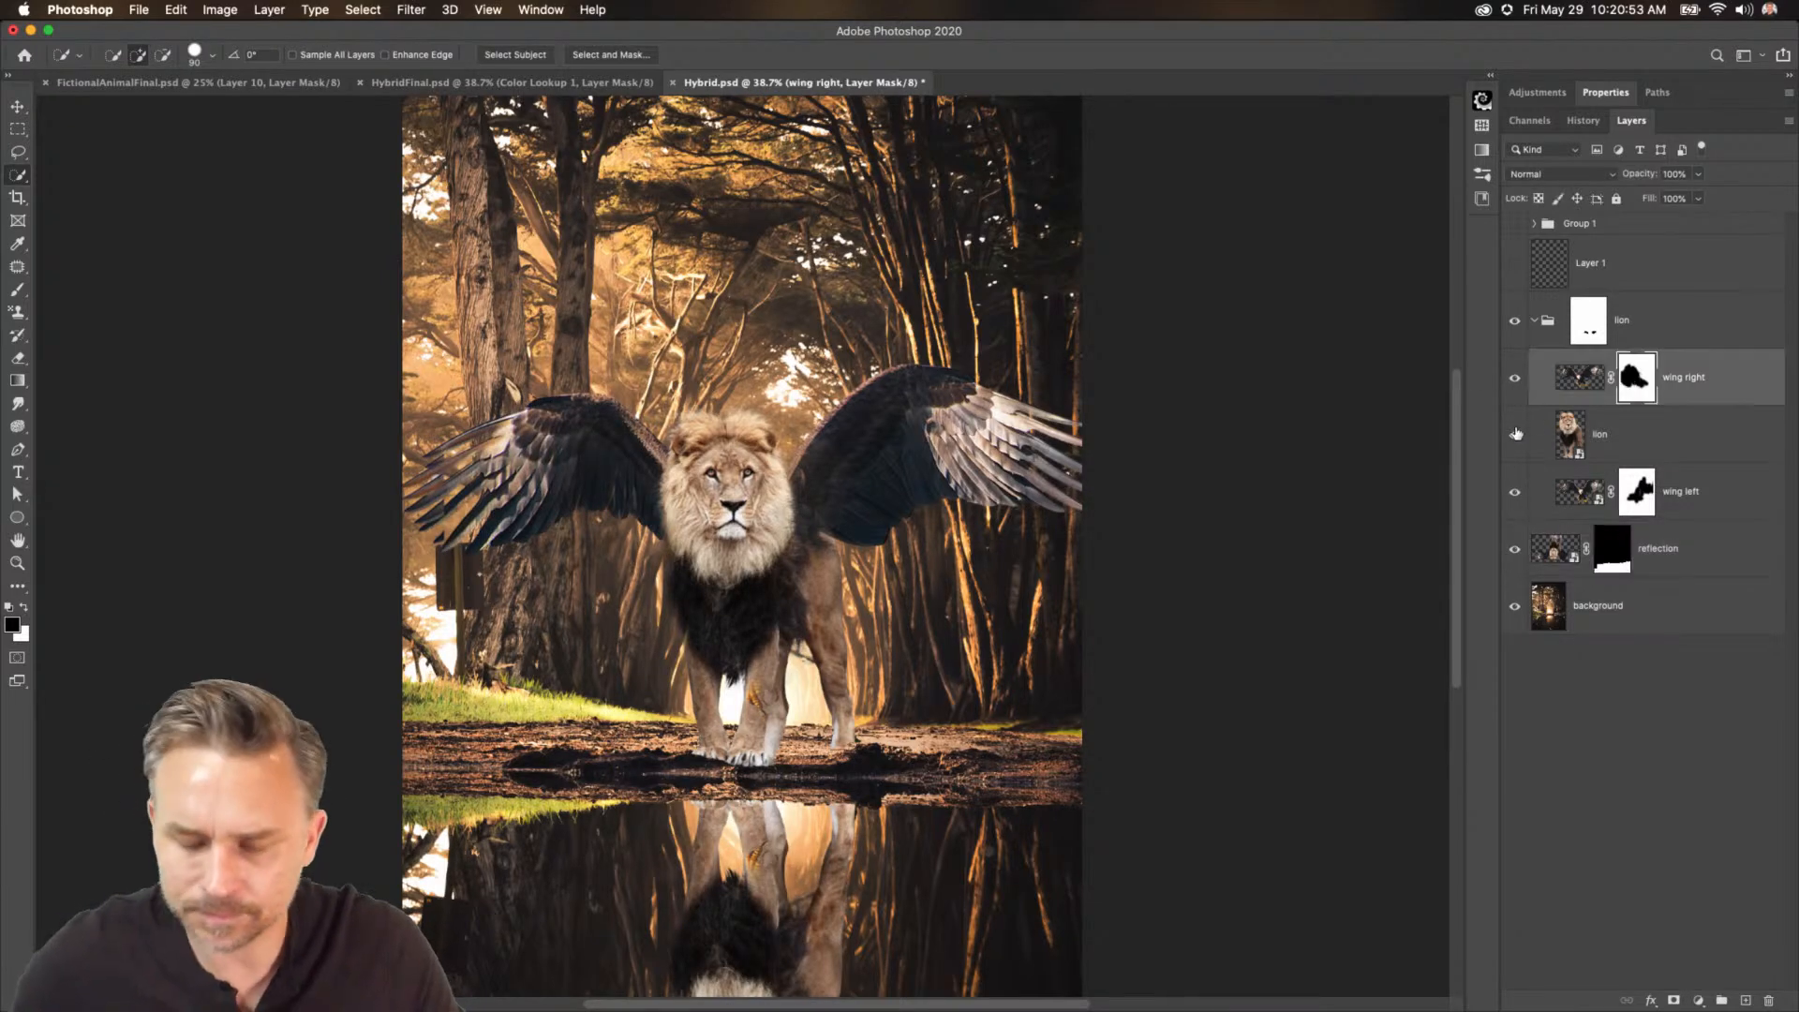
key(b)
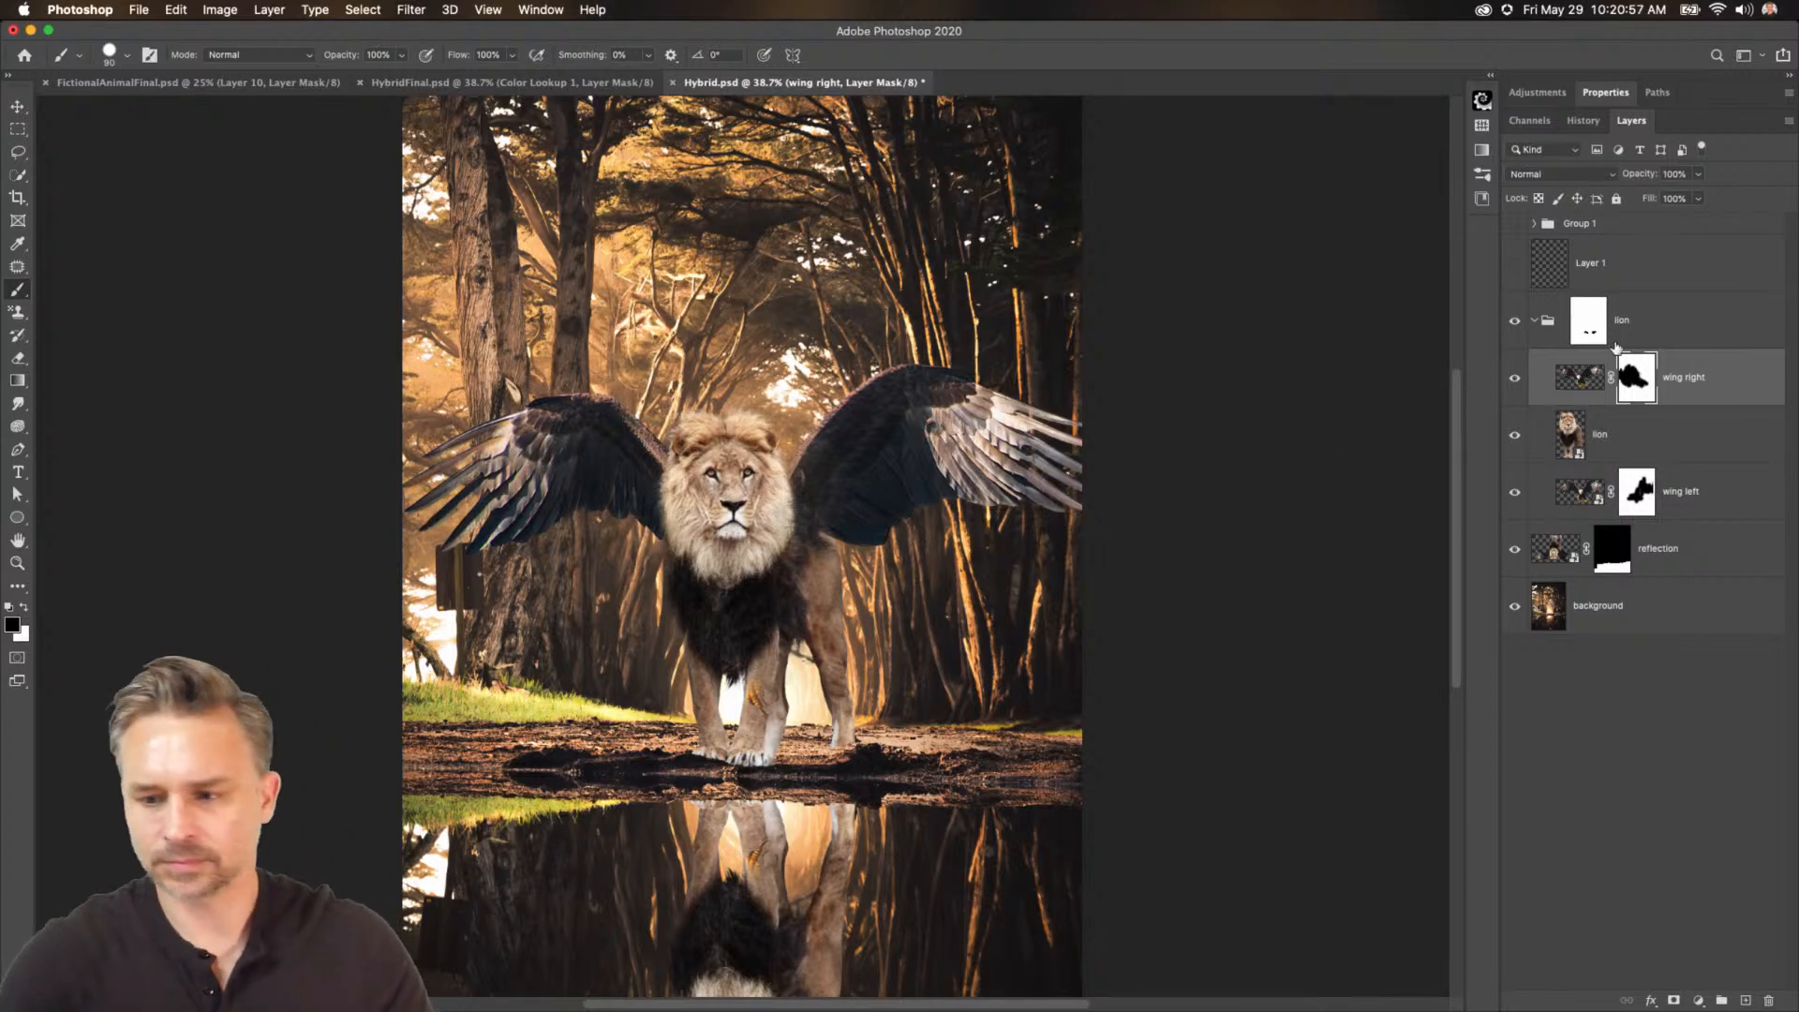
click(1538, 316)
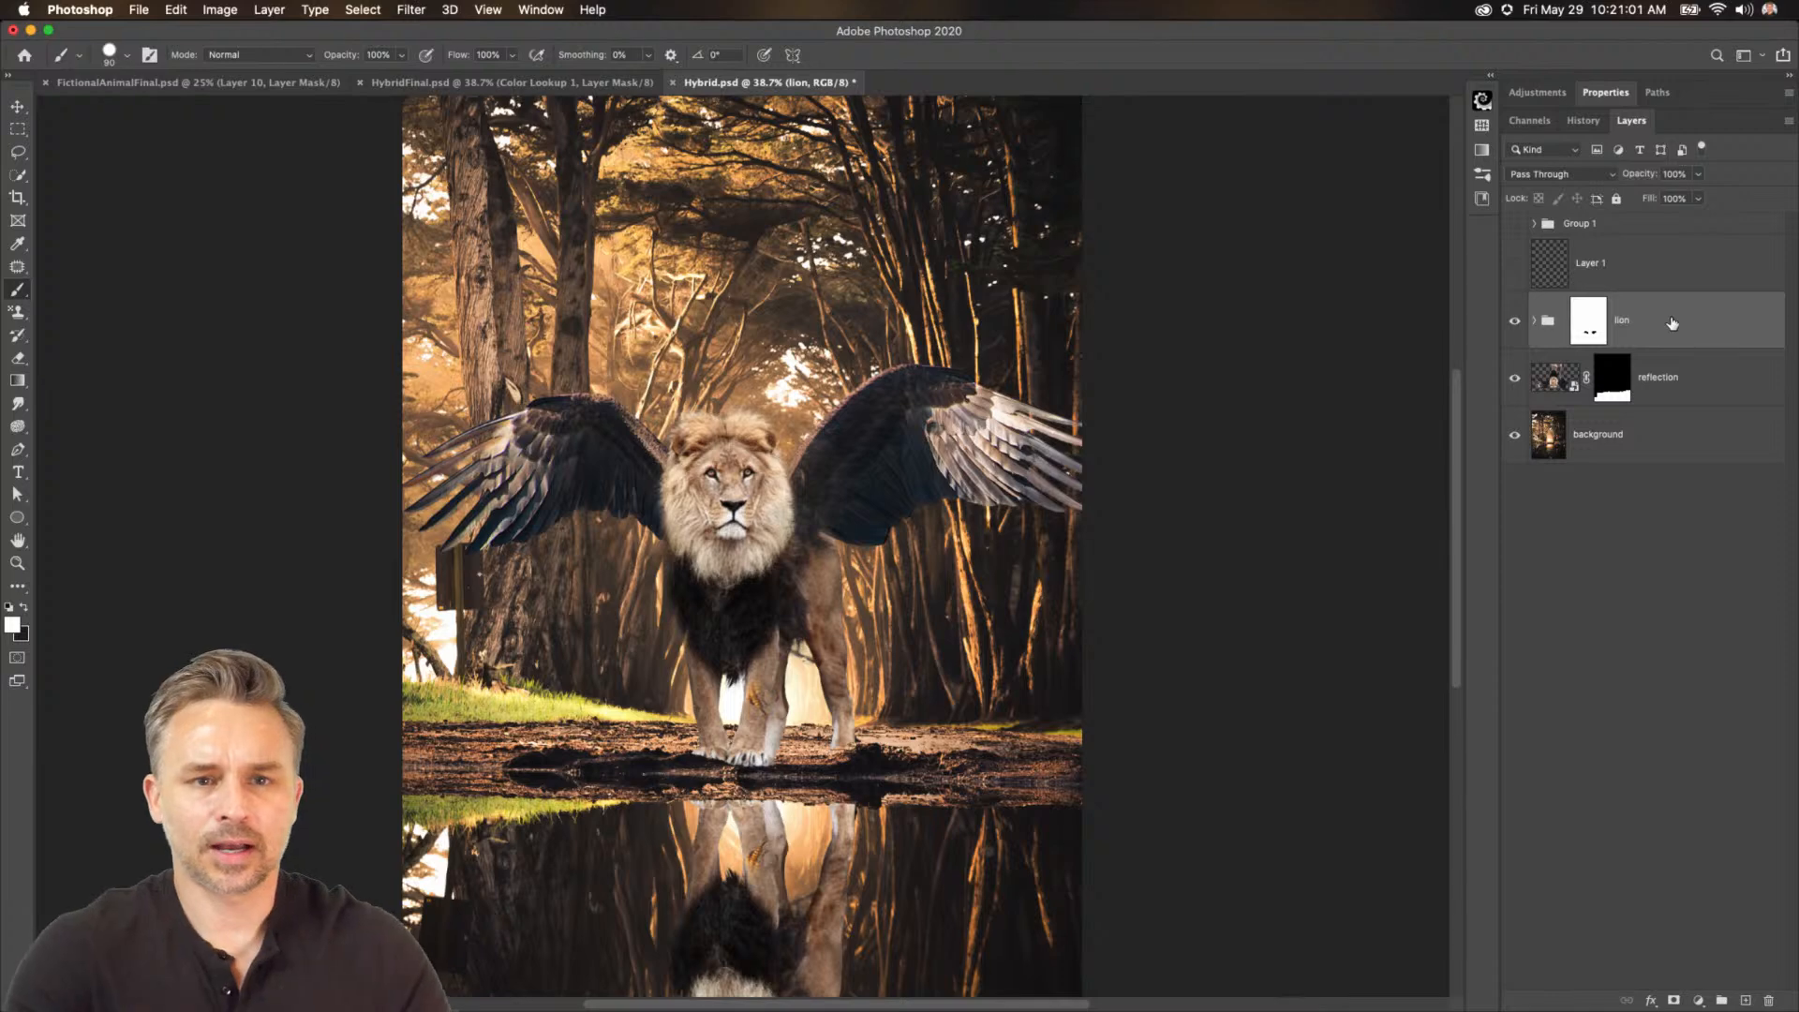
click(18, 128)
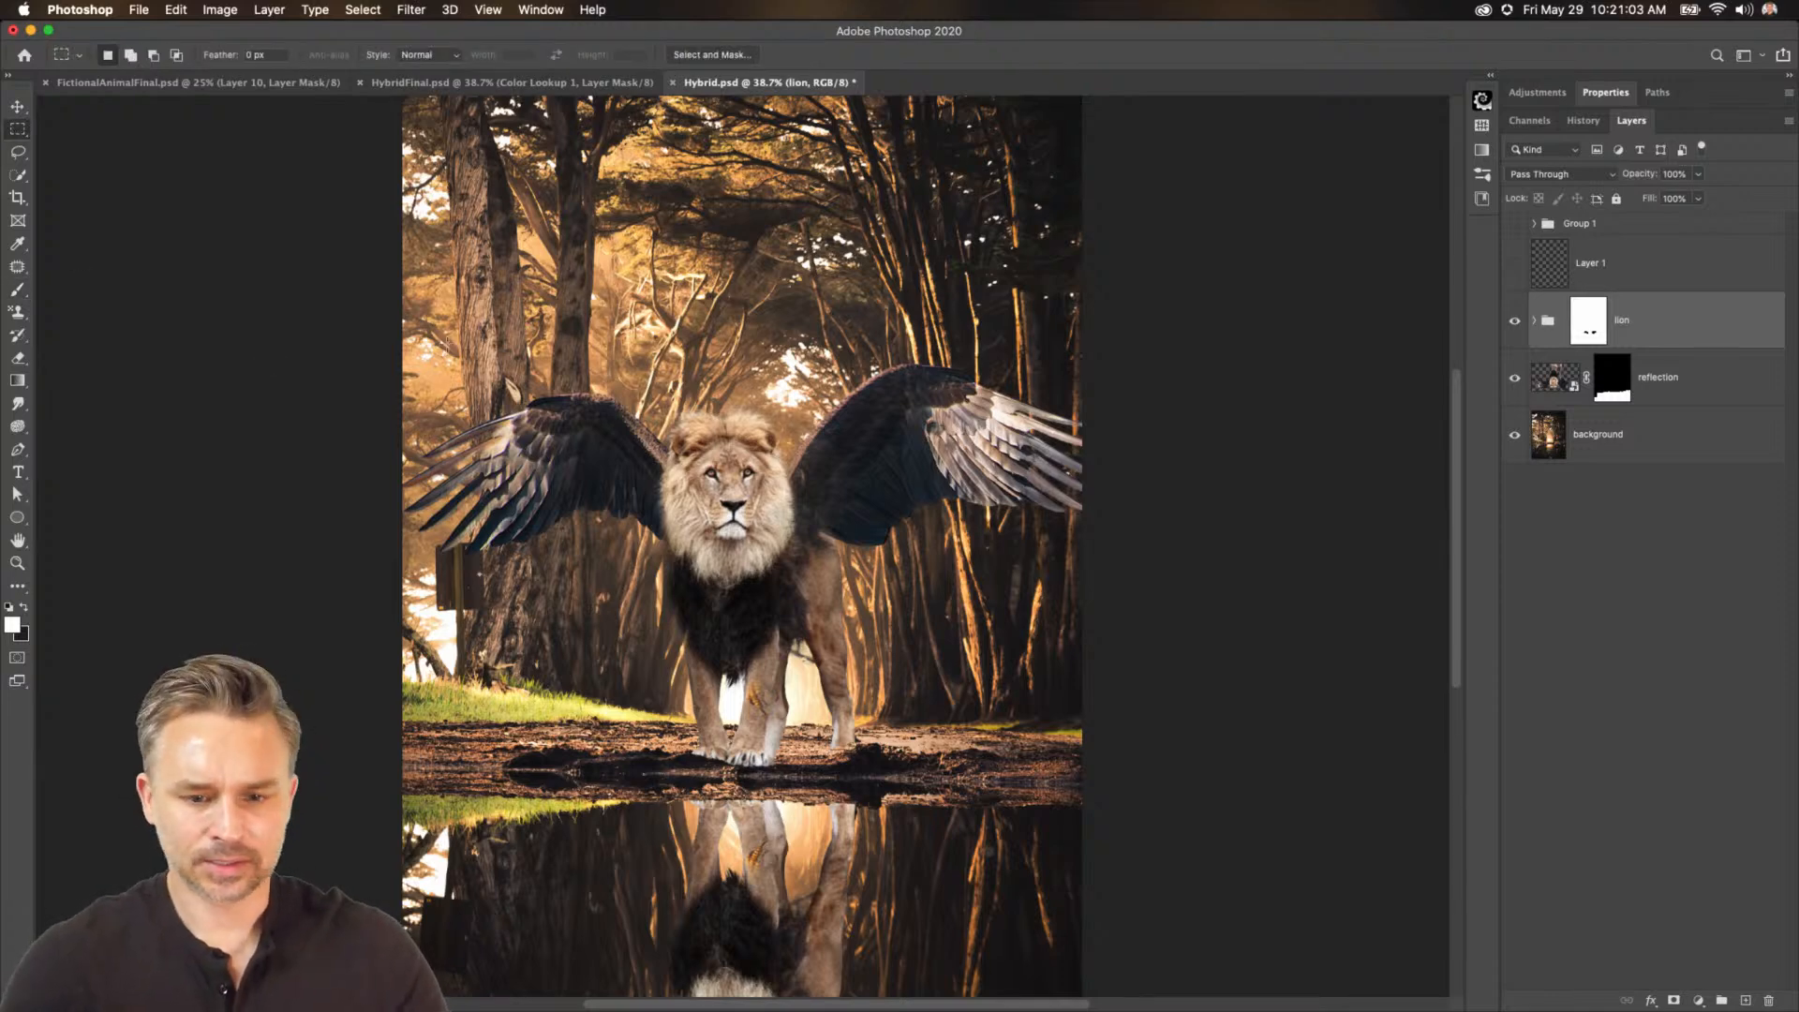
Add a Curves adjustment layer above the lion group and clip it to the group.
click(1699, 1001)
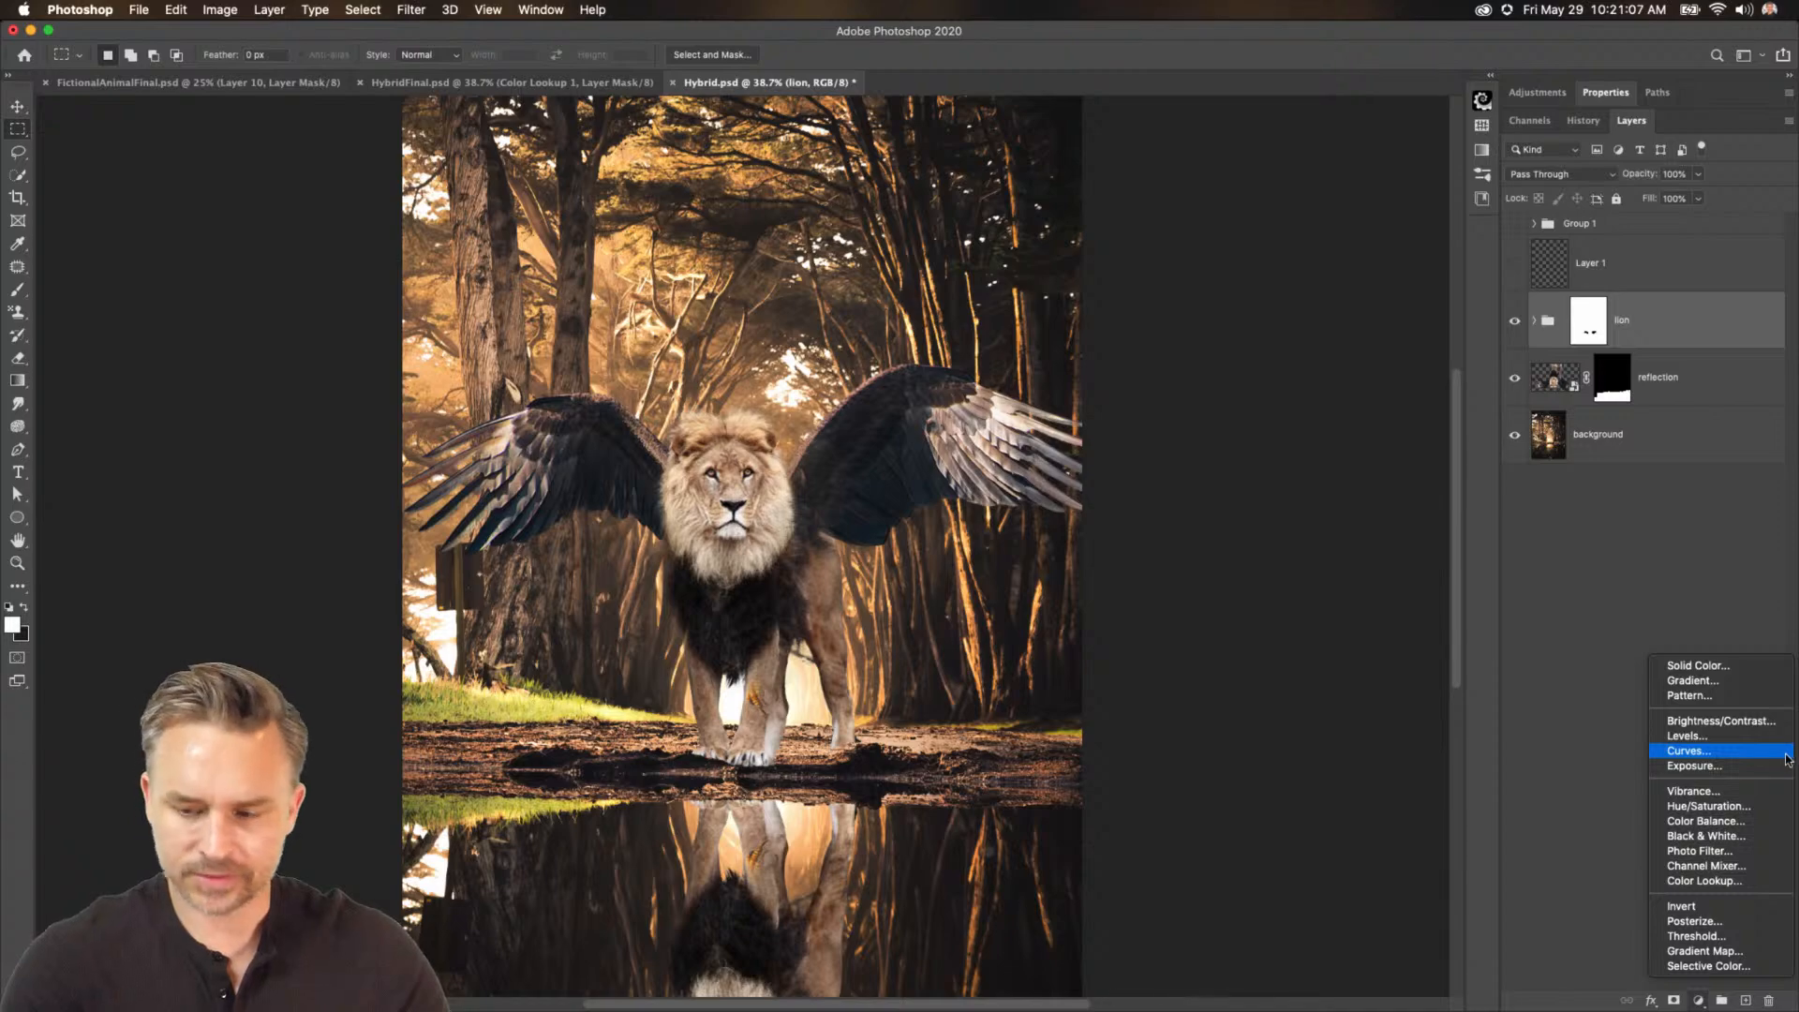
click(1718, 751)
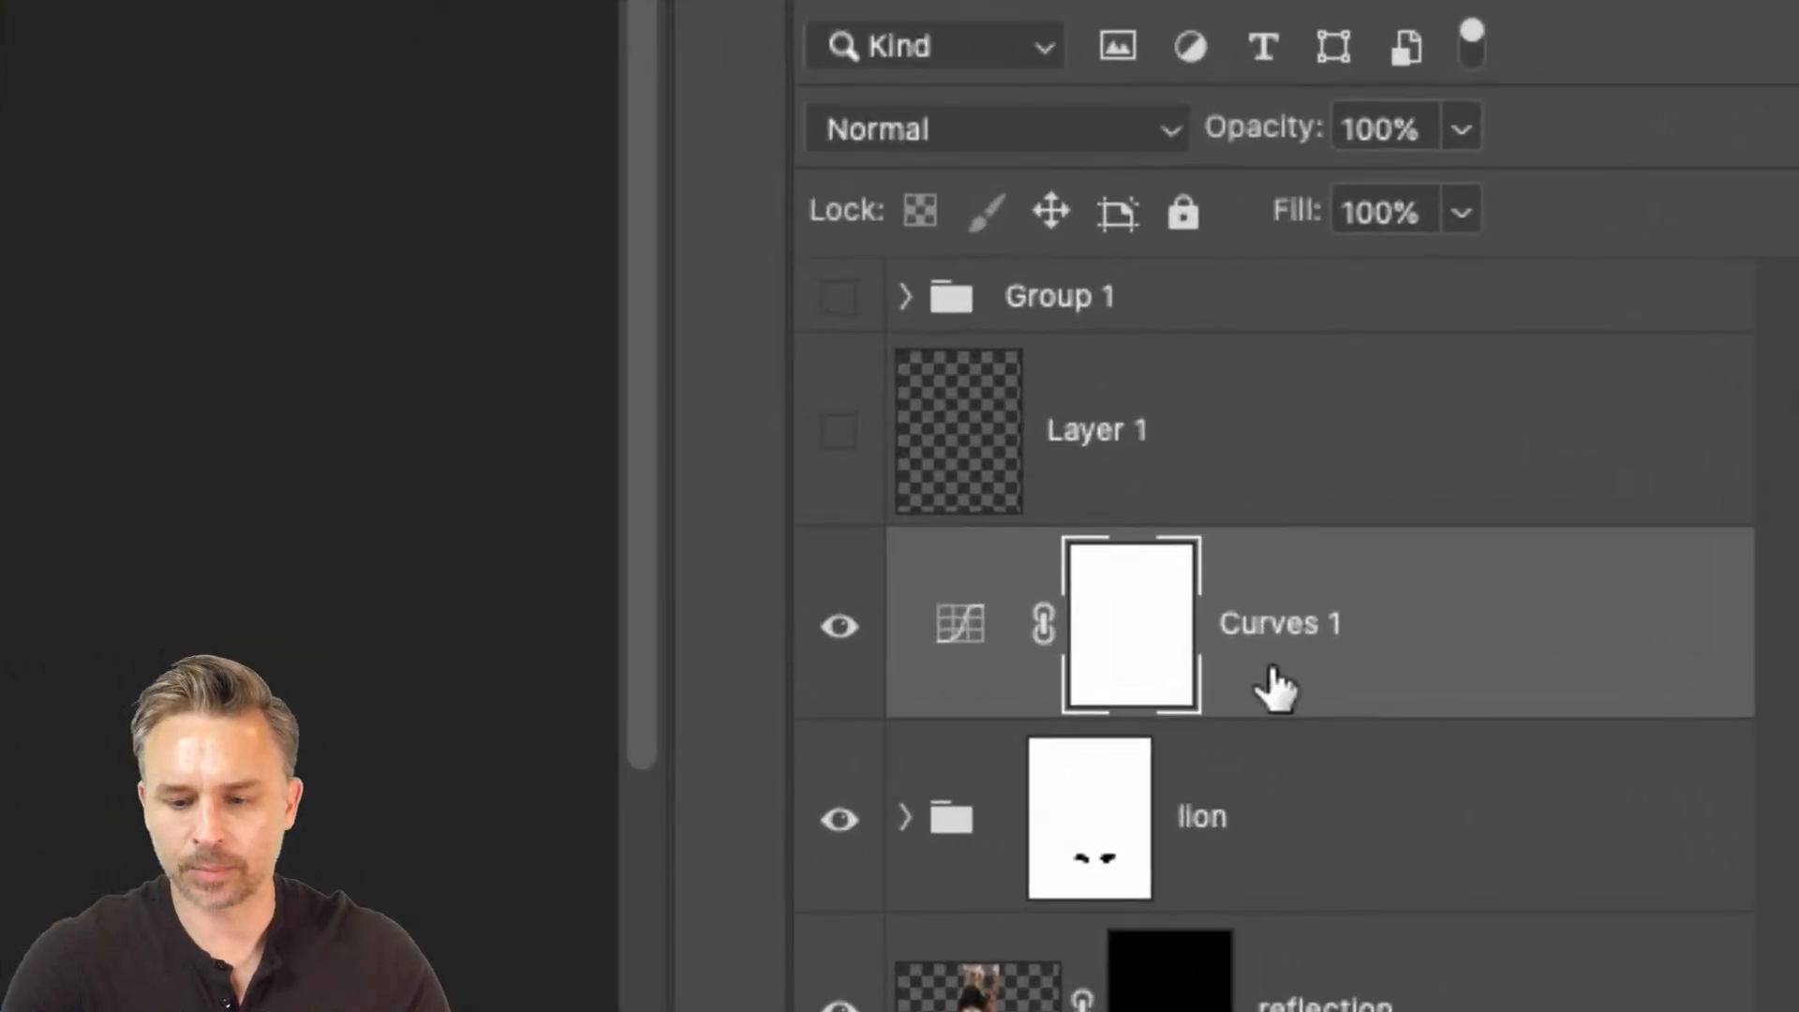
click(1446, 649)
click(1195, 853)
click(1278, 686)
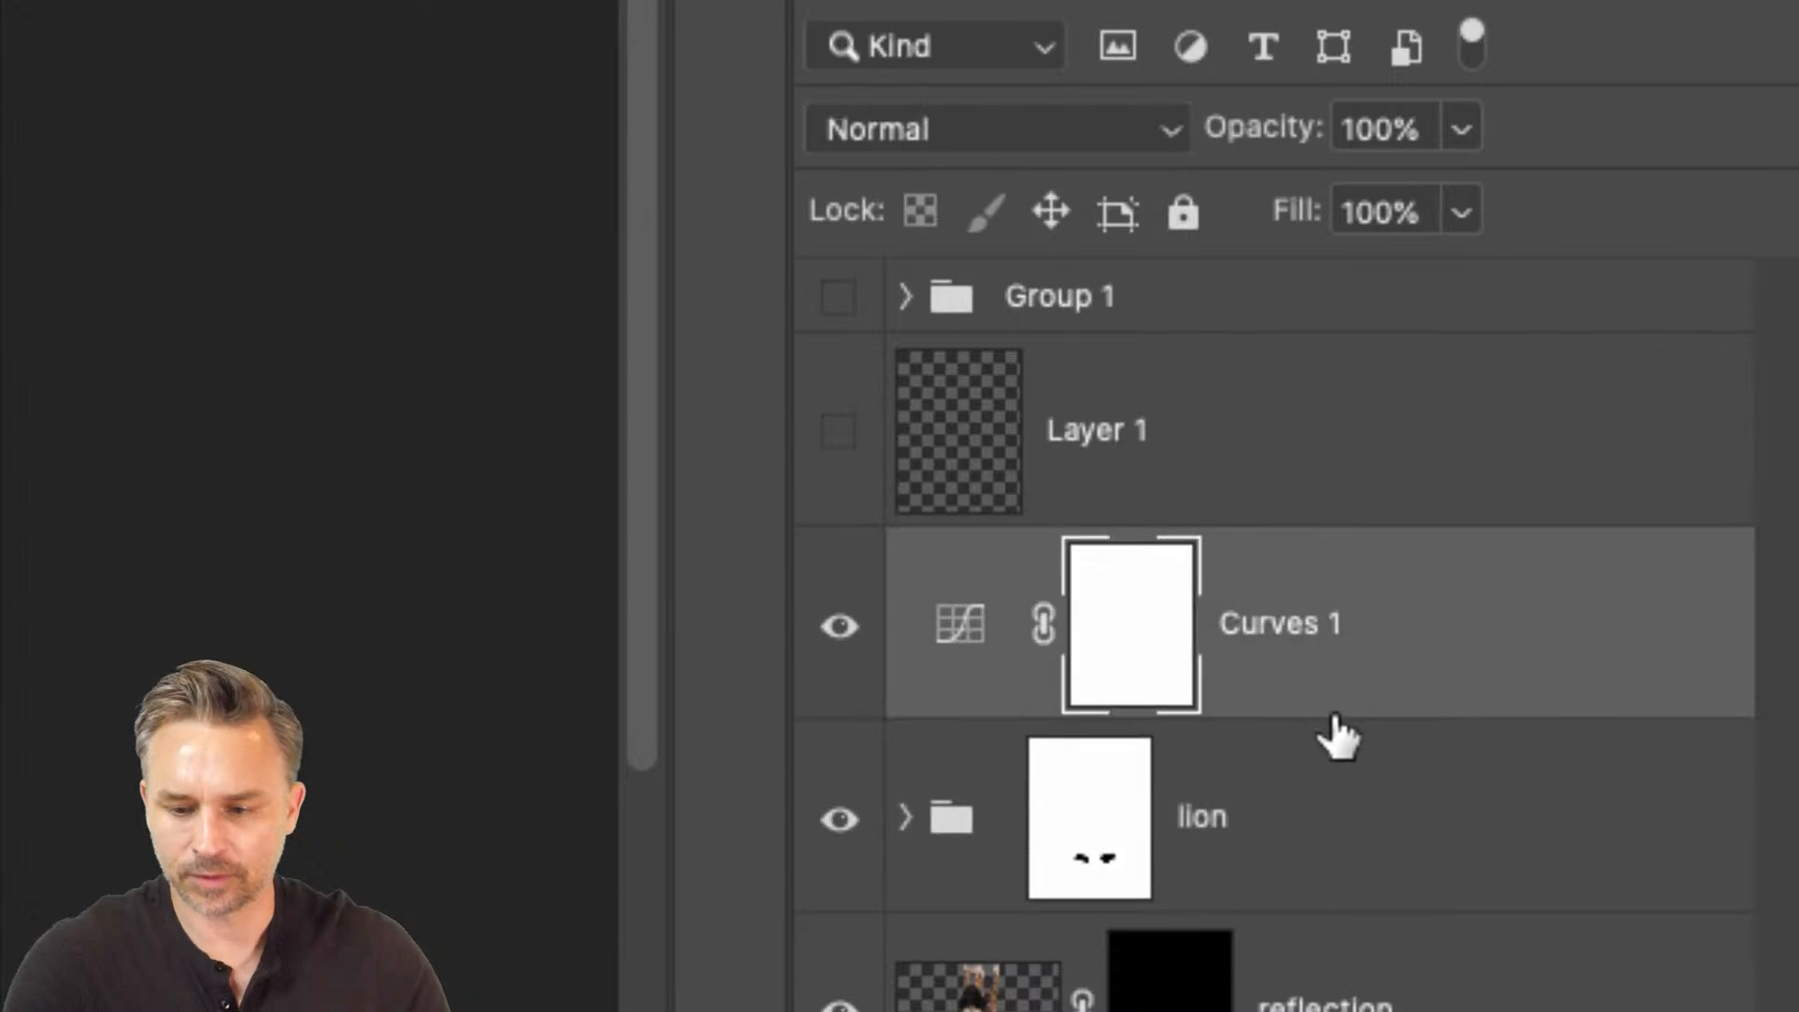
right_click(1434, 695)
click(951, 404)
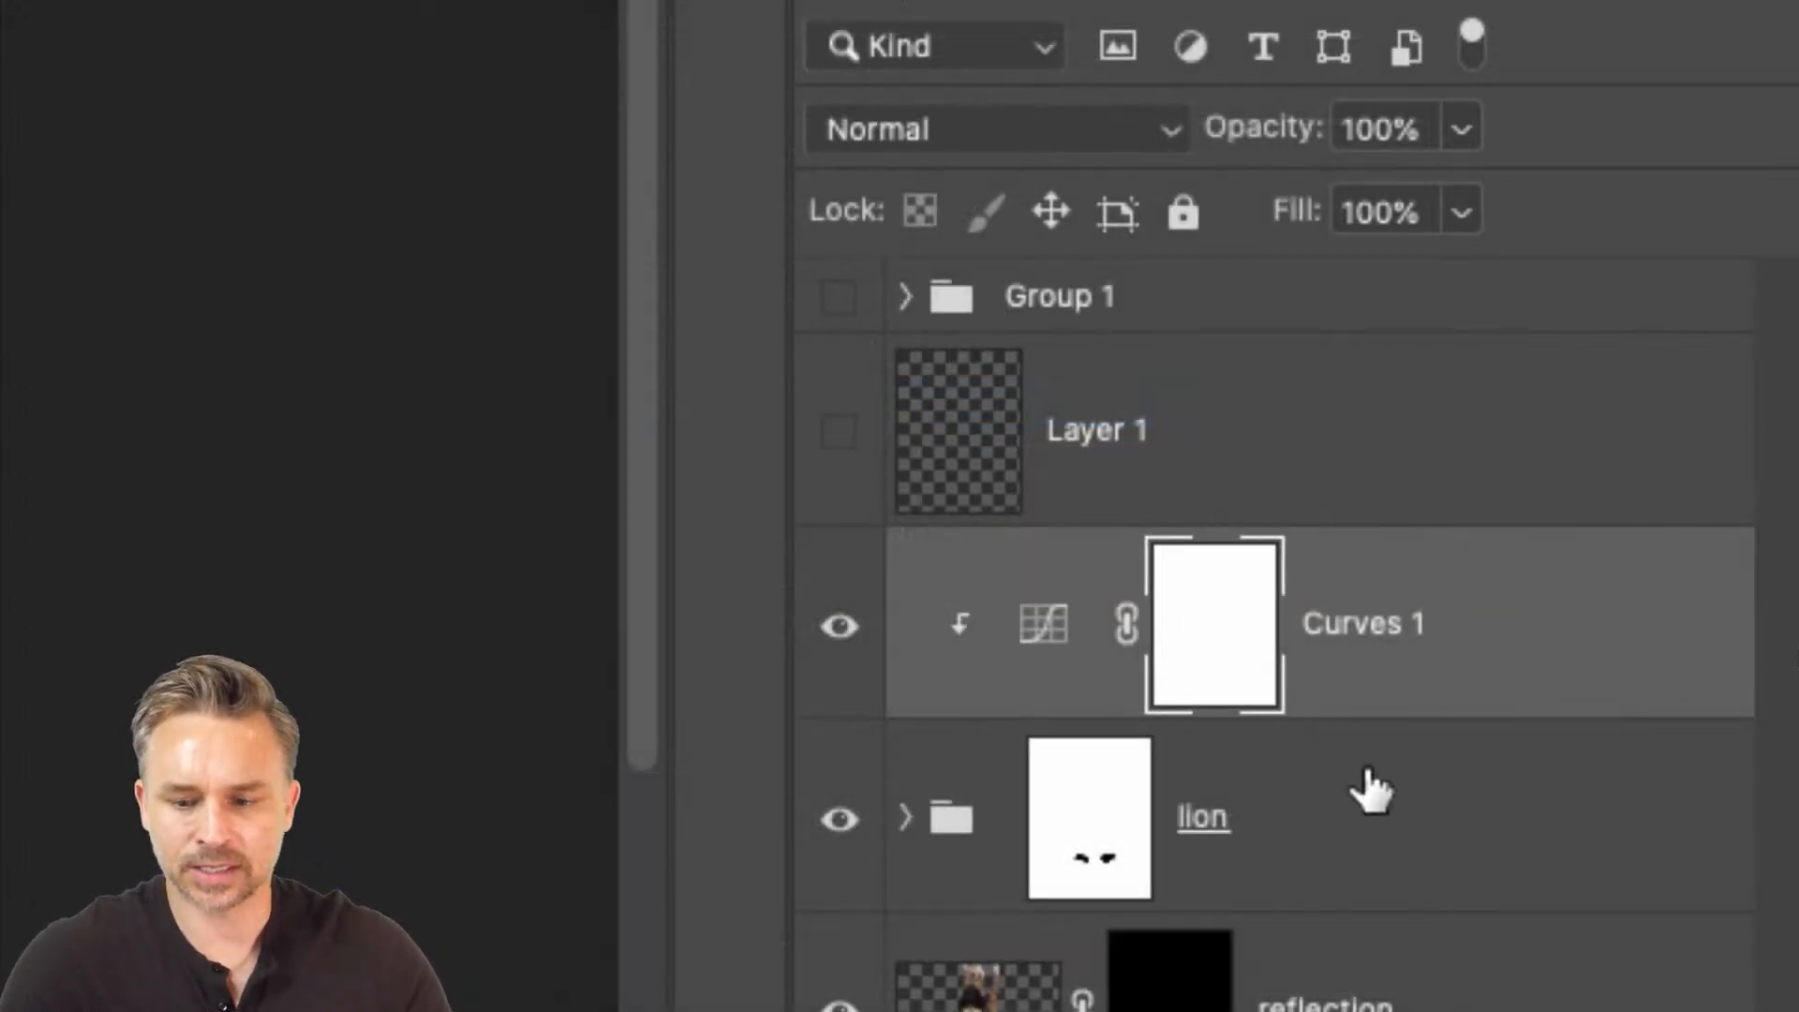
Pull two points of the Curves 1 RGB curve down to darken the lion group.
click(1337, 824)
click(1064, 652)
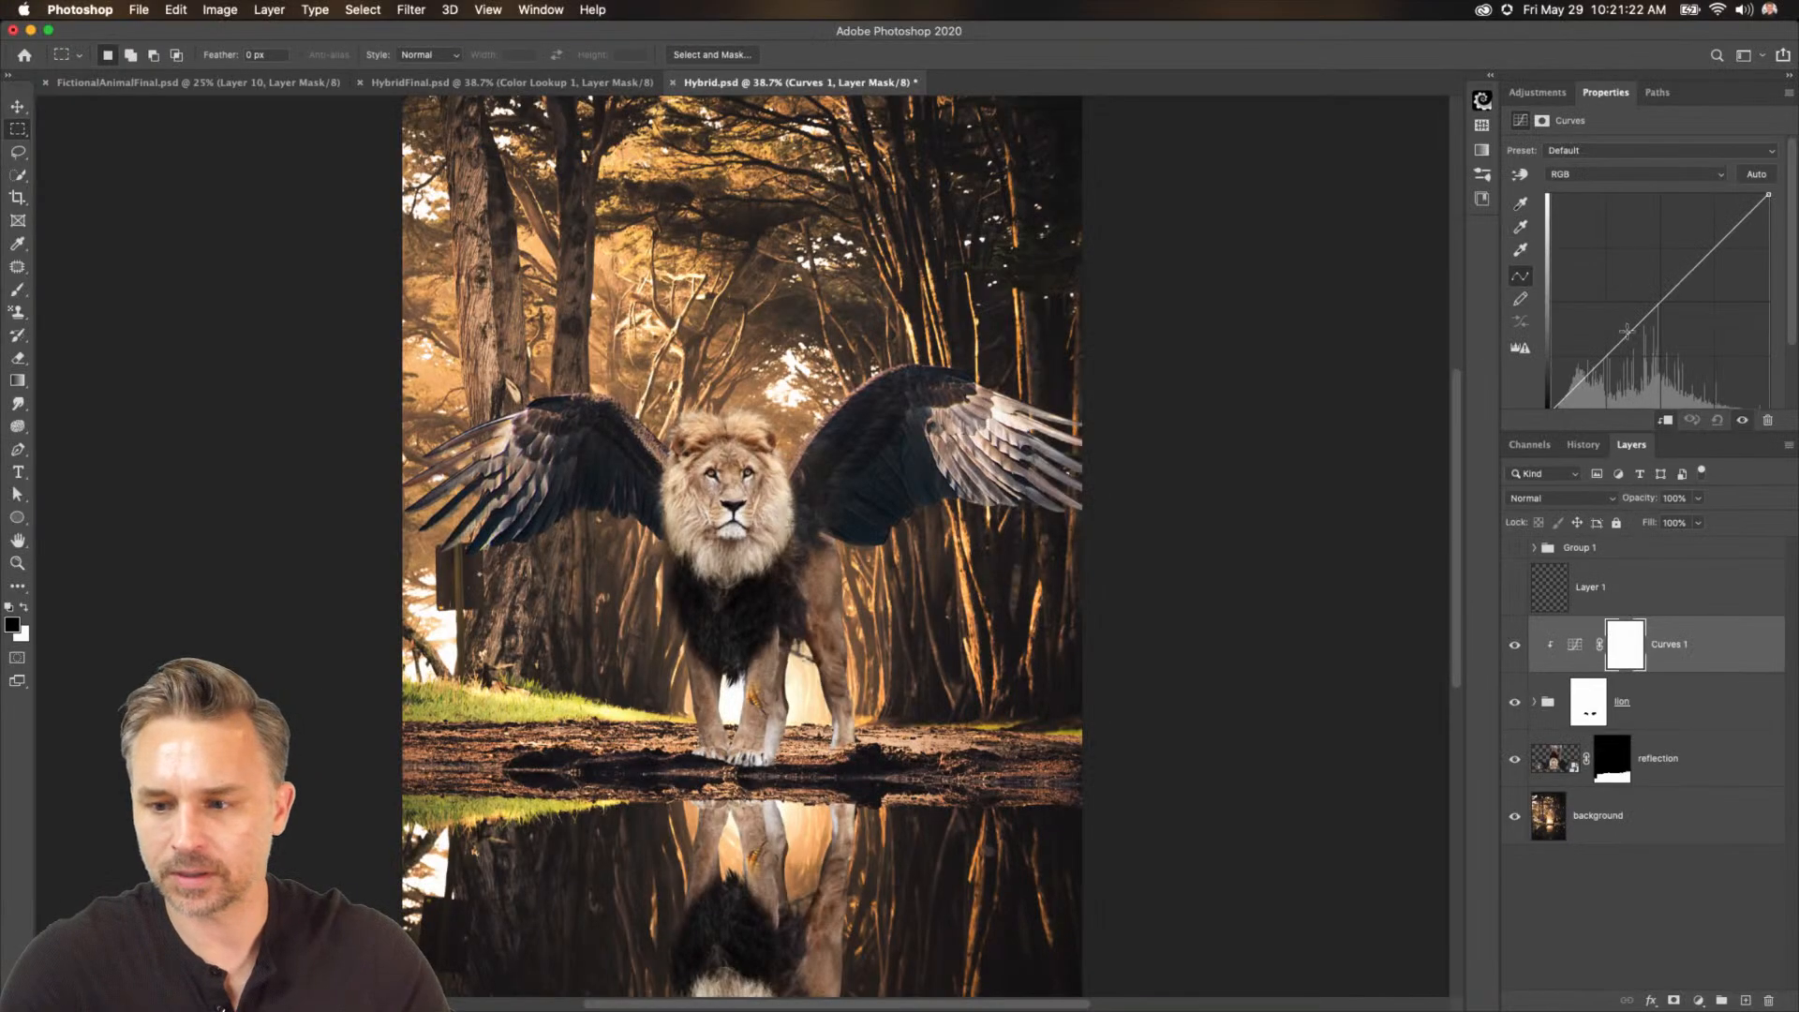
drag(1628, 332, 1640, 344)
drag(1694, 283, 1706, 289)
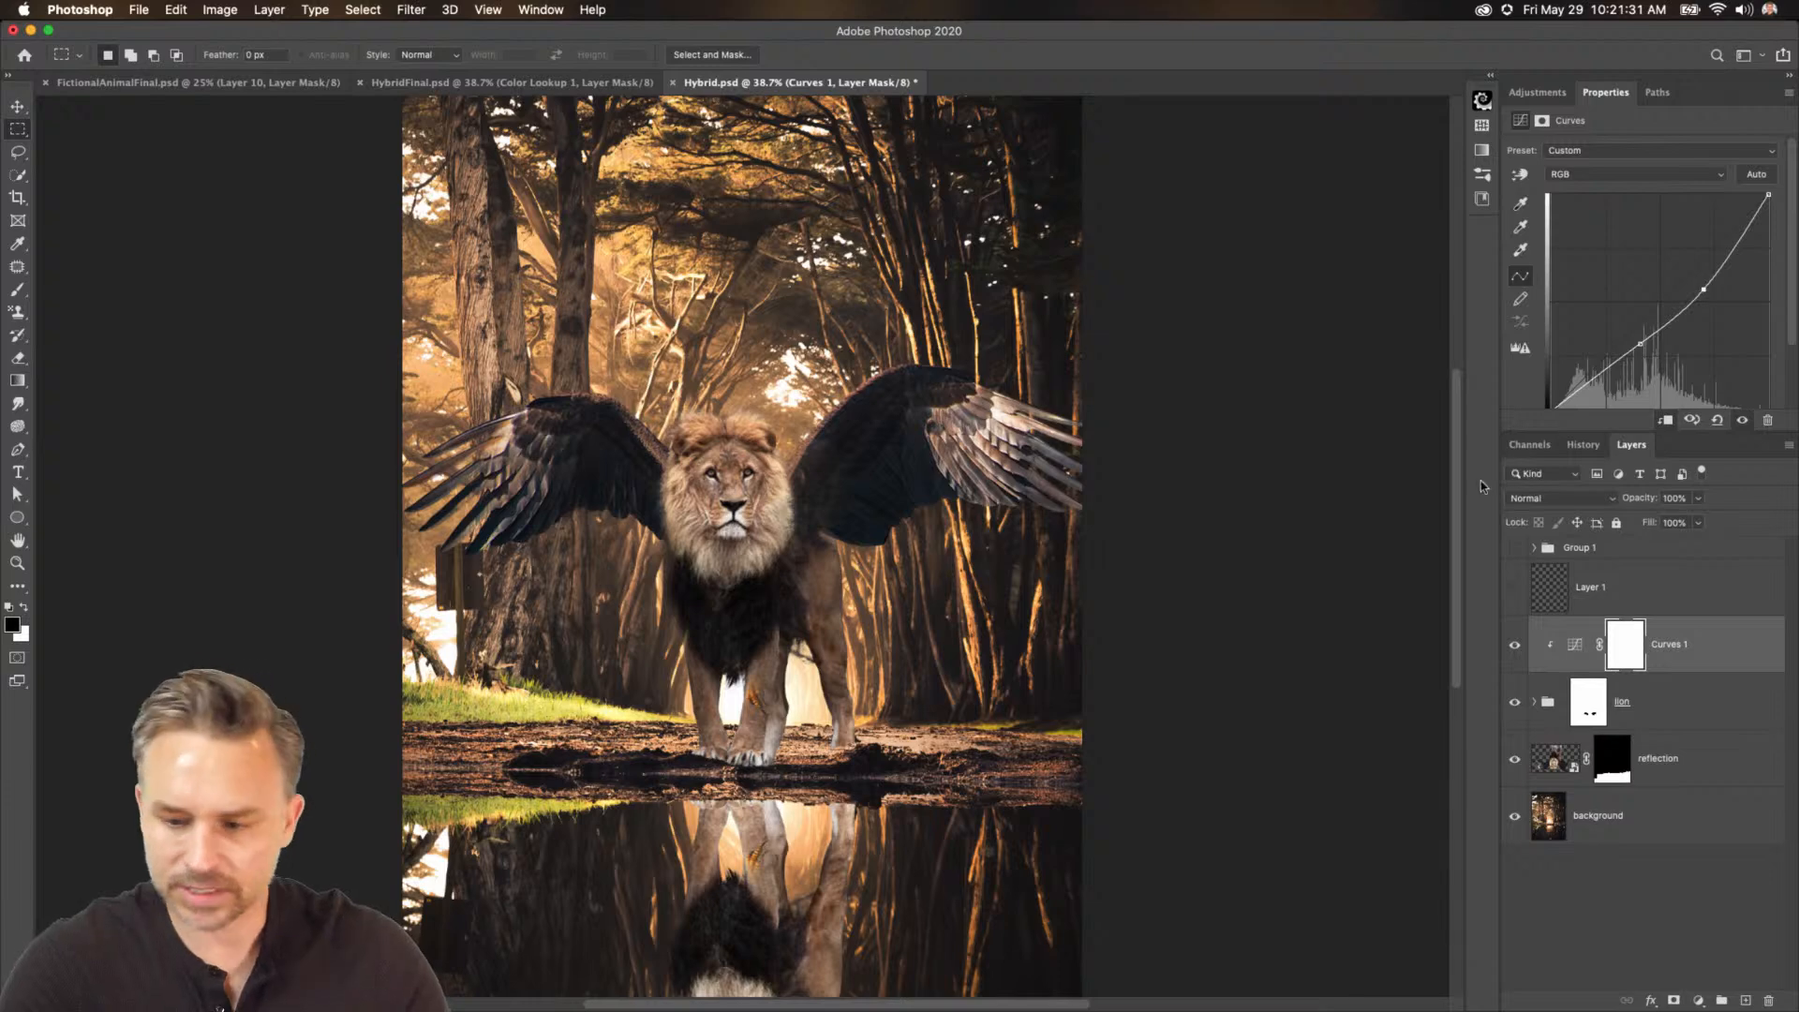
Expand the lion group and toggle the right wing layer's visibility to compare.
click(1534, 703)
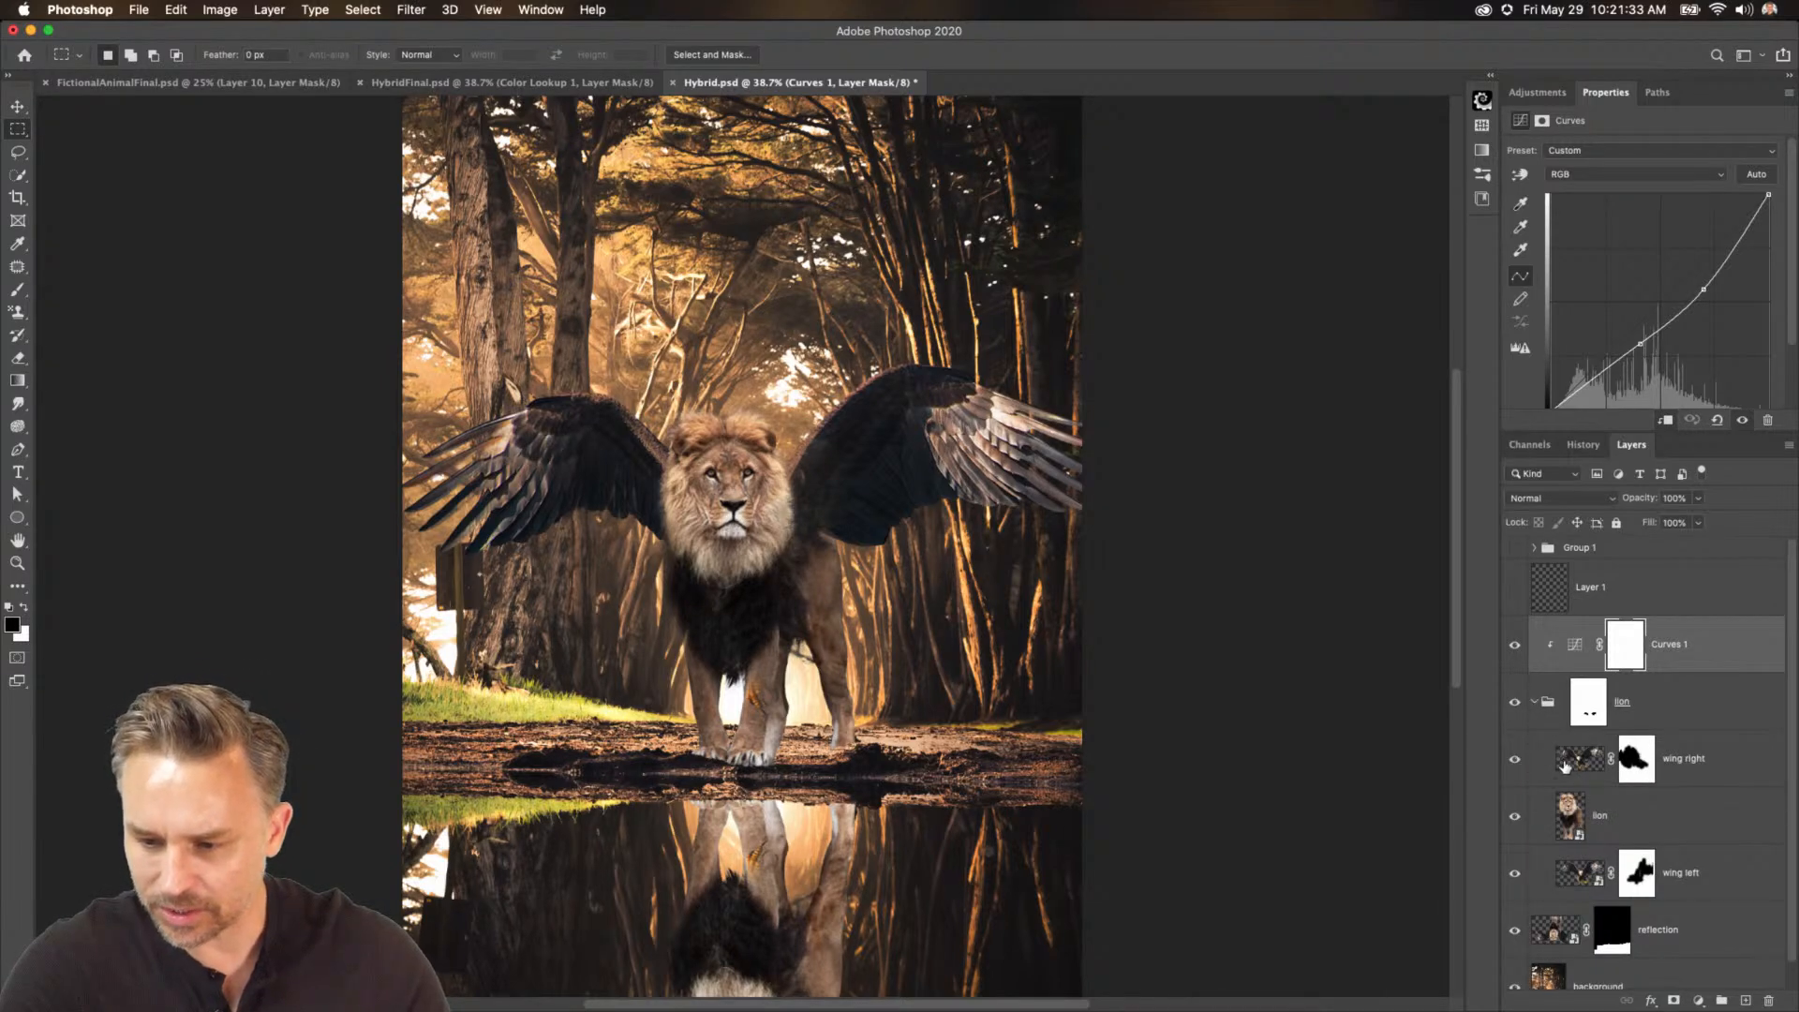
click(1565, 767)
click(1515, 762)
click(1515, 762)
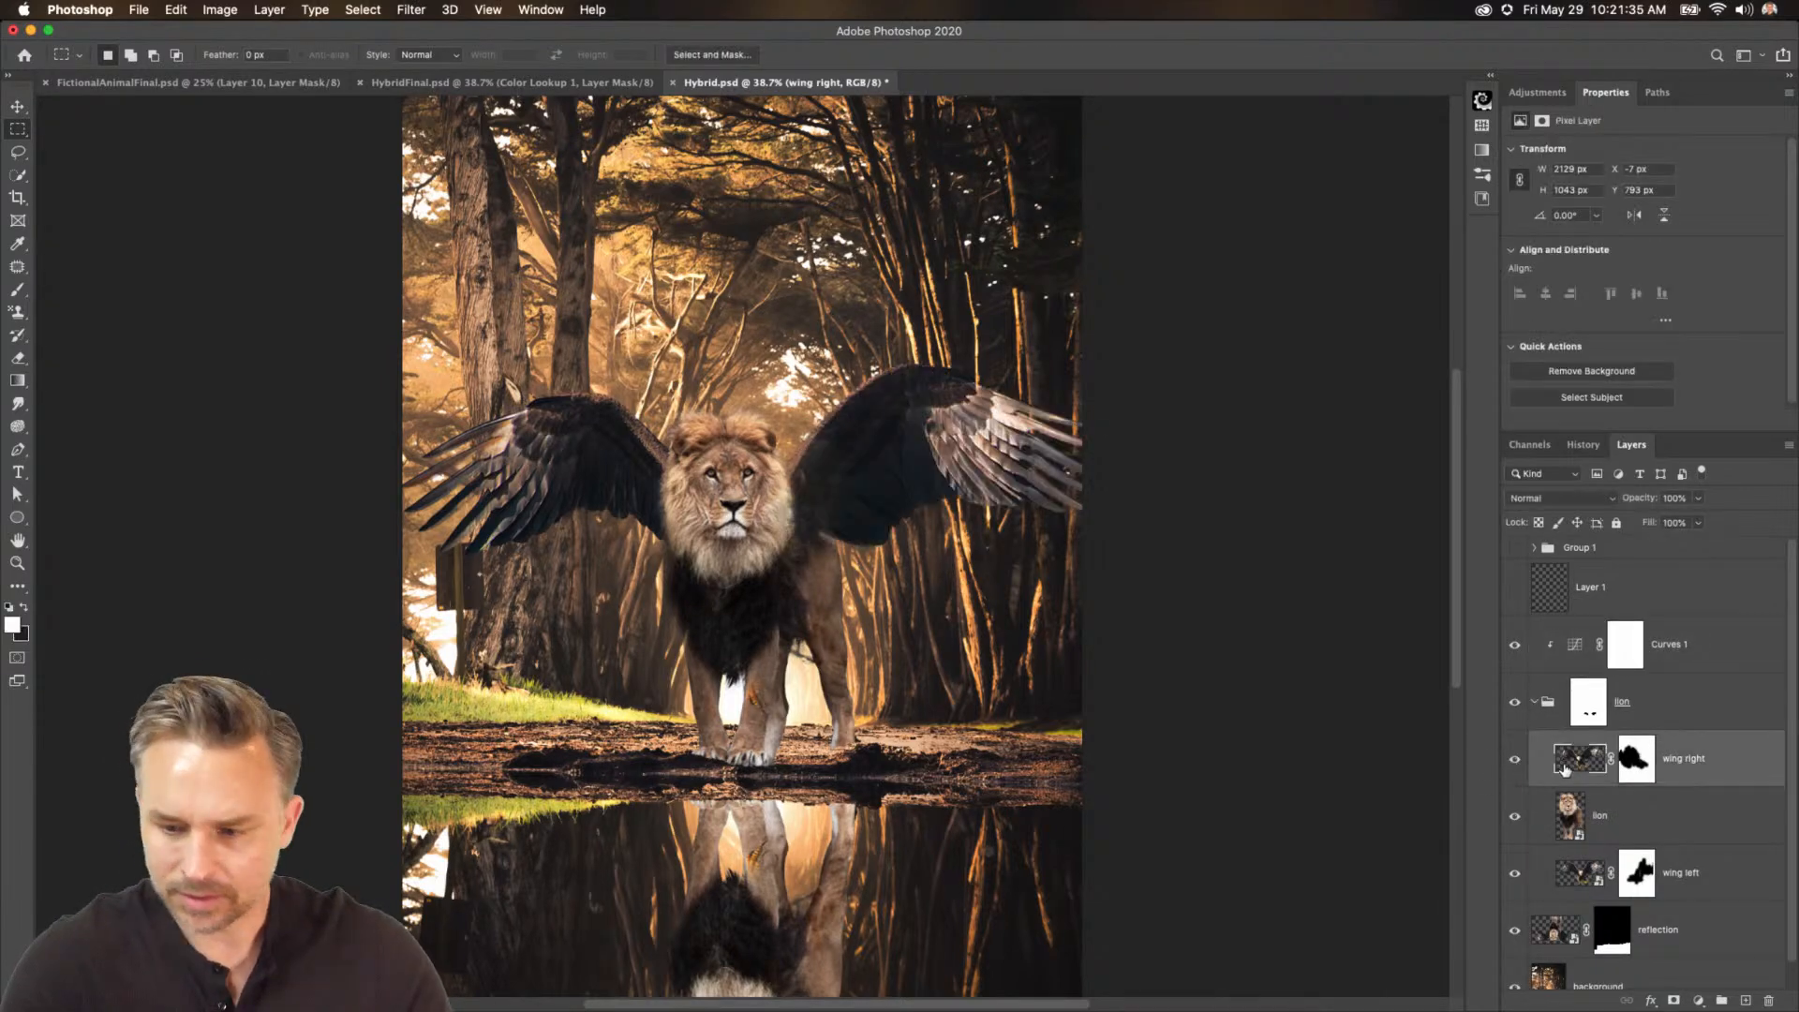
Toggle the Curves 1 adjustment's visibility to compare the lion with and without it.
click(1639, 768)
key(b)
key(x)
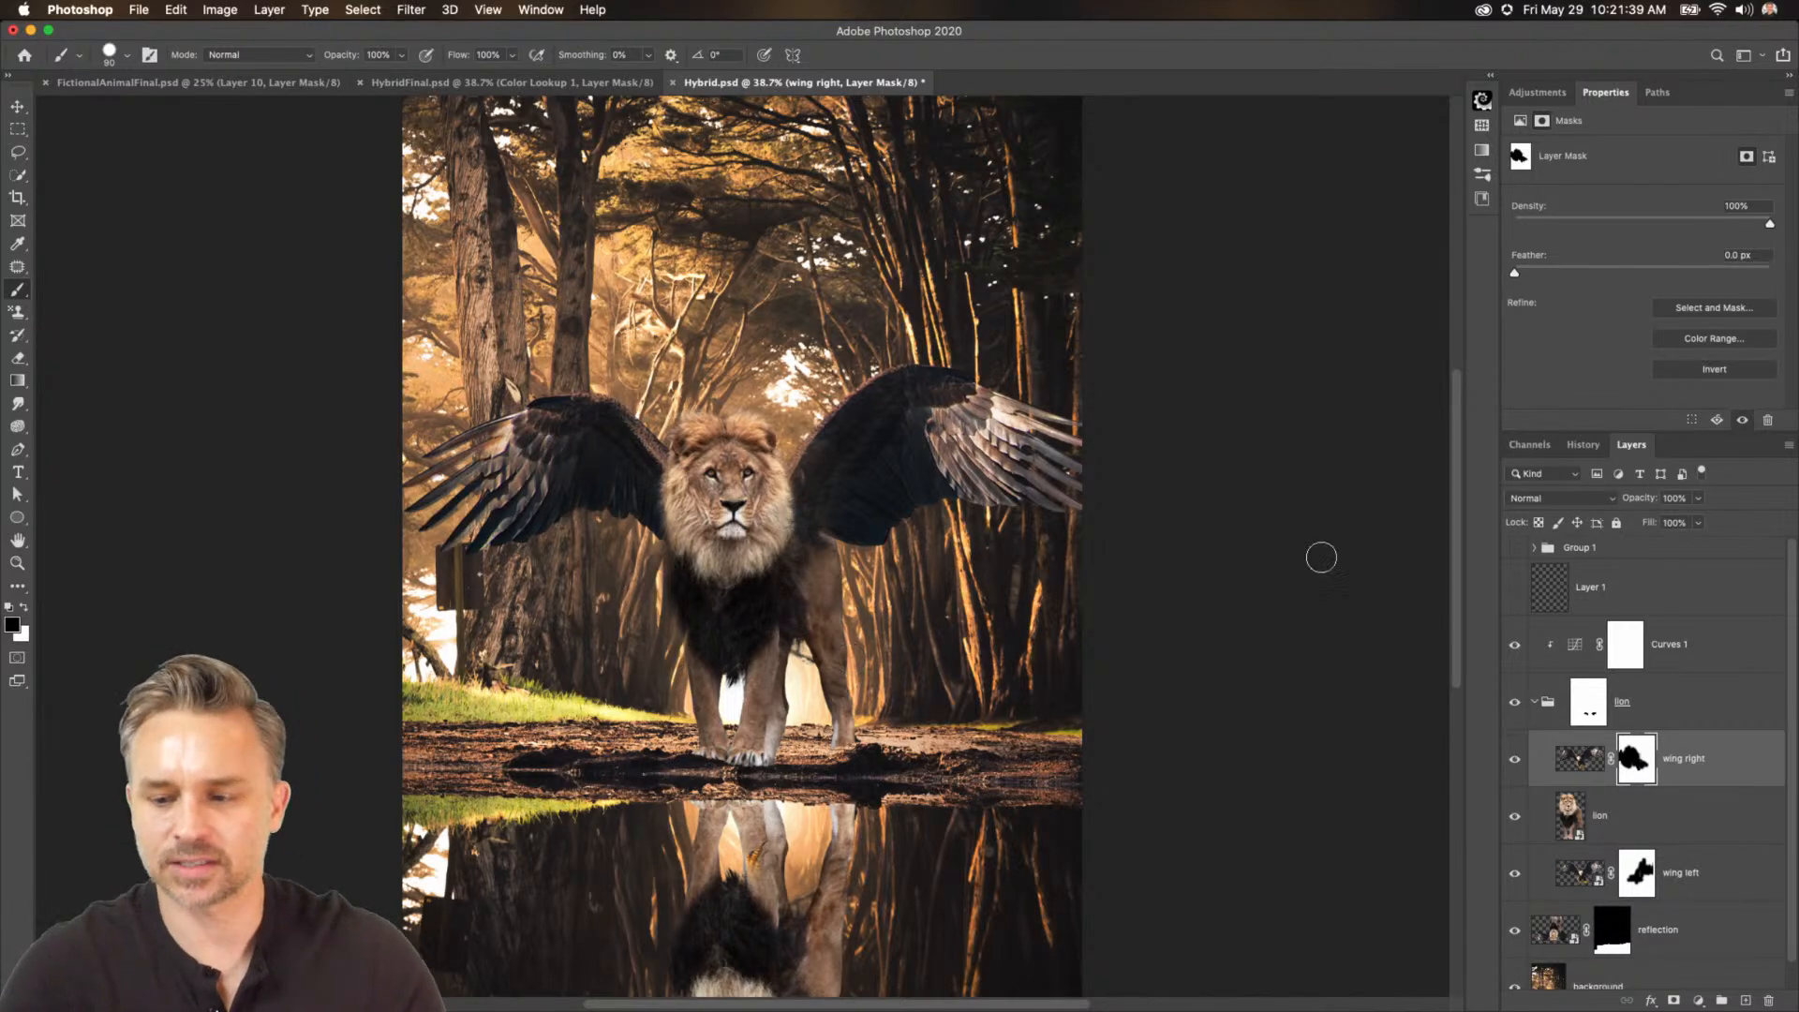
click(1687, 647)
click(1516, 647)
click(1516, 647)
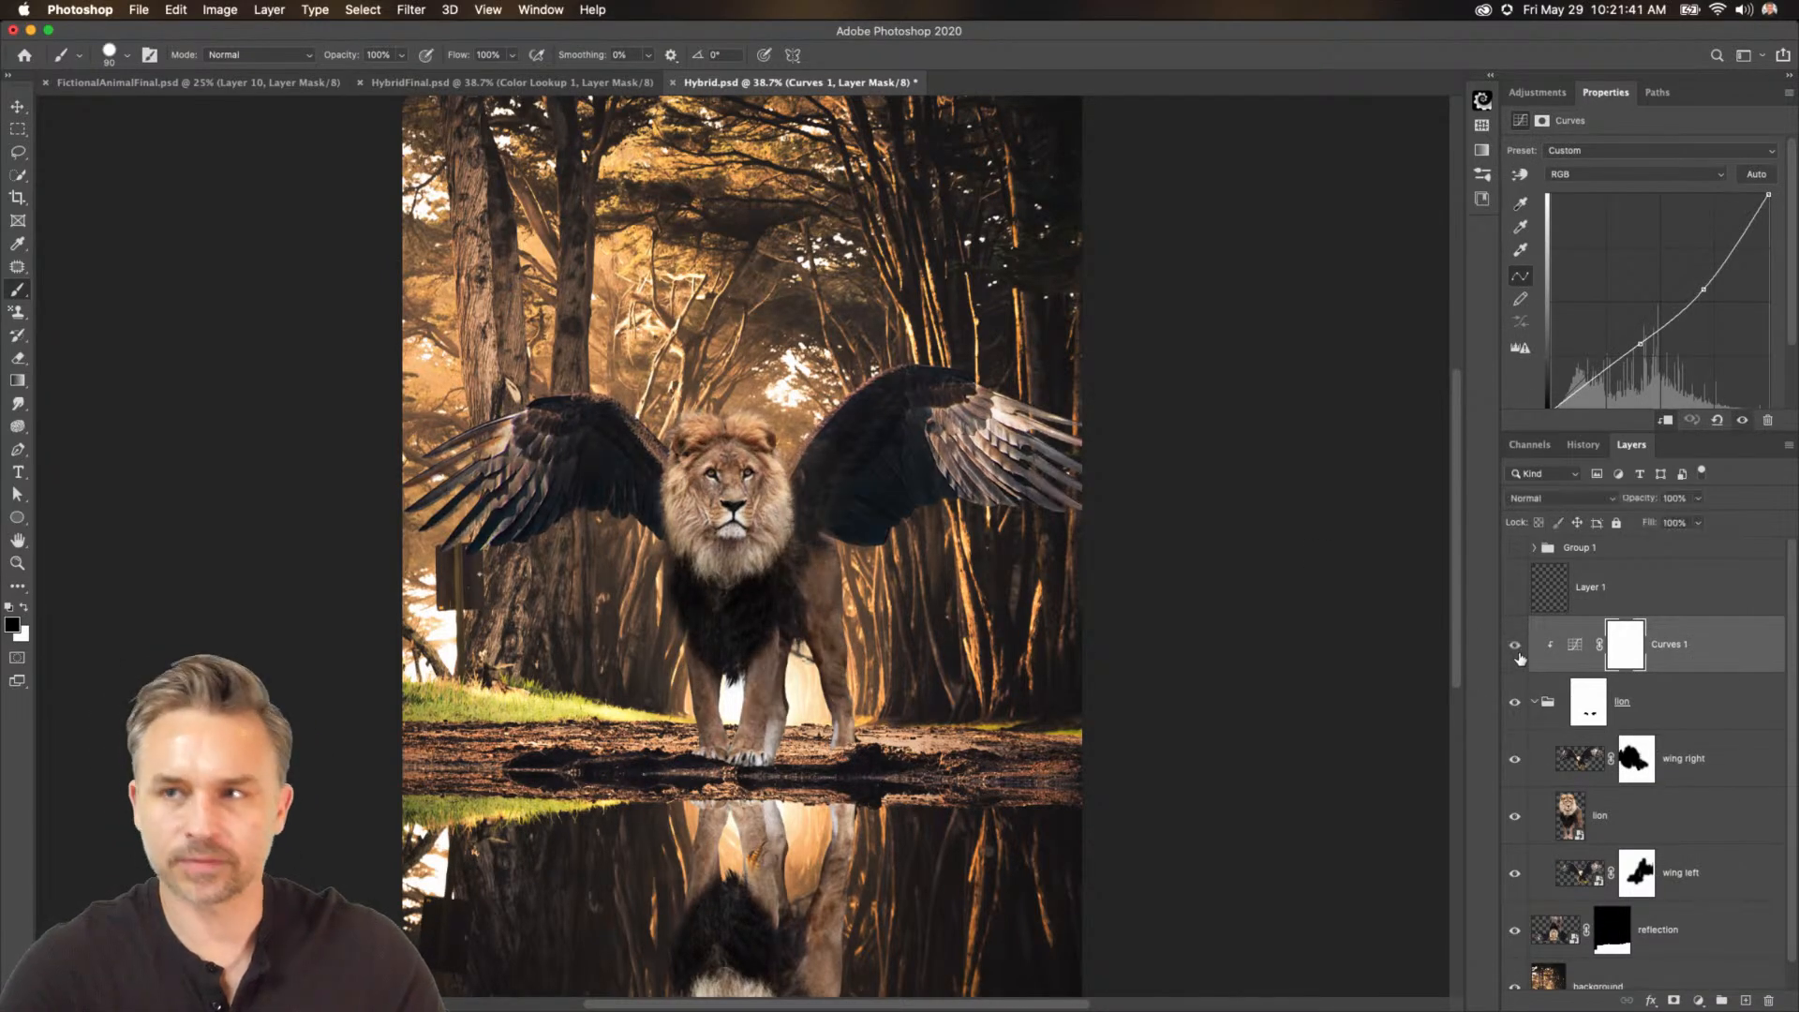
click(1517, 649)
click(1516, 649)
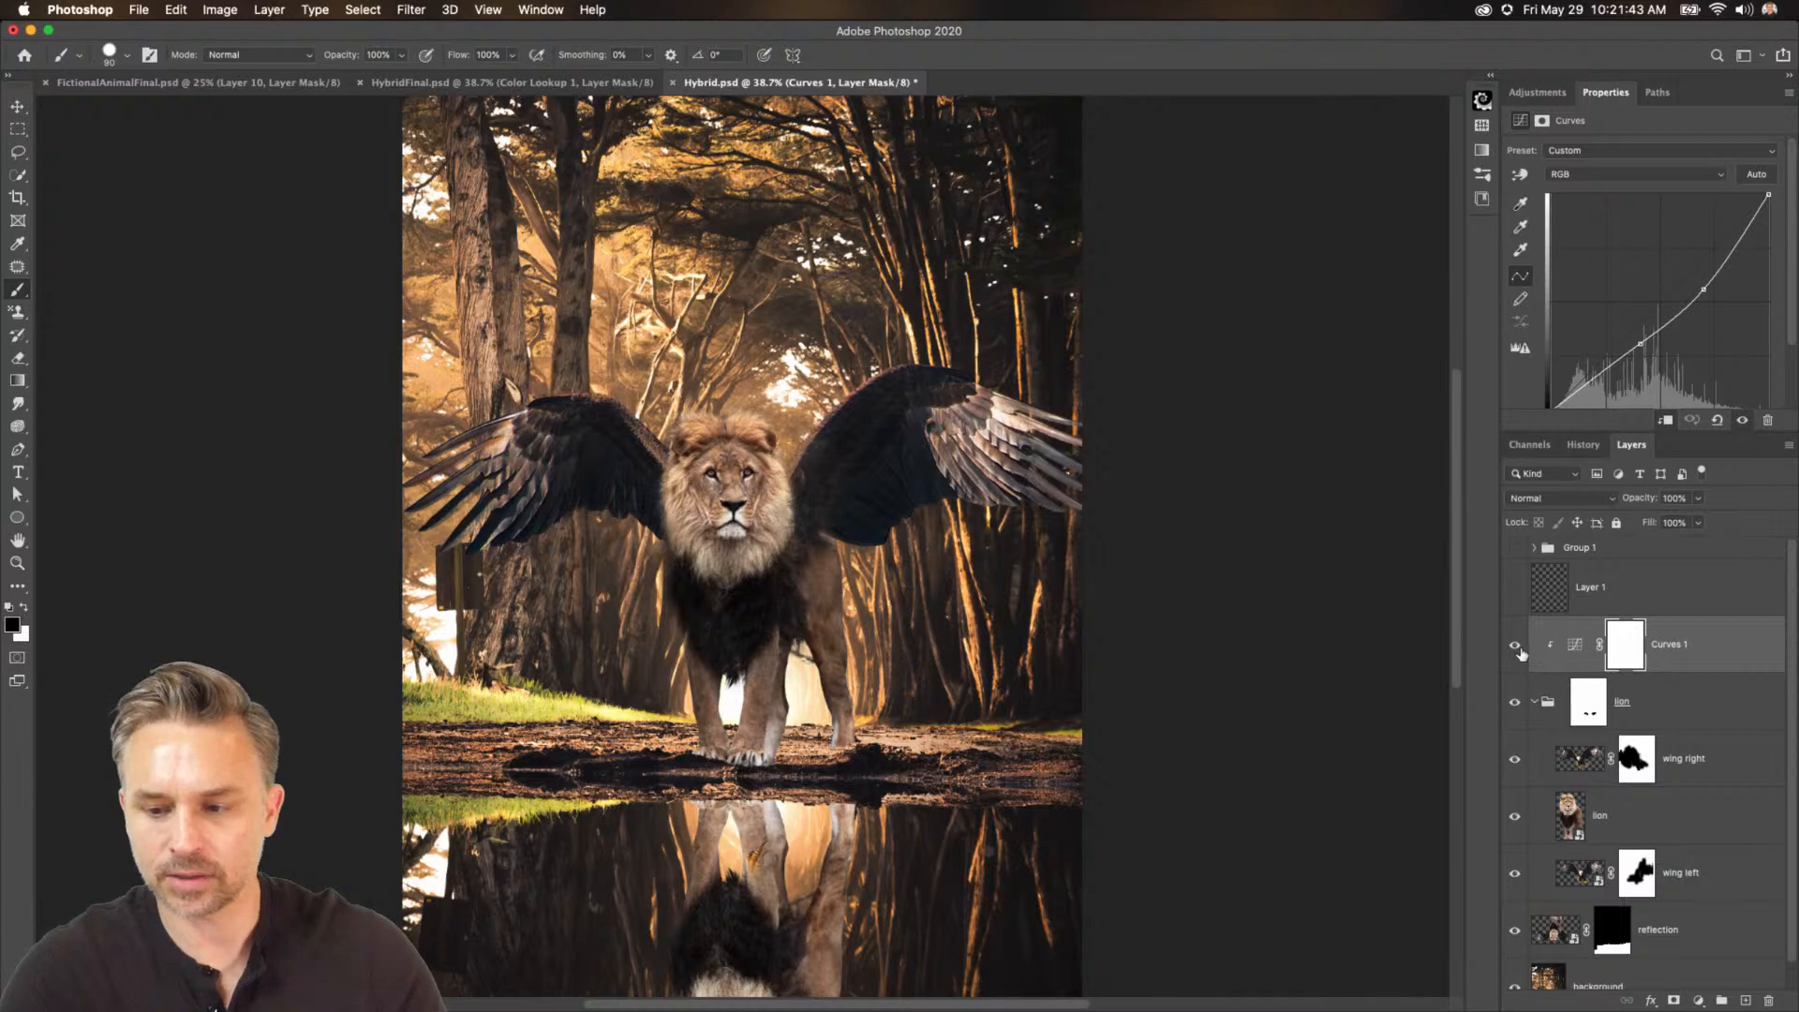
Paint black on the Curves 1 mask over the lion's chest to hide the adjustment there.
click(1535, 704)
click(1623, 653)
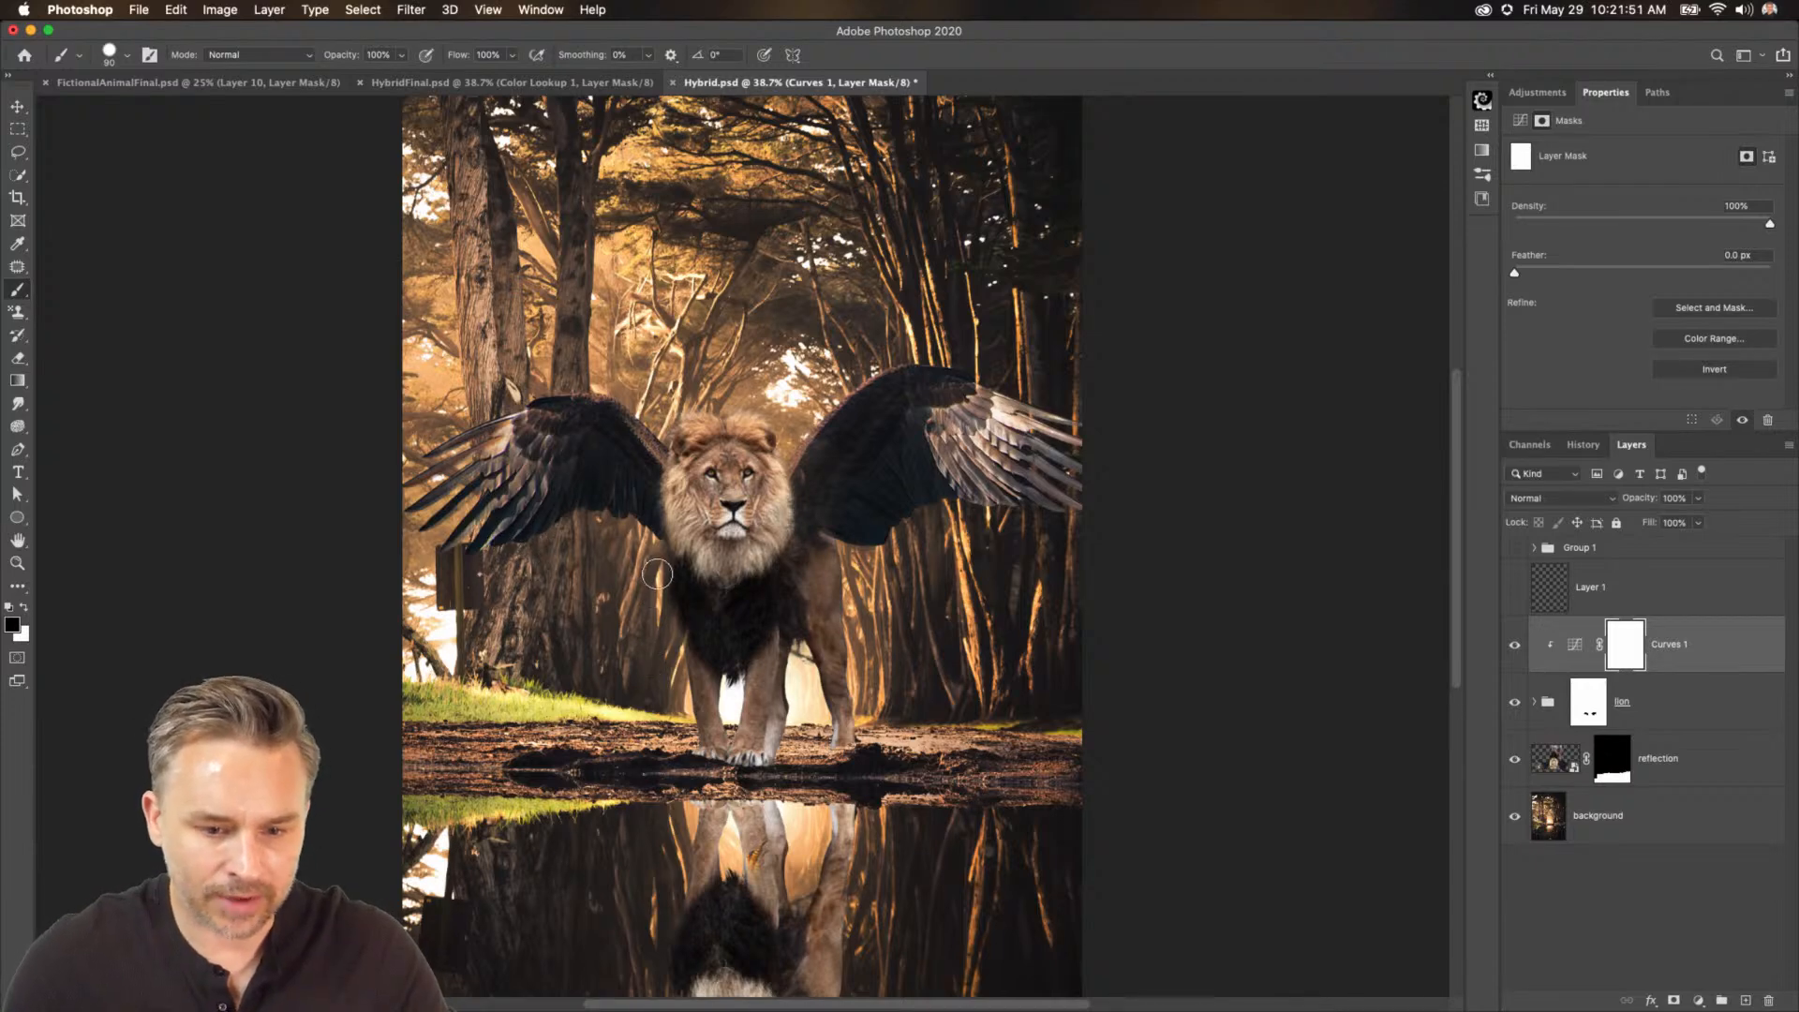
mouse_move(692, 750)
mouse_down()
mouse_move(769, 648)
mouse_move(794, 645)
mouse_move(799, 707)
mouse_move(792, 661)
mouse_up()
Pull the Curves 1 curve point further down to darken the lion more.
click(1576, 643)
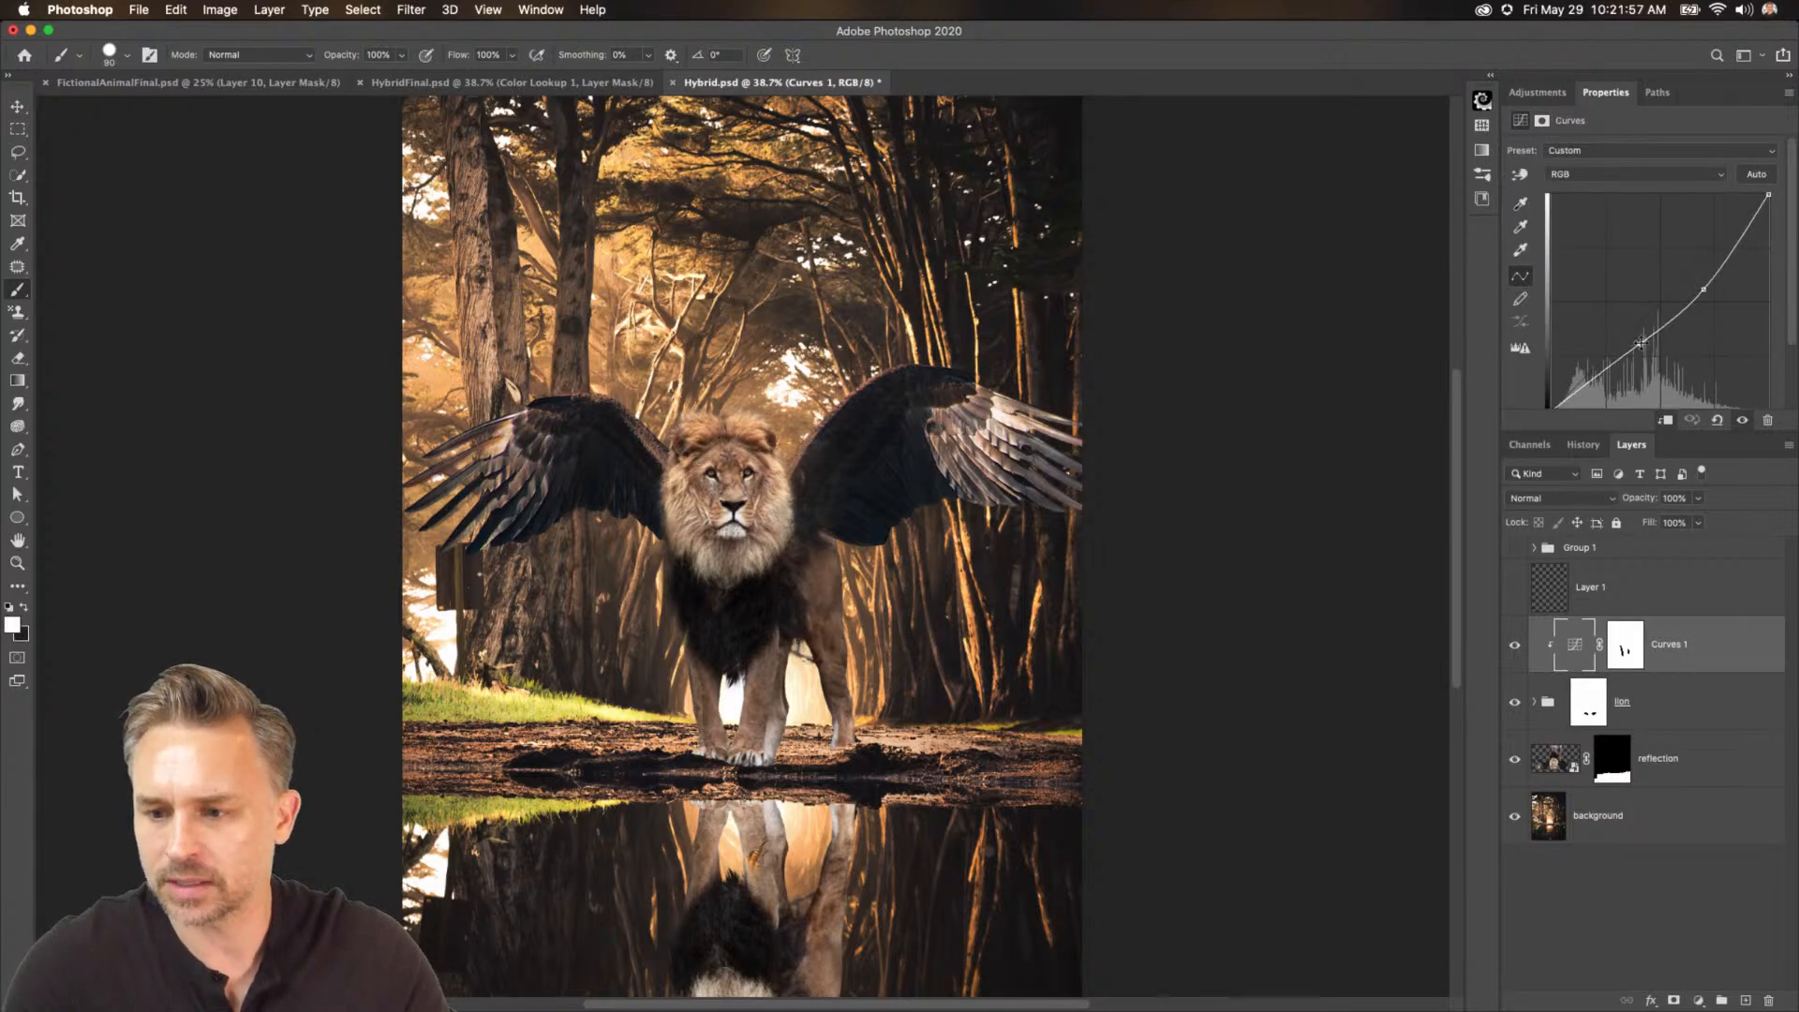
drag(1699, 292, 1714, 301)
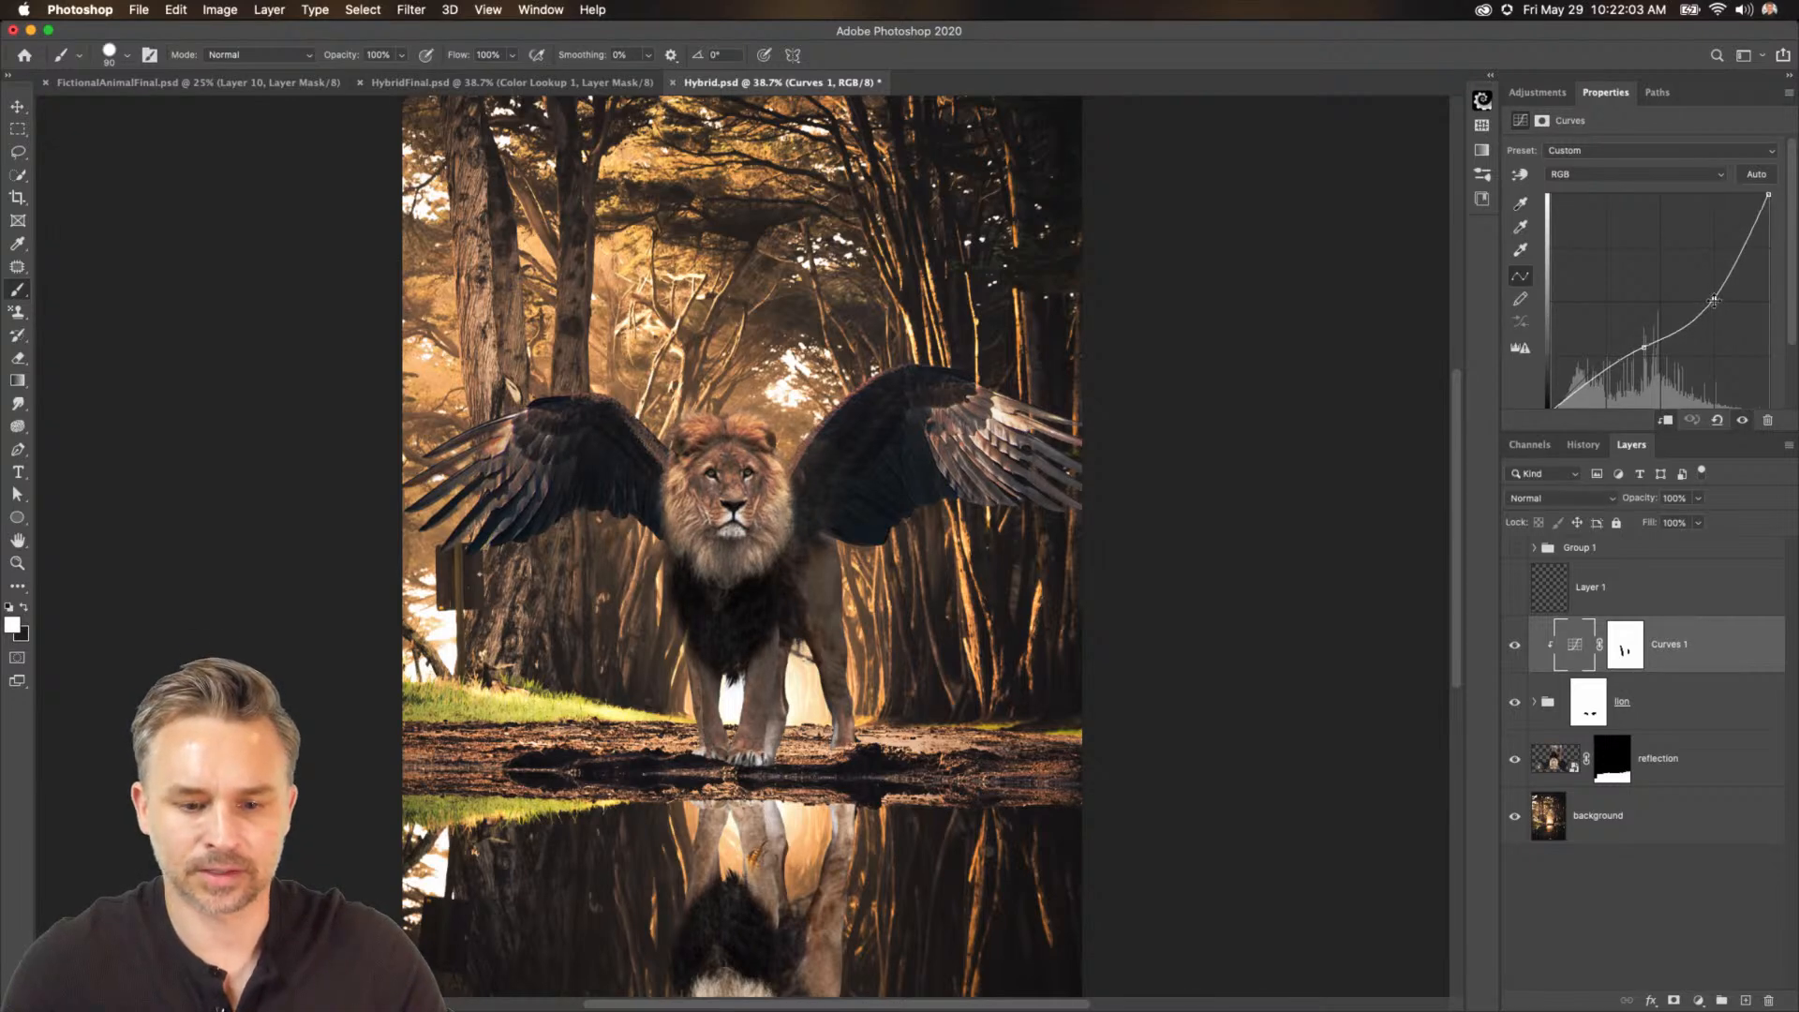
key(super+minus)
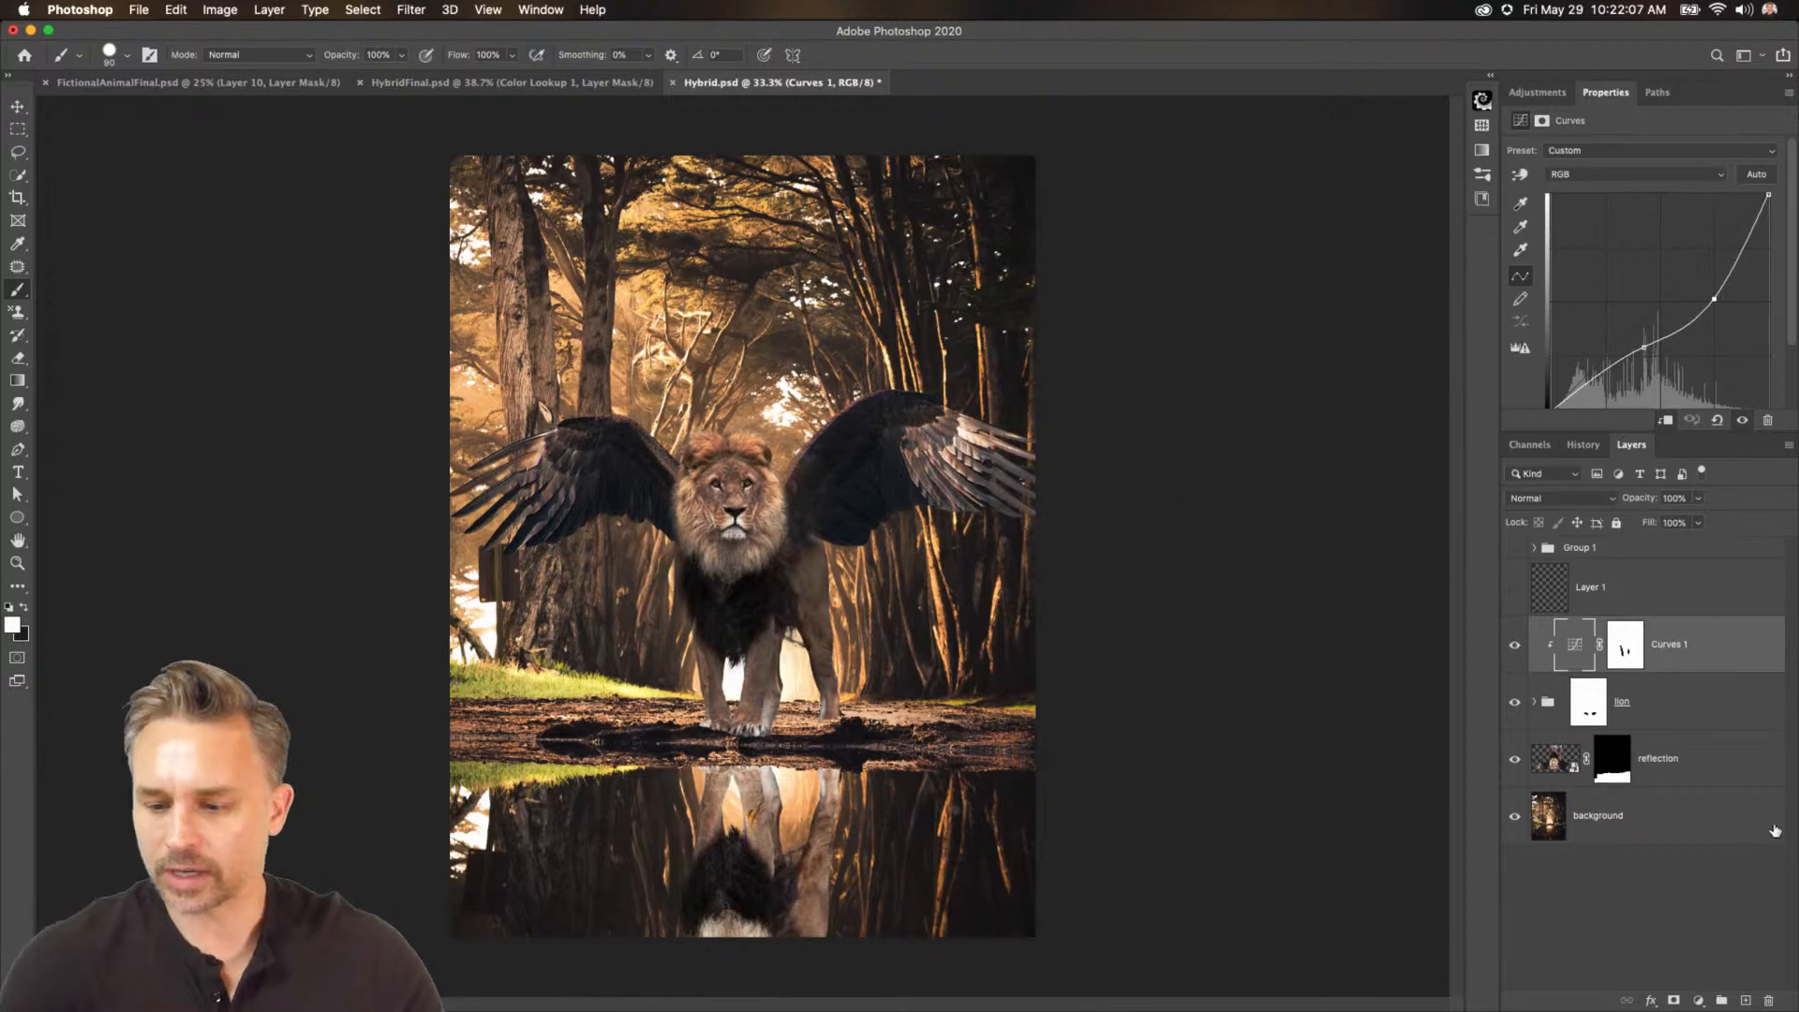
Move the reflection layer into the lion group.
click(1723, 776)
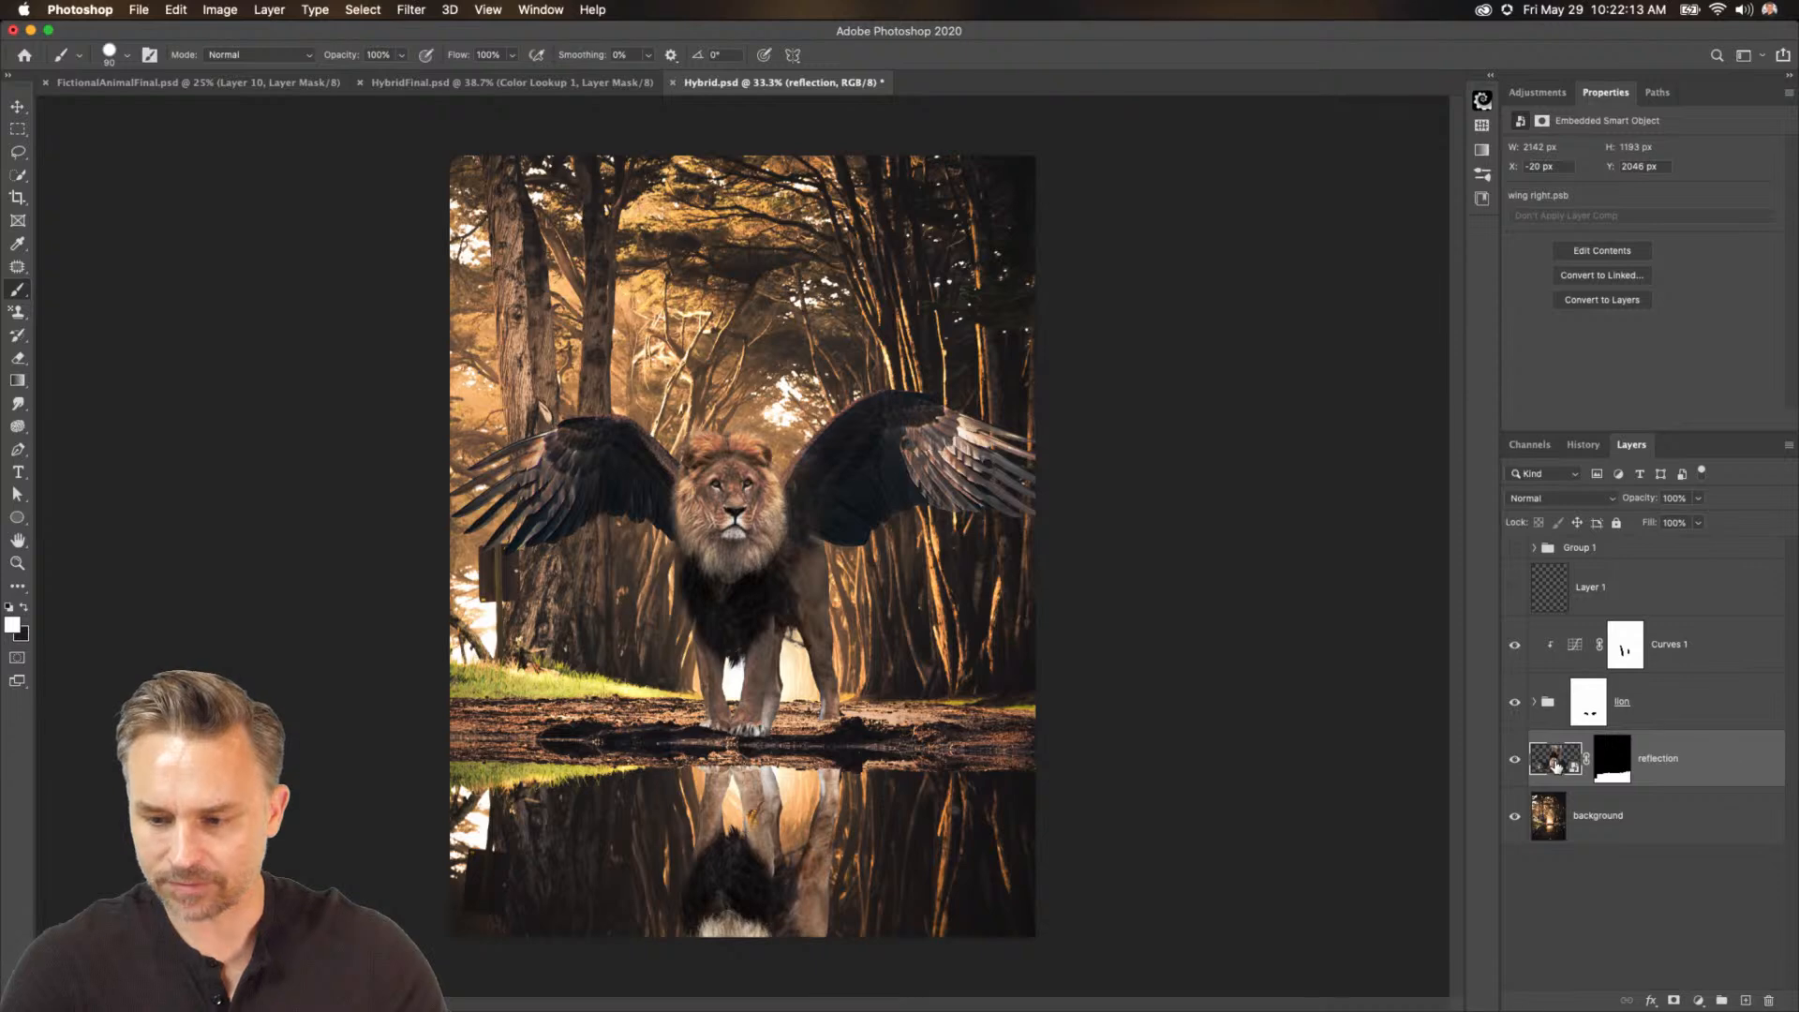
drag(1555, 764, 1605, 713)
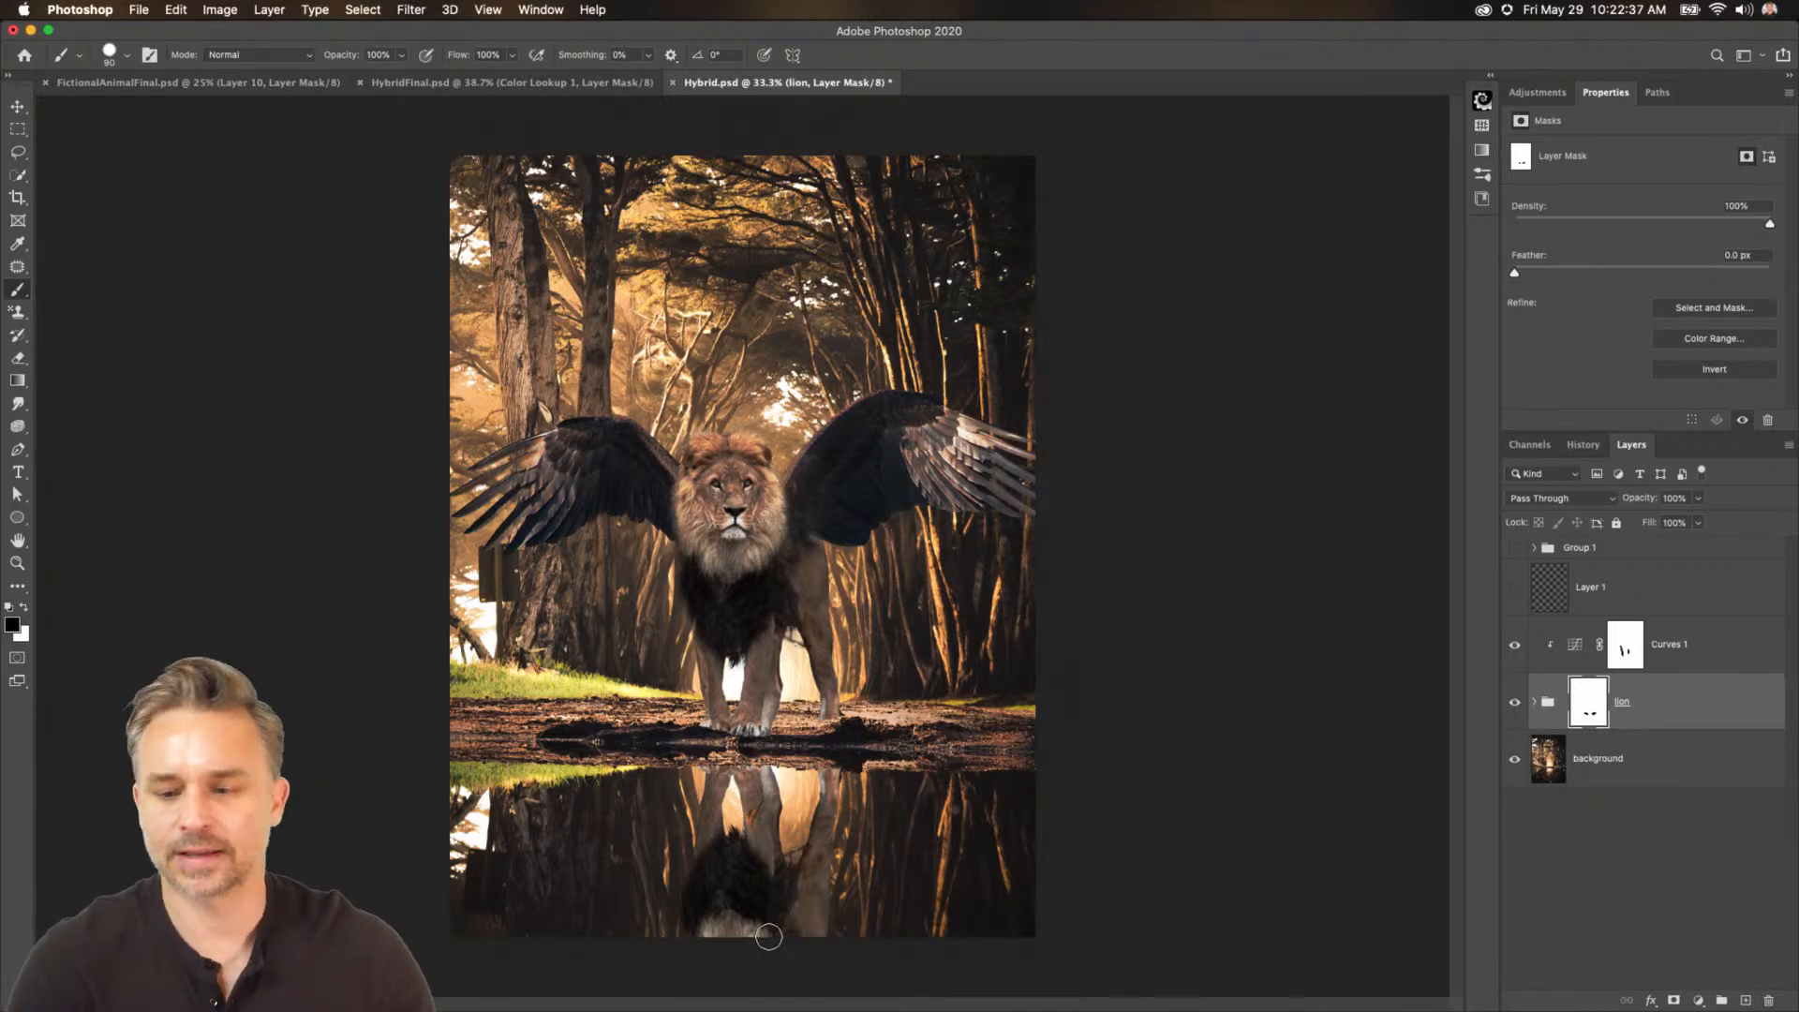
Duplicate the reflection layer to the top of the stack and delete the copy's layer mask.
click(1670, 647)
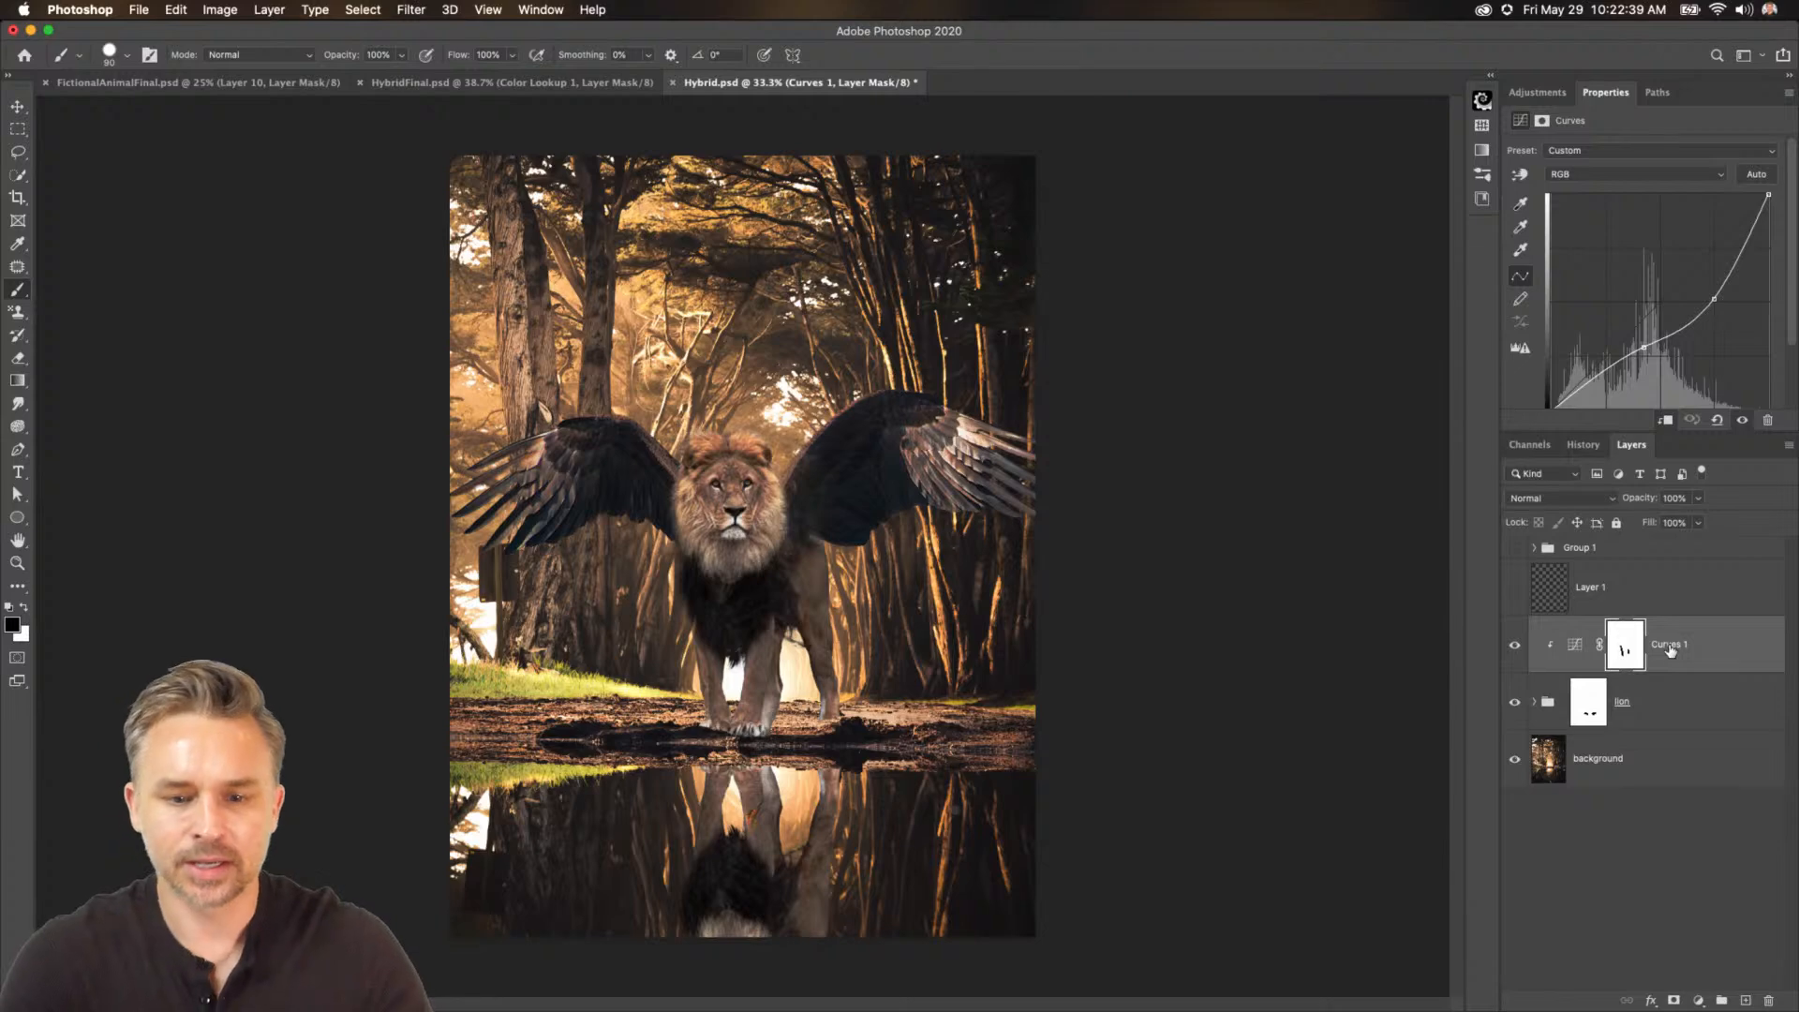
key(super+equal)
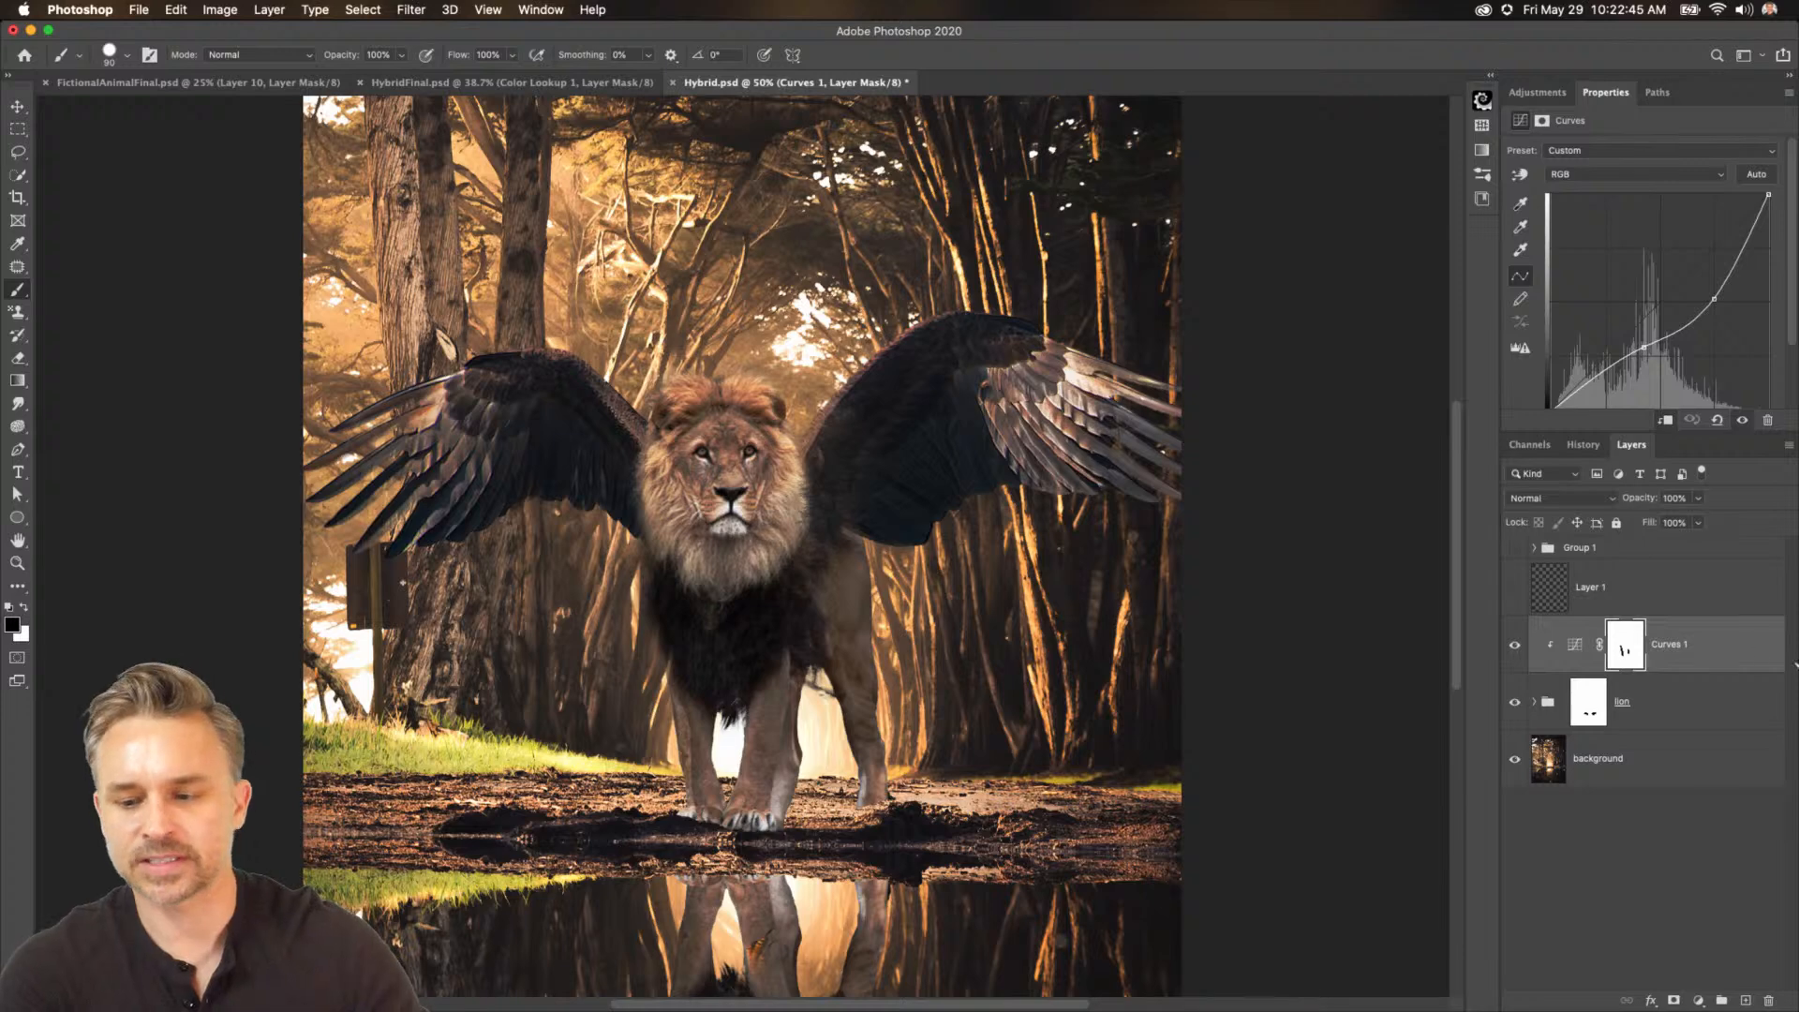
click(1534, 703)
click(1576, 761)
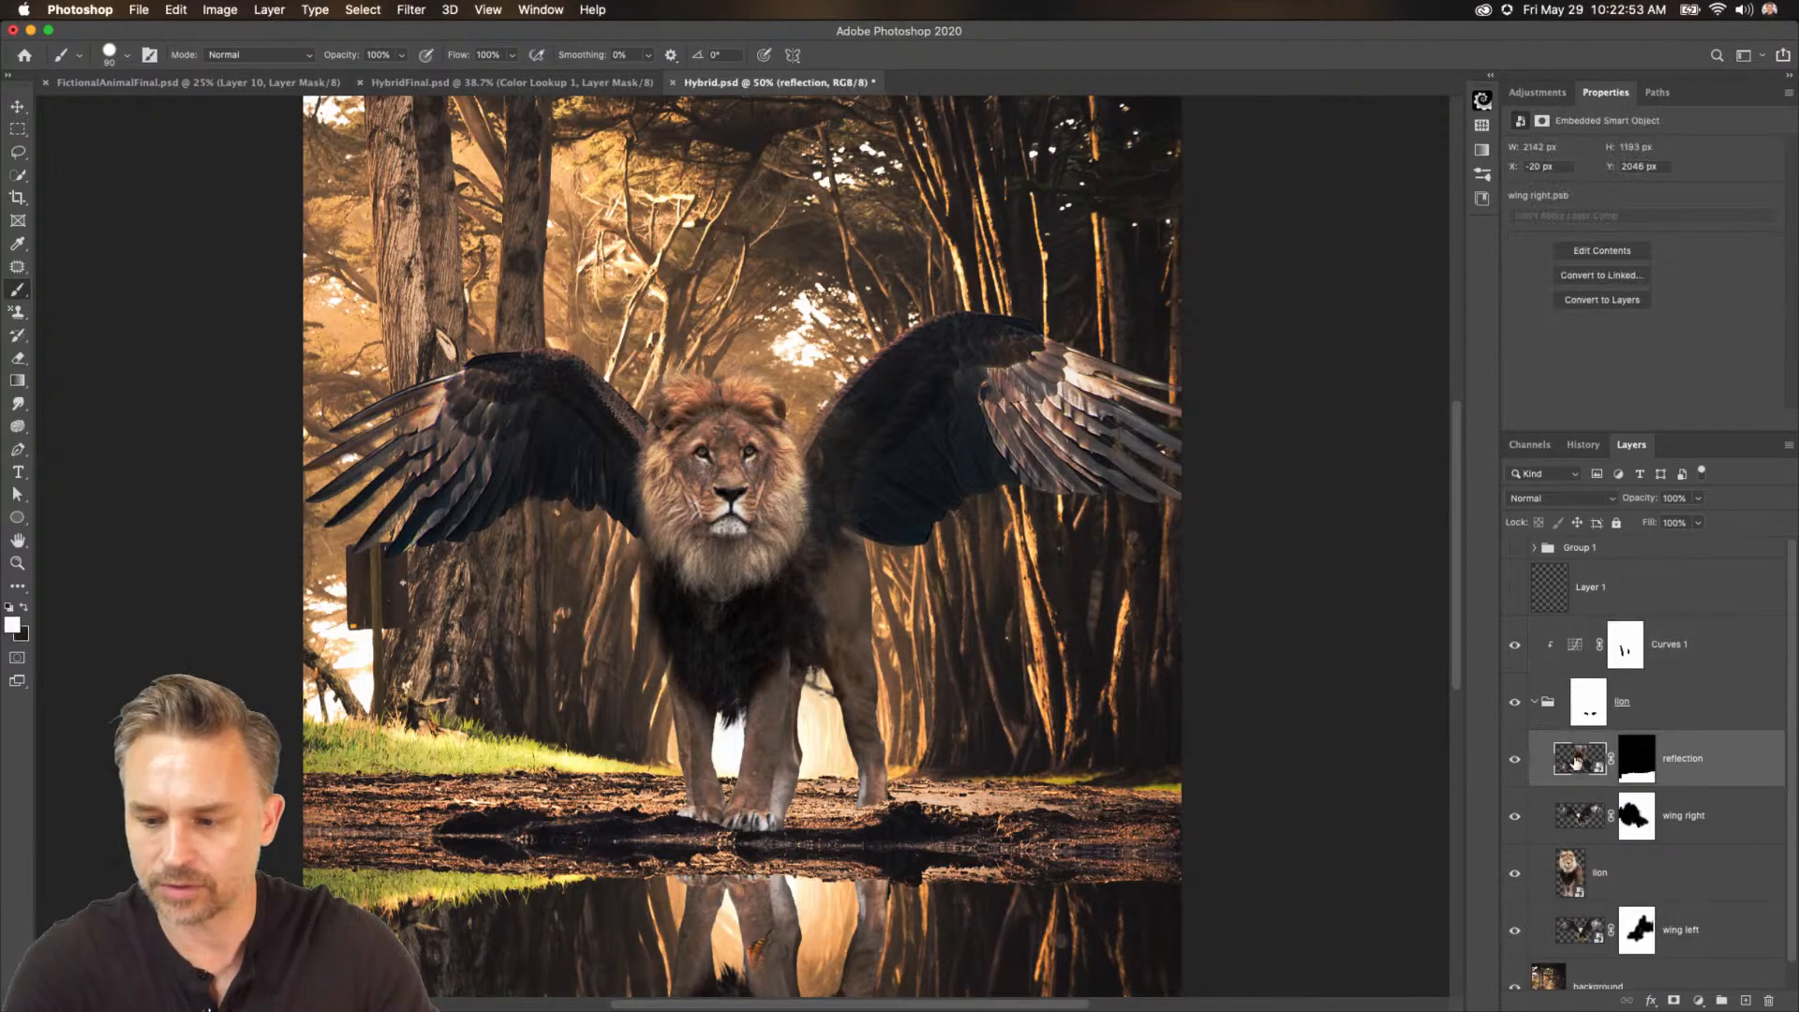
drag(1581, 764, 1614, 647)
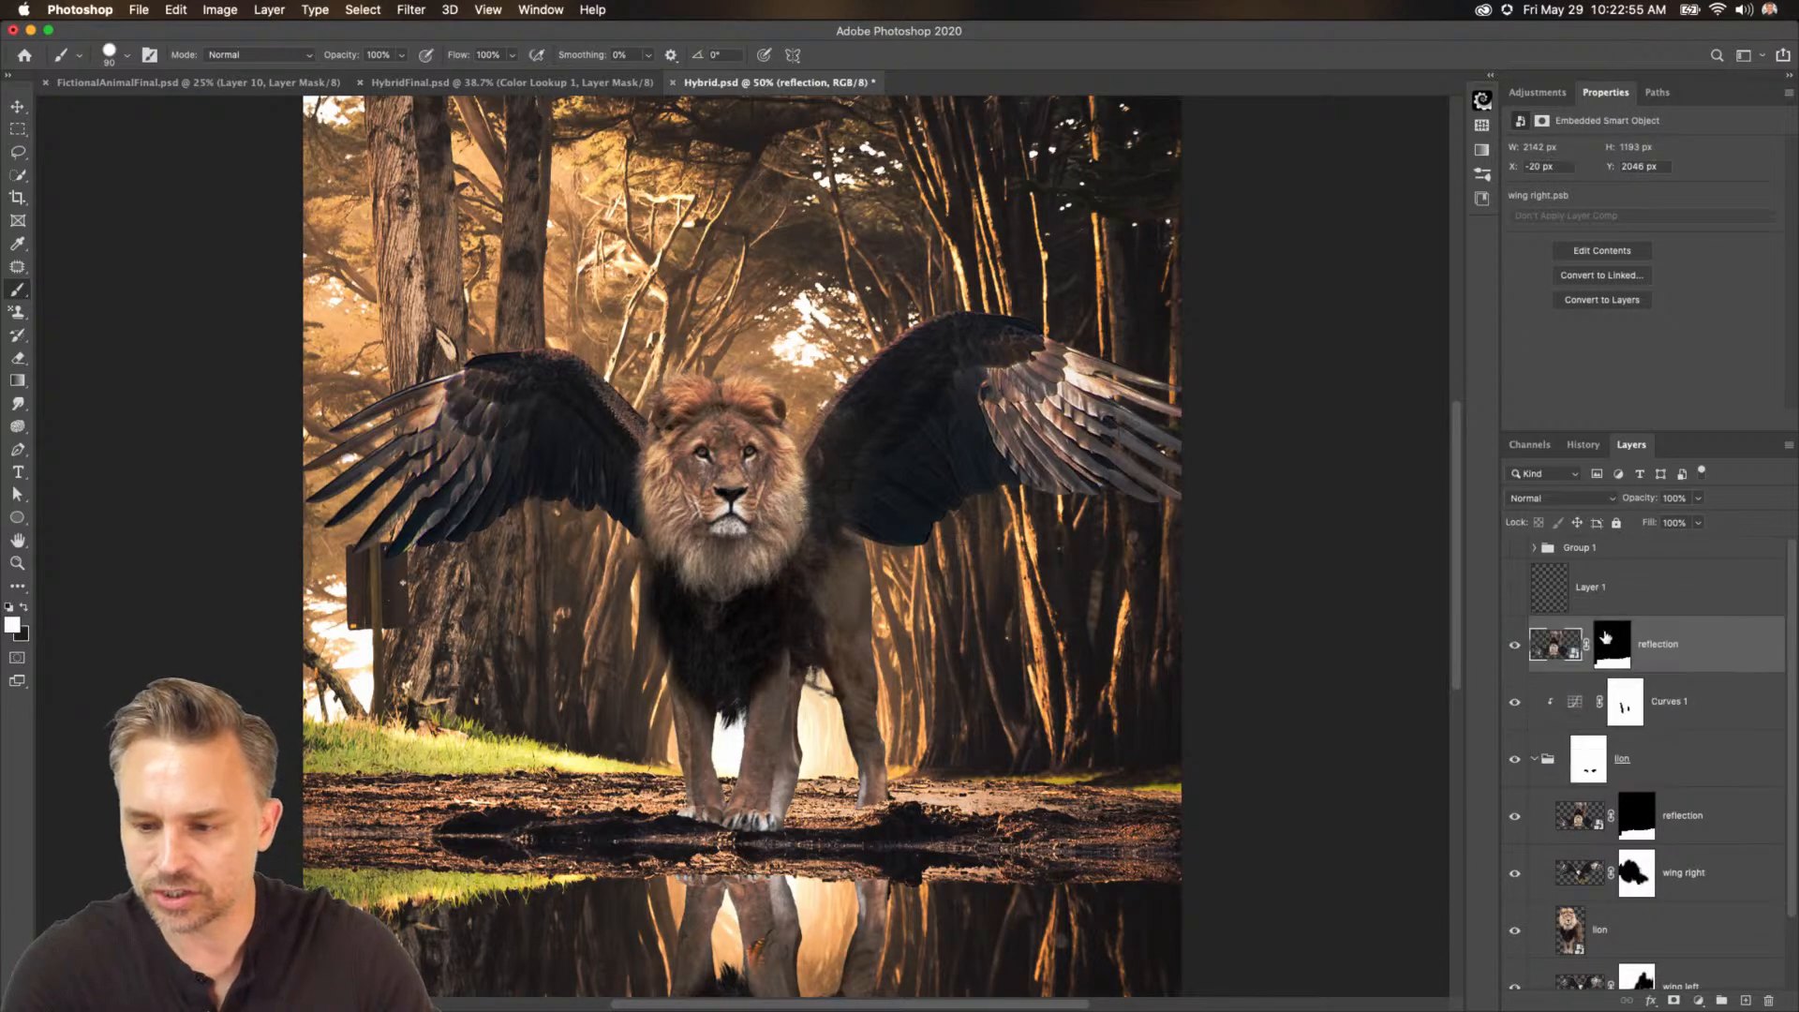
right_click(1617, 646)
click(1584, 675)
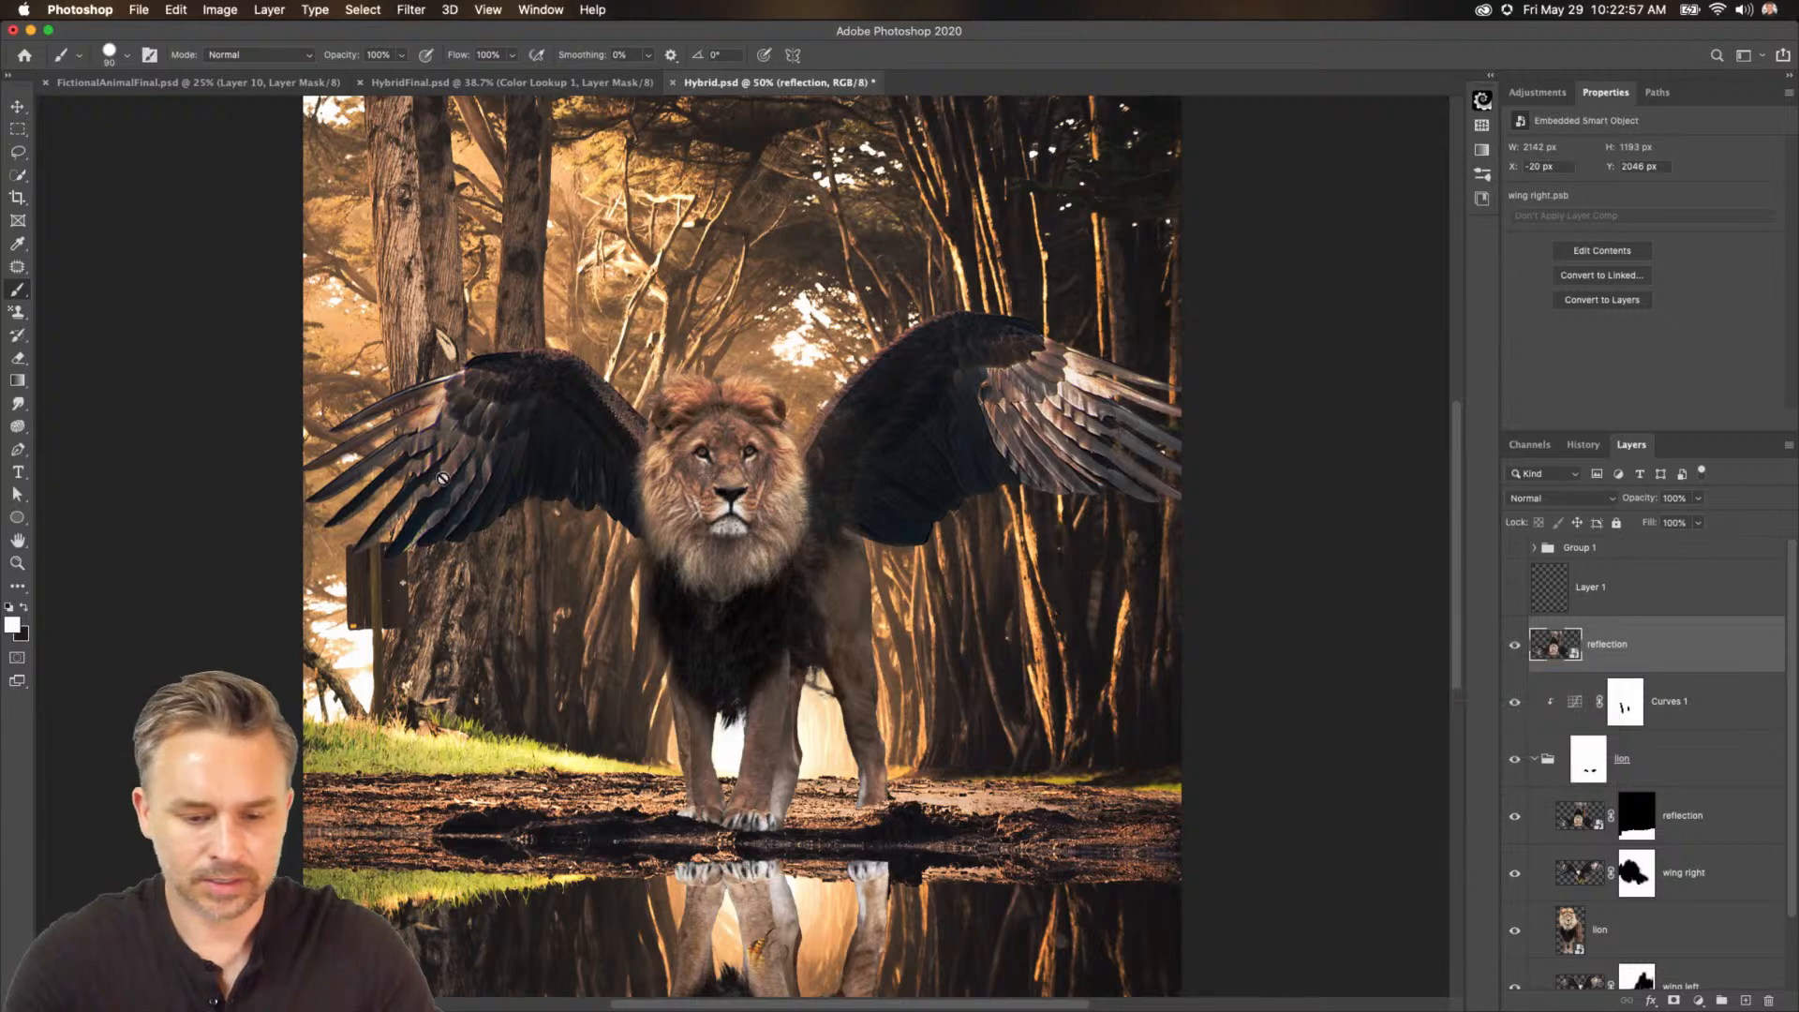
Move the flipped copy up over the lion and rename the layer shad.
click(18, 106)
mouse_move(417, 651)
mouse_down()
mouse_move(413, 131)
mouse_move(273, 249)
mouse_move(366, 354)
mouse_move(386, 167)
mouse_up()
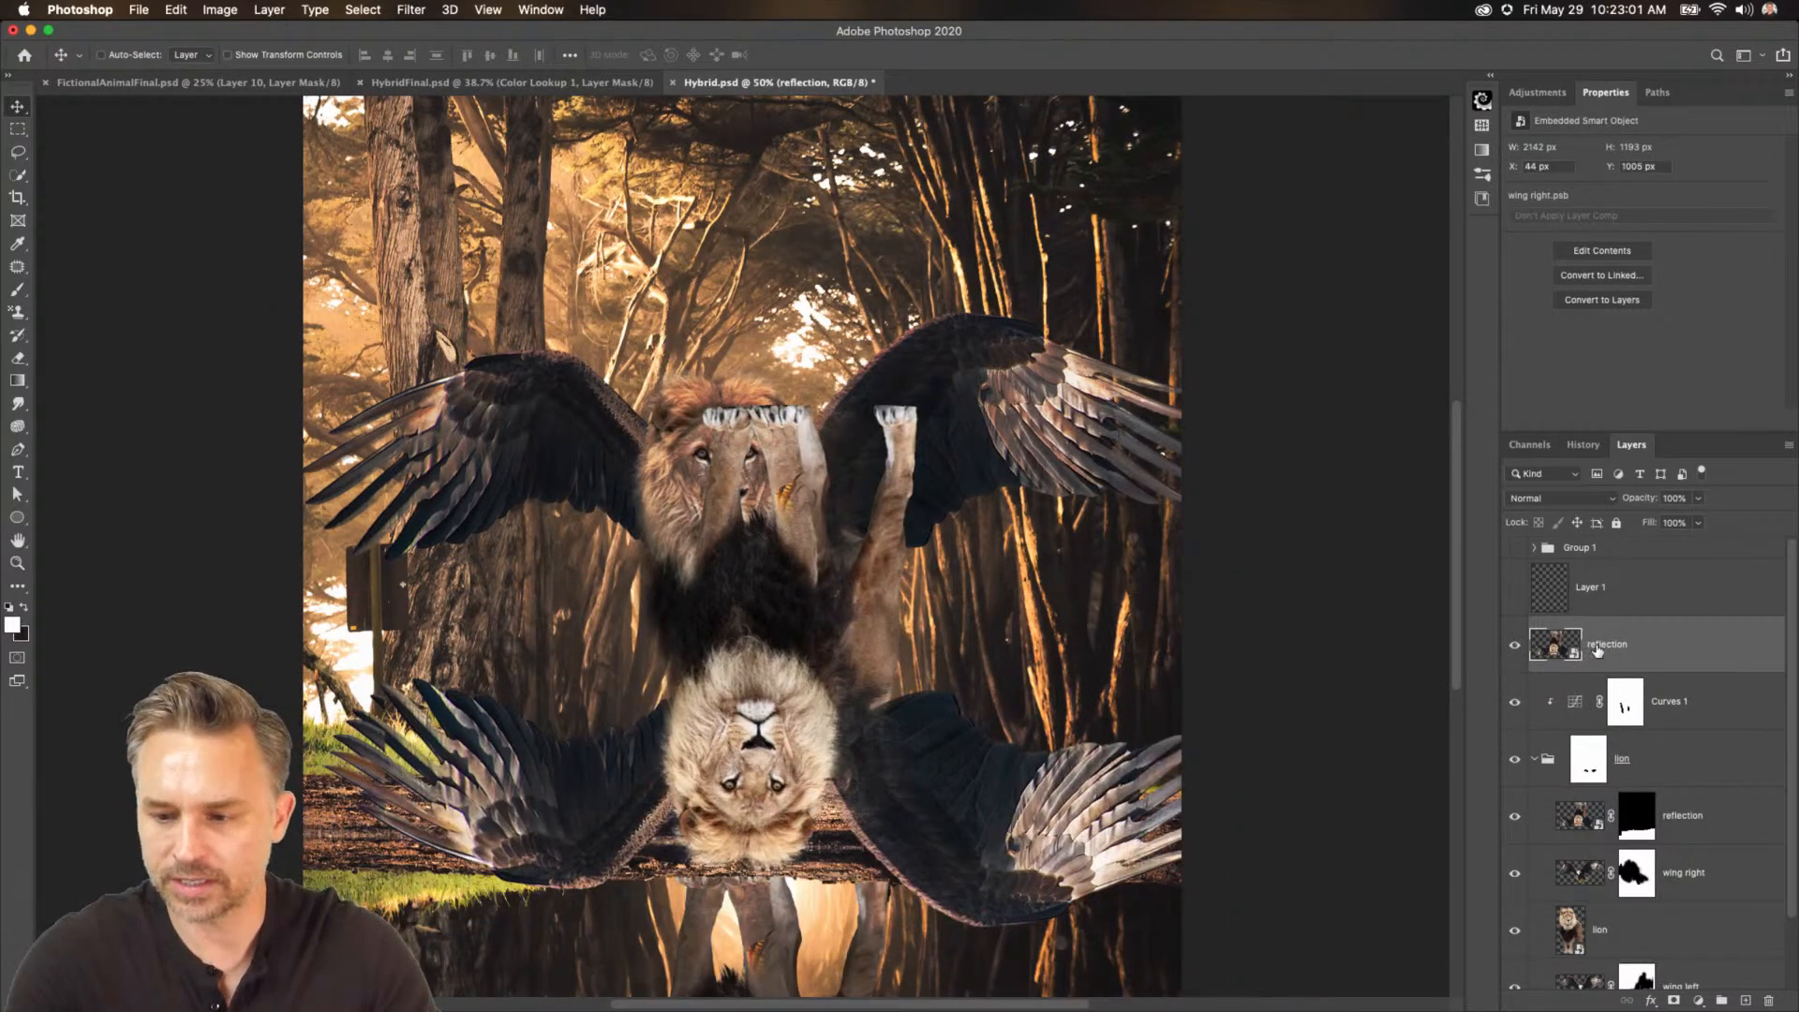
text(shad)
key(Return)
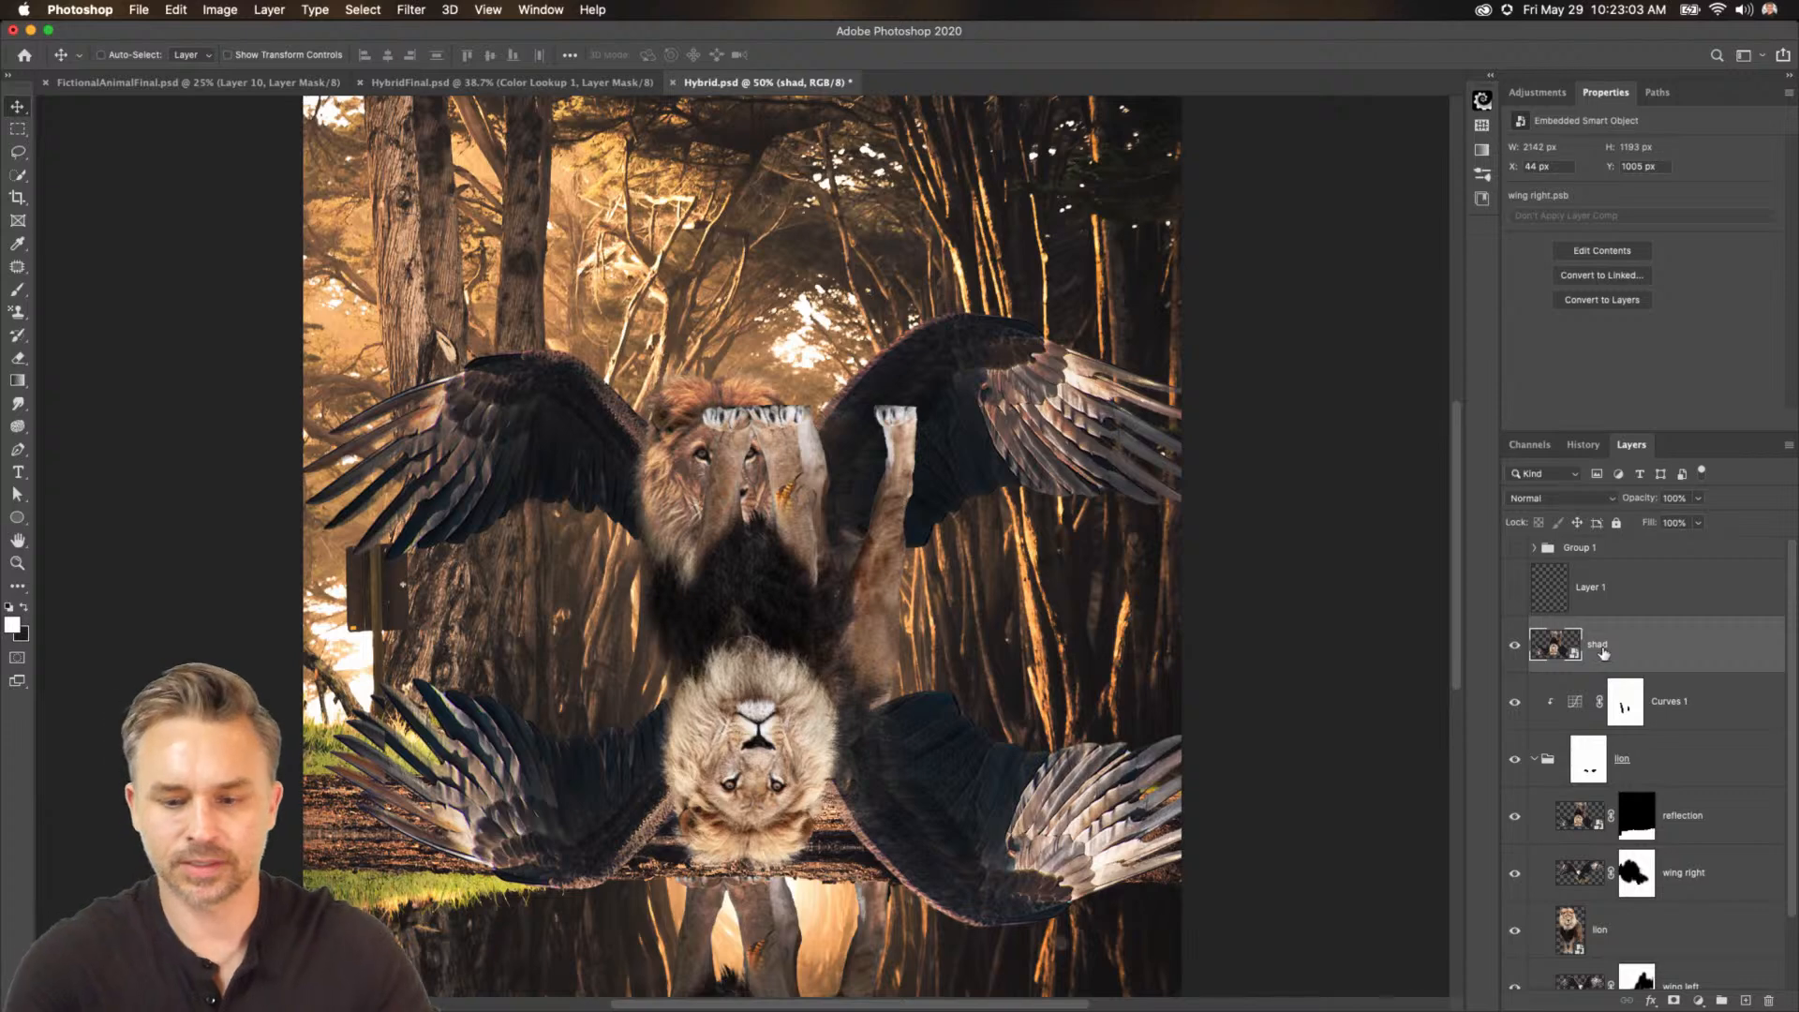
Add a Color Overlay style to the shad layer using a dark colour sampled from the image.
double_click(1680, 652)
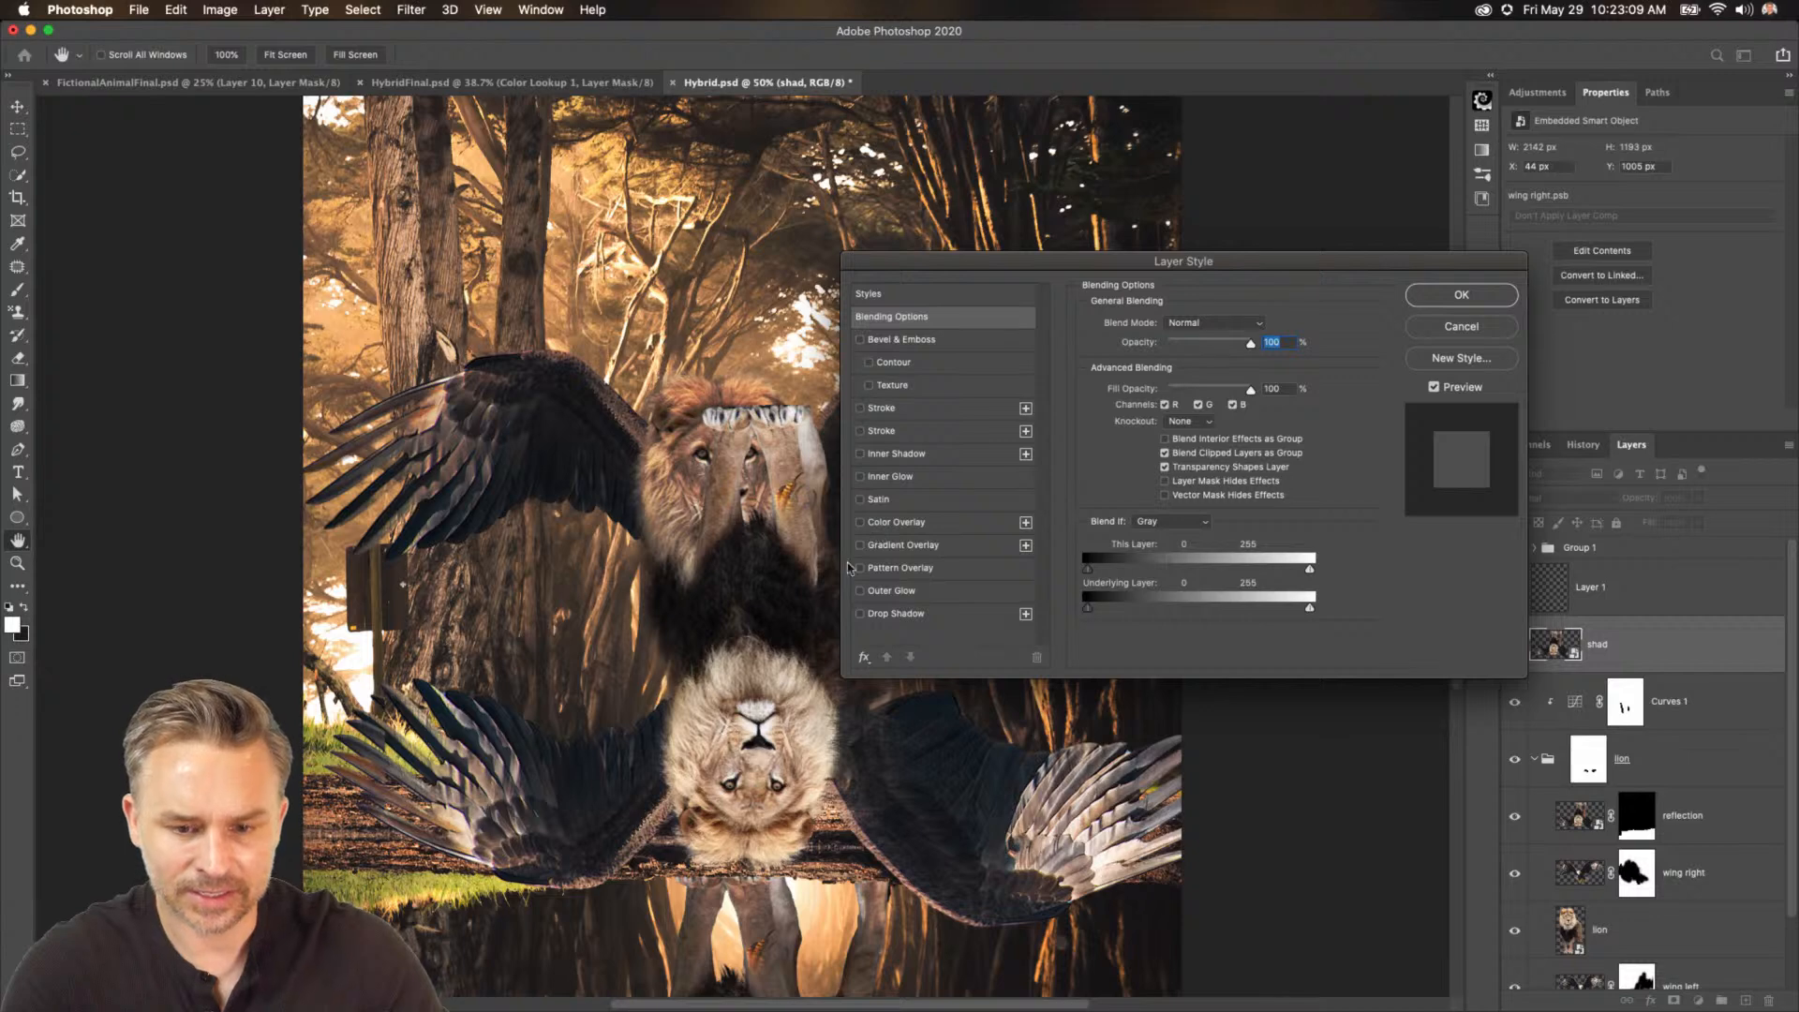
click(860, 523)
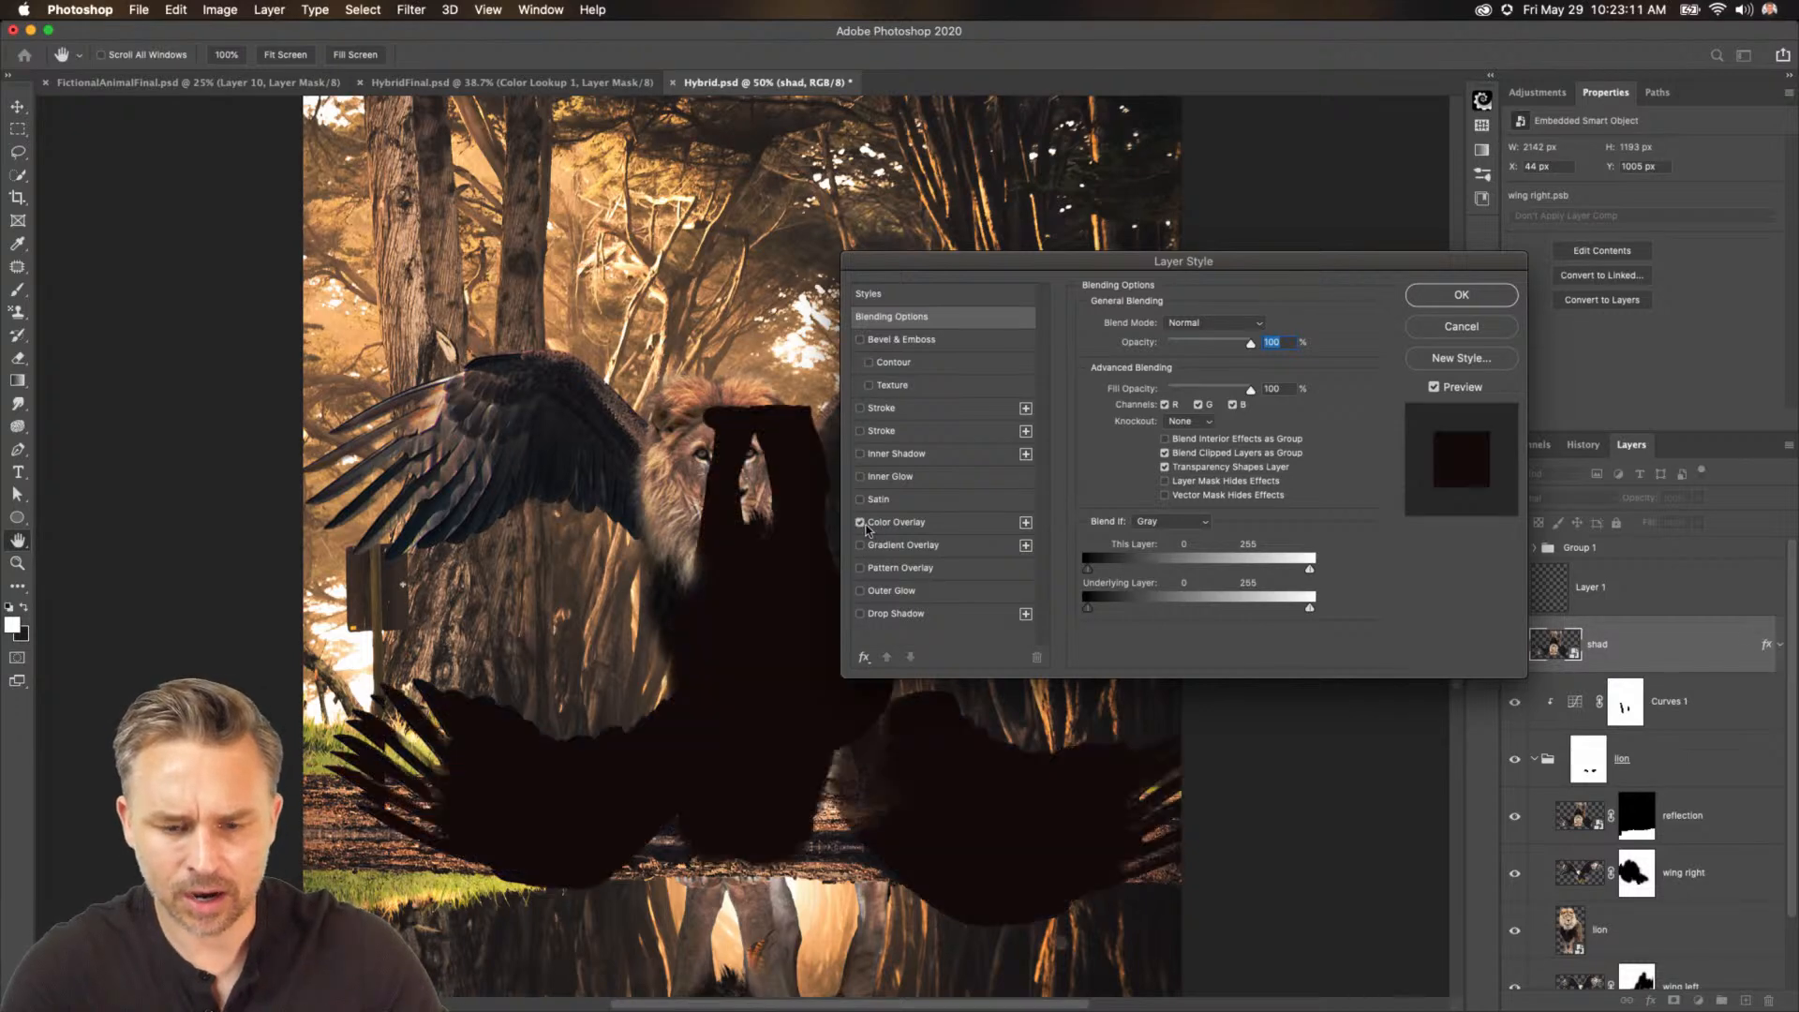
click(896, 522)
click(1261, 325)
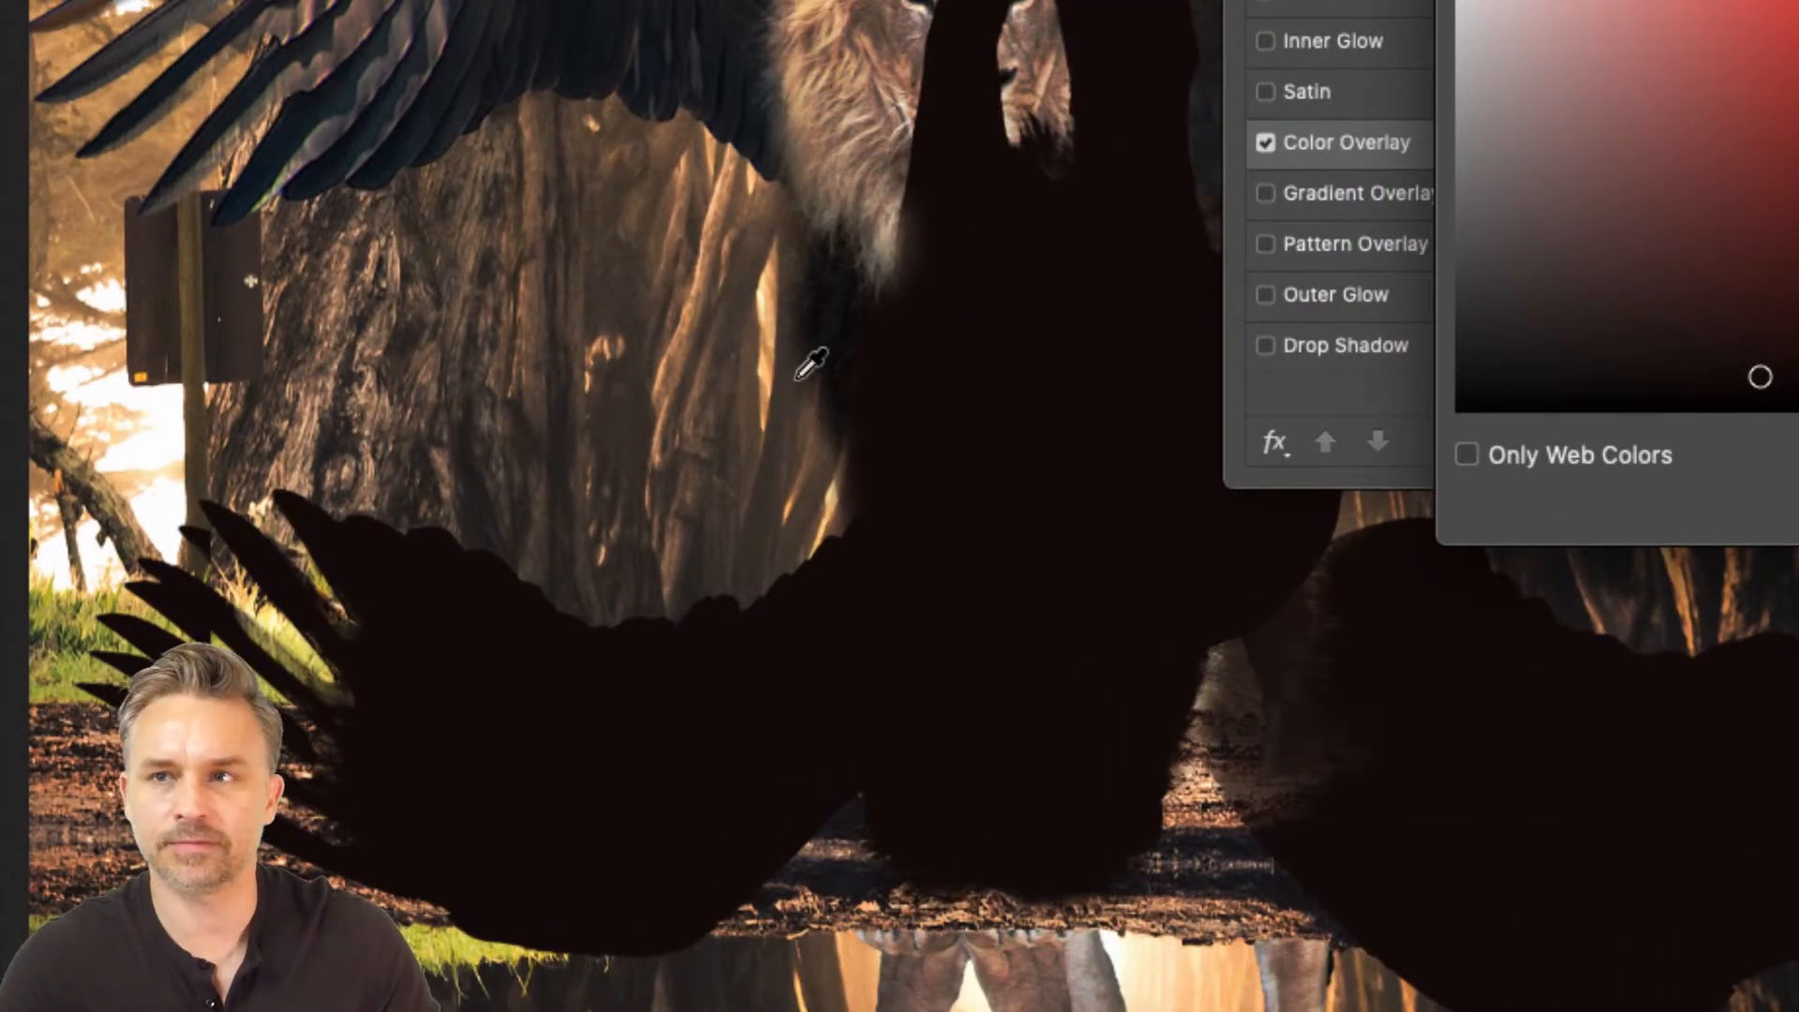
click(475, 513)
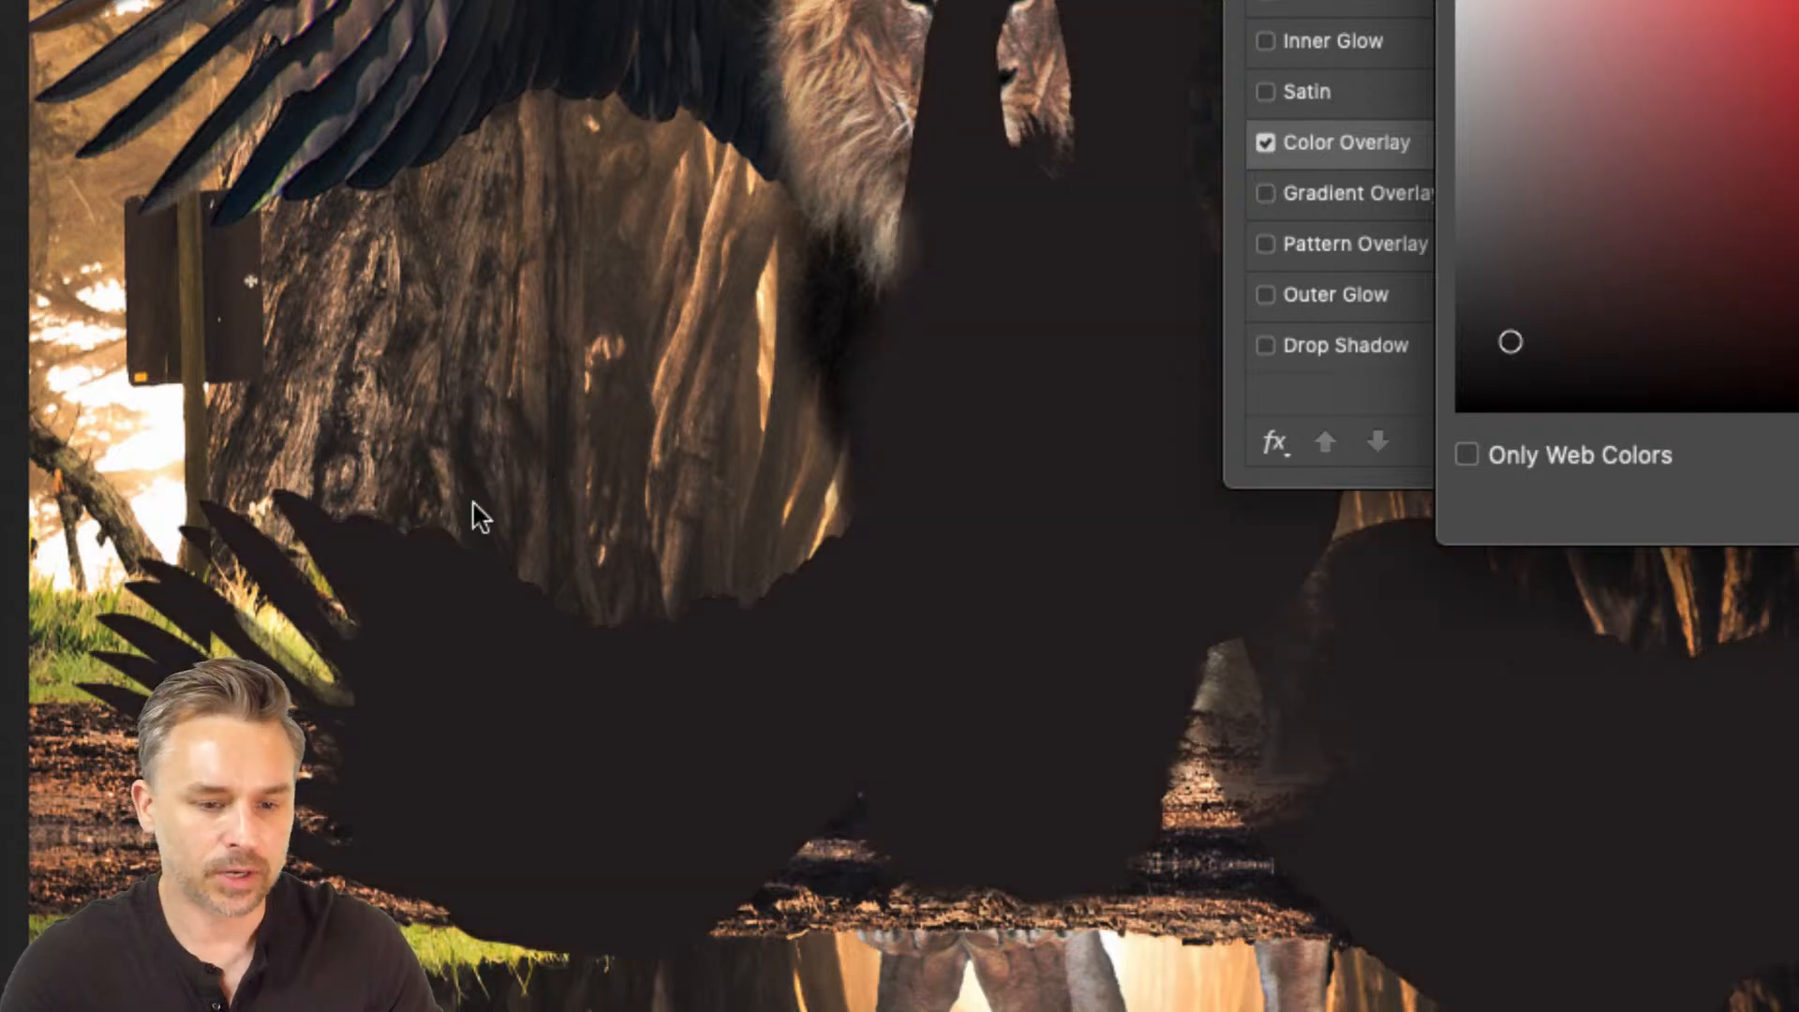
click(1207, 843)
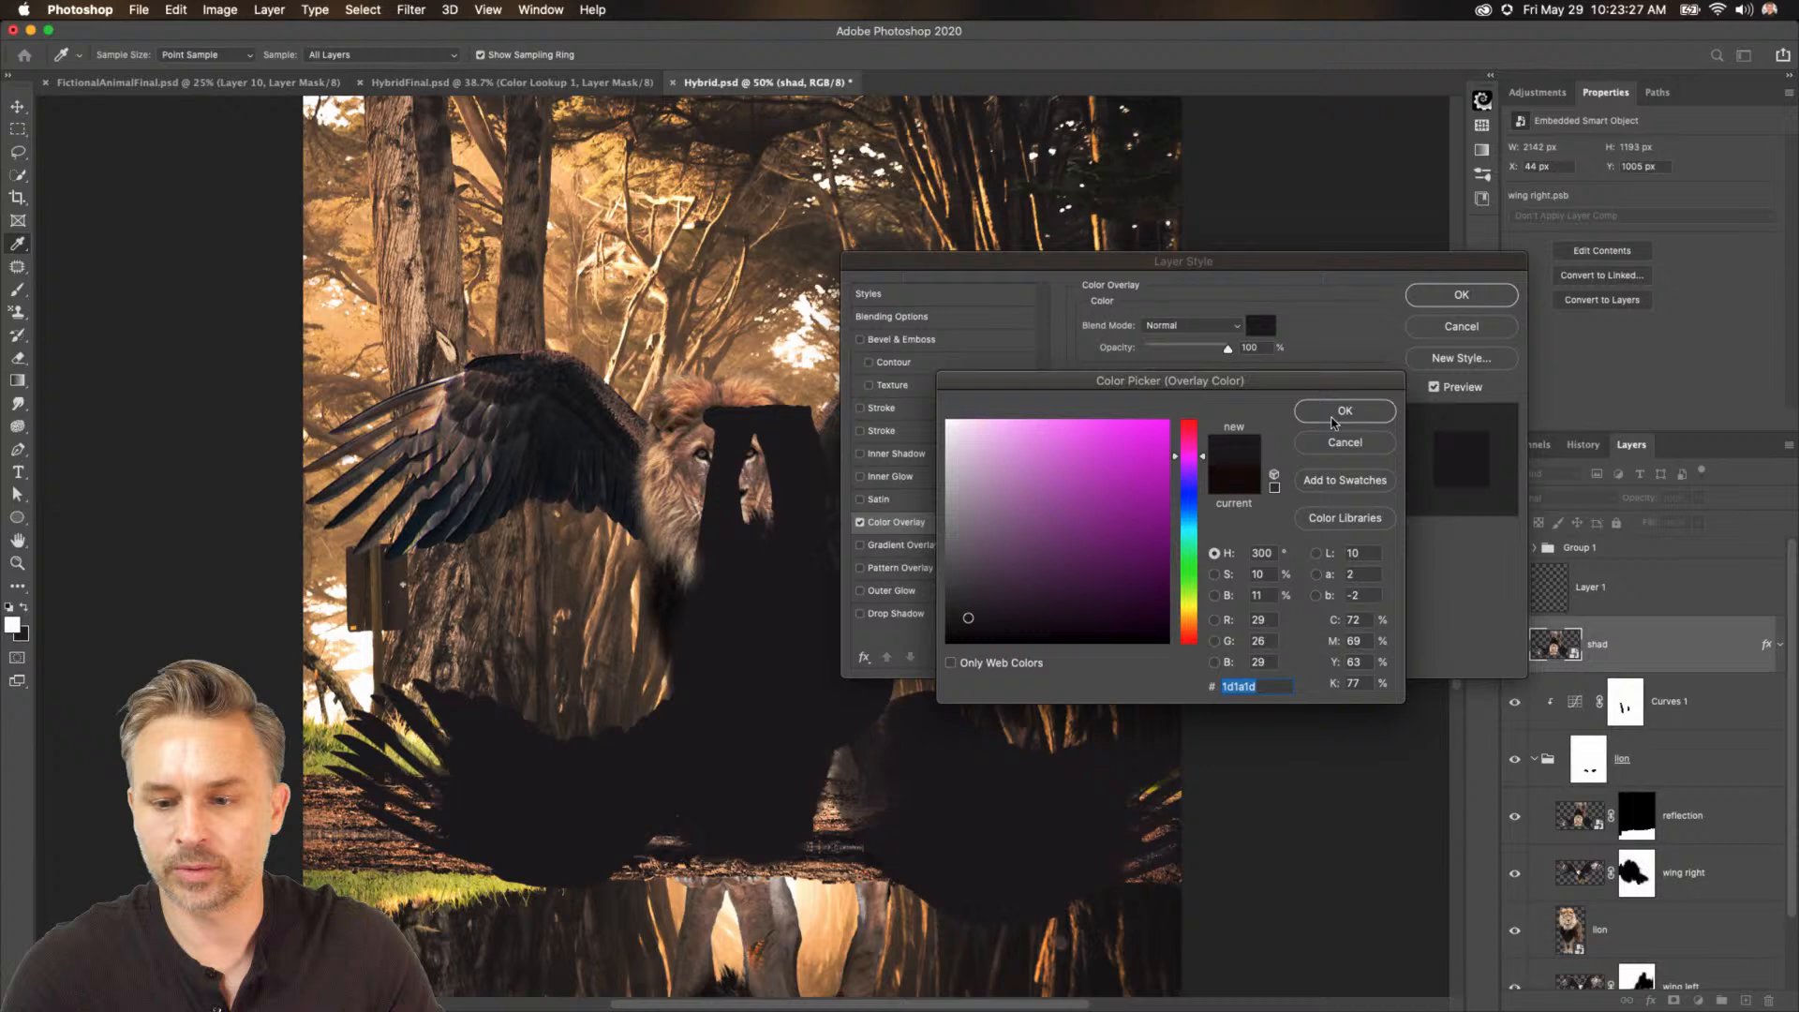
click(1346, 413)
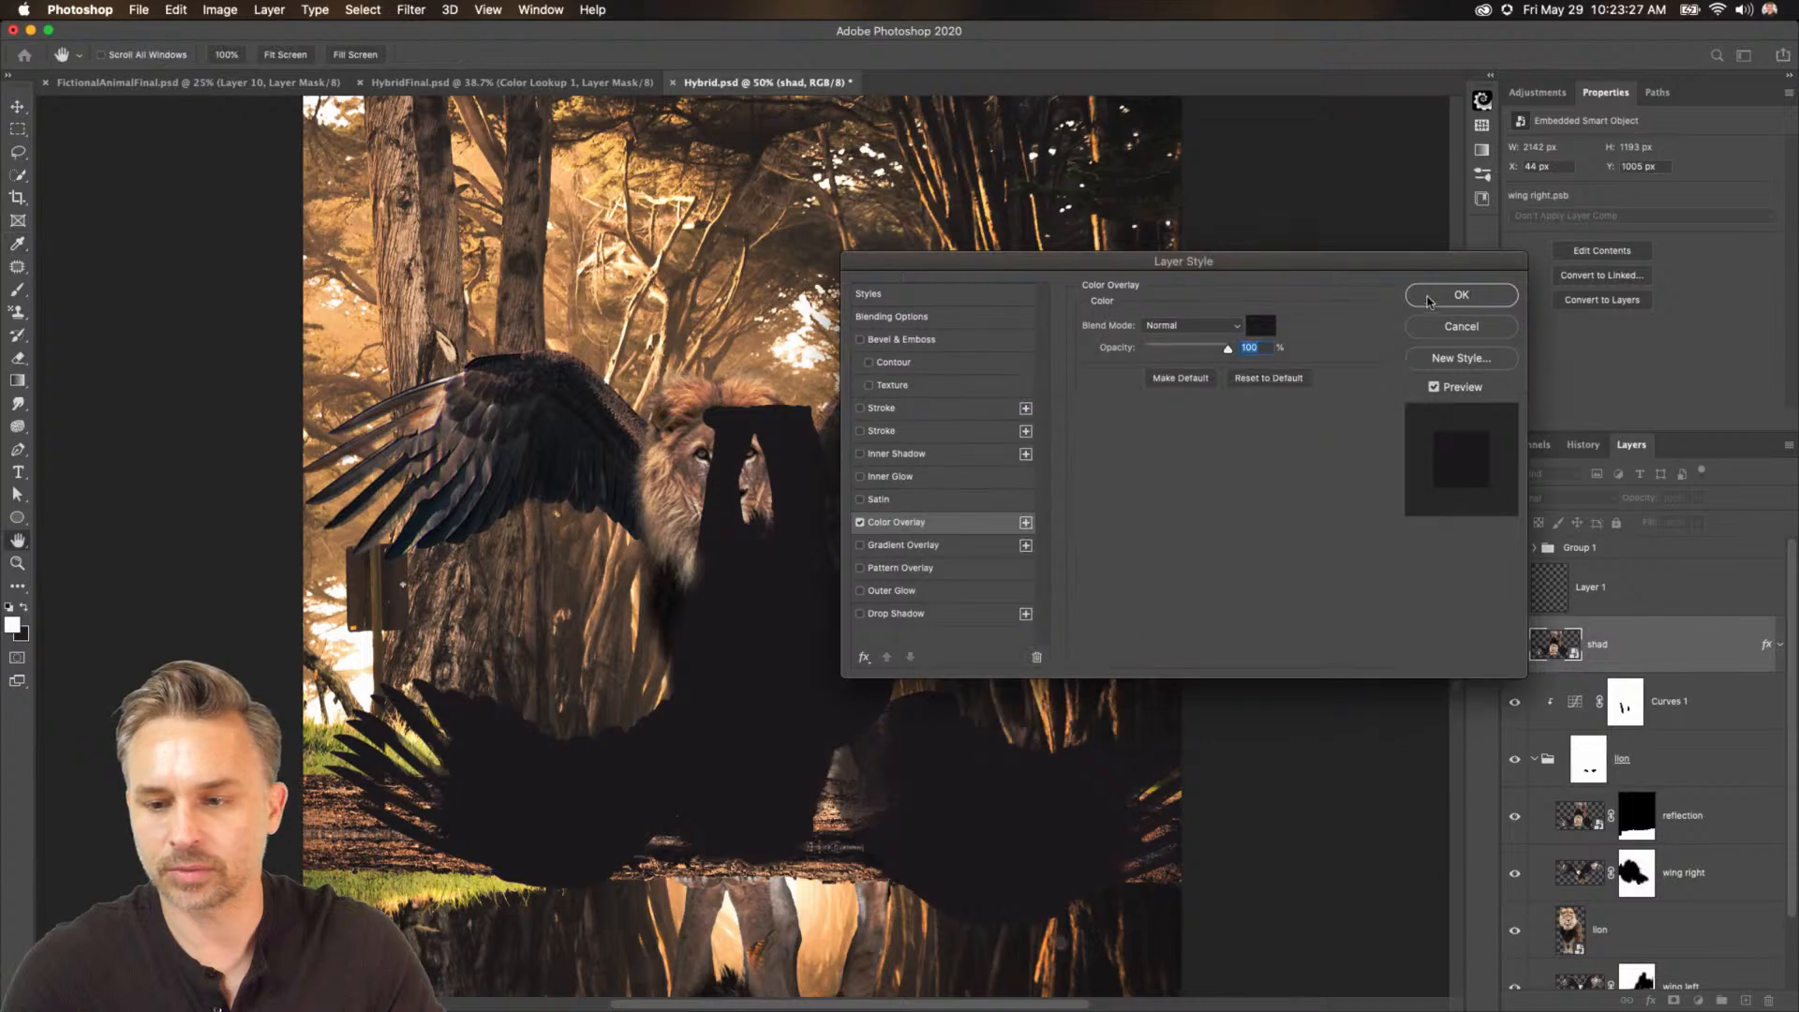
click(1429, 298)
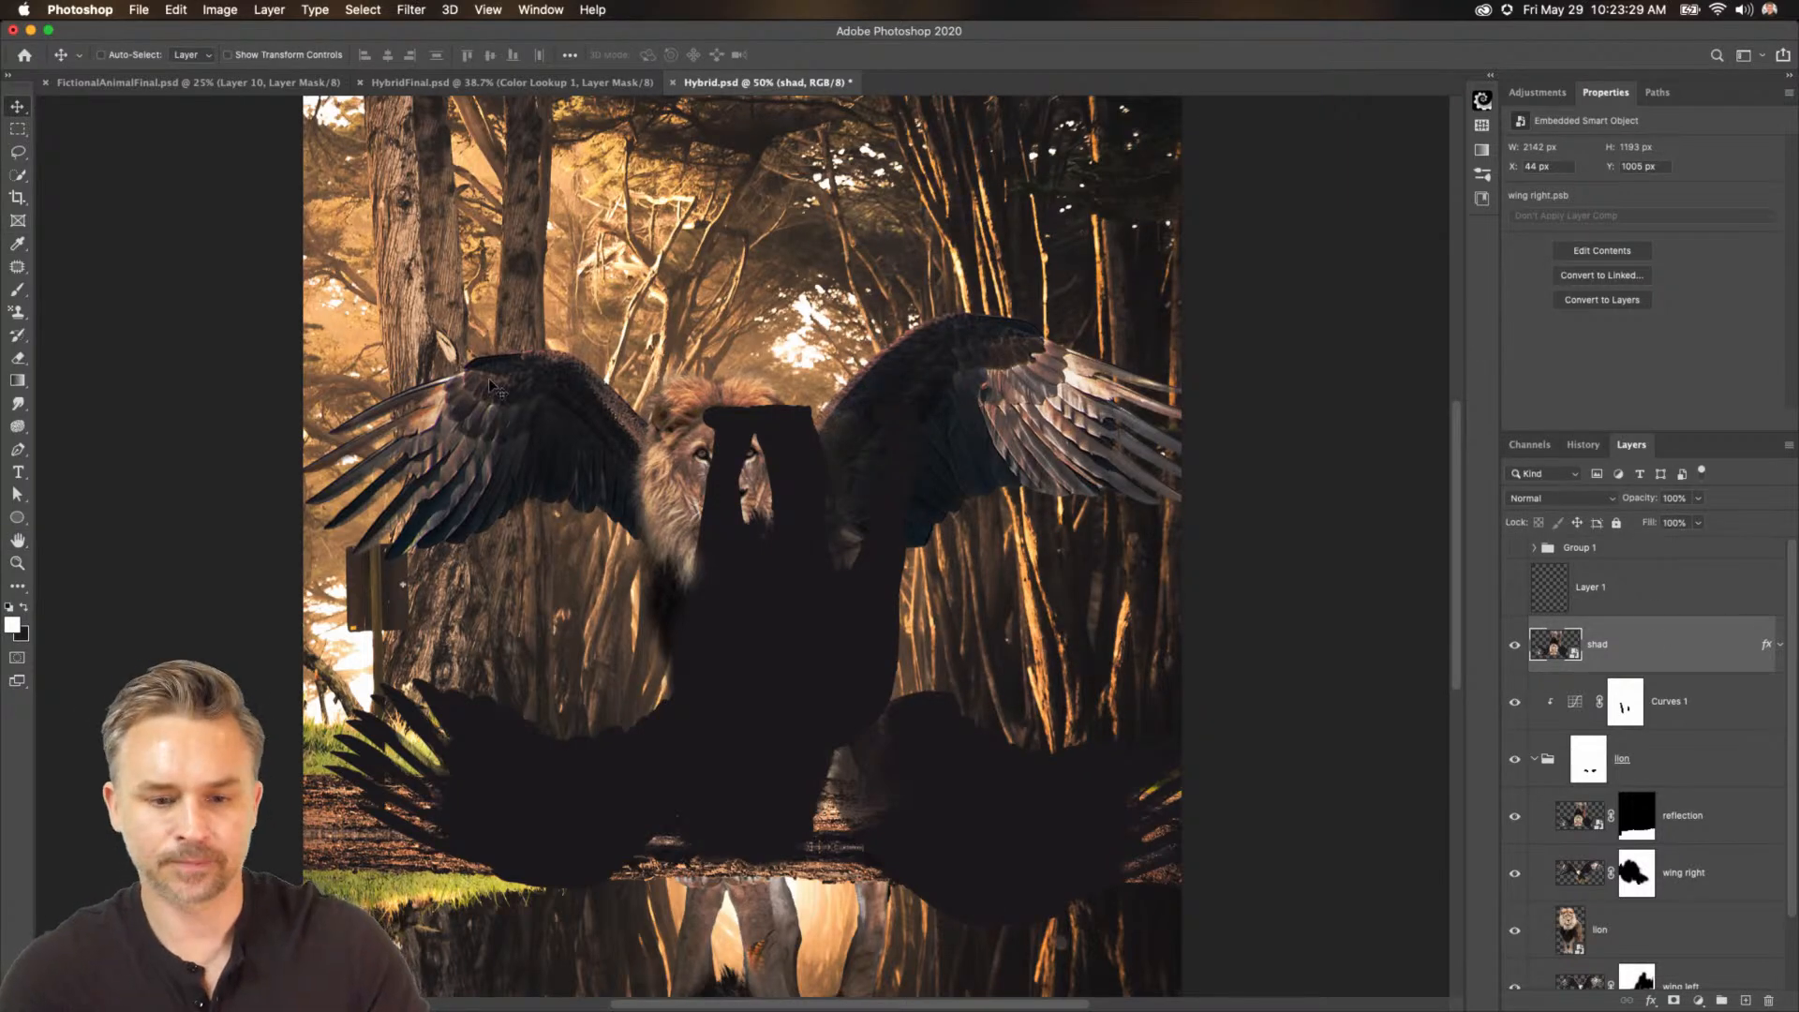
Nudge the shad layer slightly and apply a Gaussian Blur with a 2.9 pixel radius.
mouse_move(745, 617)
mouse_down()
mouse_move(656, 524)
mouse_move(718, 630)
mouse_up()
click(413, 9)
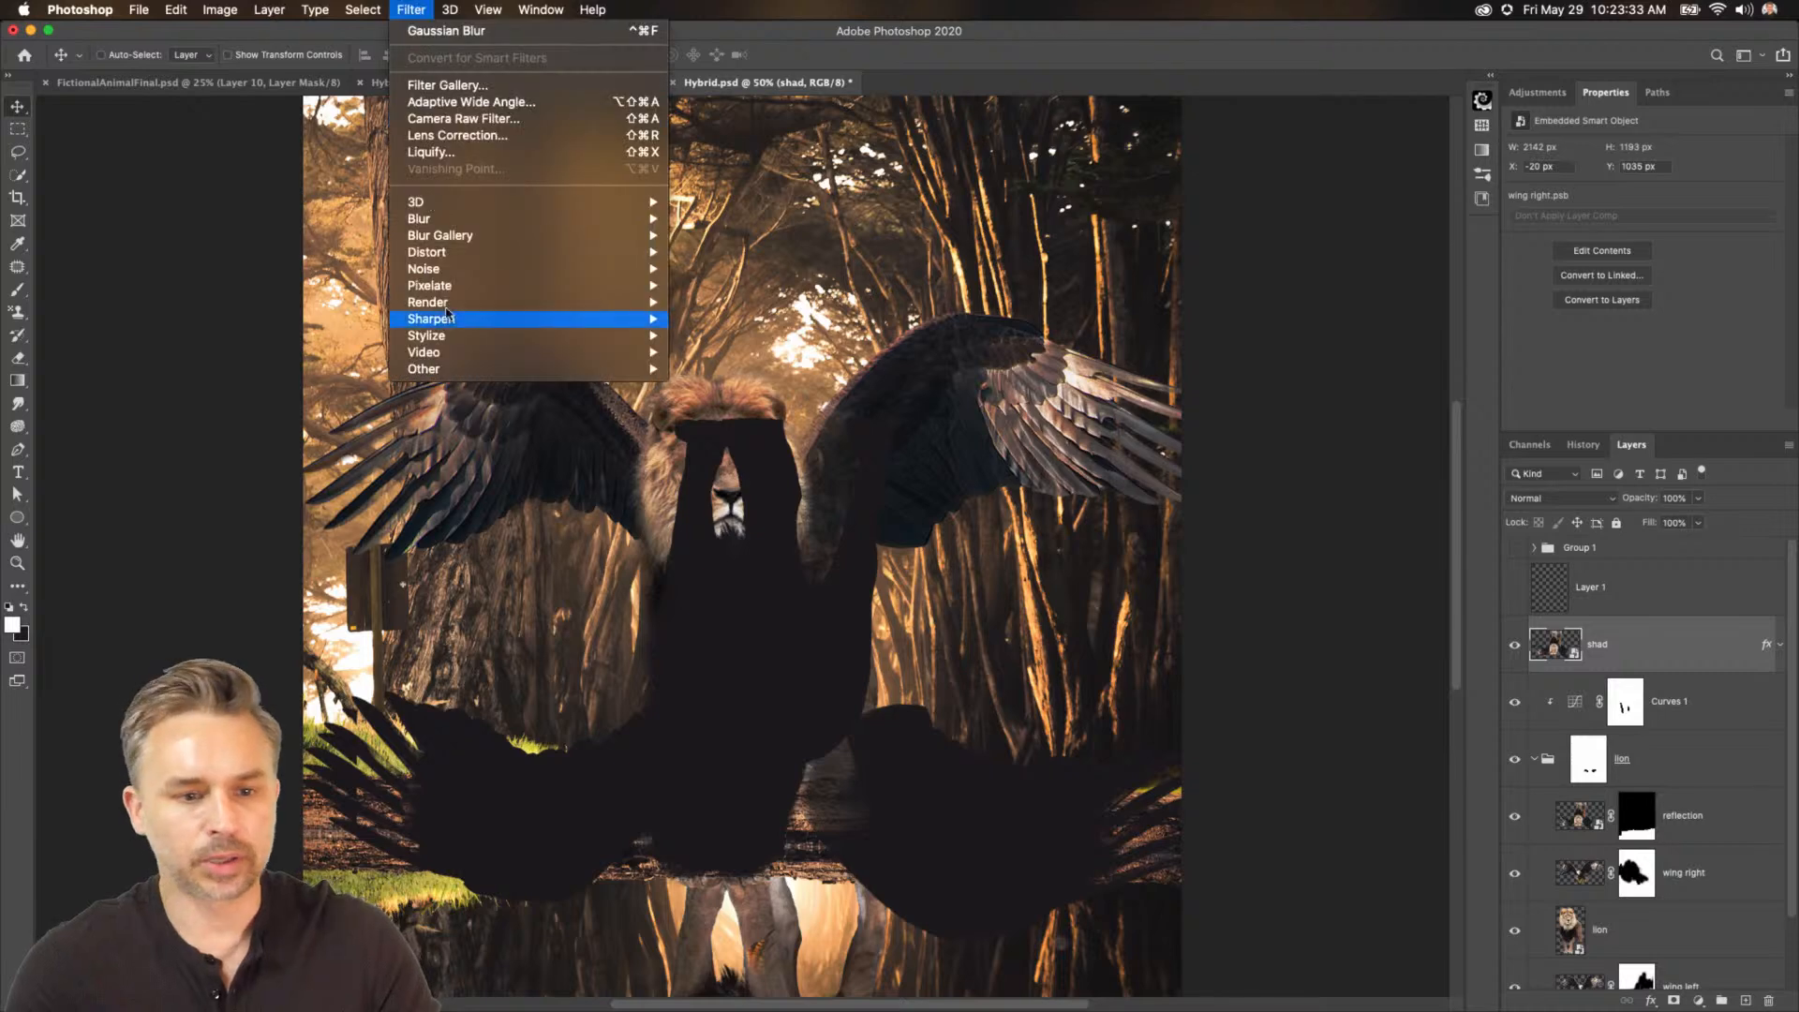
mouse_move(438, 242)
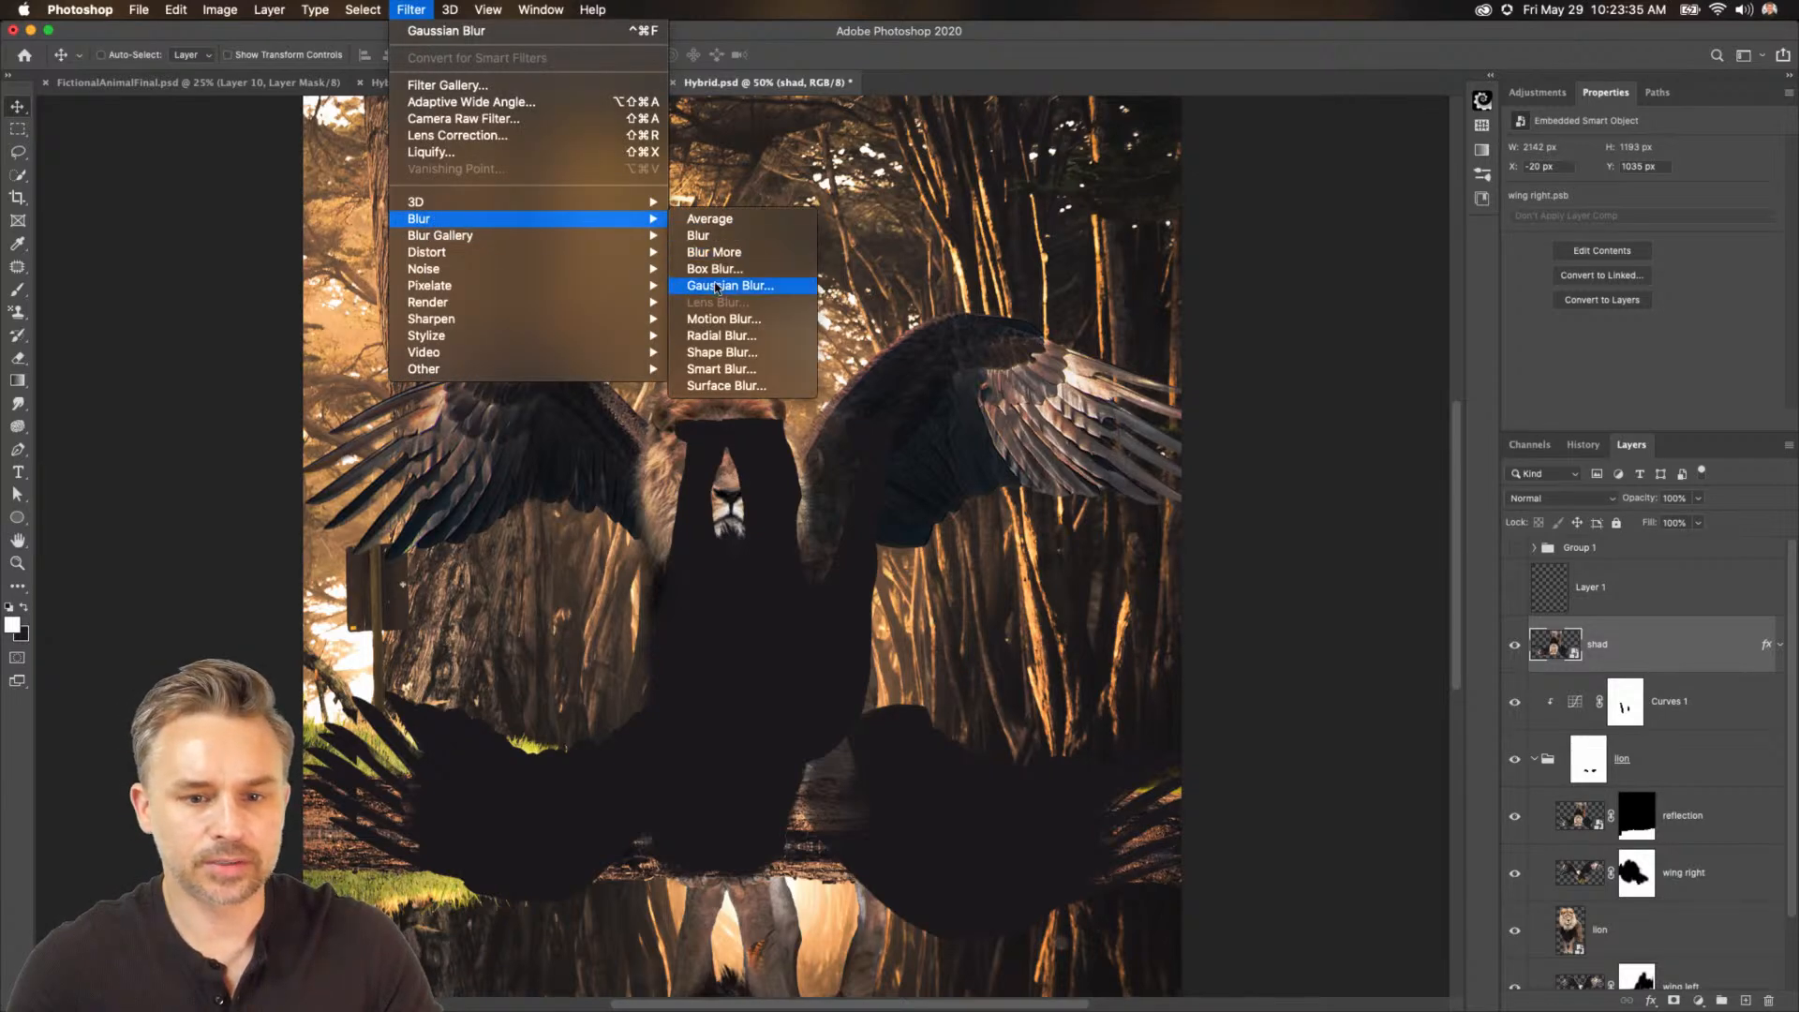
click(722, 285)
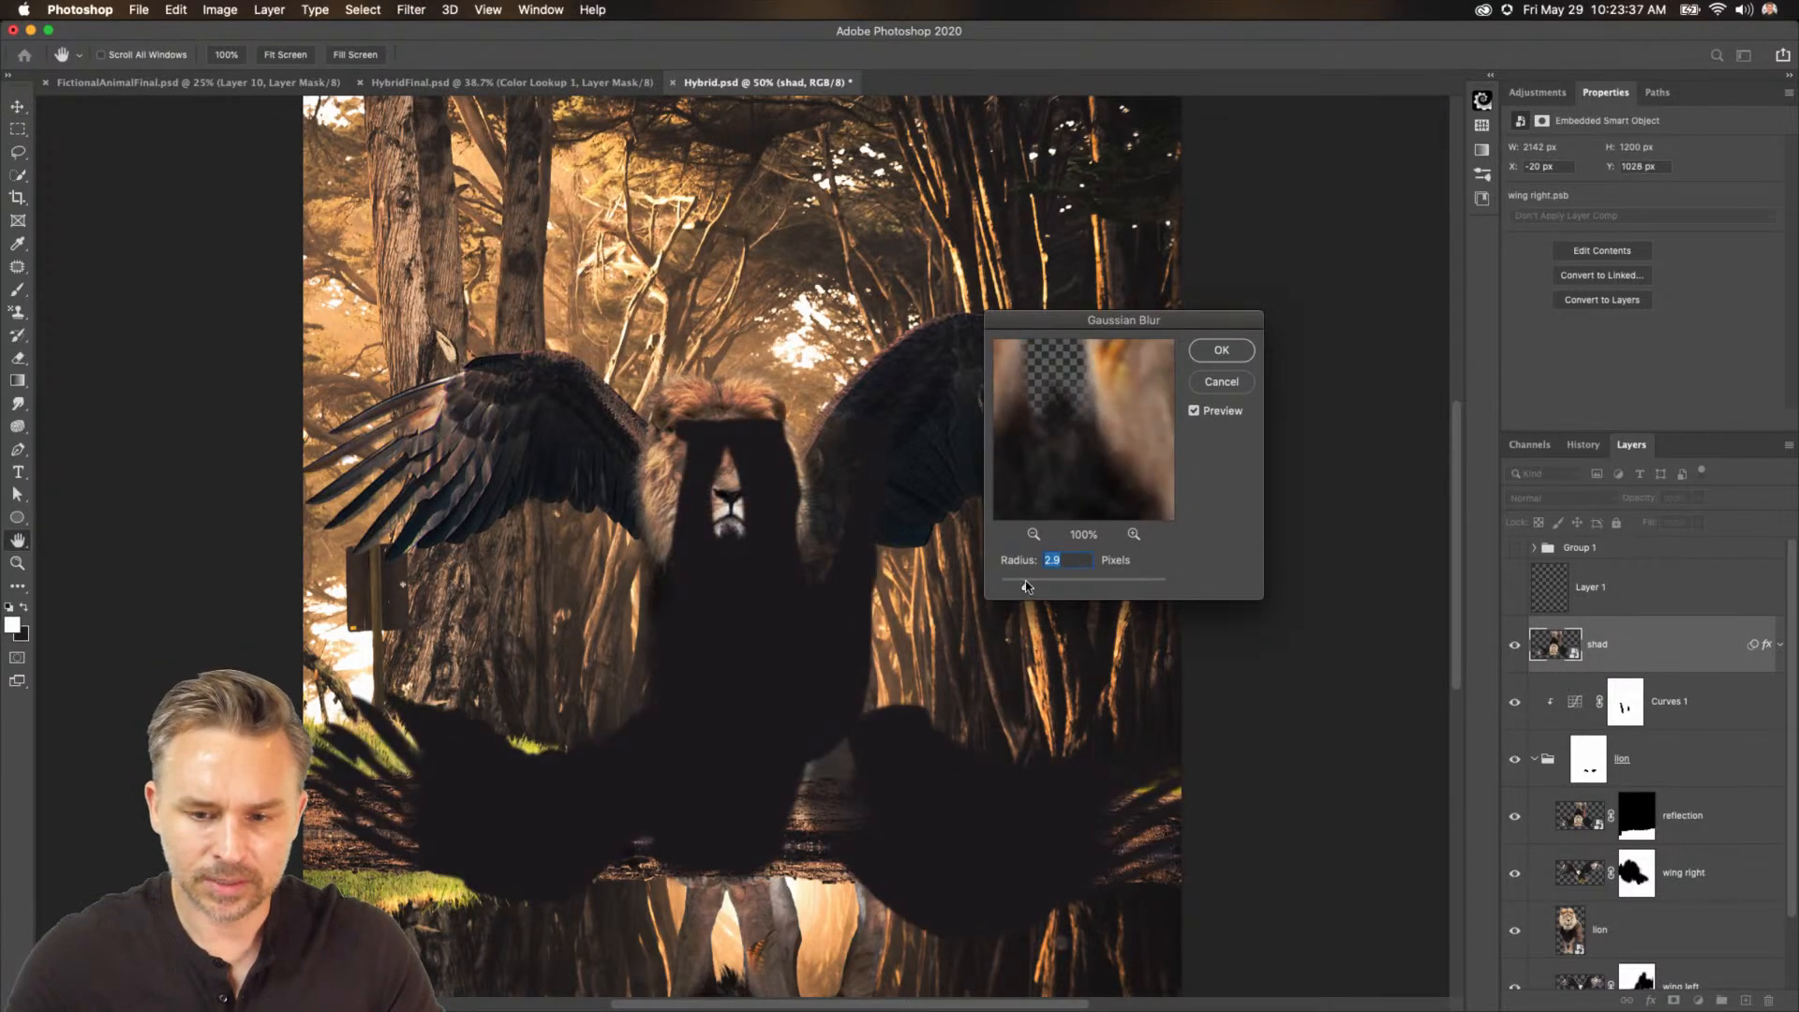
key(Return)
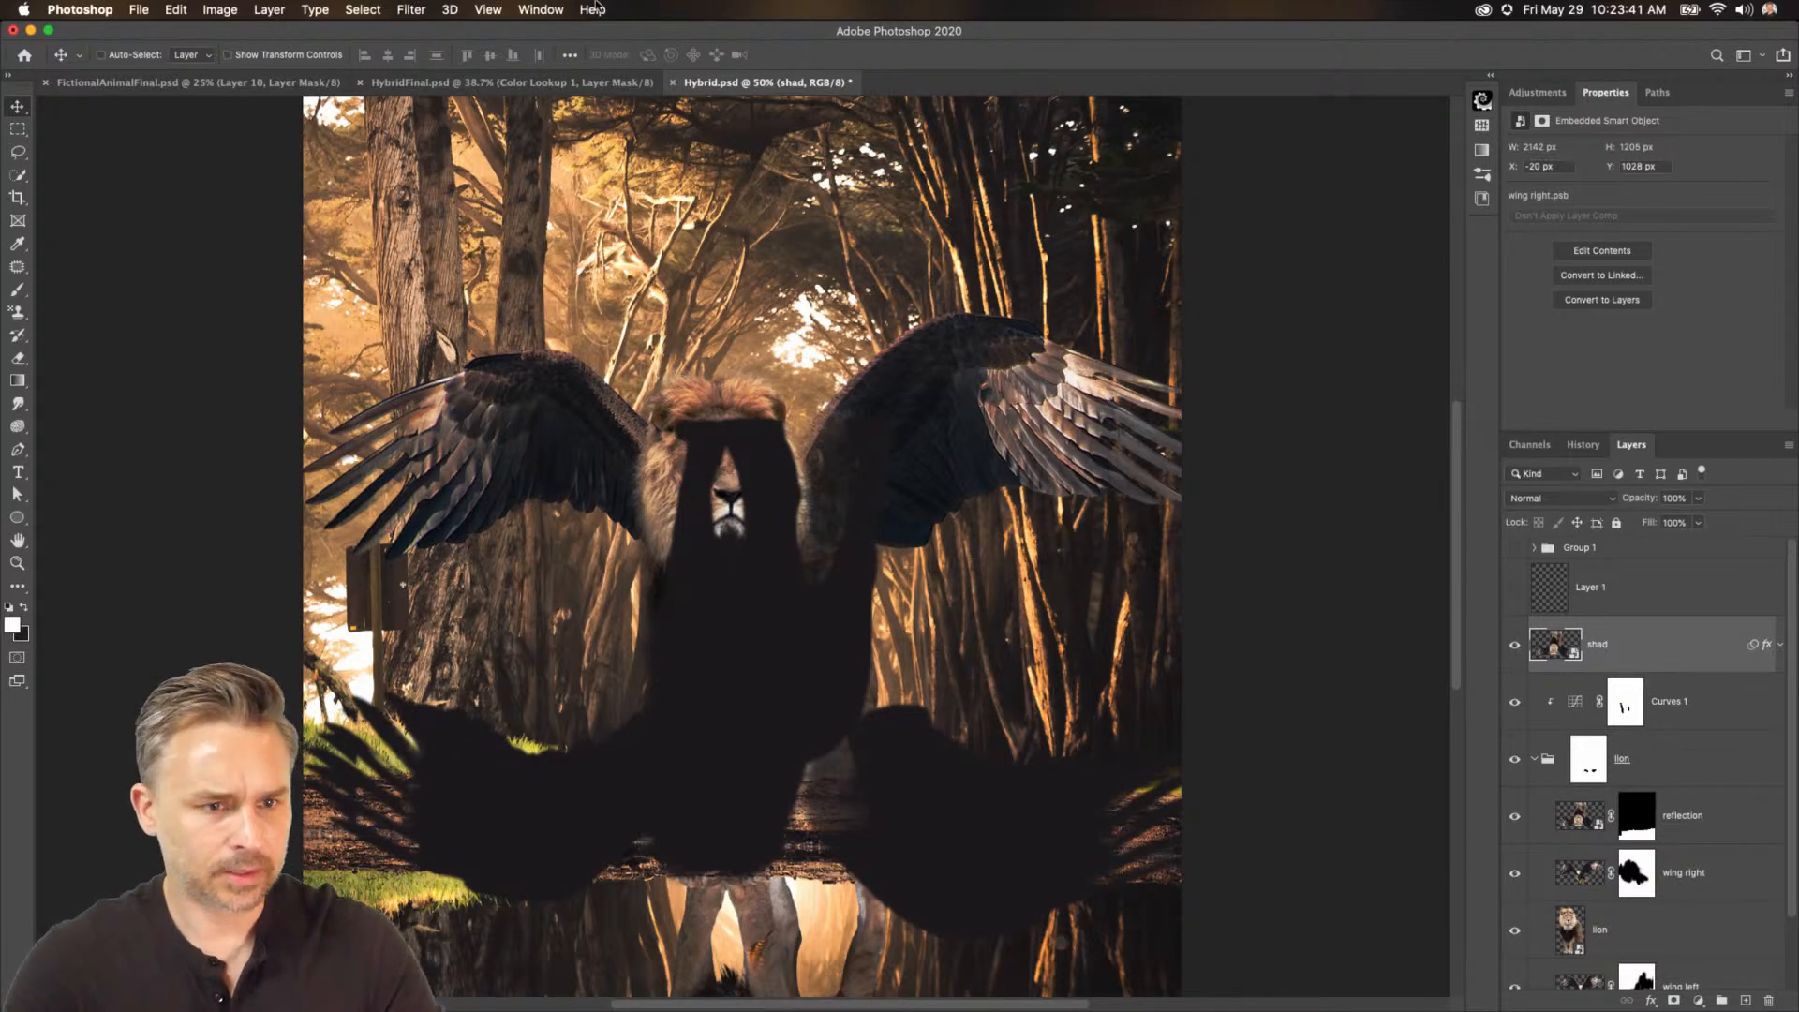
click(175, 10)
mouse_move(223, 418)
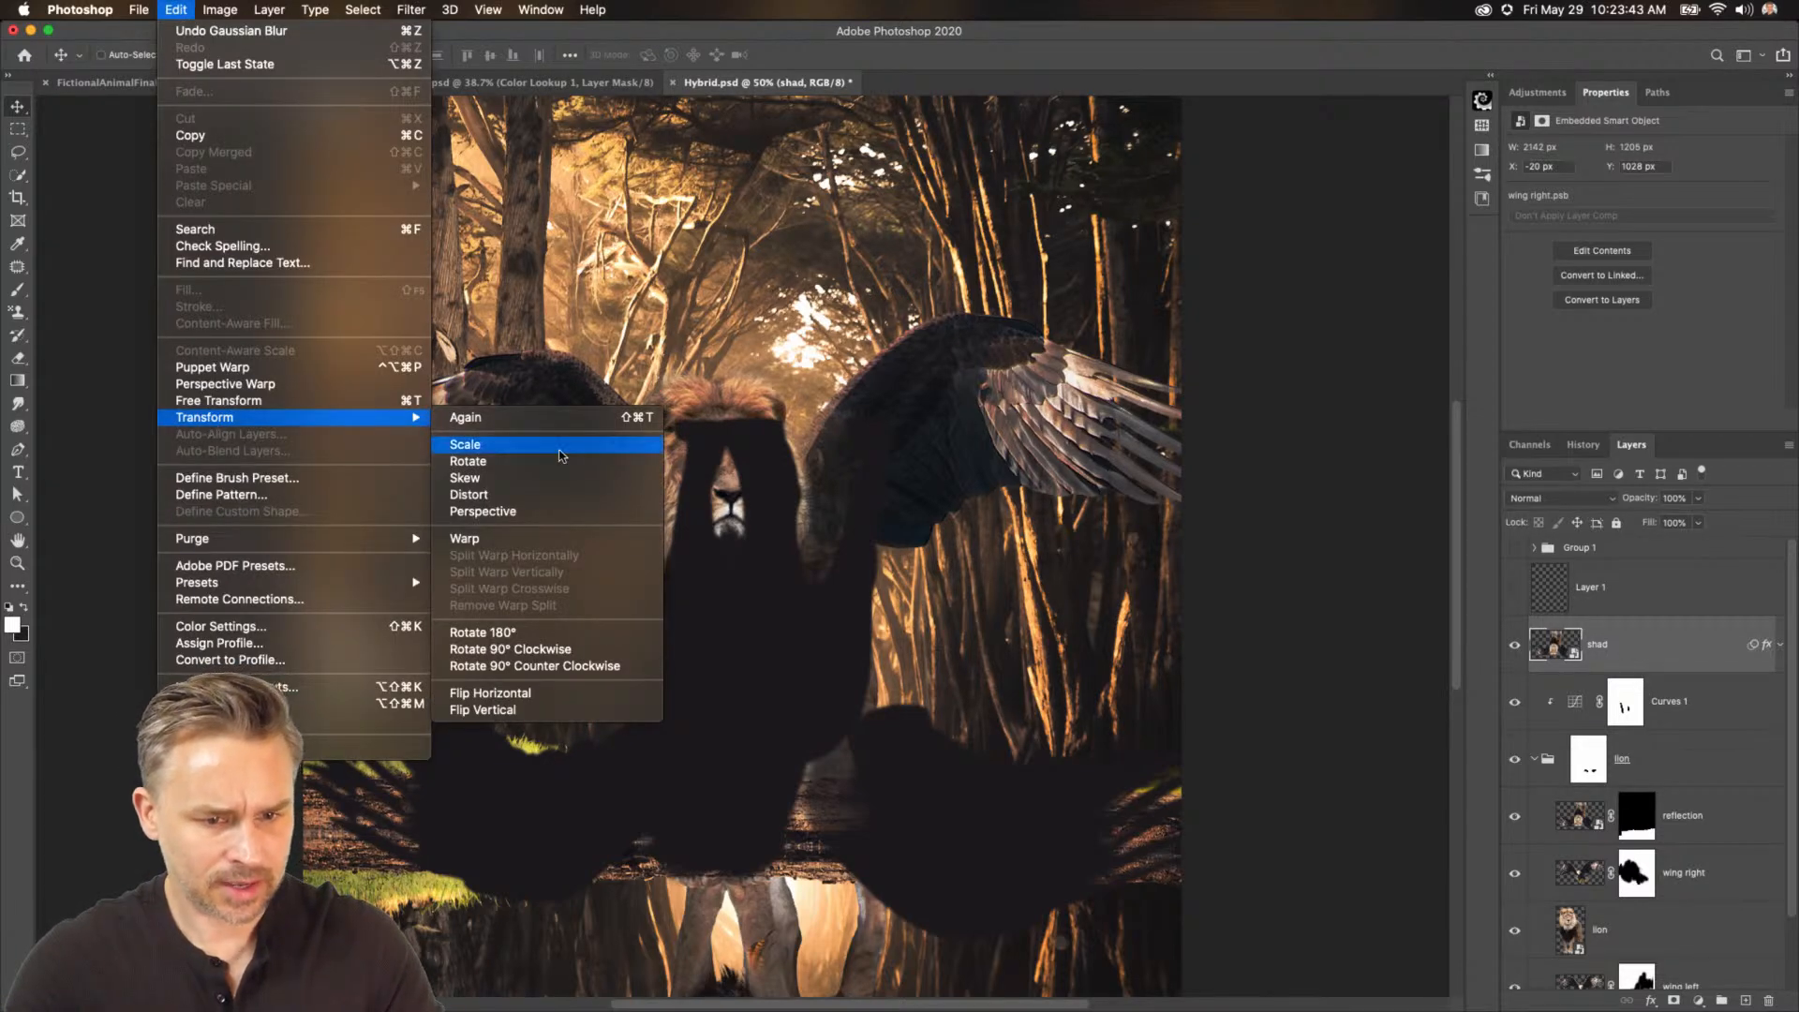
click(551, 542)
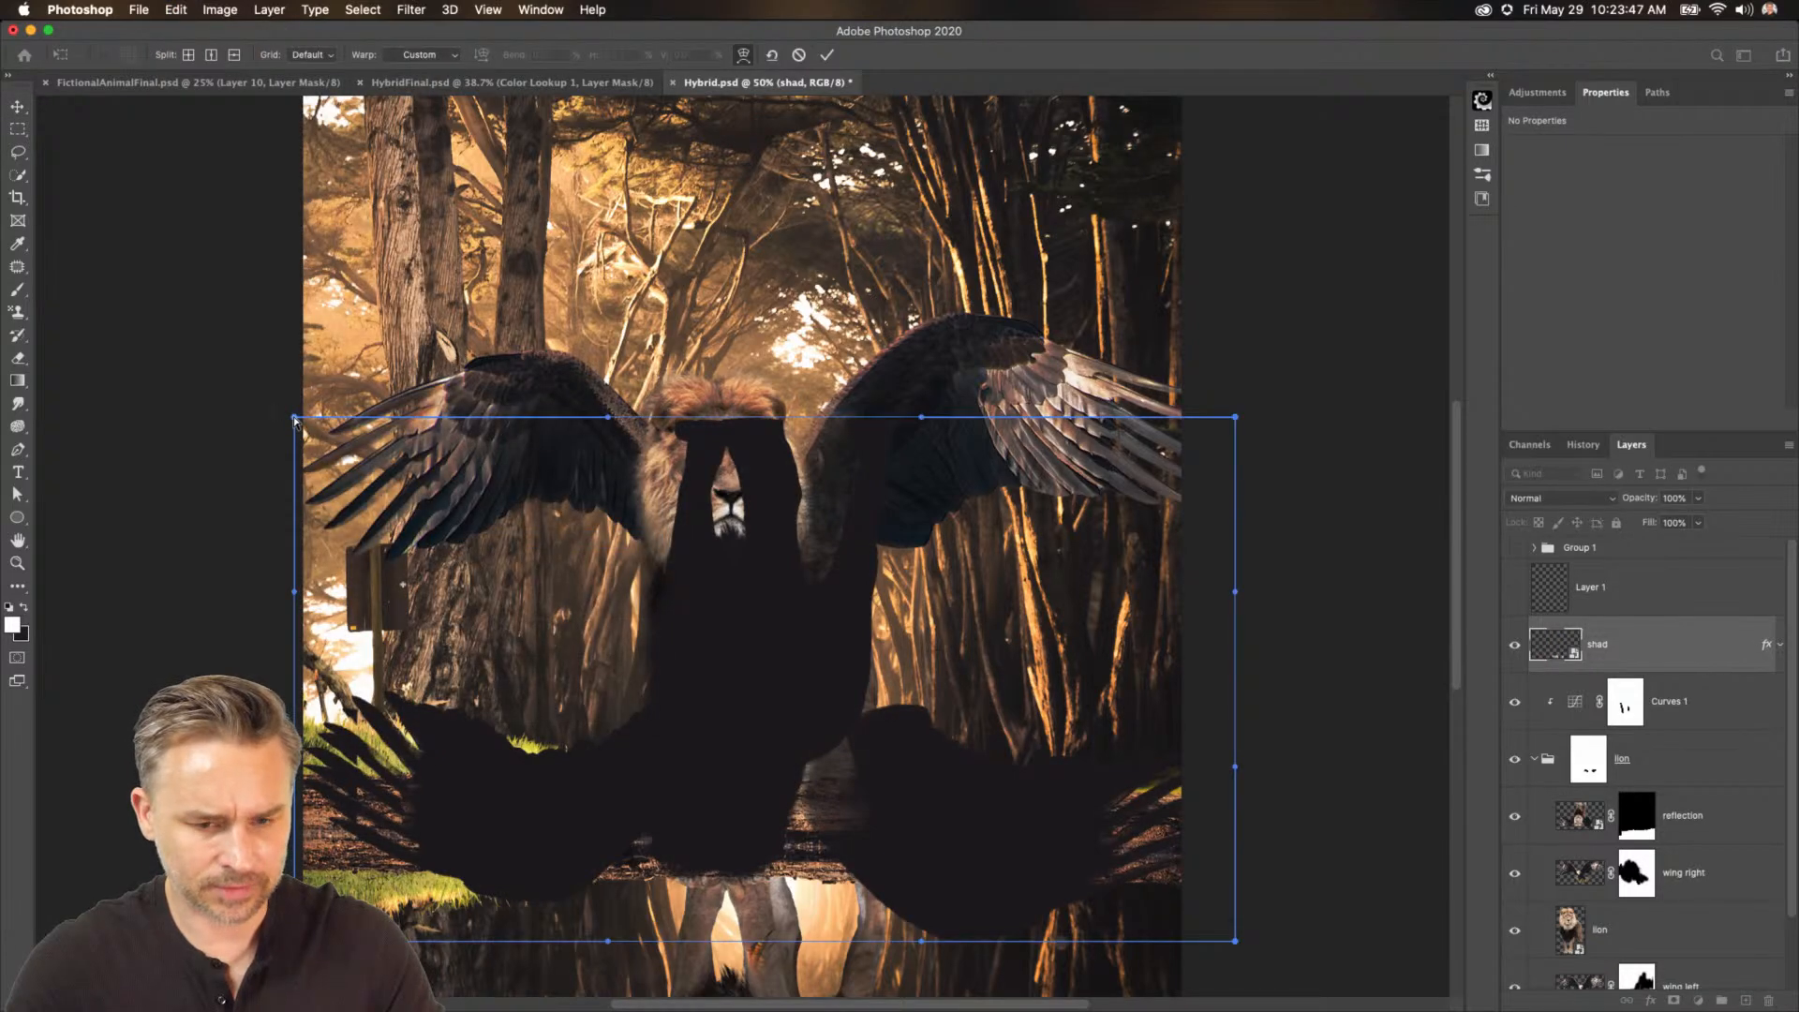
key(Return)
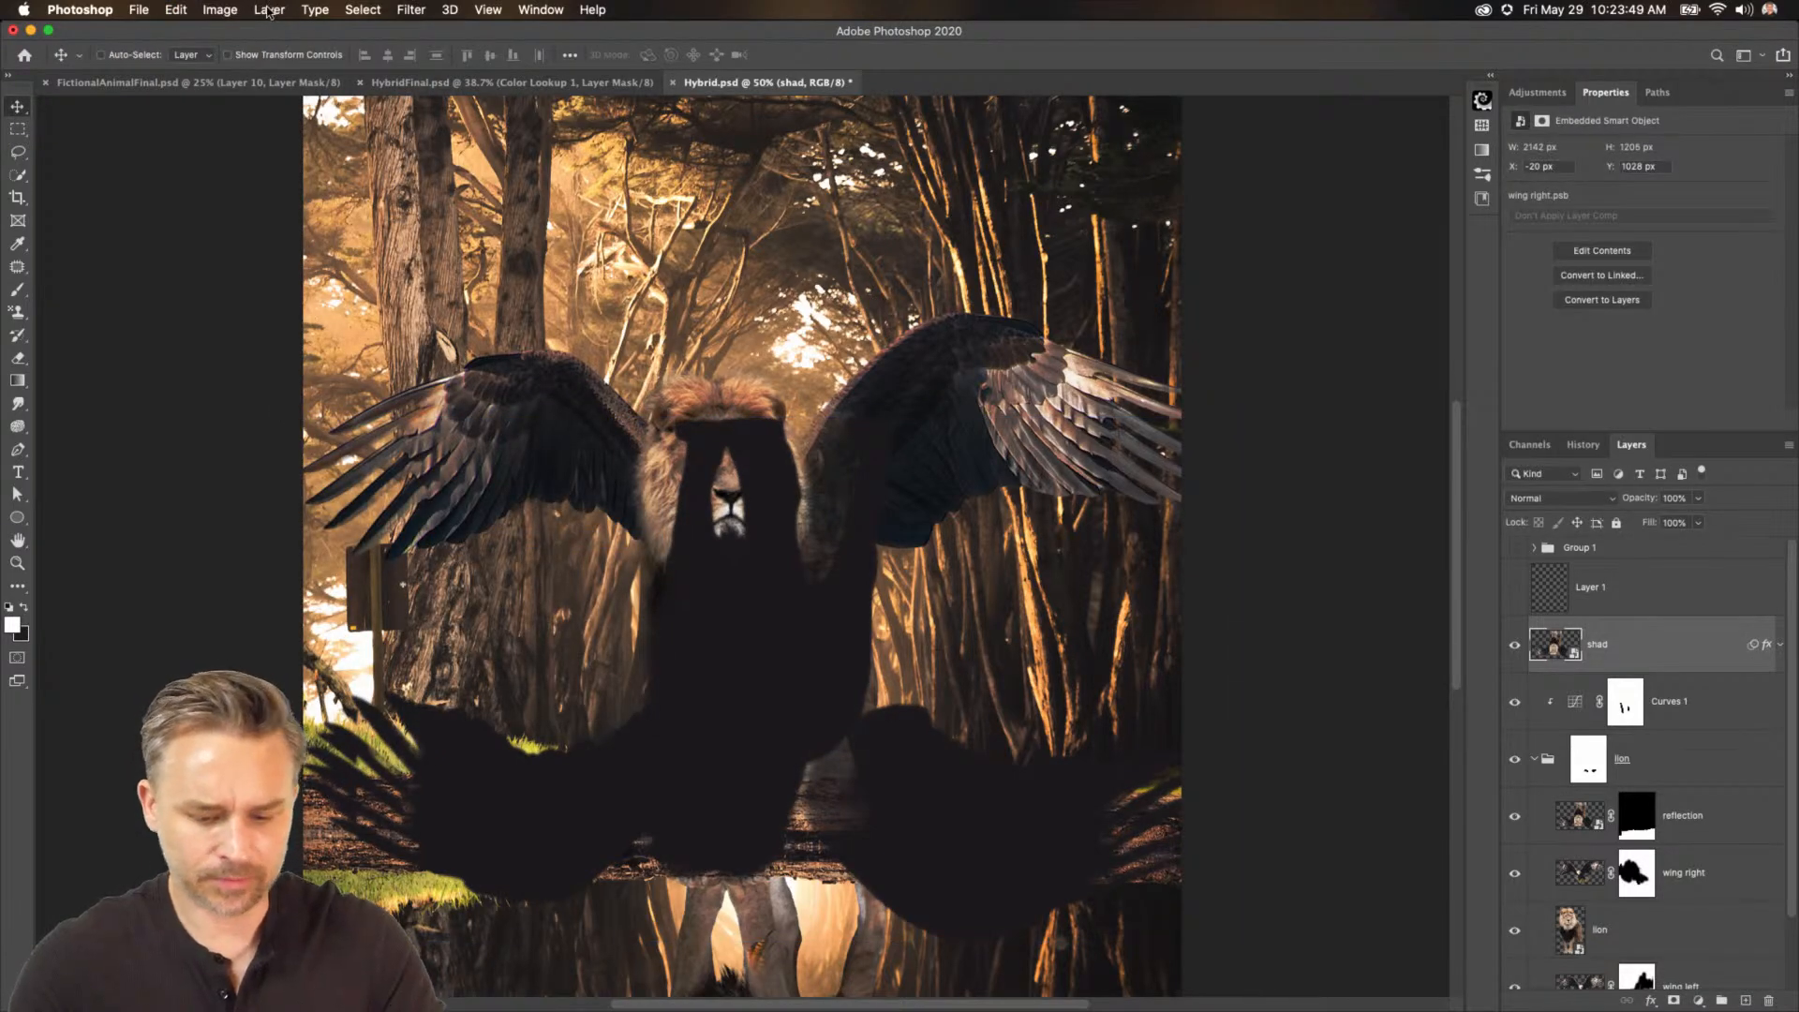
Squash the shad layer vertically into a flat shadow lying on the ground at the lion's feet.
key(super+t)
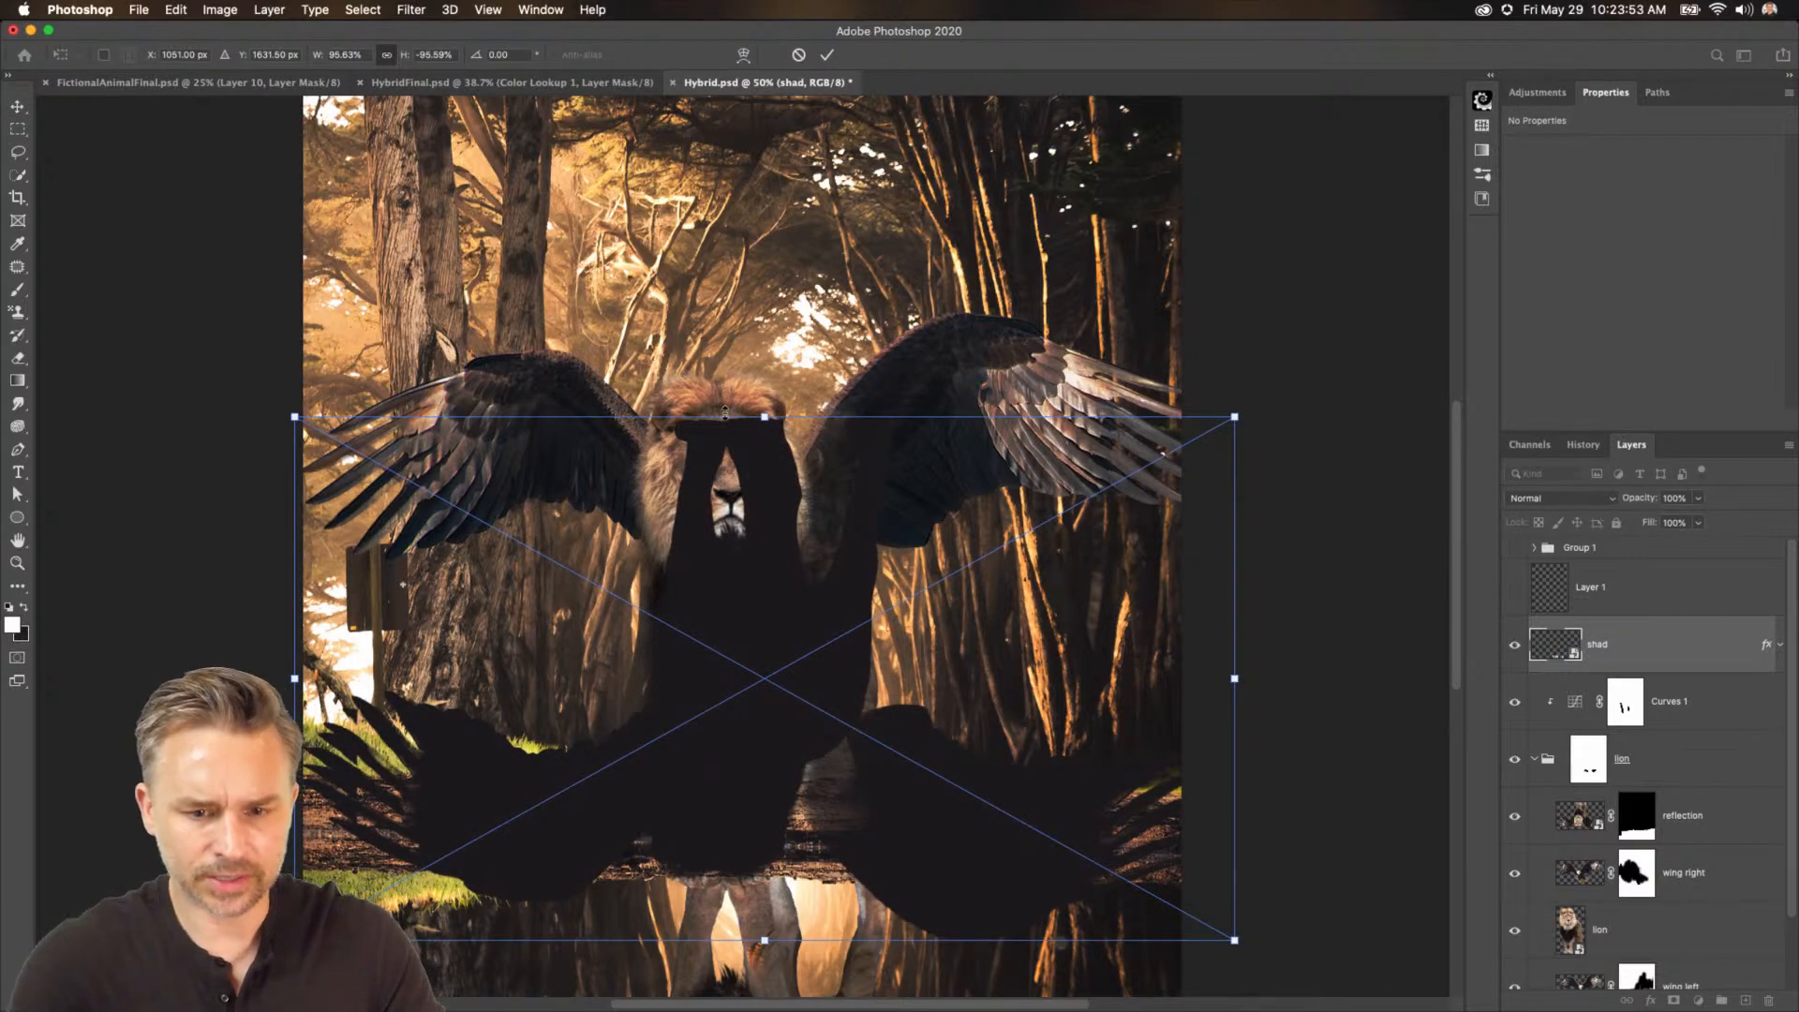
drag(765, 418, 765, 700)
key(Return)
scroll(405, 423, down, 3)
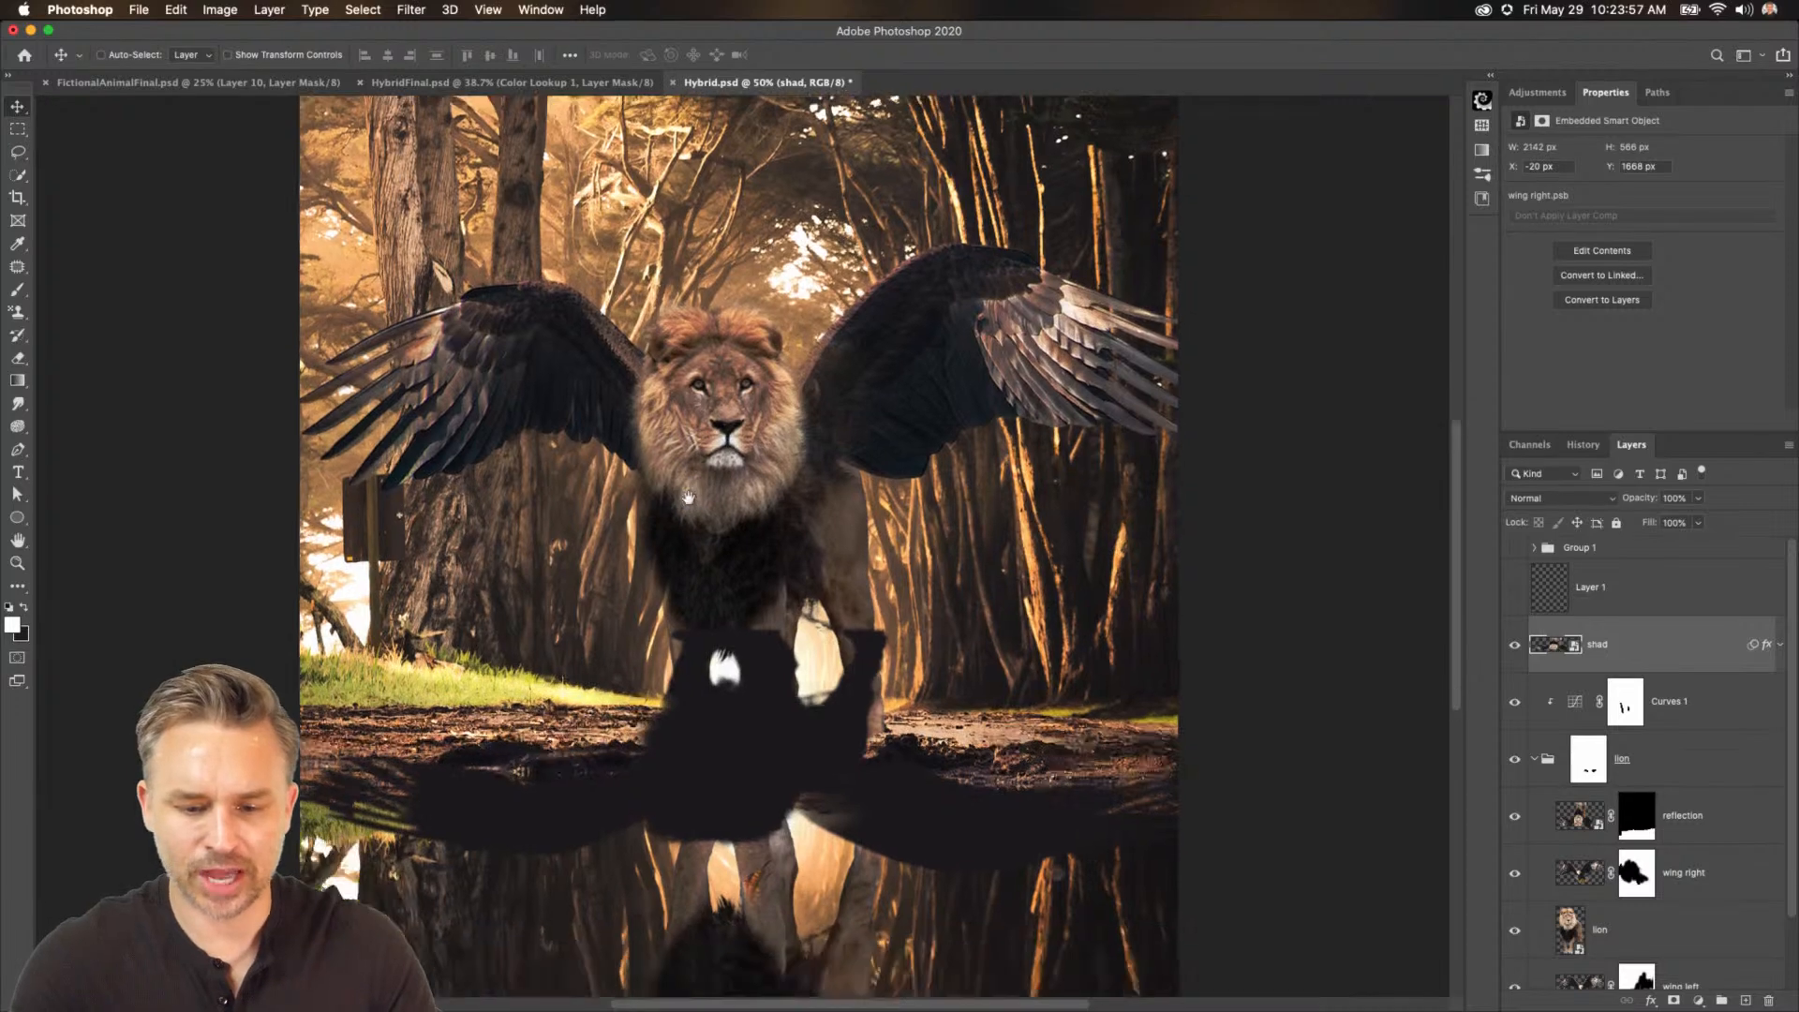
Warp the shad layer with two horizontal splits, pulling its corners so the shadow slants across the ground.
click(173, 10)
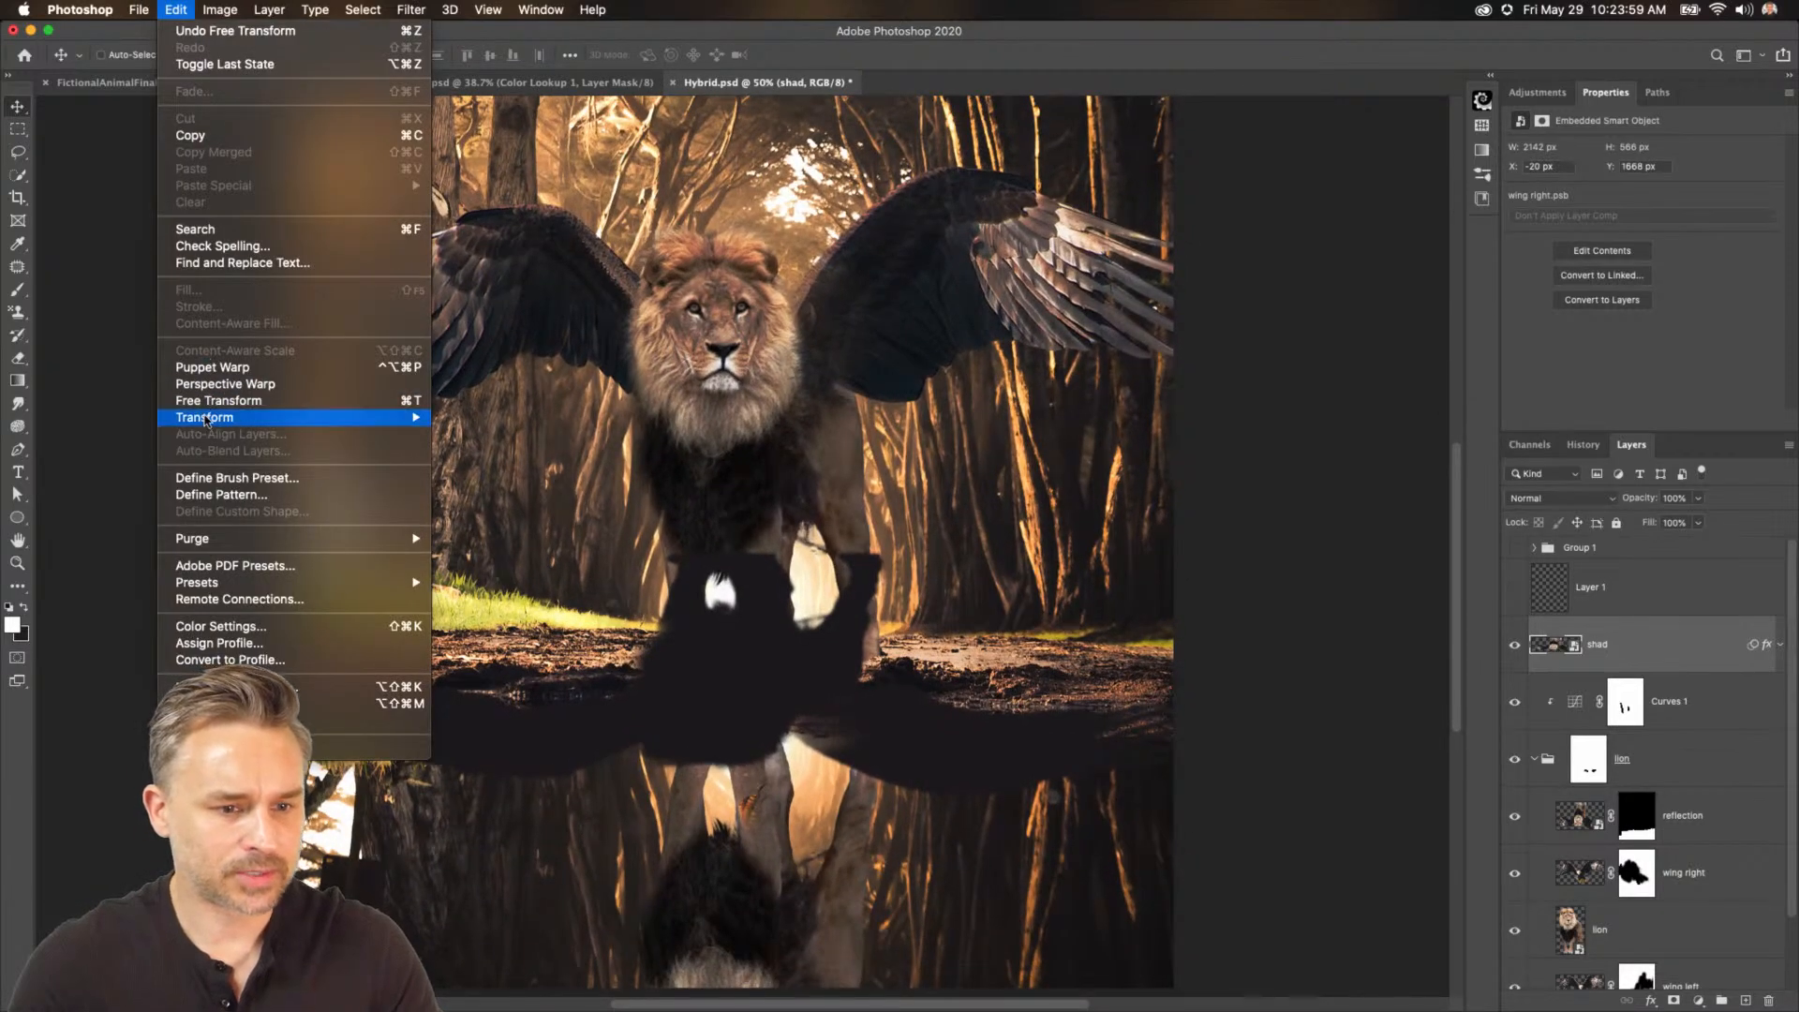
mouse_move(339, 421)
click(565, 534)
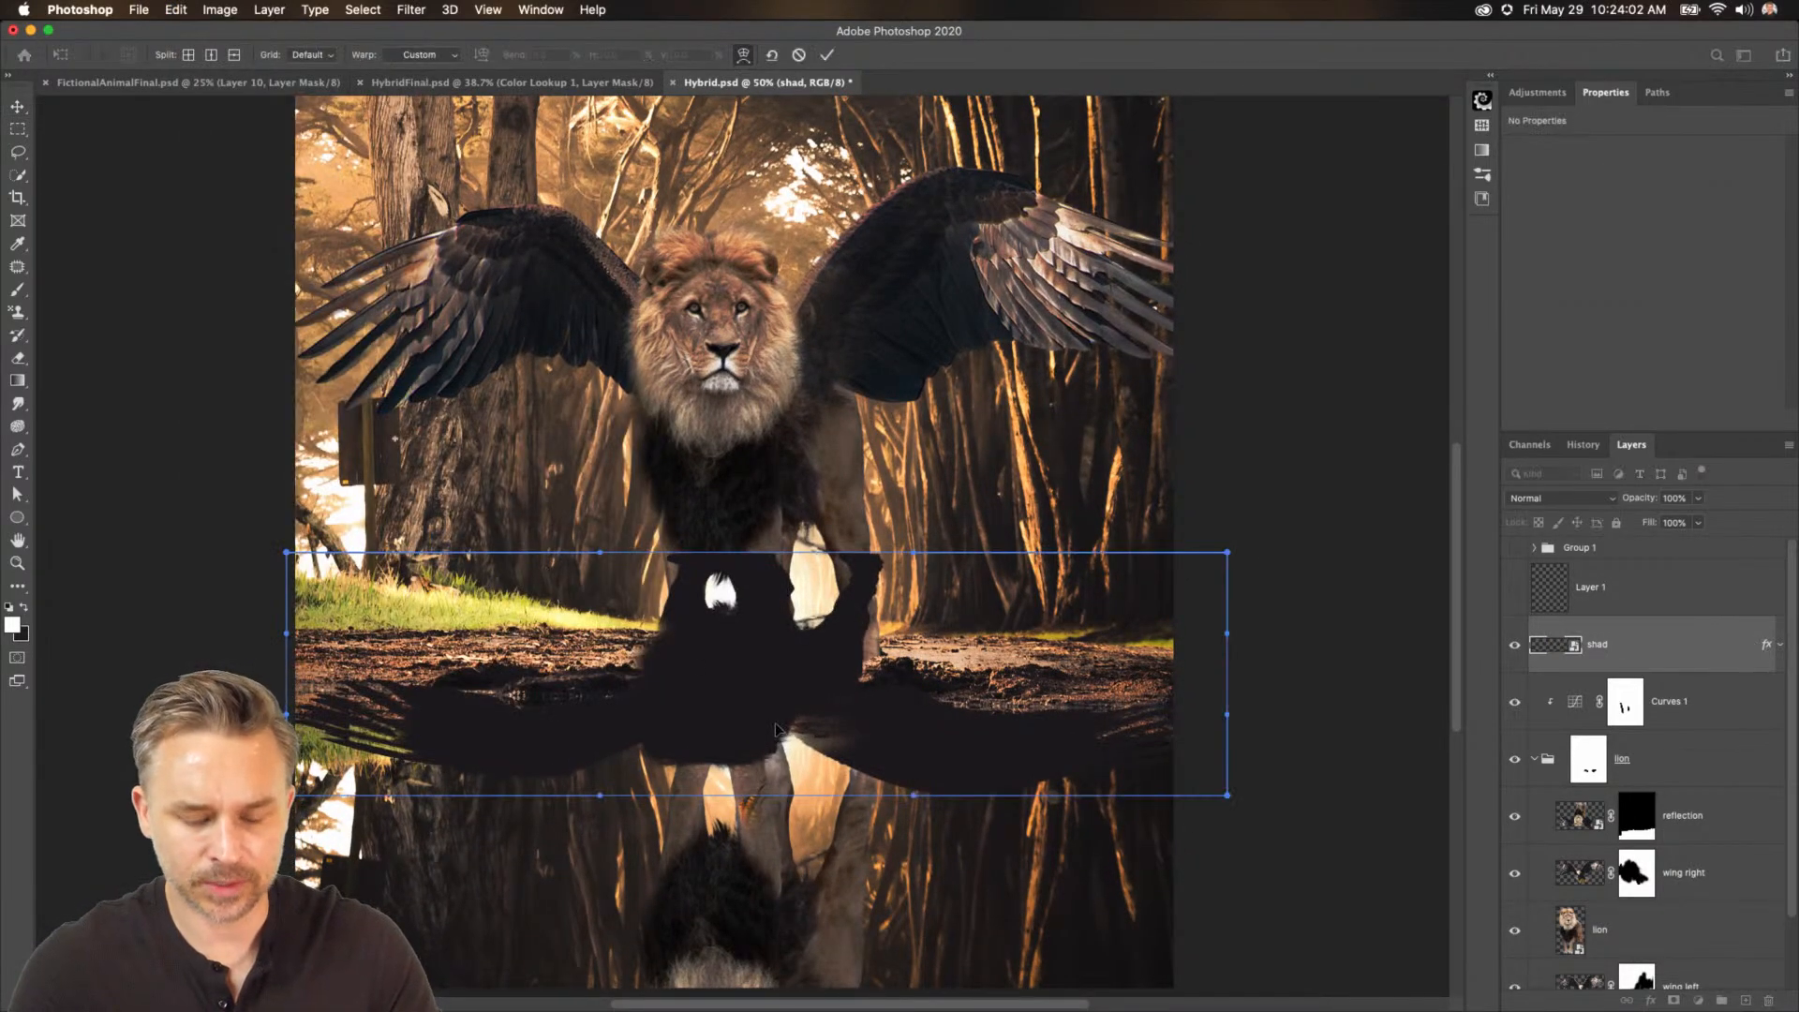
click(234, 55)
click(709, 698)
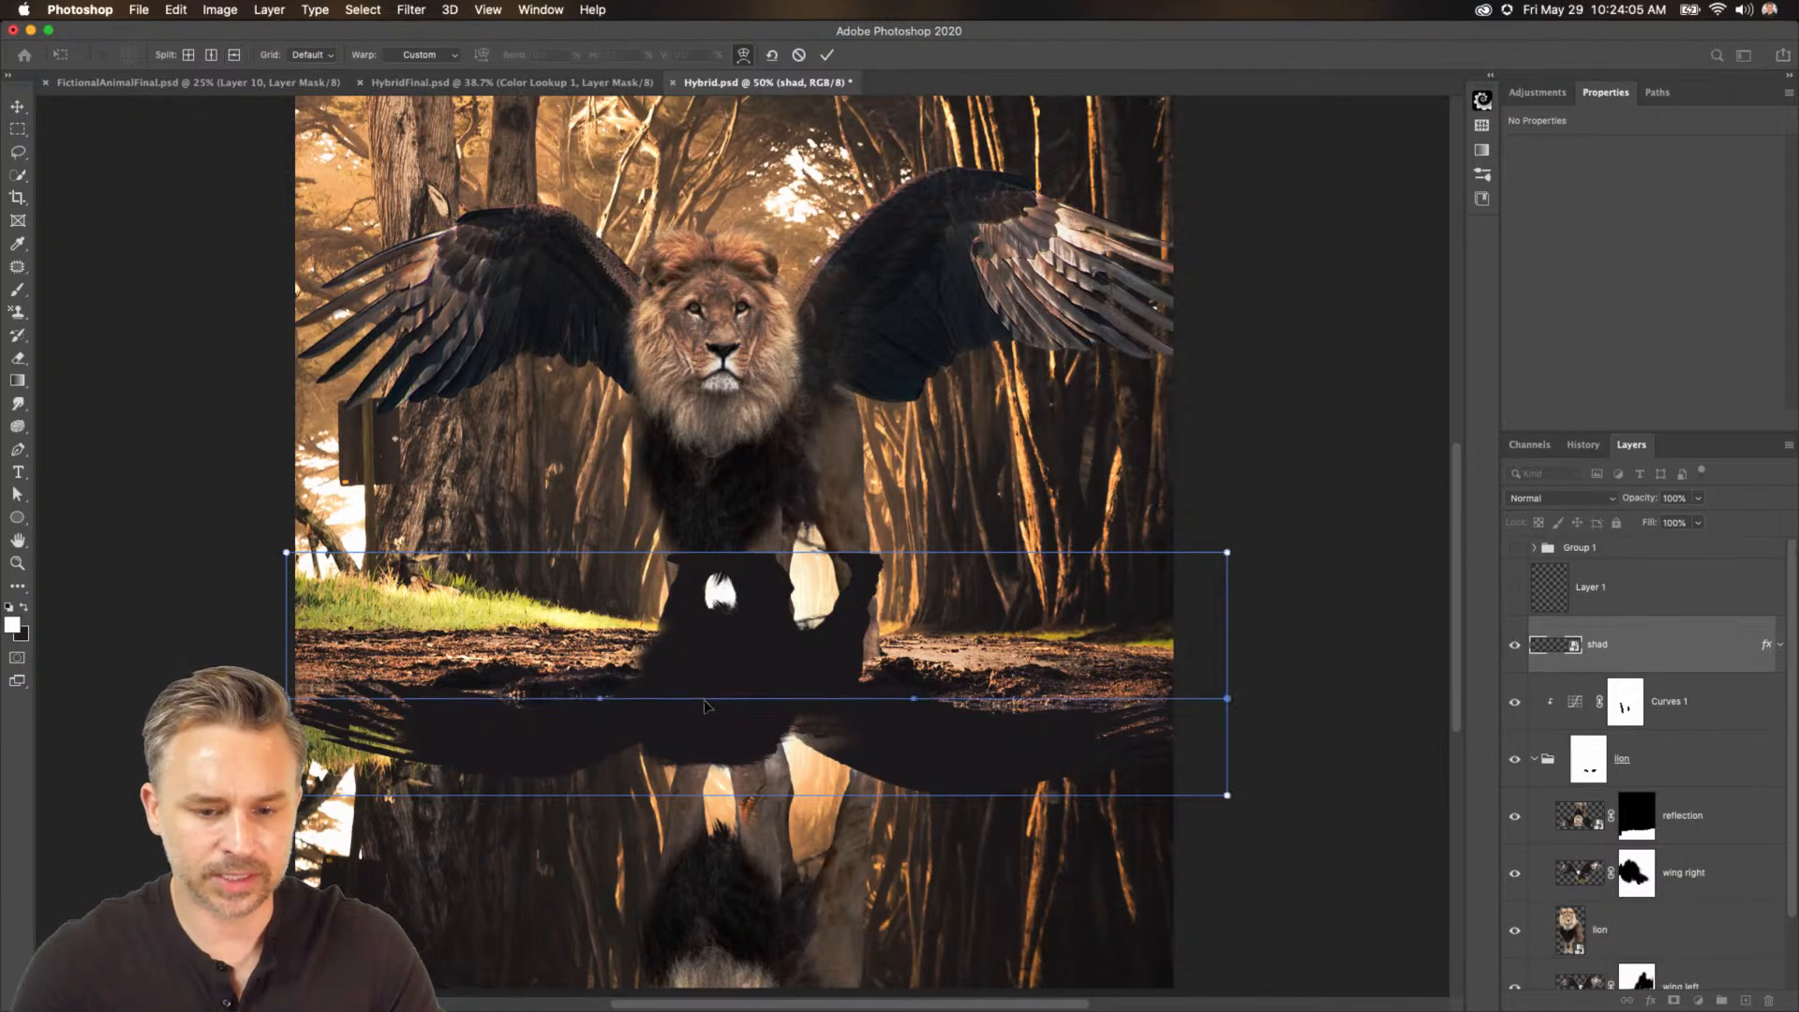
click(742, 634)
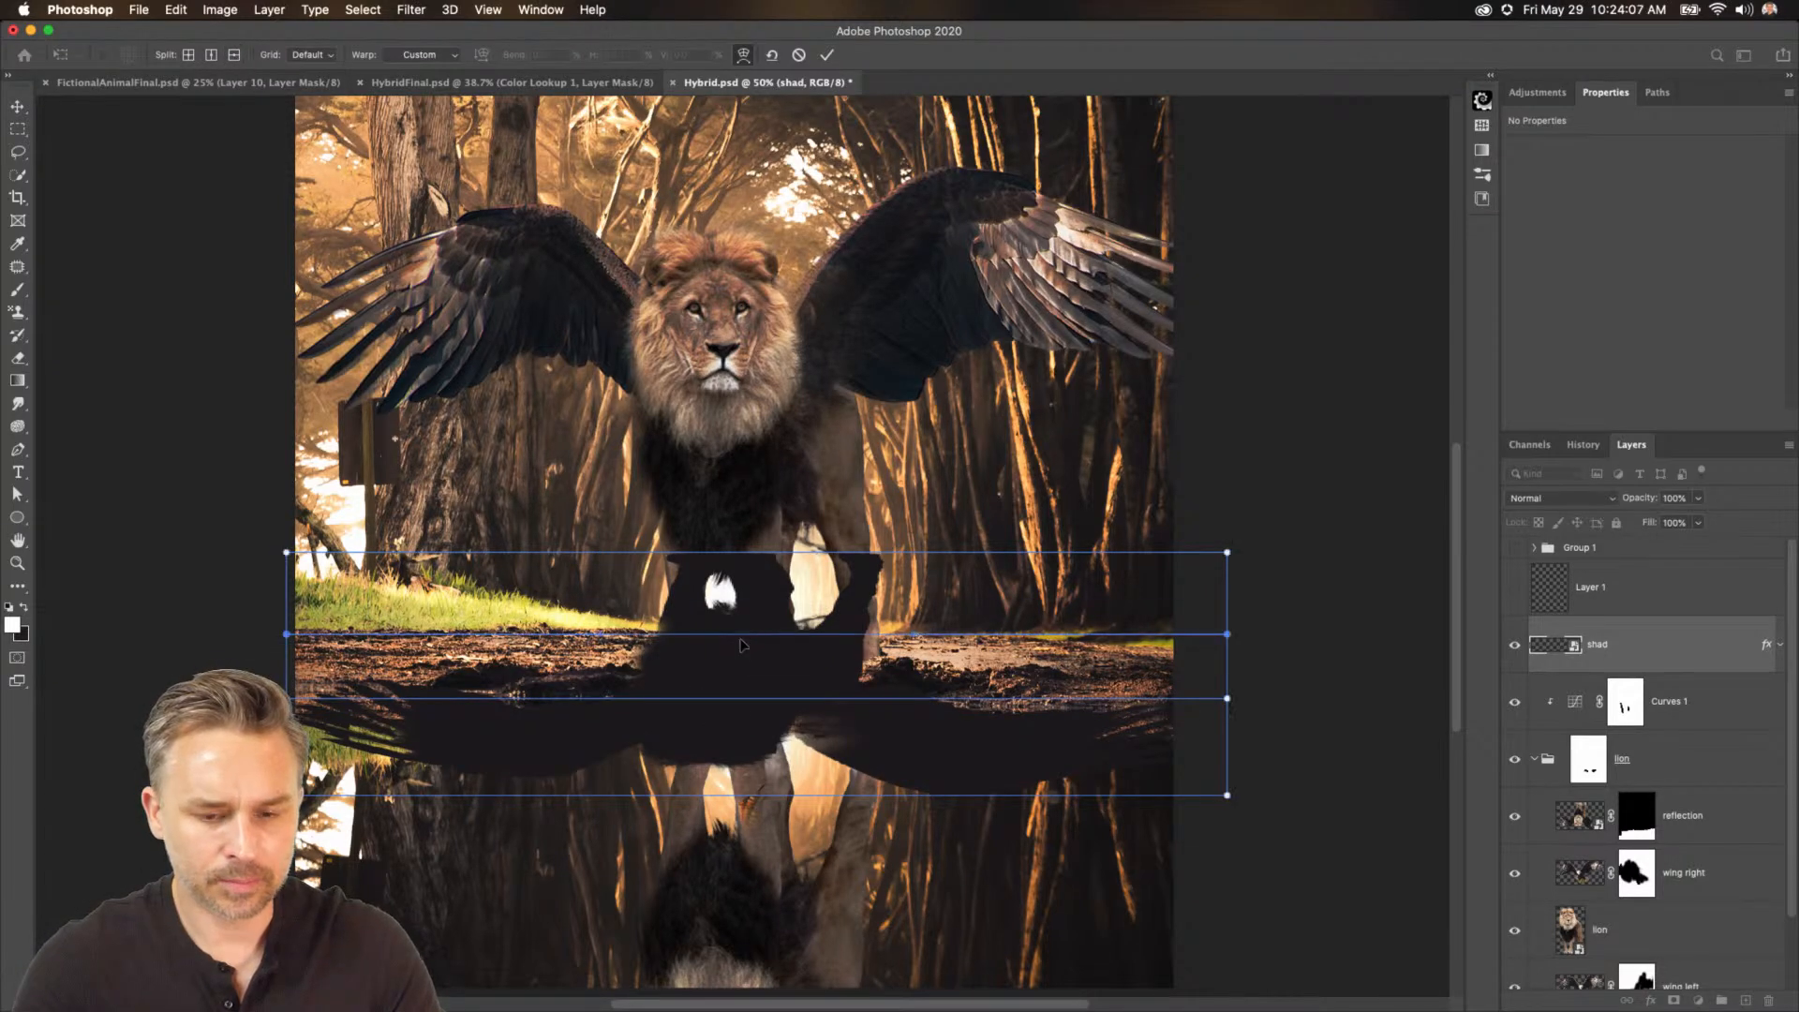
drag(286, 559, 283, 607)
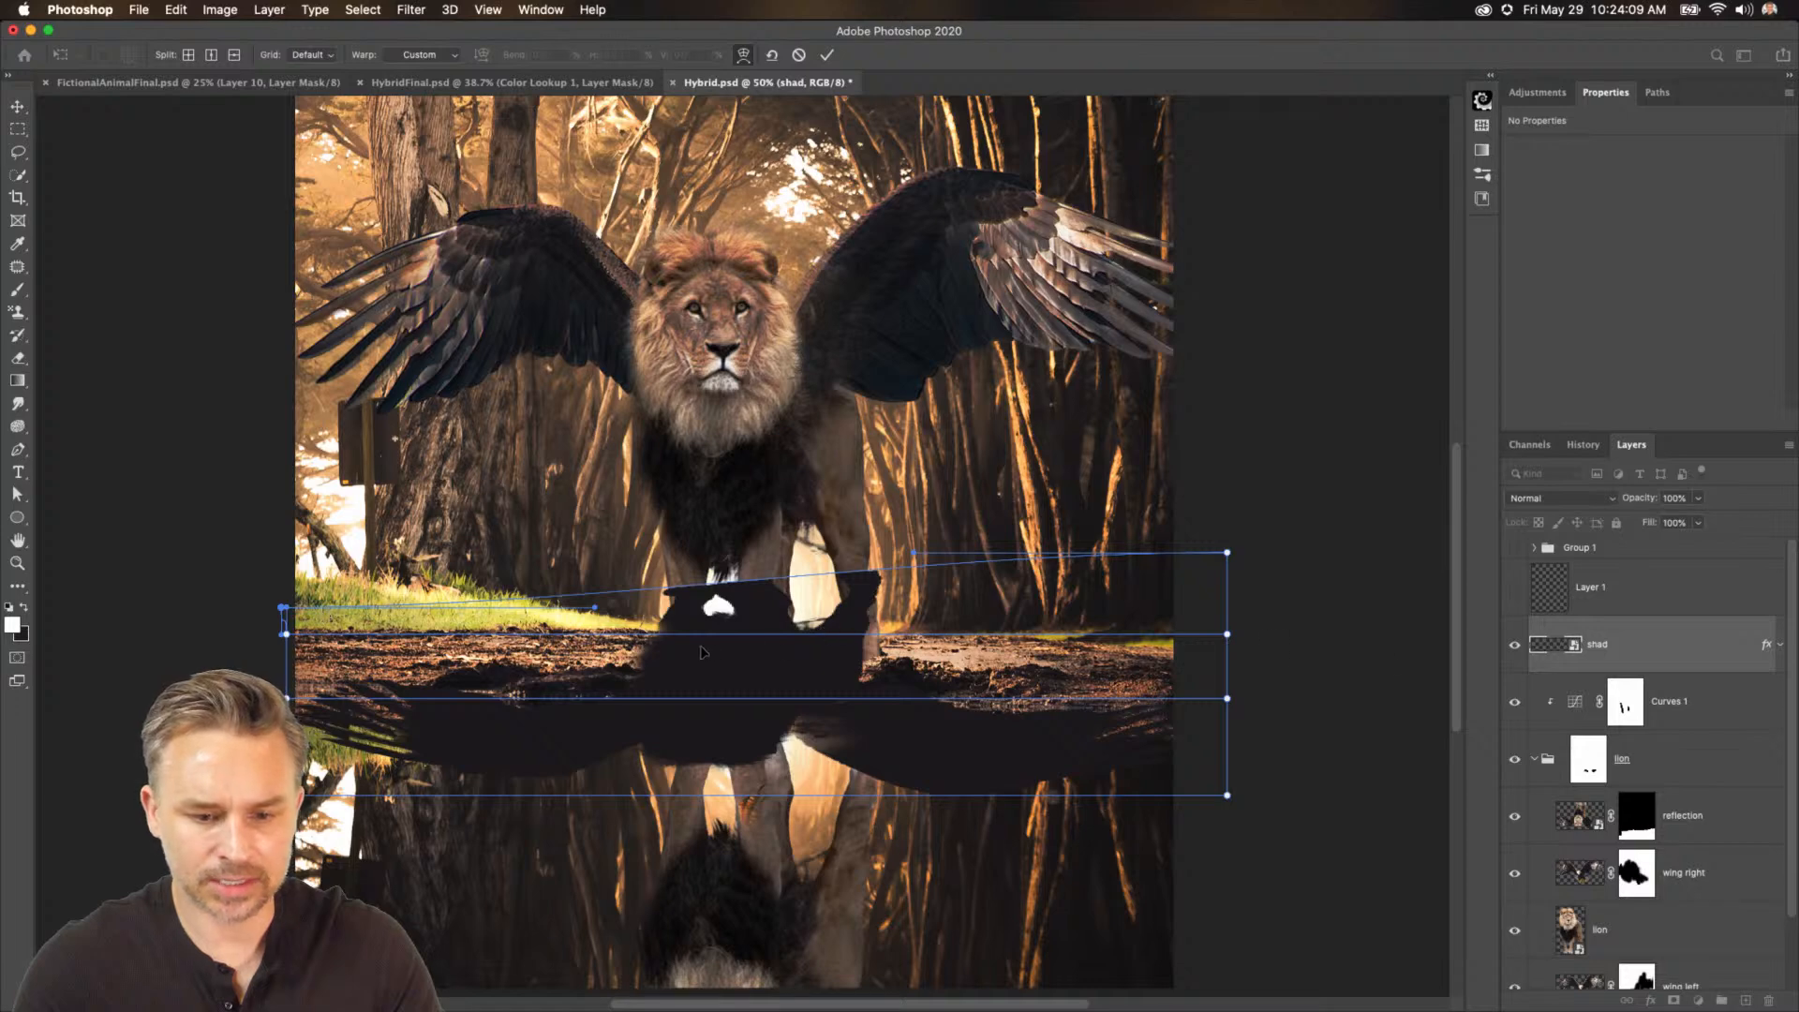
drag(1223, 555, 1232, 676)
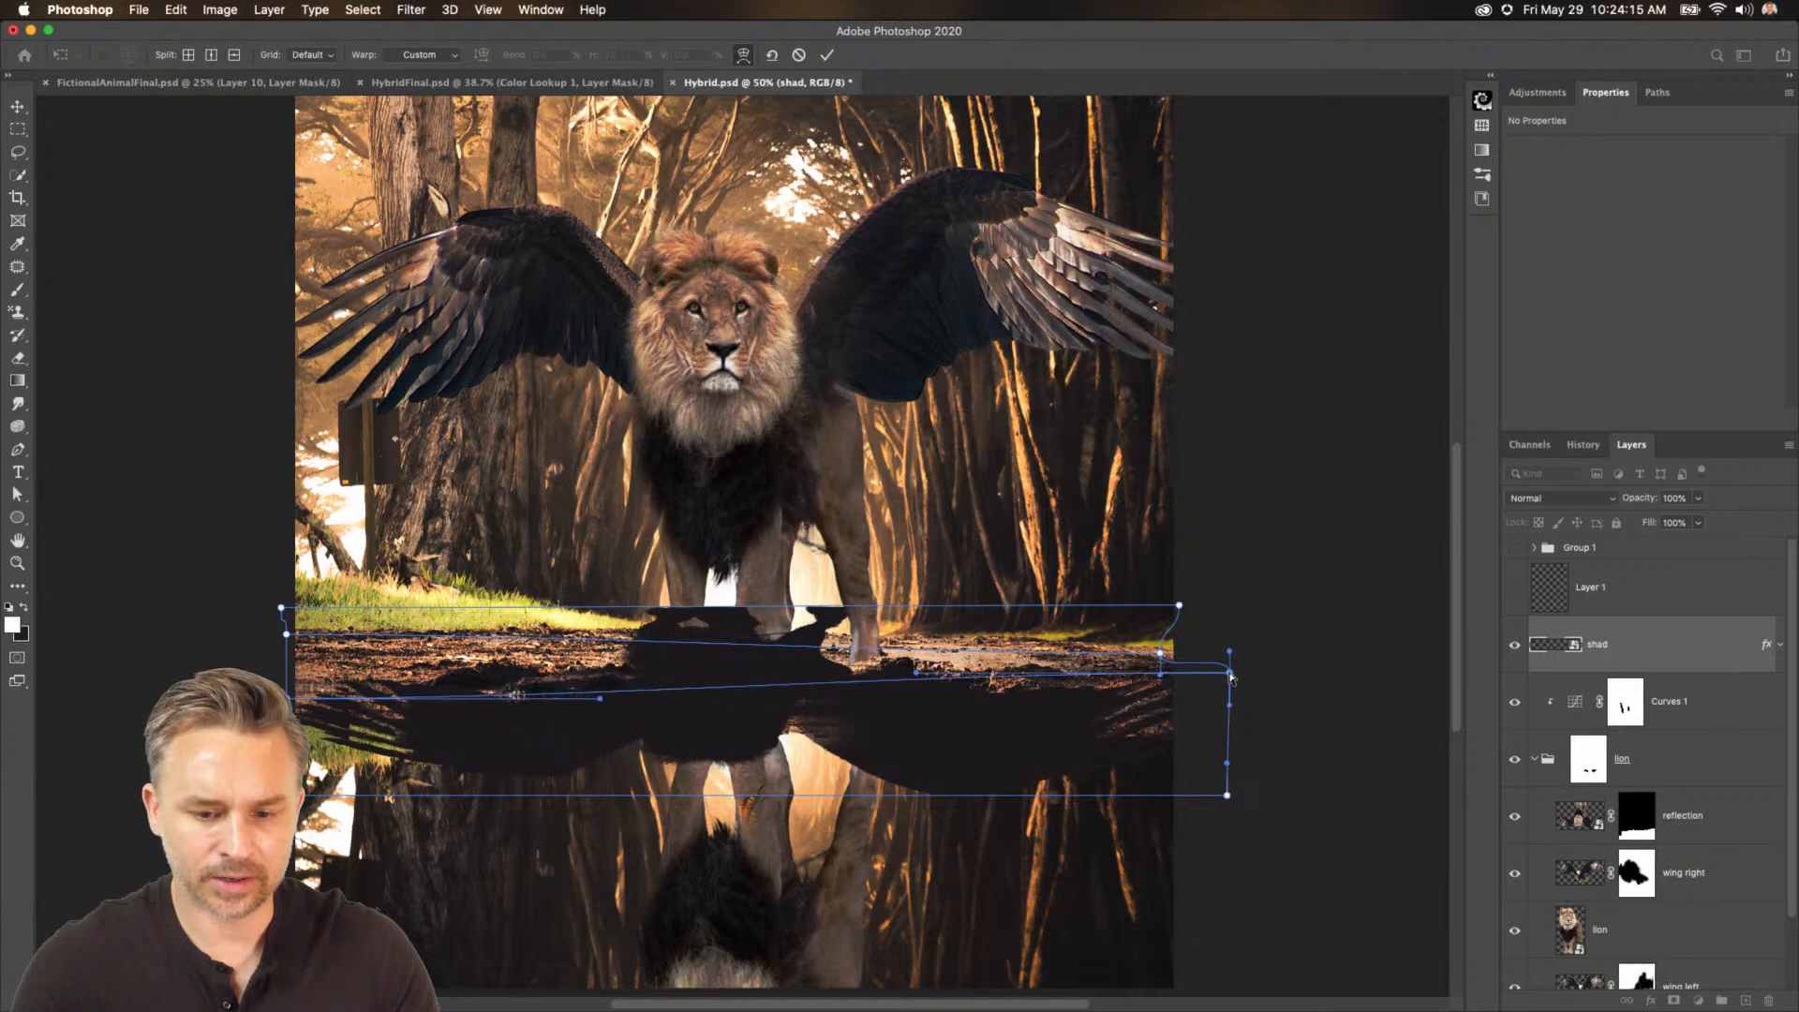
drag(286, 795, 247, 773)
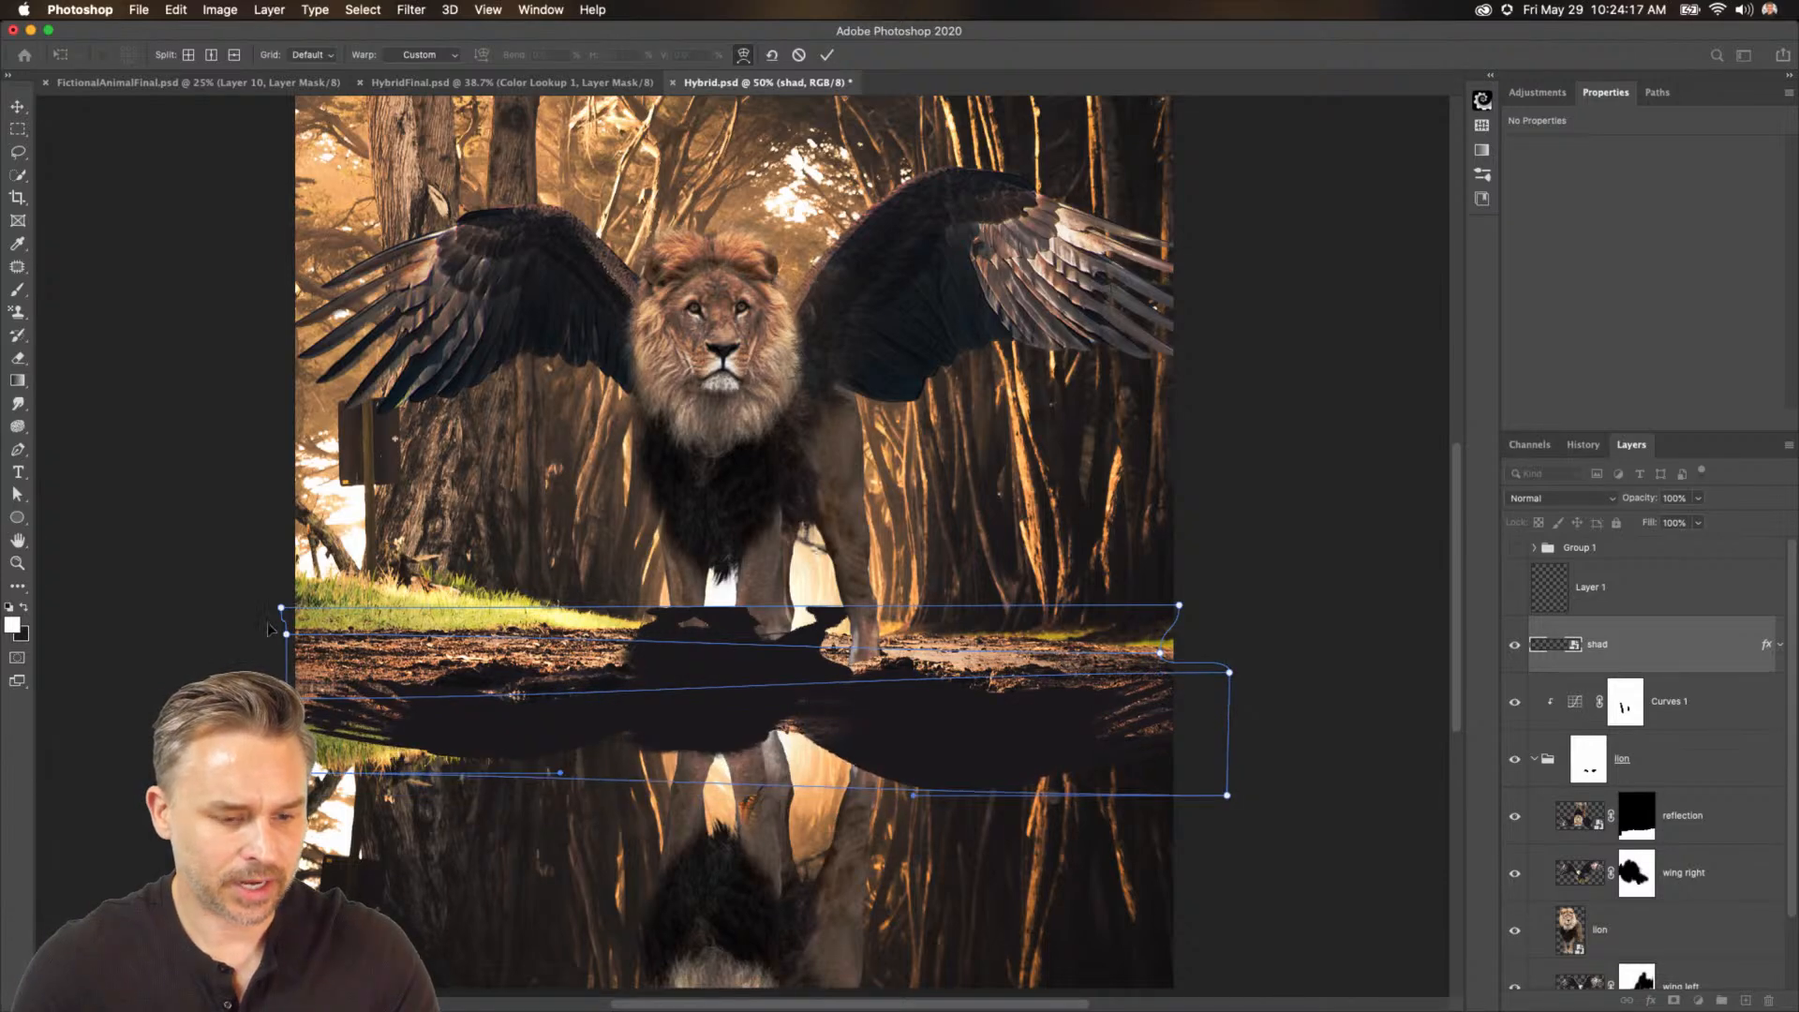
mouse_move(287, 635)
mouse_down()
mouse_move(289, 578)
mouse_move(296, 613)
mouse_up()
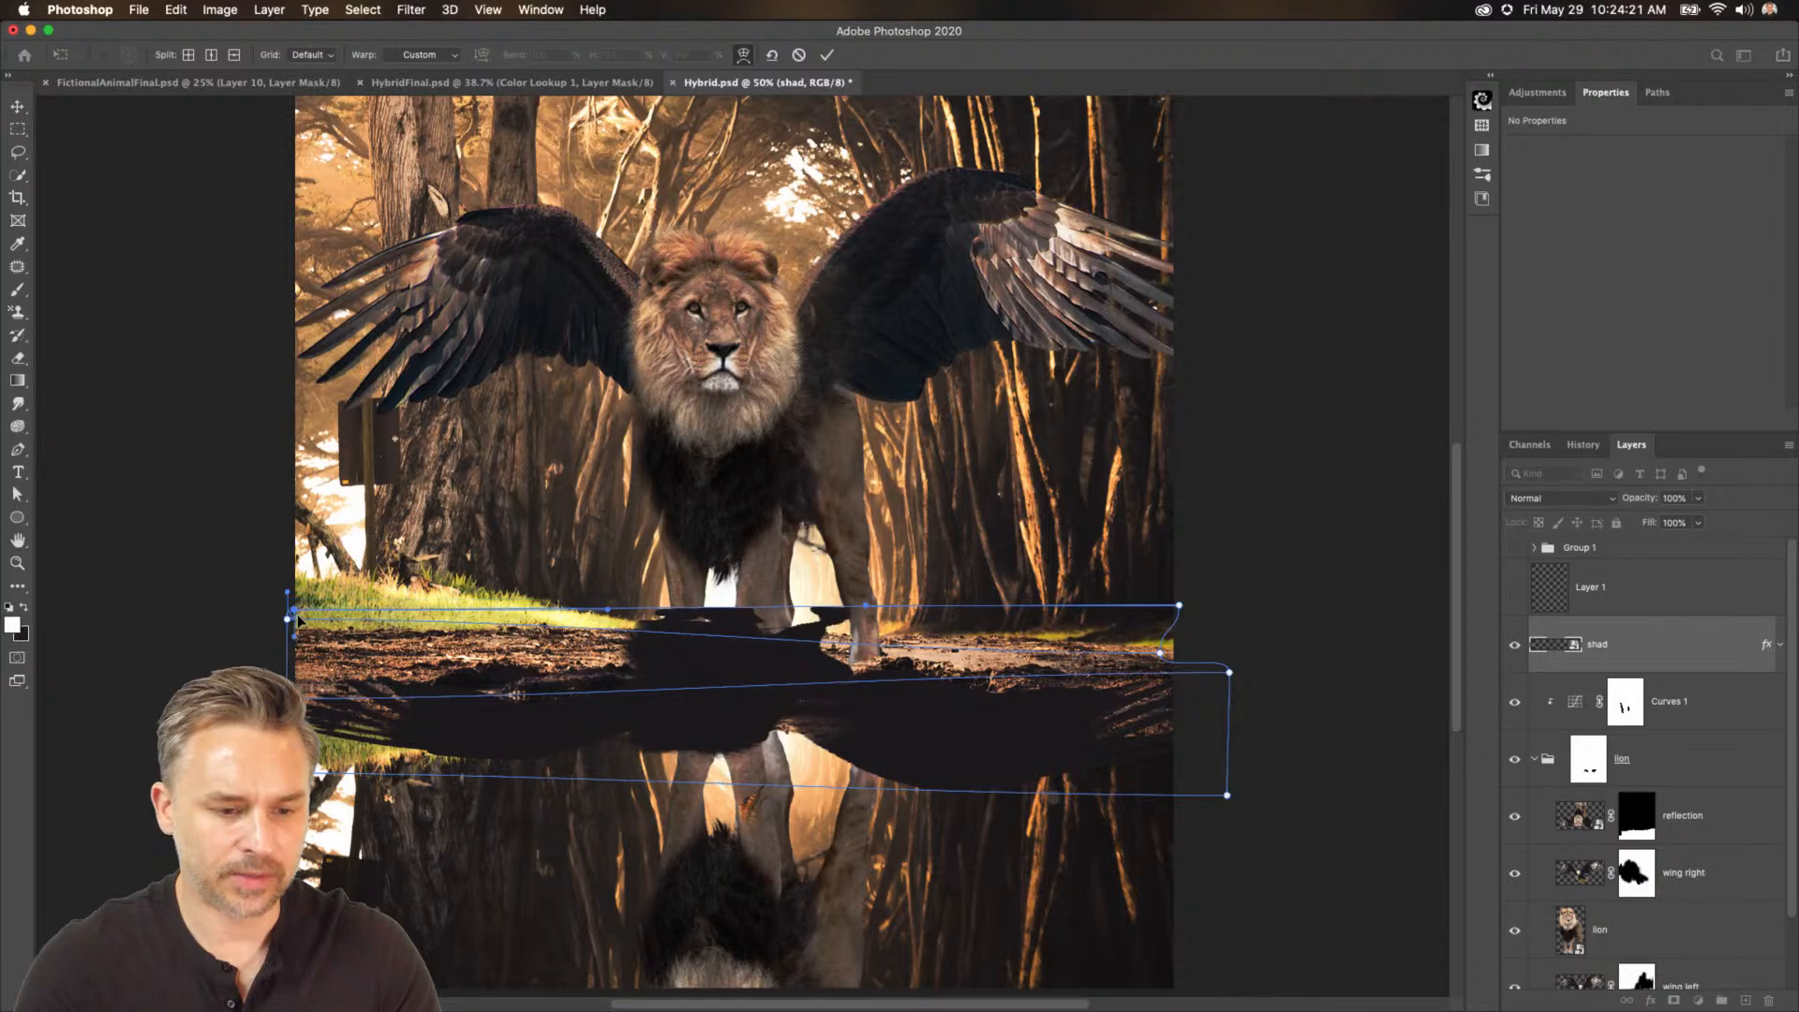
key(Return)
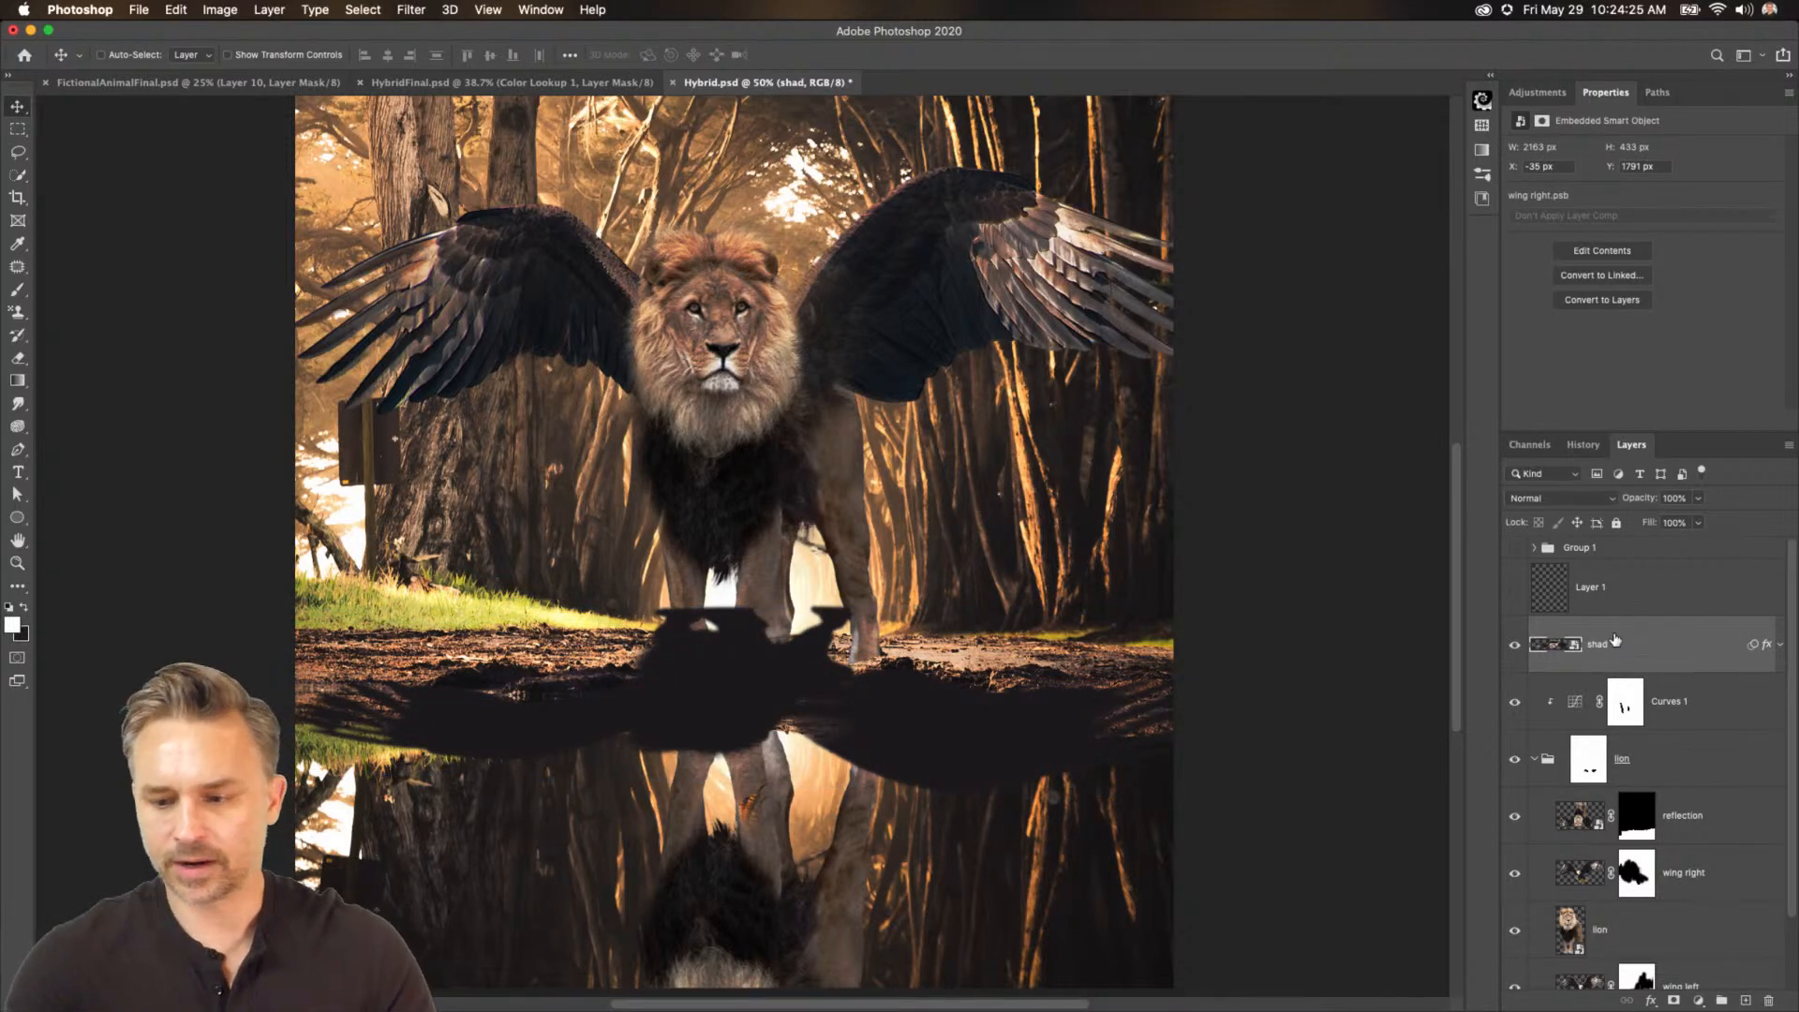
Set the shad layer's blend mode to Overlay.
click(1607, 499)
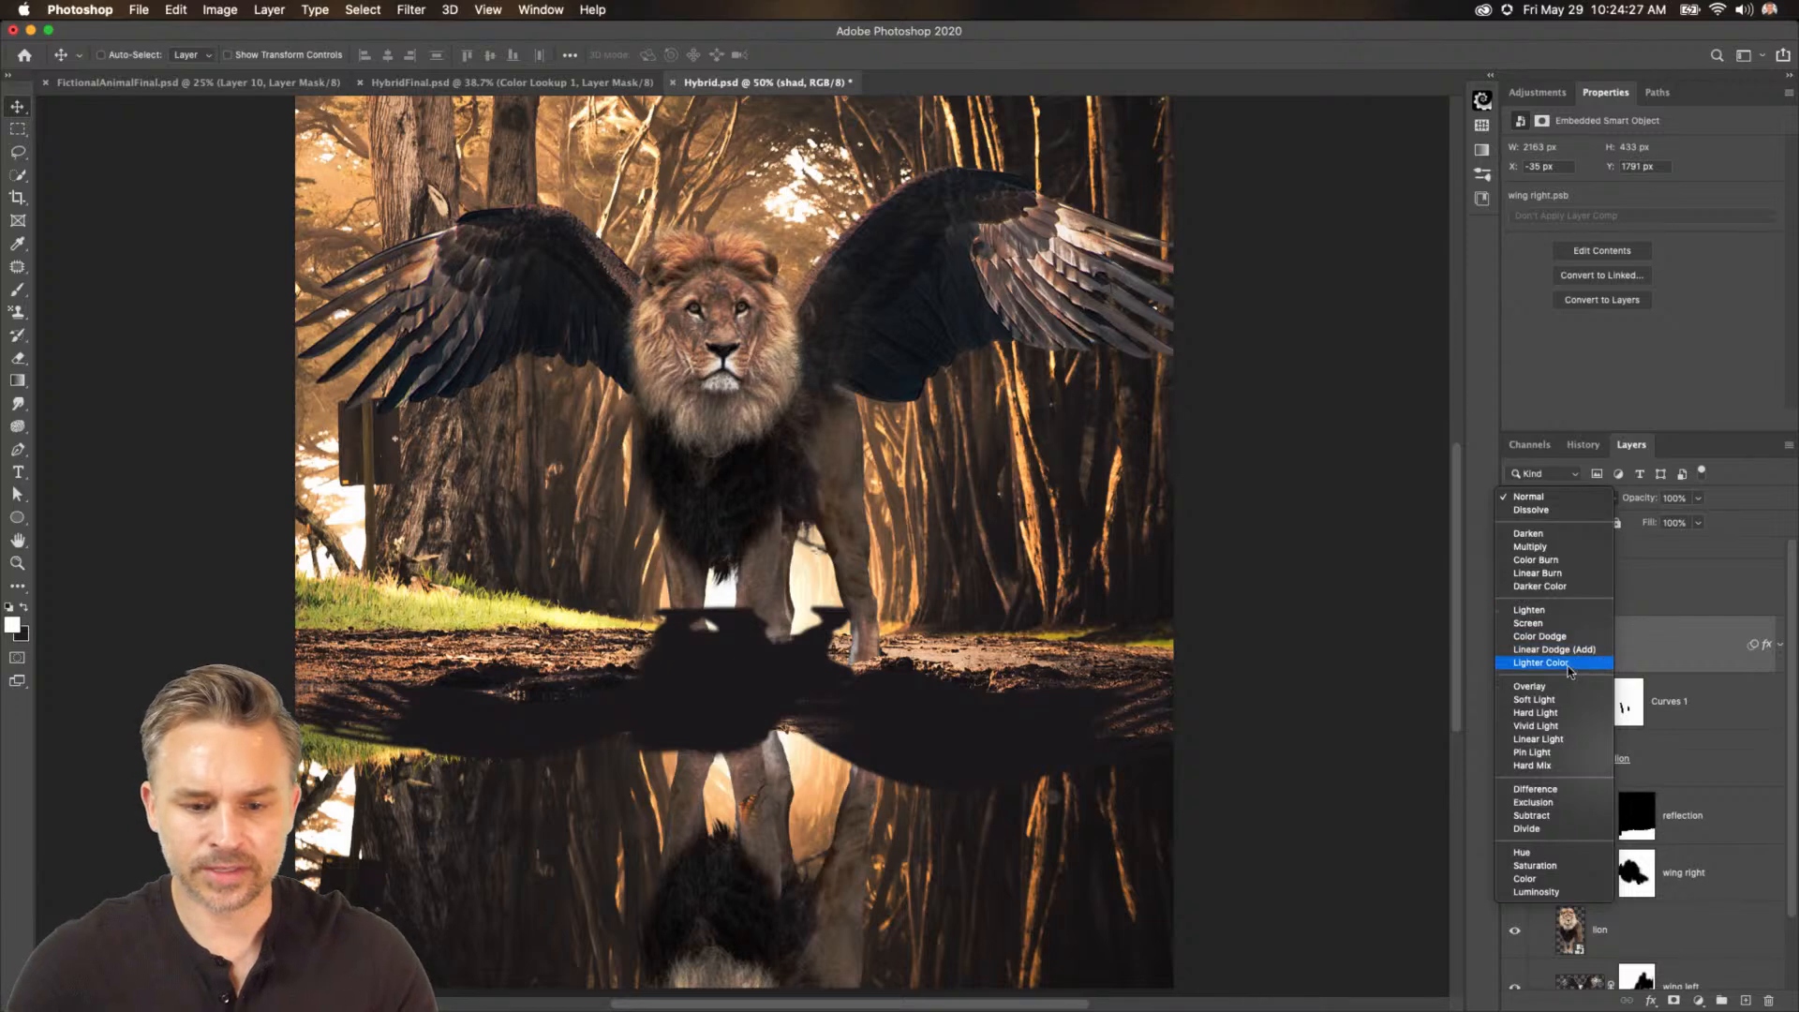
click(1641, 660)
click(1565, 502)
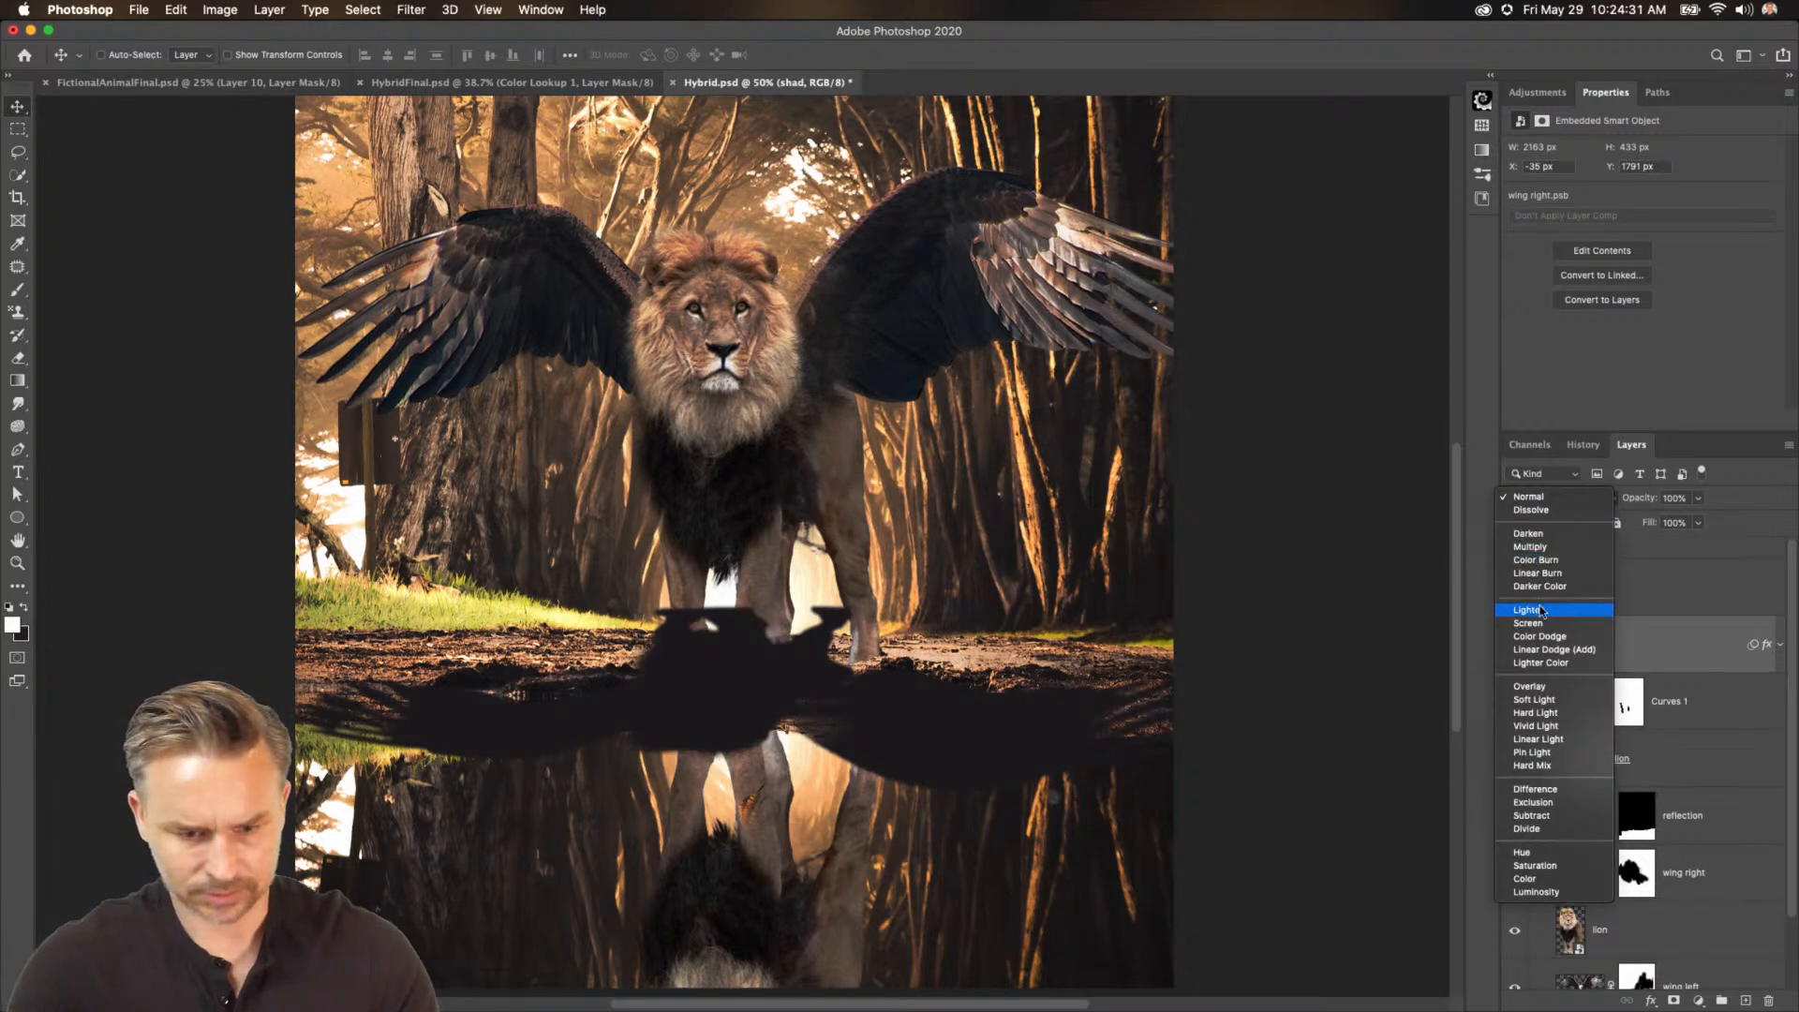
click(1547, 687)
click(1781, 646)
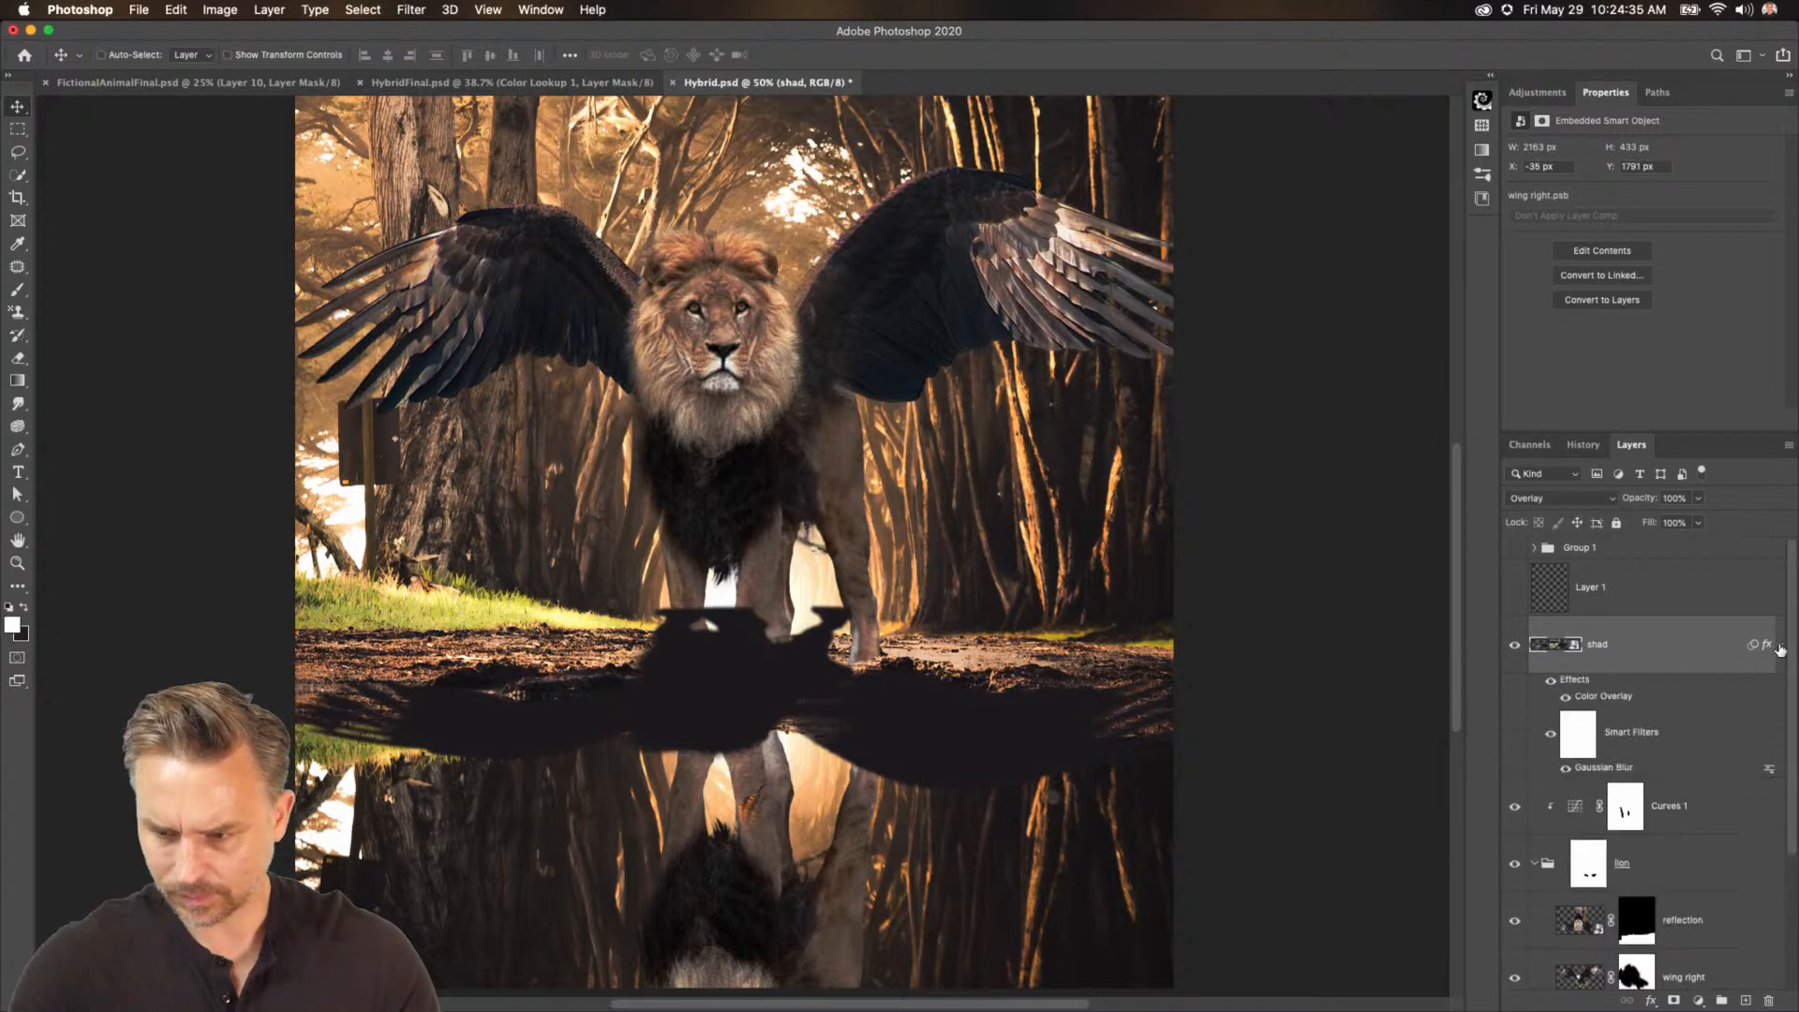
click(1781, 647)
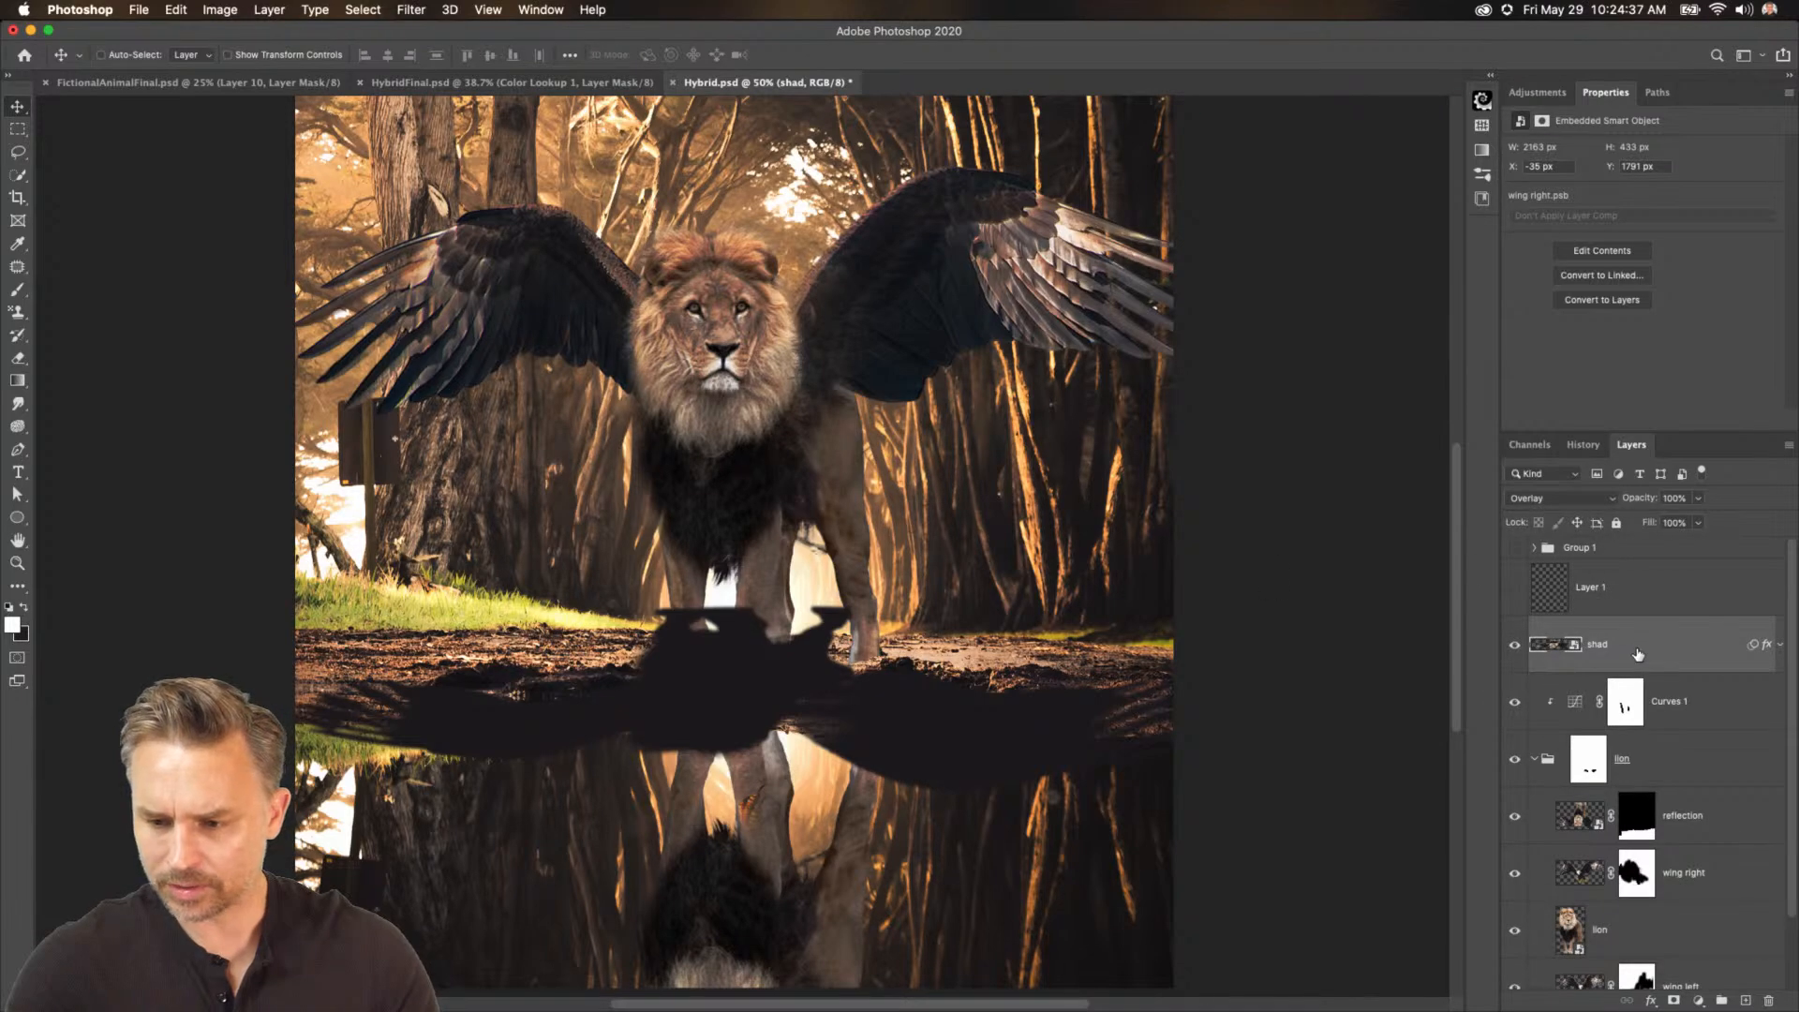
Add a layer mask to the shad layer and brush away the shadow over the lion and along the water edge.
drag(1639, 654, 1632, 565)
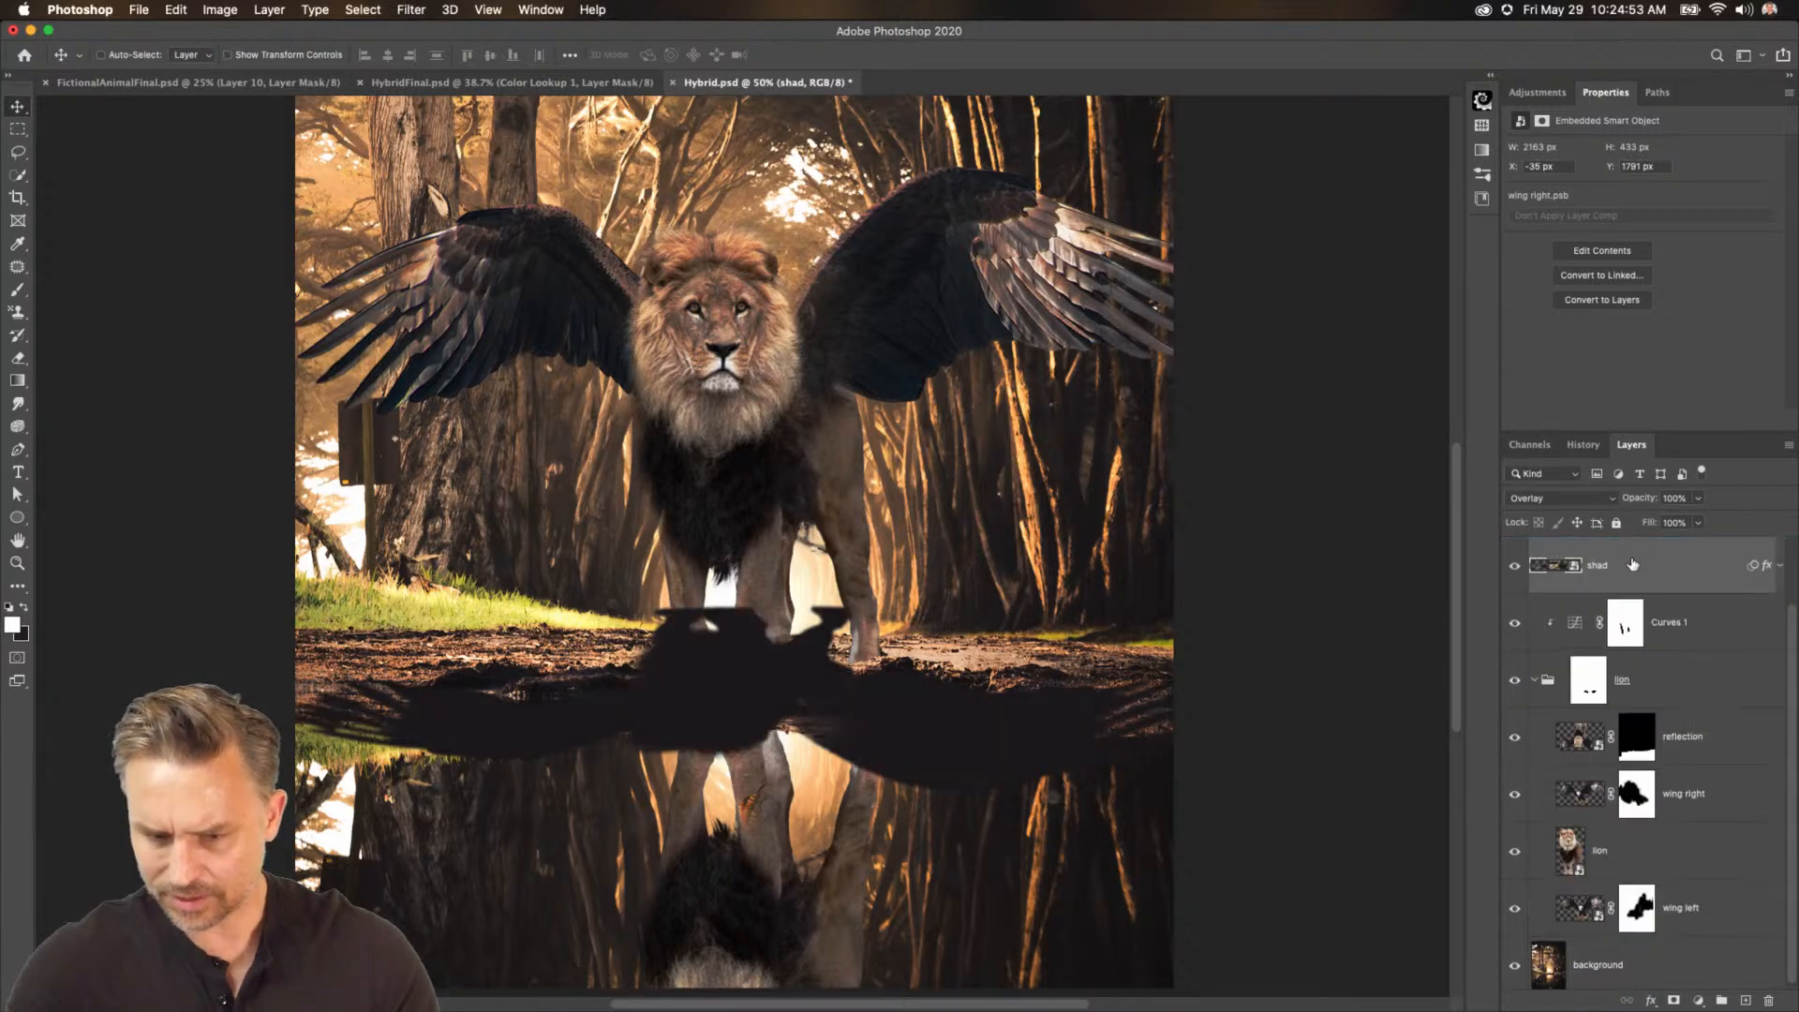
click(1673, 1001)
key(b)
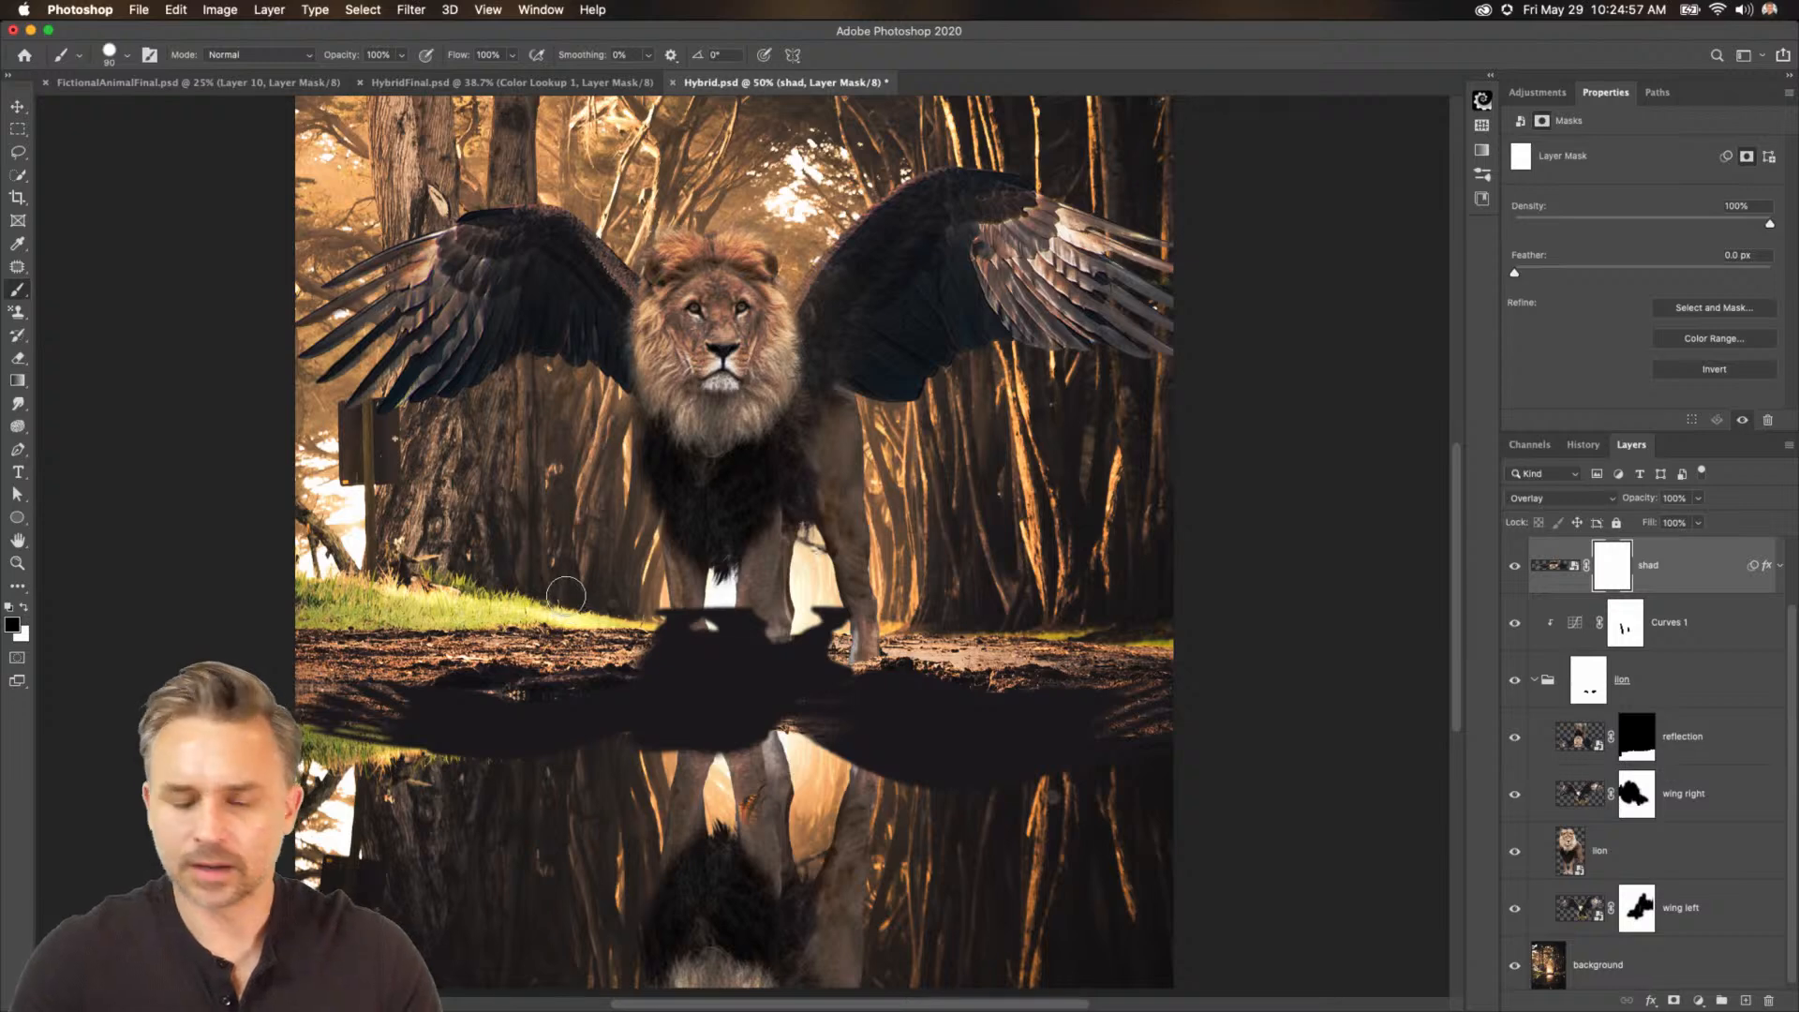
mouse_move(621, 599)
mouse_down()
mouse_move(825, 623)
mouse_move(750, 642)
mouse_up()
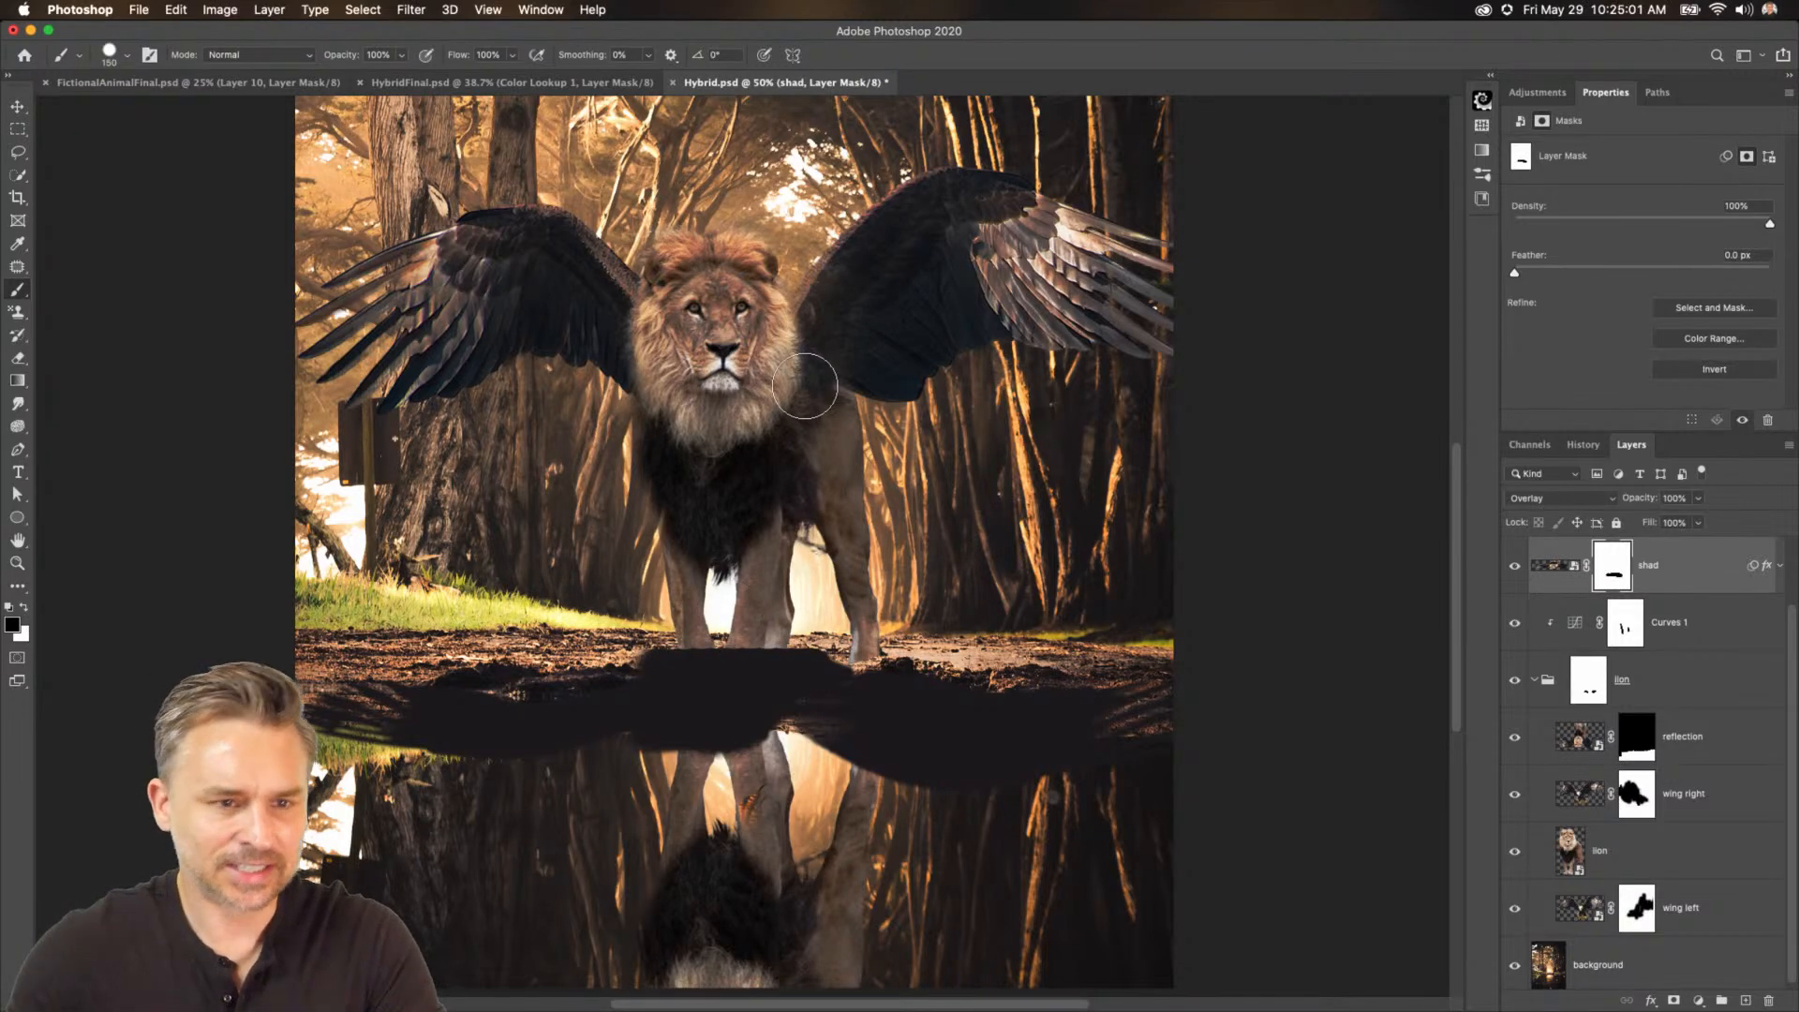
key(shift+bracketleft)
drag(656, 656, 809, 638)
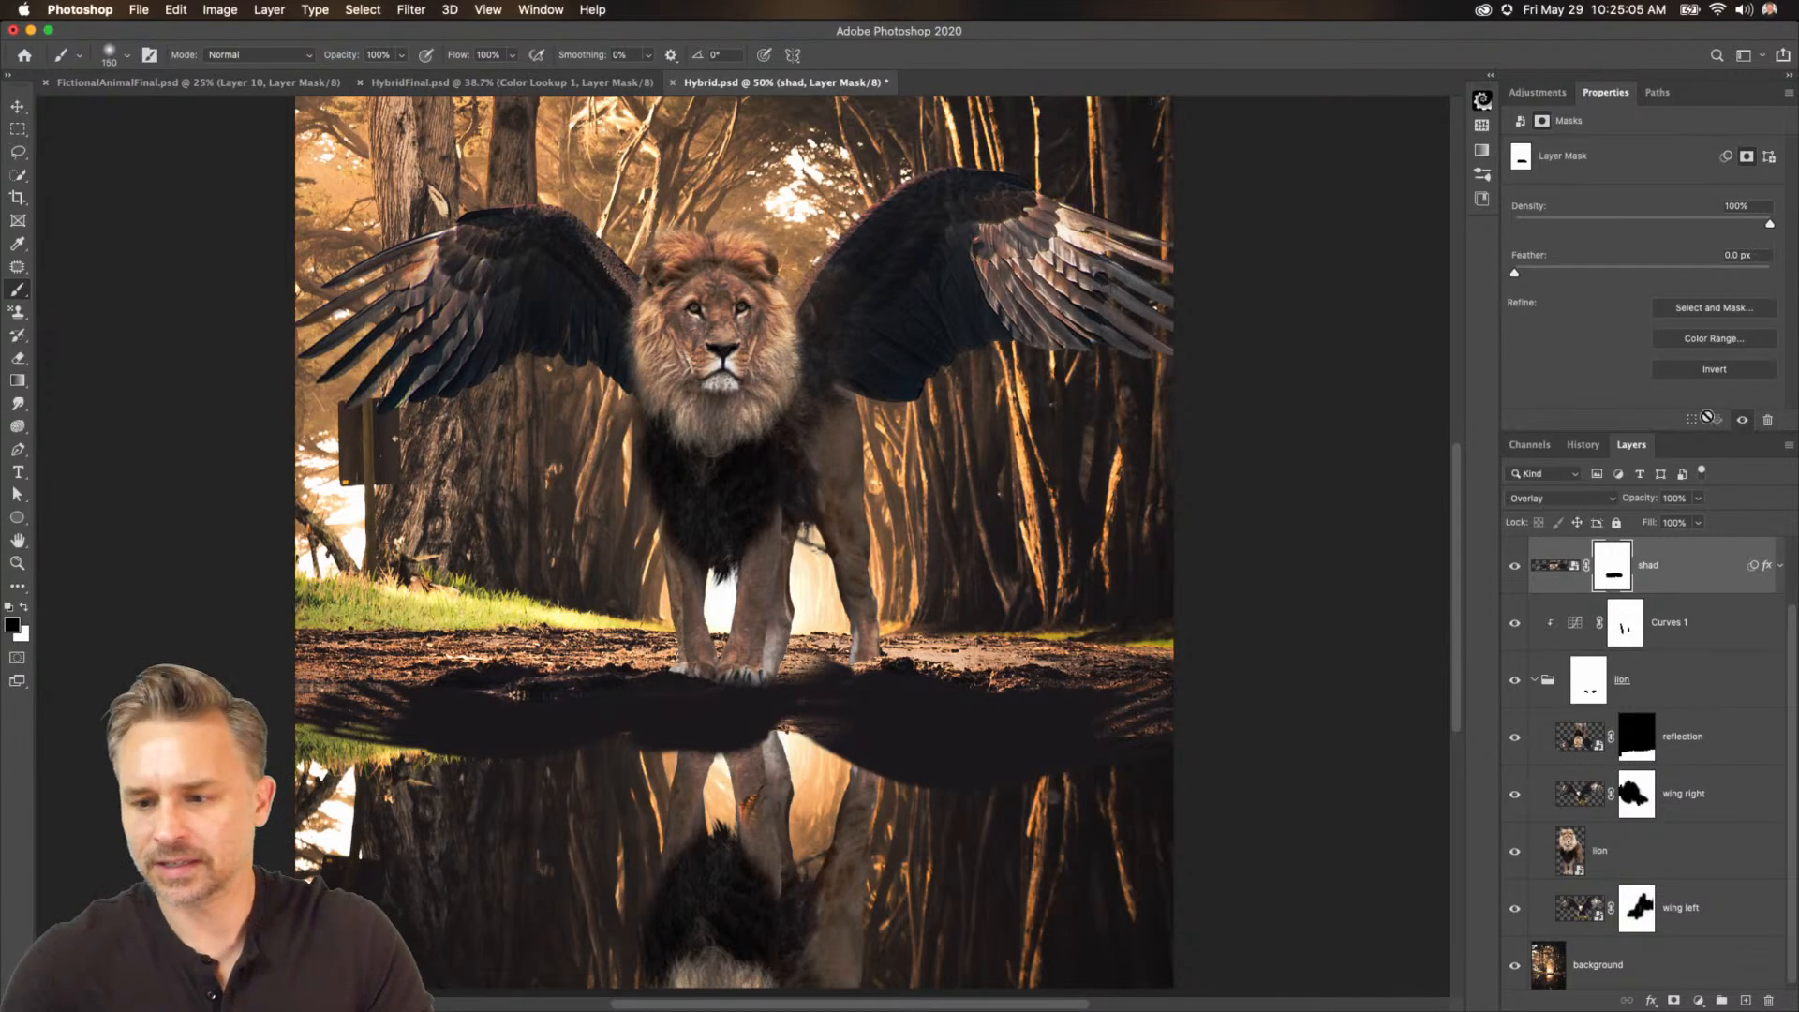
drag(1642, 503, 1593, 503)
mouse_move(796, 756)
mouse_down()
mouse_move(1042, 798)
mouse_move(1185, 795)
mouse_up()
Add a new layer above Curves 1, clipped to the lion group, with black as the painting colour.
click(1649, 631)
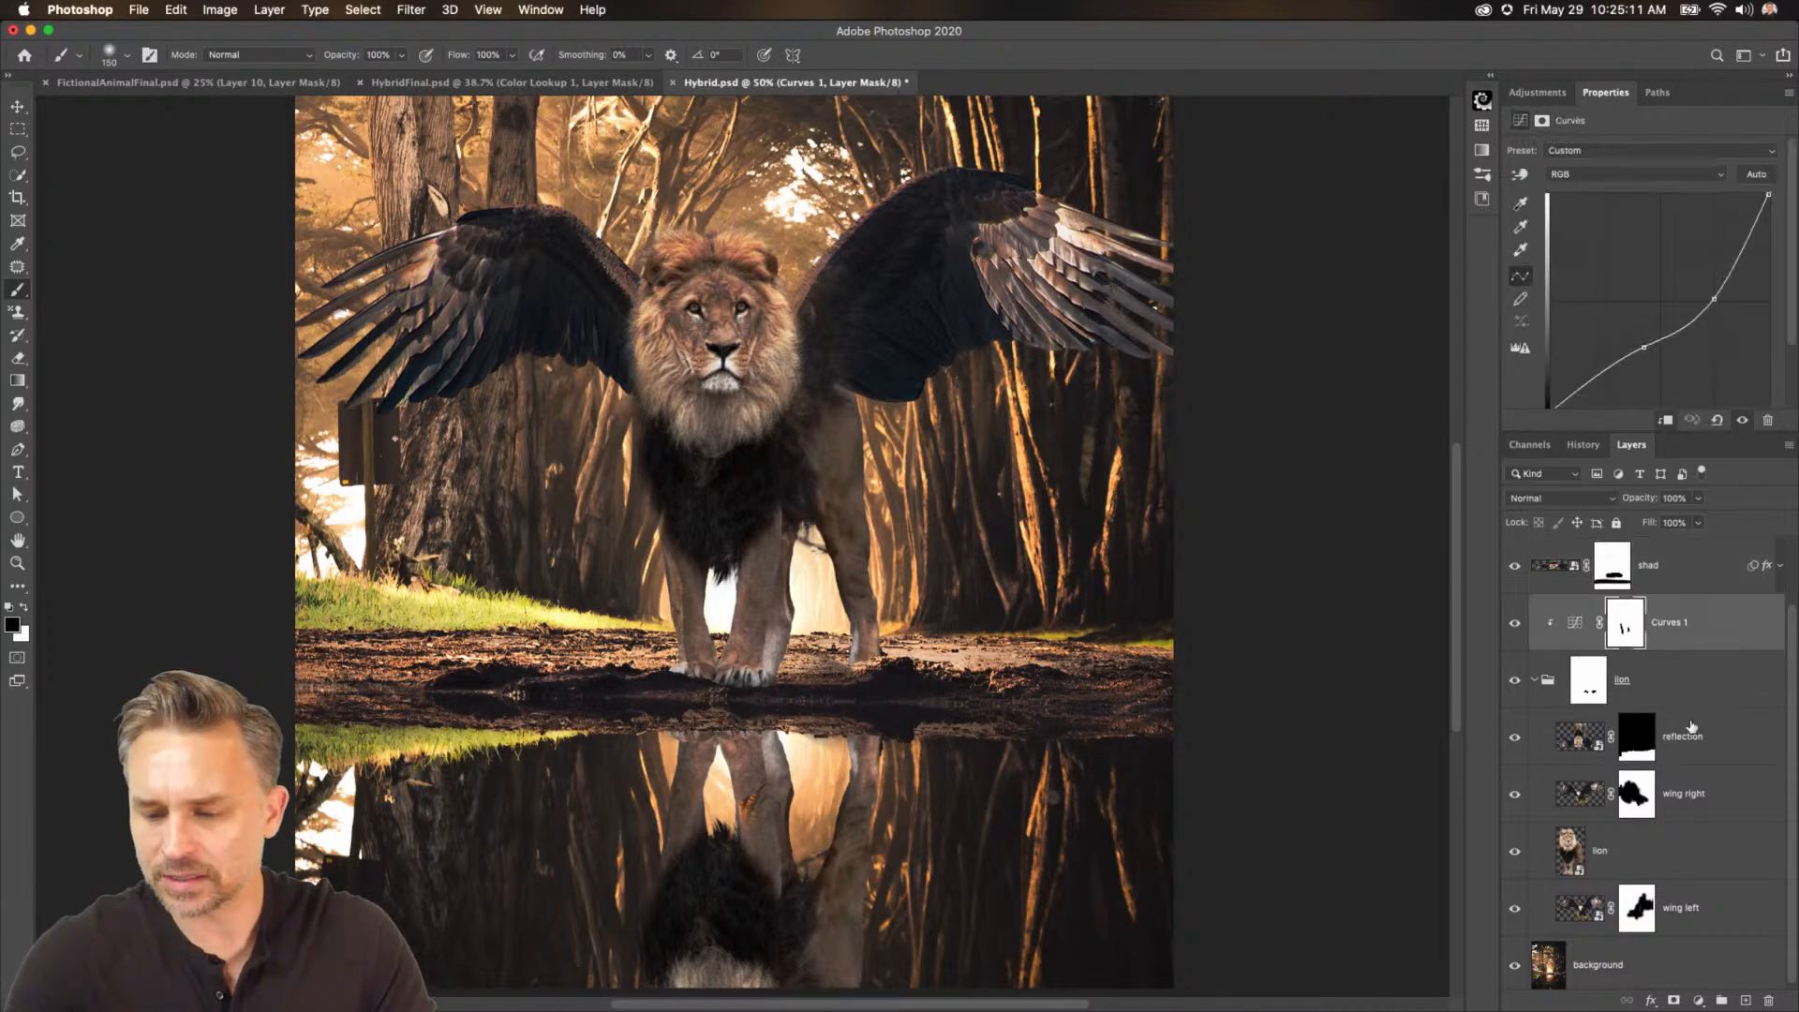
click(1745, 1001)
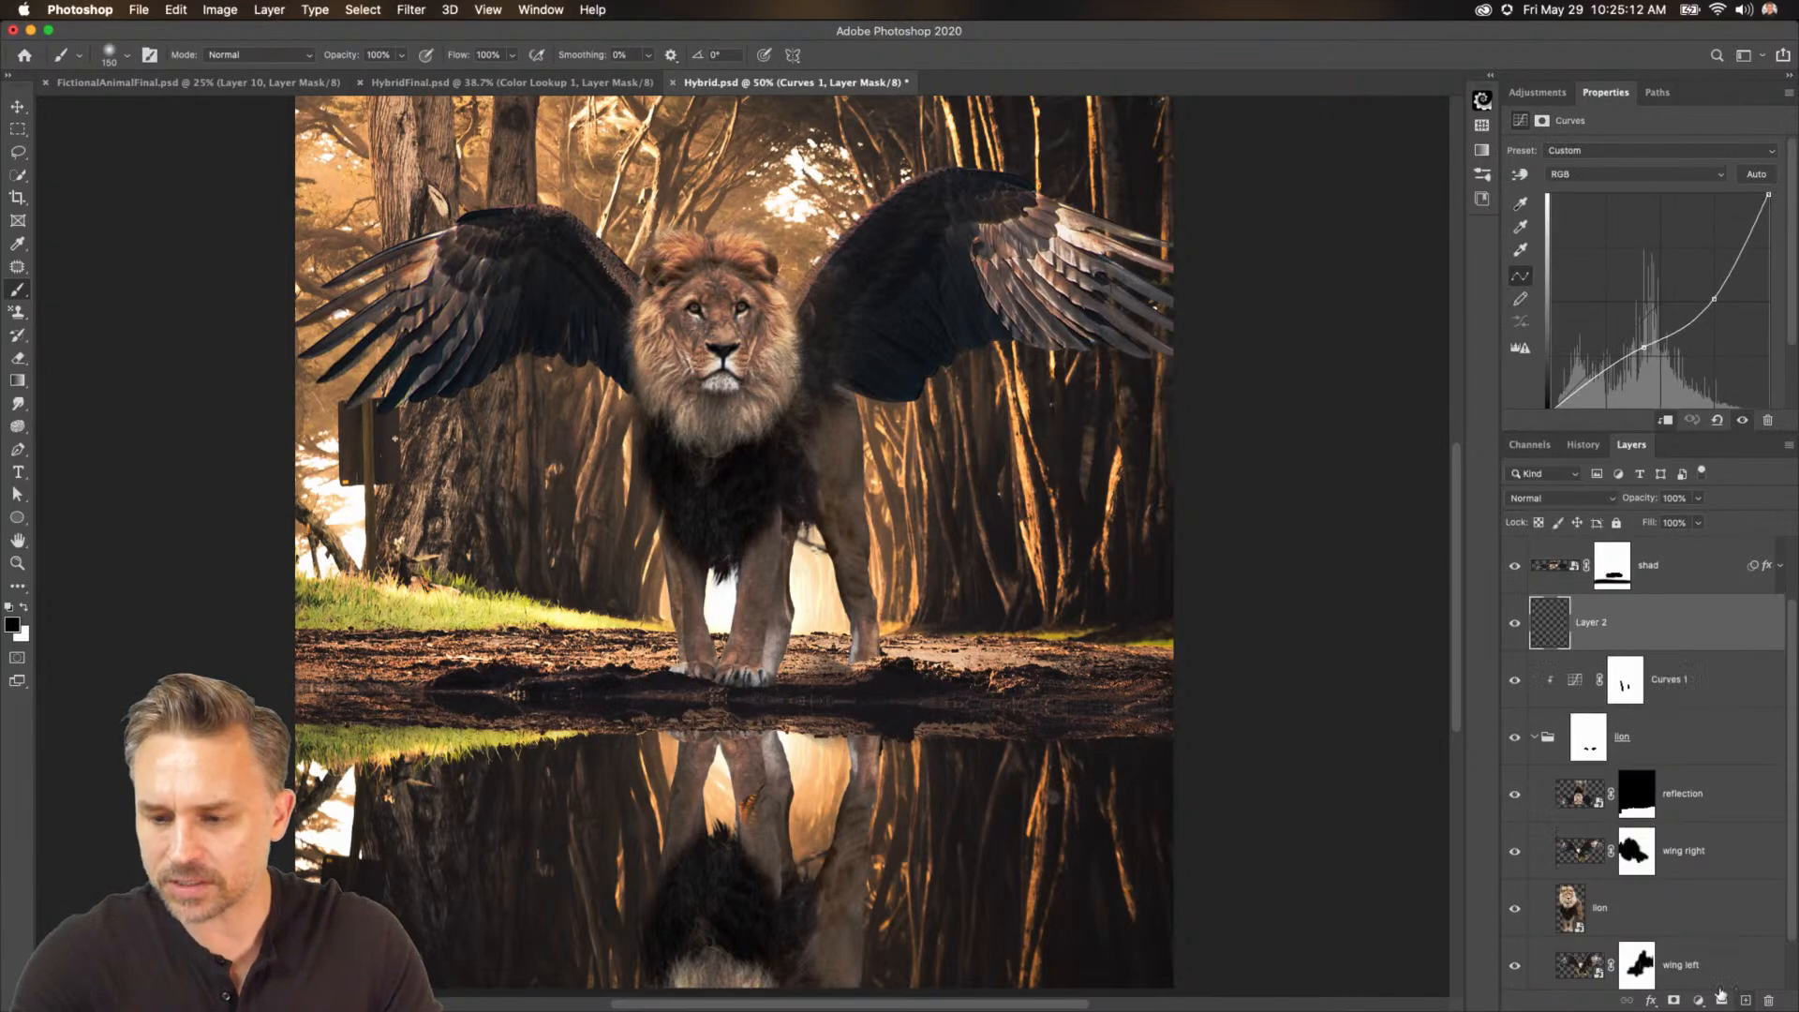
alt+click(1668, 650)
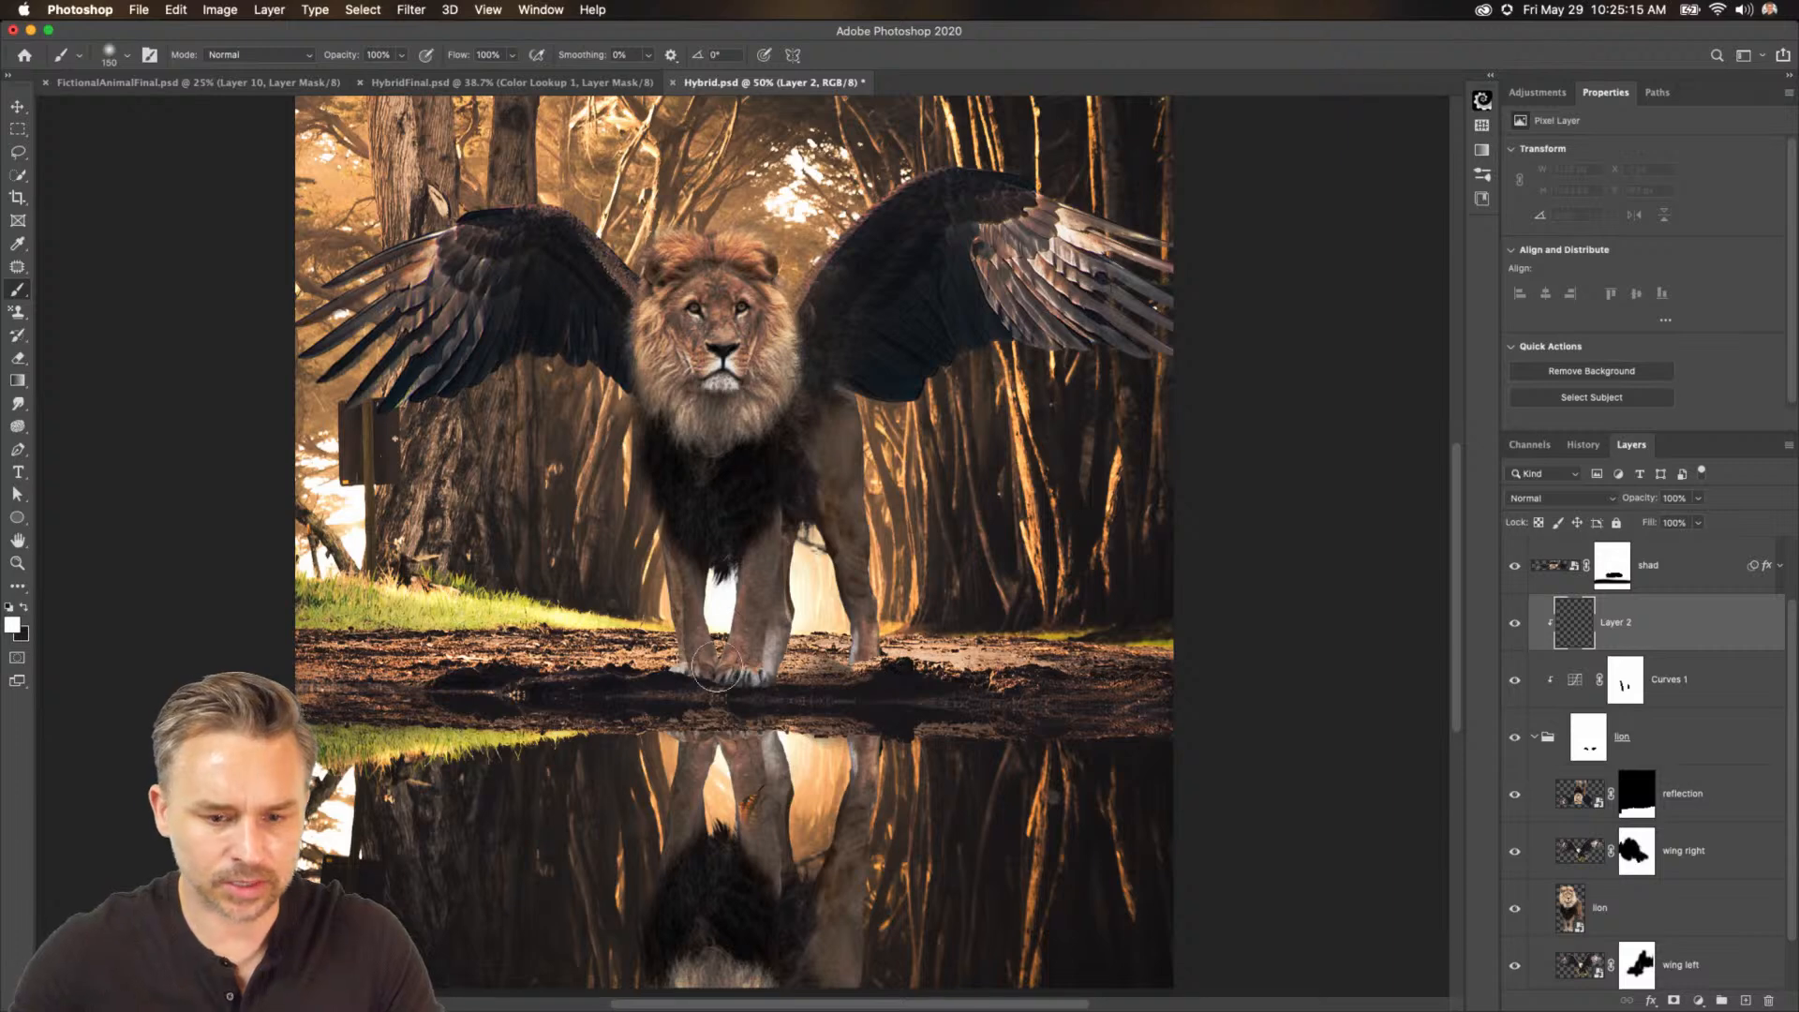
click(24, 608)
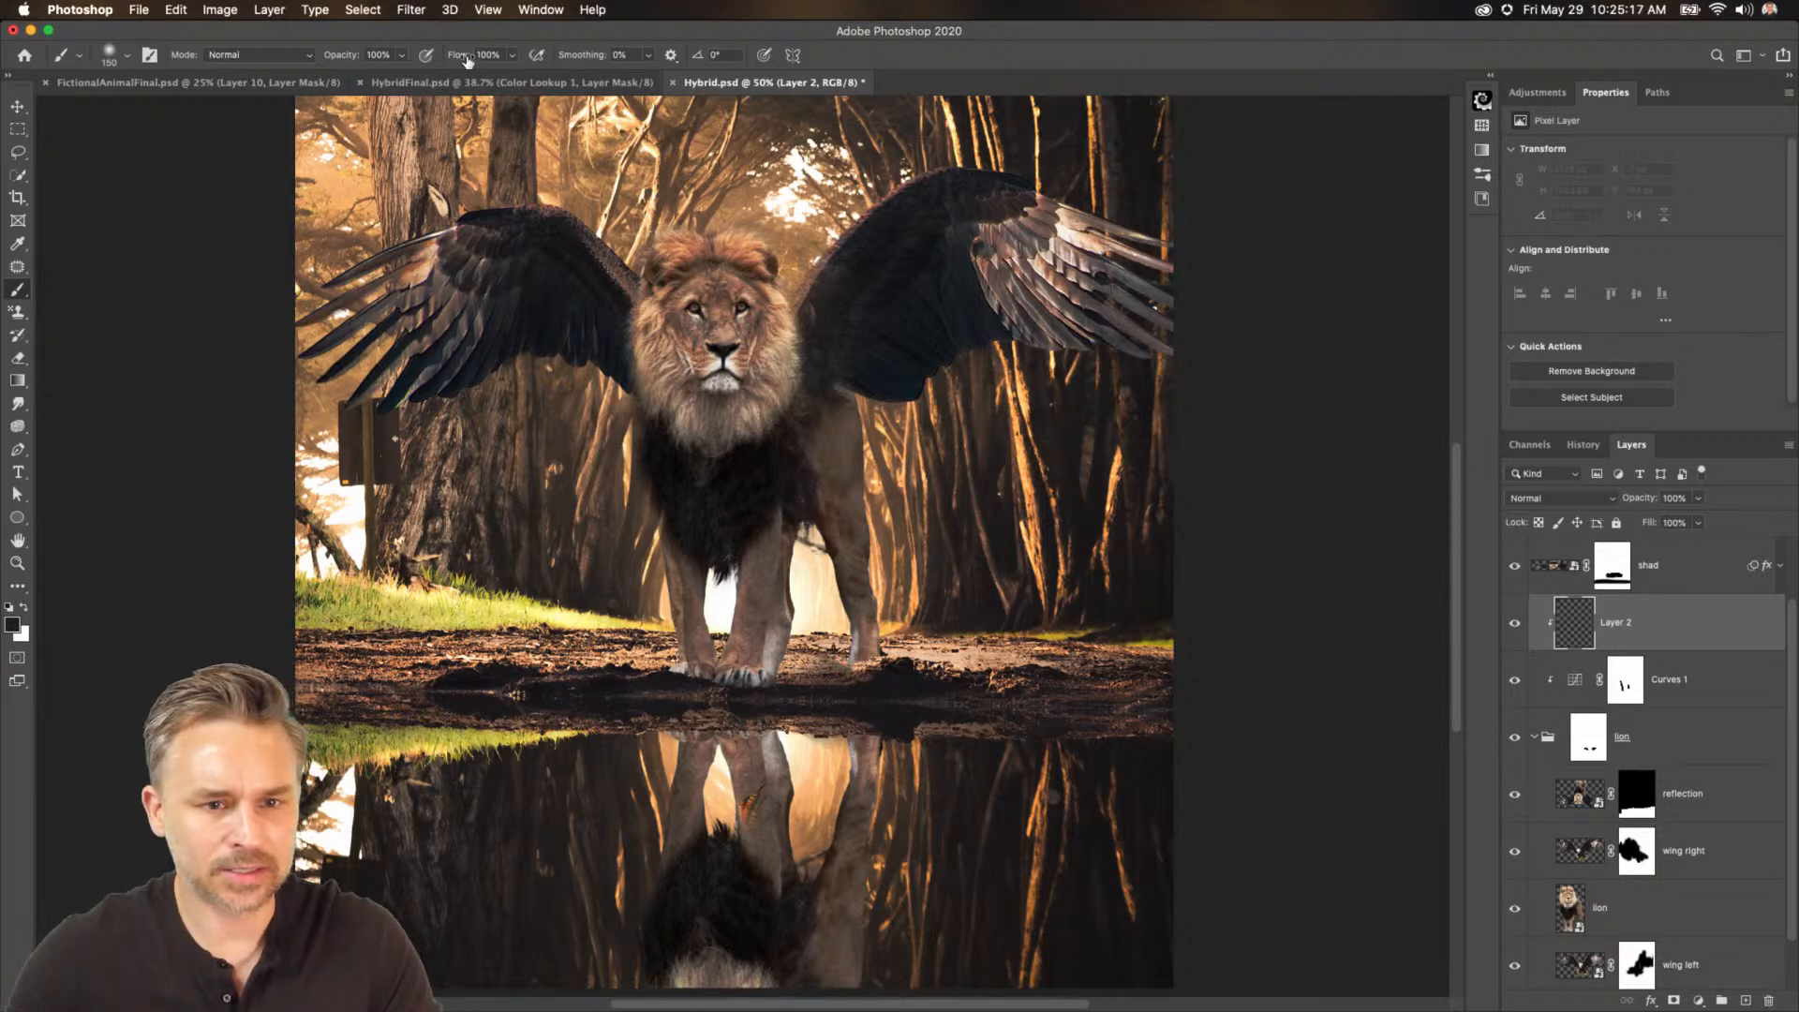
Paint soft dark shading at 21% flow over the lion's lower legs on the new layer.
drag(455, 56, 358, 52)
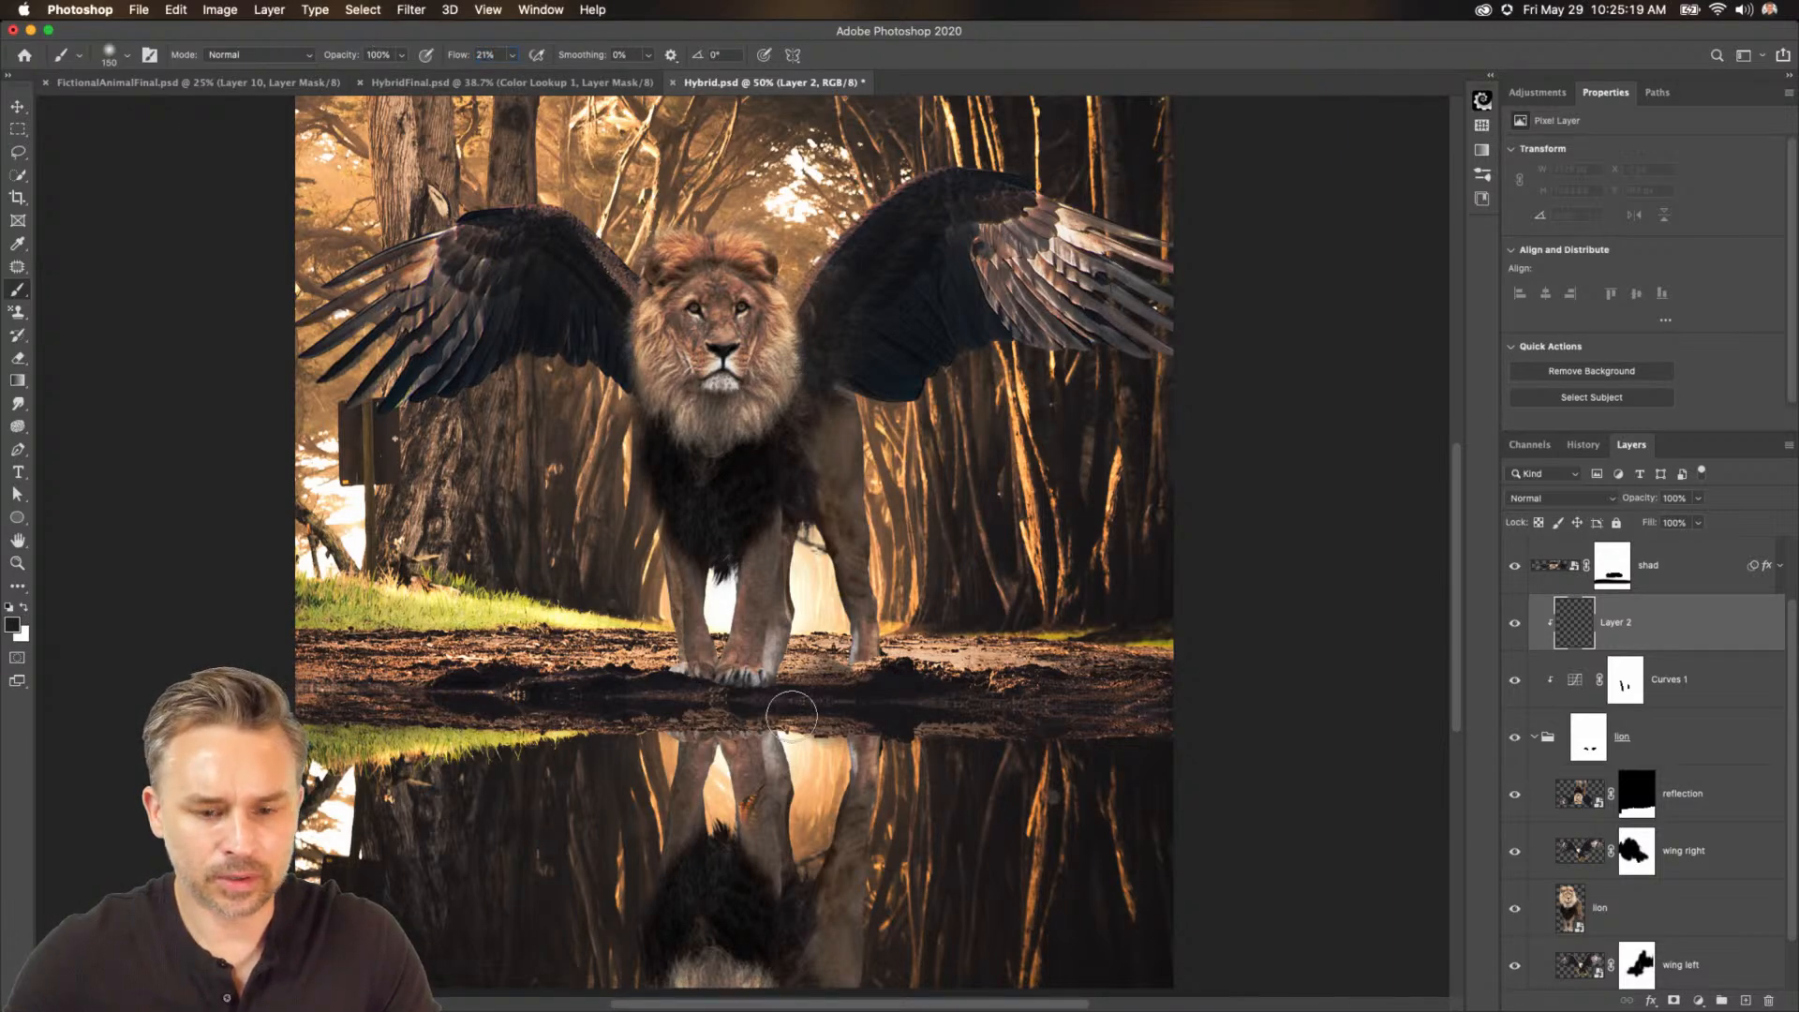
mouse_move(756, 659)
mouse_down()
mouse_move(703, 686)
mouse_move(752, 606)
mouse_move(737, 681)
mouse_move(759, 521)
mouse_up()
key([)
key([)
key([)
drag(681, 603, 692, 709)
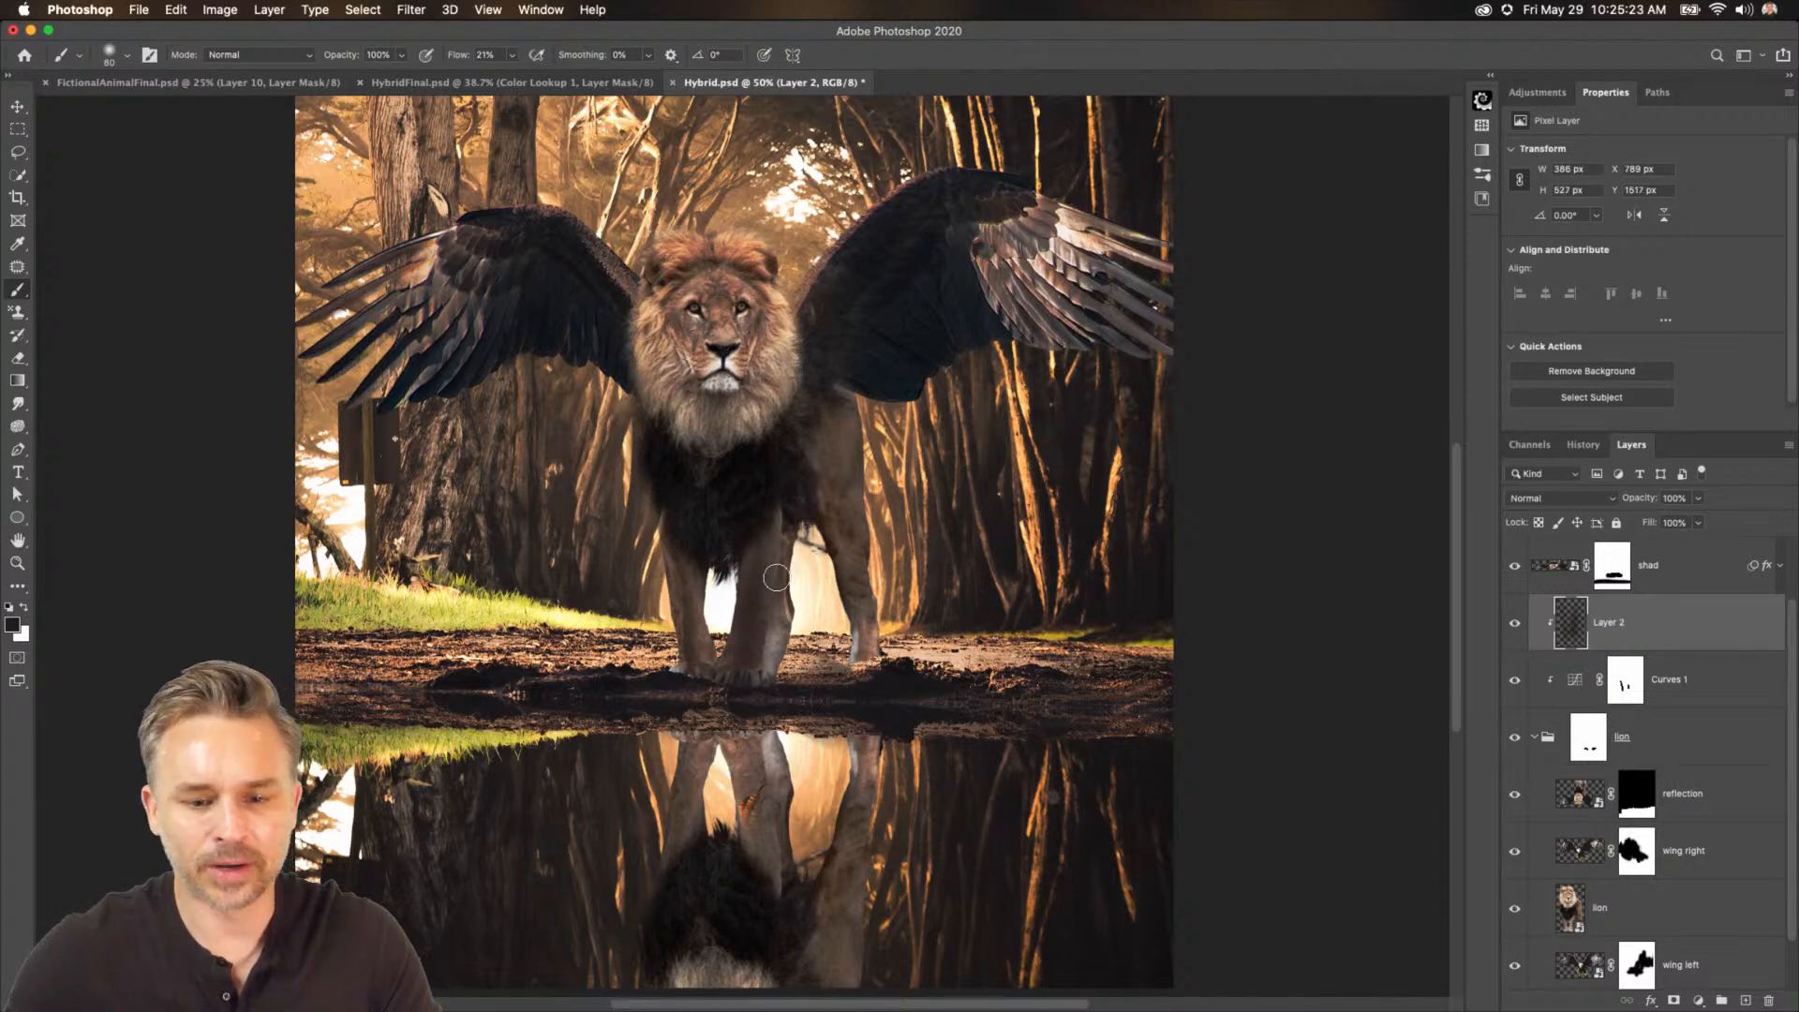
drag(765, 572, 758, 683)
drag(852, 581, 869, 679)
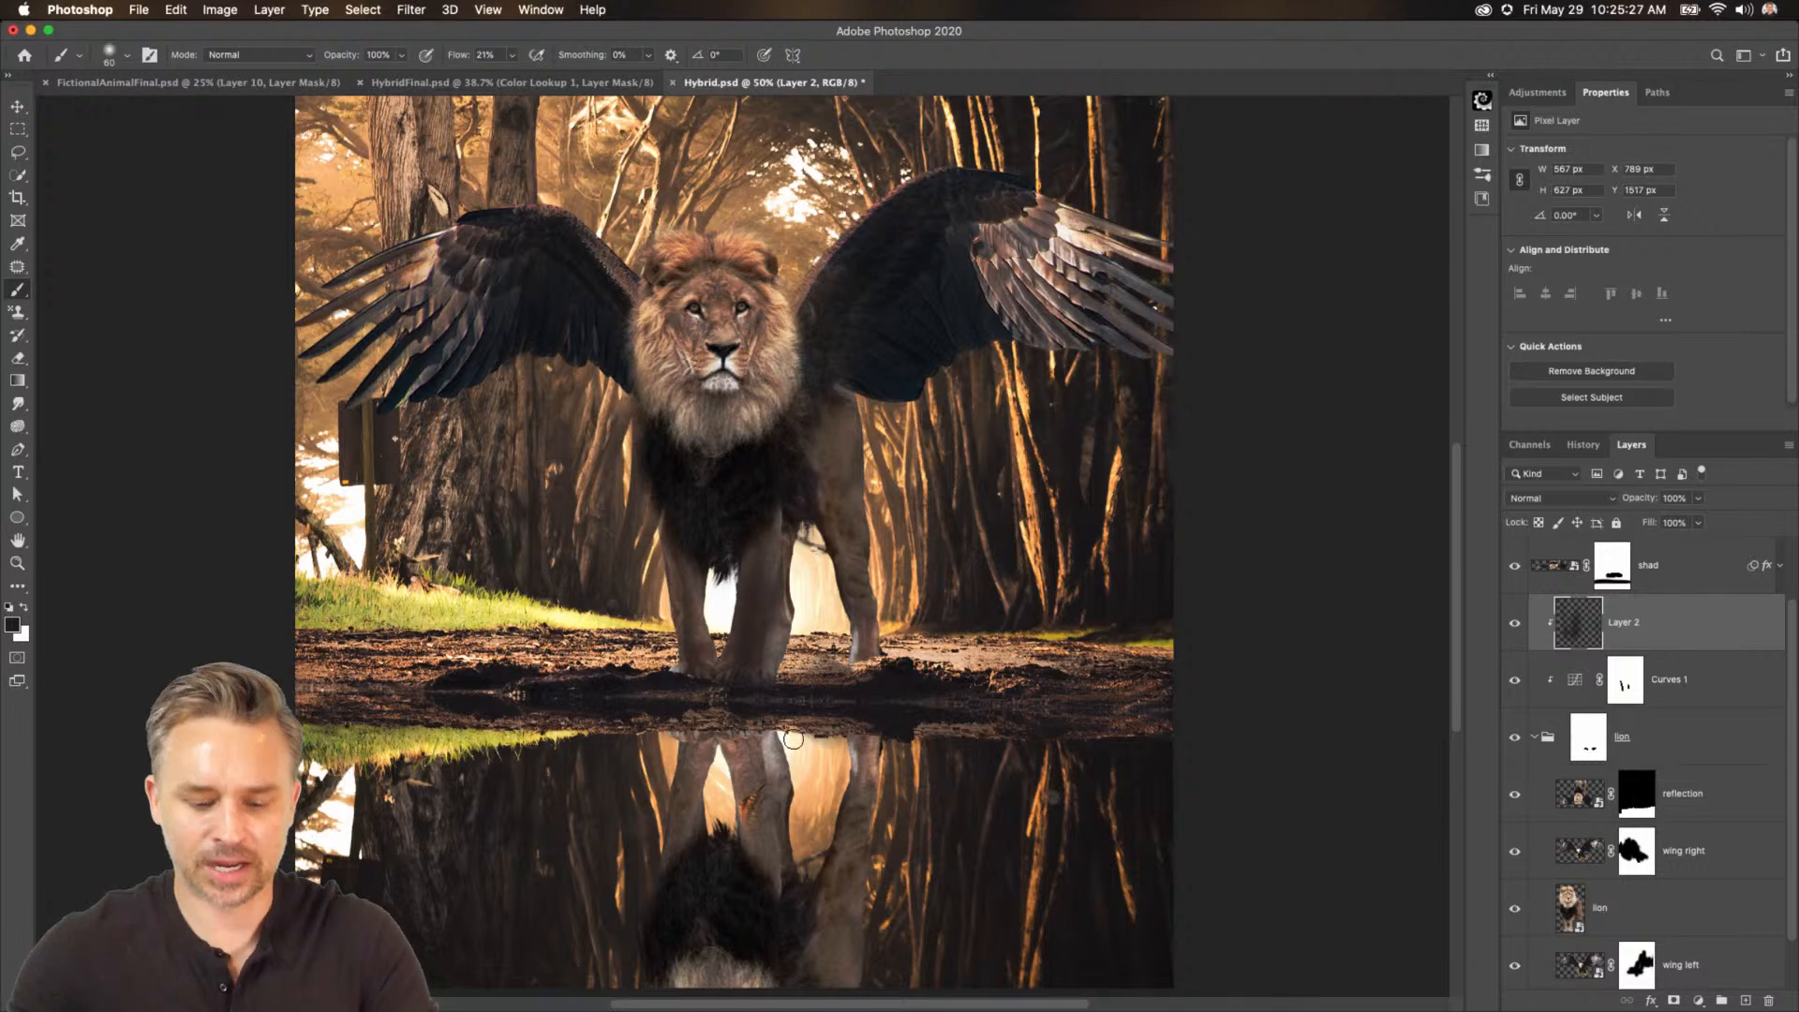
Save a copy of the composite as Hybrid.jpg on the Desktop.
key(super+minus)
key(super+minus)
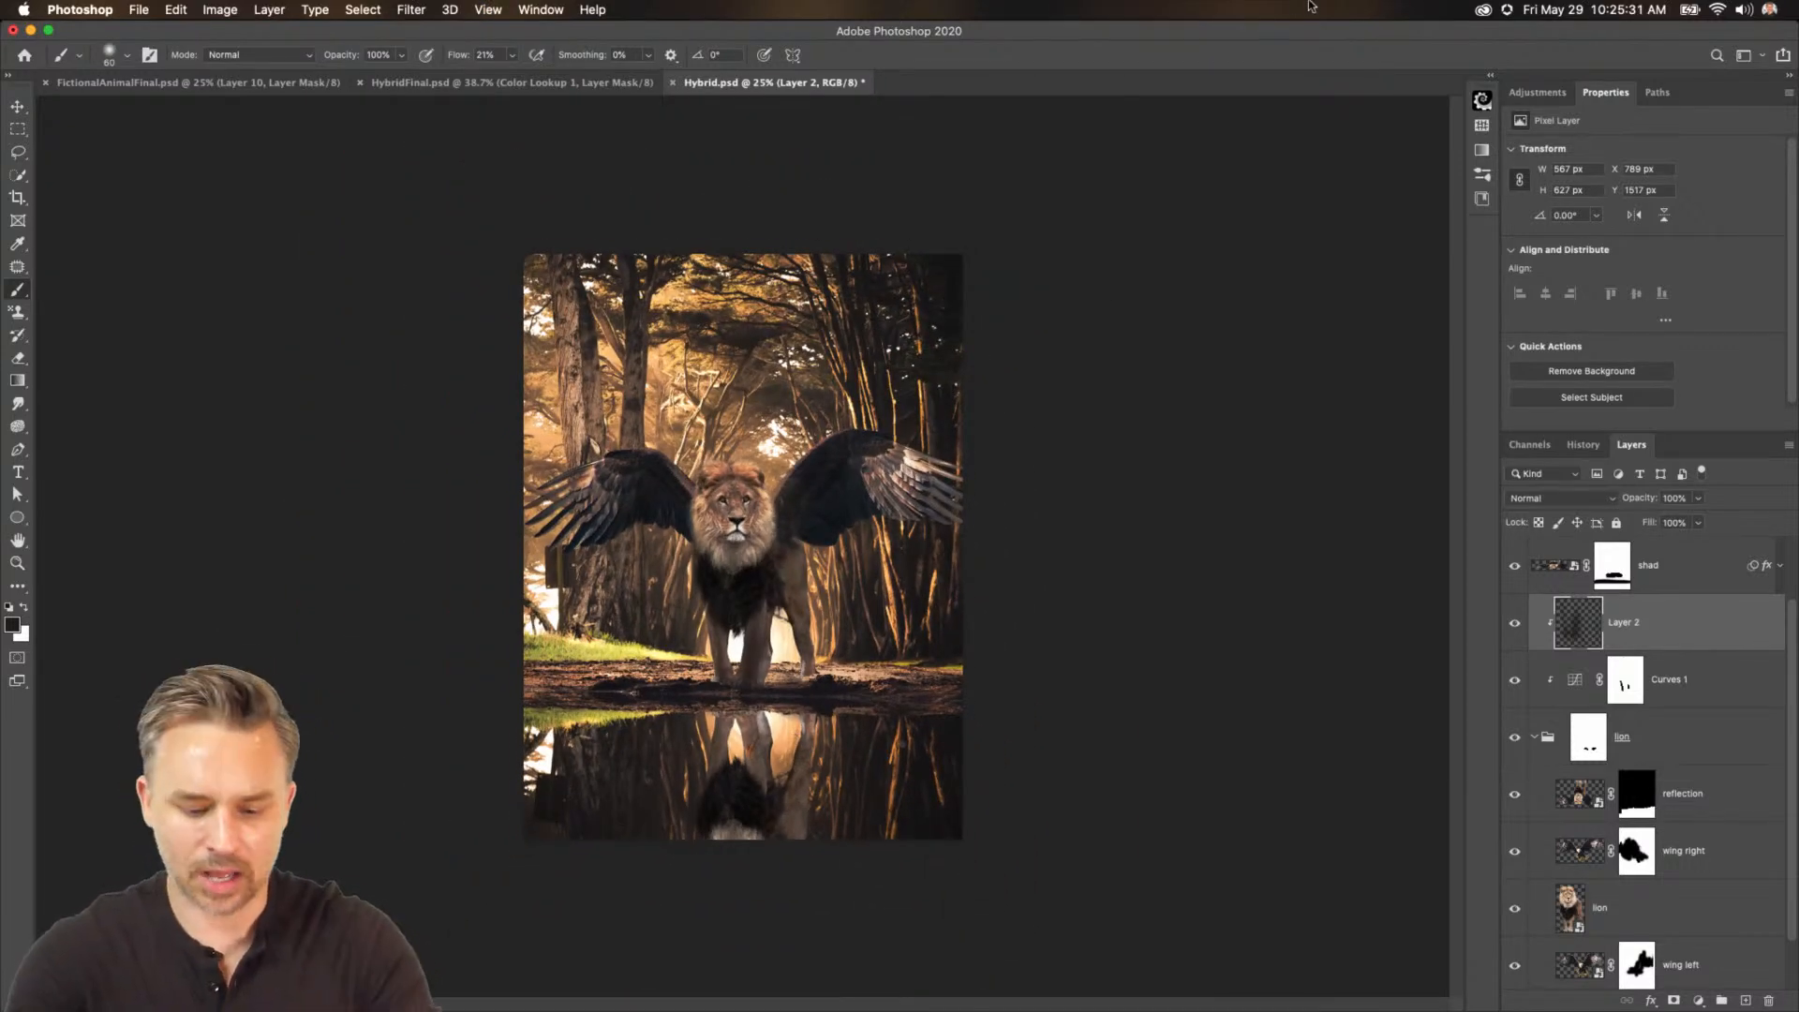
click(136, 10)
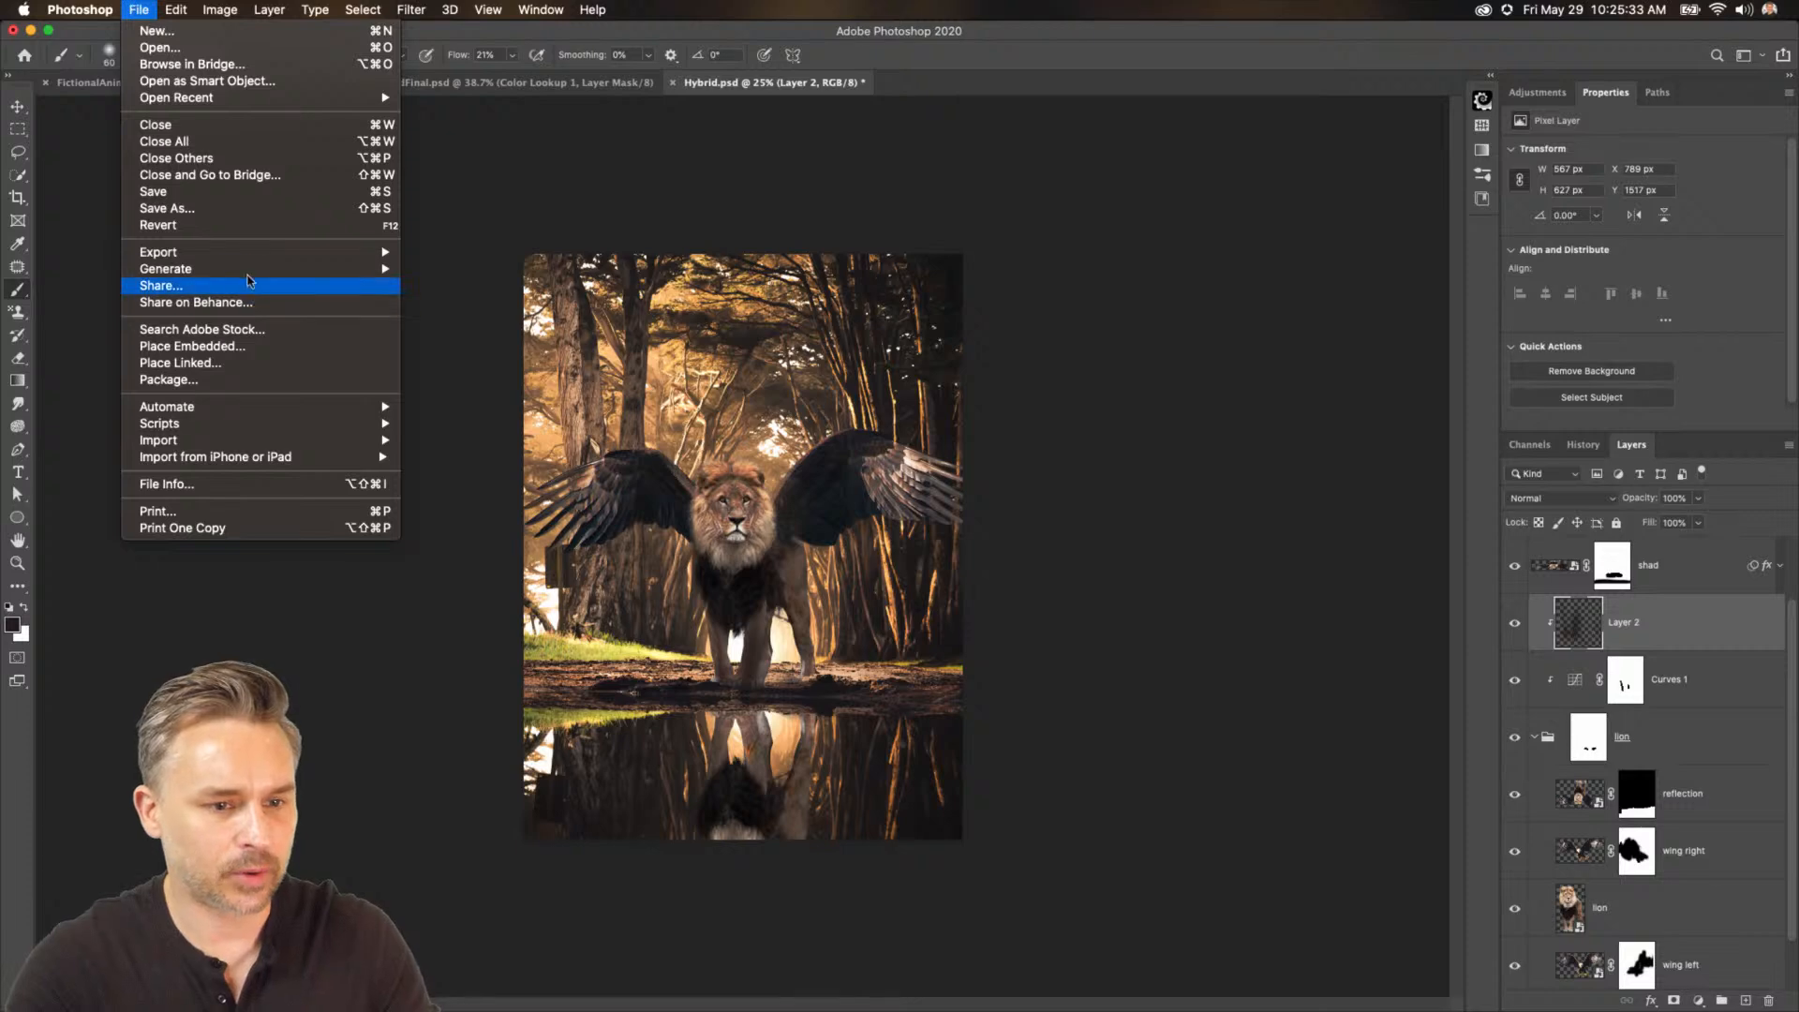
click(564, 255)
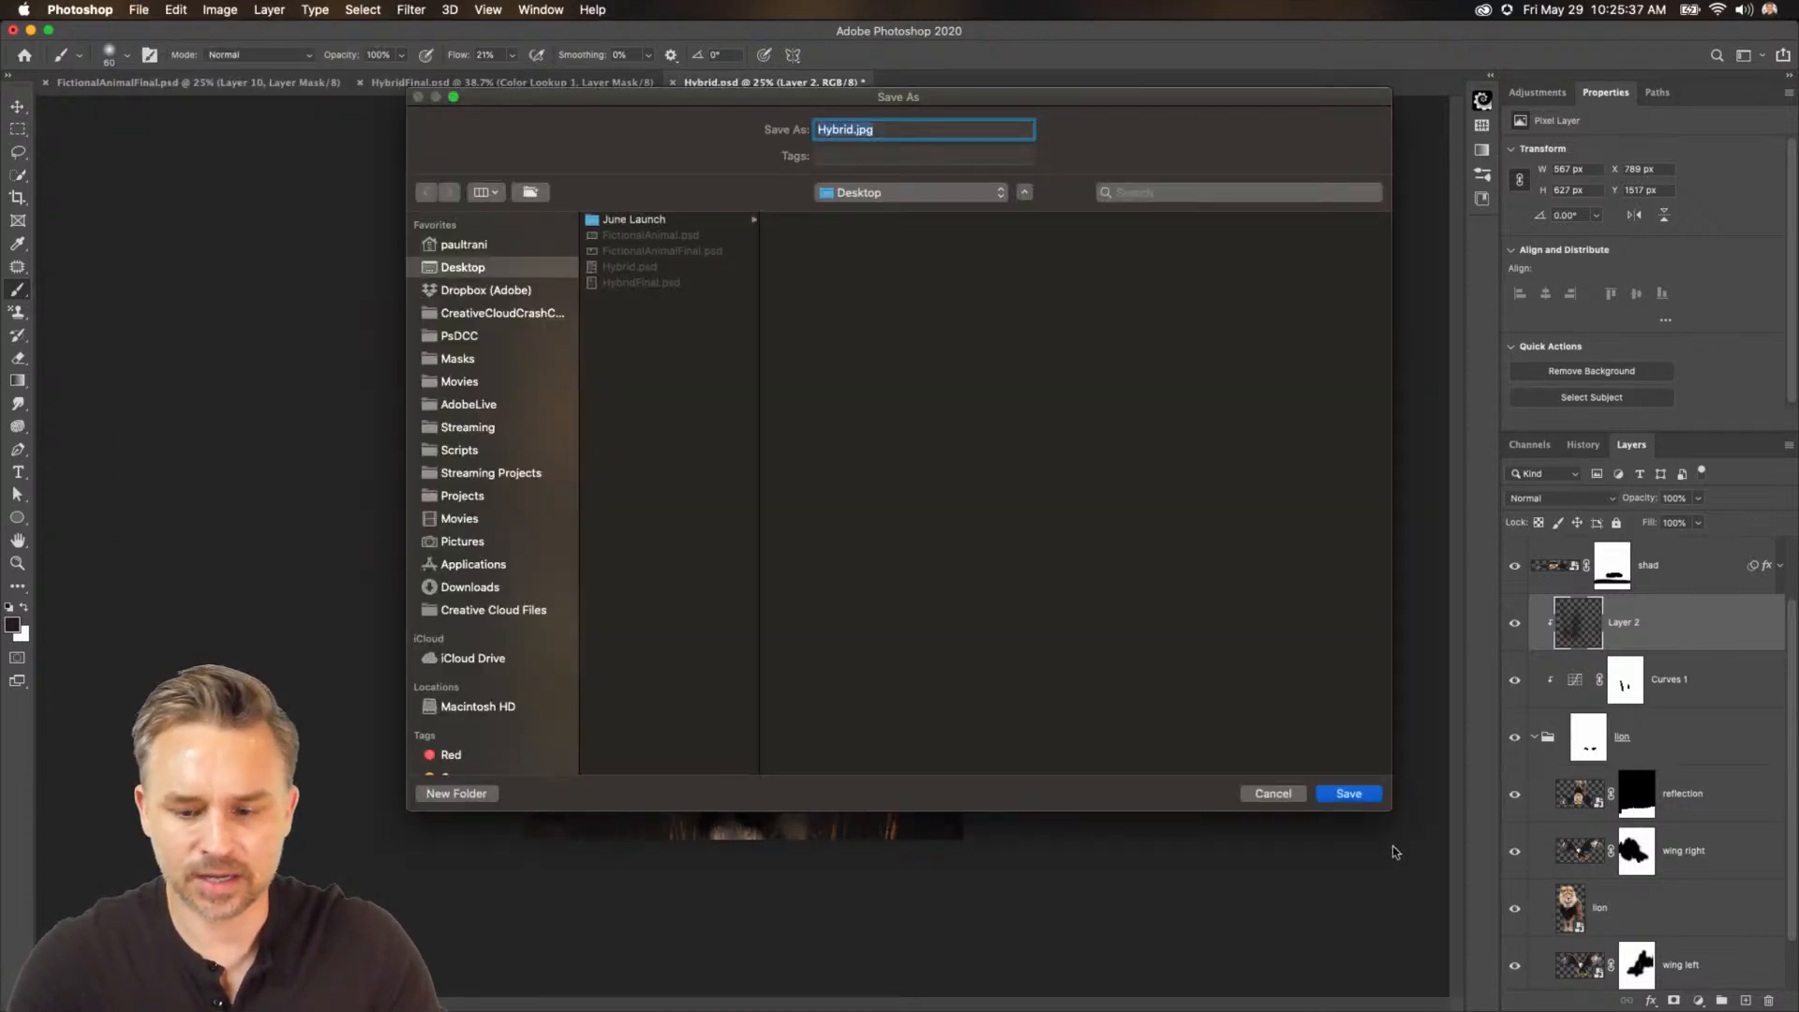
click(1349, 794)
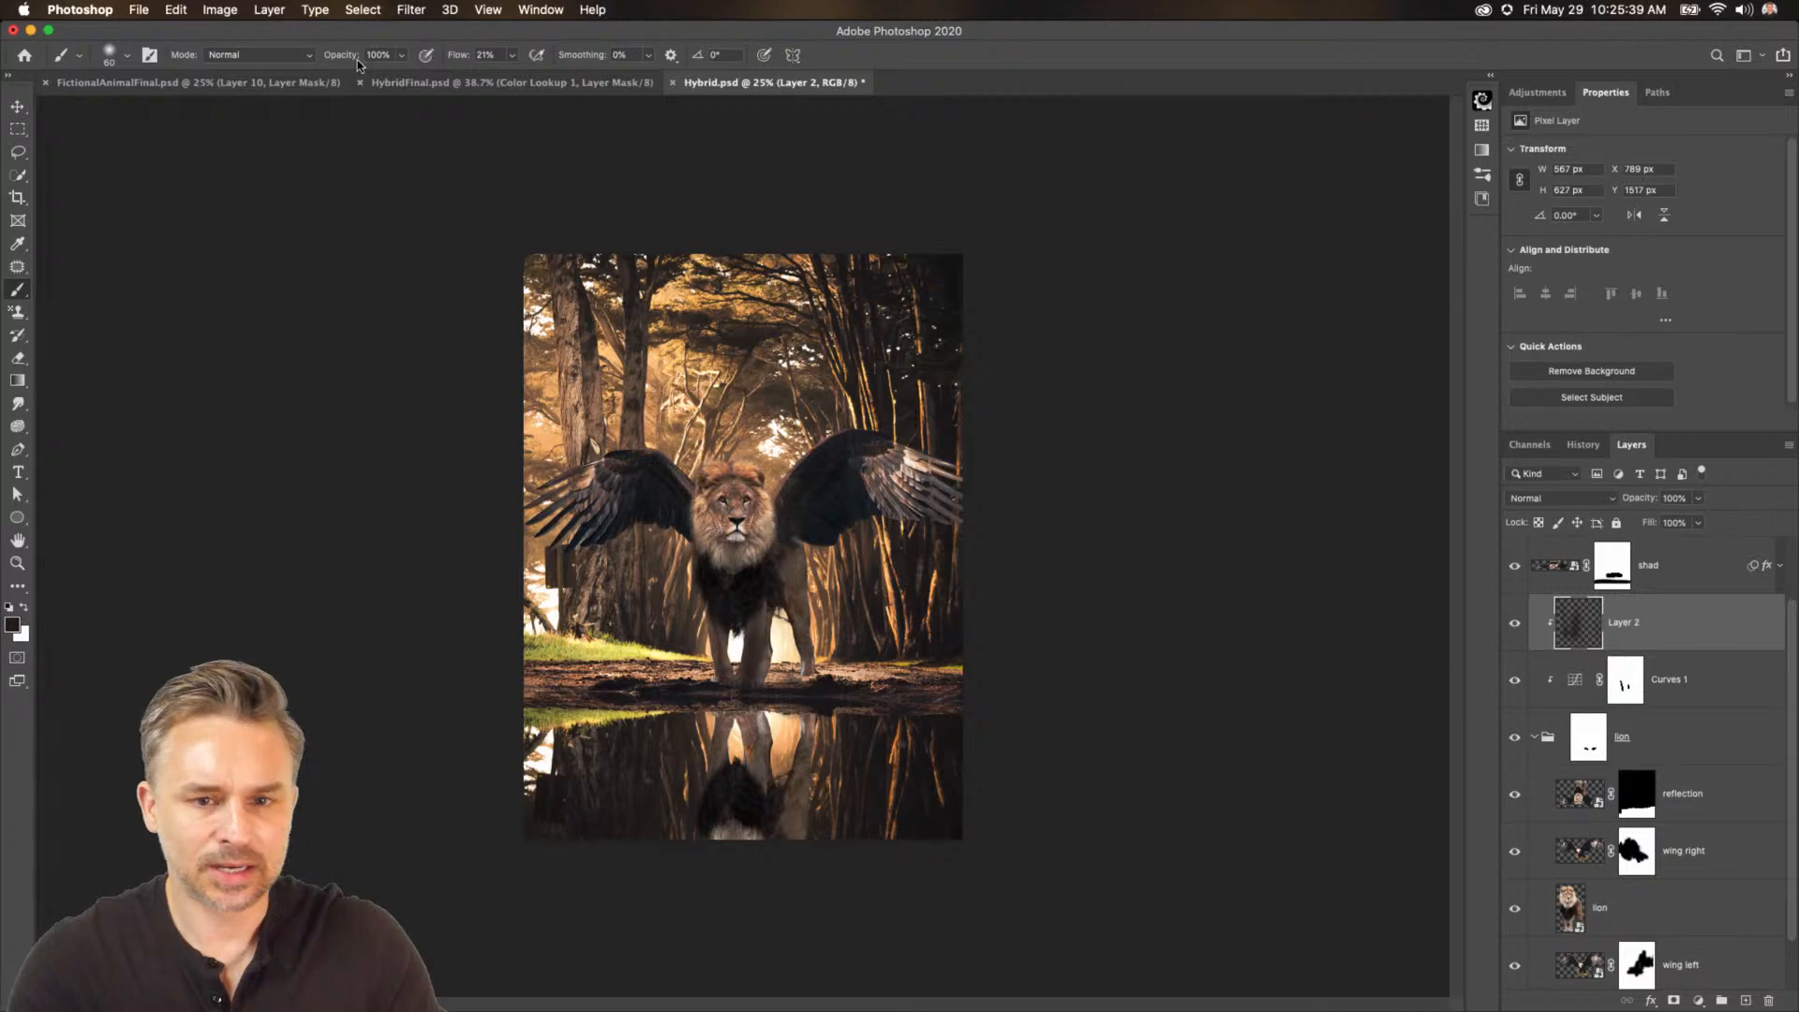
click(219, 9)
click(224, 147)
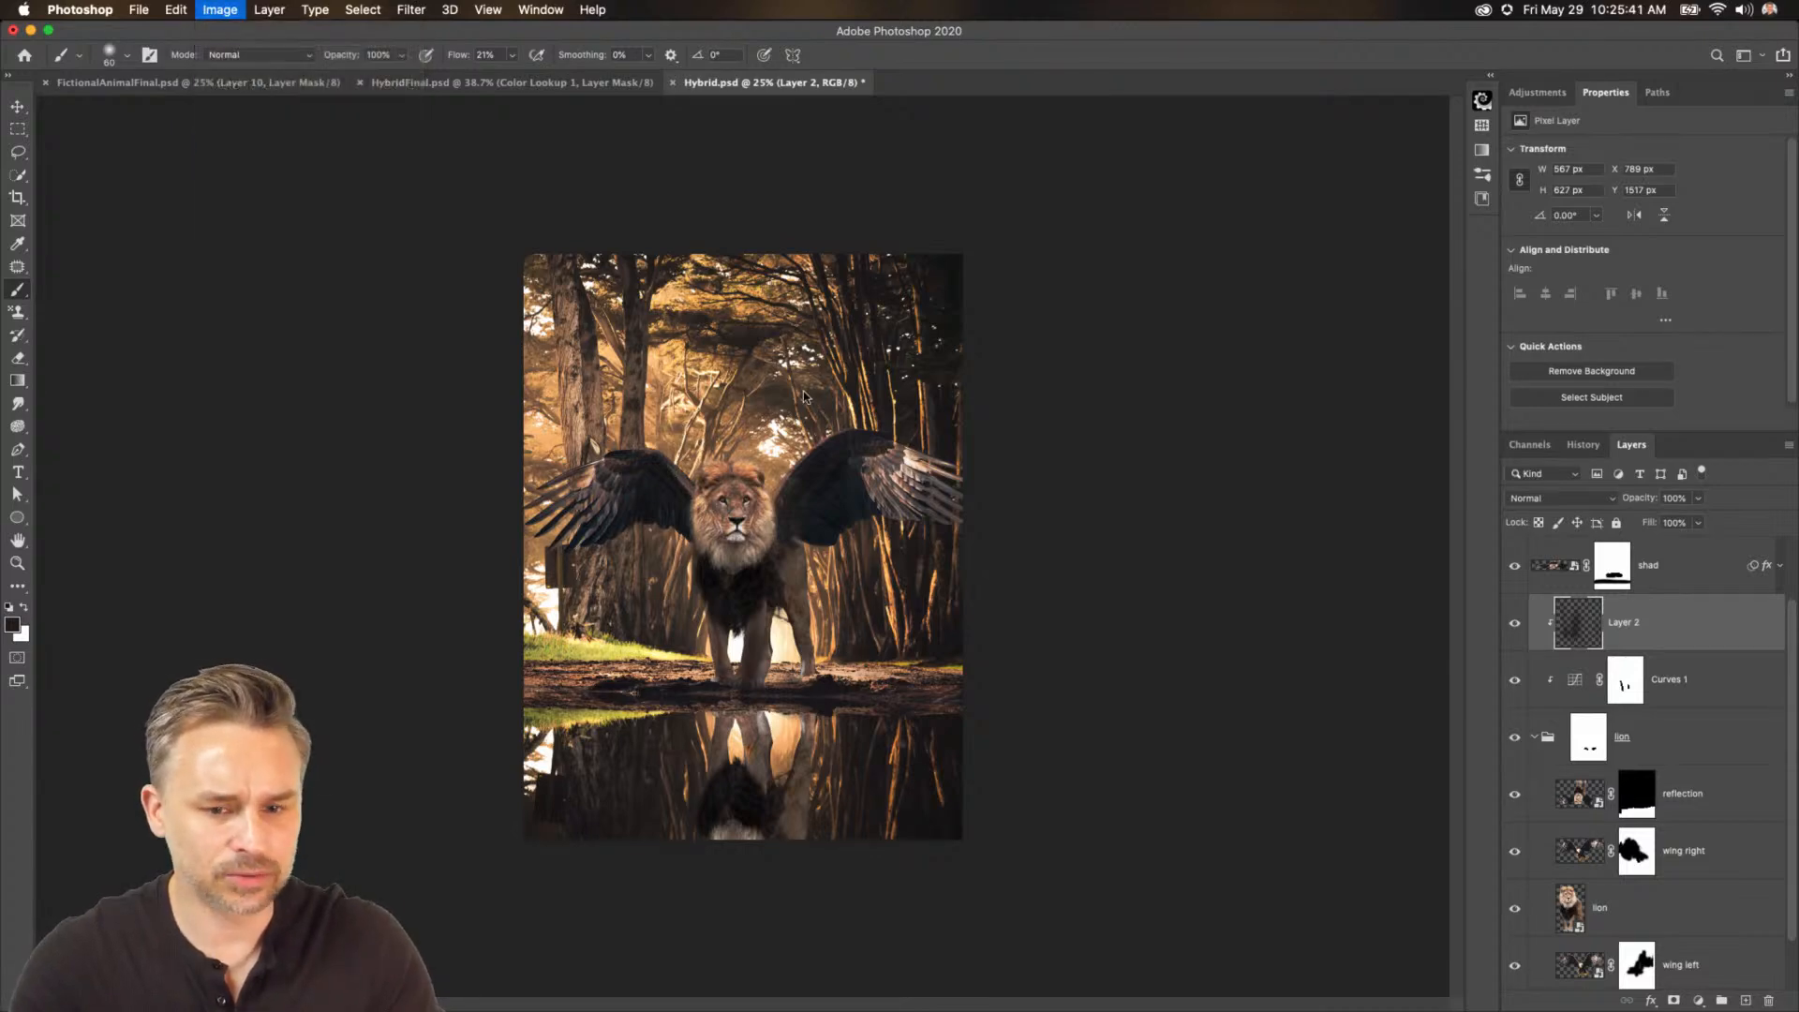
click(1118, 597)
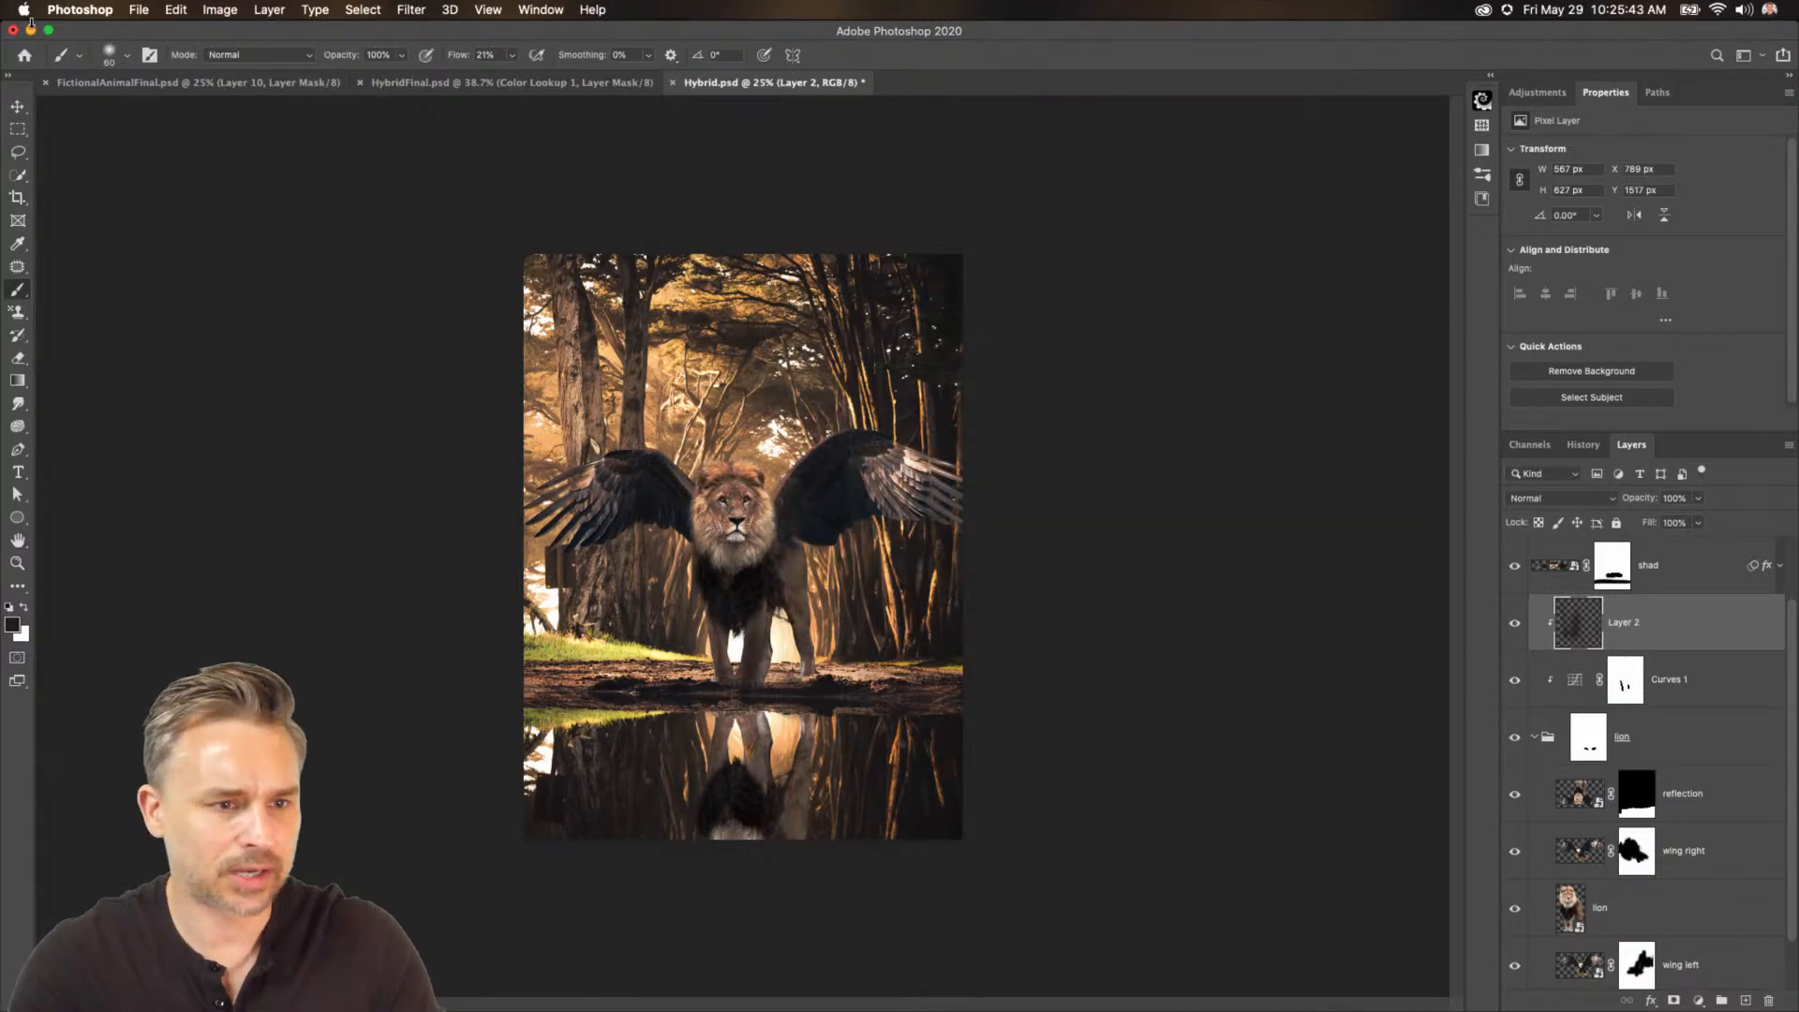
Switch from Photoshop to Discord and scroll through the recent posts in the current-challenge channel.
click(31, 29)
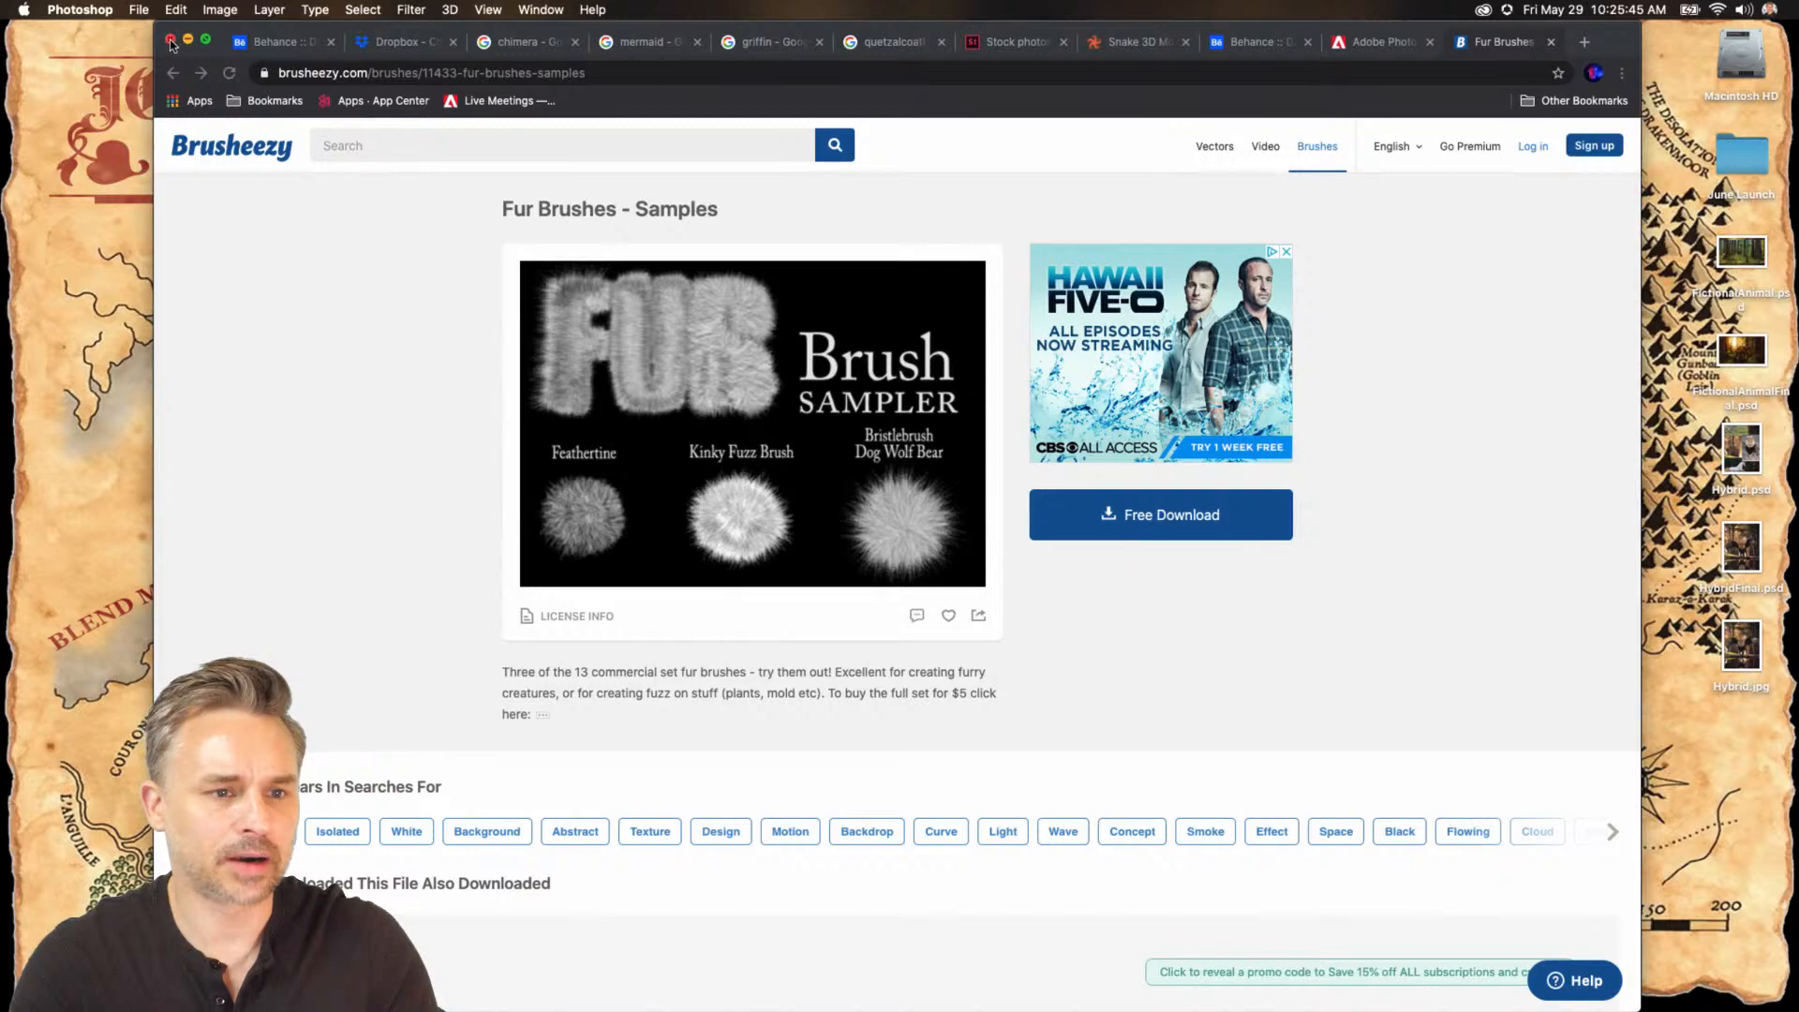
click(187, 39)
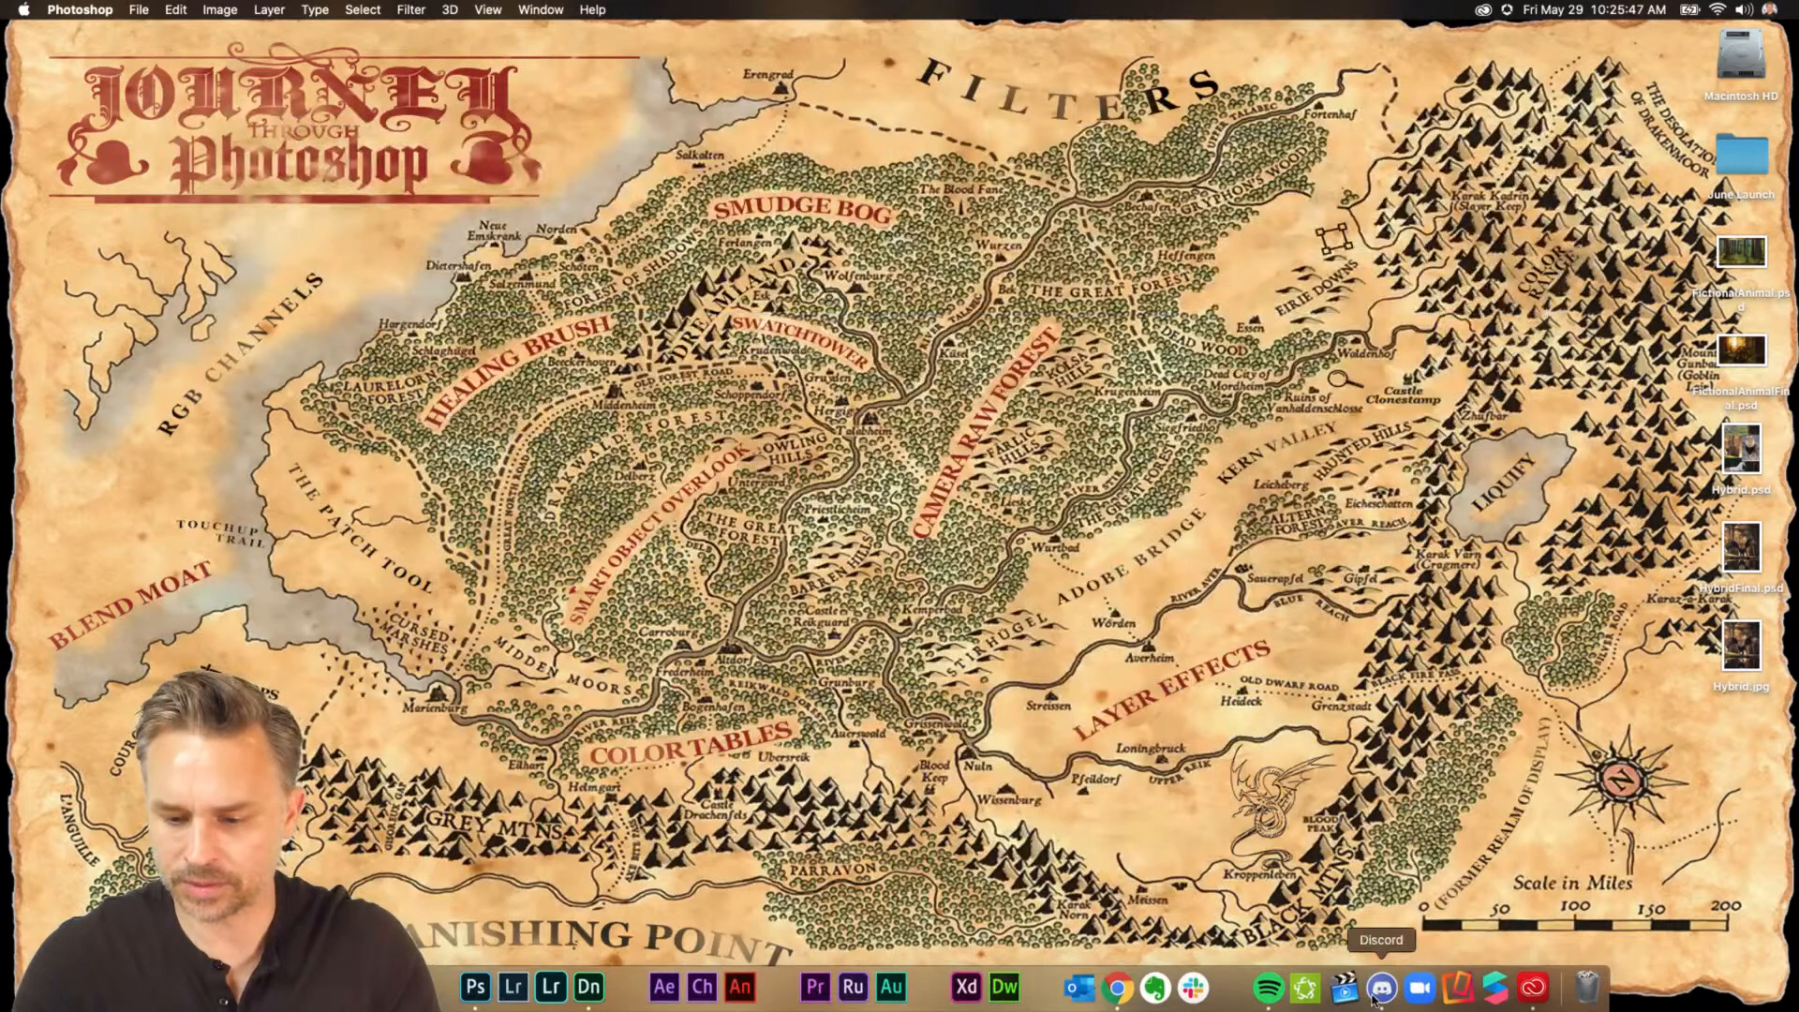
click(1375, 995)
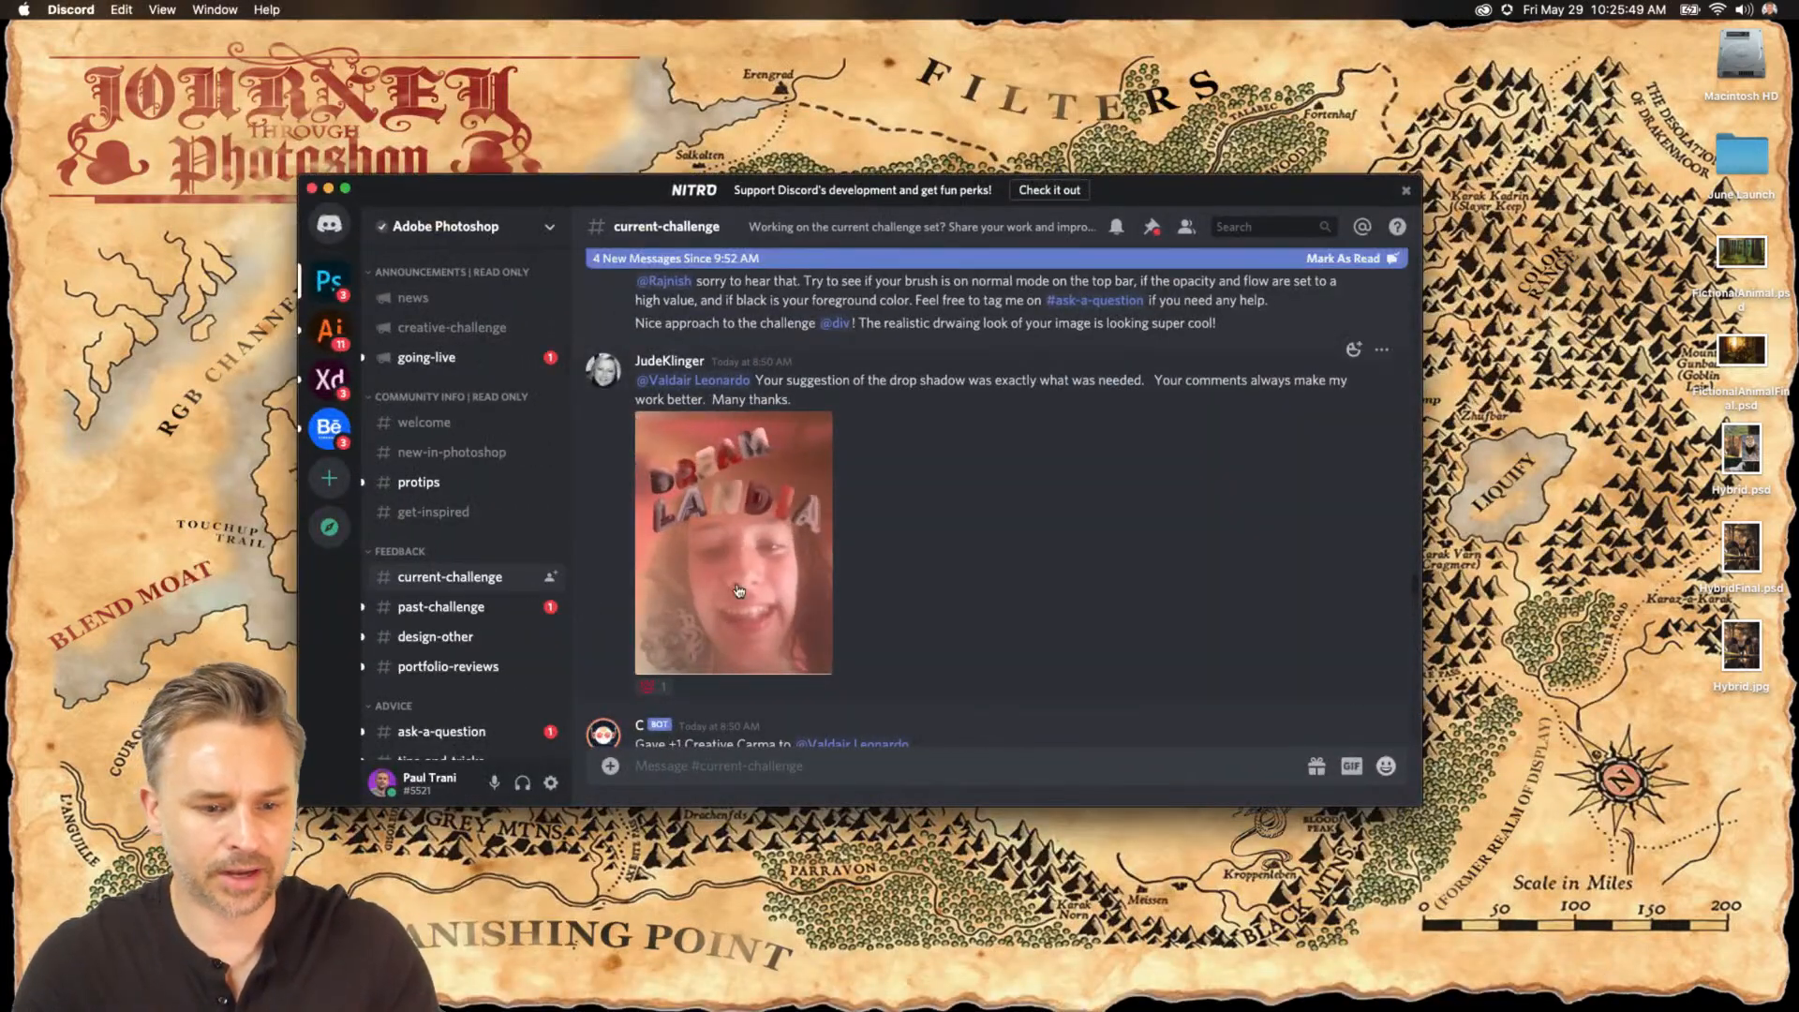
scroll(739, 590, down, 10)
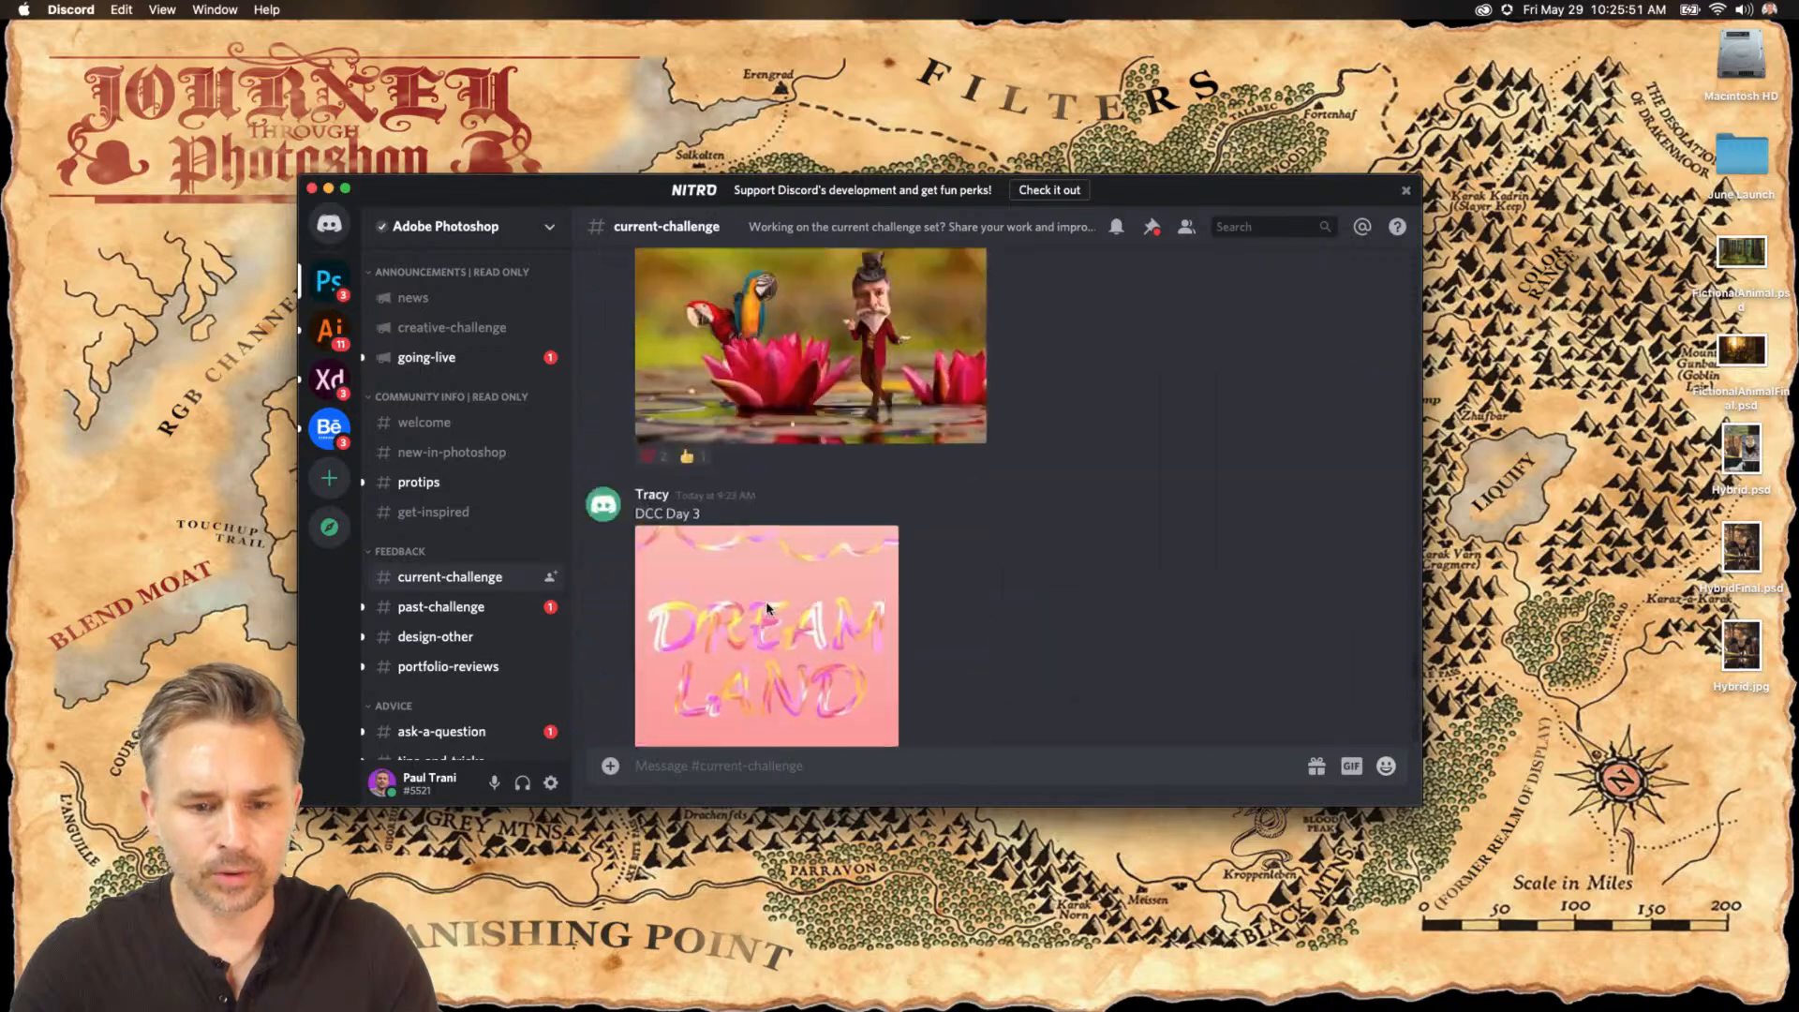
scroll(768, 607, up, 10)
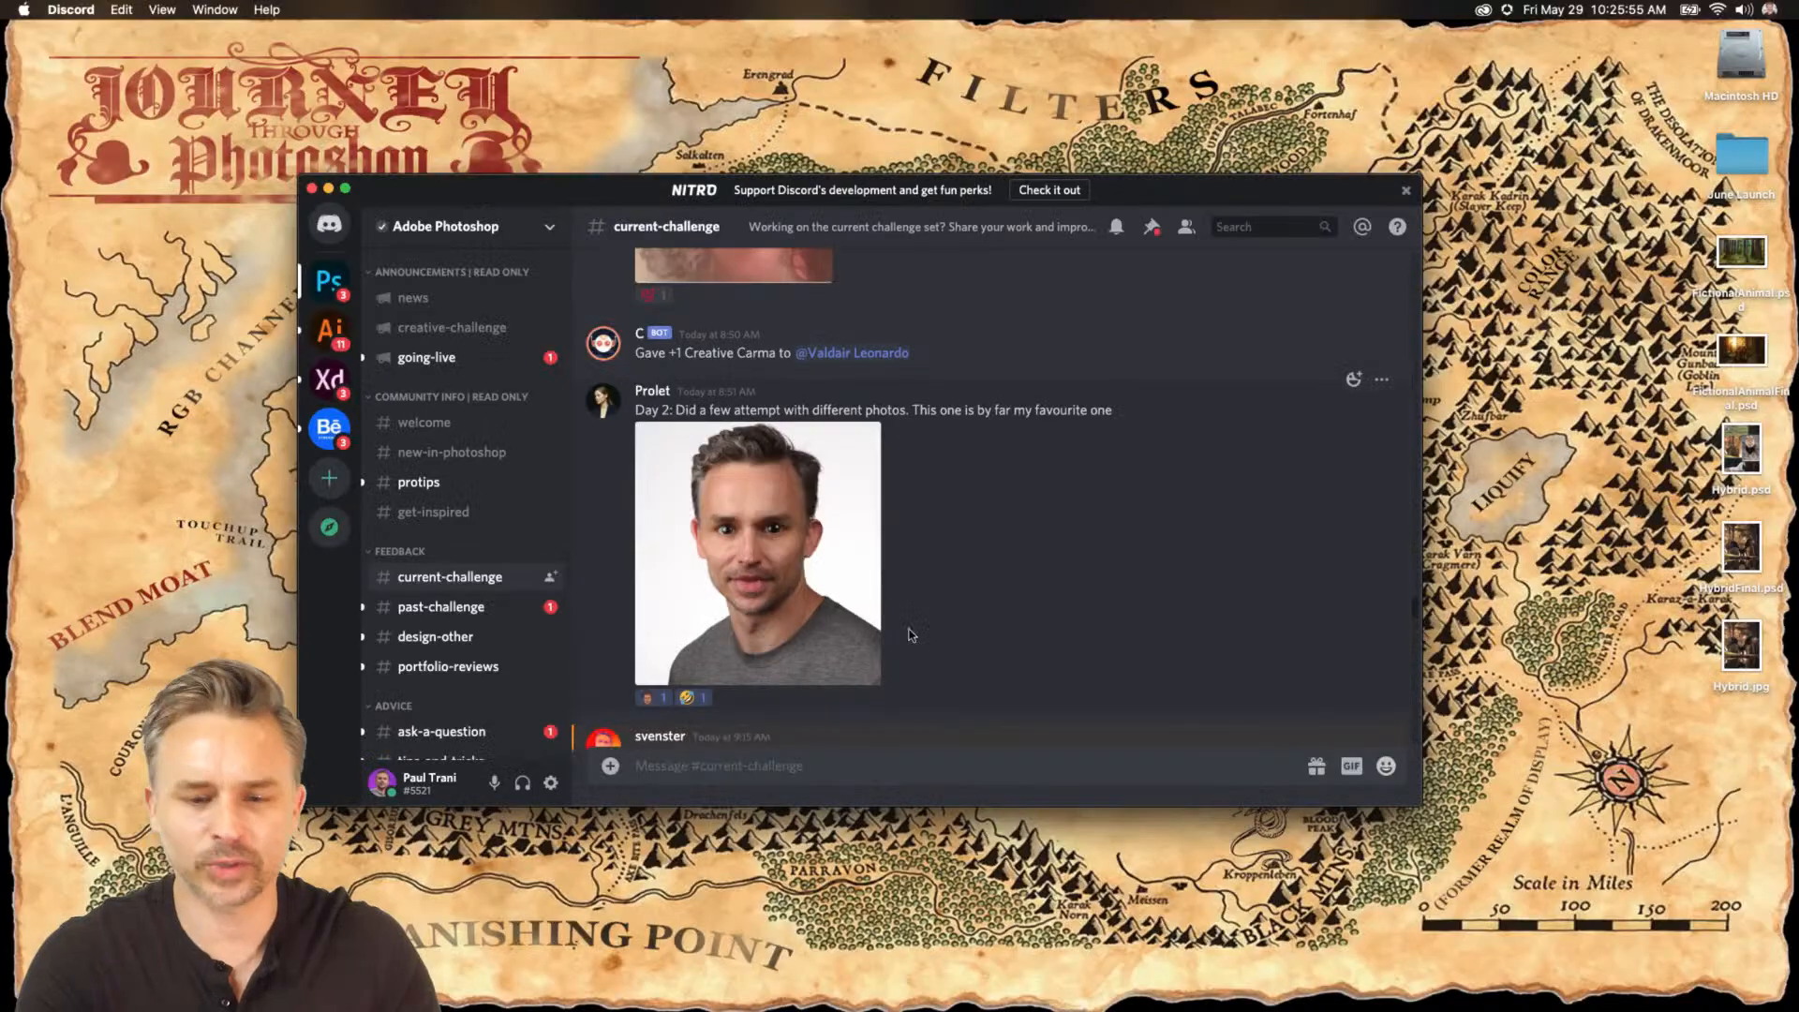
scroll(1124, 674, down, 5)
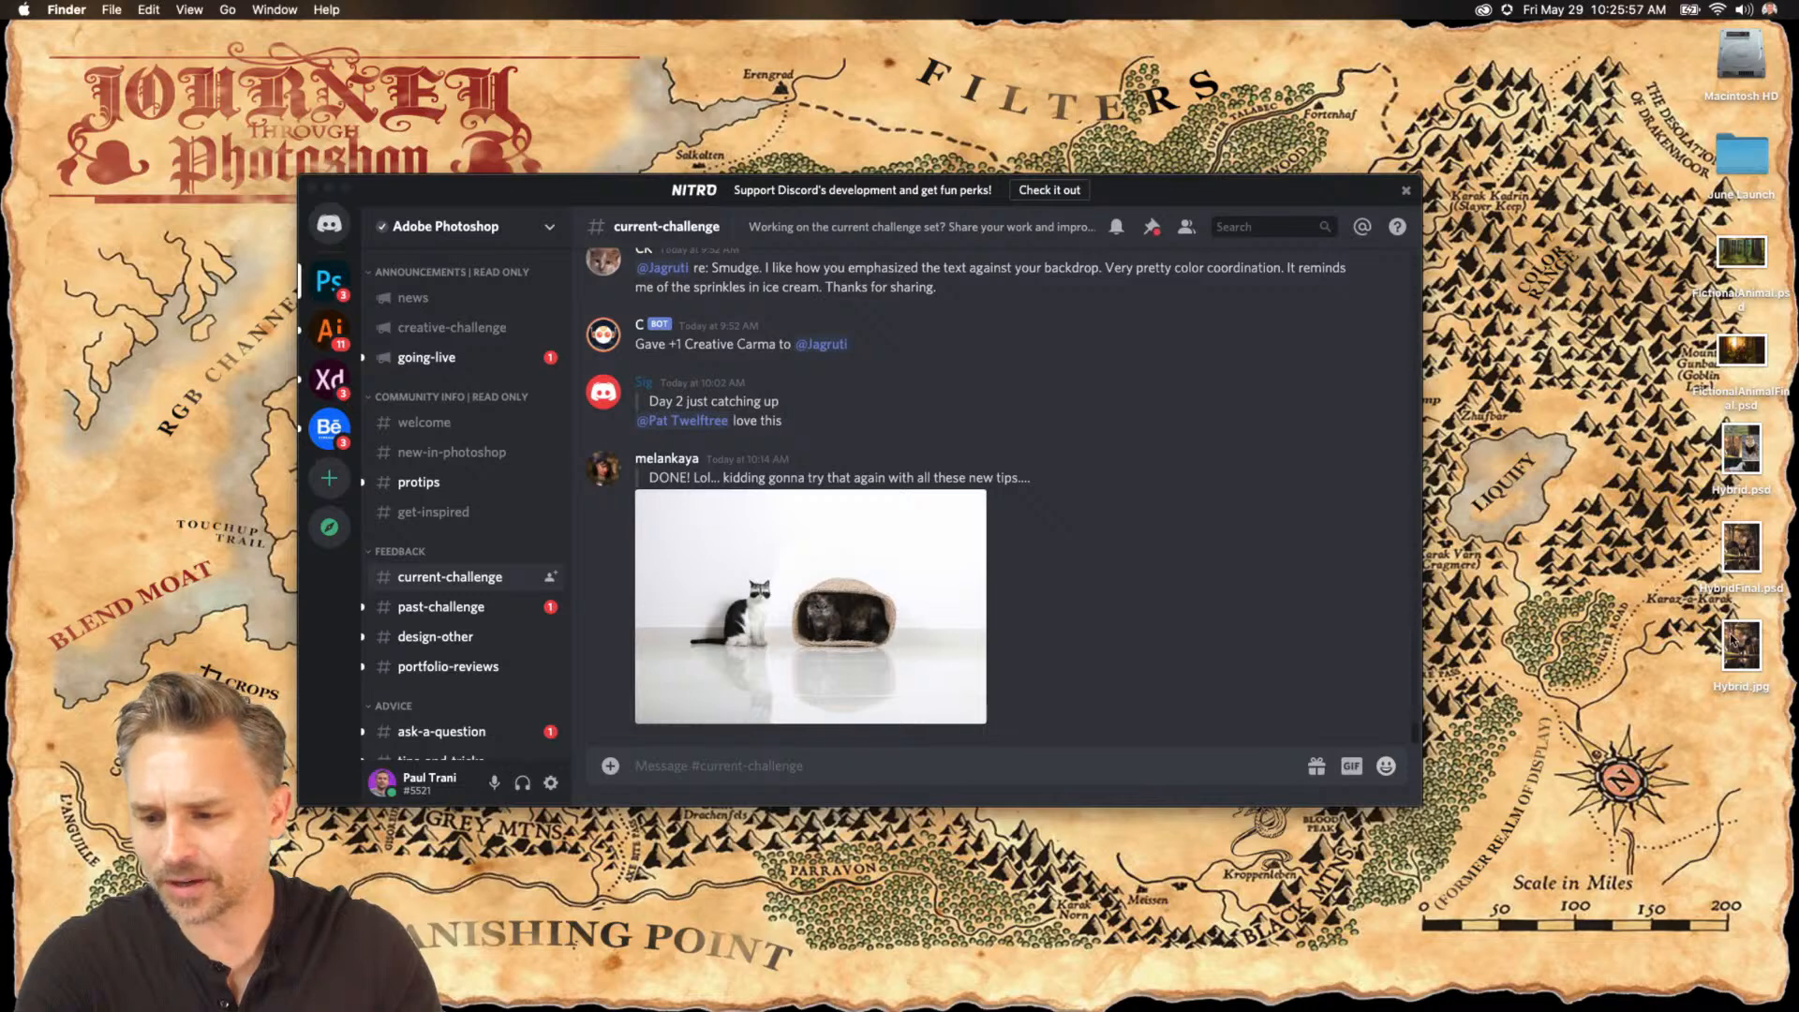
Upload Hybrid.jpg from the Desktop to the current-challenge channel with the comment "Hybrid animal! My new pet.".
drag(1732, 640, 937, 609)
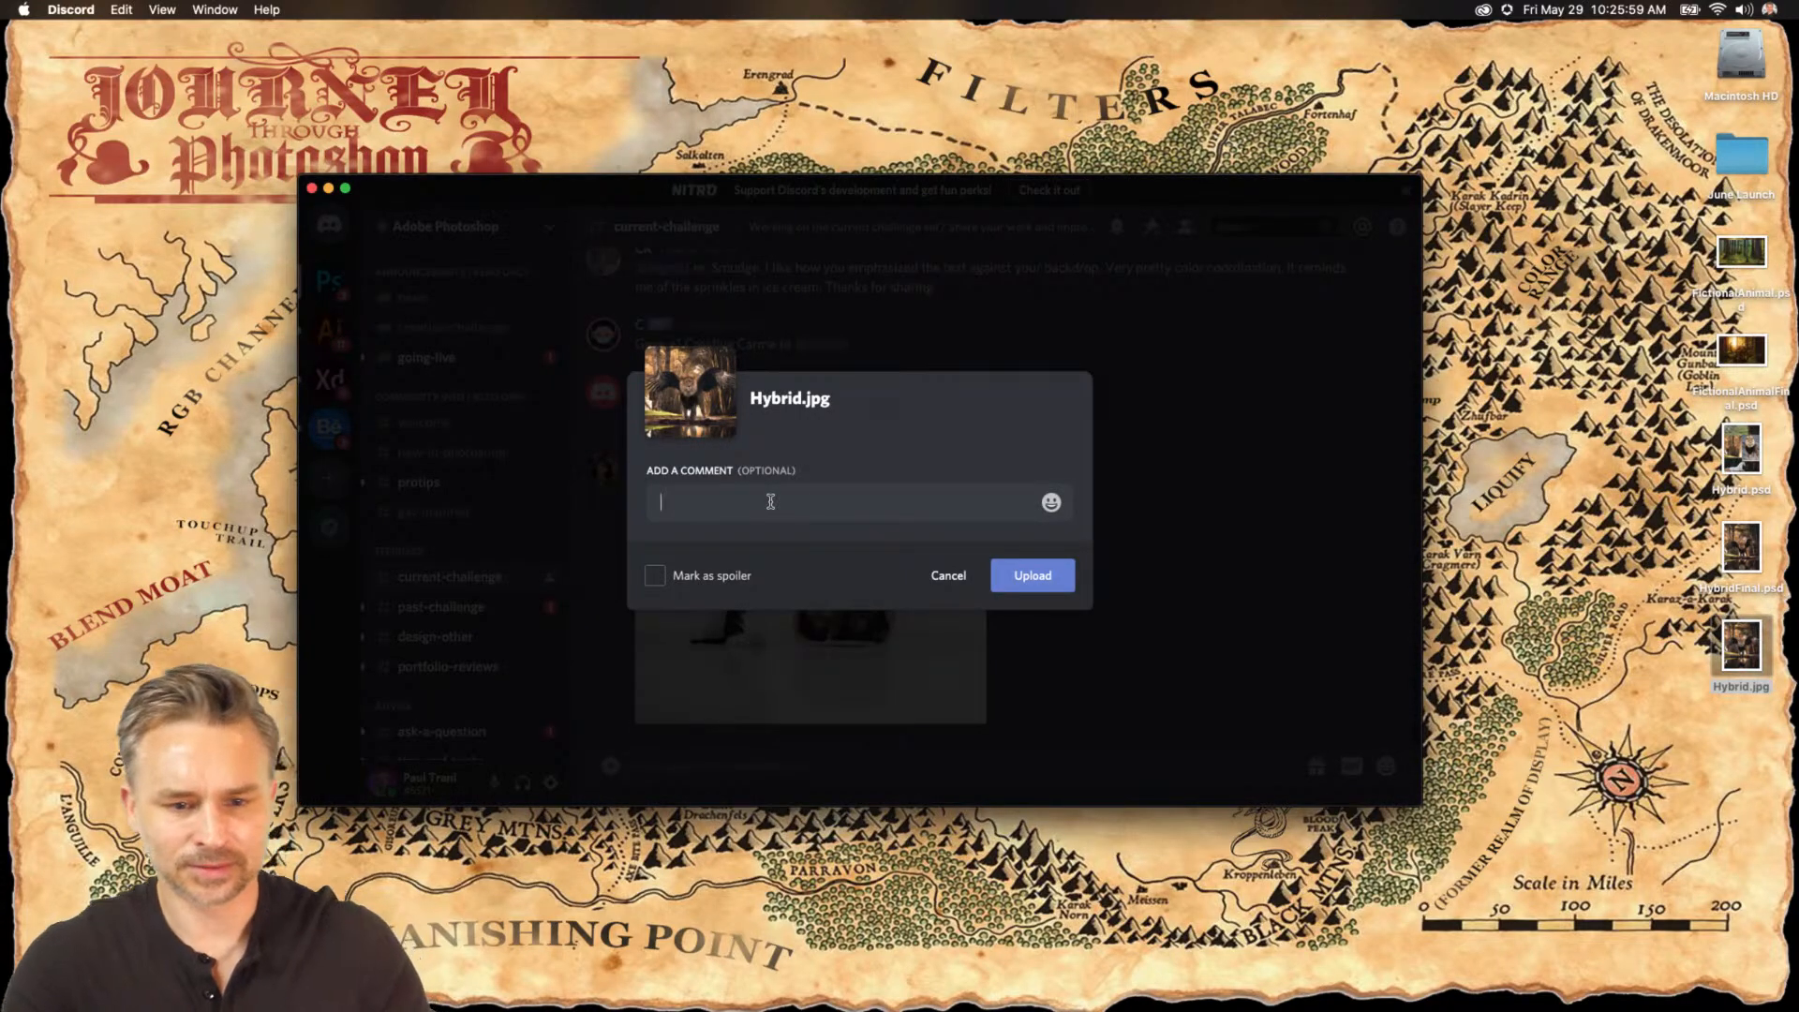
text(Hybrid)
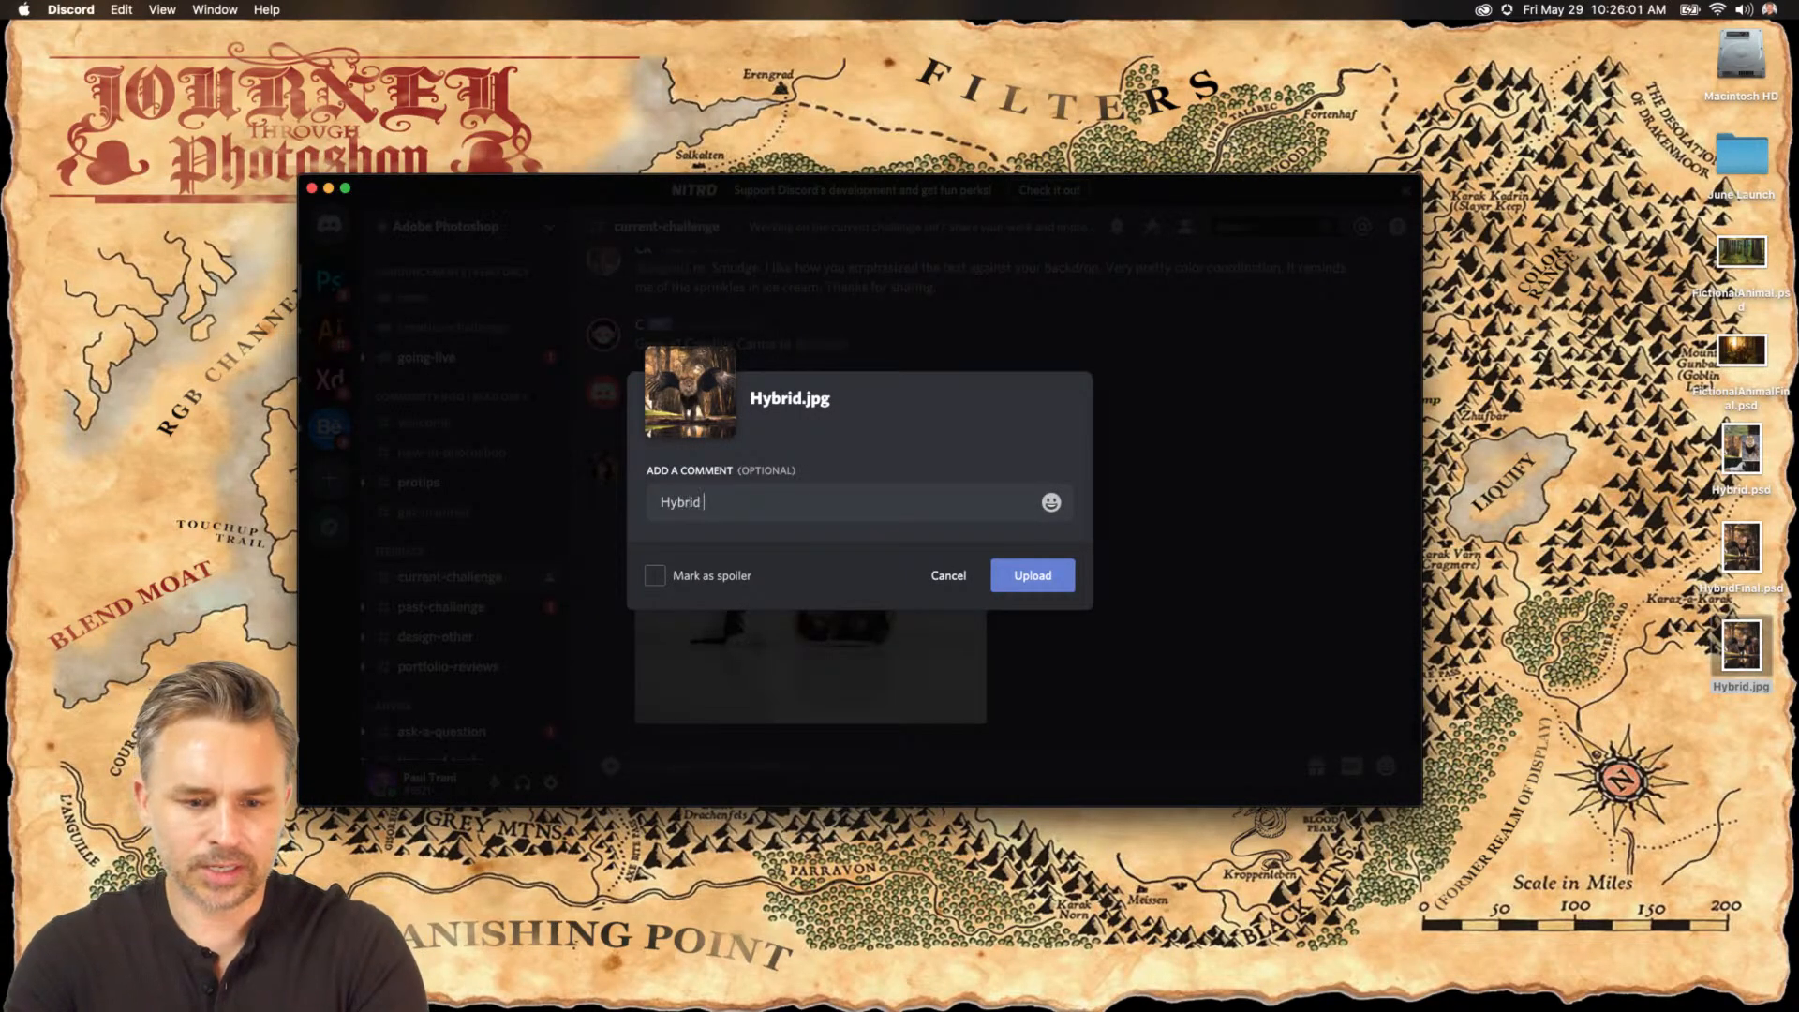
text( animal)
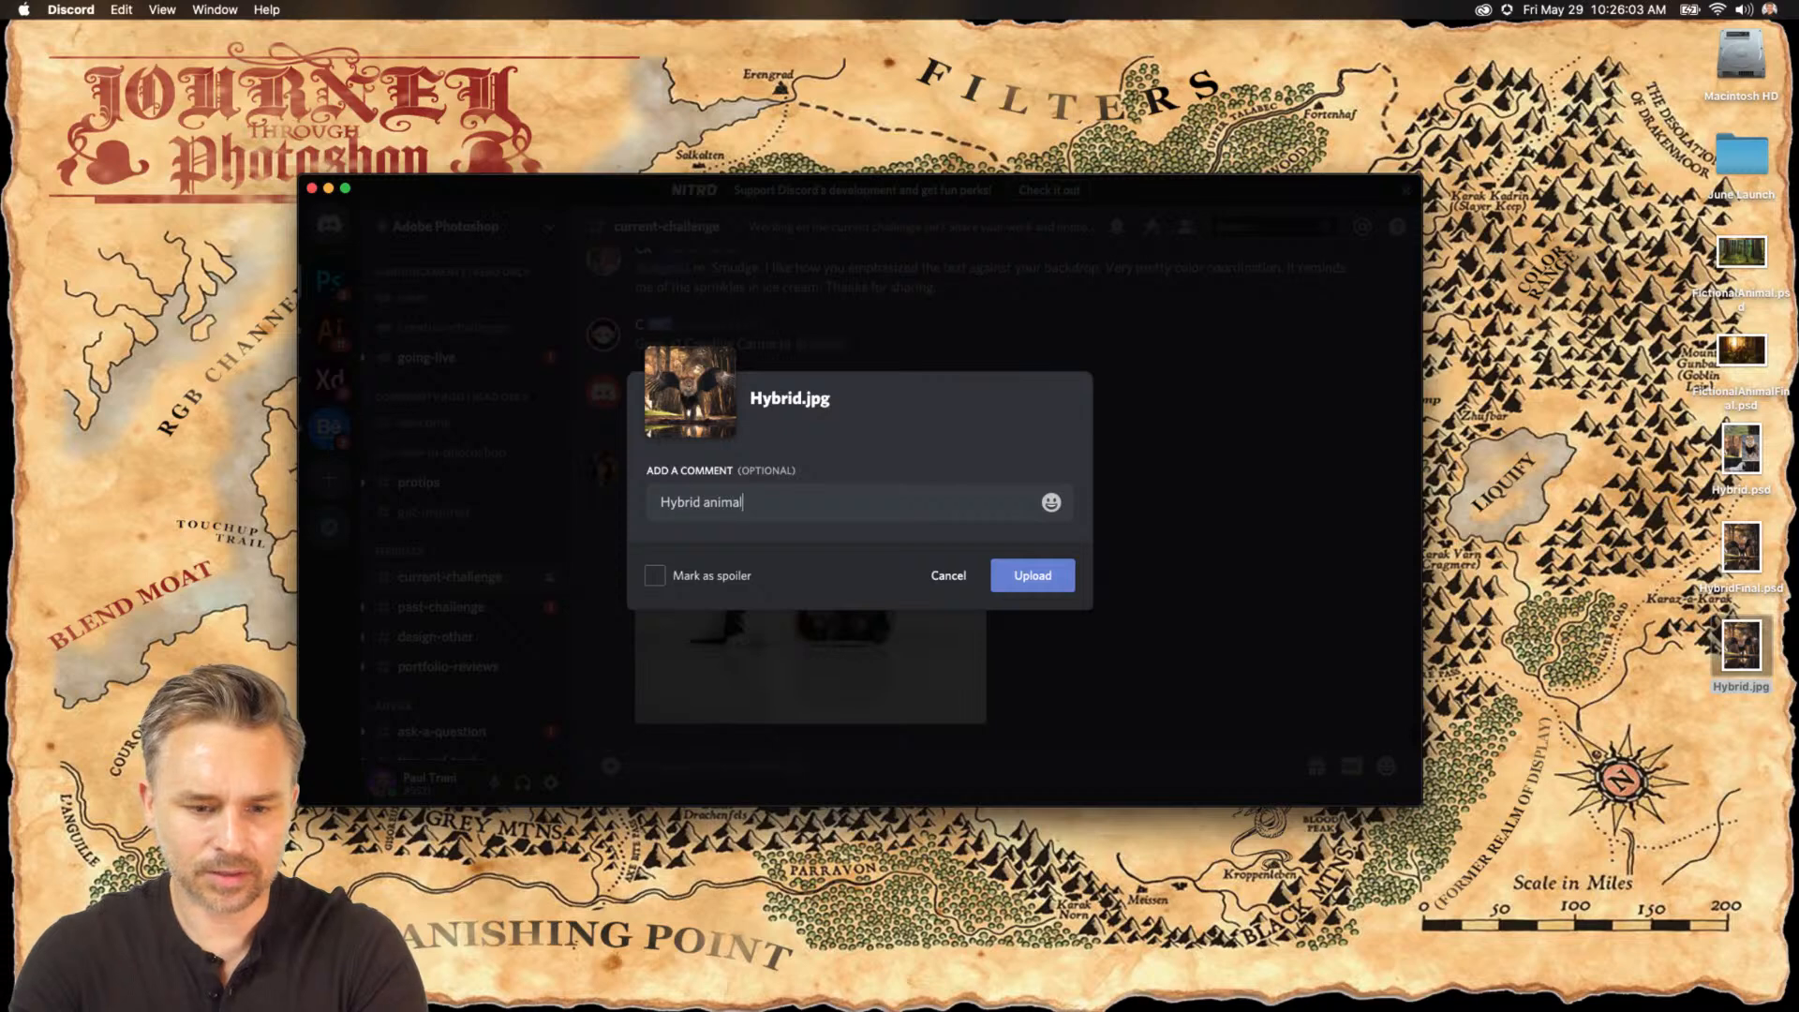
text(! My new pet.)
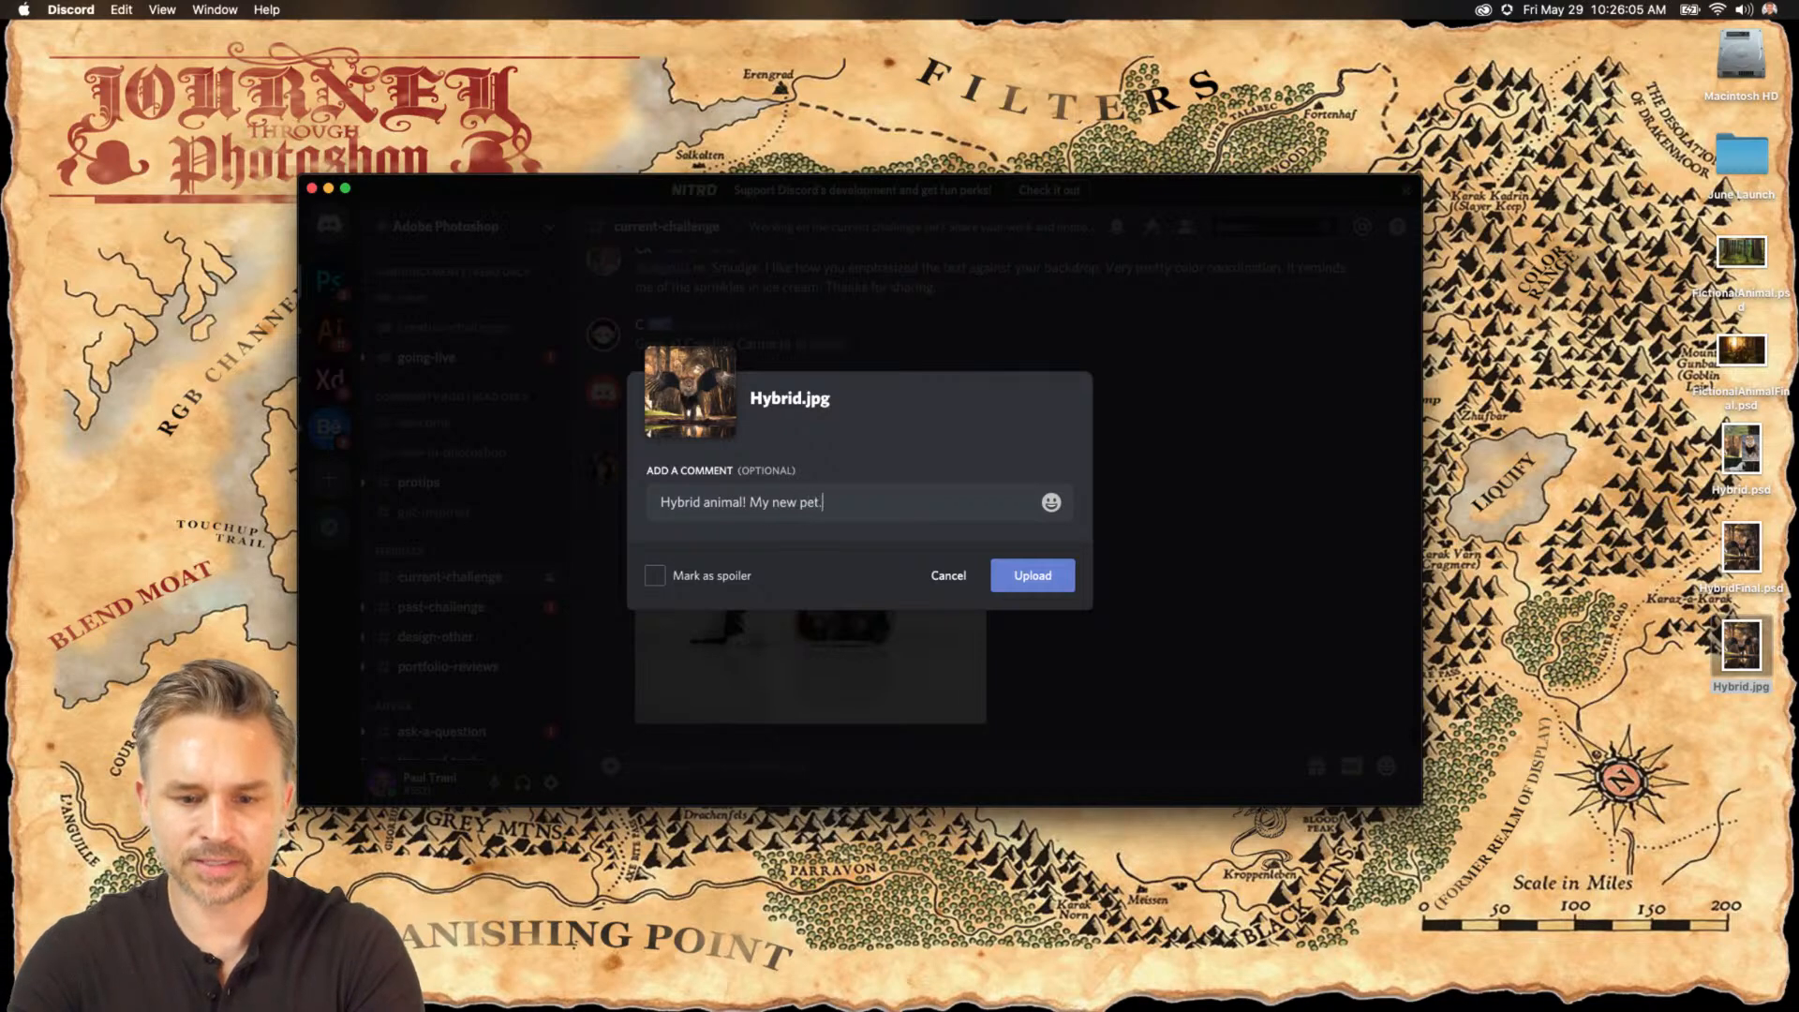
click(1061, 576)
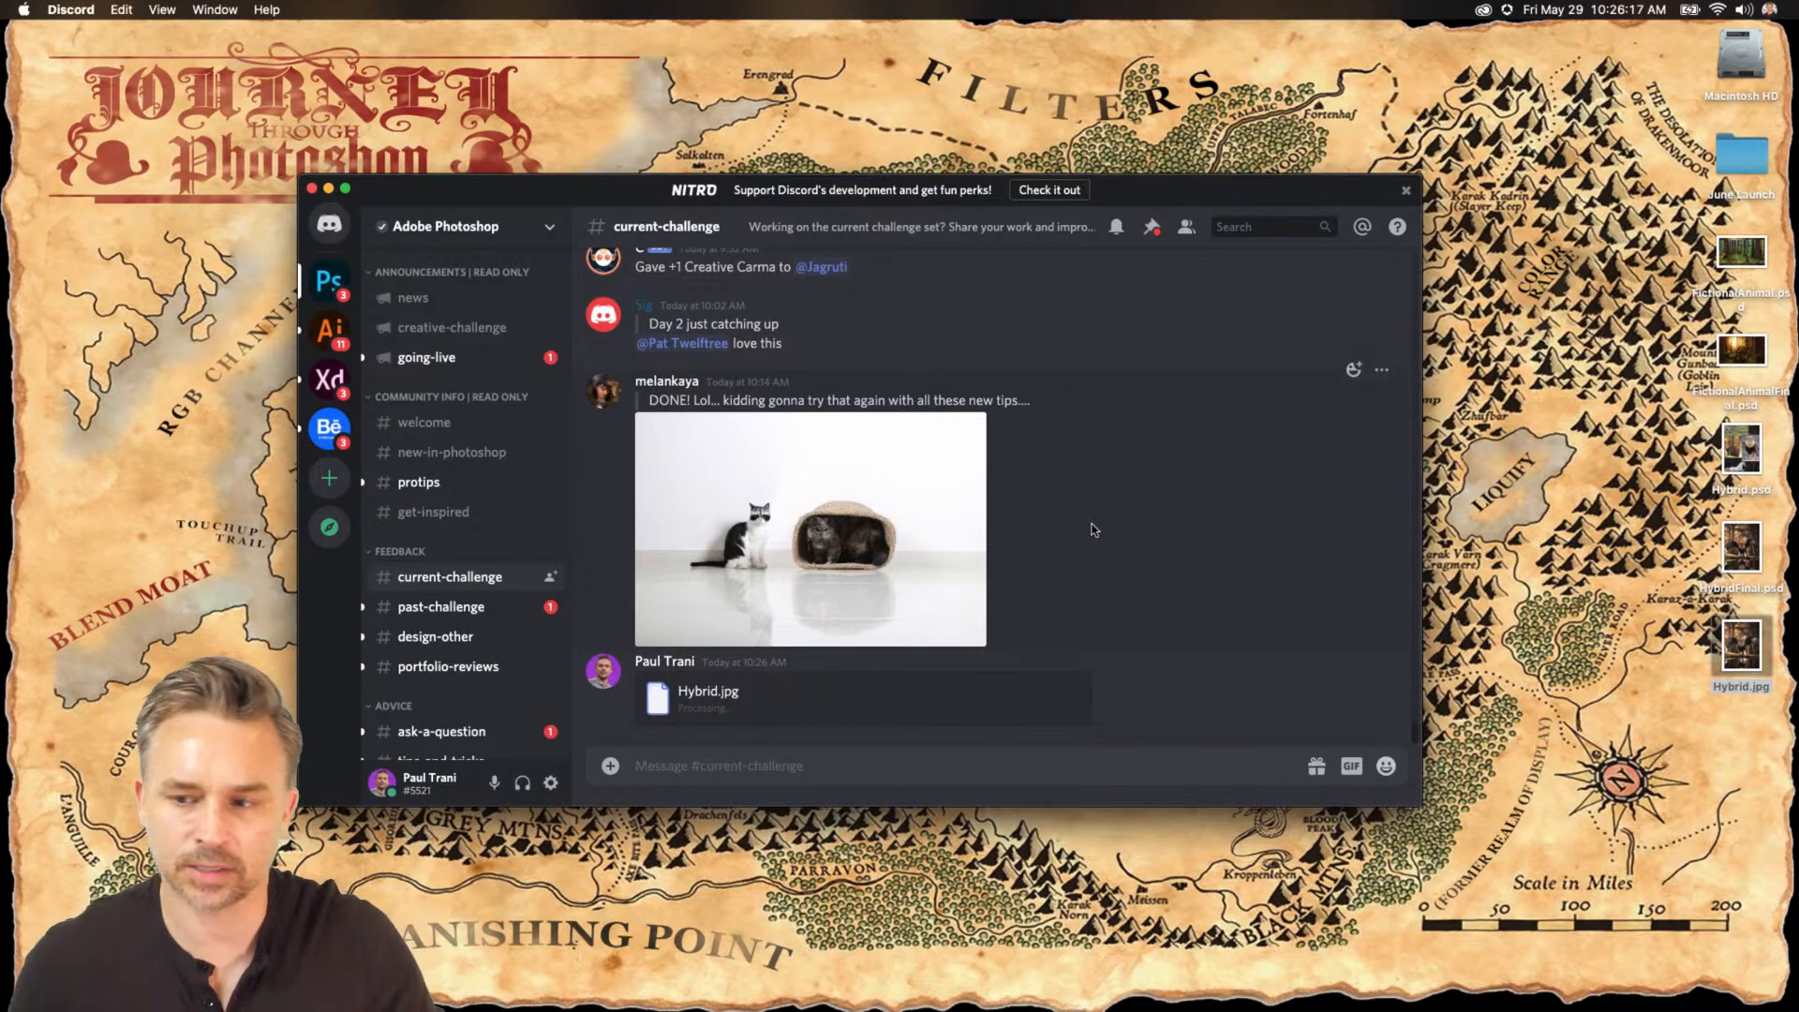
Preview the FictionalAnimalFinal.psd file on the Desktop with Quick Look, then close the preview.
click(1747, 379)
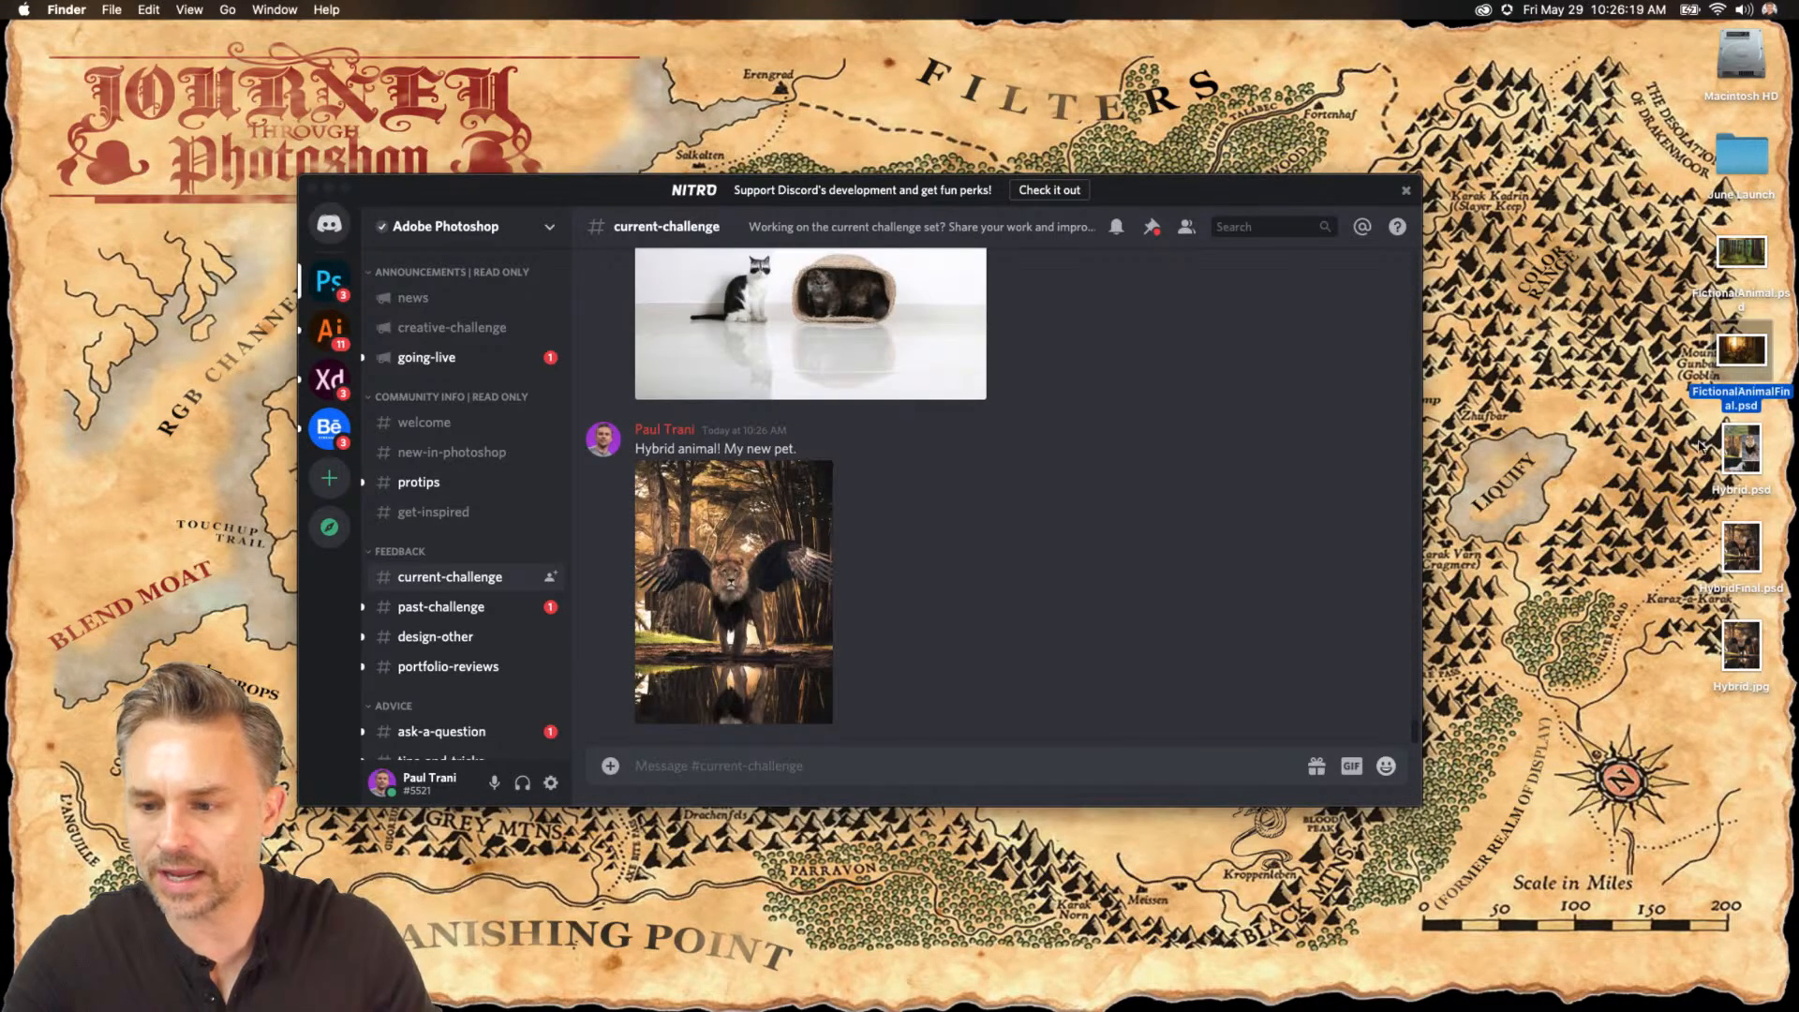
key(space)
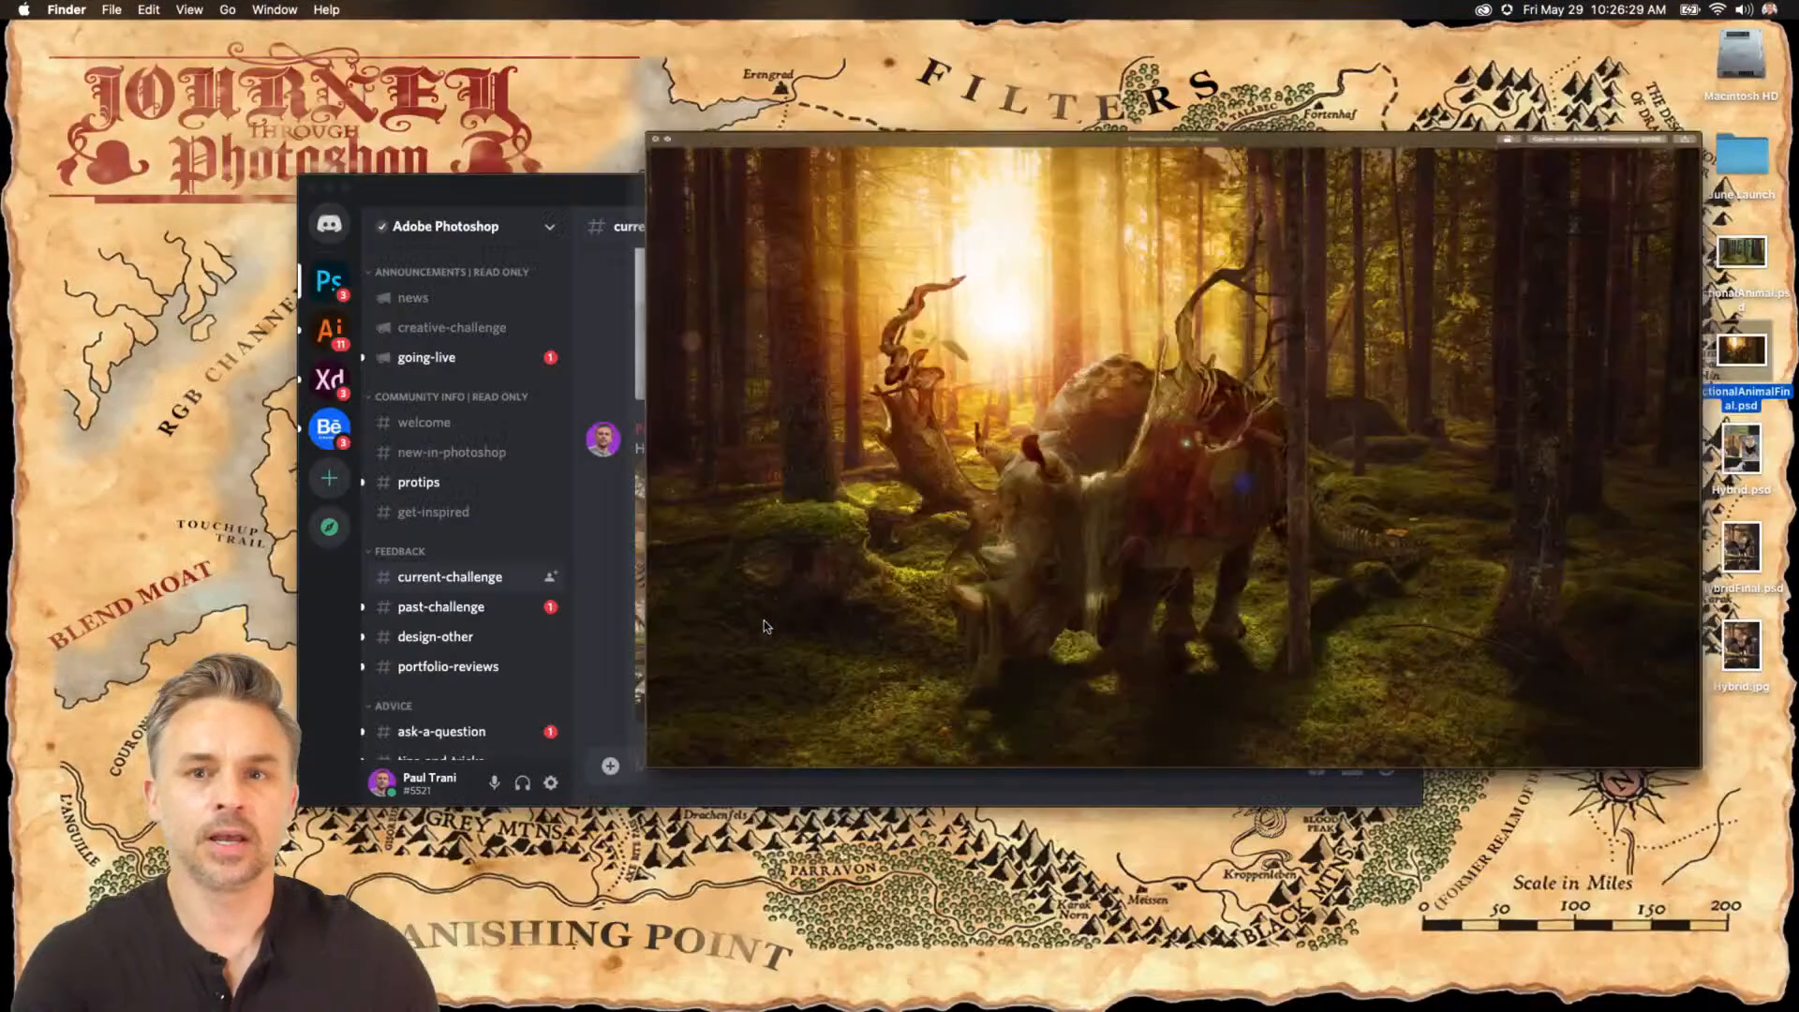
key(space)
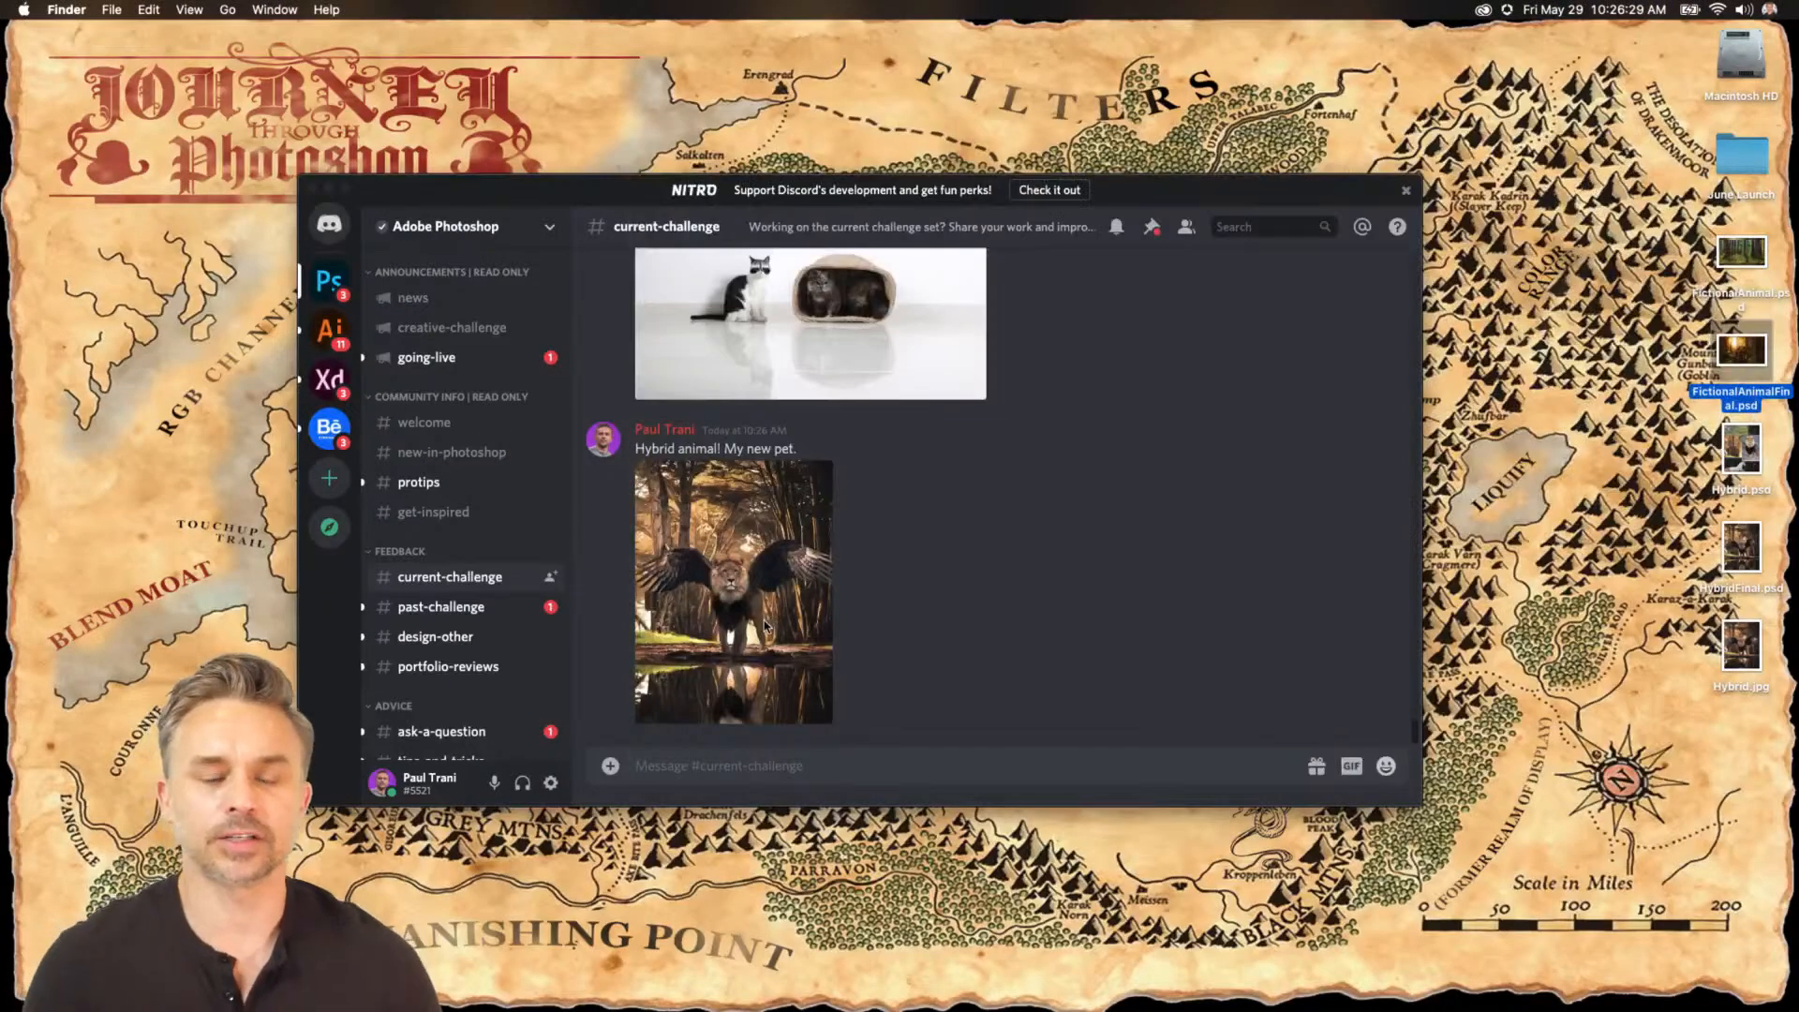